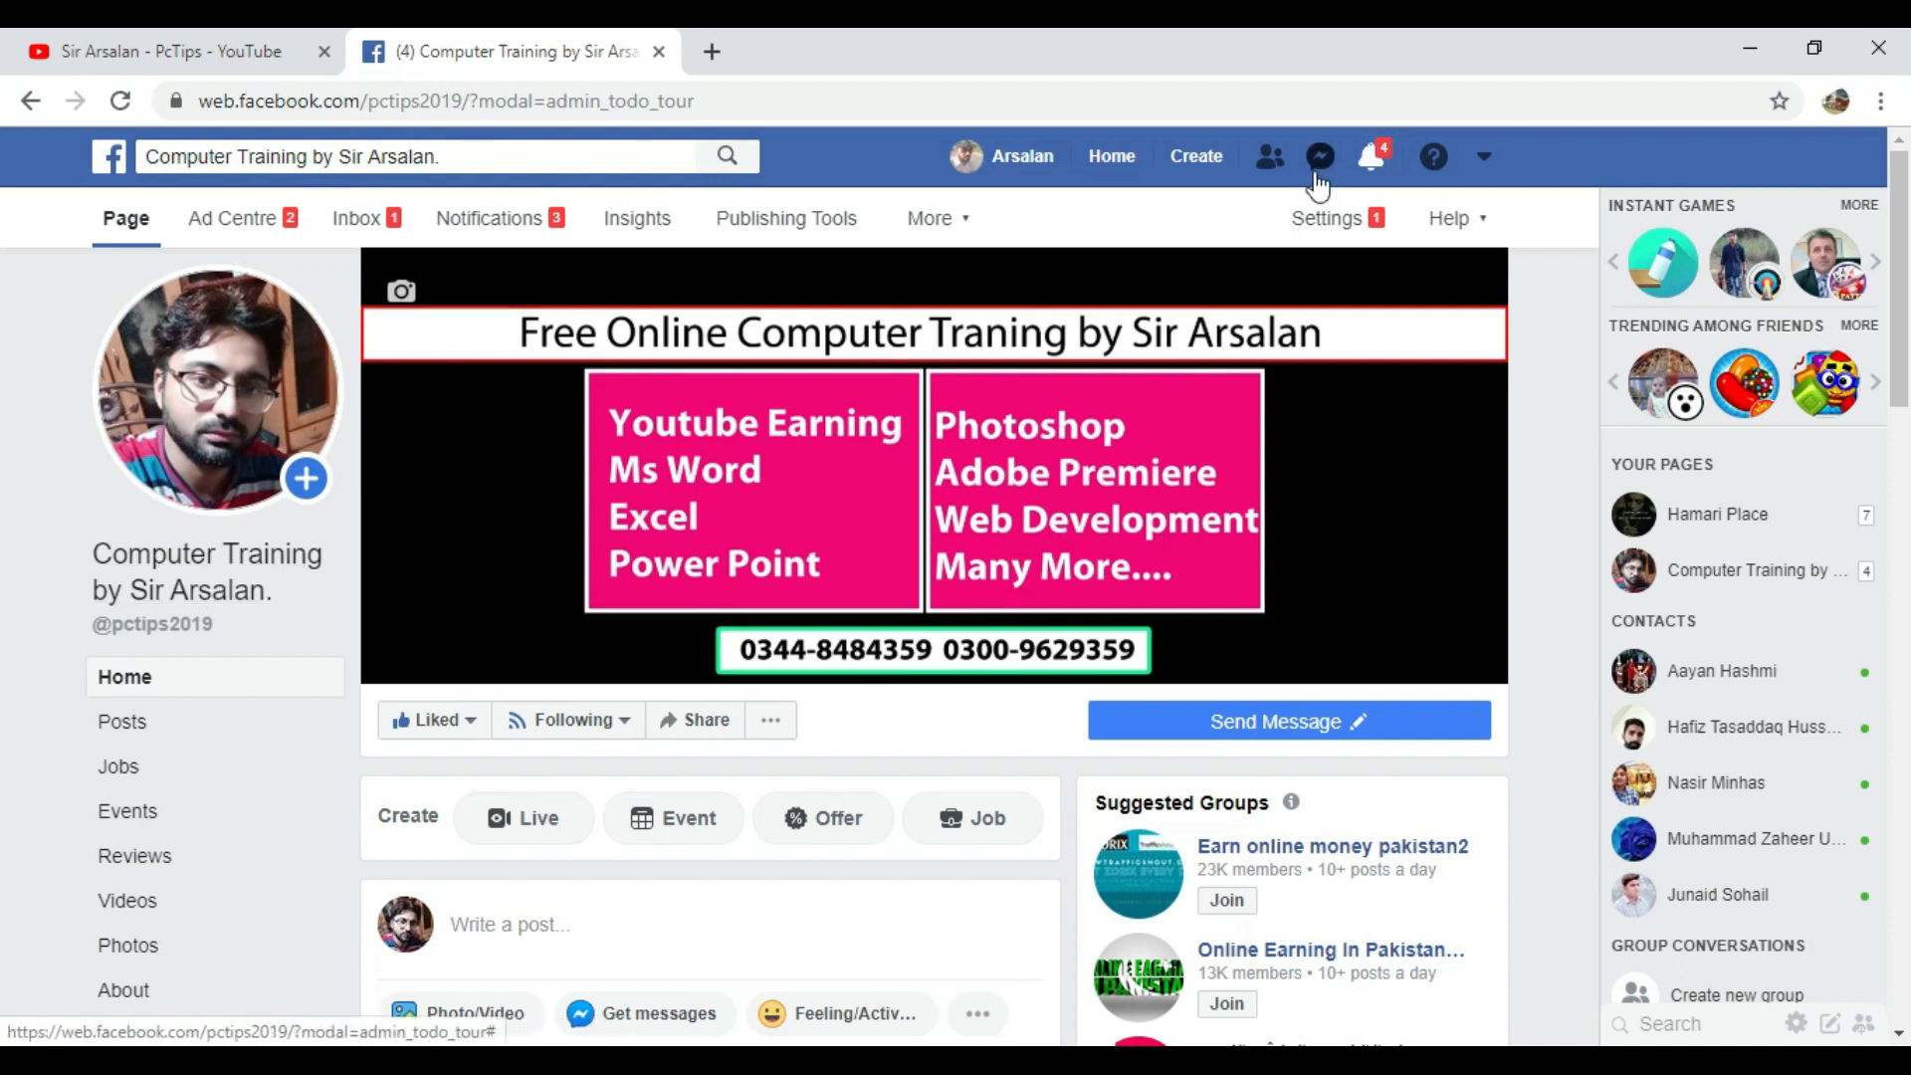
- Minimize the browser window and refresh the desktop
{"action": "left_click", "coordinate": [1750, 49]}
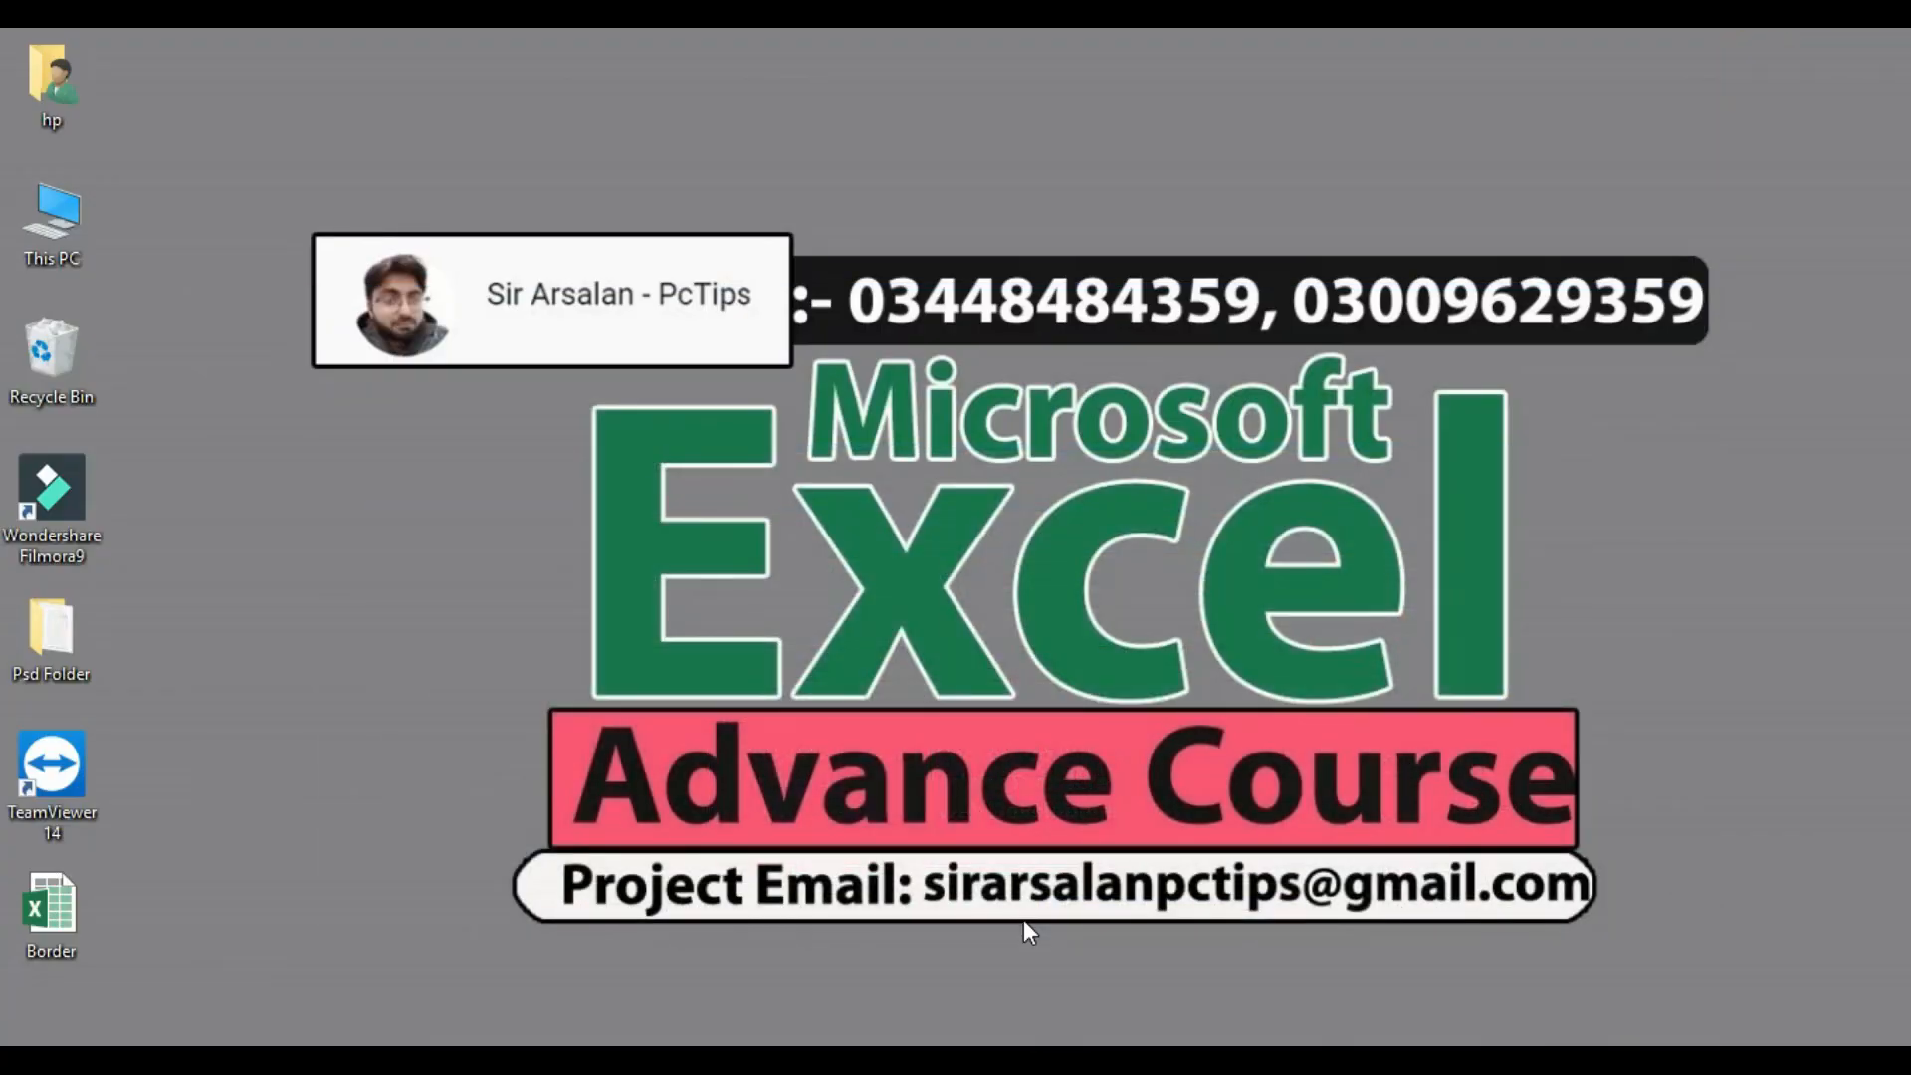
{"action": "right_click", "coordinate": [292, 577]}
{"action": "left_click", "coordinate": [364, 681]}
{"action": "right_click", "coordinate": [1611, 497]}
{"action": "left_click", "coordinate": [1664, 607]}
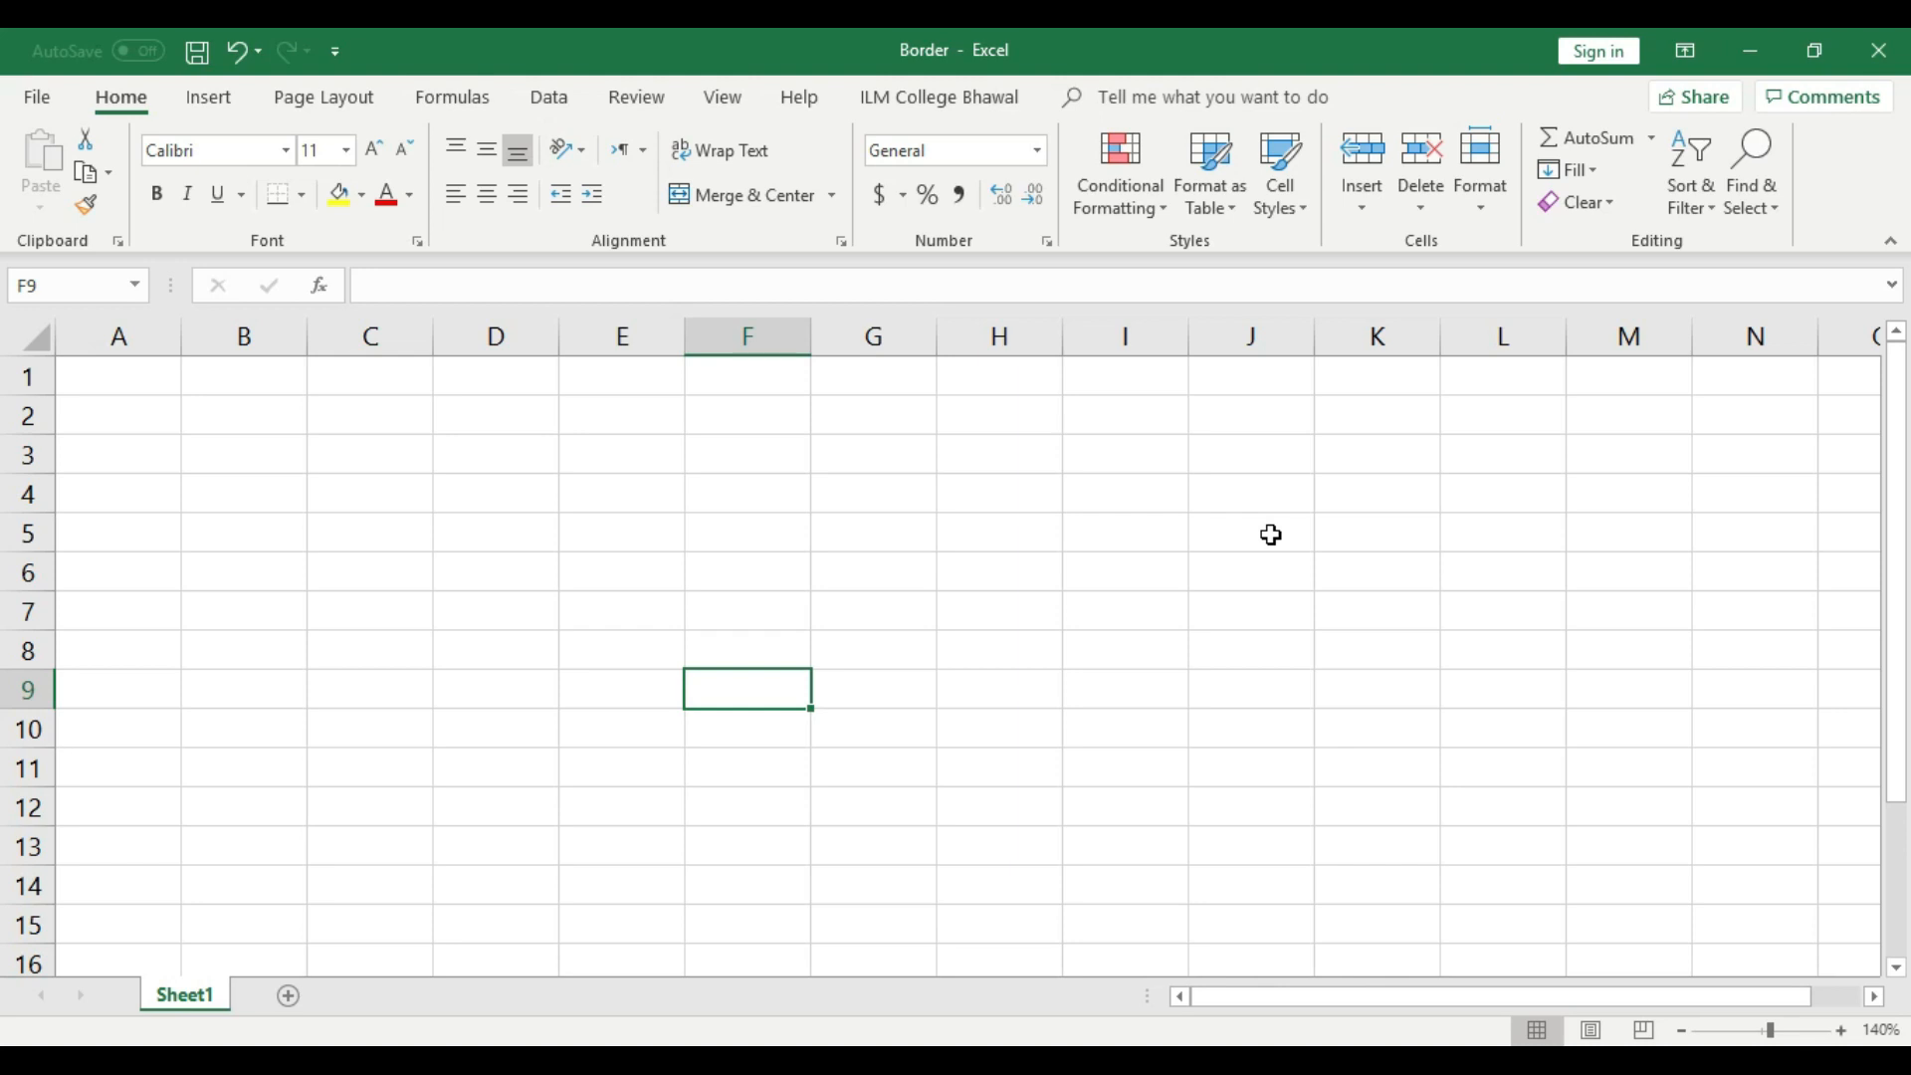
{"action": "left_click", "coordinate": [529, 414]}
{"action": "left_click_drag", "start_coordinate": [358, 419], "coordinate": [1410, 890]}
{"action": "left_click", "coordinate": [1599, 810]}
{"action": "left_click_drag", "start_coordinate": [342, 386], "coordinate": [1410, 926]}
{"action": "left_click", "coordinate": [999, 768]}
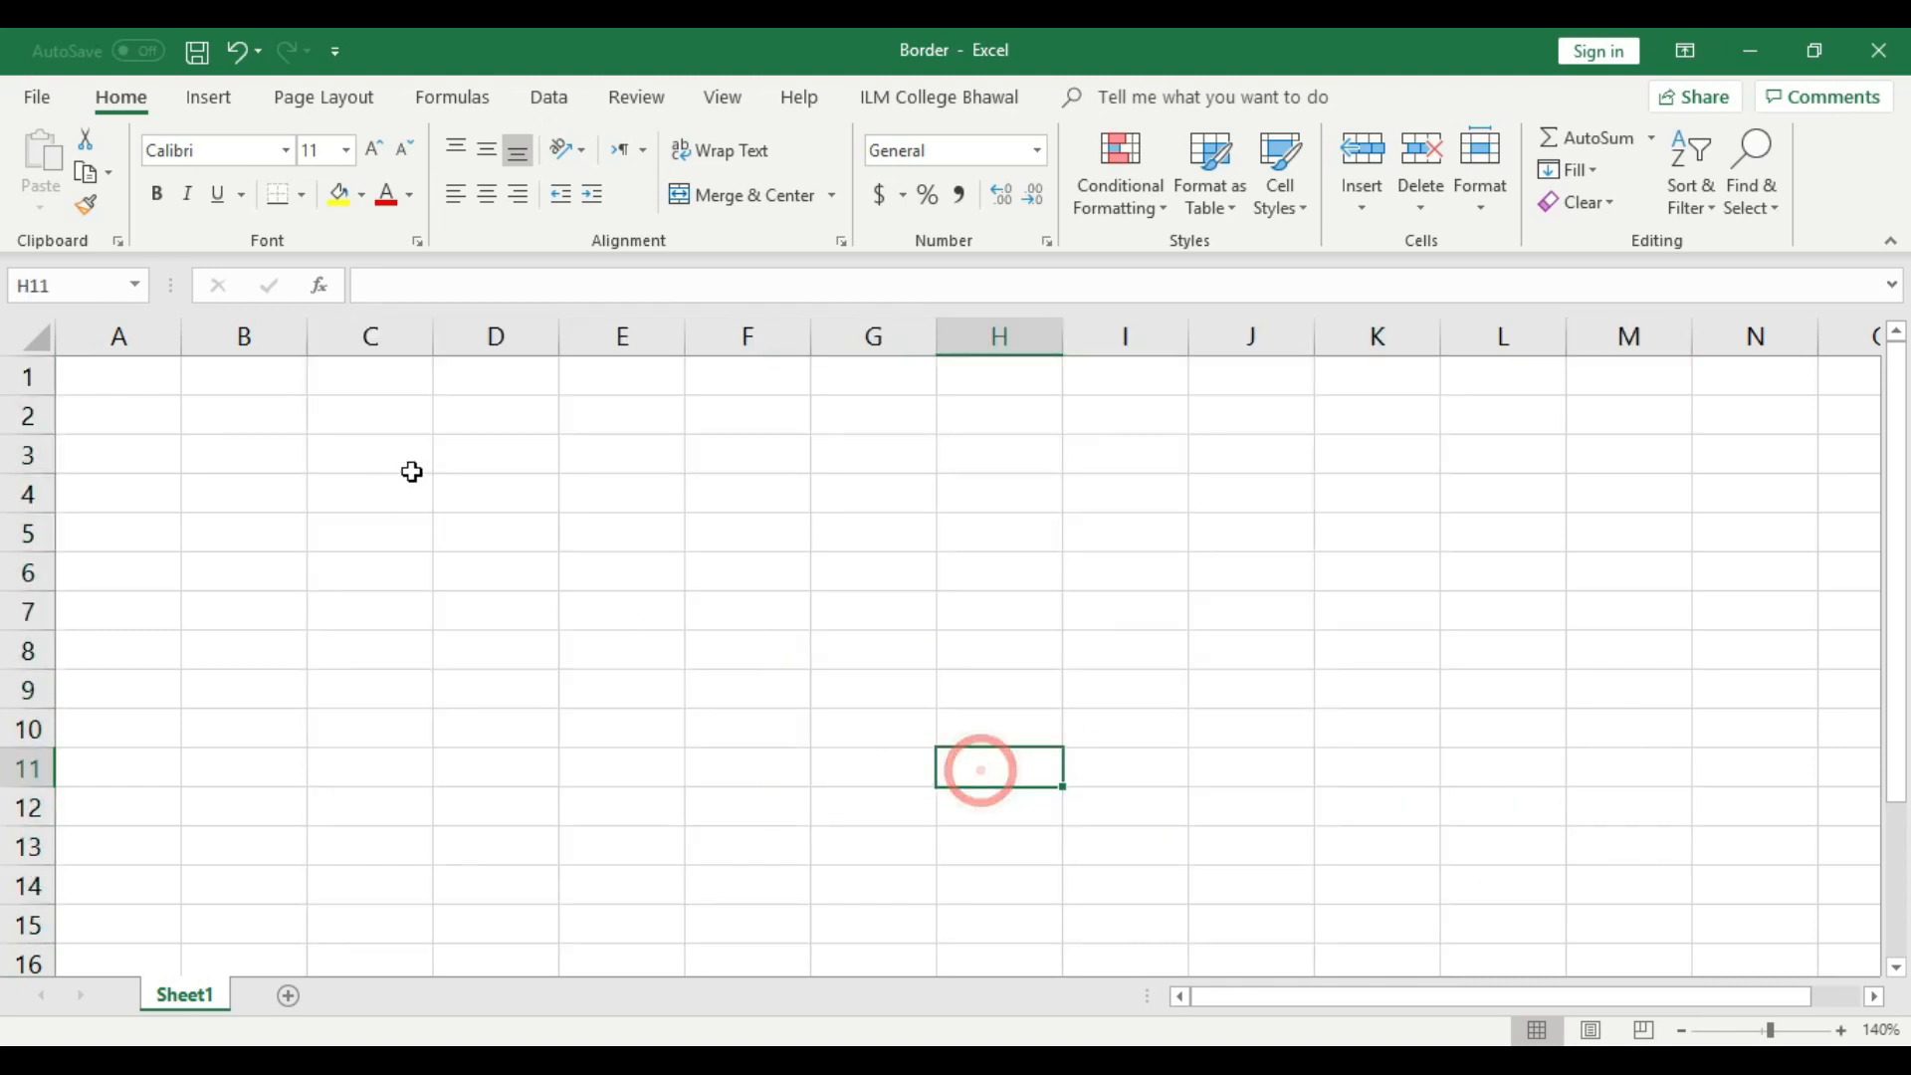
- Enter A, B and C in cells D2, D3 and D4
{"action": "left_click", "coordinate": [529, 414]}
{"action": "type", "text": "a"}
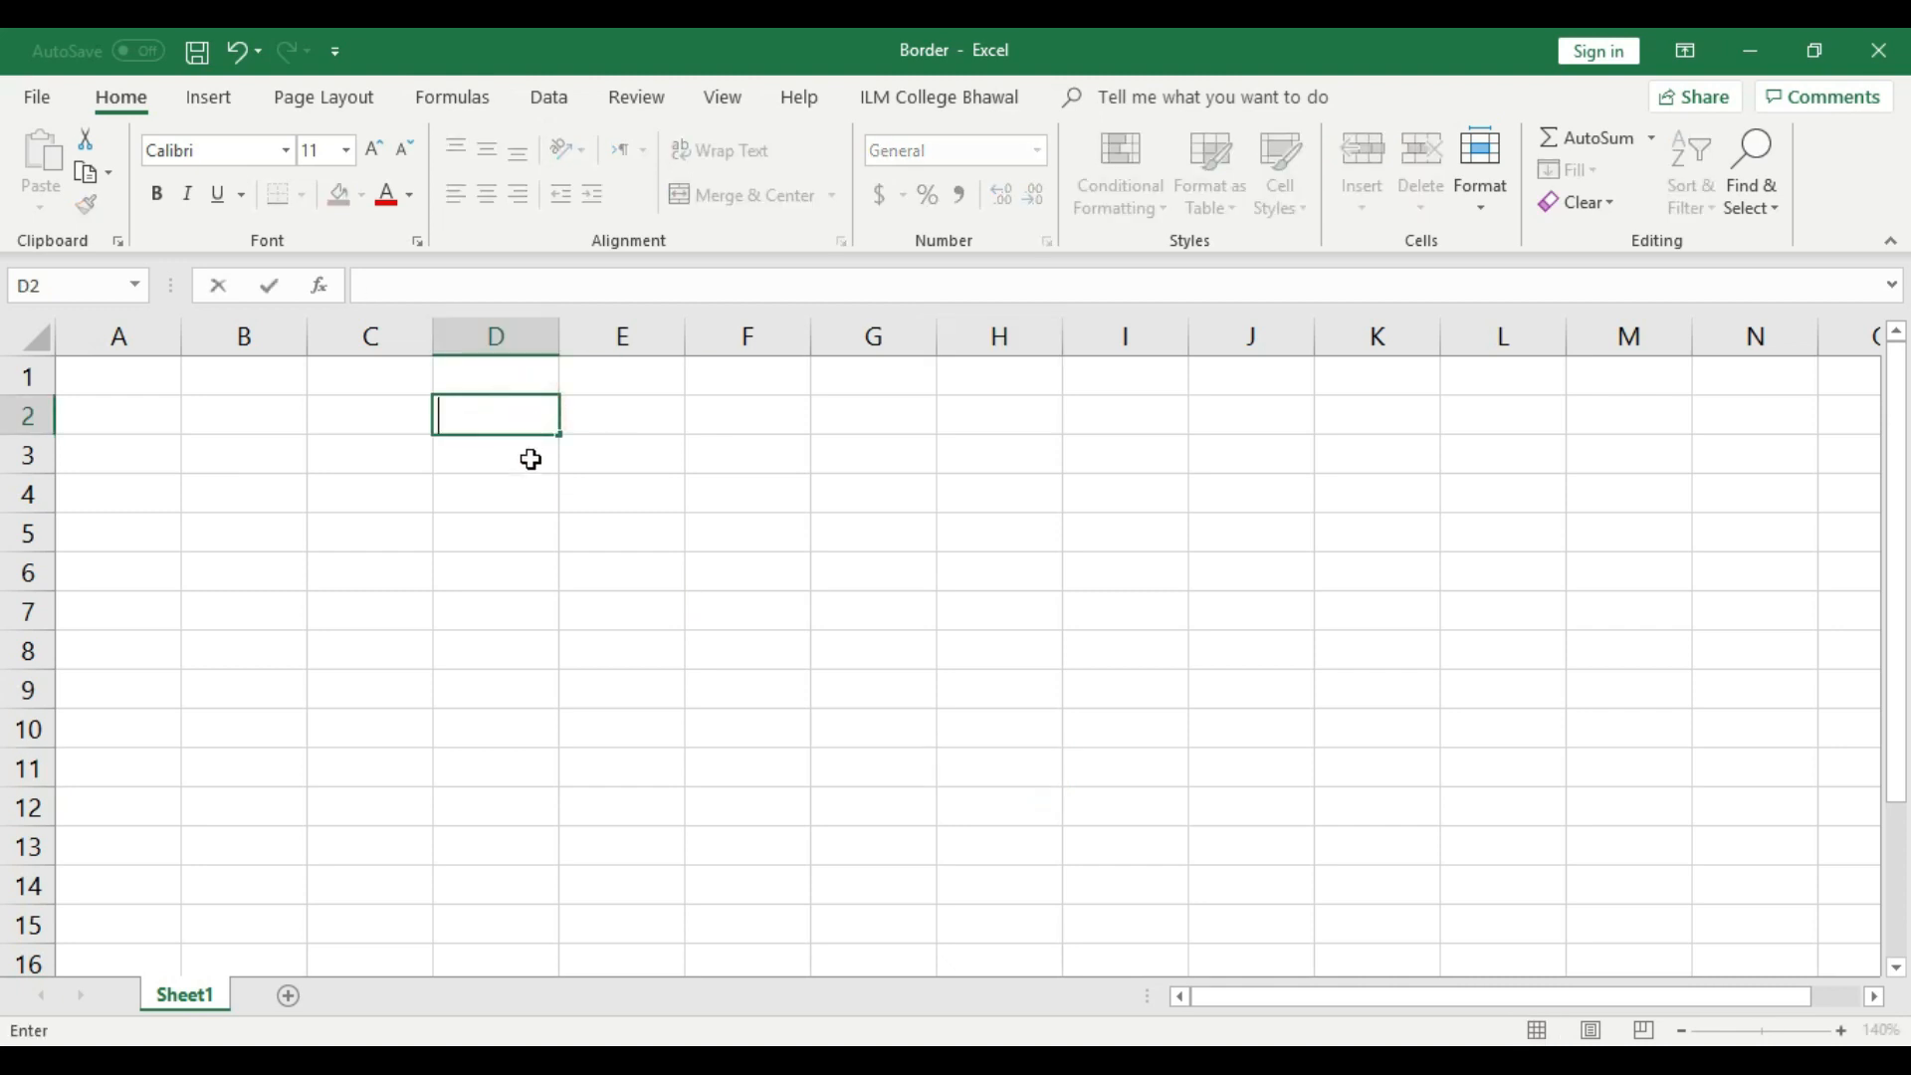
{"action": "left_click", "coordinate": [527, 457]}
{"action": "type", "text": "B"}
{"action": "left_click", "coordinate": [525, 491]}
{"action": "type", "text": "C"}
{"action": "left_click", "coordinate": [520, 587]}
- Extend the A, B, C pattern down to cell D14 and centre the letters horizontally
{"action": "left_click_drag", "start_coordinate": [491, 419], "coordinate": [559, 887]}
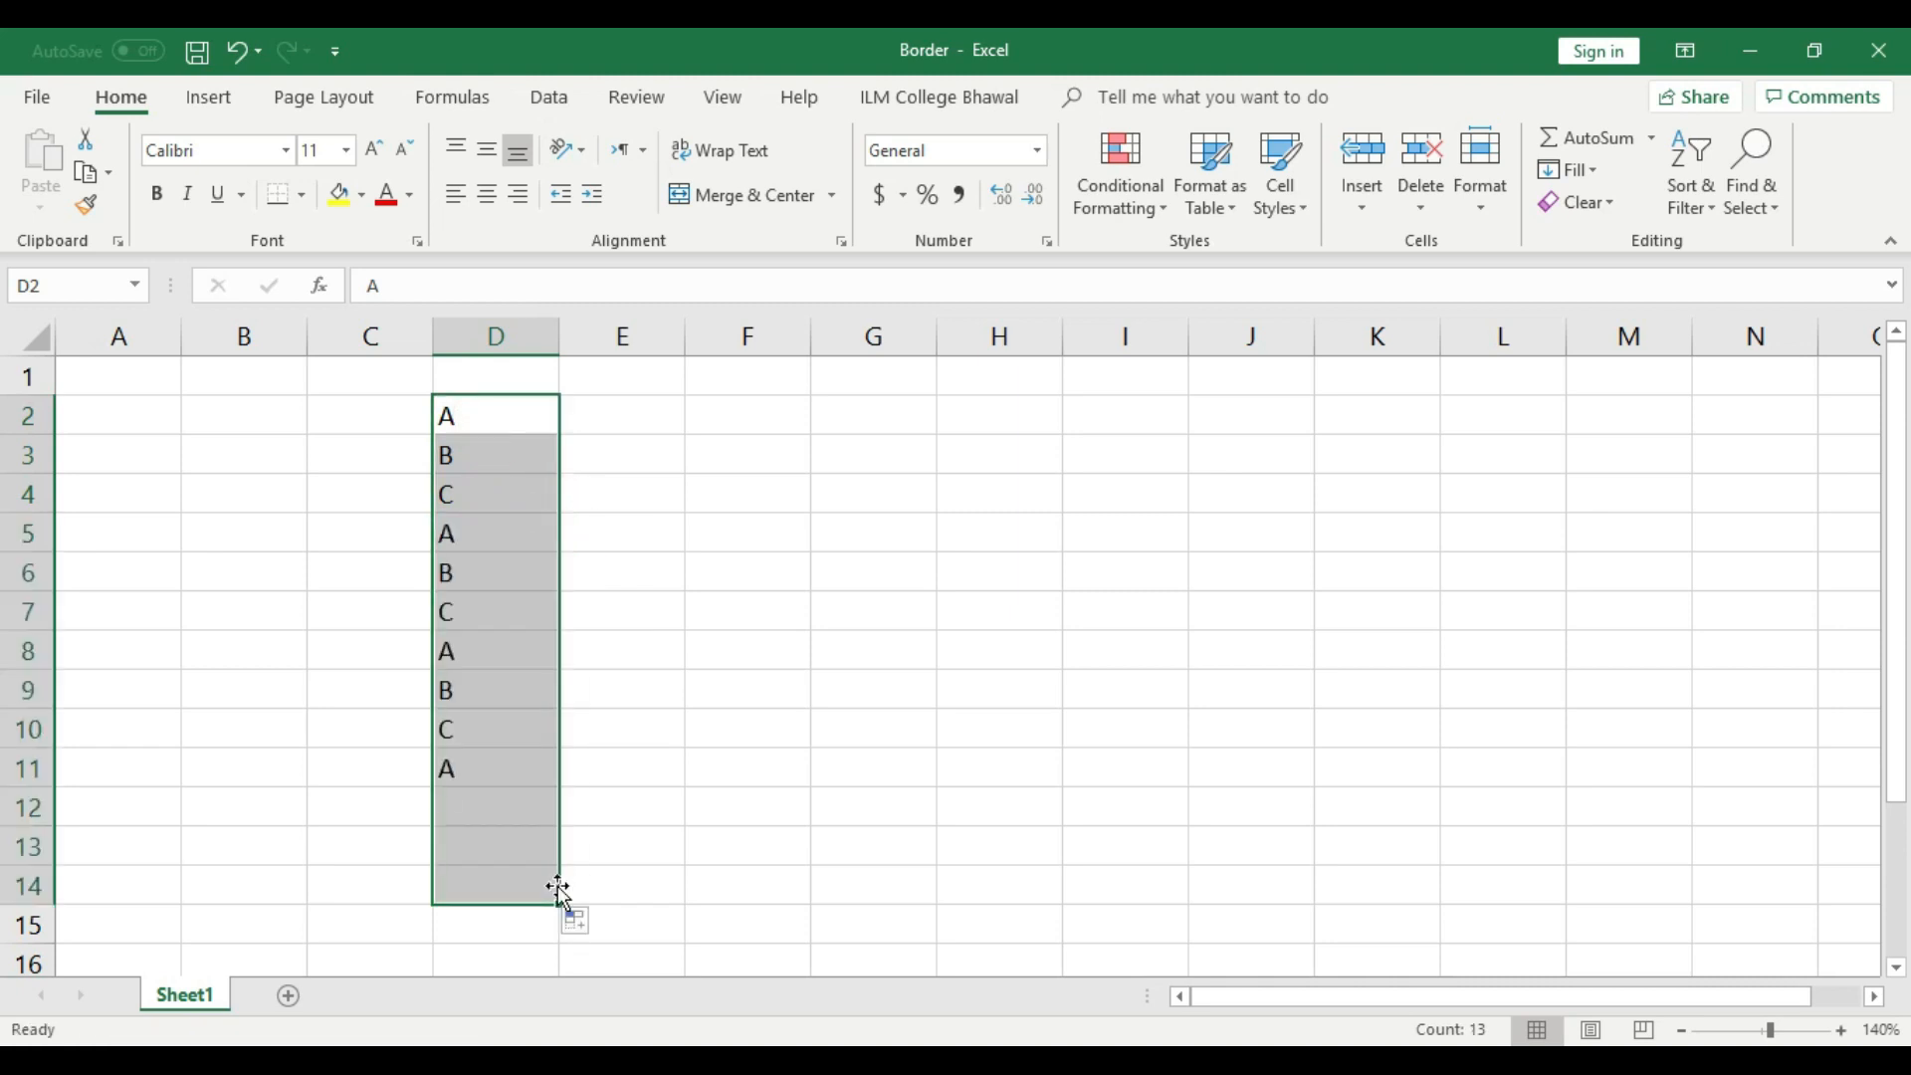
{"action": "left_click", "coordinate": [487, 193]}
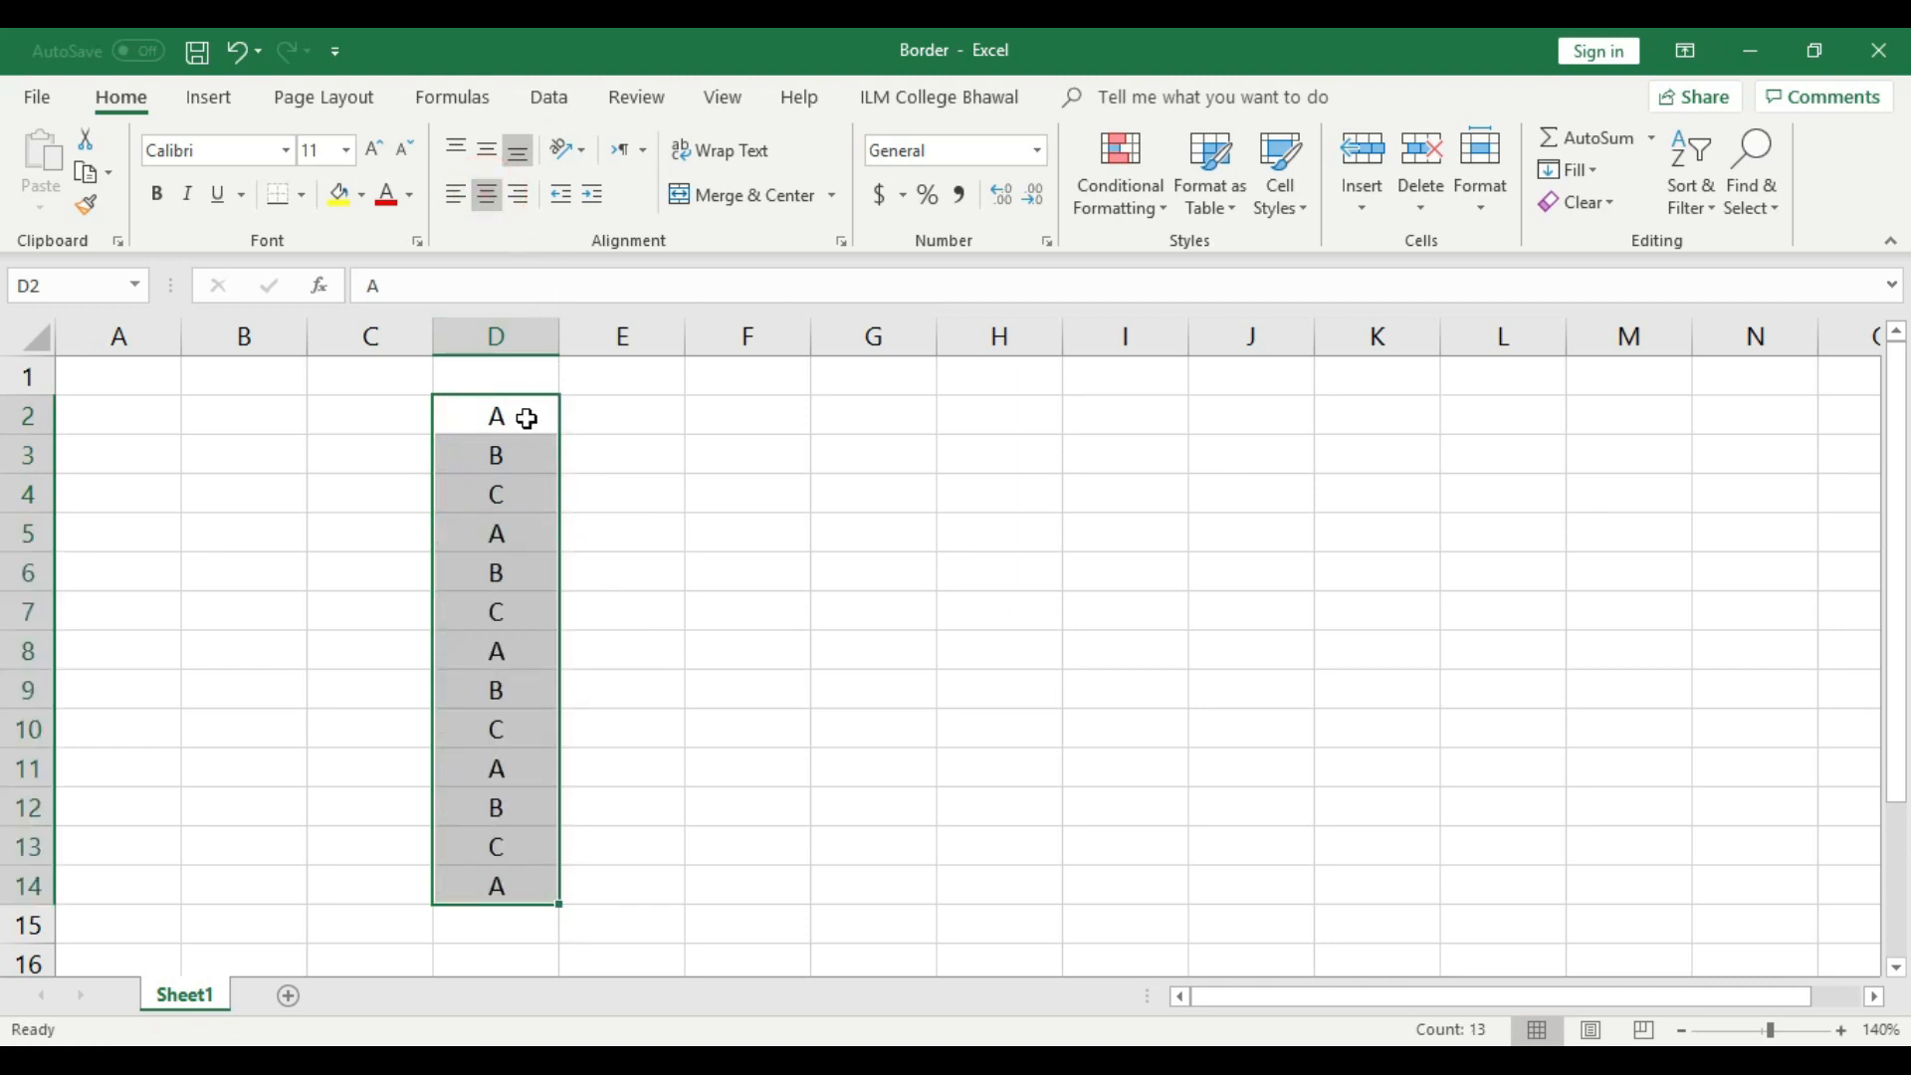
{"action": "left_click", "coordinate": [631, 534]}
- Copy D2:D14 into columns E through J starting at row 2, and save the workbook
{"action": "left_click_drag", "start_coordinate": [537, 430], "coordinate": [529, 875]}
{"action": "key", "text": "ctrl+c"}
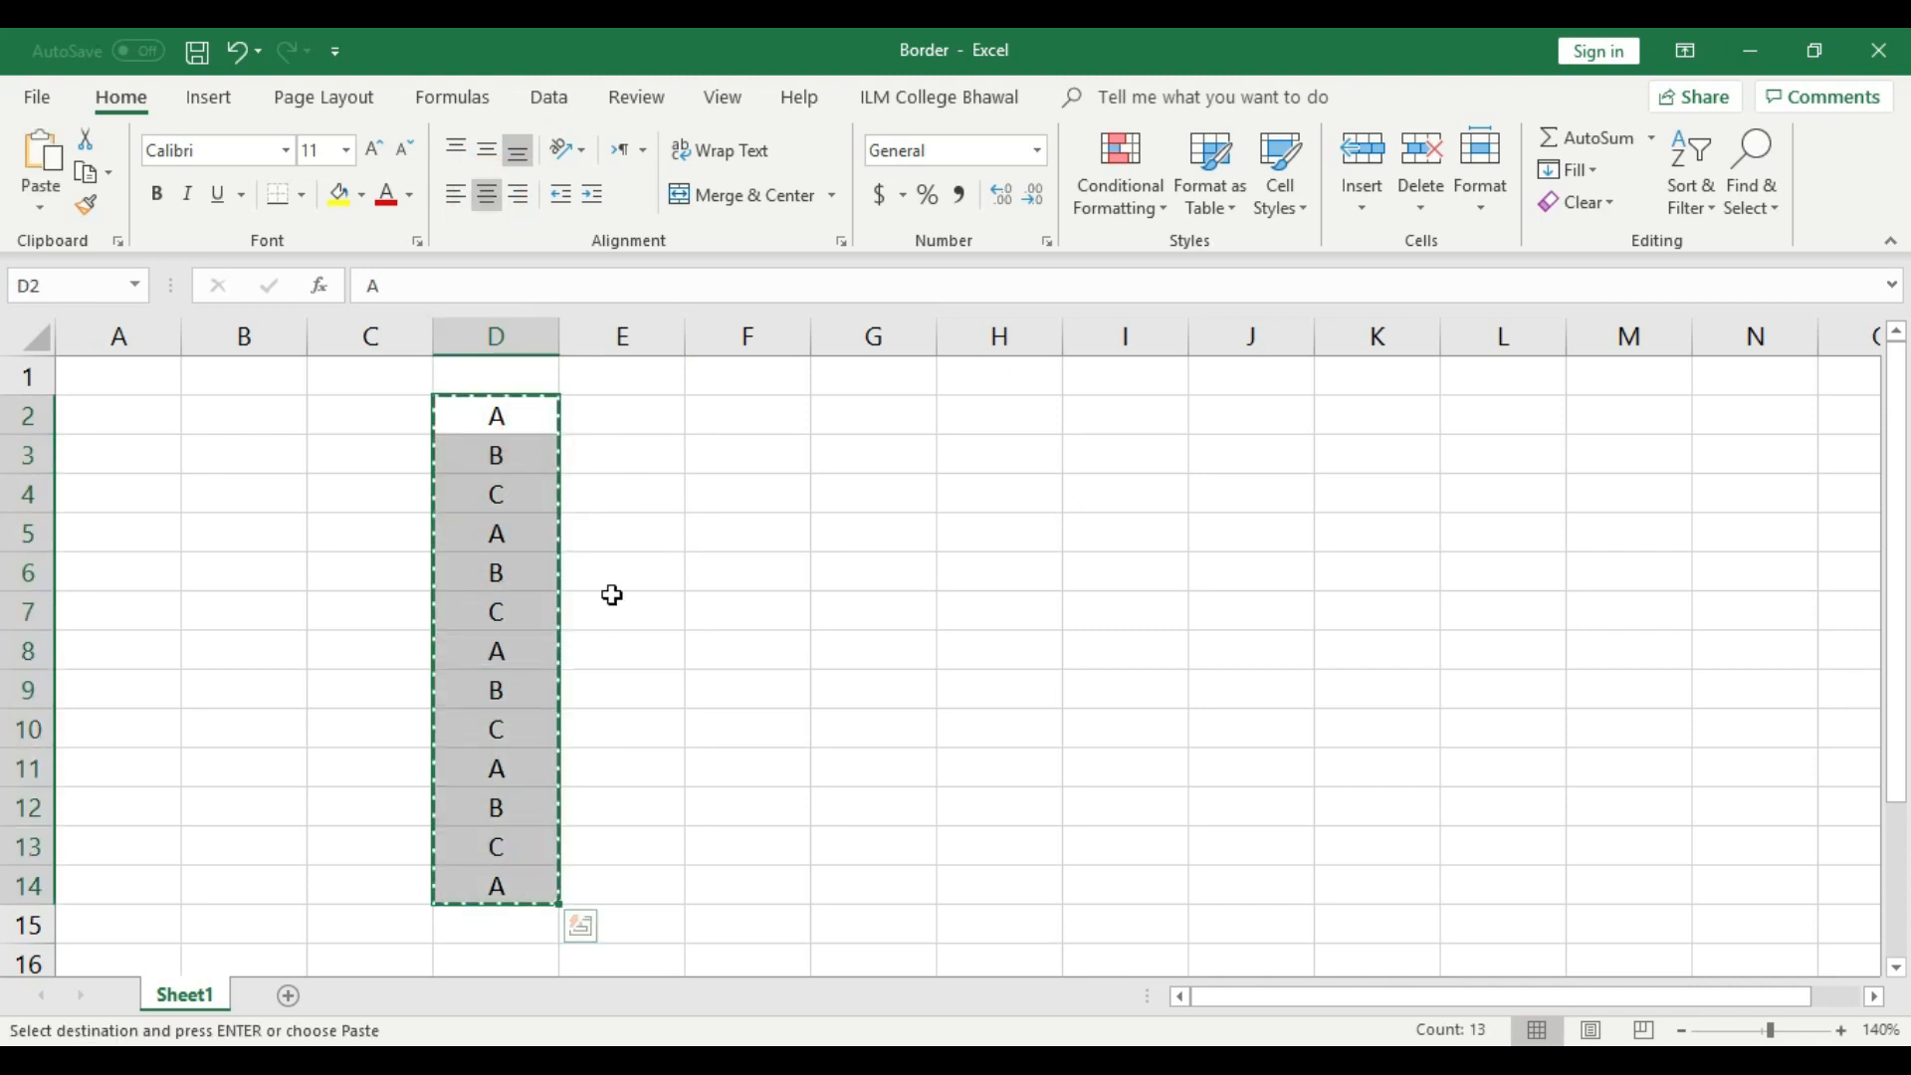
{"action": "left_click", "coordinate": [619, 428]}
{"action": "key", "text": "ctrl+v"}
{"action": "left_click", "coordinate": [746, 416]}
{"action": "key", "text": "ctrl+v"}
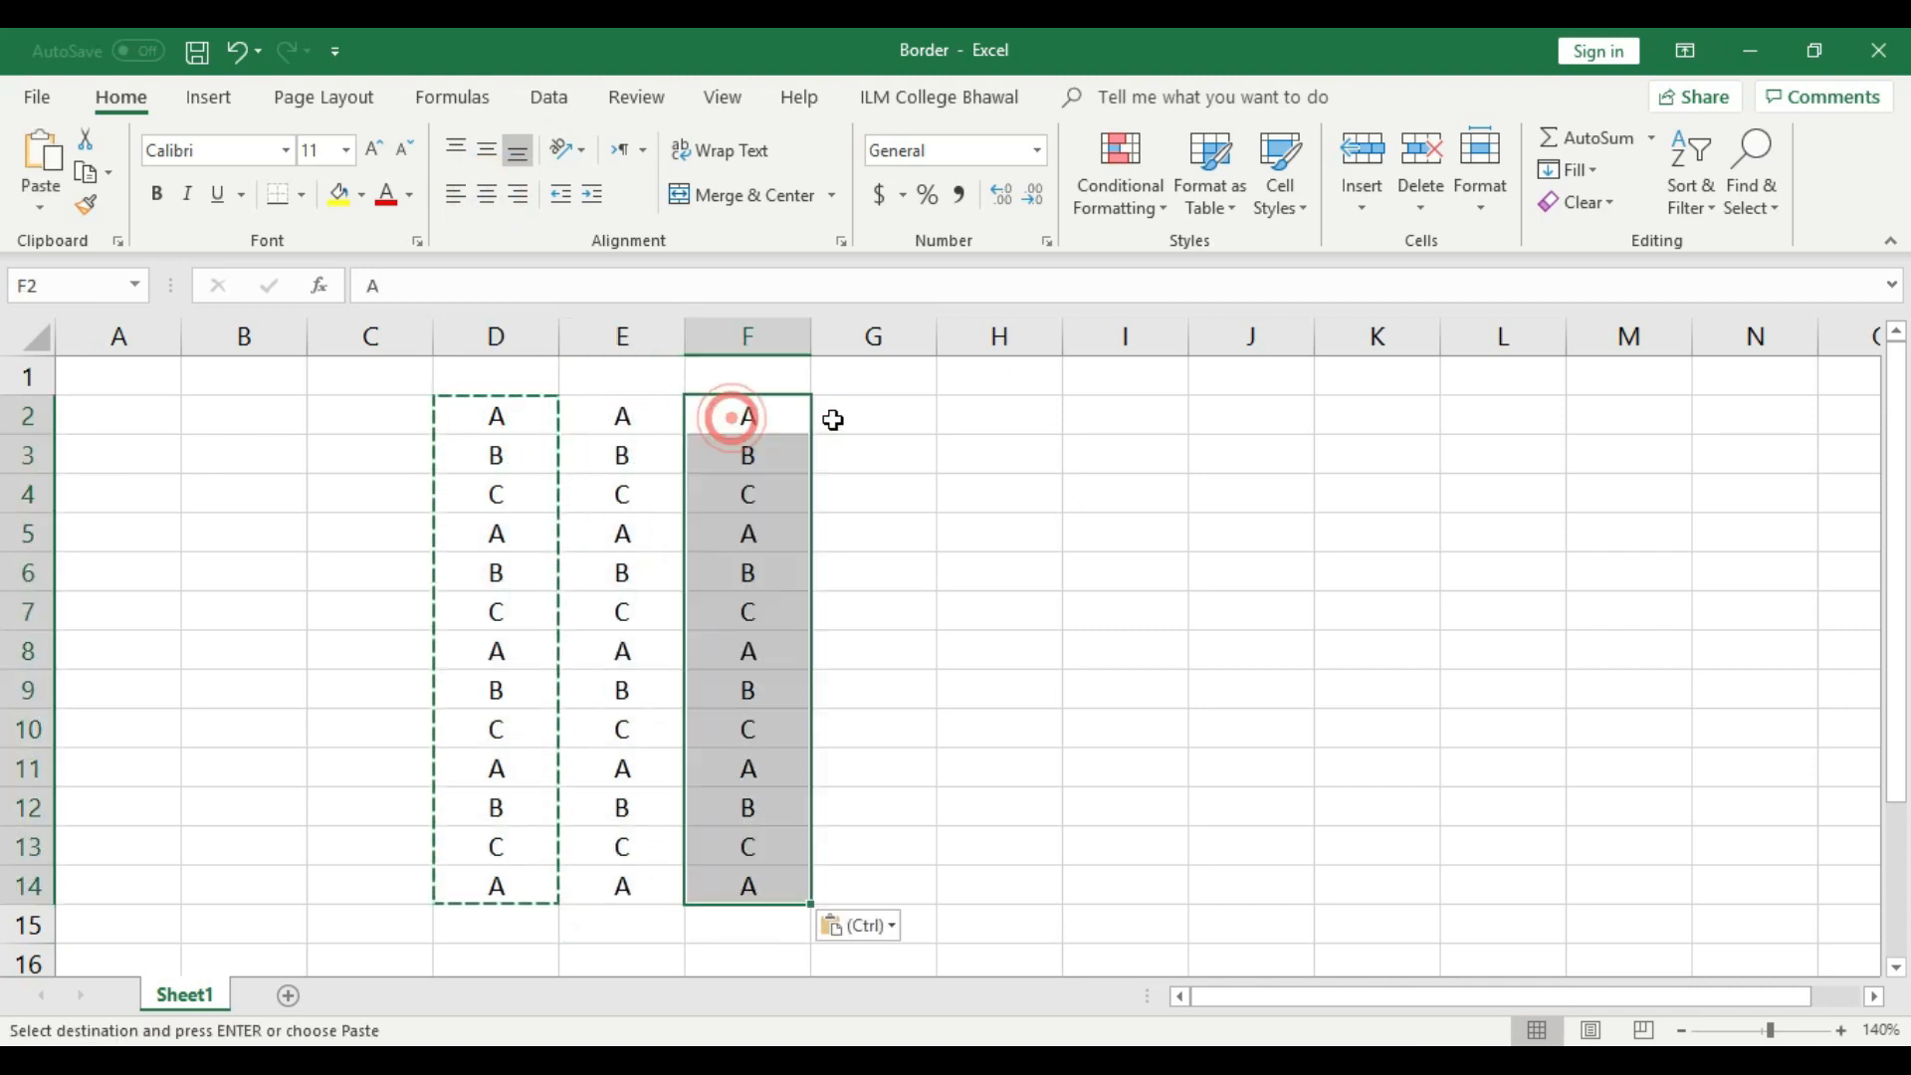
{"action": "left_click", "coordinate": [862, 414]}
{"action": "key", "text": "ctrl+v"}
{"action": "left_click", "coordinate": [983, 410]}
{"action": "key", "text": "ctrl+v"}
{"action": "left_click", "coordinate": [1125, 412]}
{"action": "key", "text": "ctrl+v"}
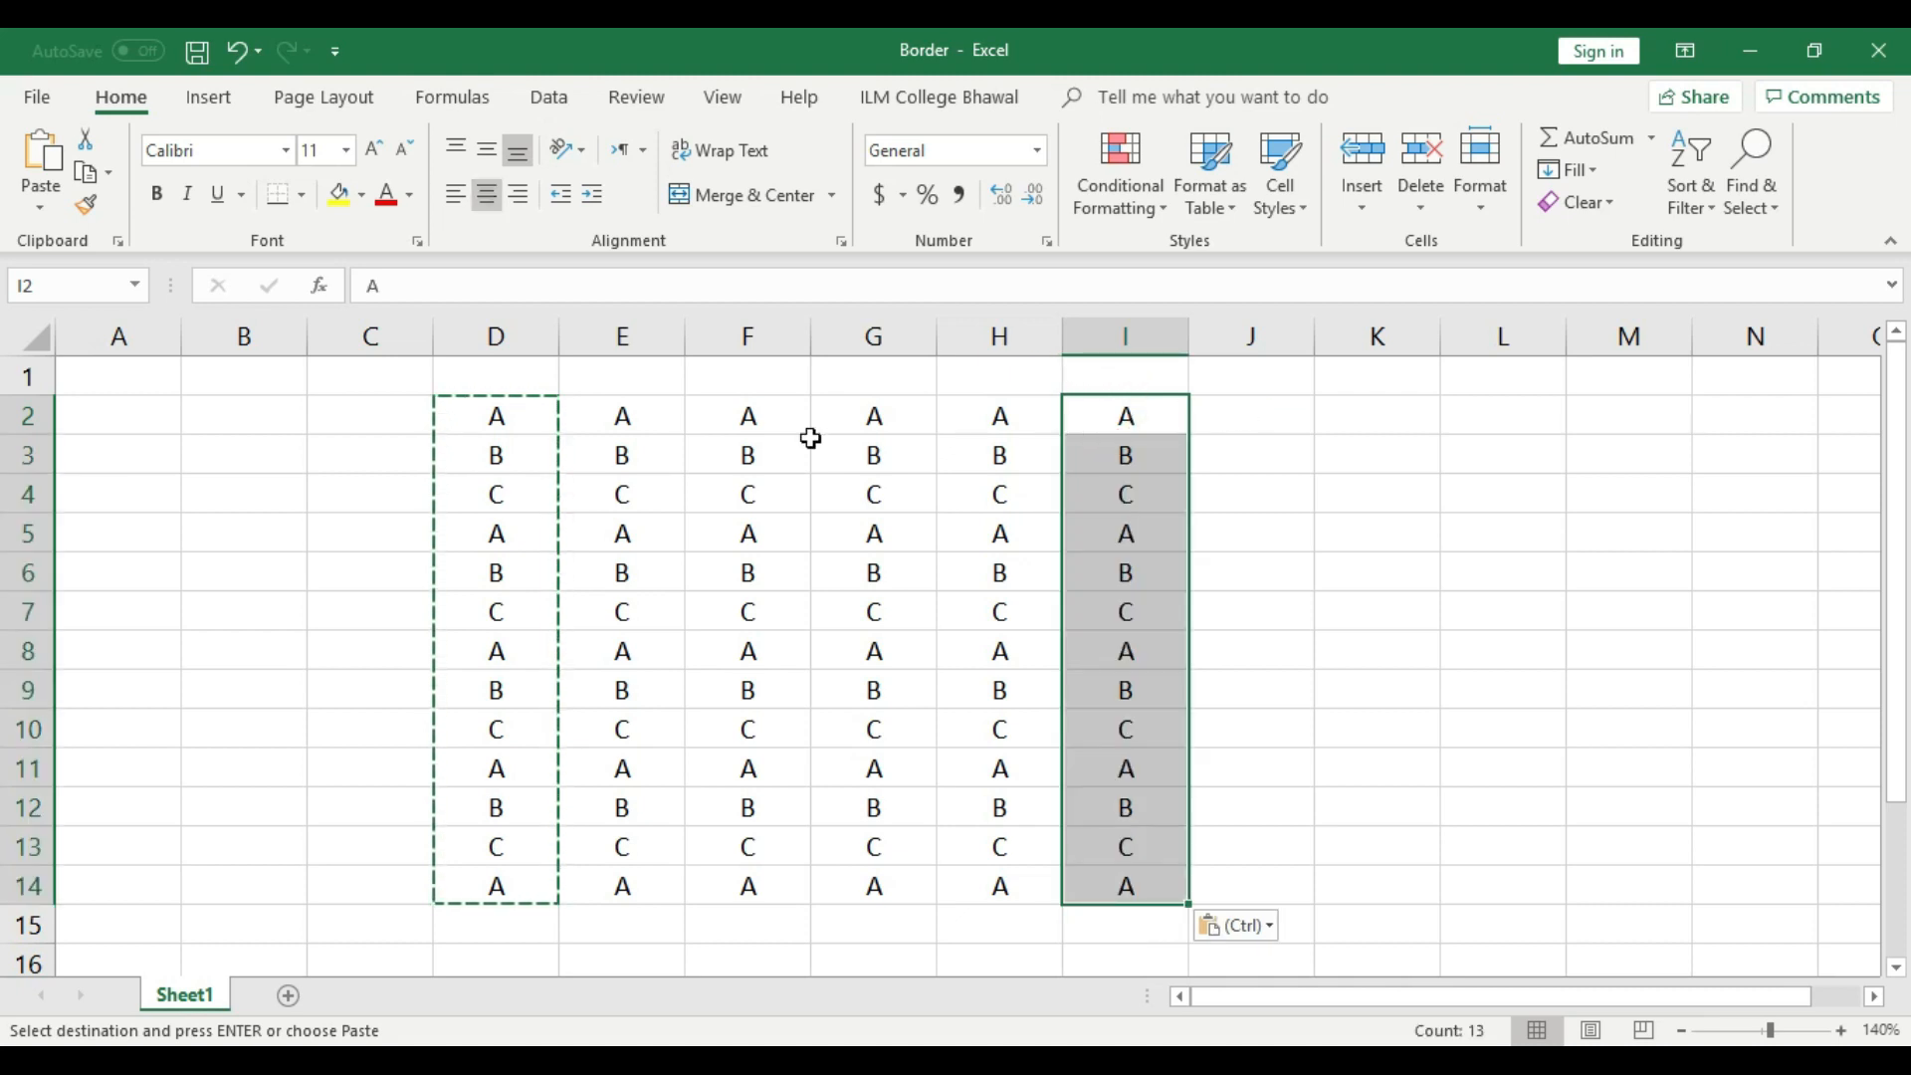
{"action": "left_click", "coordinate": [1242, 410]}
{"action": "key", "text": "ctrl+v"}
{"action": "left_click", "coordinate": [1364, 458]}
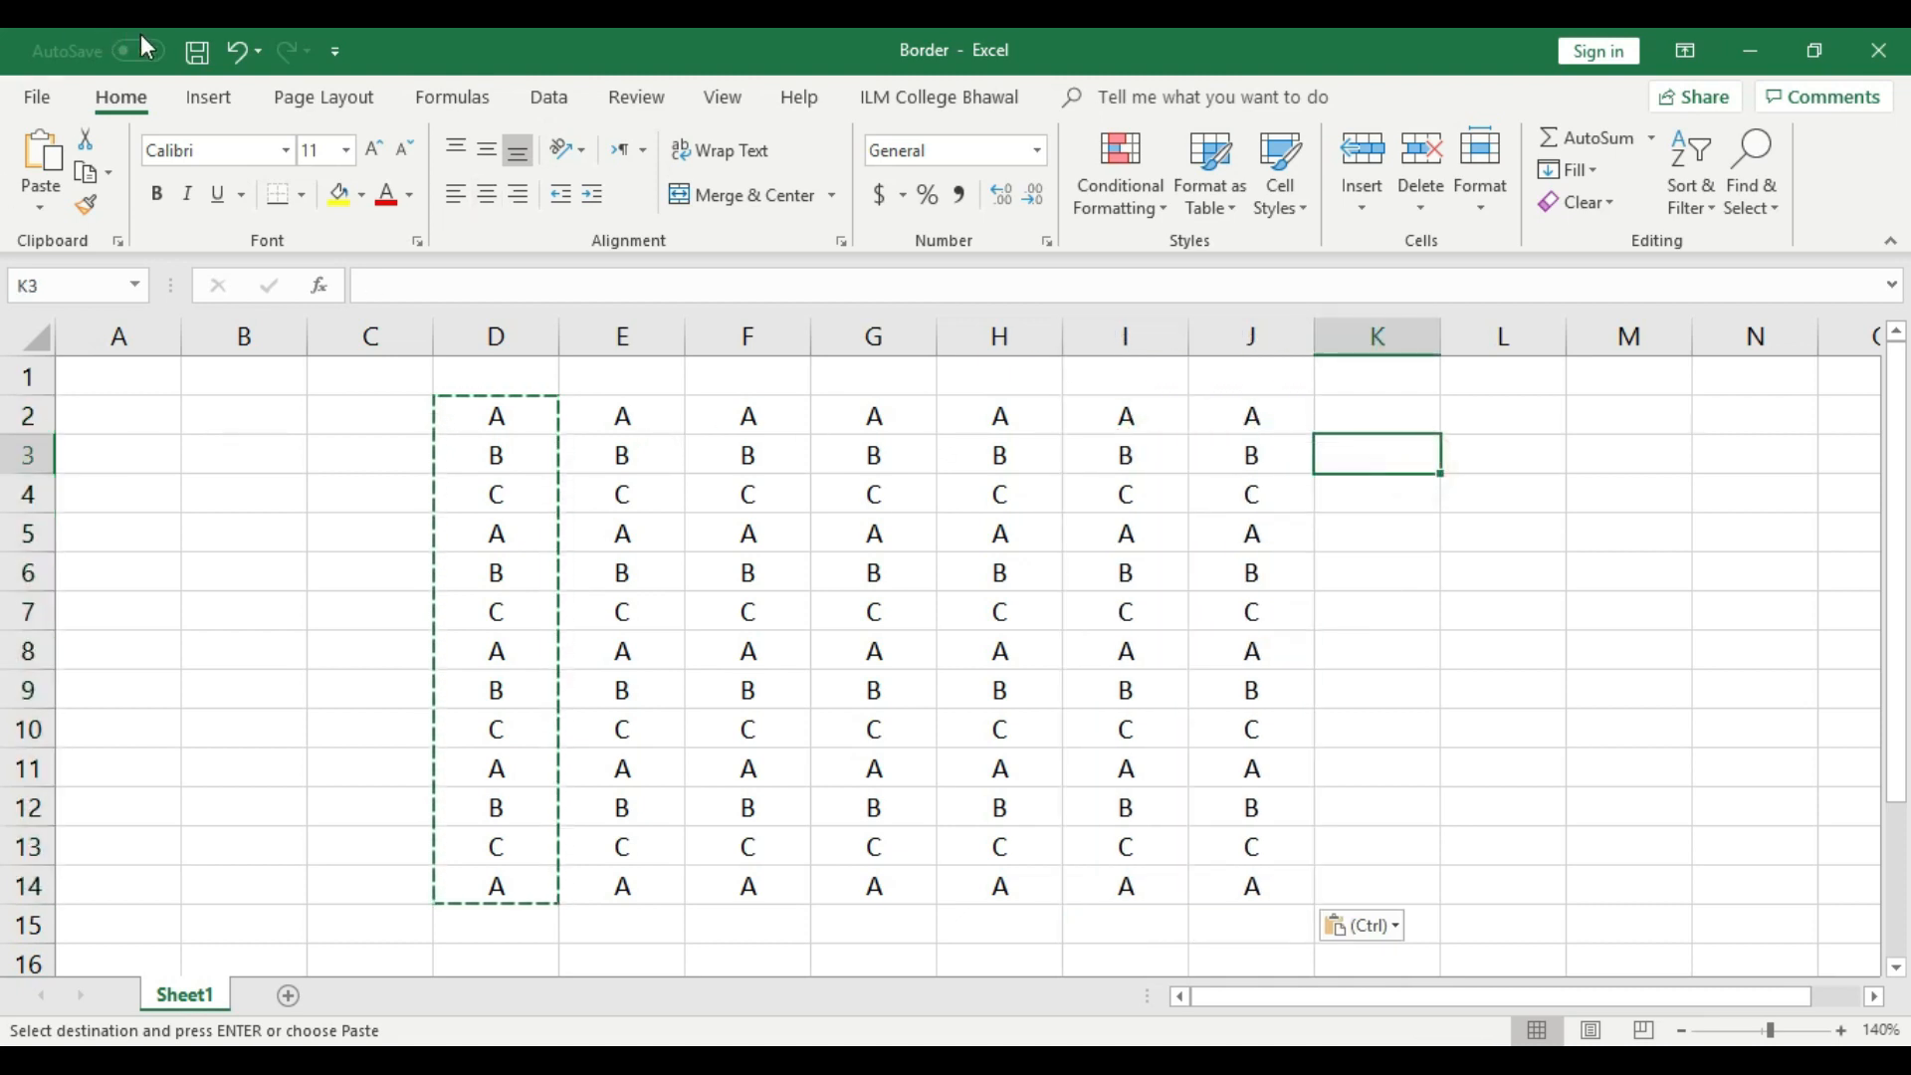
{"action": "left_click", "coordinate": [197, 52]}
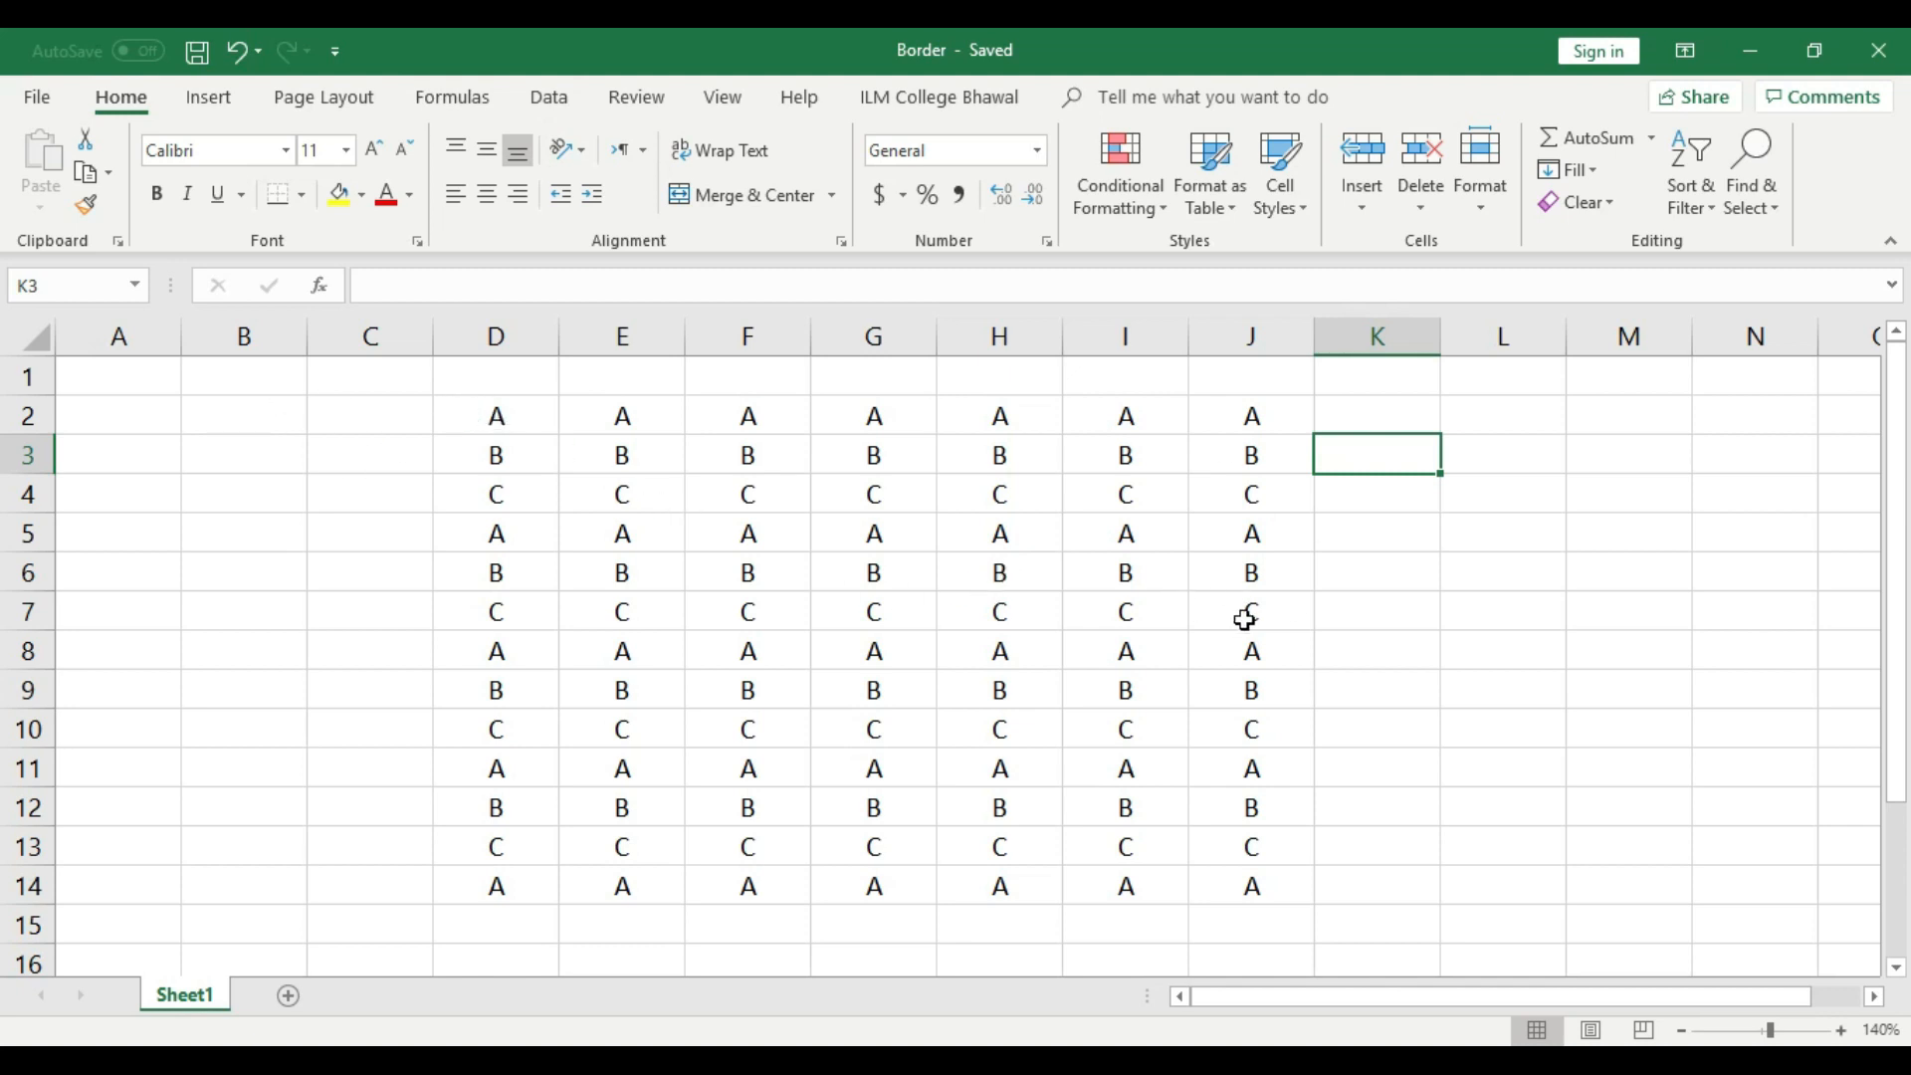
{"action": "left_click", "coordinate": [507, 399]}
{"action": "left_click_drag", "start_coordinate": [529, 422], "coordinate": [874, 769]}
{"action": "left_click", "coordinate": [1380, 533]}
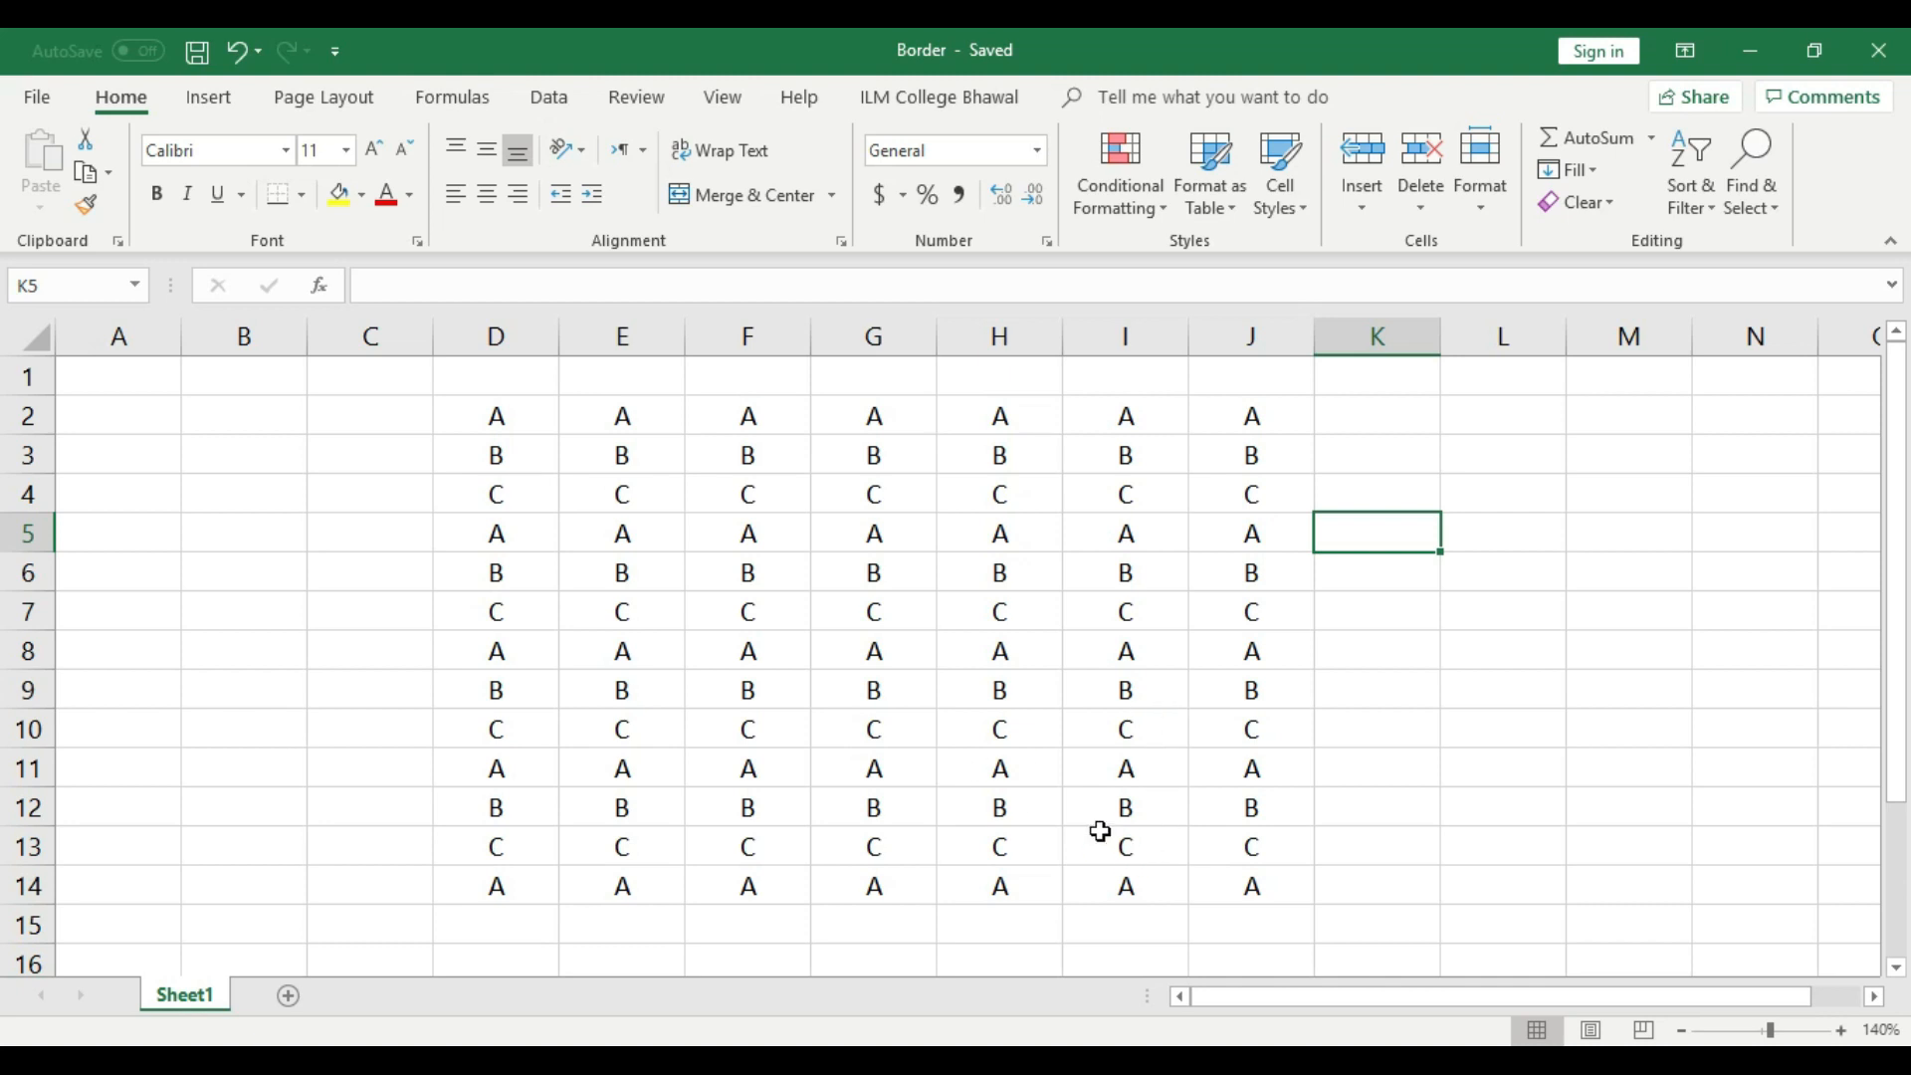
{"action": "left_click_drag", "start_coordinate": [1250, 879], "coordinate": [507, 400]}
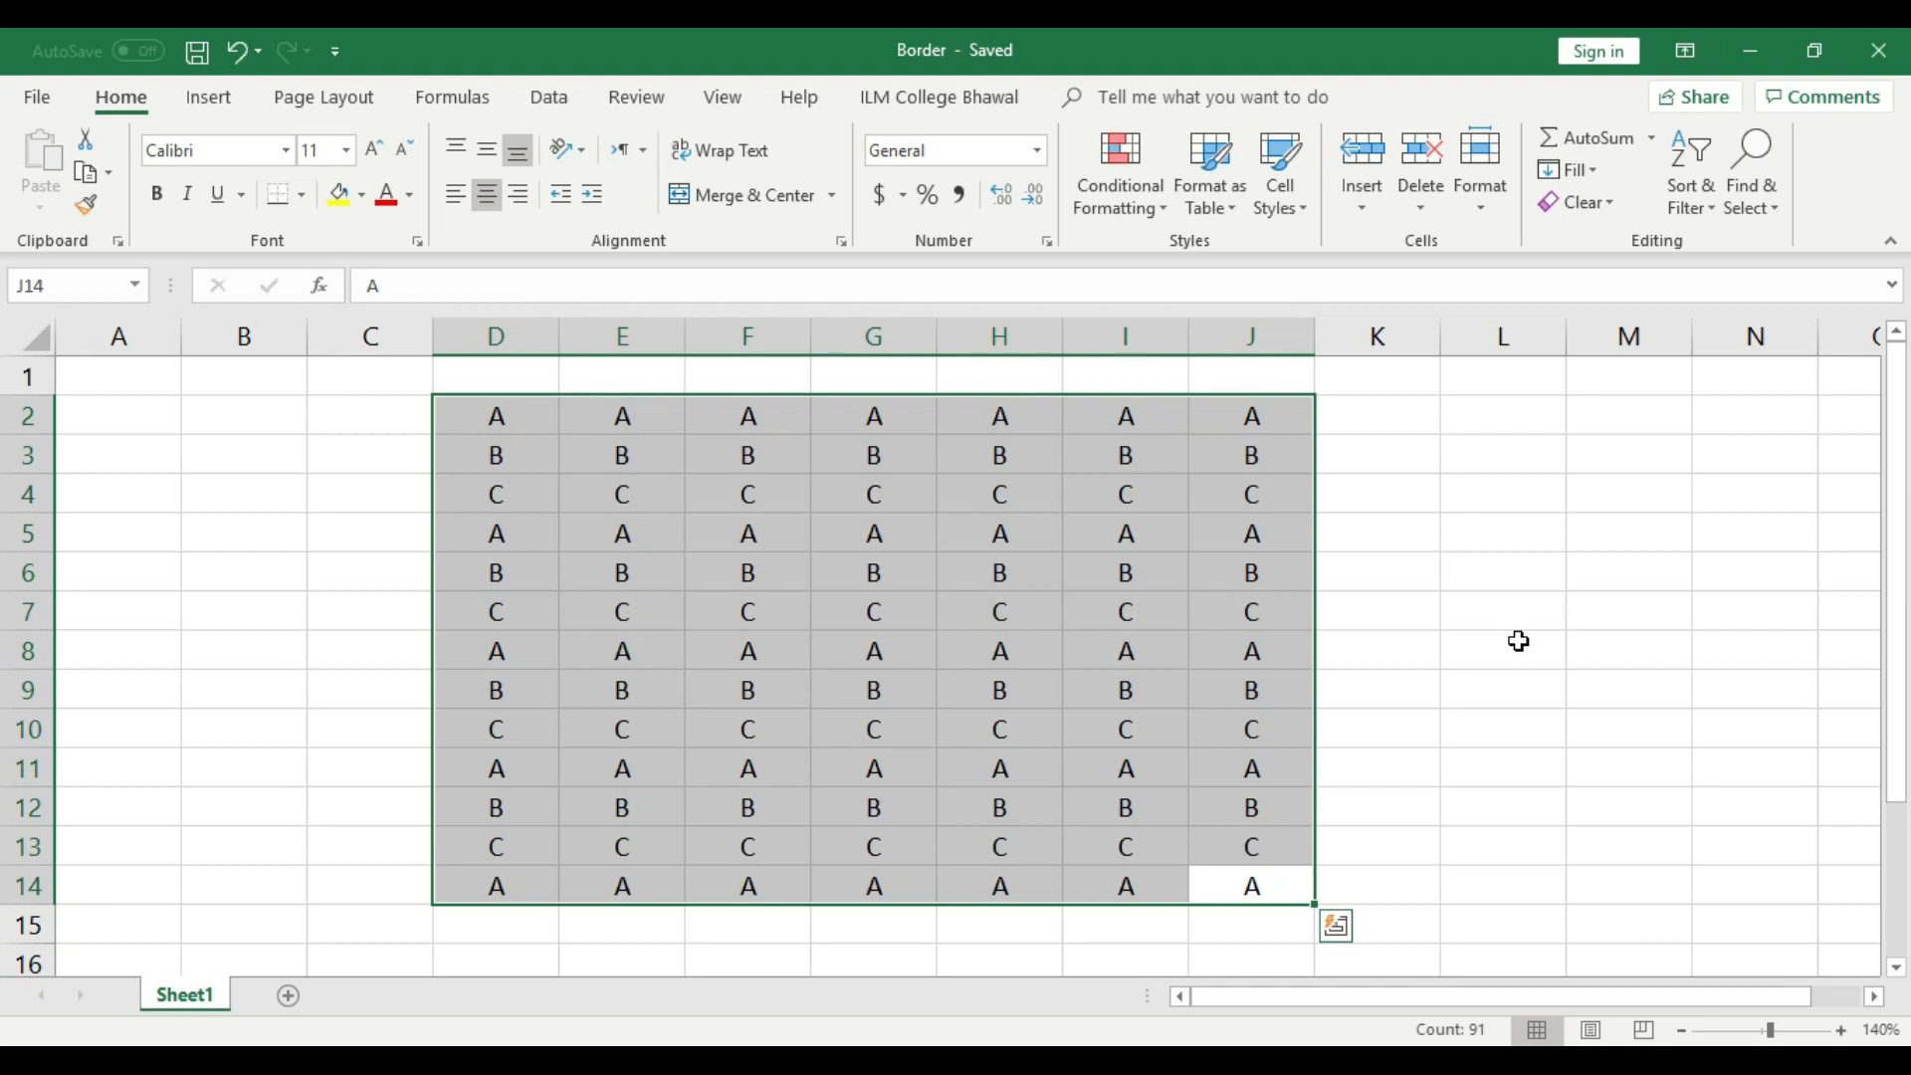
{"action": "left_click", "coordinate": [1518, 641]}
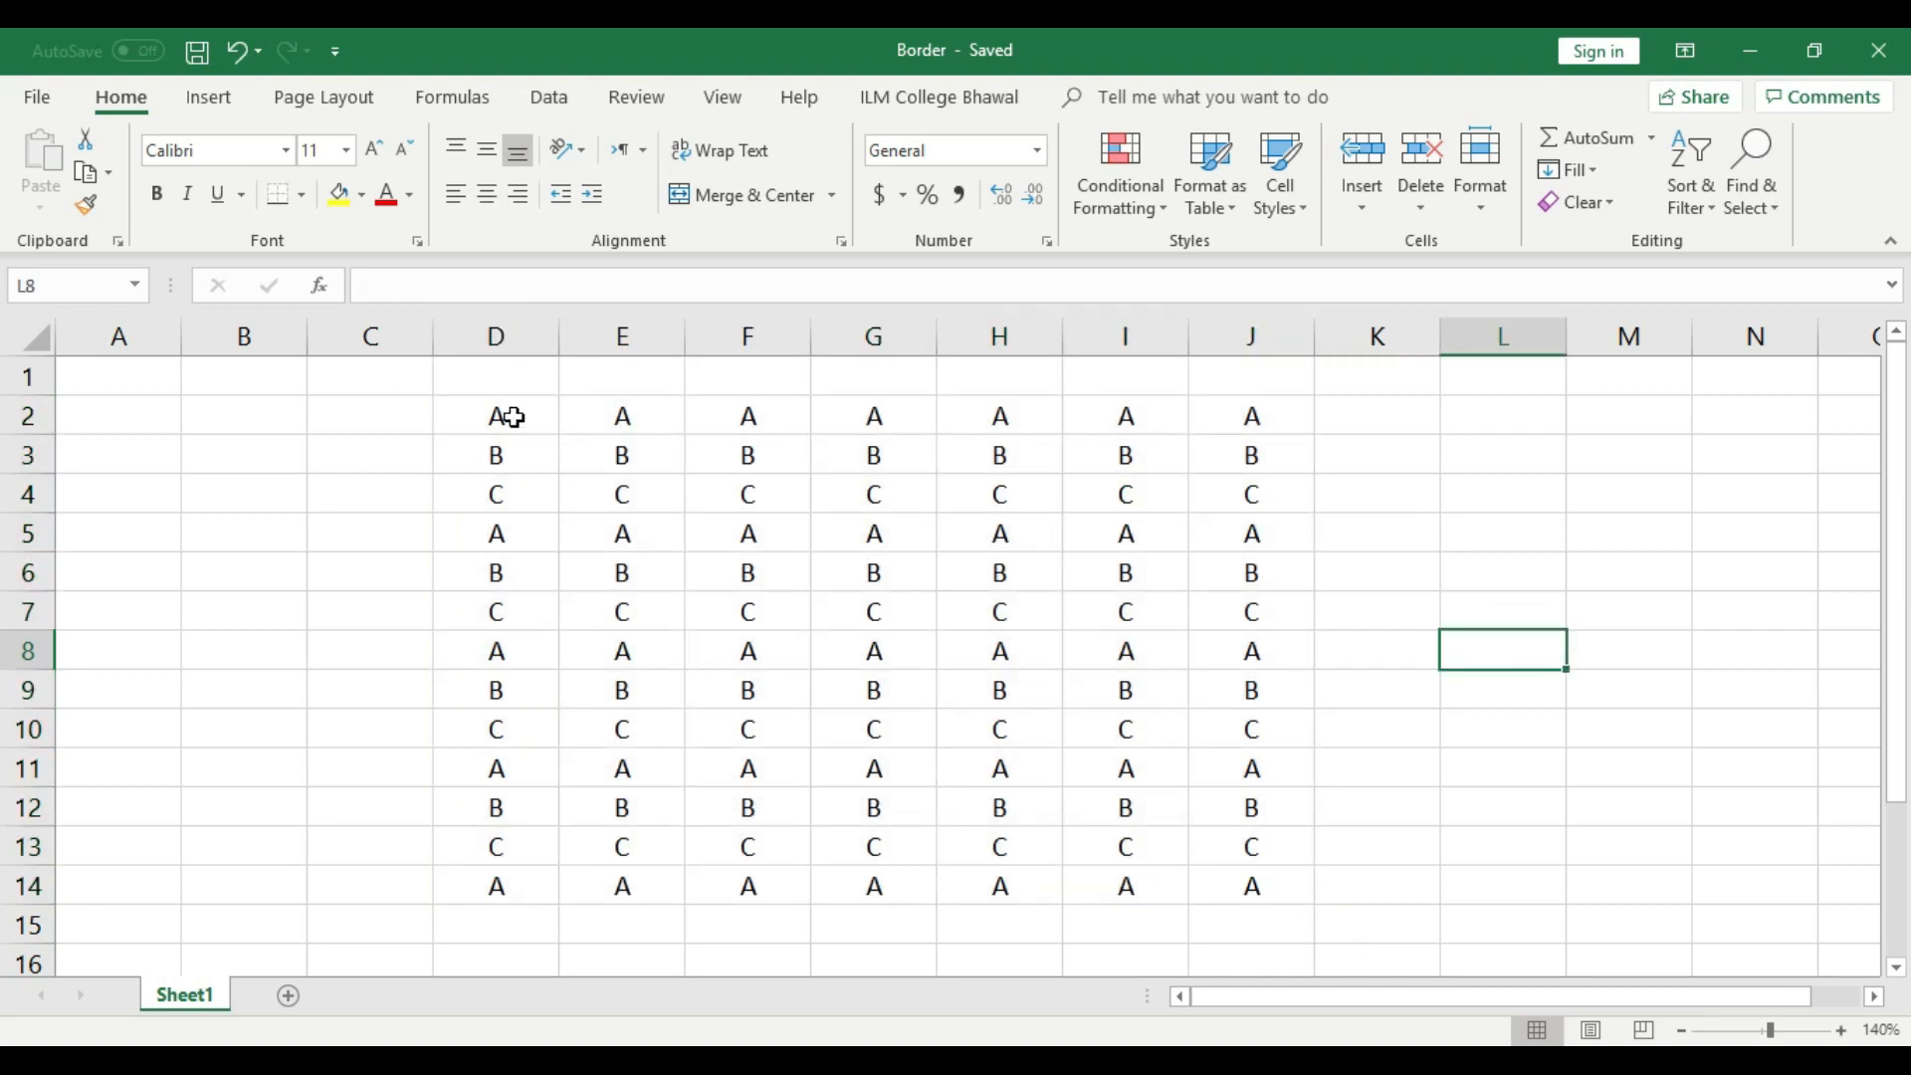
{"action": "mouse_move", "coordinate": [506, 413]}
{"action": "left_mouse_down"}
{"action": "mouse_move", "coordinate": [982, 725]}
{"action": "mouse_move", "coordinate": [1220, 913]}
{"action": "mouse_move", "coordinate": [759, 665]}
{"action": "mouse_move", "coordinate": [444, 375]}
{"action": "mouse_move", "coordinate": [476, 422]}
{"action": "left_mouse_up"}
{"action": "left_click", "coordinate": [1404, 845]}
{"action": "left_click", "coordinate": [1443, 506]}
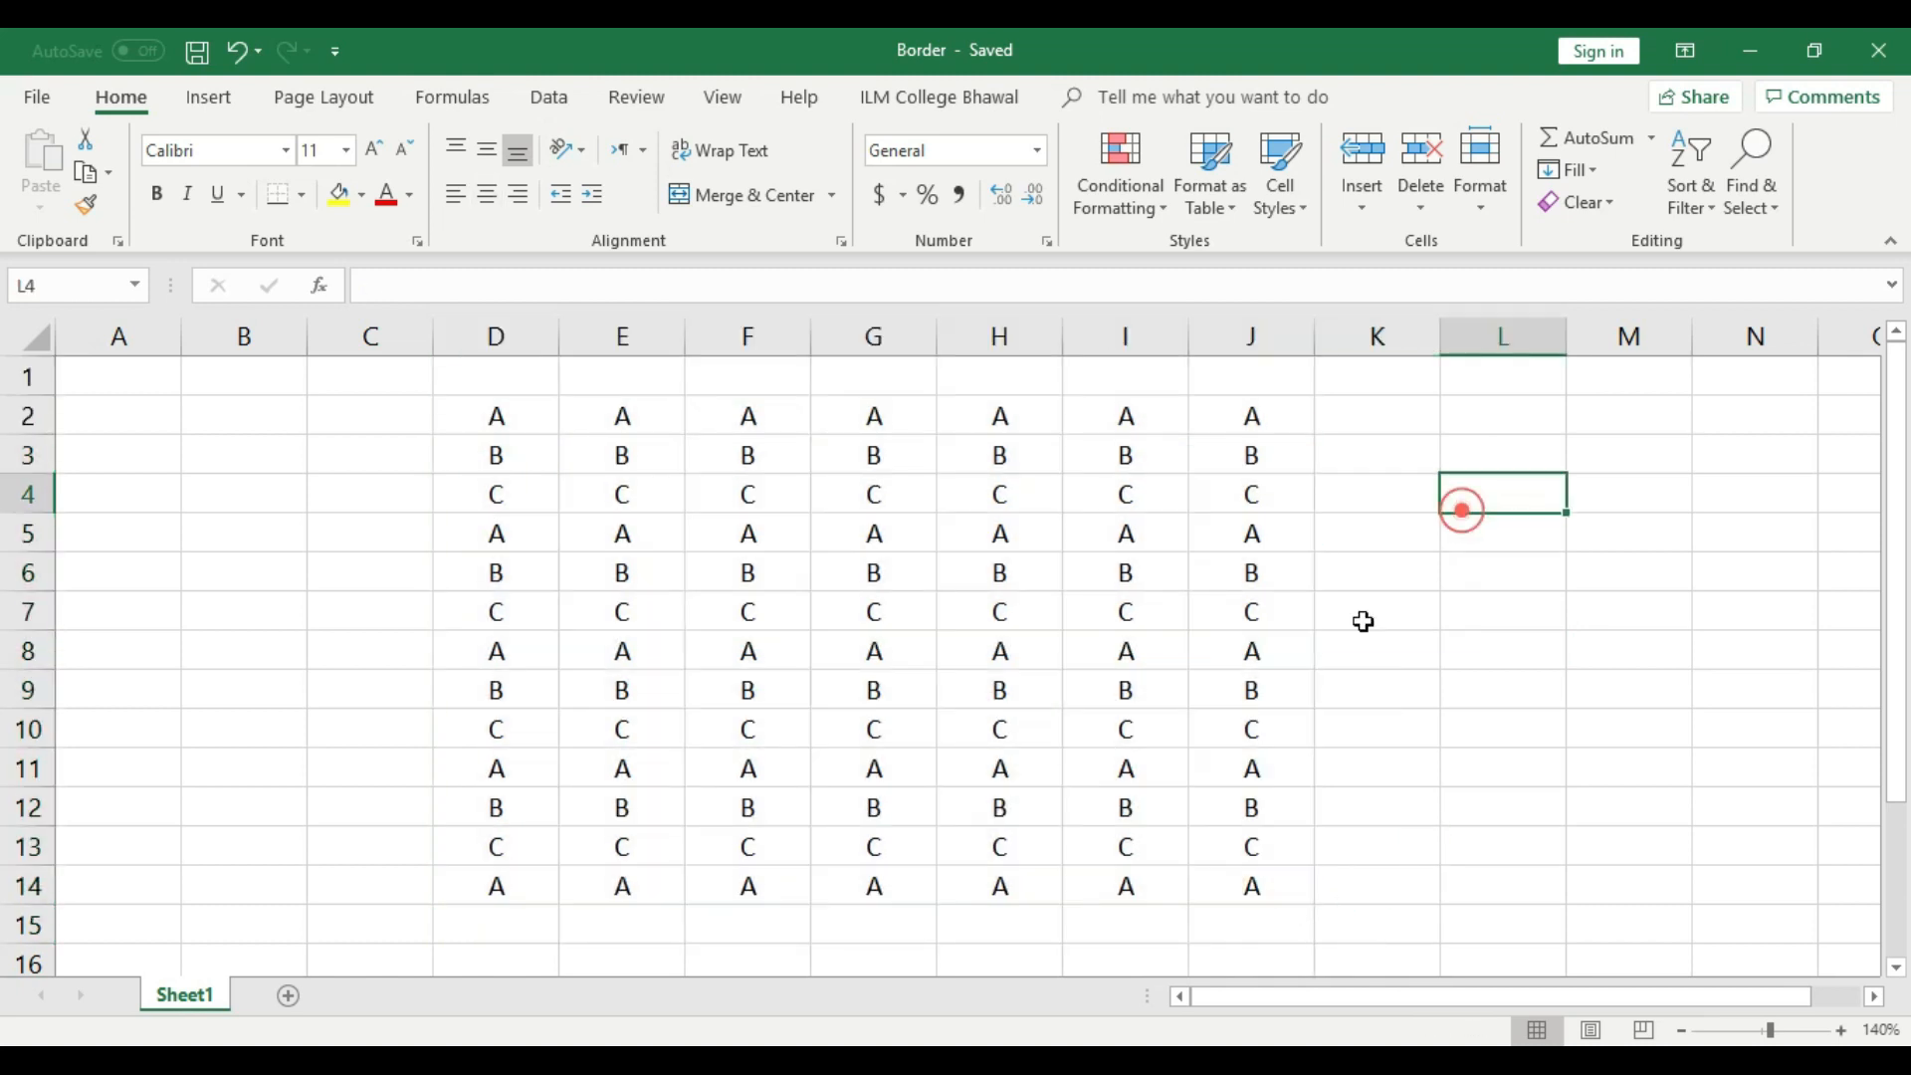
{"action": "left_click_drag", "start_coordinate": [1233, 878], "coordinate": [523, 415]}
{"action": "left_click", "coordinate": [674, 586]}
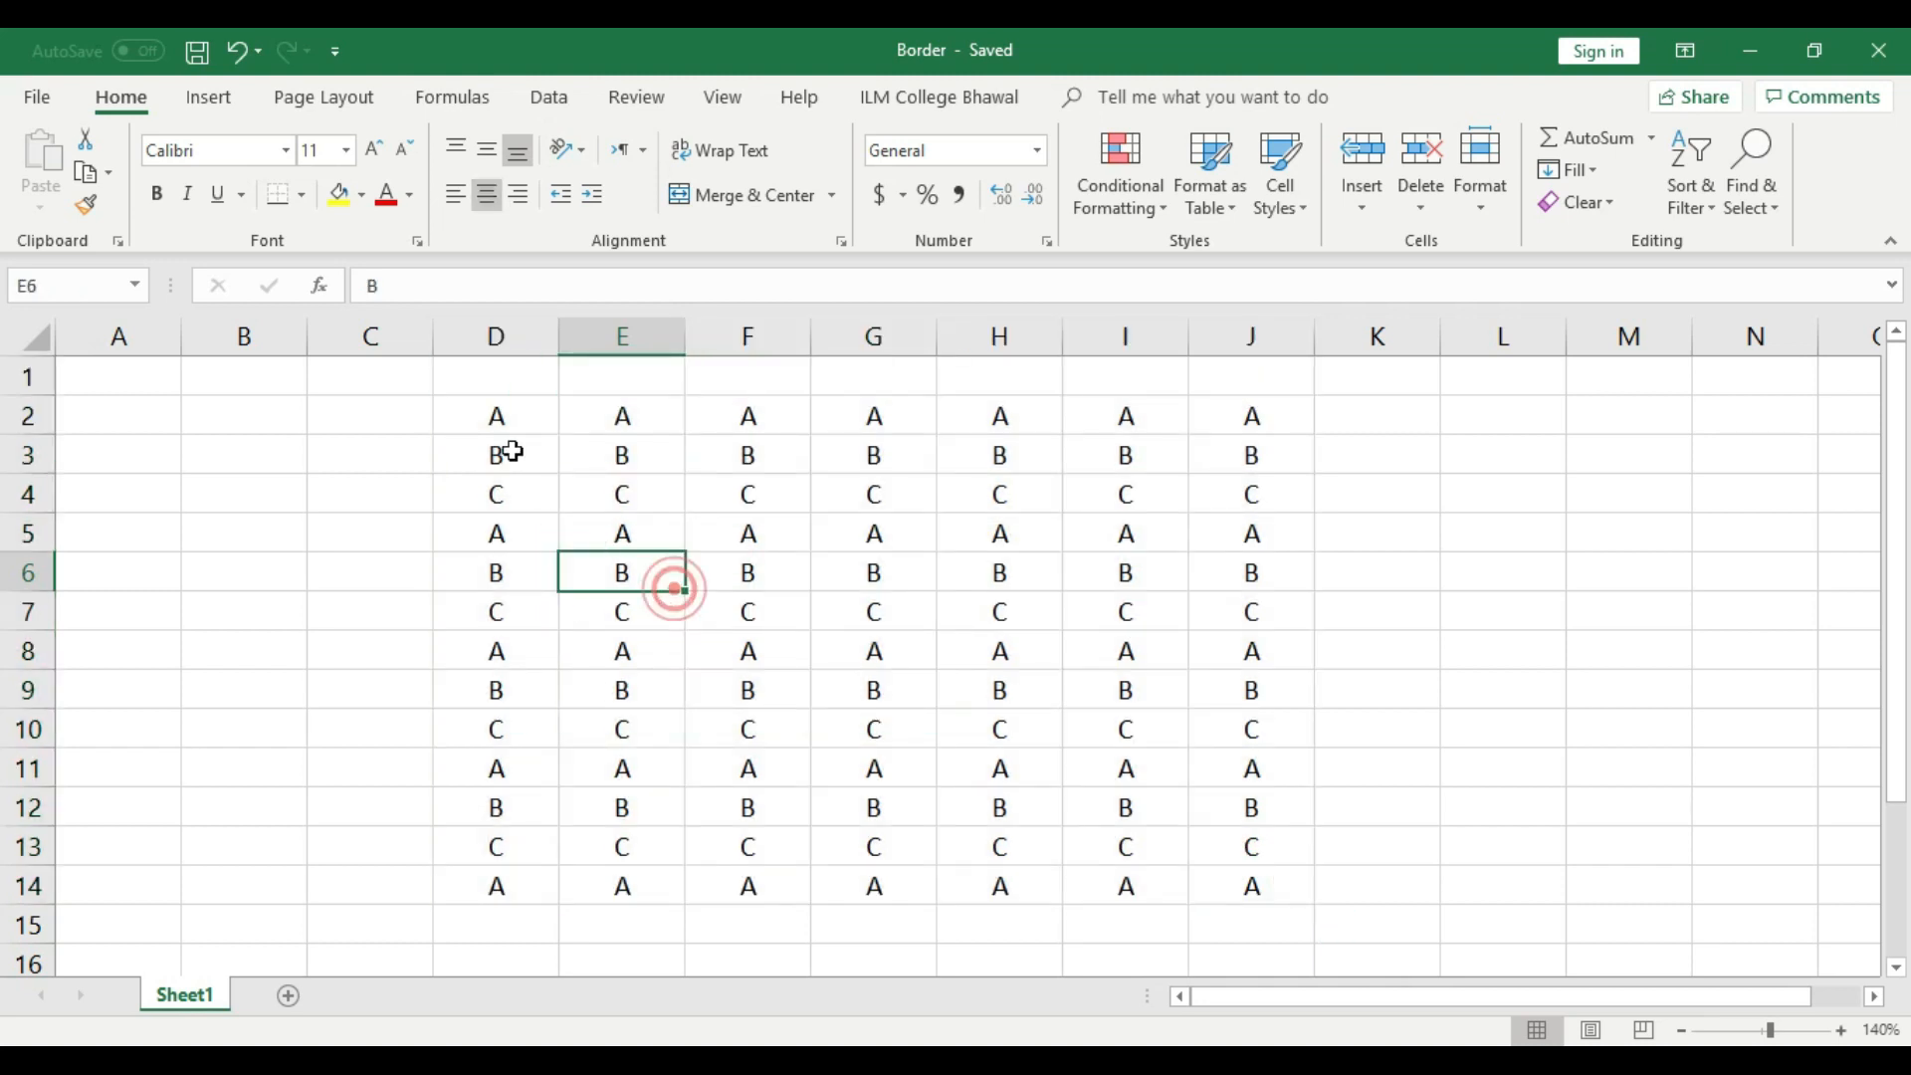
{"action": "left_click", "coordinate": [436, 378]}
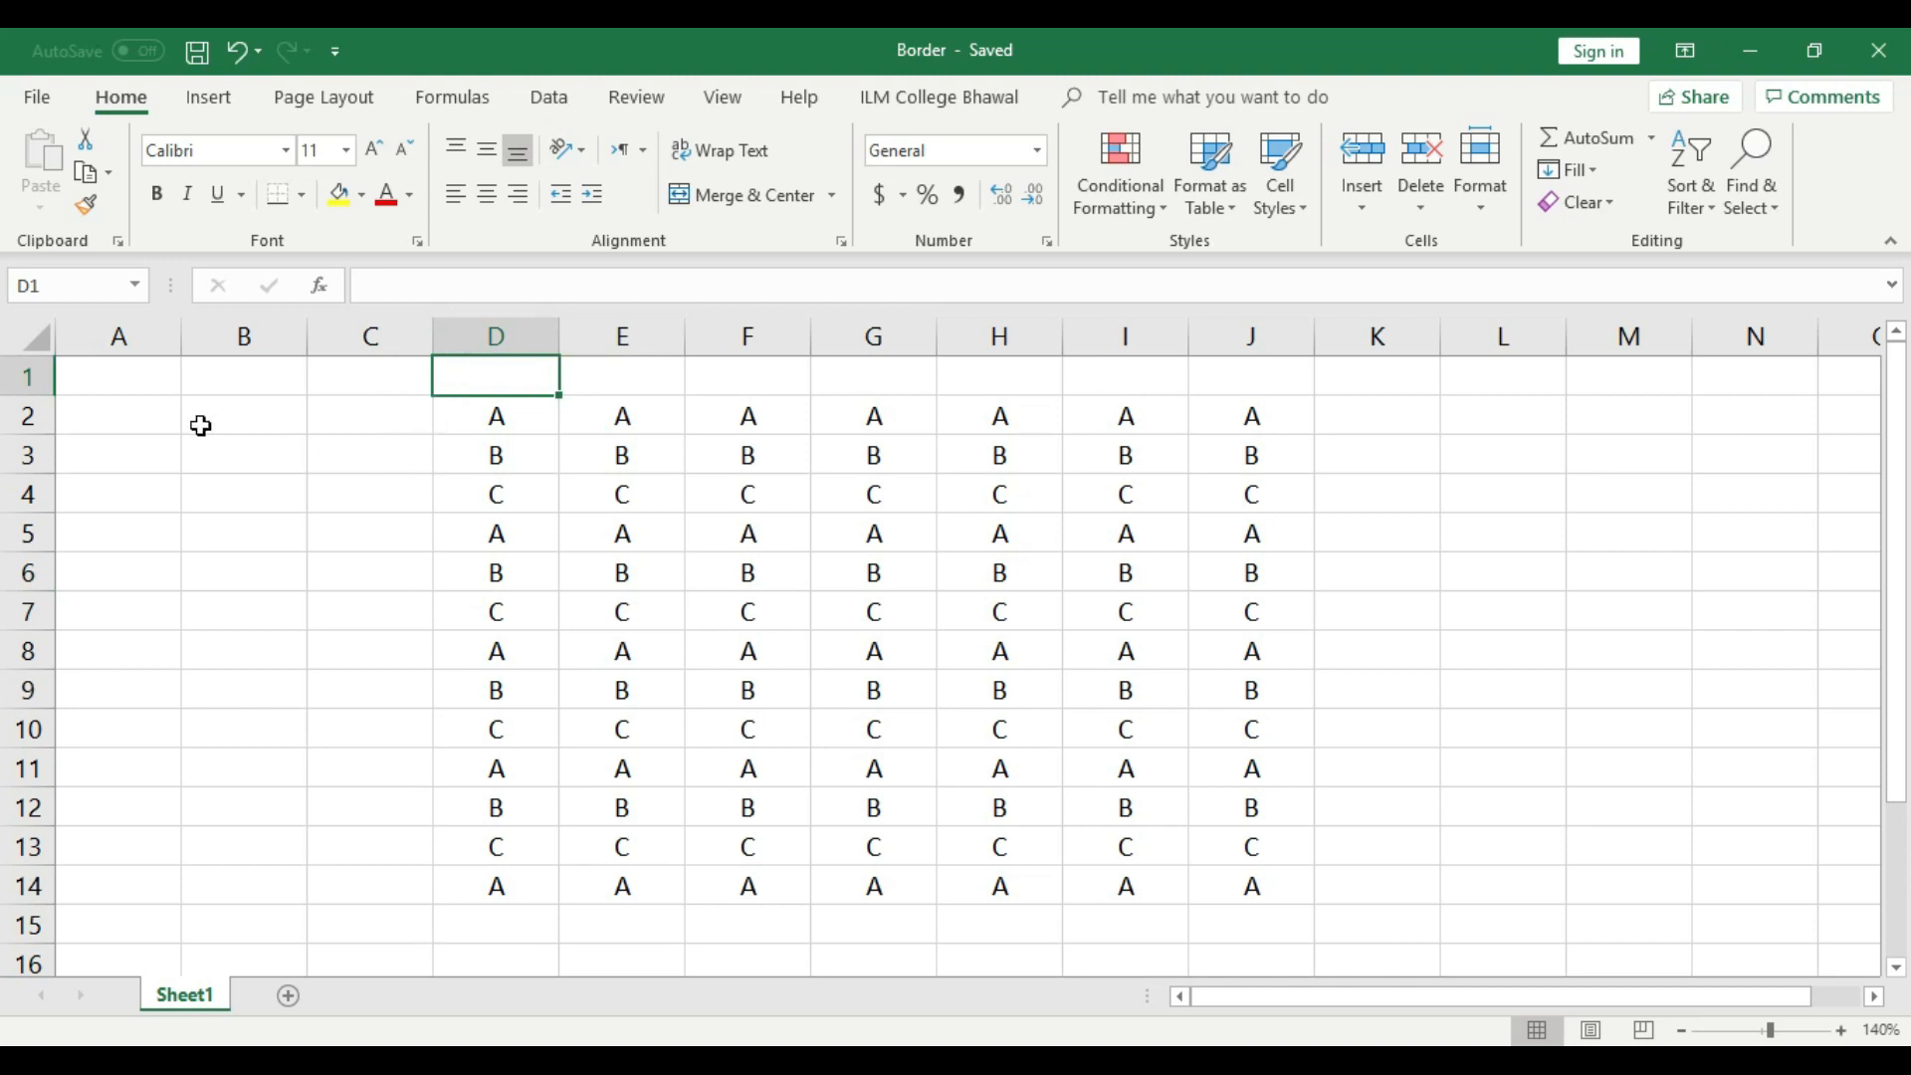
{"action": "left_click", "coordinate": [1442, 483]}
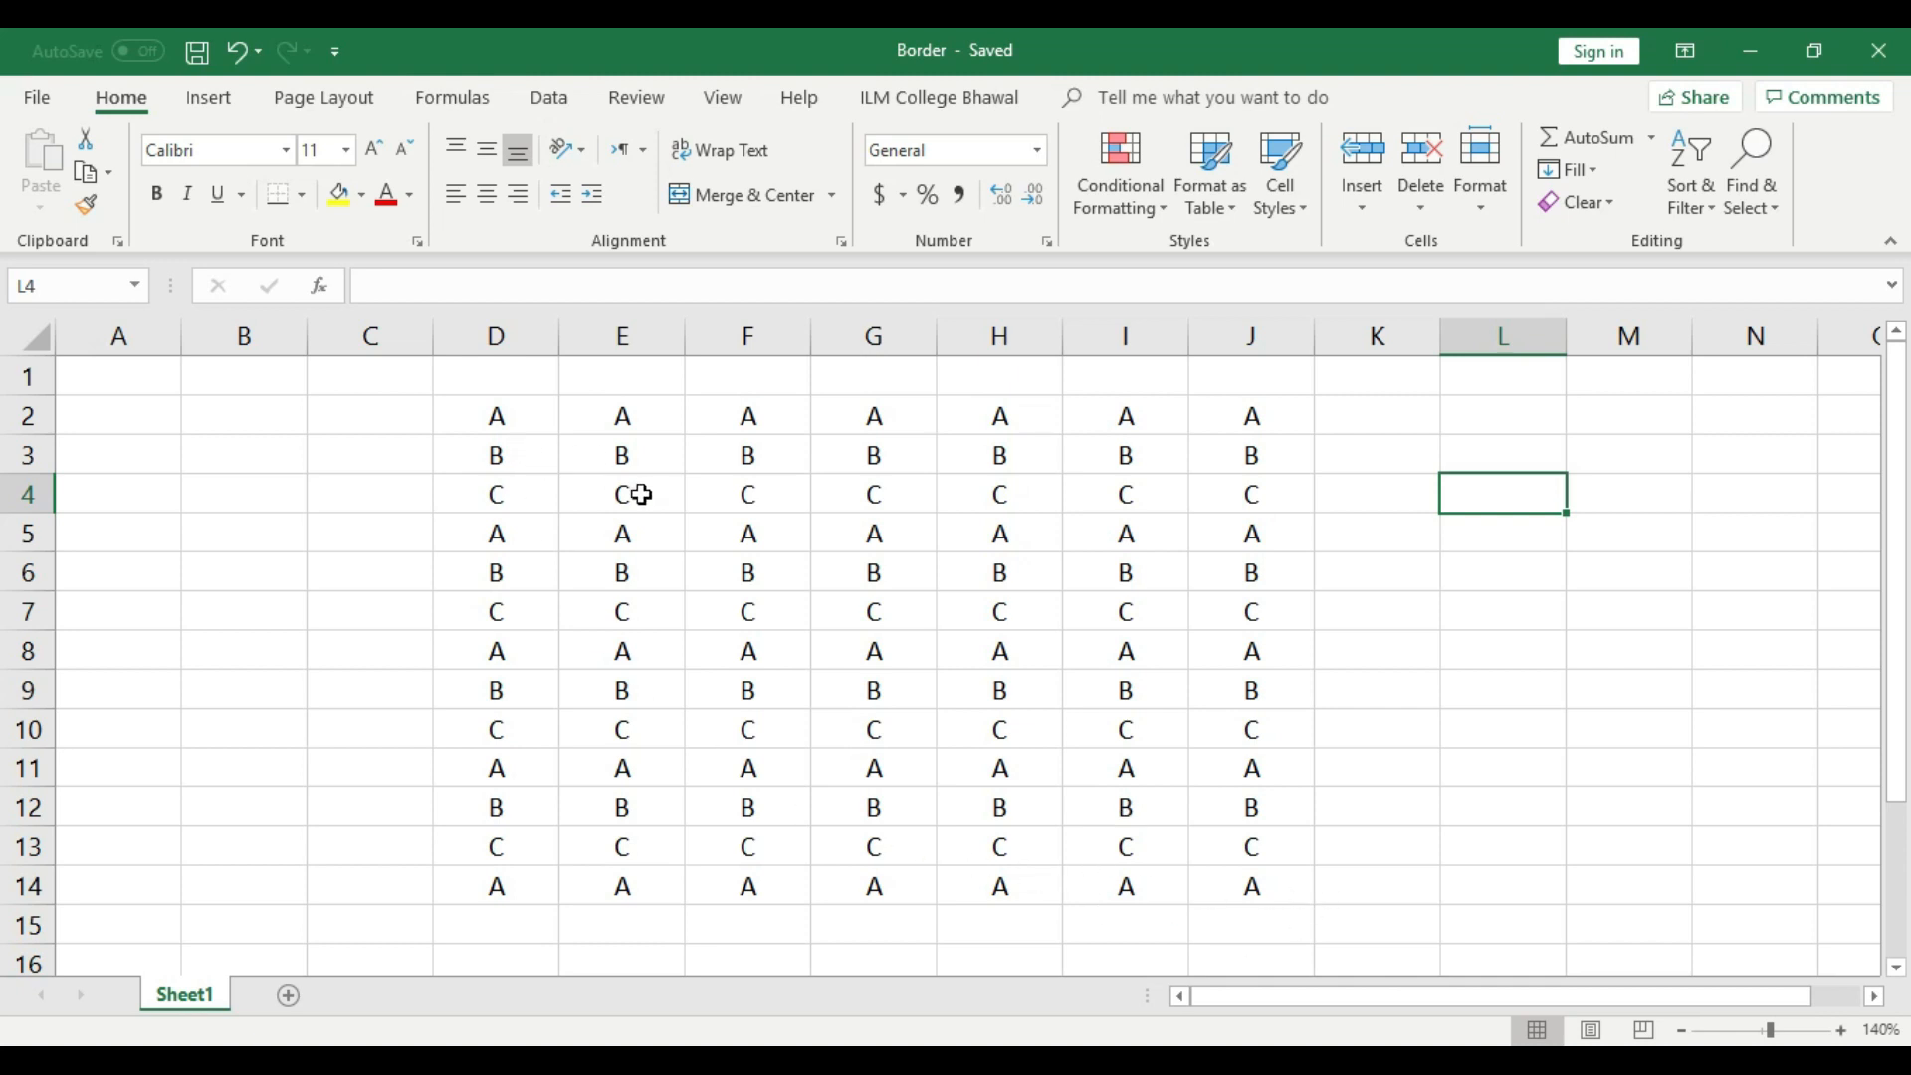
- Examine the sheet in the print preview at enlarged size to check whether cell lines print around the letters, and return to the sheet
{"action": "key", "text": "ctrl+p"}
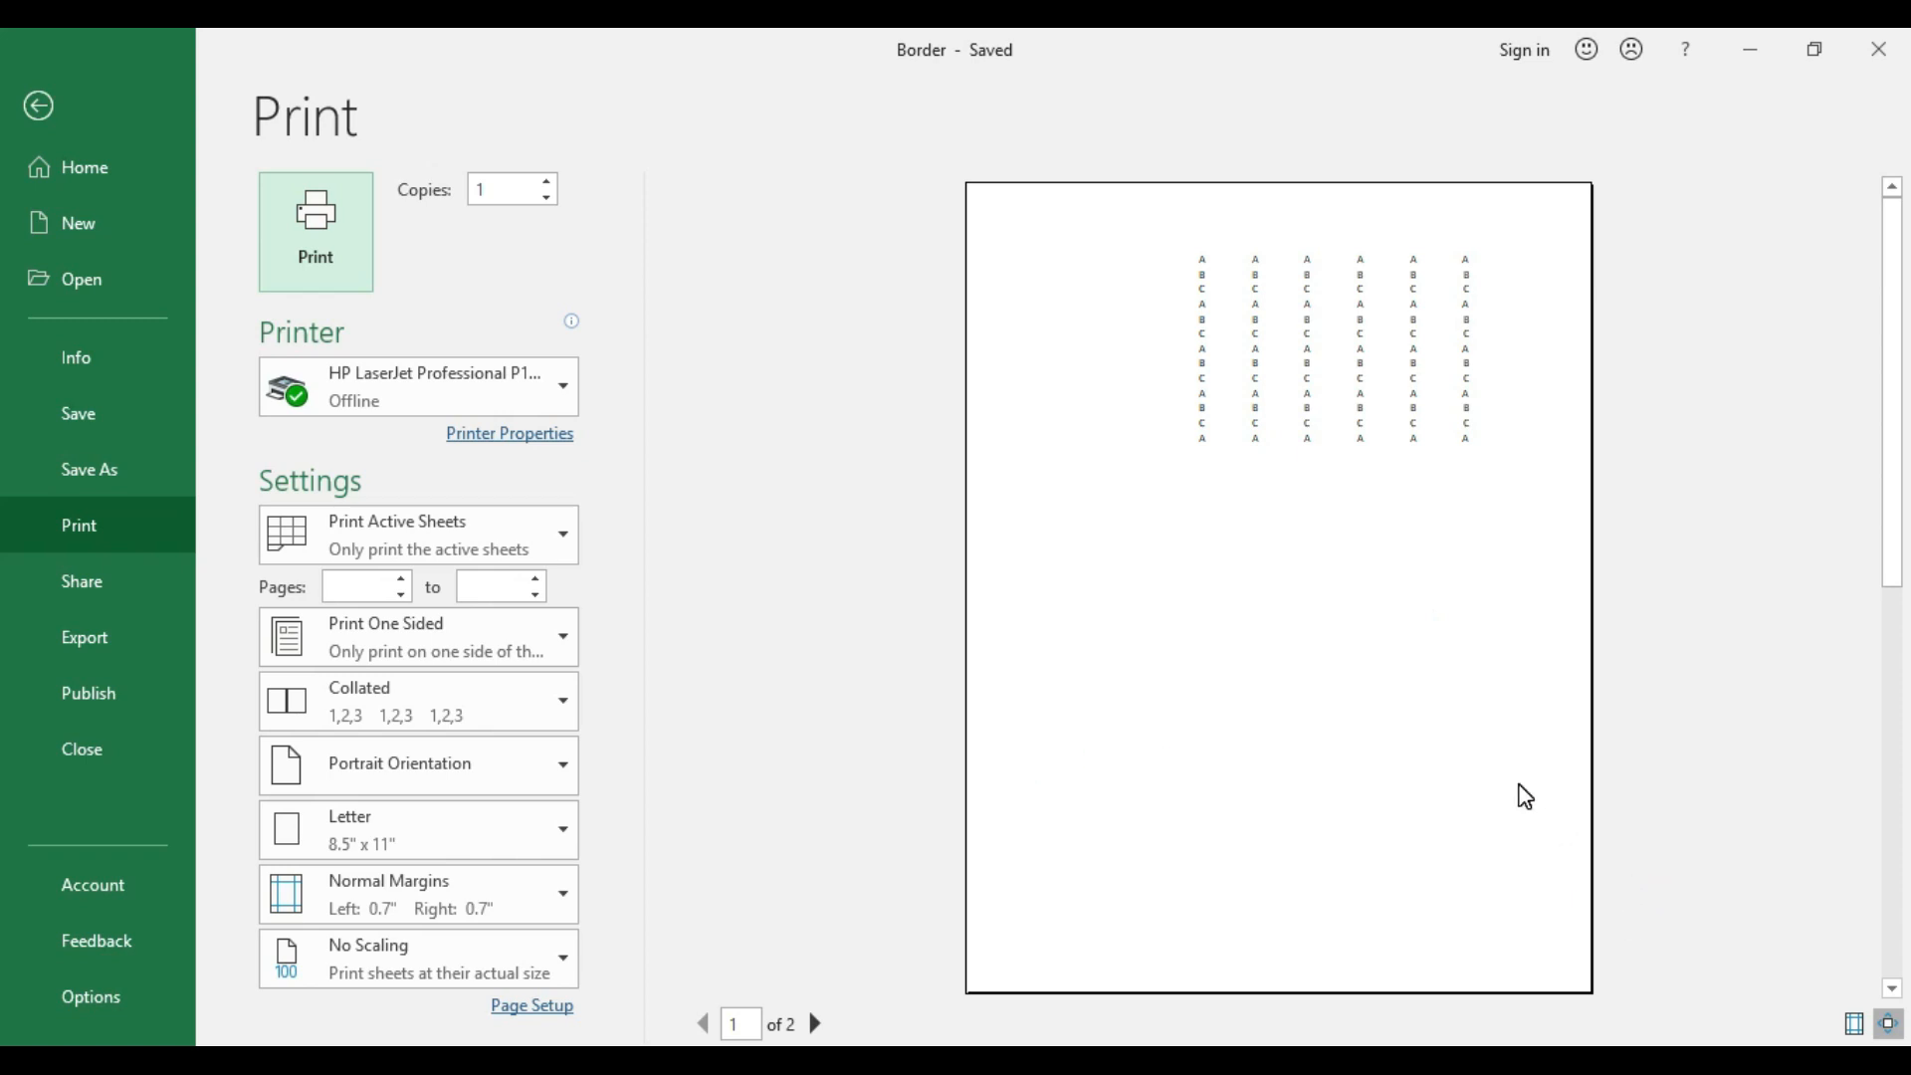
{"action": "left_click", "coordinate": [1893, 1027]}
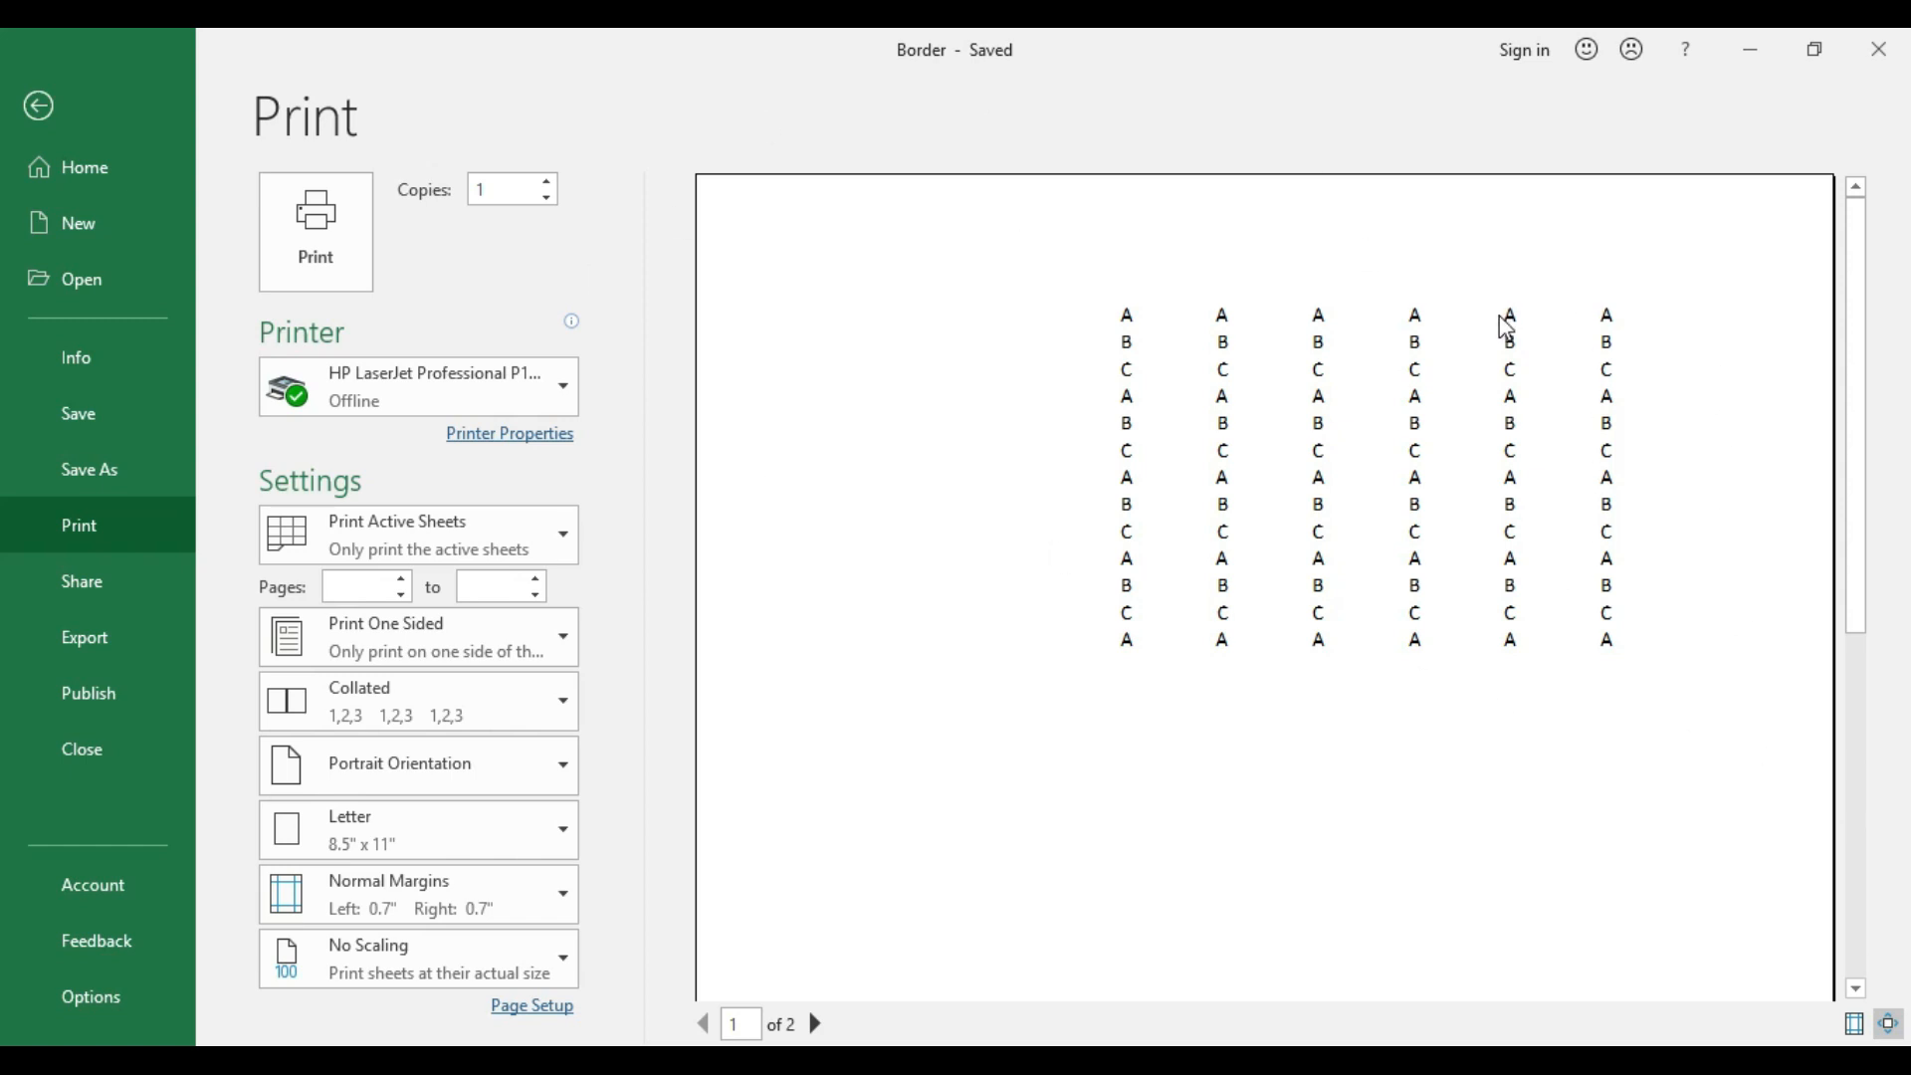
{"action": "left_click", "coordinate": [1889, 1024]}
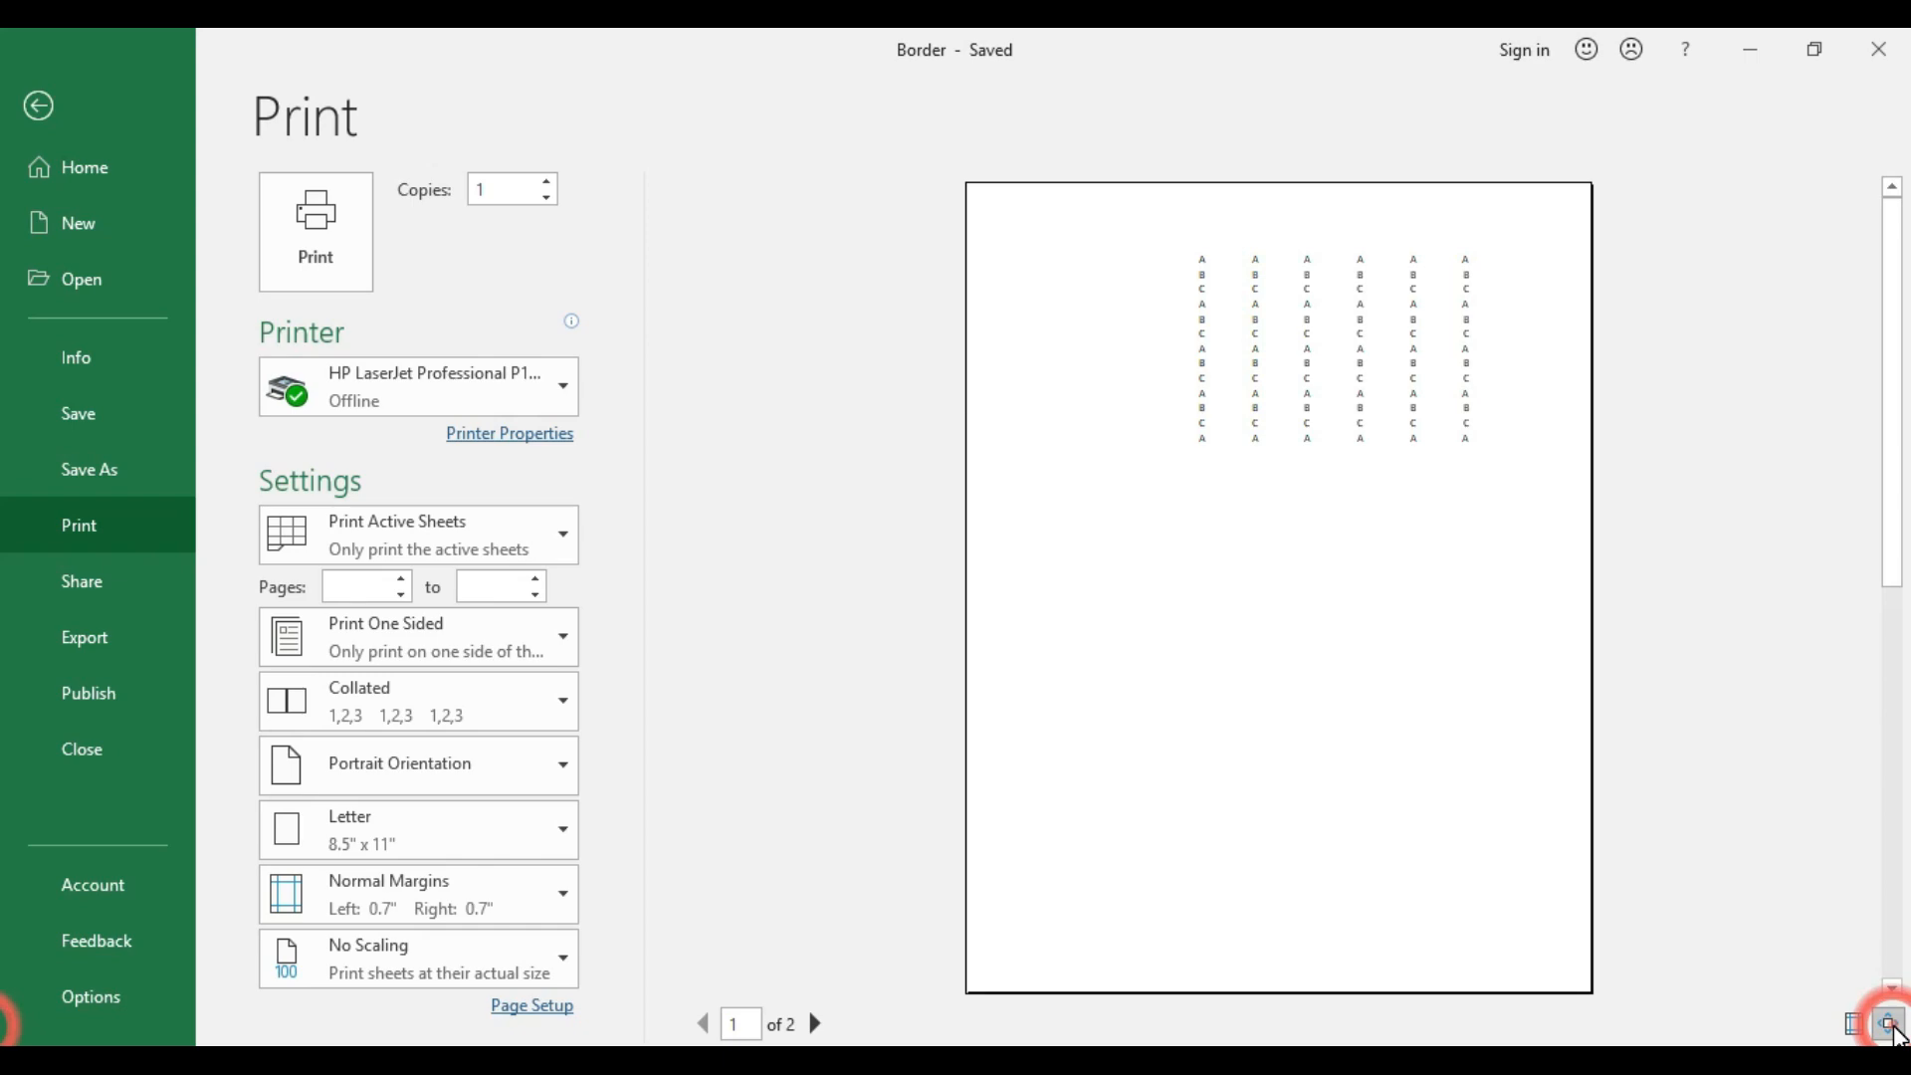
{"action": "left_click", "coordinate": [50, 108]}
{"action": "left_click", "coordinate": [1389, 565]}
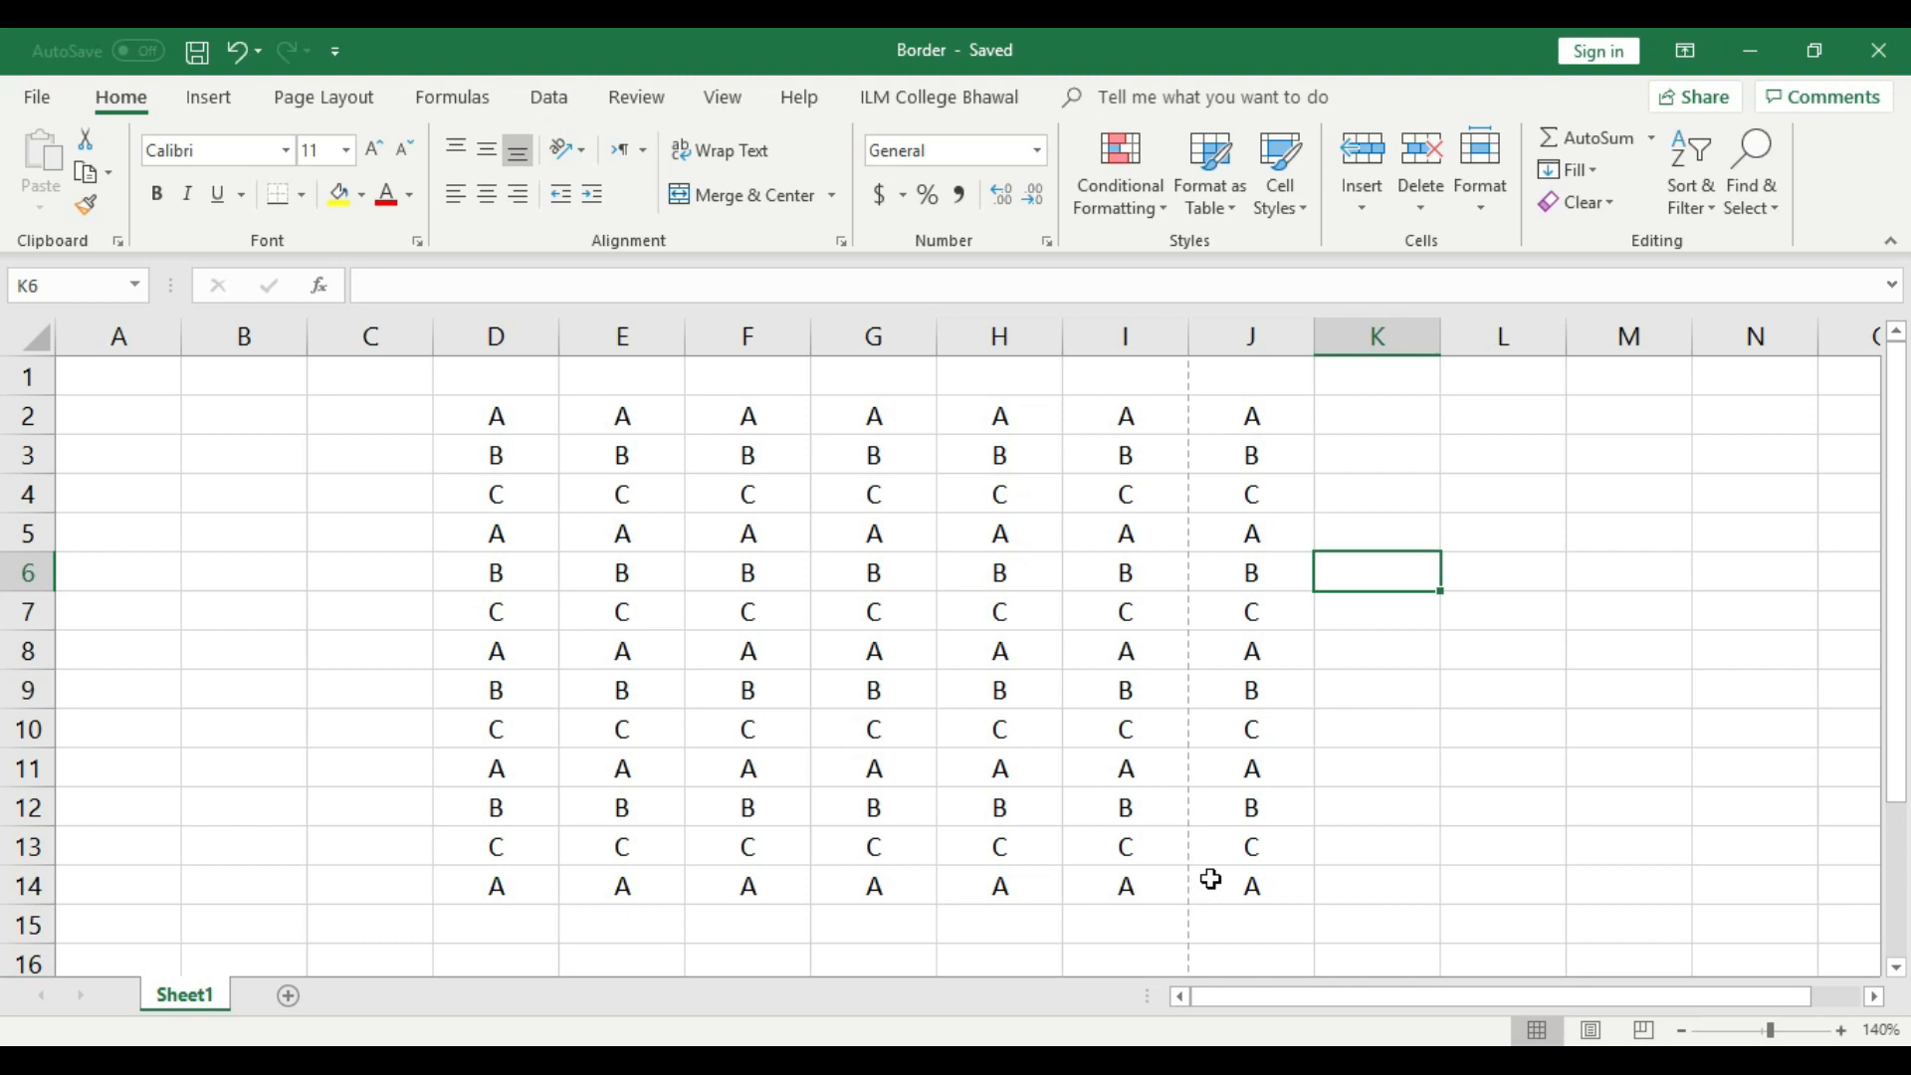
{"action": "key", "text": "ctrl+p"}
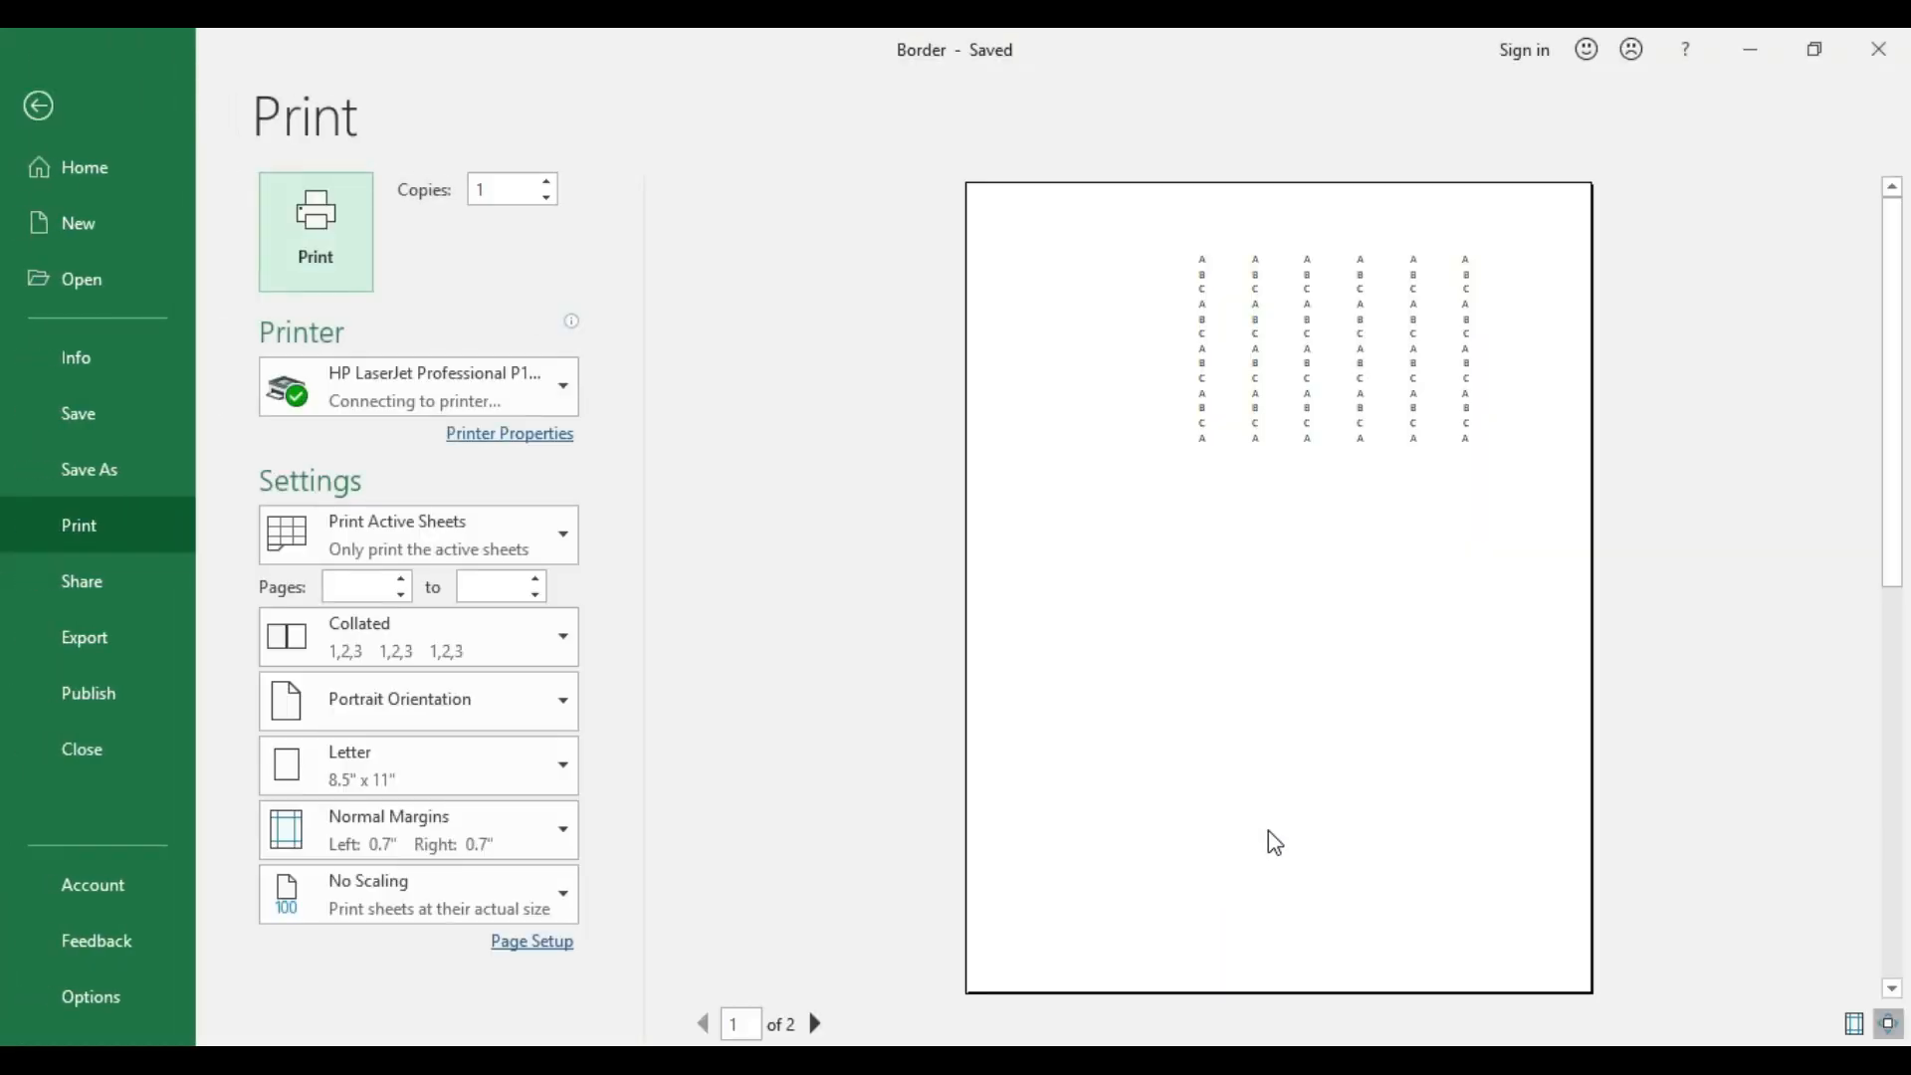
{"action": "left_click", "coordinate": [1890, 1025]}
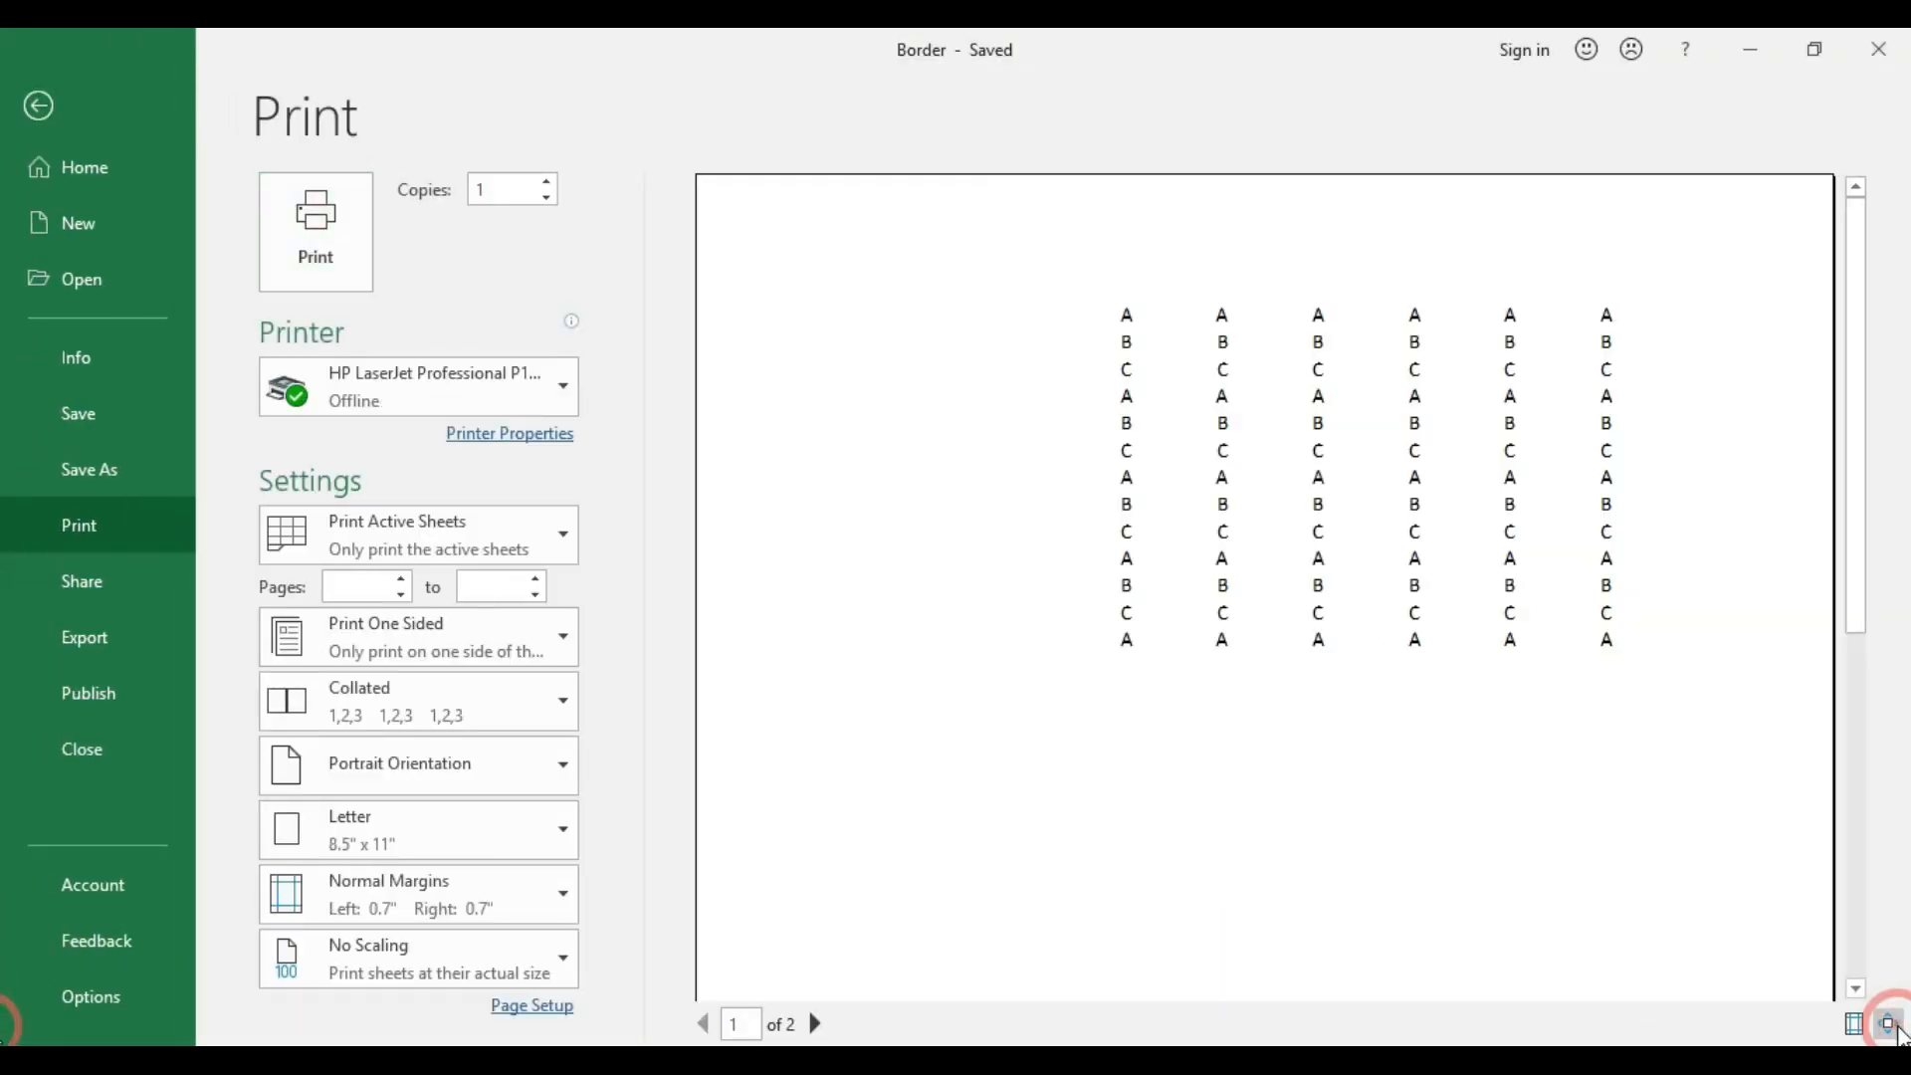
{"action": "left_click", "coordinate": [1856, 349]}
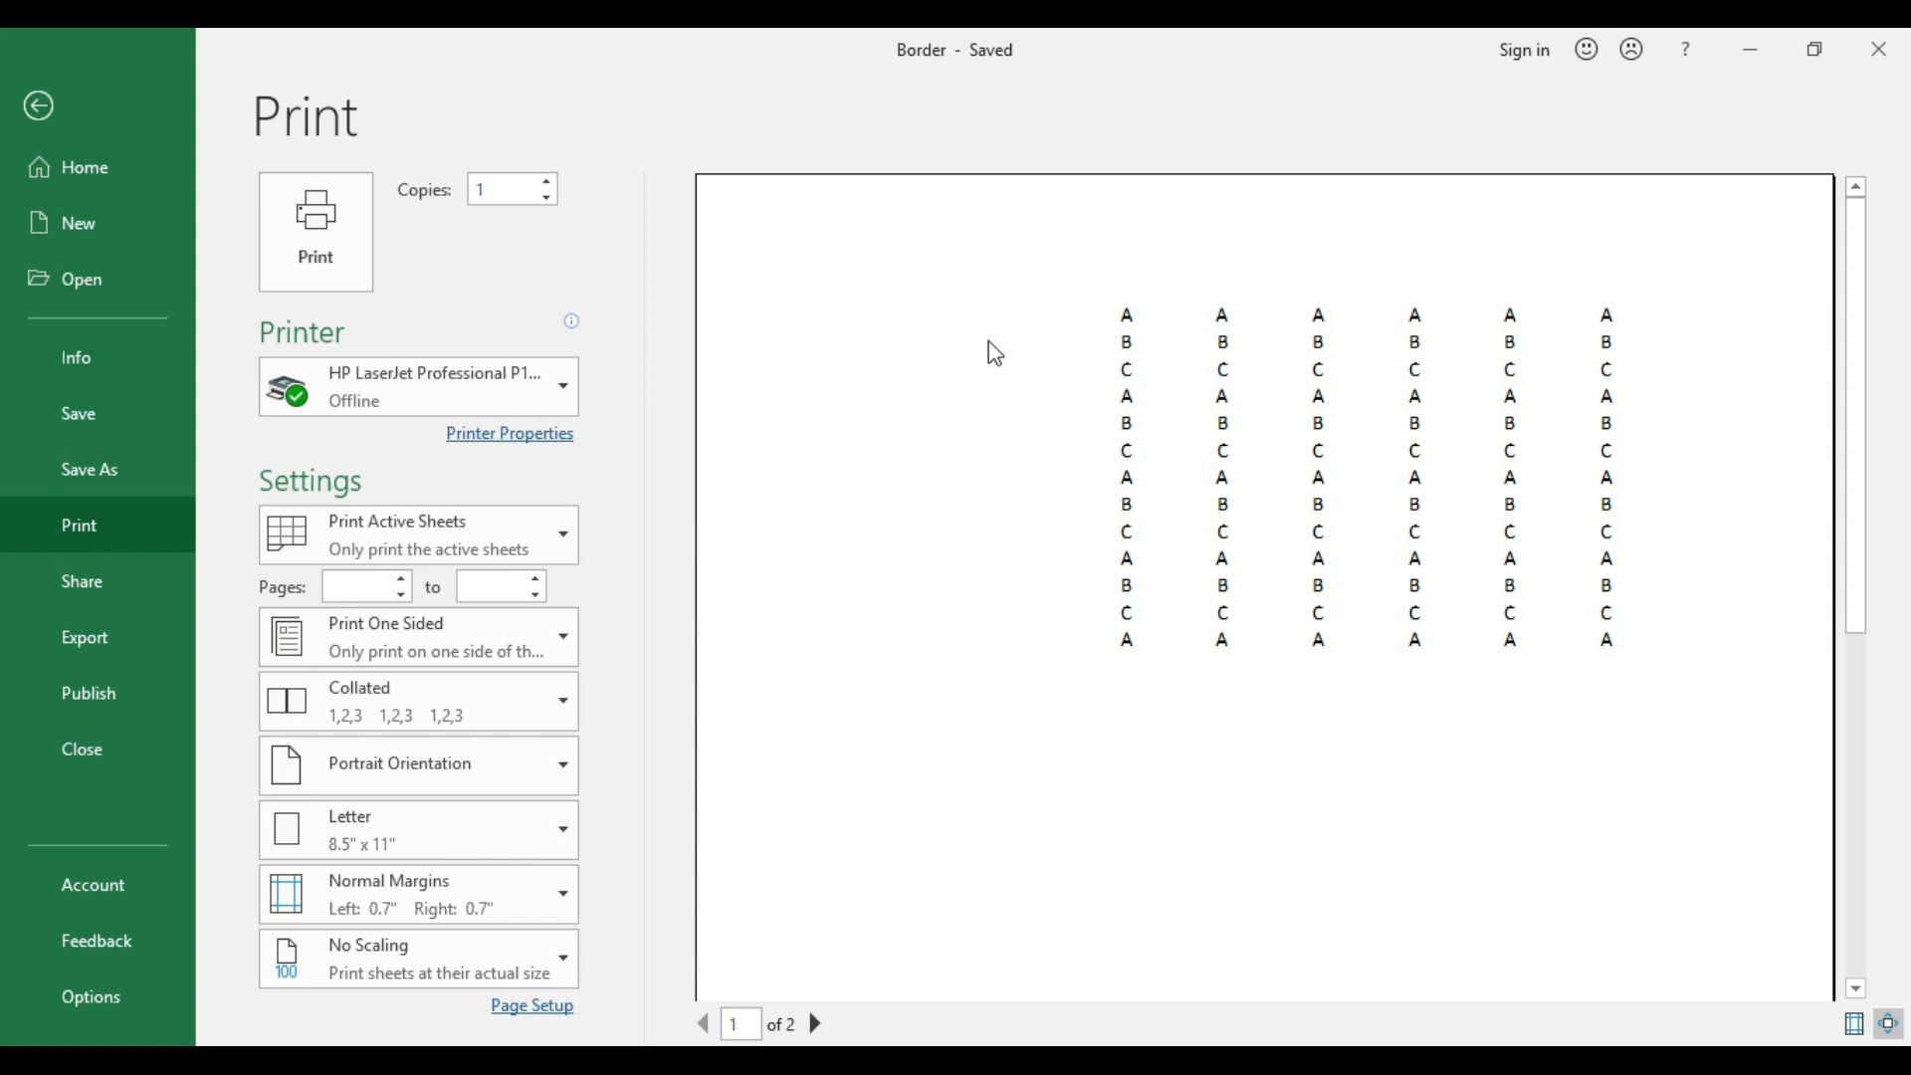
{"action": "left_click", "coordinate": [42, 107]}
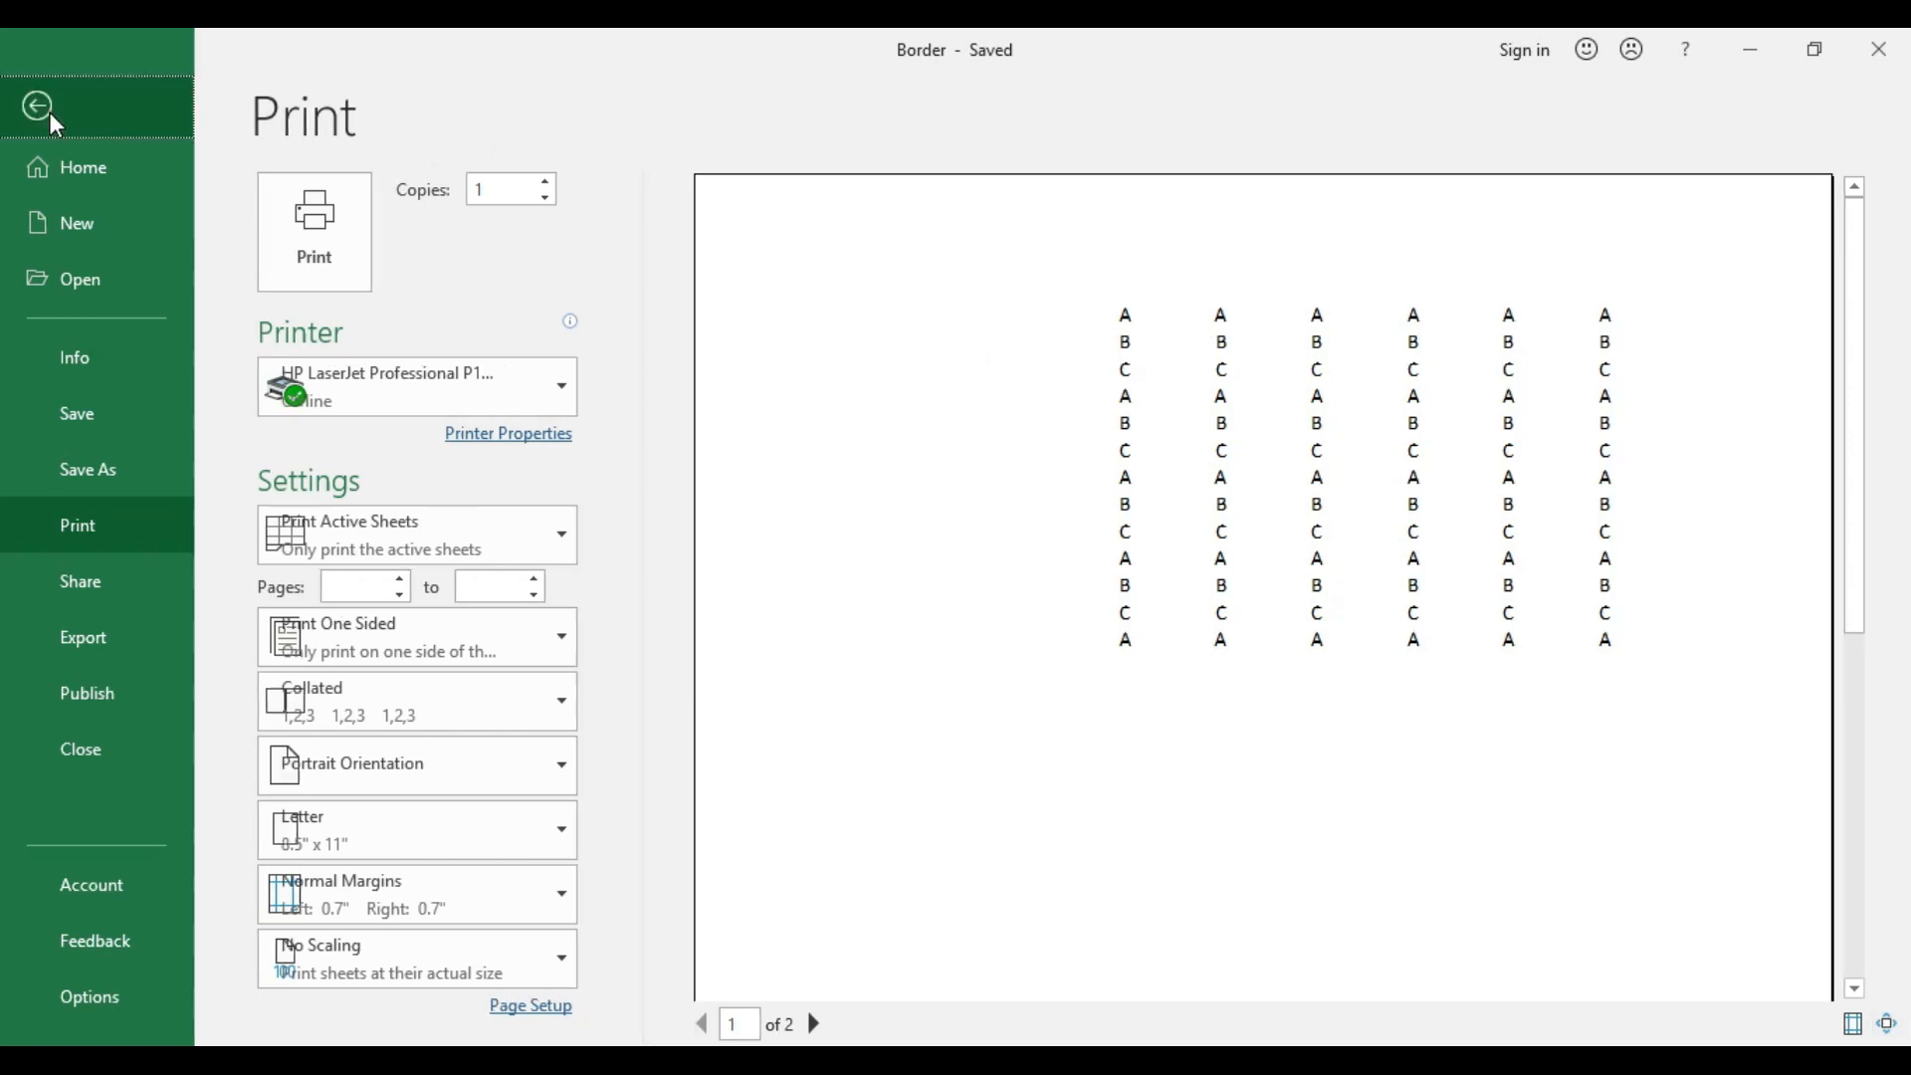
{"action": "left_click", "coordinate": [1328, 689]}
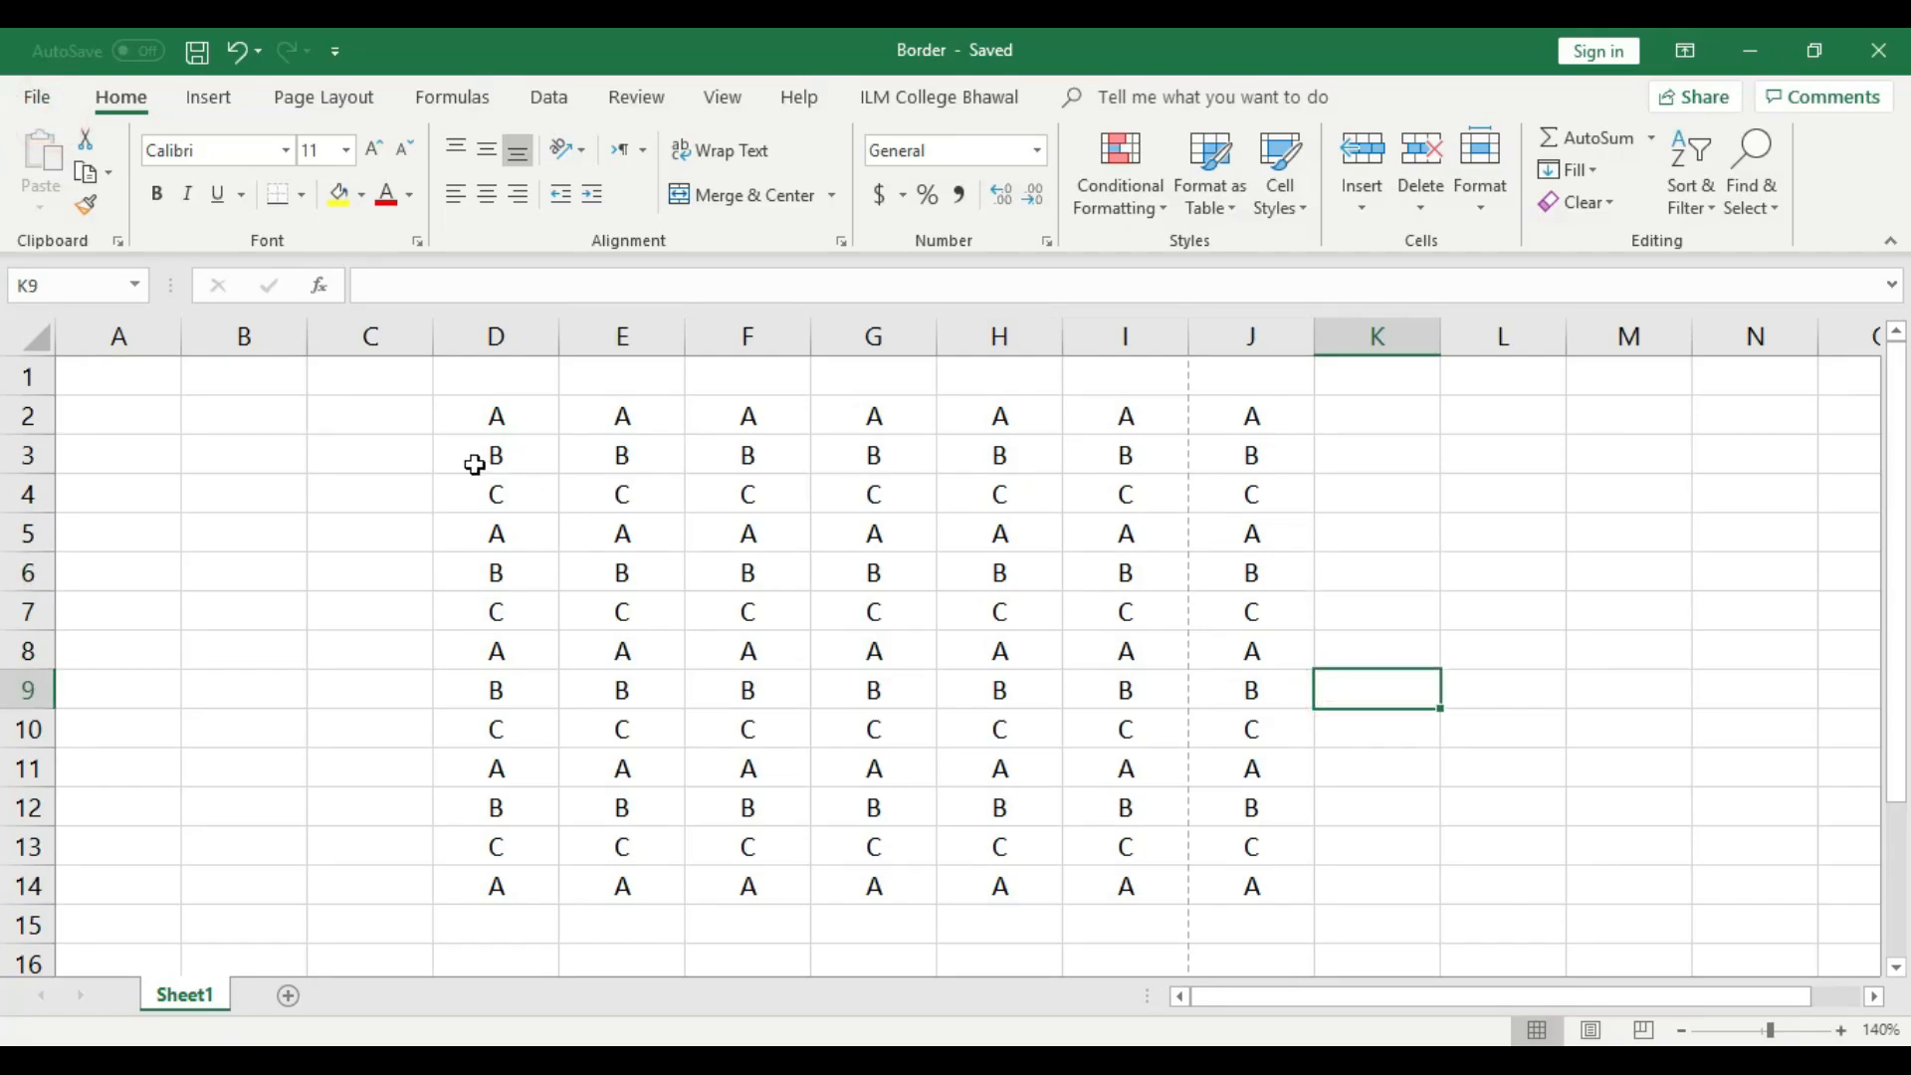
{"action": "mouse_move", "coordinate": [488, 412]}
{"action": "left_mouse_down"}
{"action": "mouse_move", "coordinate": [747, 661]}
{"action": "mouse_move", "coordinate": [1190, 896]}
{"action": "mouse_move", "coordinate": [1251, 887]}
{"action": "left_mouse_up"}
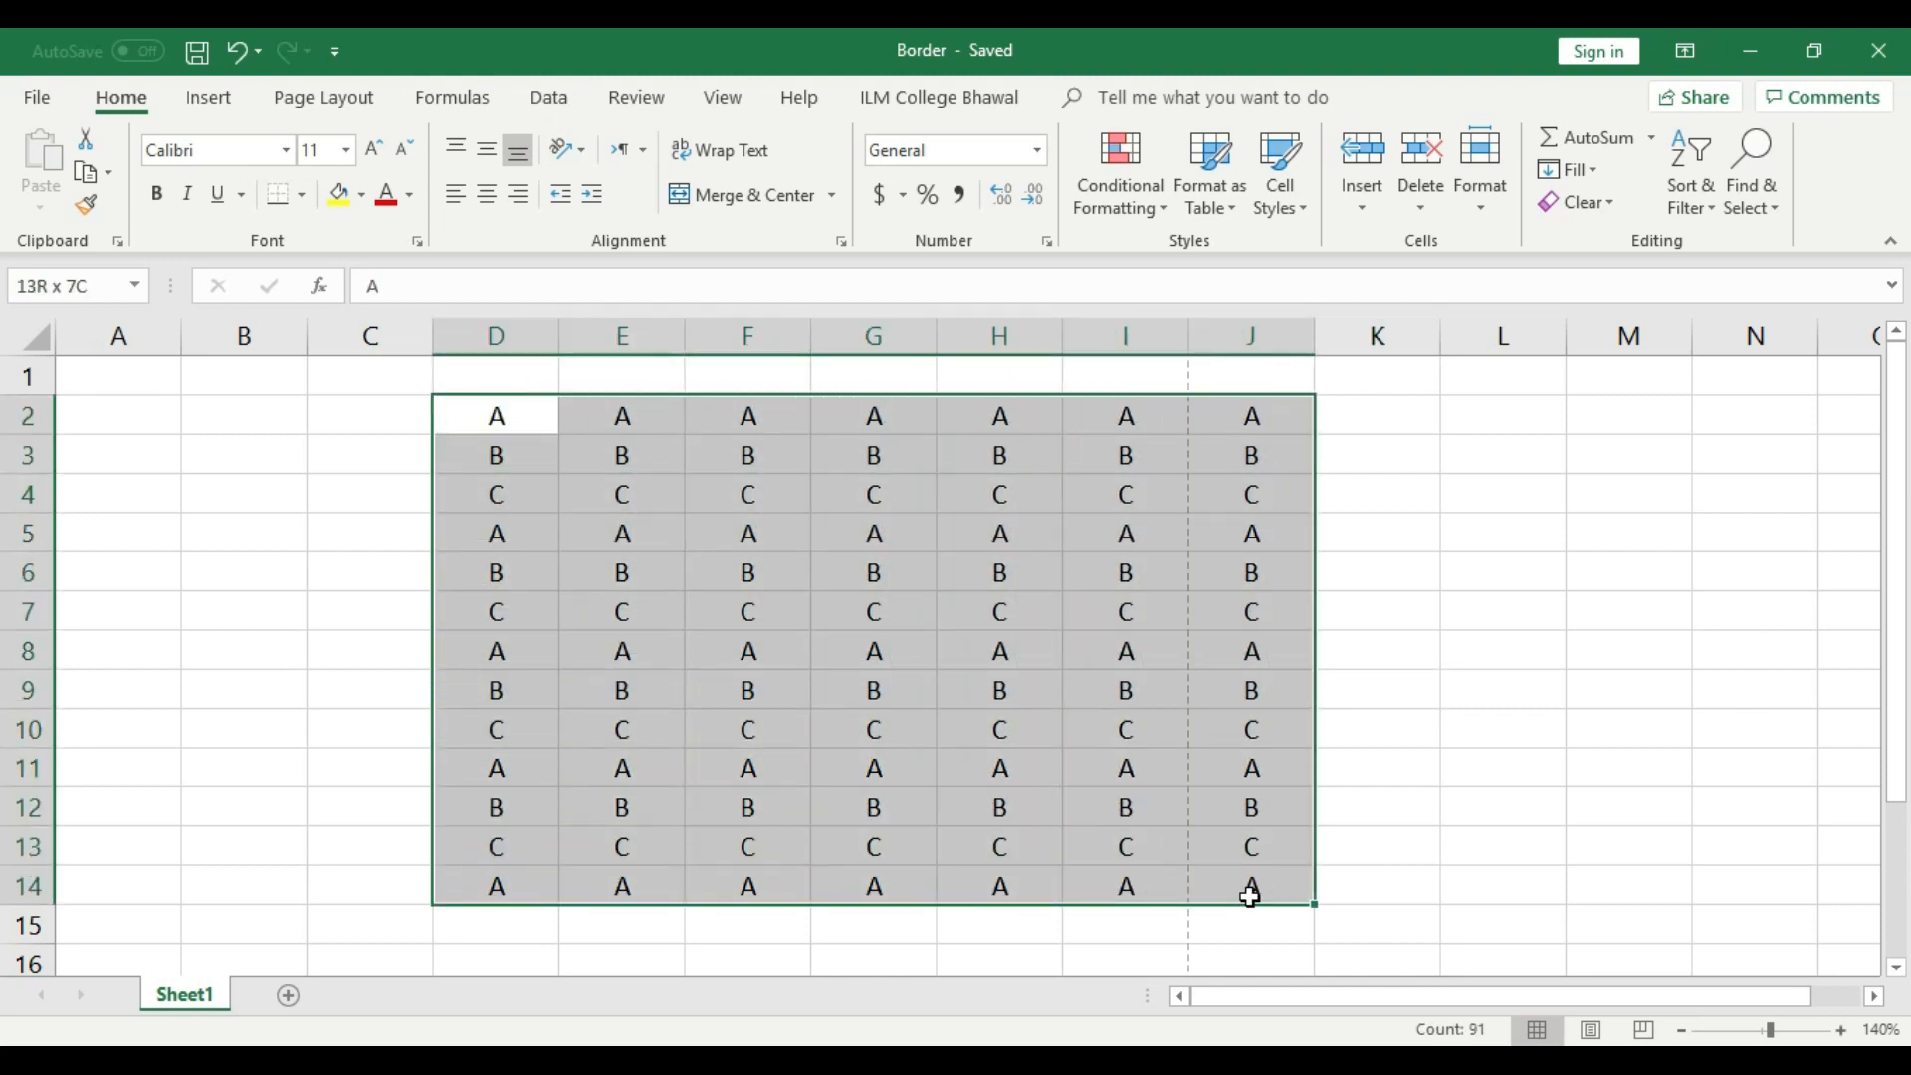
{"action": "left_click", "coordinate": [304, 195]}
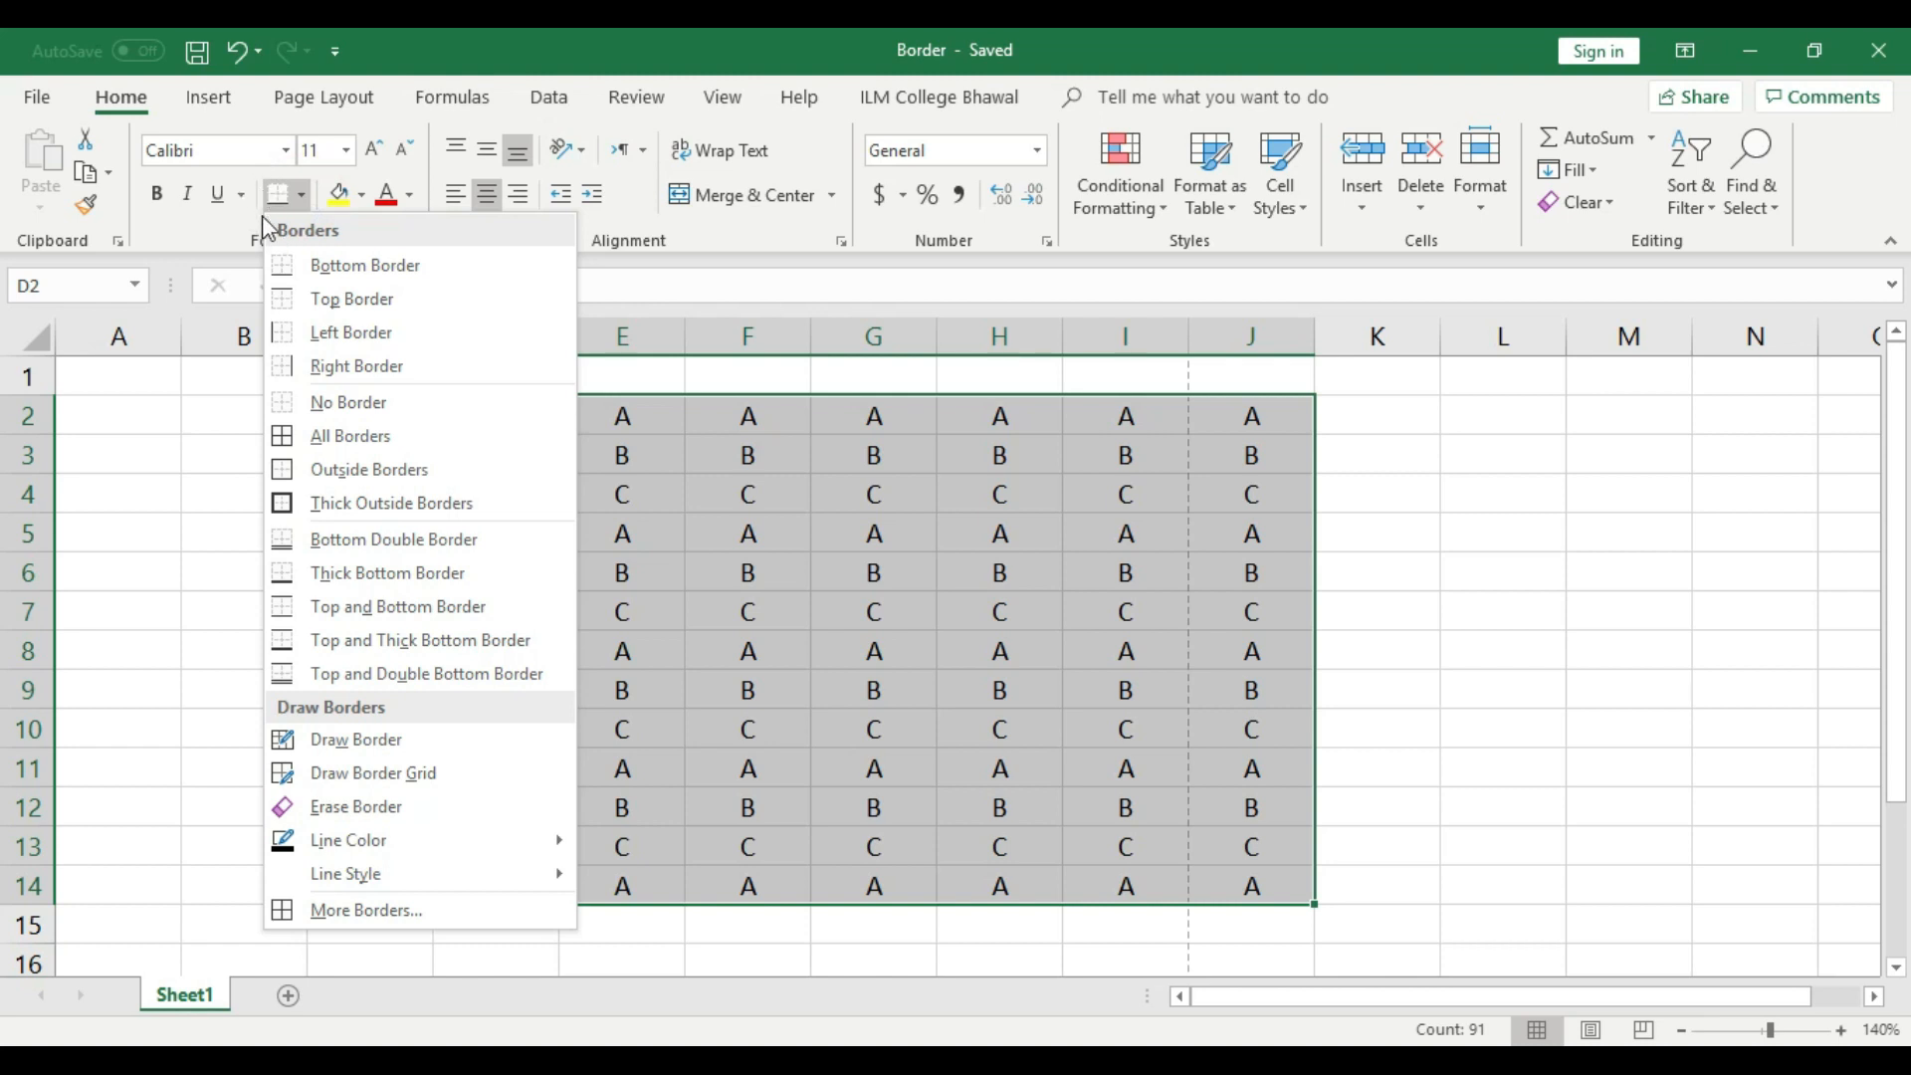
{"action": "left_click", "coordinate": [195, 543]}
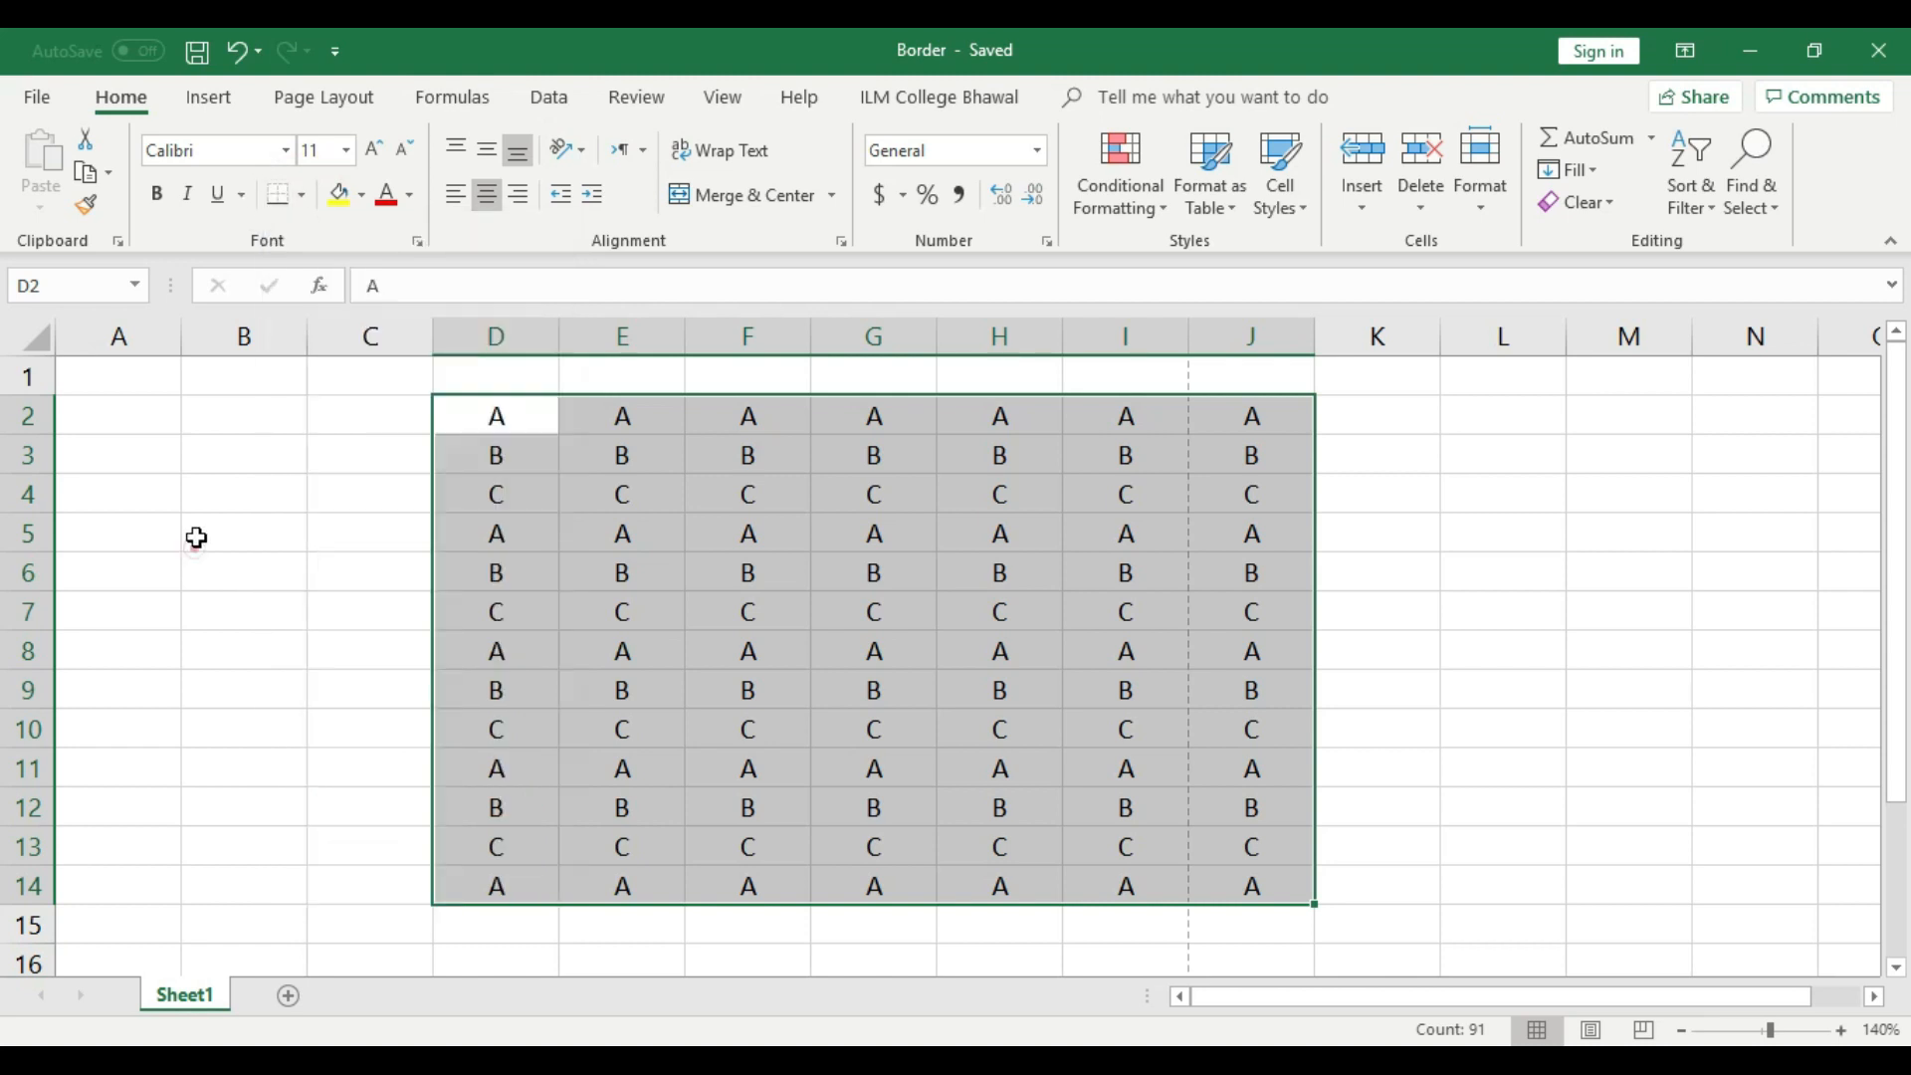
{"action": "left_click", "coordinate": [305, 195]}
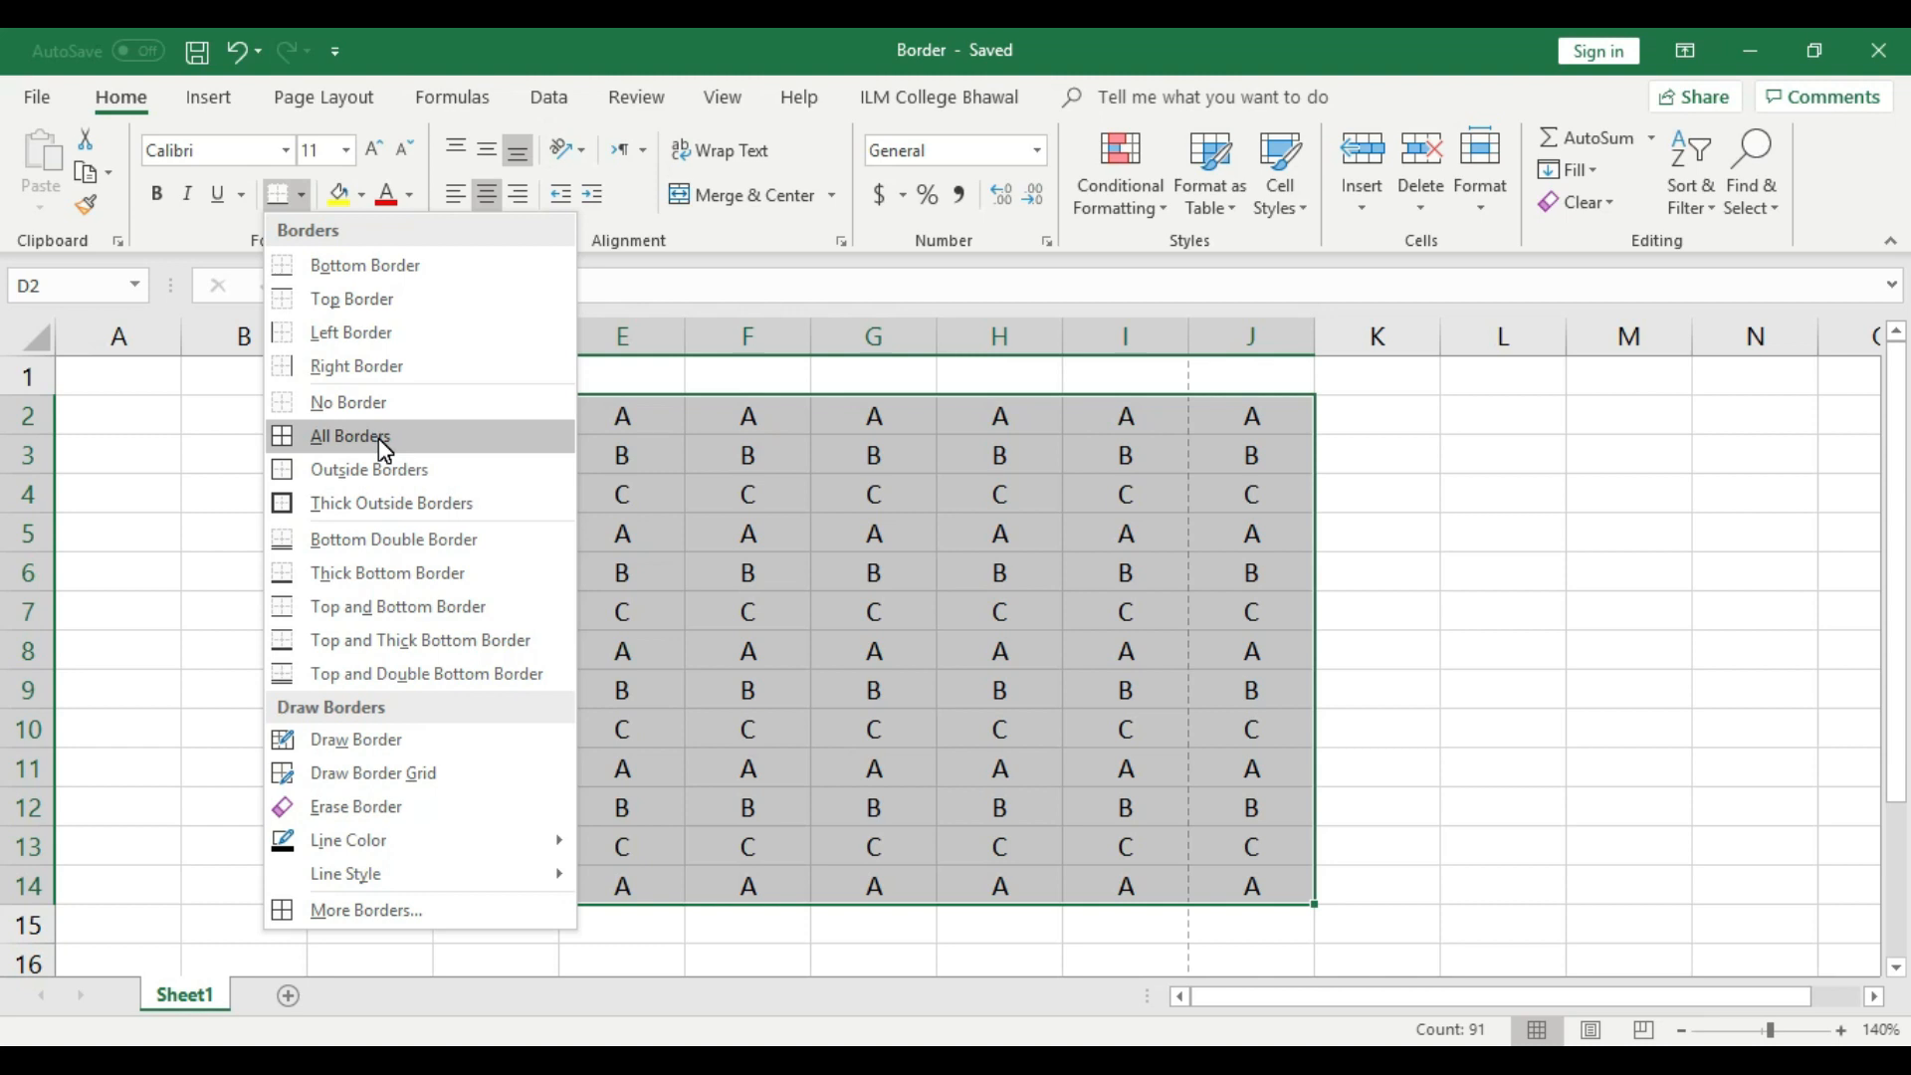
{"action": "left_click", "coordinate": [1799, 619]}
{"action": "left_click", "coordinate": [1259, 652]}
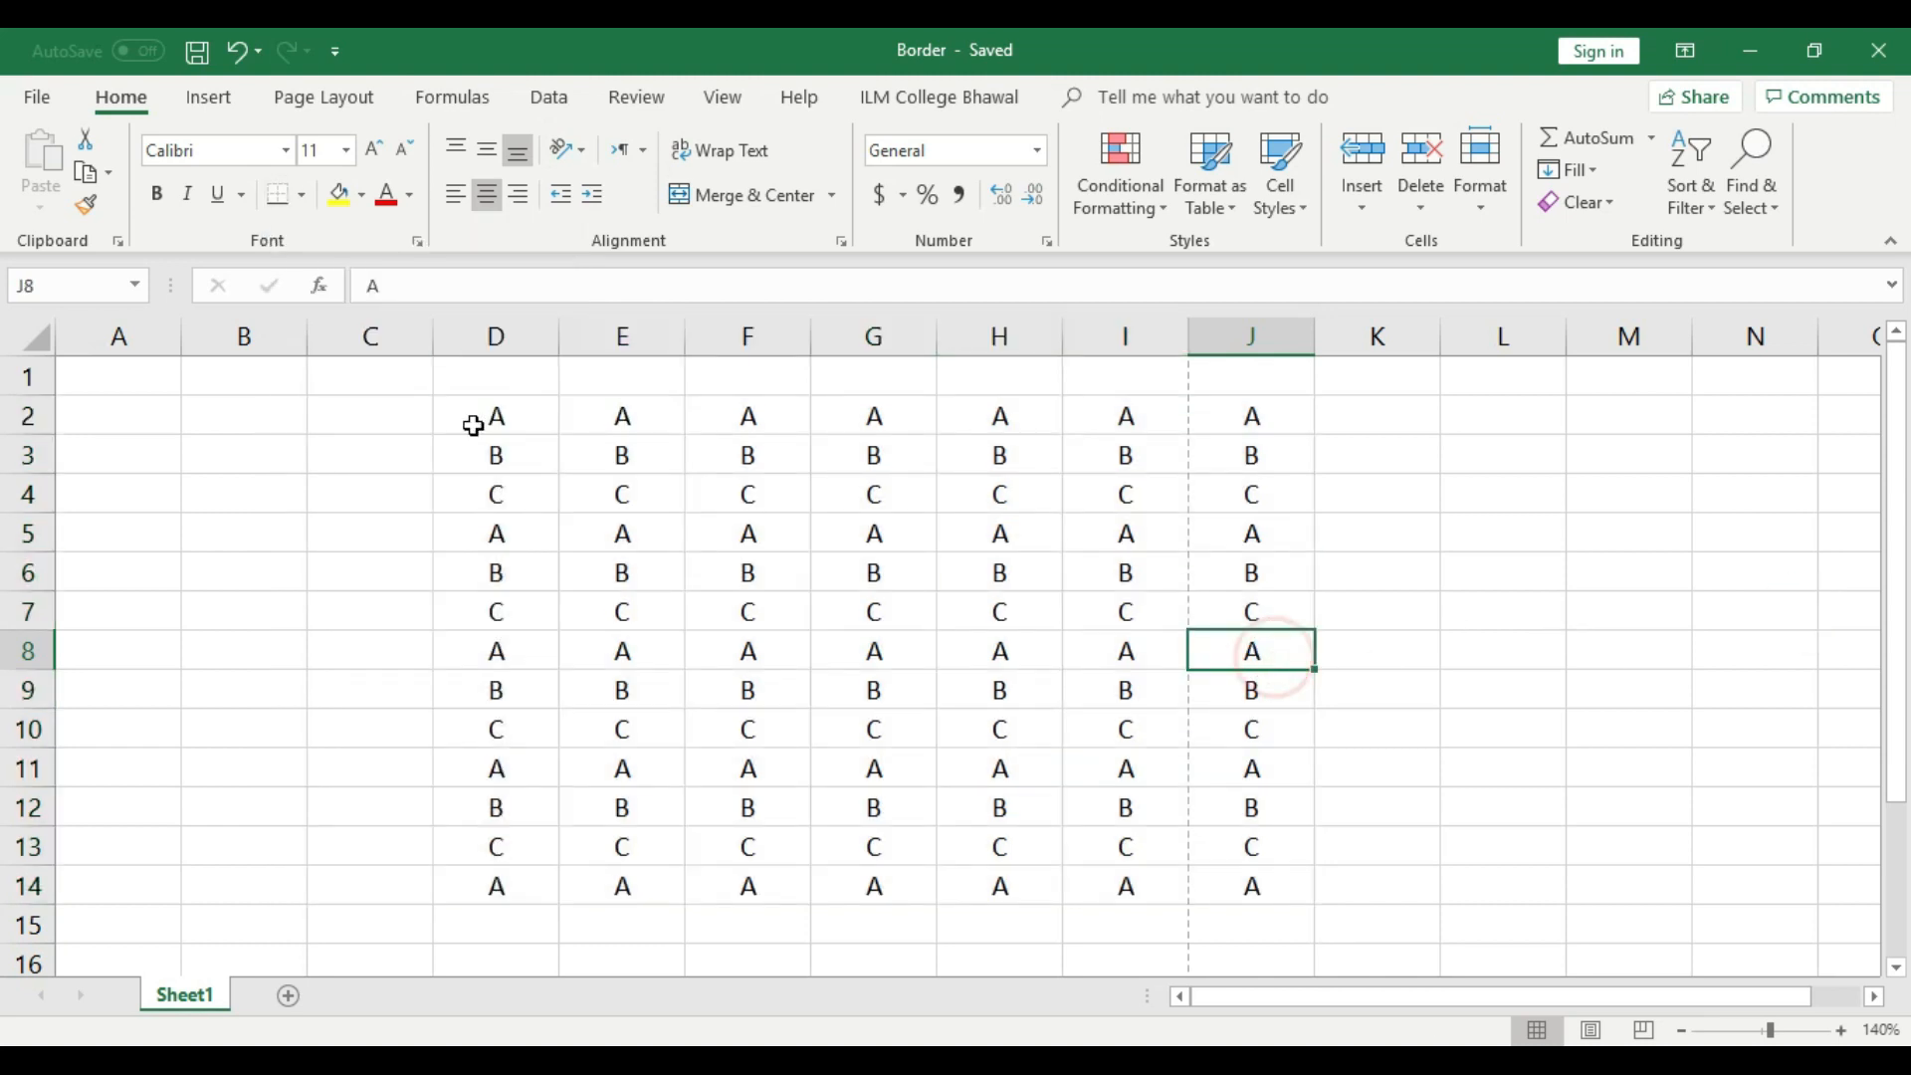
{"action": "left_click", "coordinate": [467, 409]}
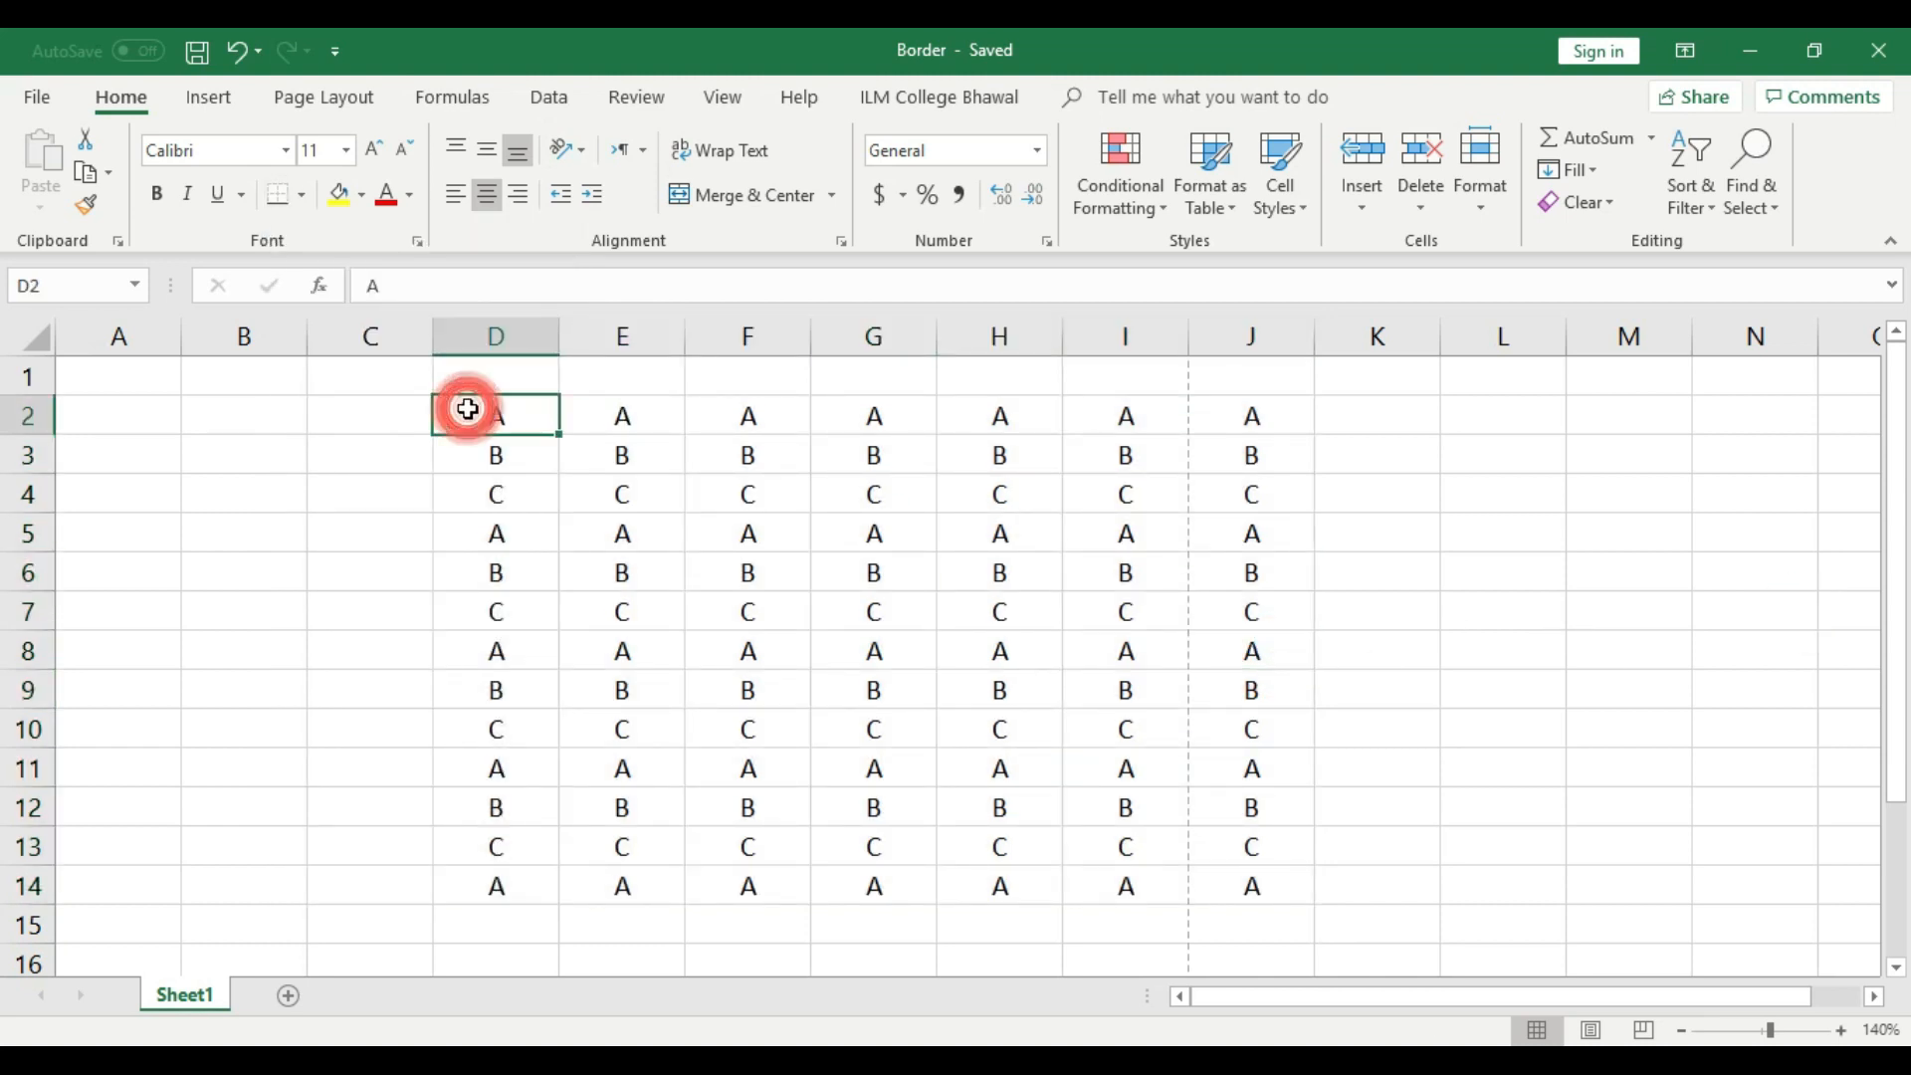
{"action": "left_click", "coordinate": [482, 530]}
- Apply All Borders to the letter table in D2:J14
{"action": "left_click", "coordinate": [482, 409]}
{"action": "left_click_drag", "start_coordinate": [482, 409], "coordinate": [1250, 887]}
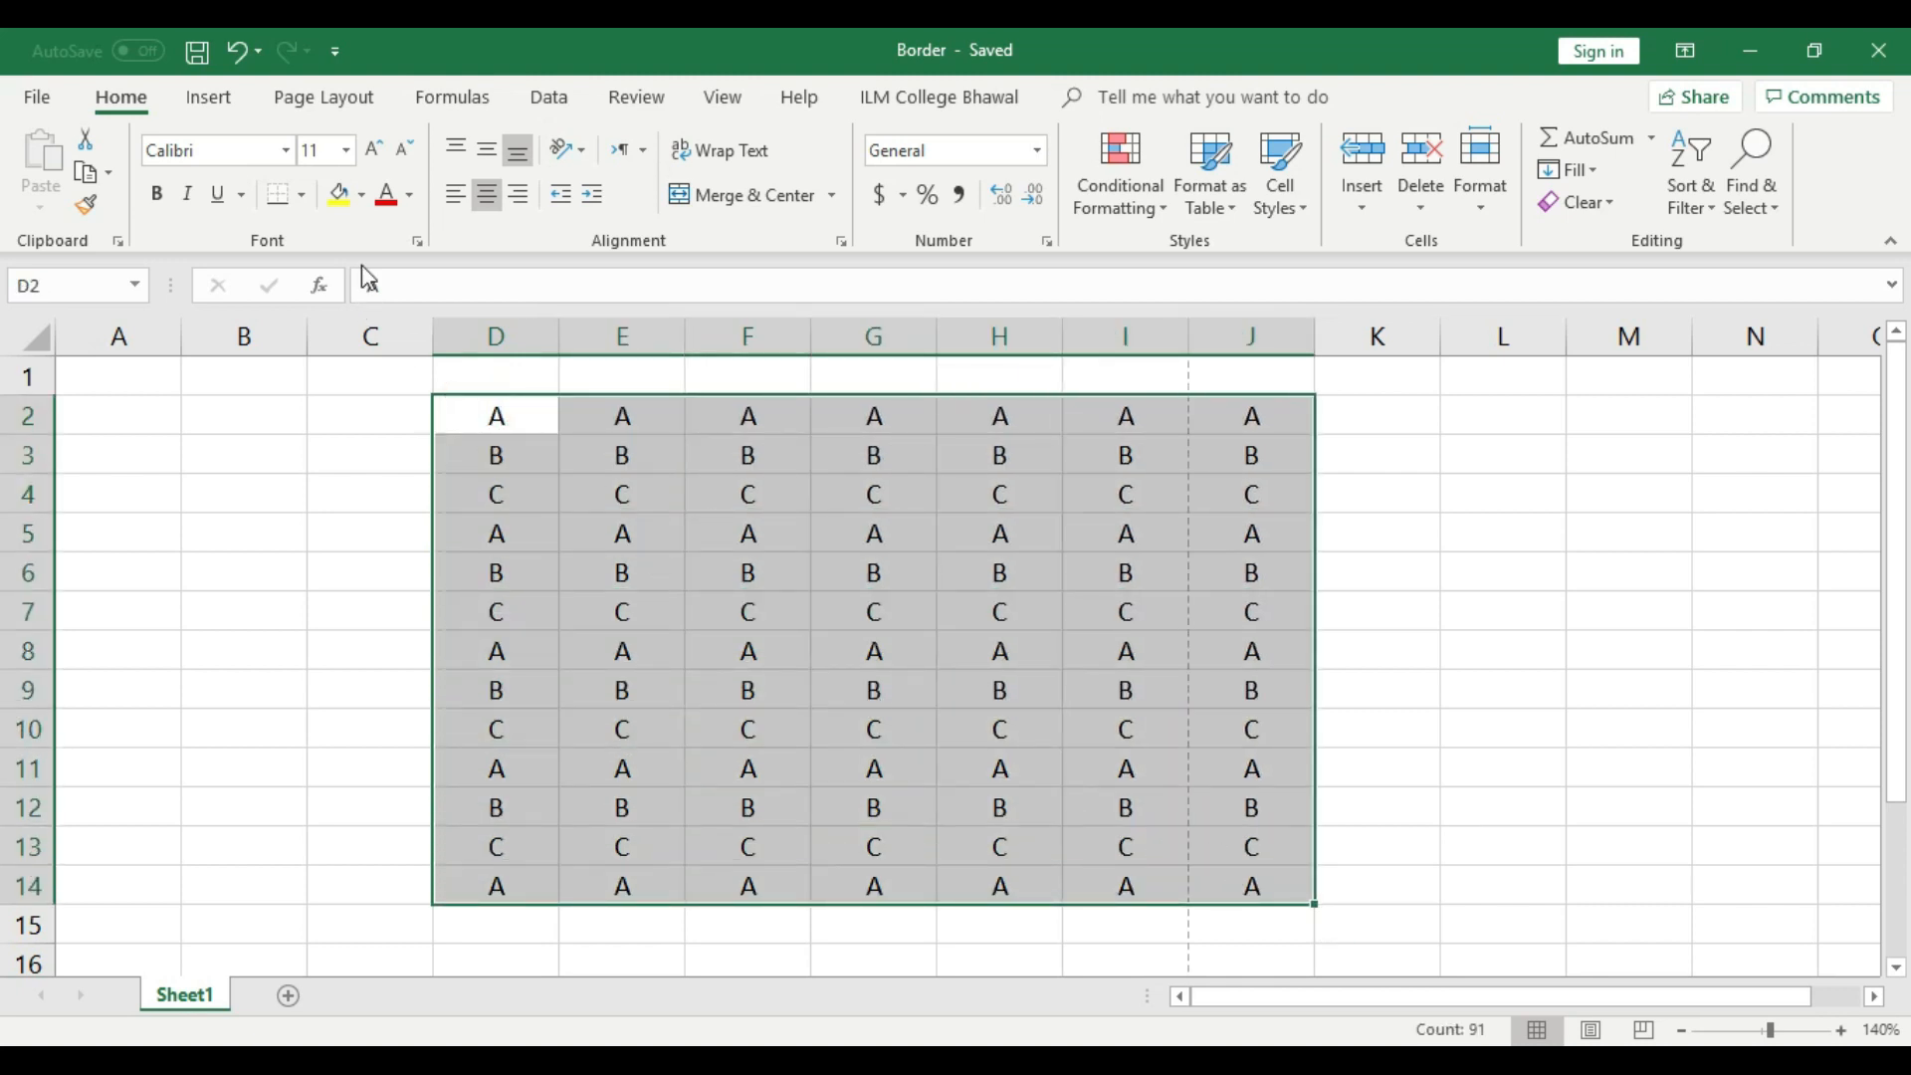
{"action": "left_click", "coordinate": [301, 194]}
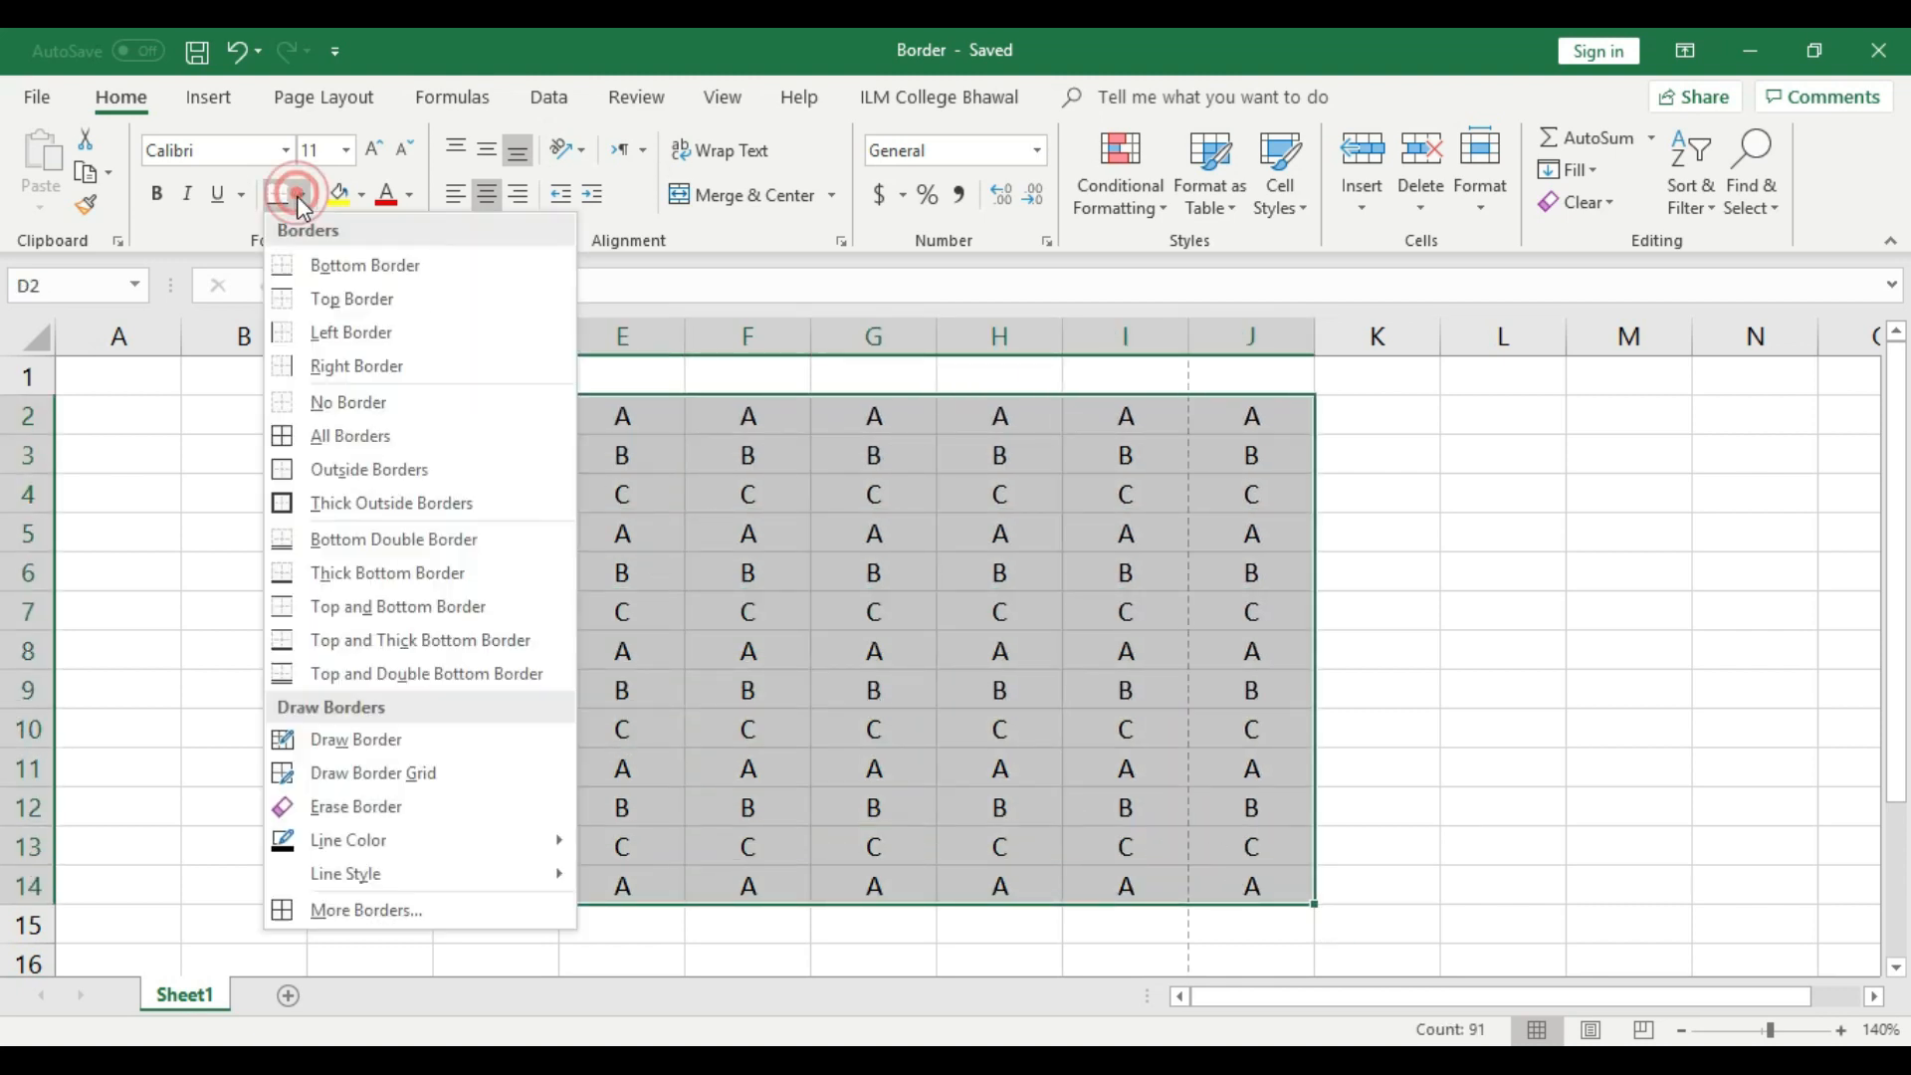
{"action": "left_click", "coordinate": [326, 447]}
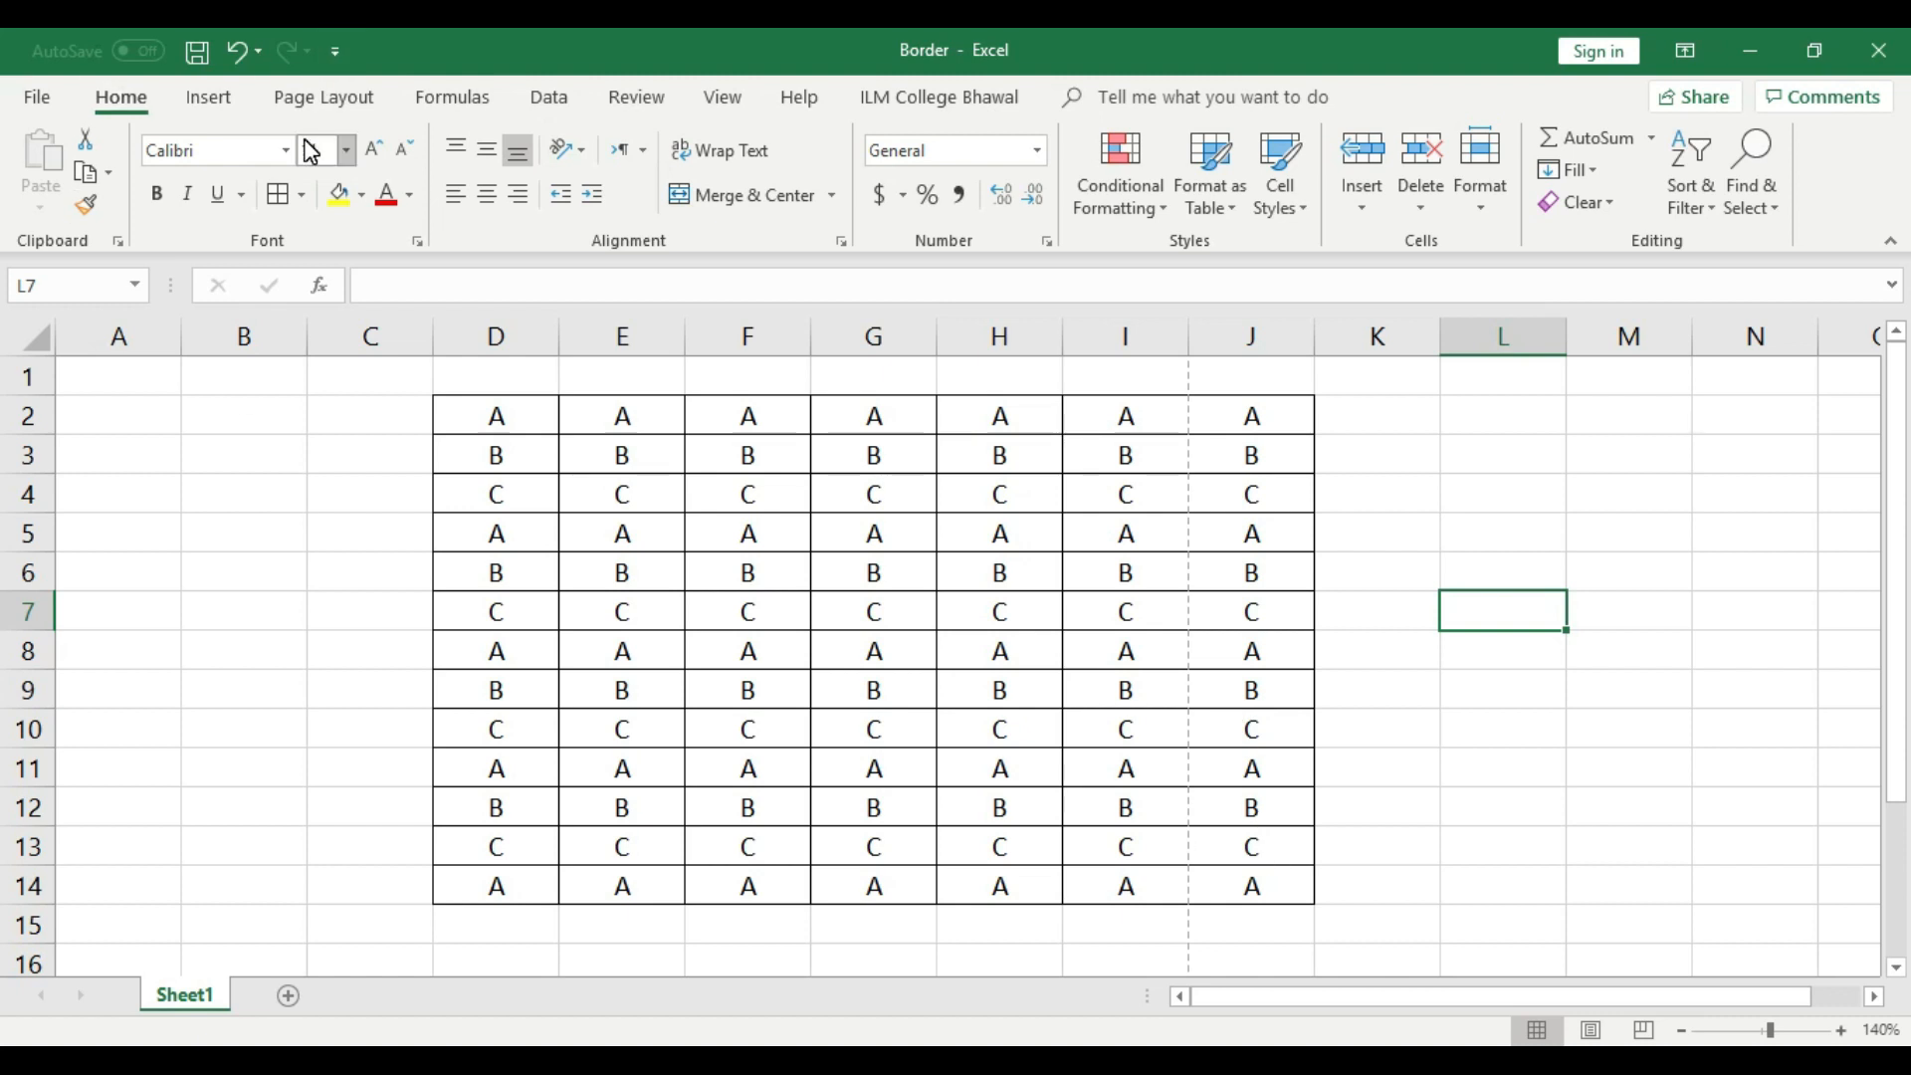
- Check the all-borders table in the print preview, and undo the borders on D2:J14
{"action": "key", "text": "ctrl+p"}
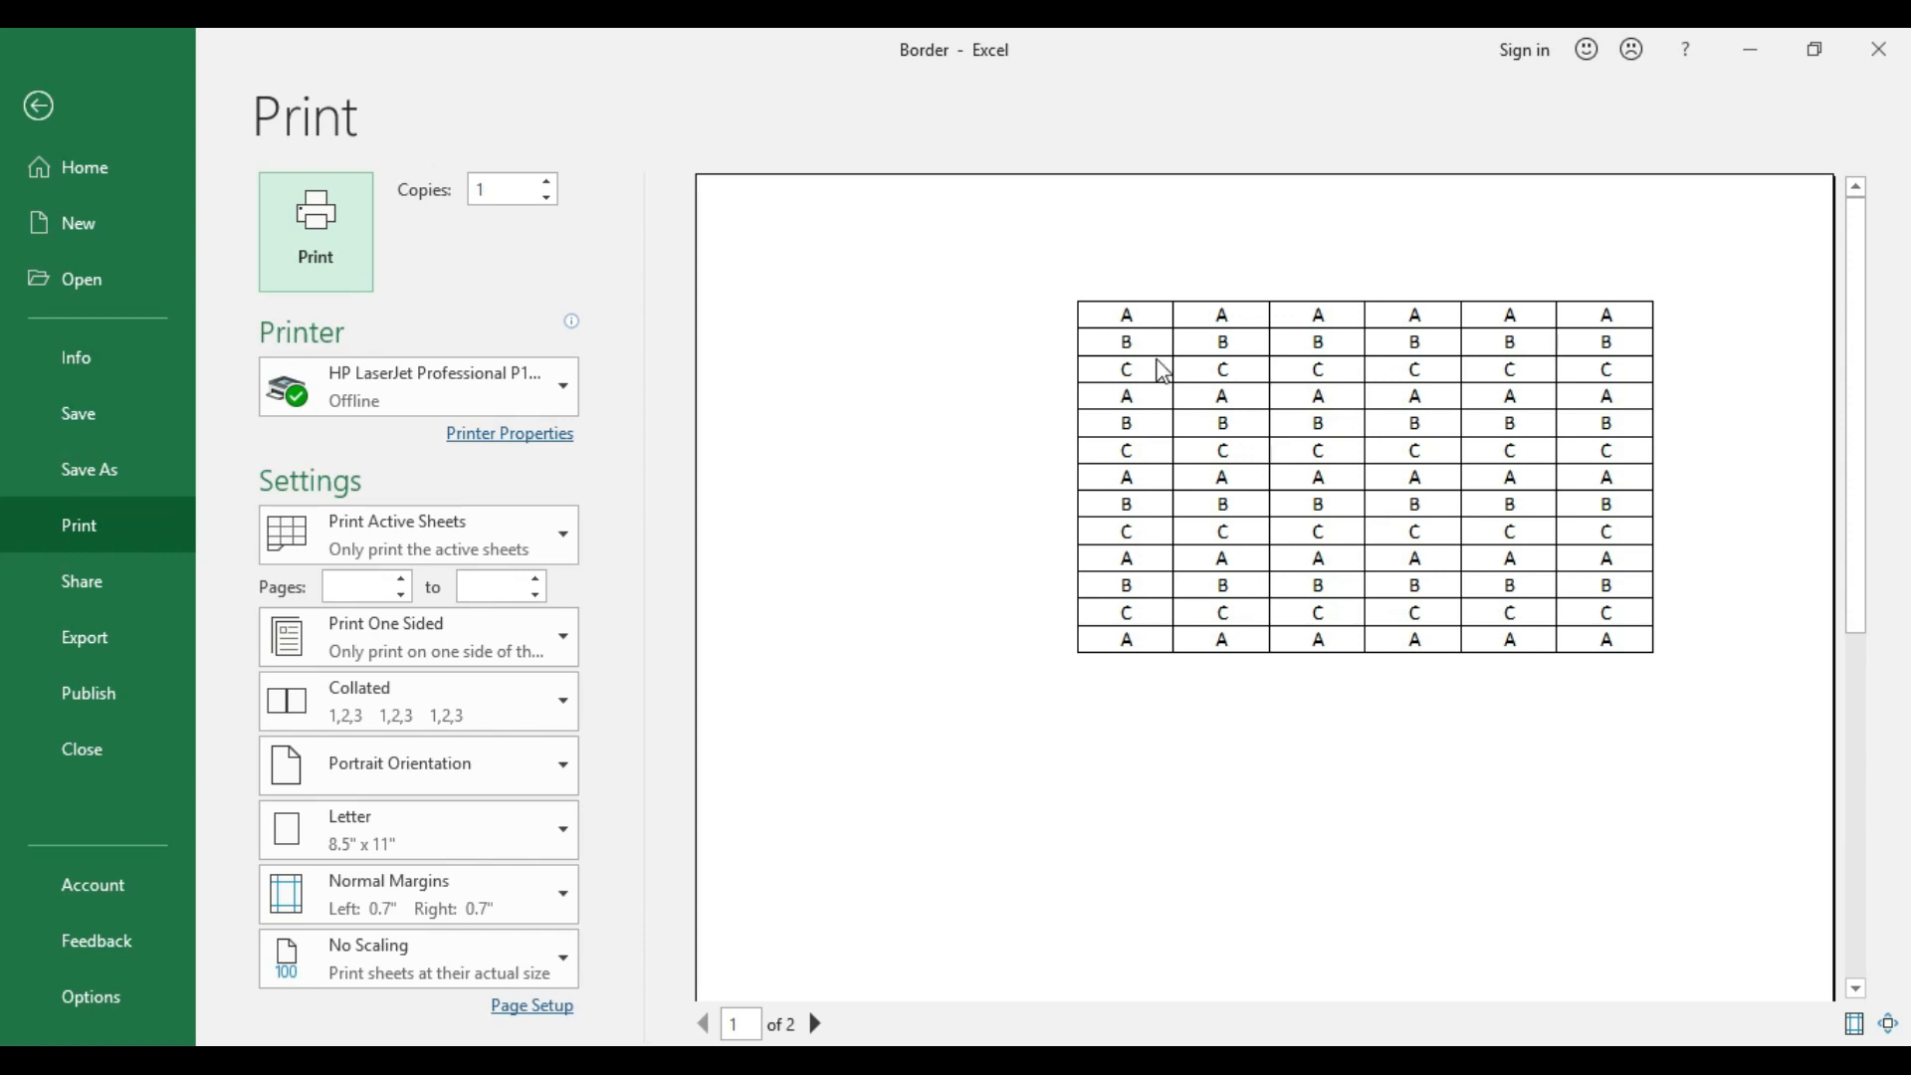
{"action": "left_click", "coordinate": [40, 107]}
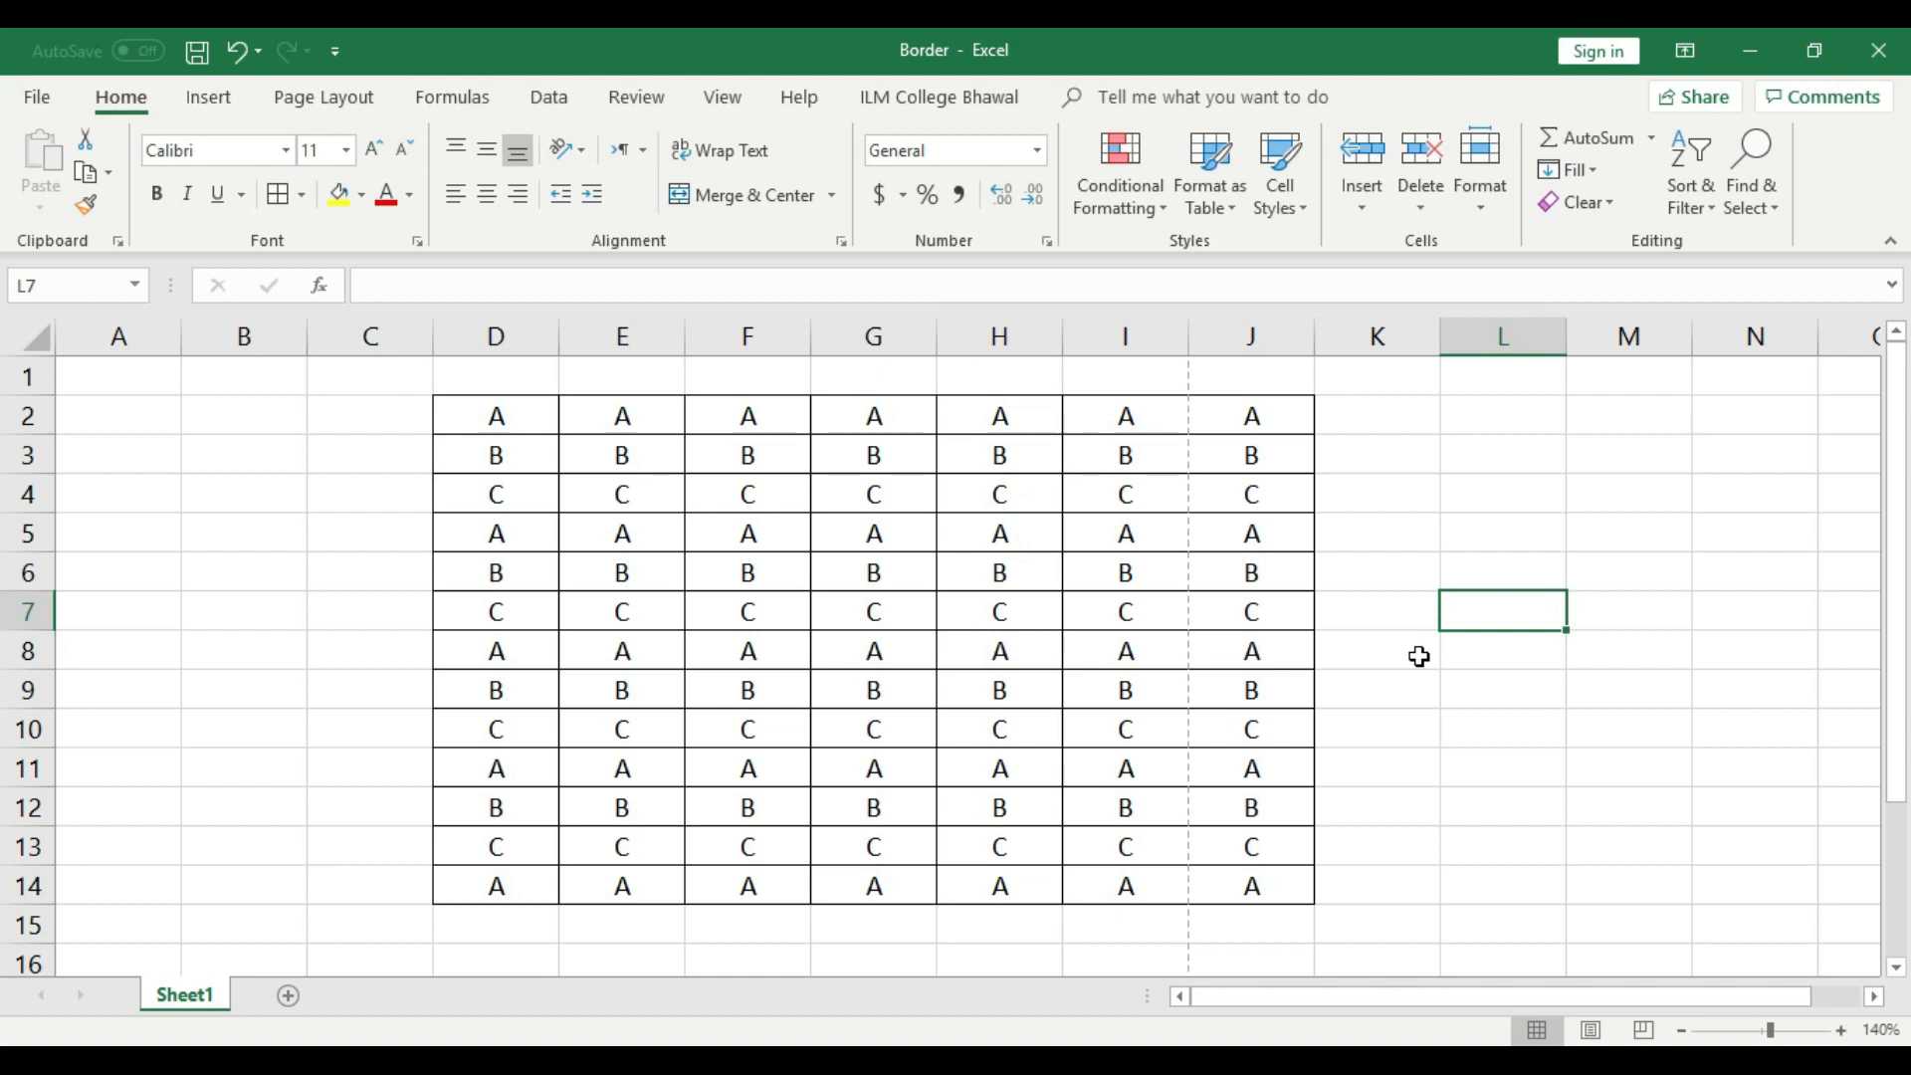
{"action": "left_click_drag", "start_coordinate": [465, 403], "coordinate": [637, 495]}
{"action": "left_click_drag", "start_coordinate": [764, 572], "coordinate": [1237, 892]}
{"action": "left_click", "coordinate": [1359, 756]}
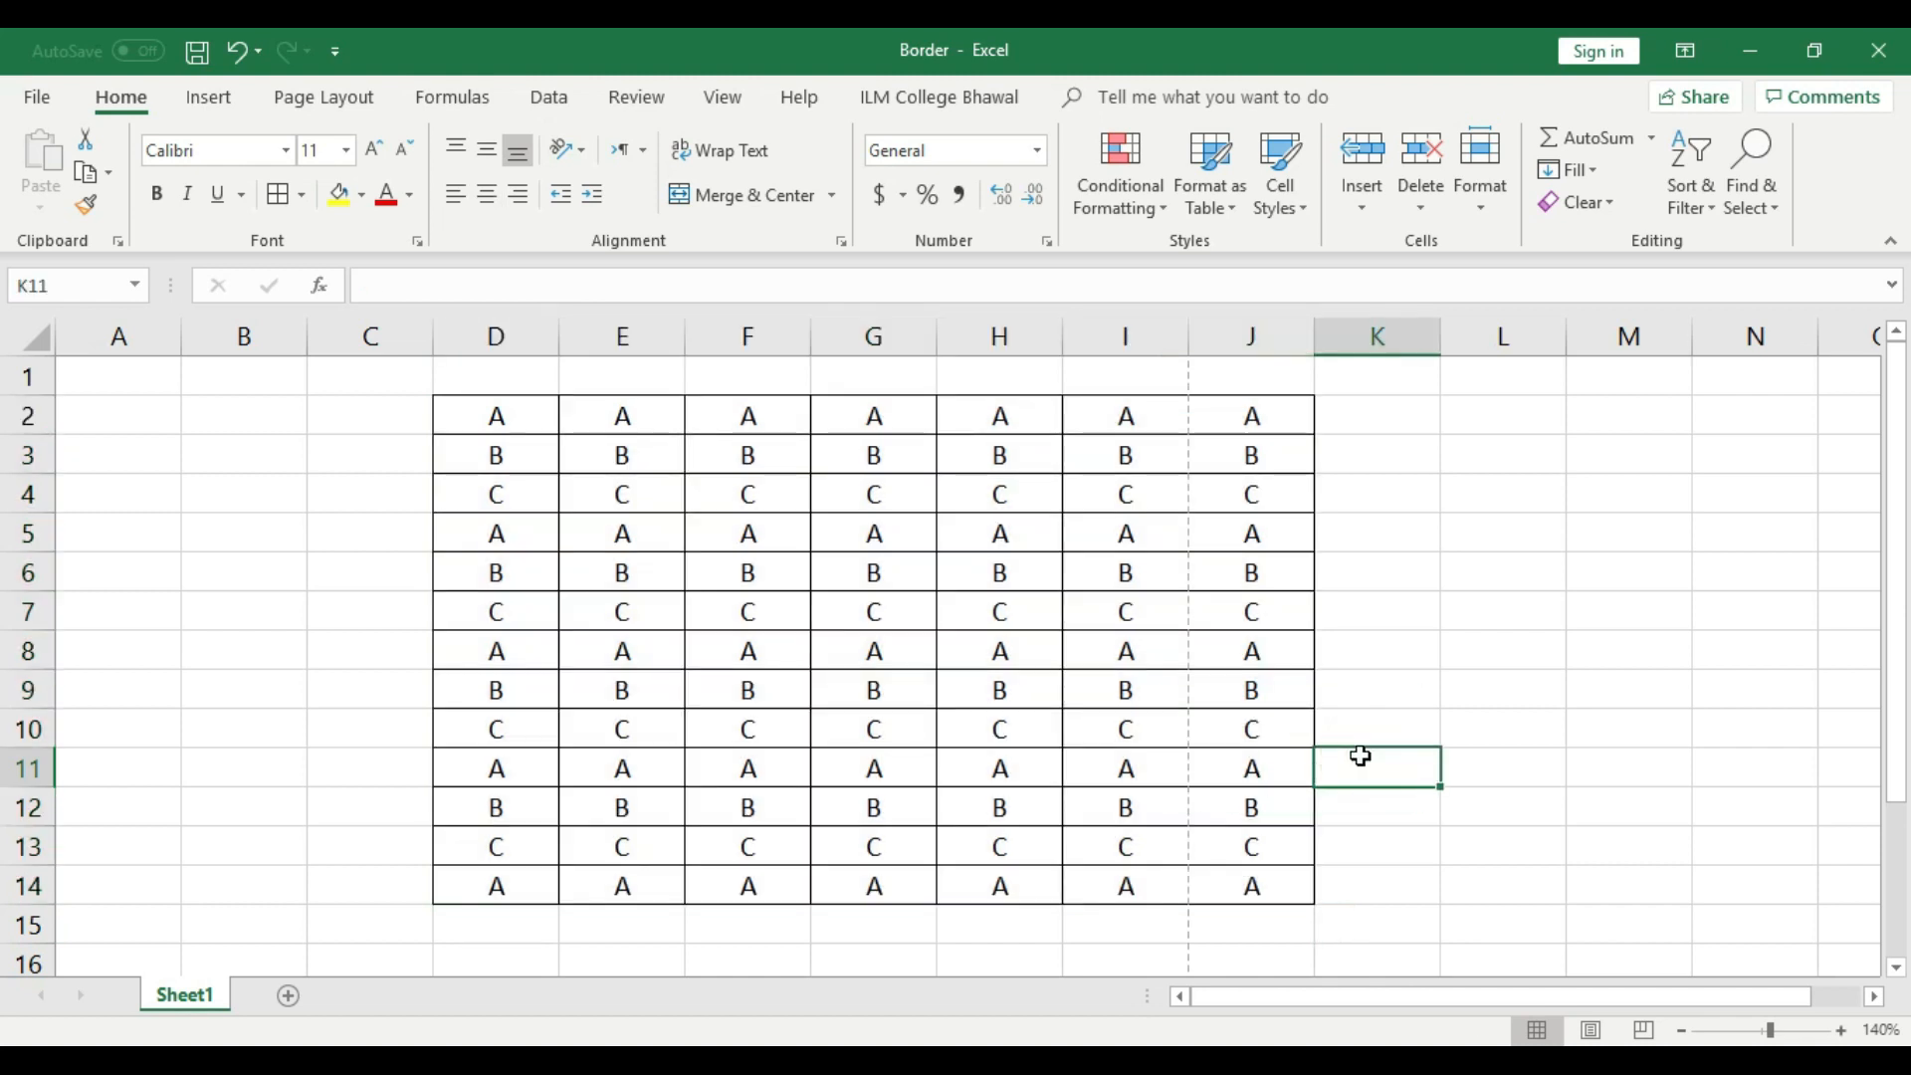
{"action": "key", "text": "ctrl+z"}
{"action": "left_click", "coordinate": [1403, 640]}
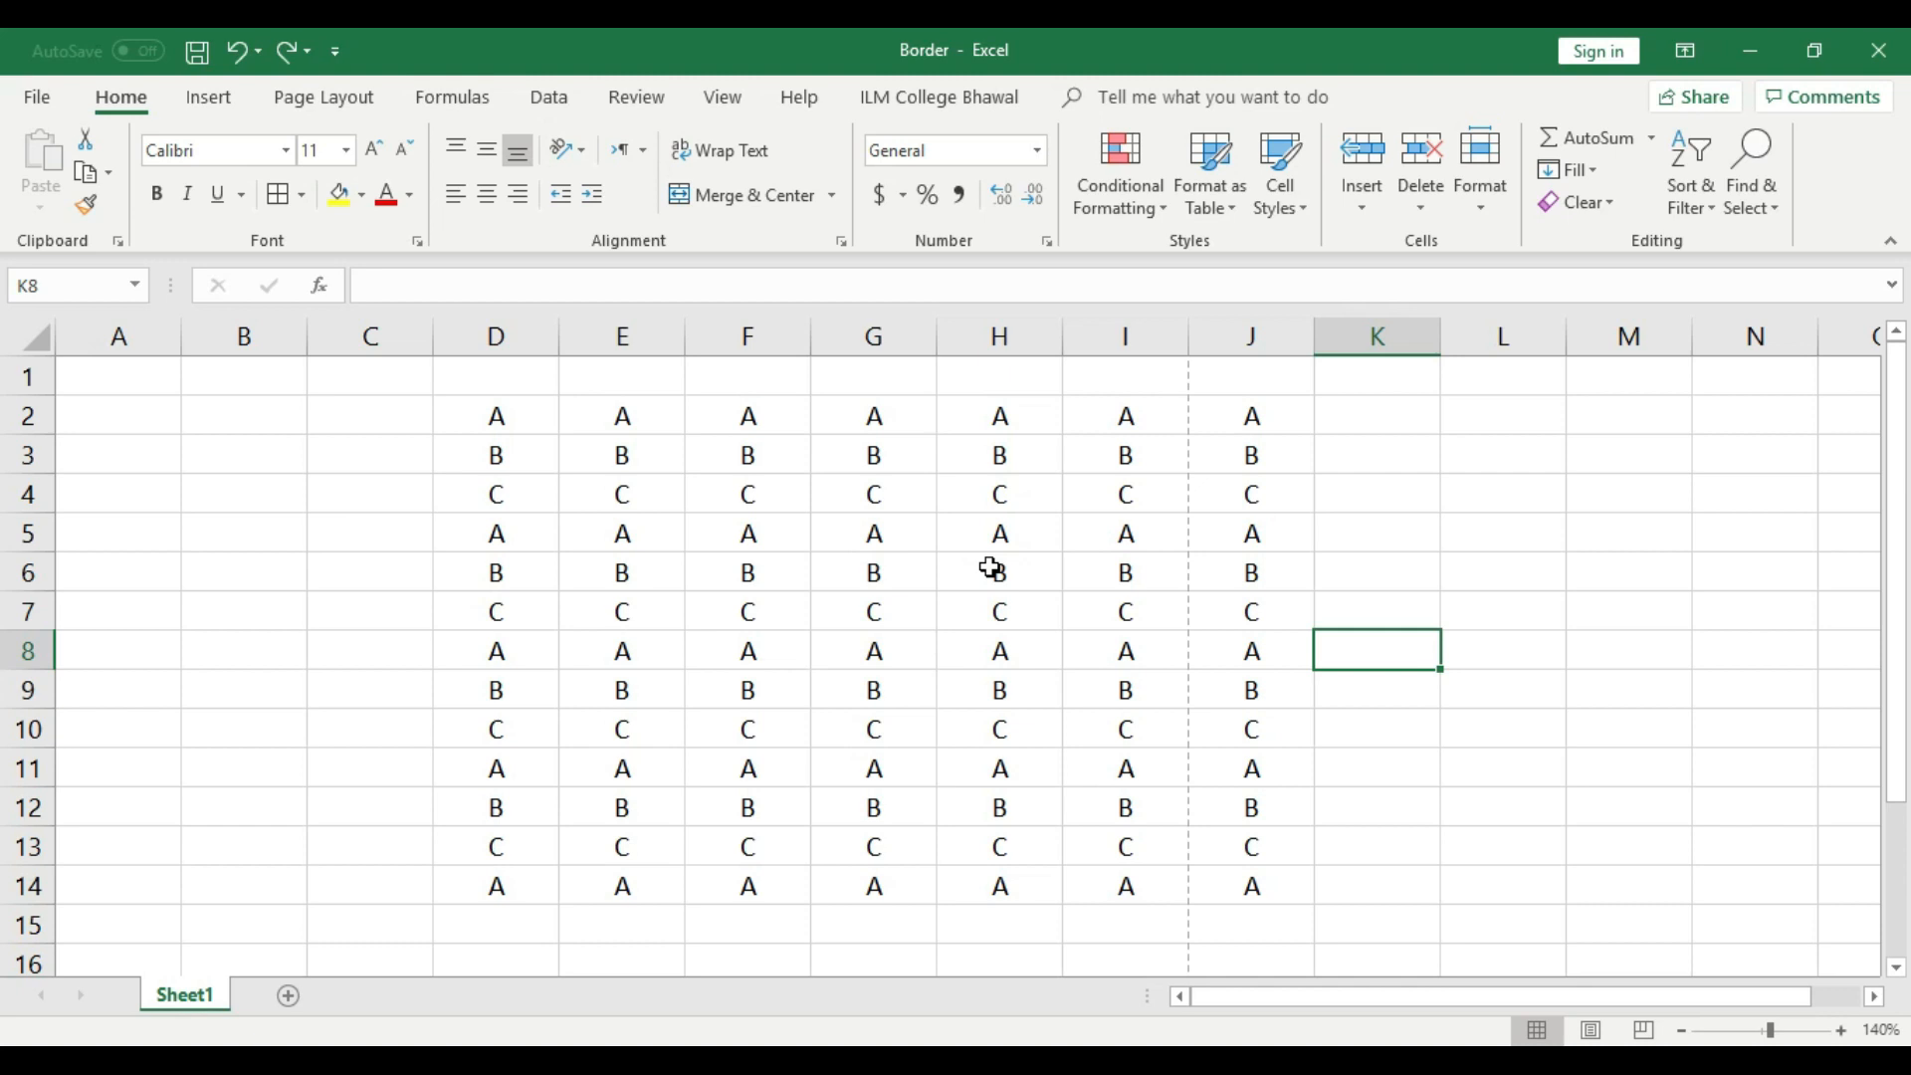
{"action": "left_click_drag", "start_coordinate": [492, 415], "coordinate": [1241, 874]}
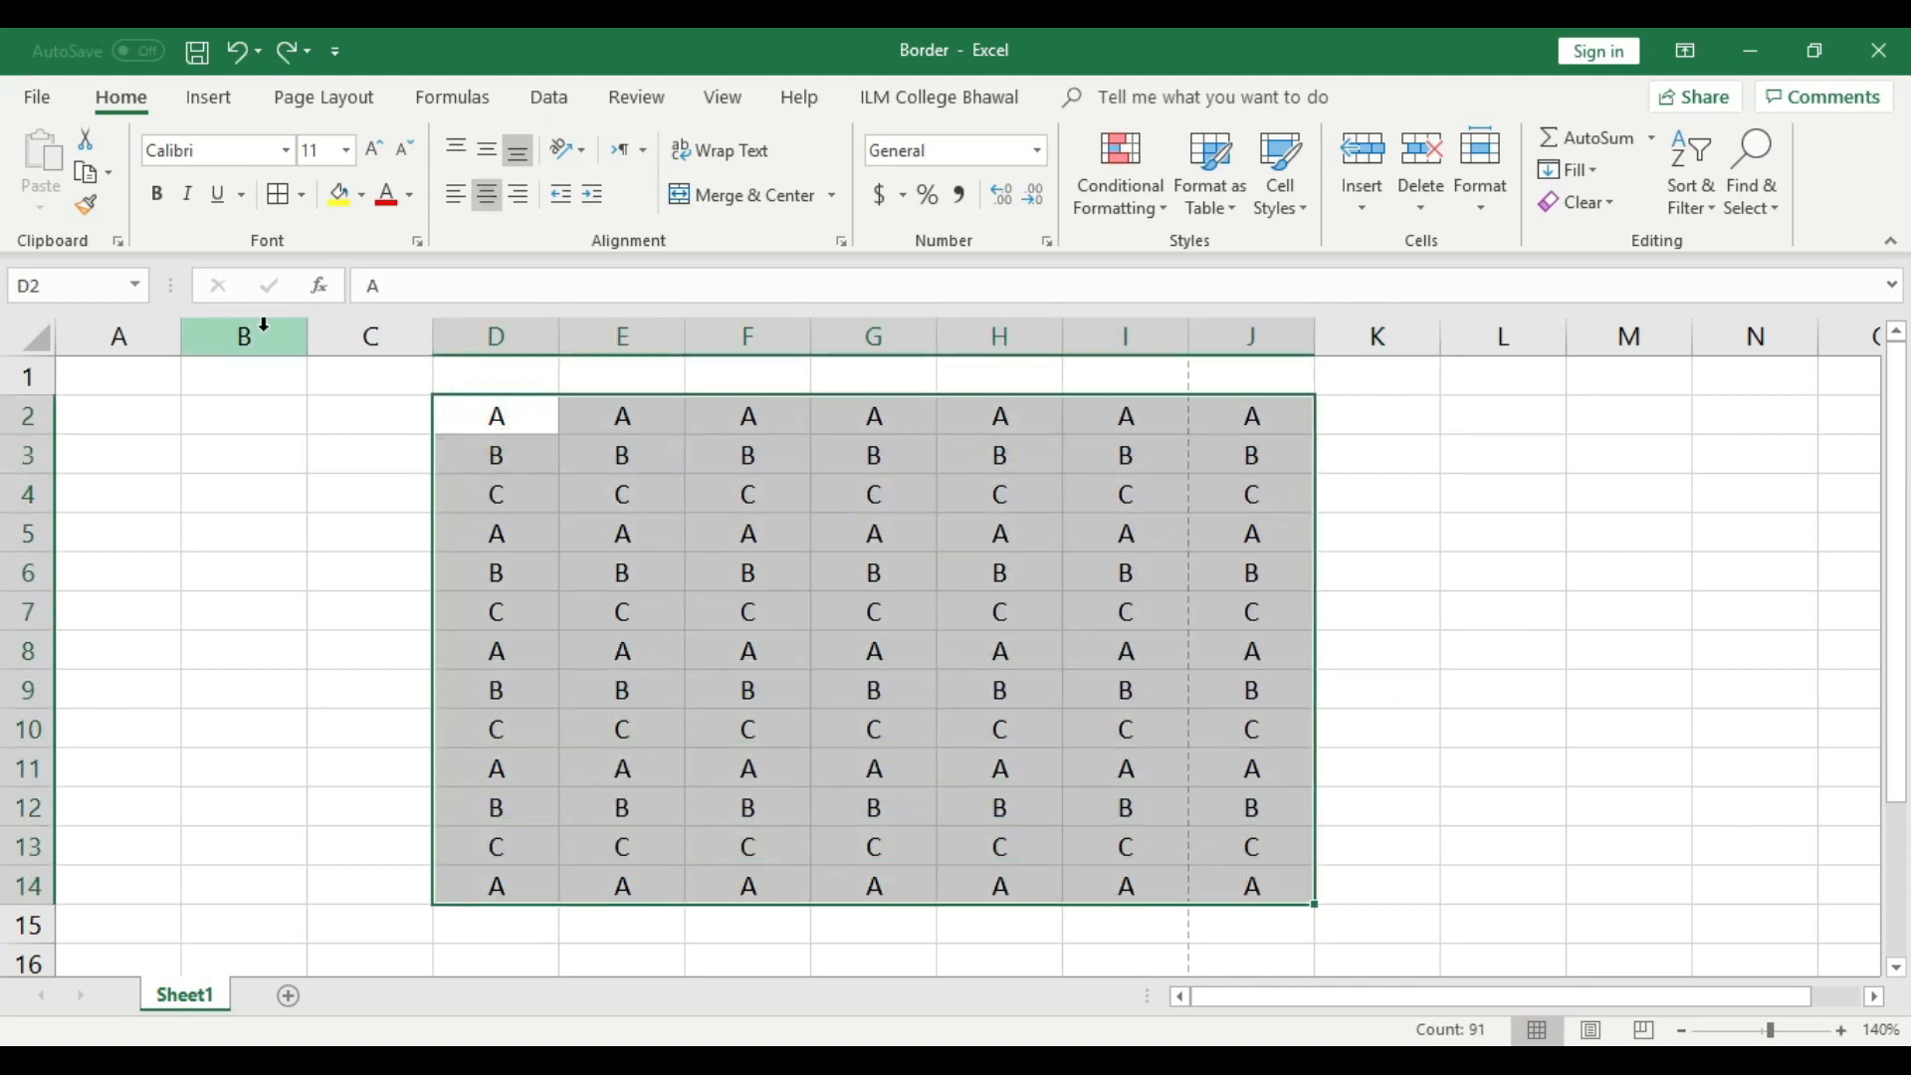
{"action": "left_click", "coordinate": [303, 195]}
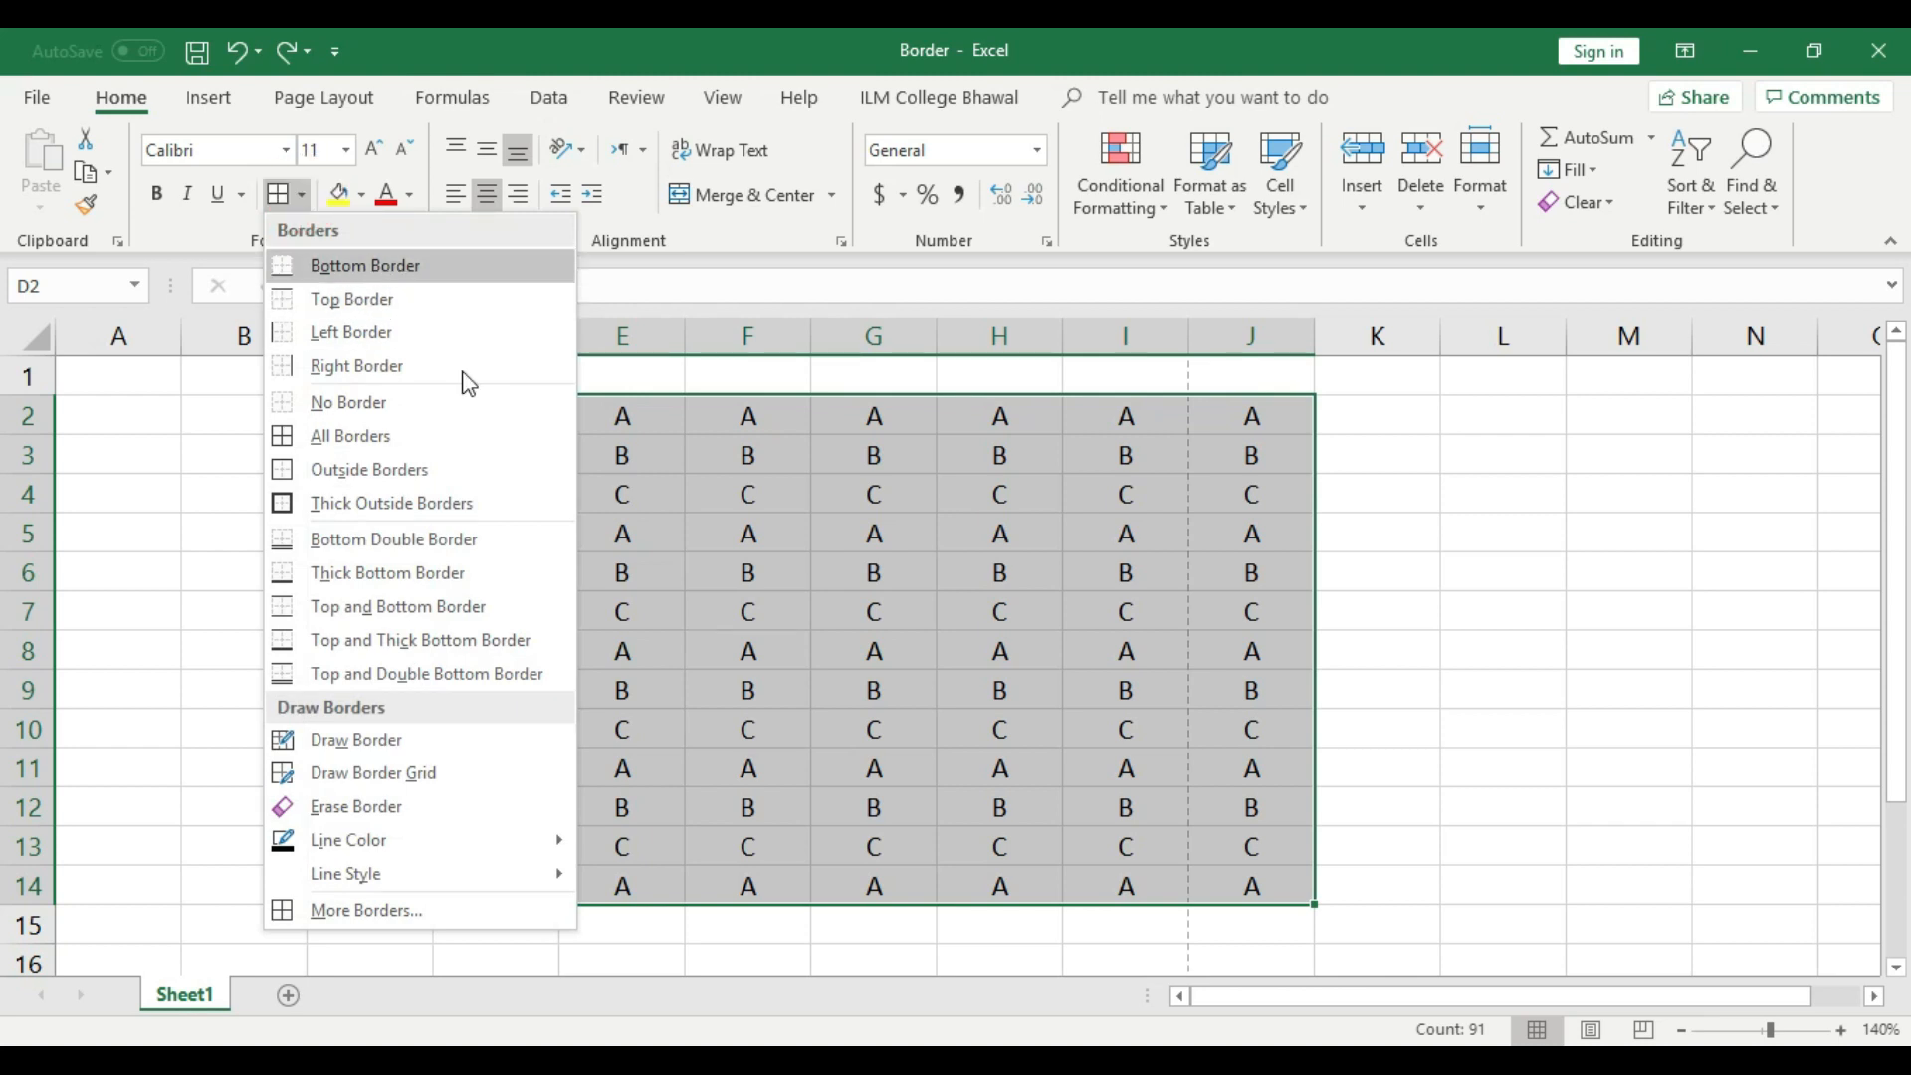
{"action": "left_click", "coordinate": [426, 328]}
{"action": "left_click", "coordinate": [1325, 799]}
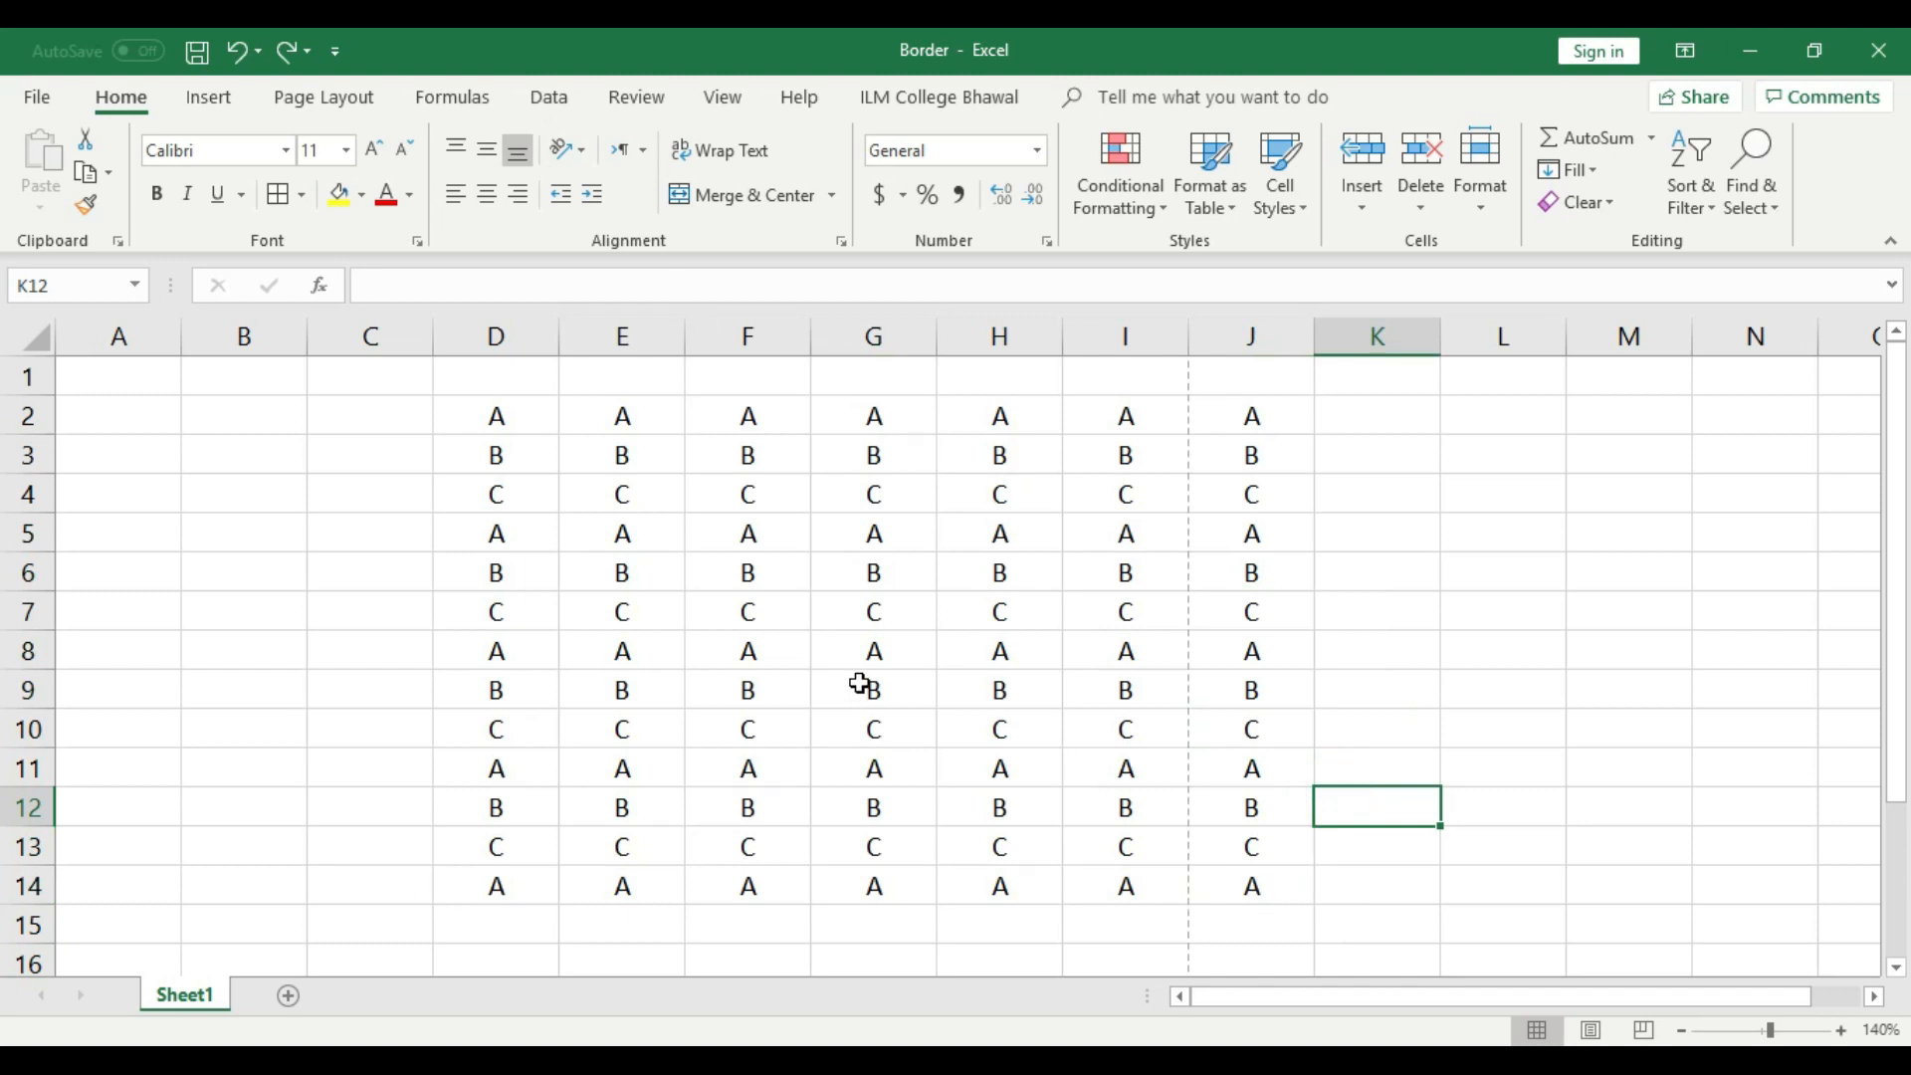
- Apply a bottom border to the range D2:J14
{"action": "left_click_drag", "start_coordinate": [1251, 884], "coordinate": [492, 416]}
{"action": "left_click", "coordinate": [301, 194]}
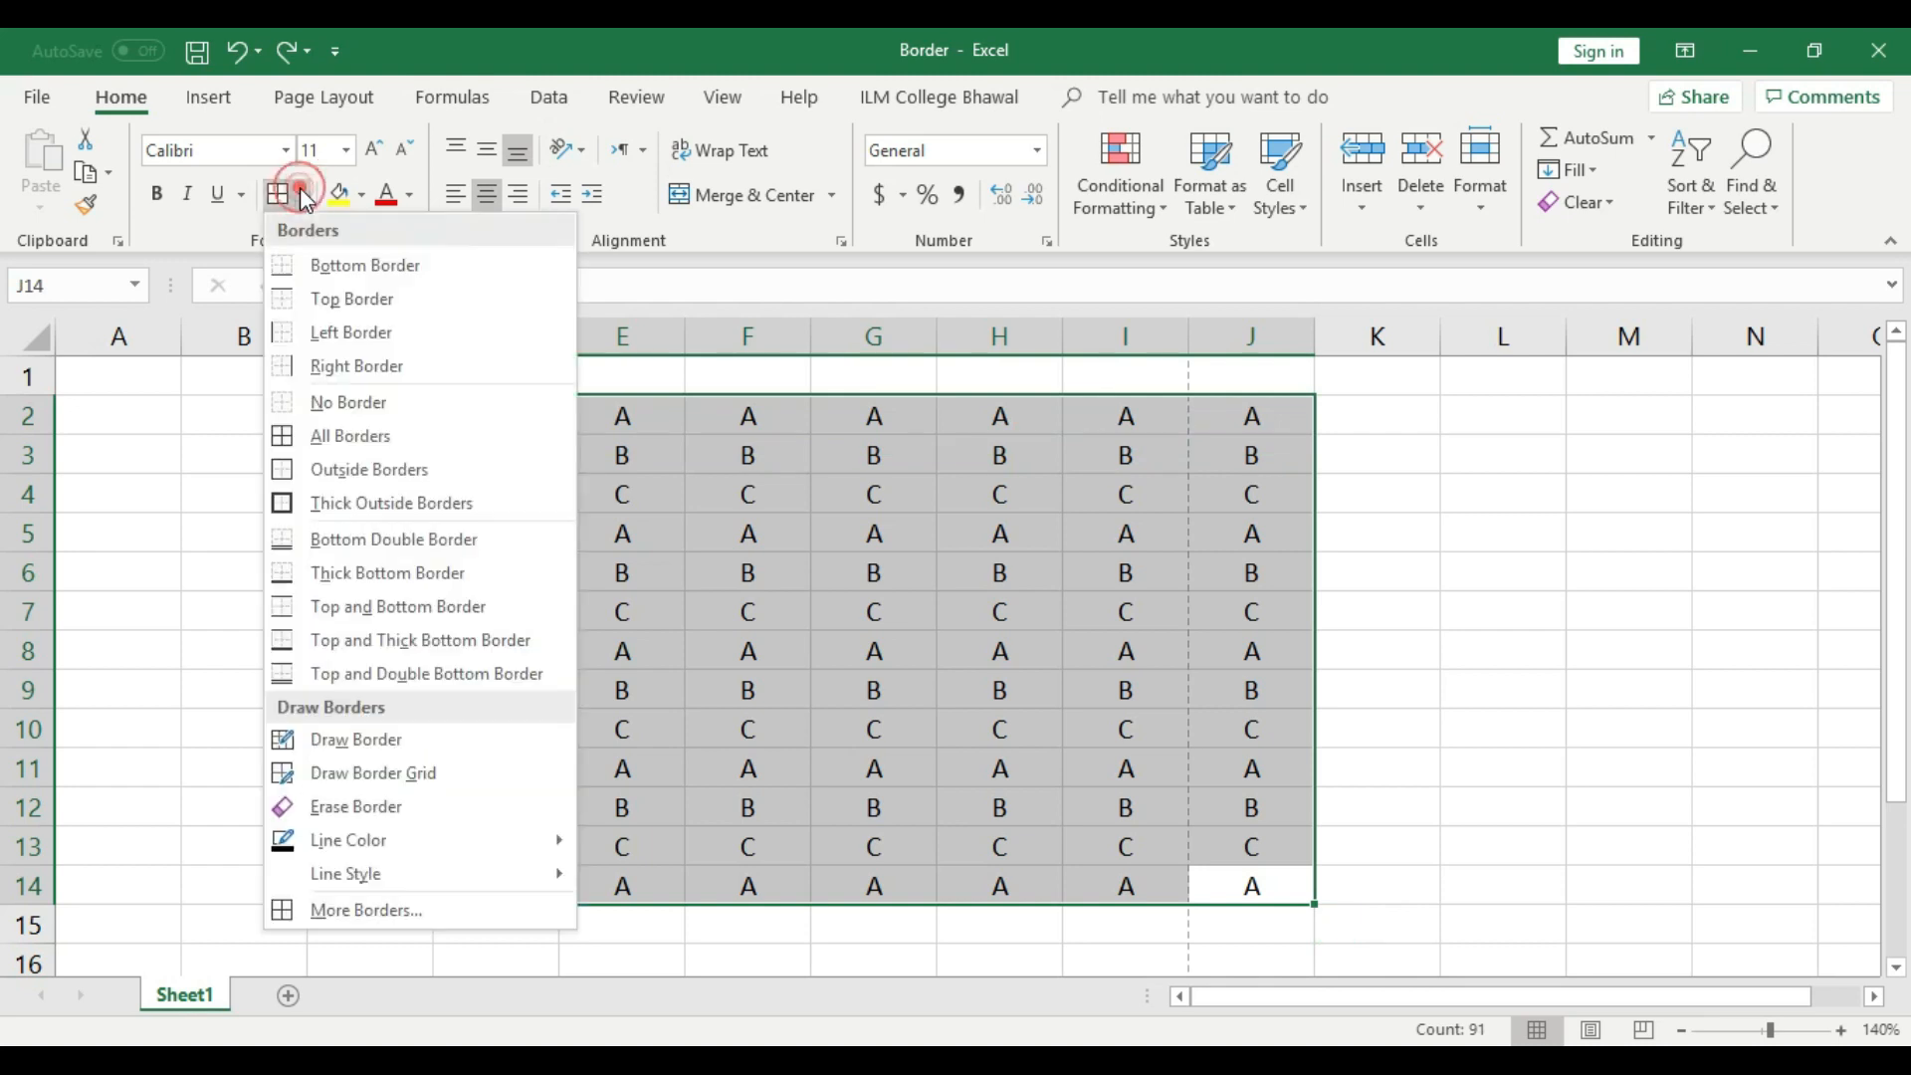
{"action": "left_click", "coordinate": [334, 269]}
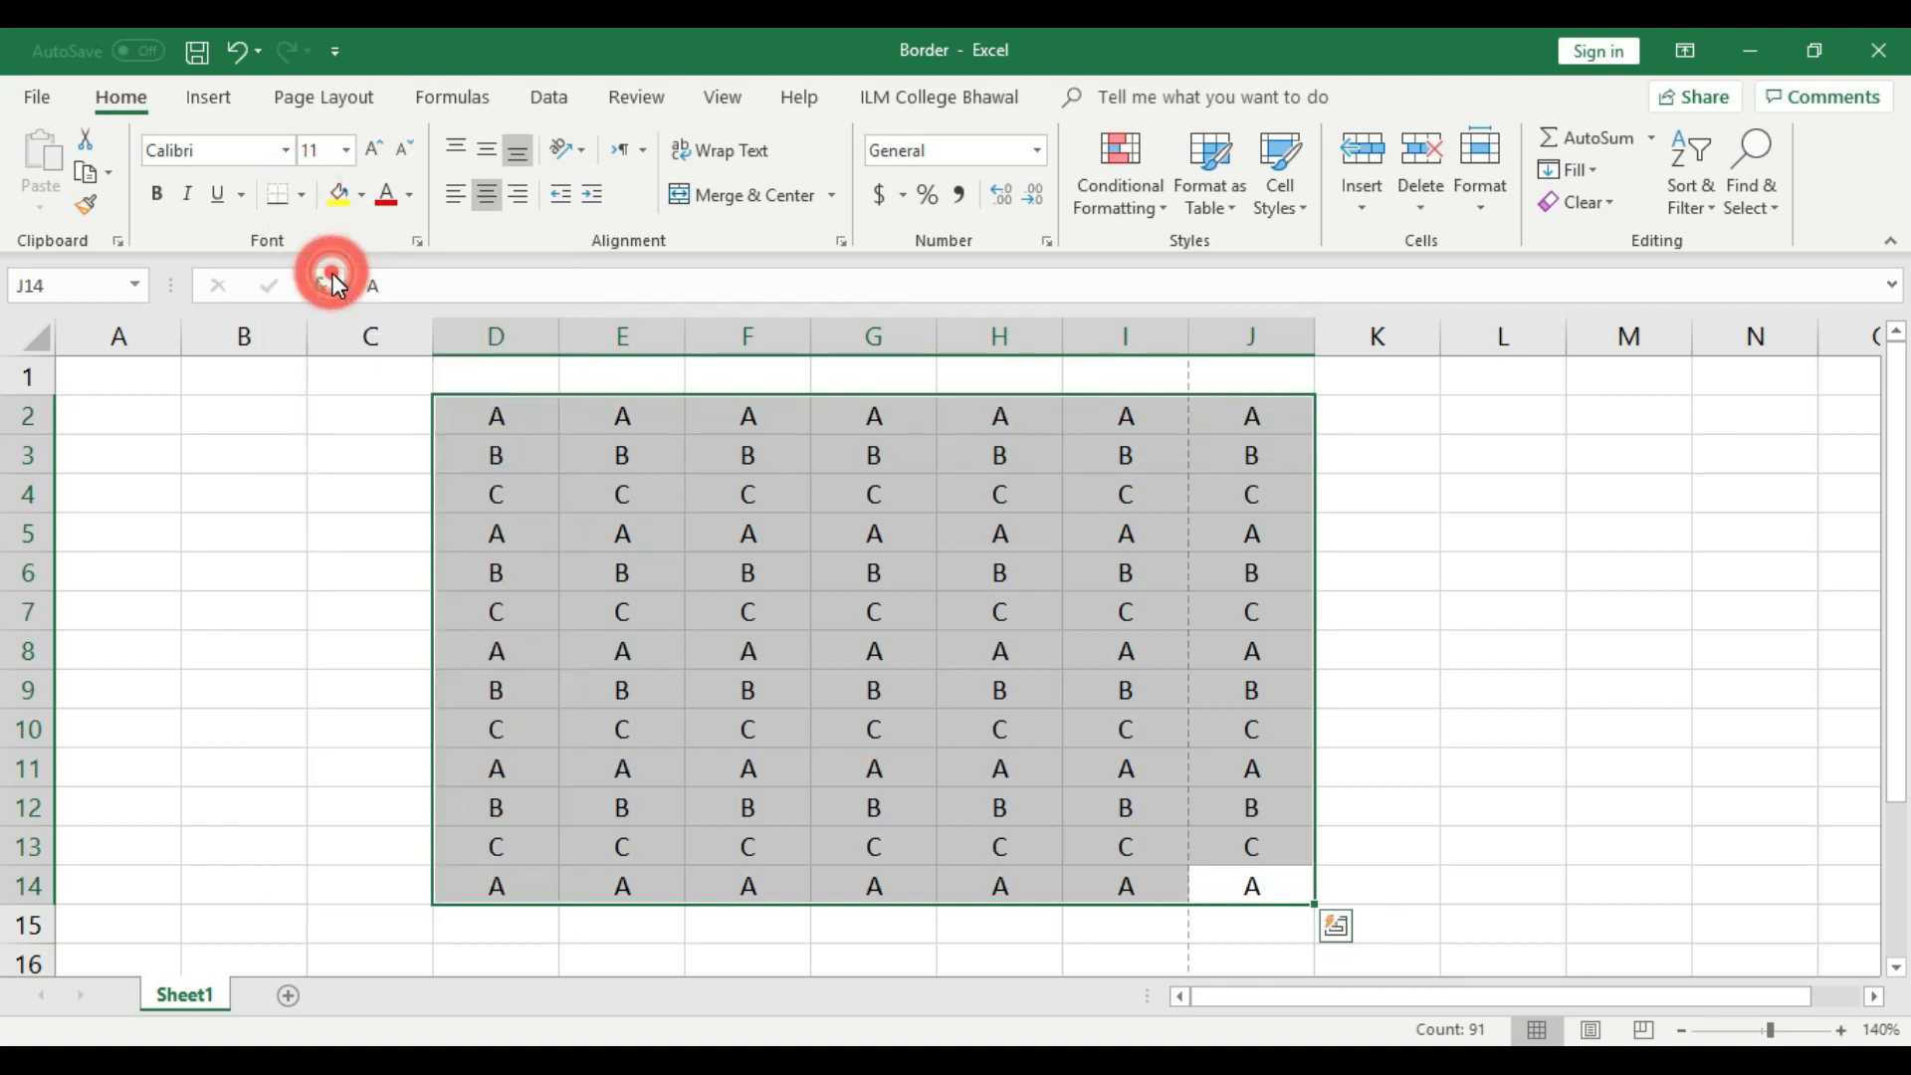
{"action": "left_click", "coordinate": [1382, 797]}
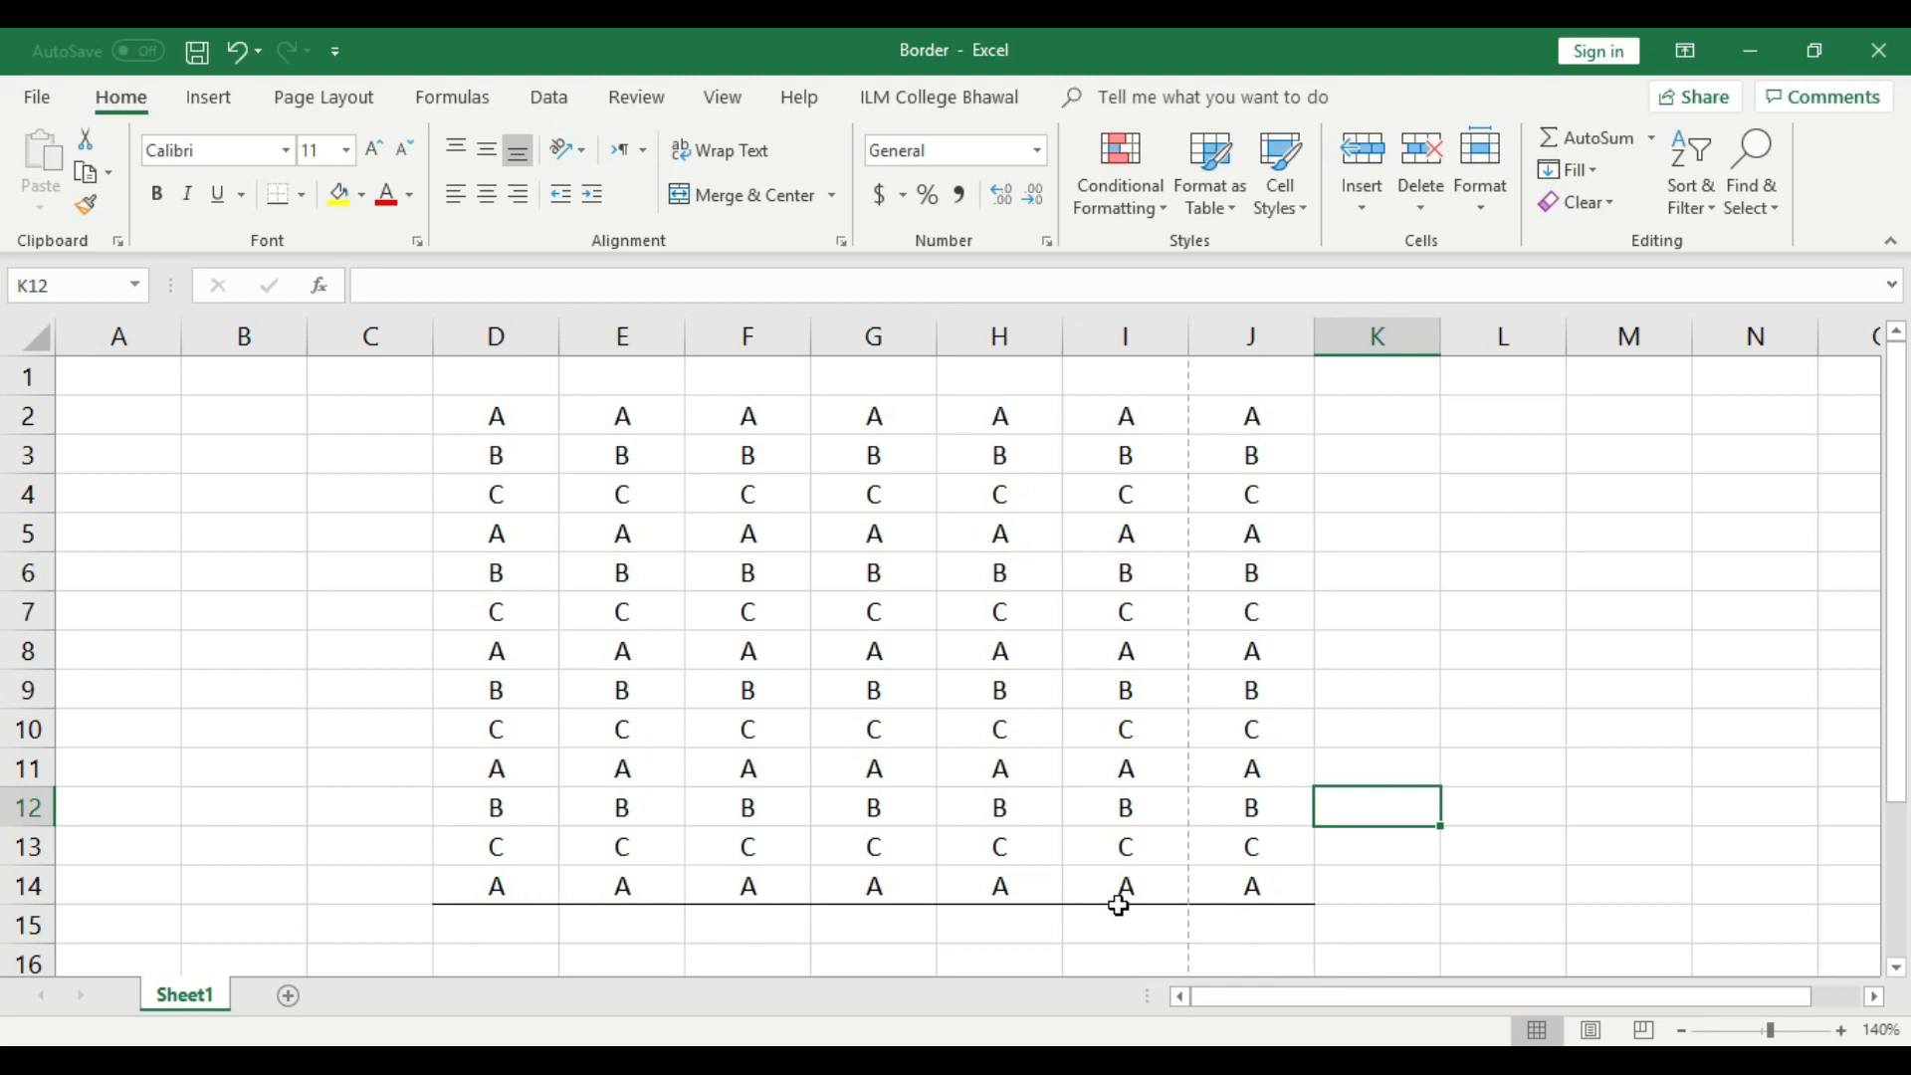
- Check the table's bottom border in the print preview, and undo that border back on the sheet
{"action": "key", "text": "ctrl+p"}
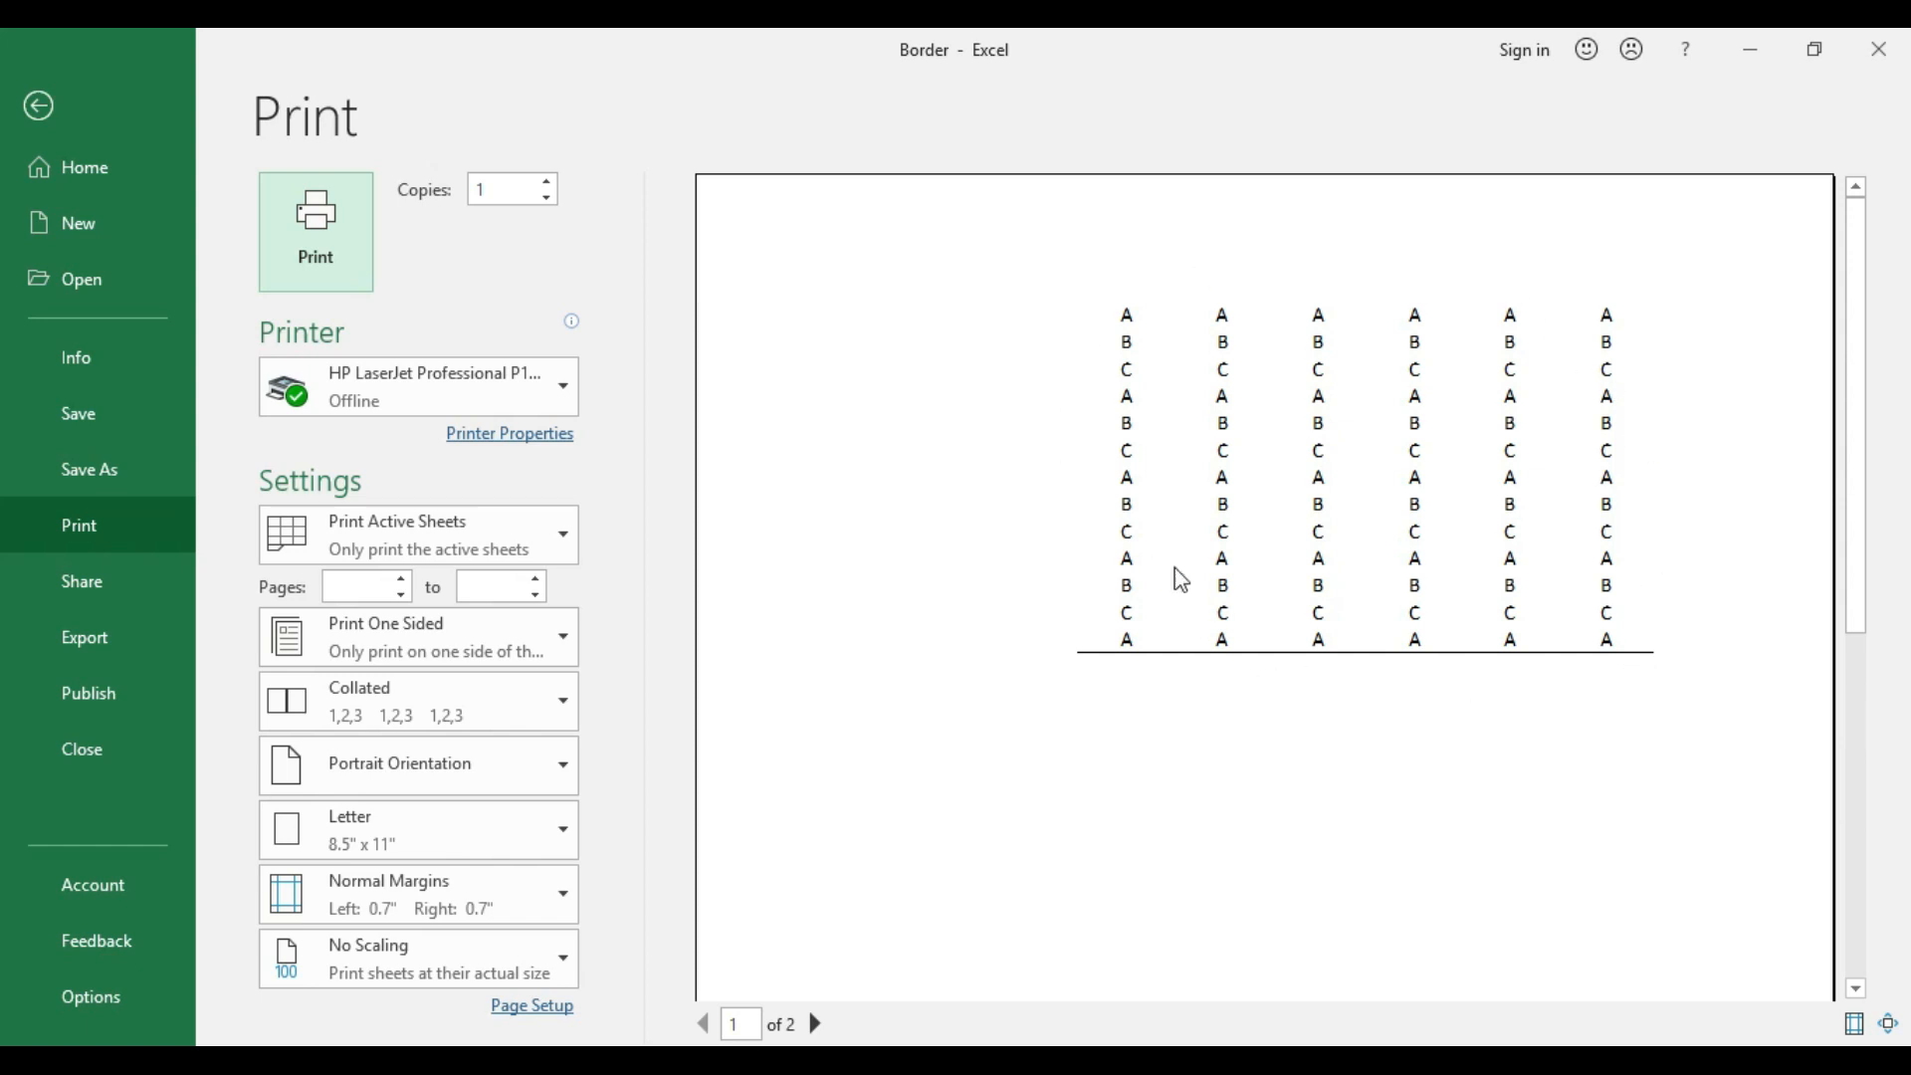
{"action": "left_click", "coordinate": [39, 106]}
{"action": "key", "text": "ctrl+z"}
{"action": "left_click", "coordinate": [1430, 781]}
- Apply a top border to the range D2:J14
{"action": "left_click_drag", "start_coordinate": [1287, 886], "coordinate": [496, 418]}
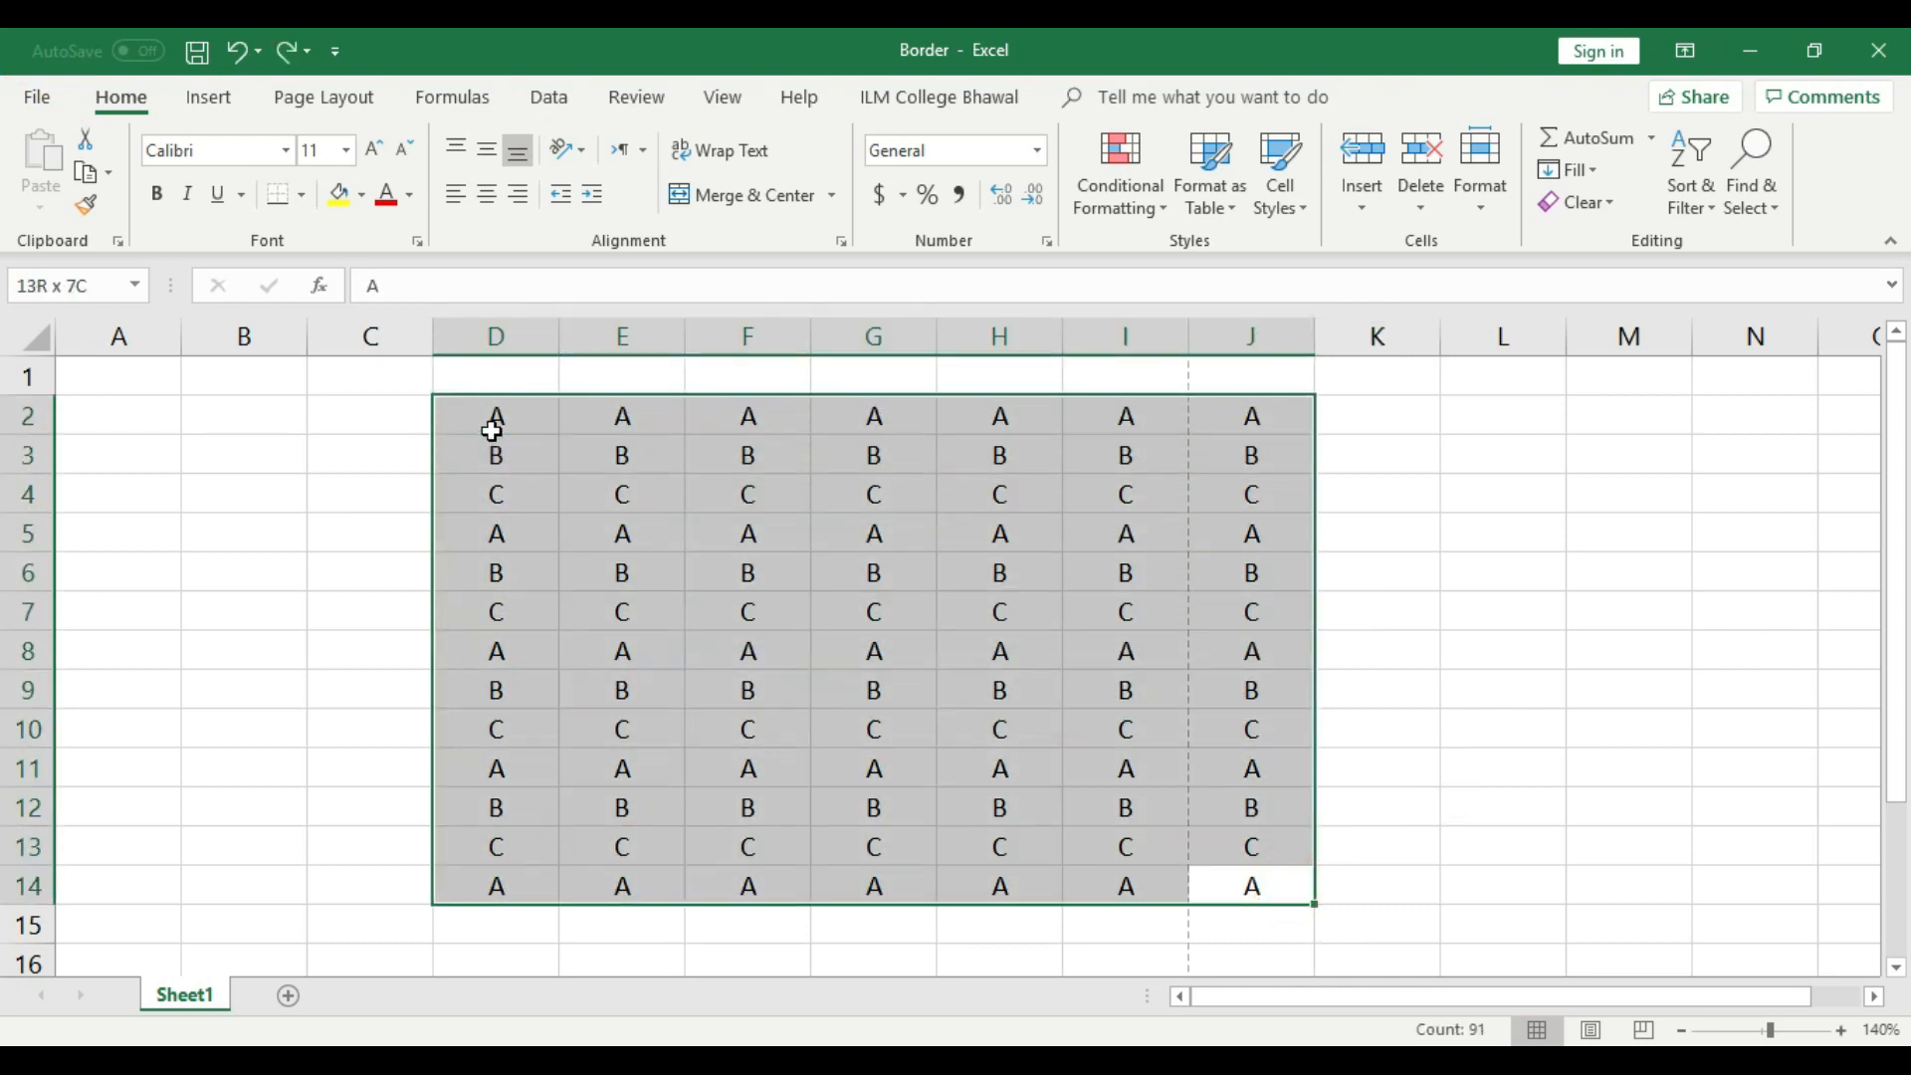
{"action": "left_click", "coordinate": [303, 194]}
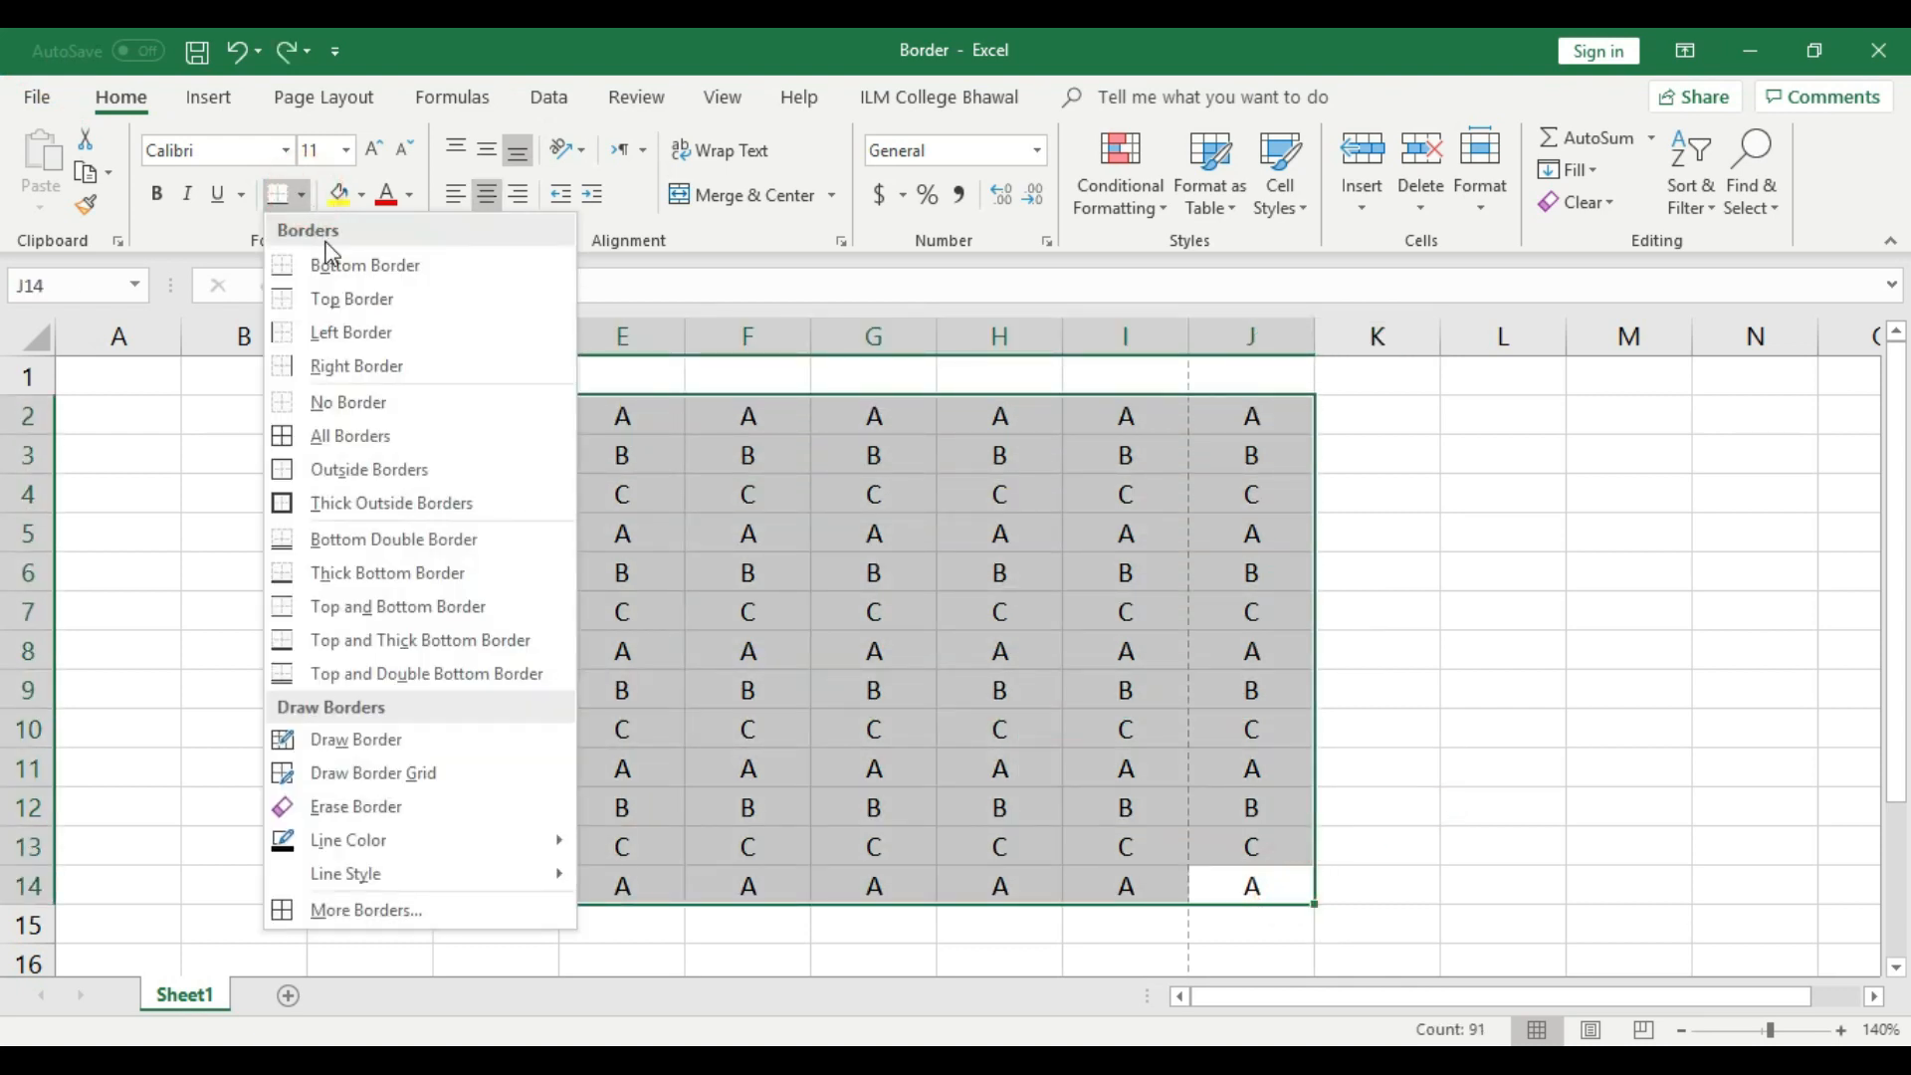
{"action": "left_click", "coordinate": [384, 302]}
{"action": "left_click", "coordinate": [1384, 613]}
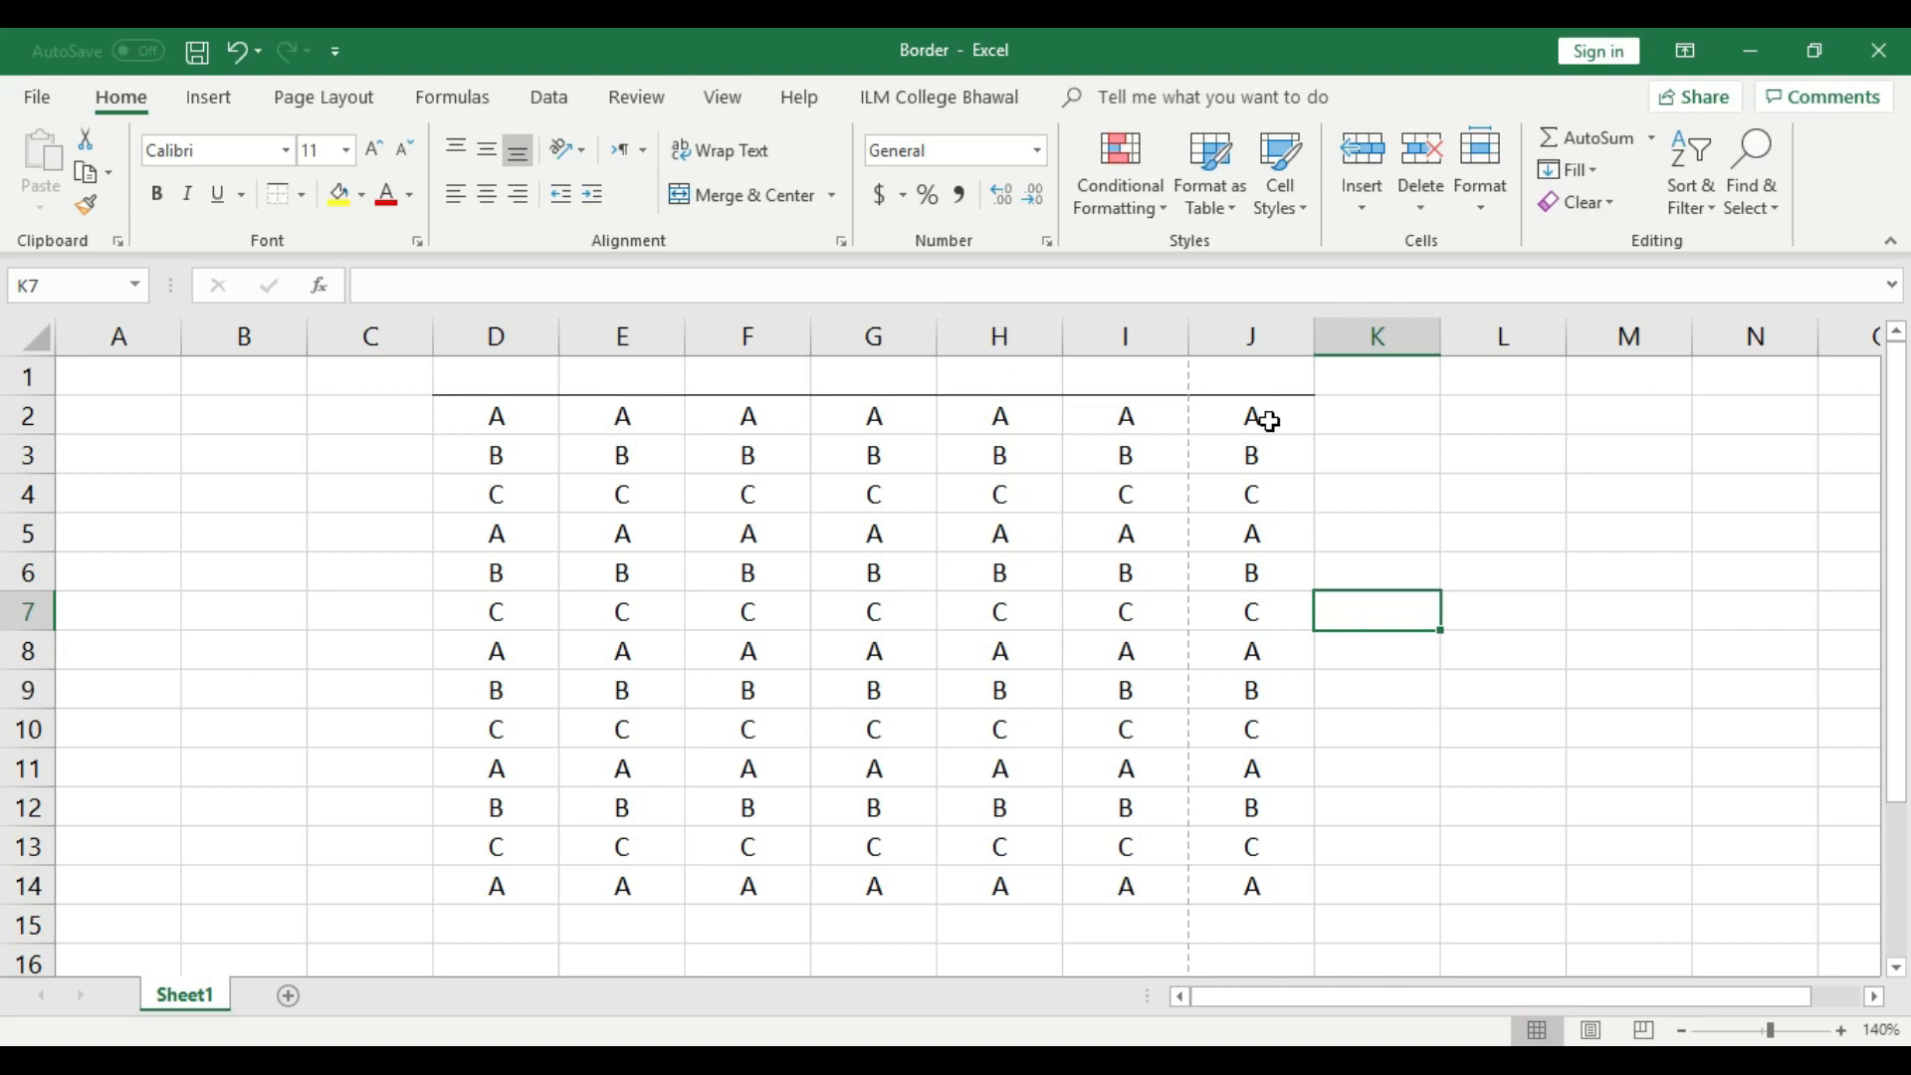
- Check the table's top border in the print preview, and undo that border back on the sheet
{"action": "key", "text": "ctrl+p"}
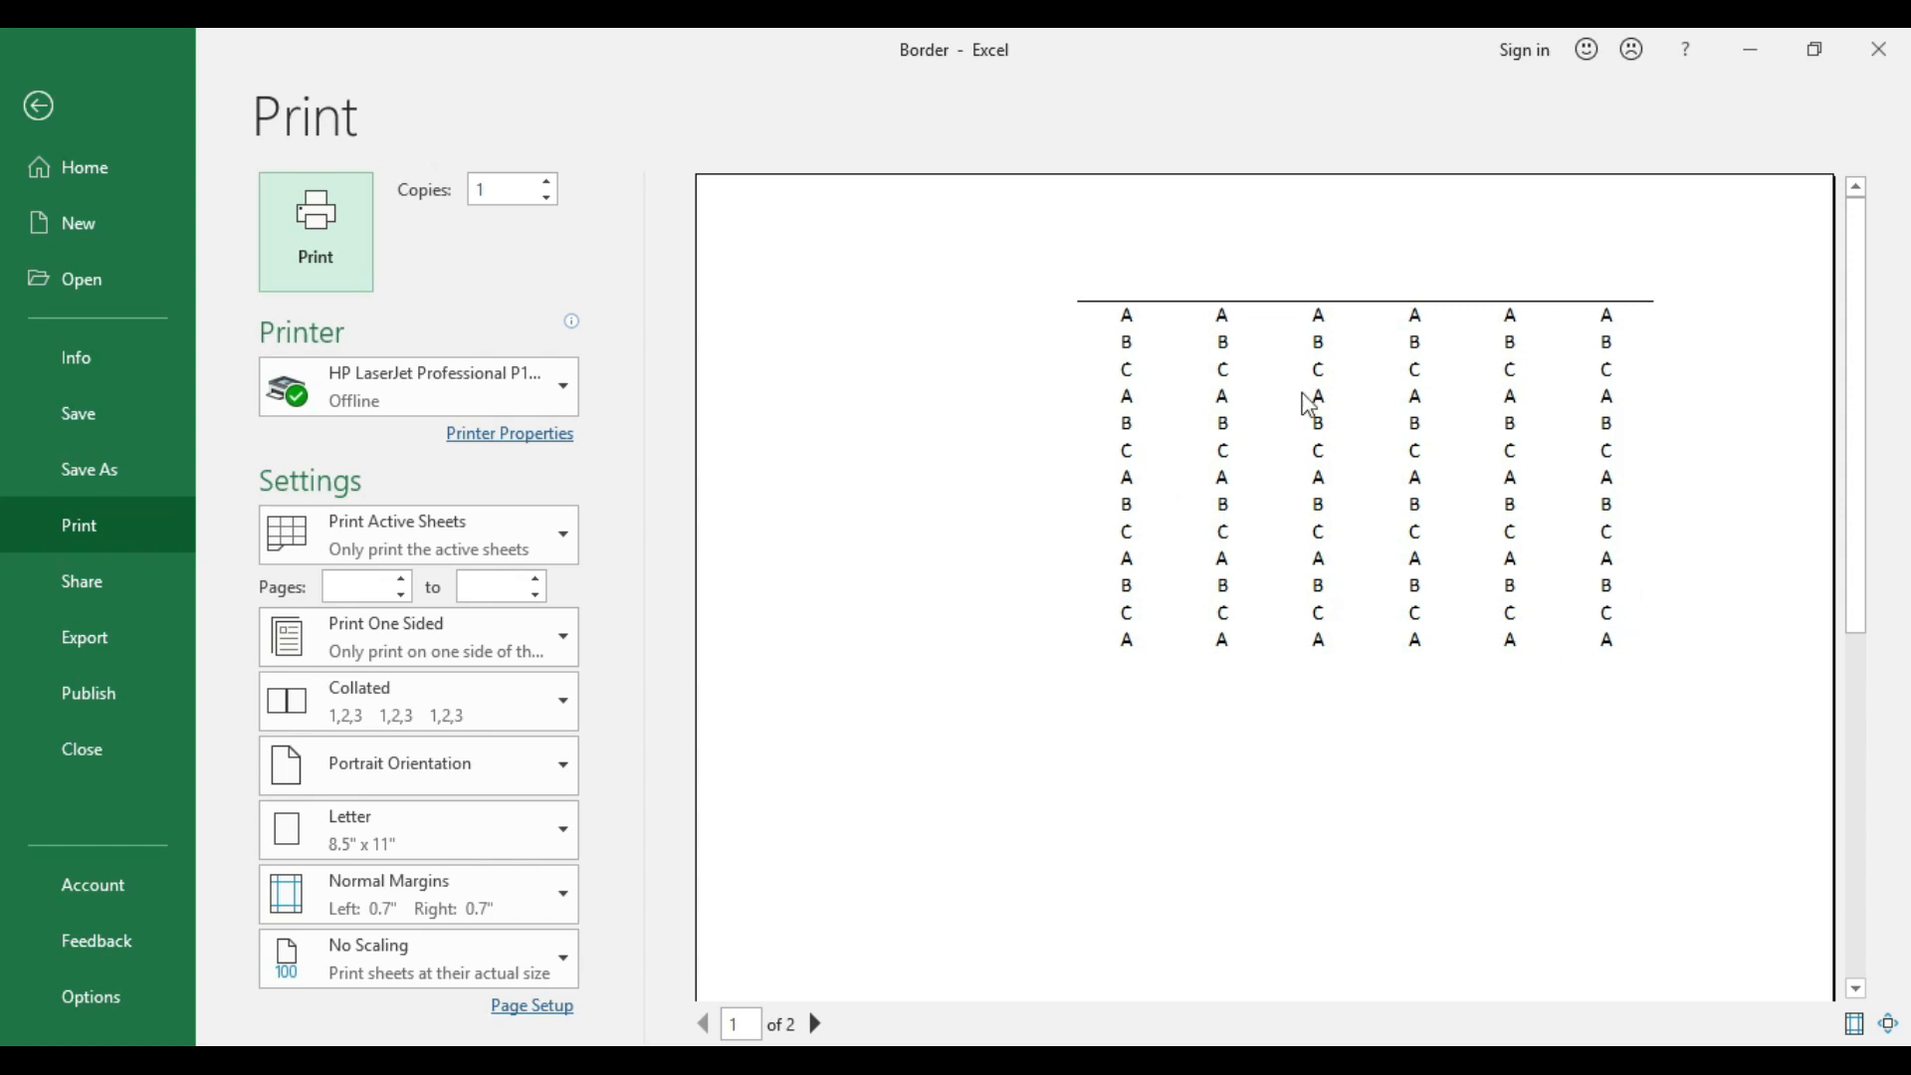
{"action": "left_click", "coordinate": [38, 107]}
{"action": "left_click", "coordinate": [852, 506]}
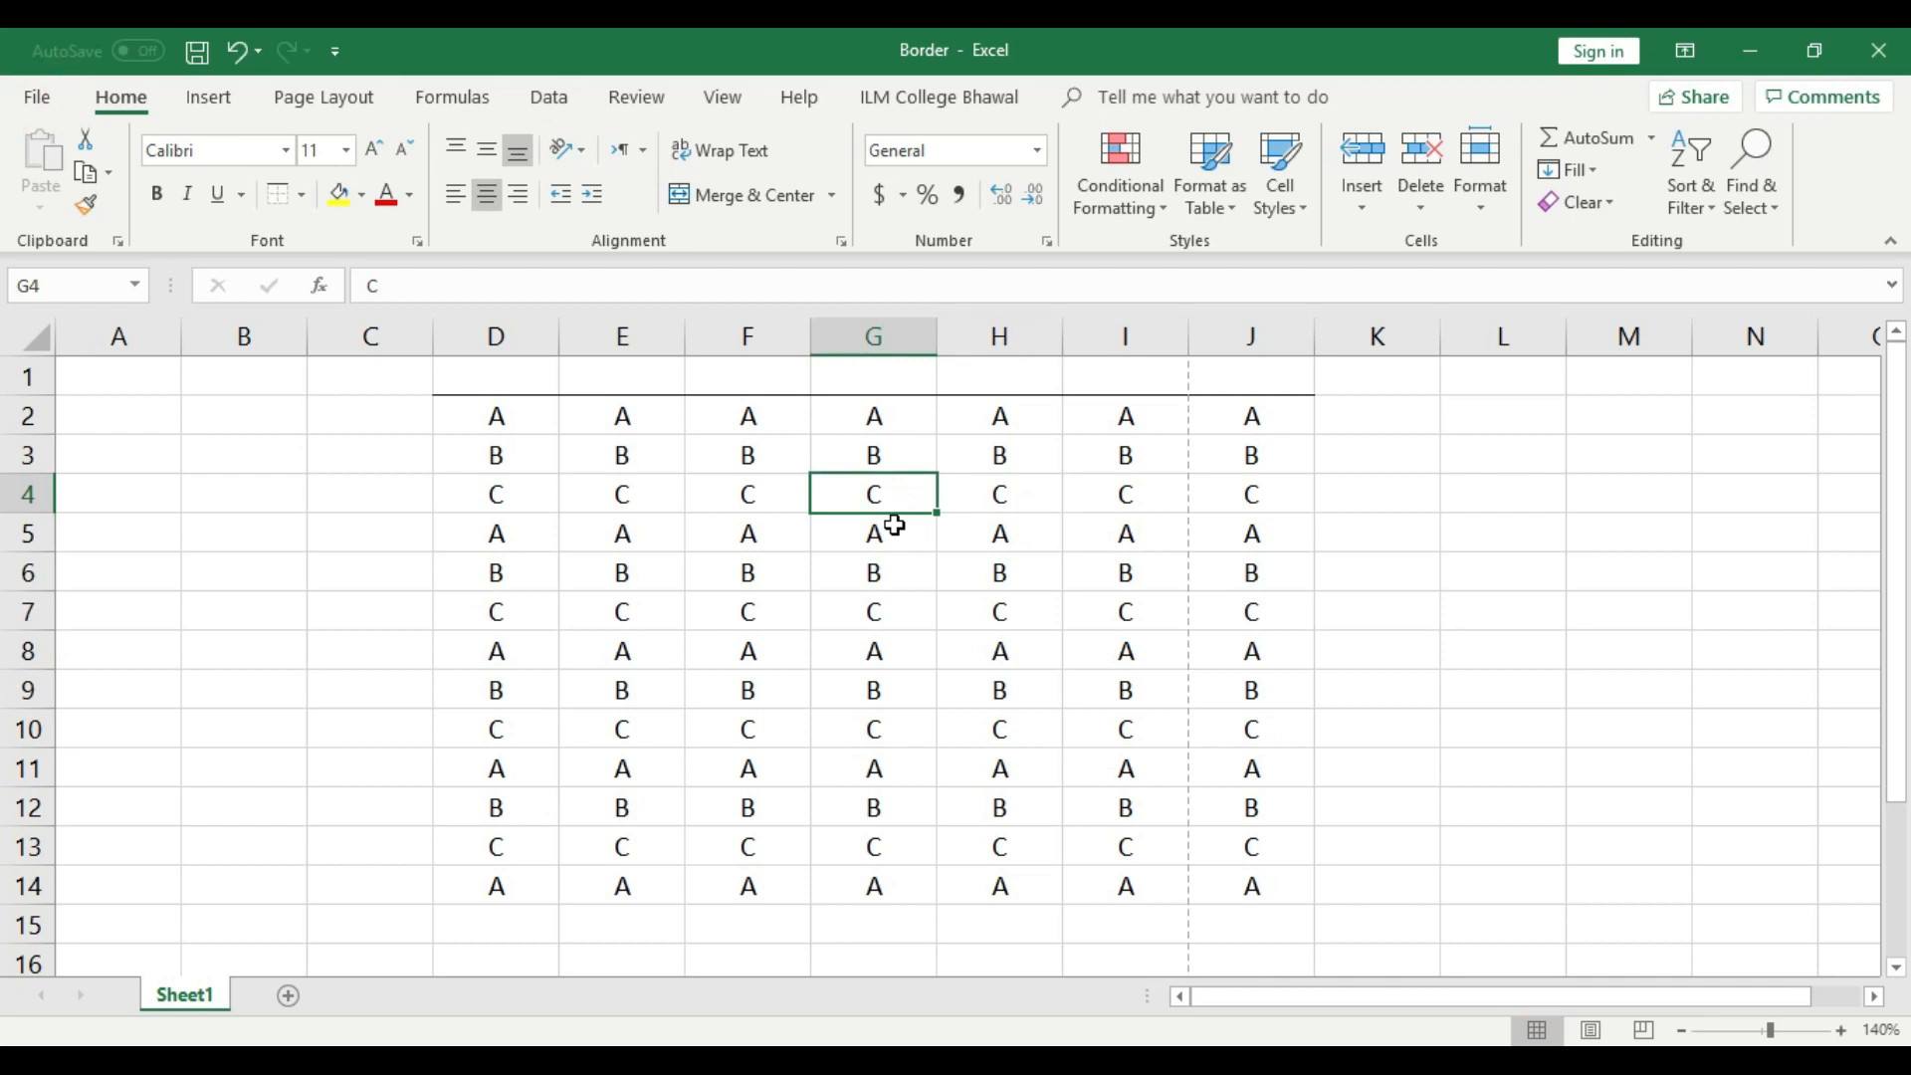
{"action": "key", "text": "ctrl+z"}
{"action": "left_click", "coordinate": [1603, 627]}
- Apply a left border to the range D2:J14
{"action": "left_click_drag", "start_coordinate": [1290, 885], "coordinate": [494, 418]}
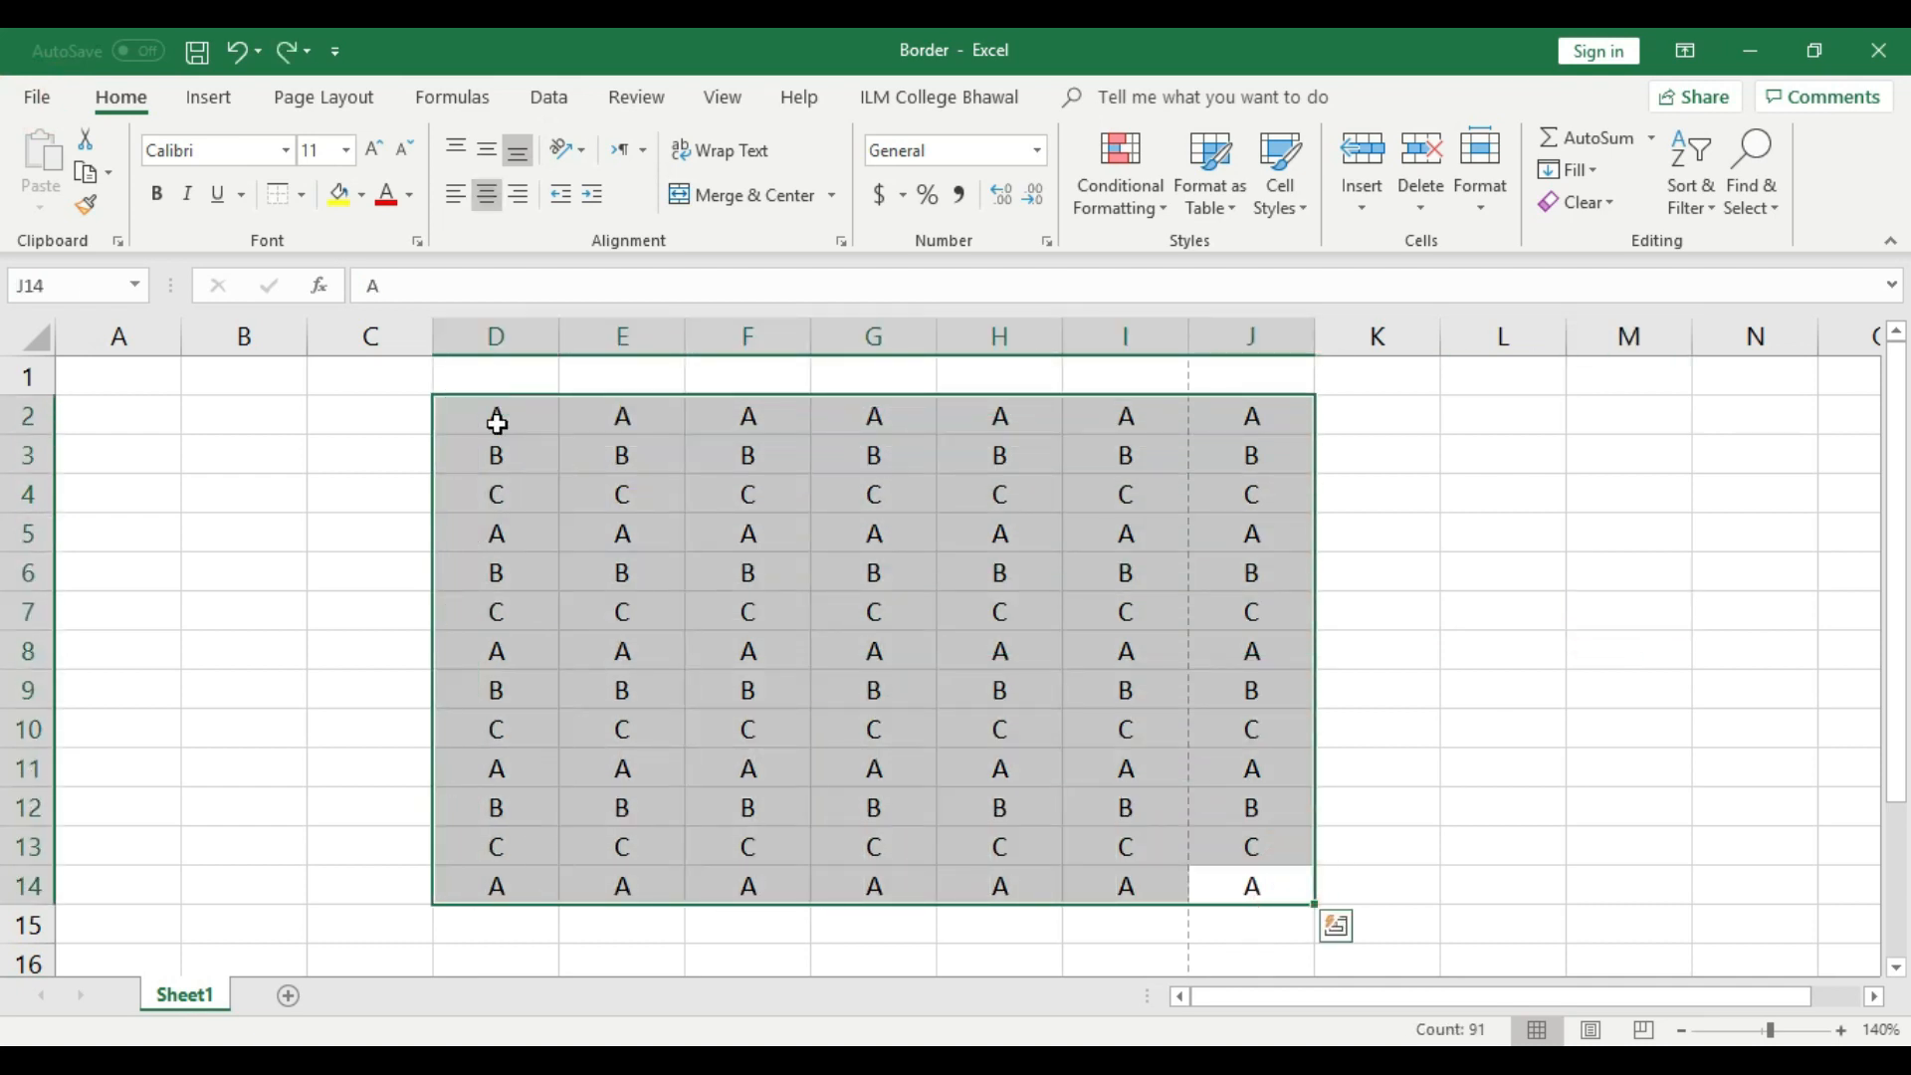
{"action": "left_click", "coordinate": [302, 196]}
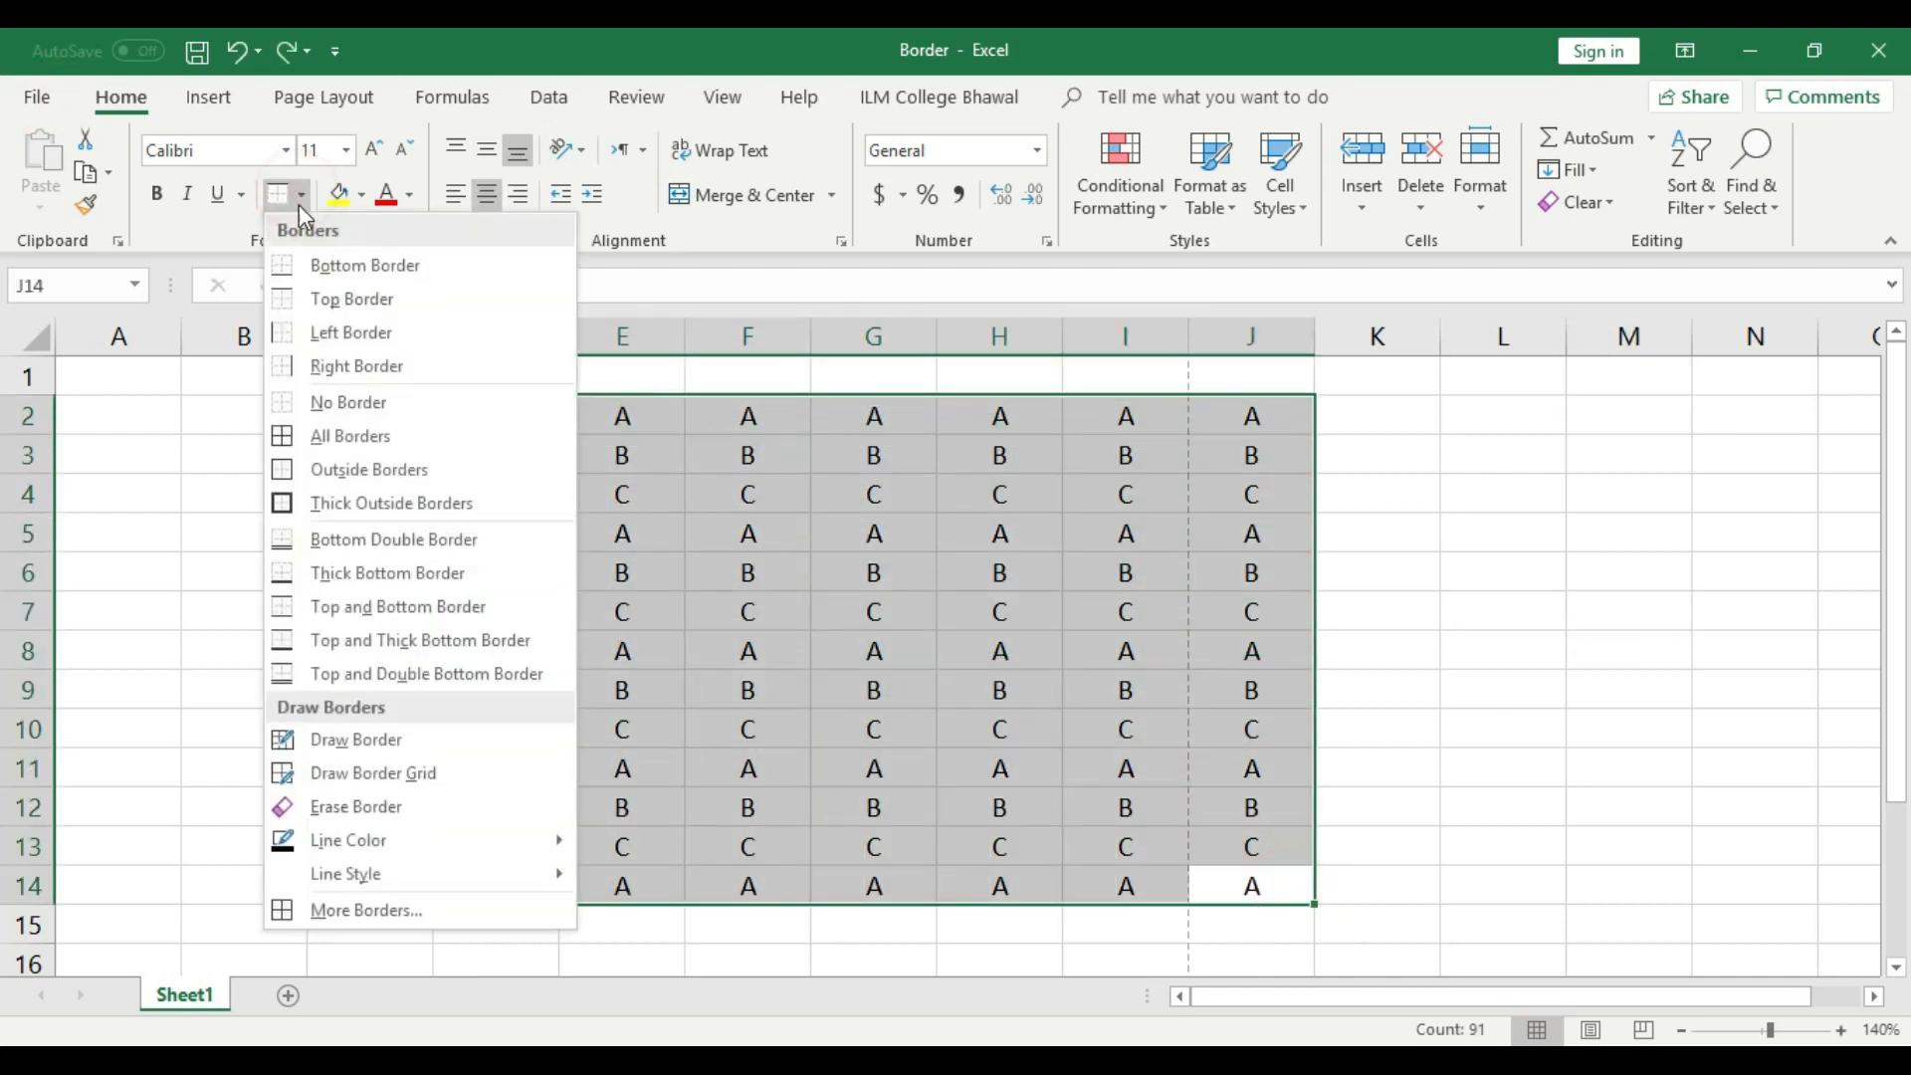
{"action": "left_click", "coordinate": [352, 334]}
{"action": "left_click", "coordinate": [623, 571]}
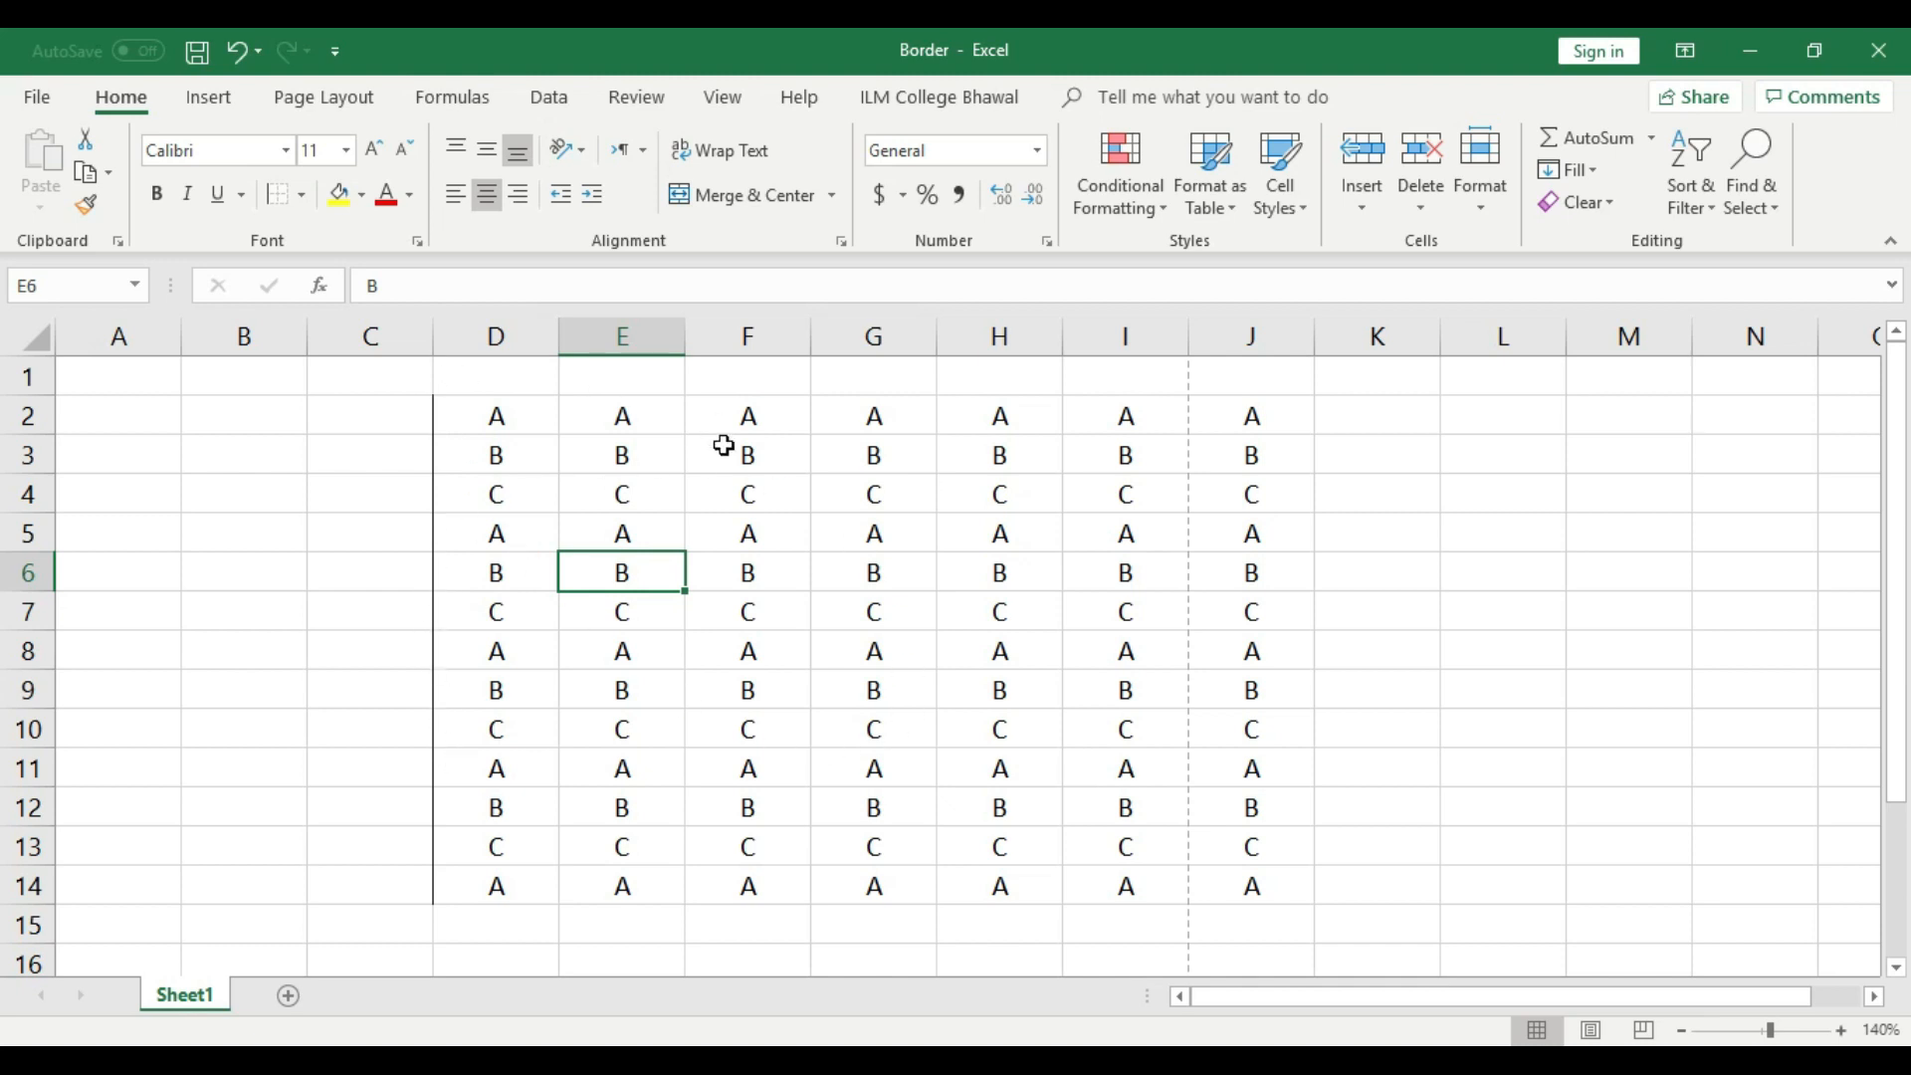
- Check the table's left border in the print preview, and undo that border back on the sheet
{"action": "key", "text": "ctrl+p"}
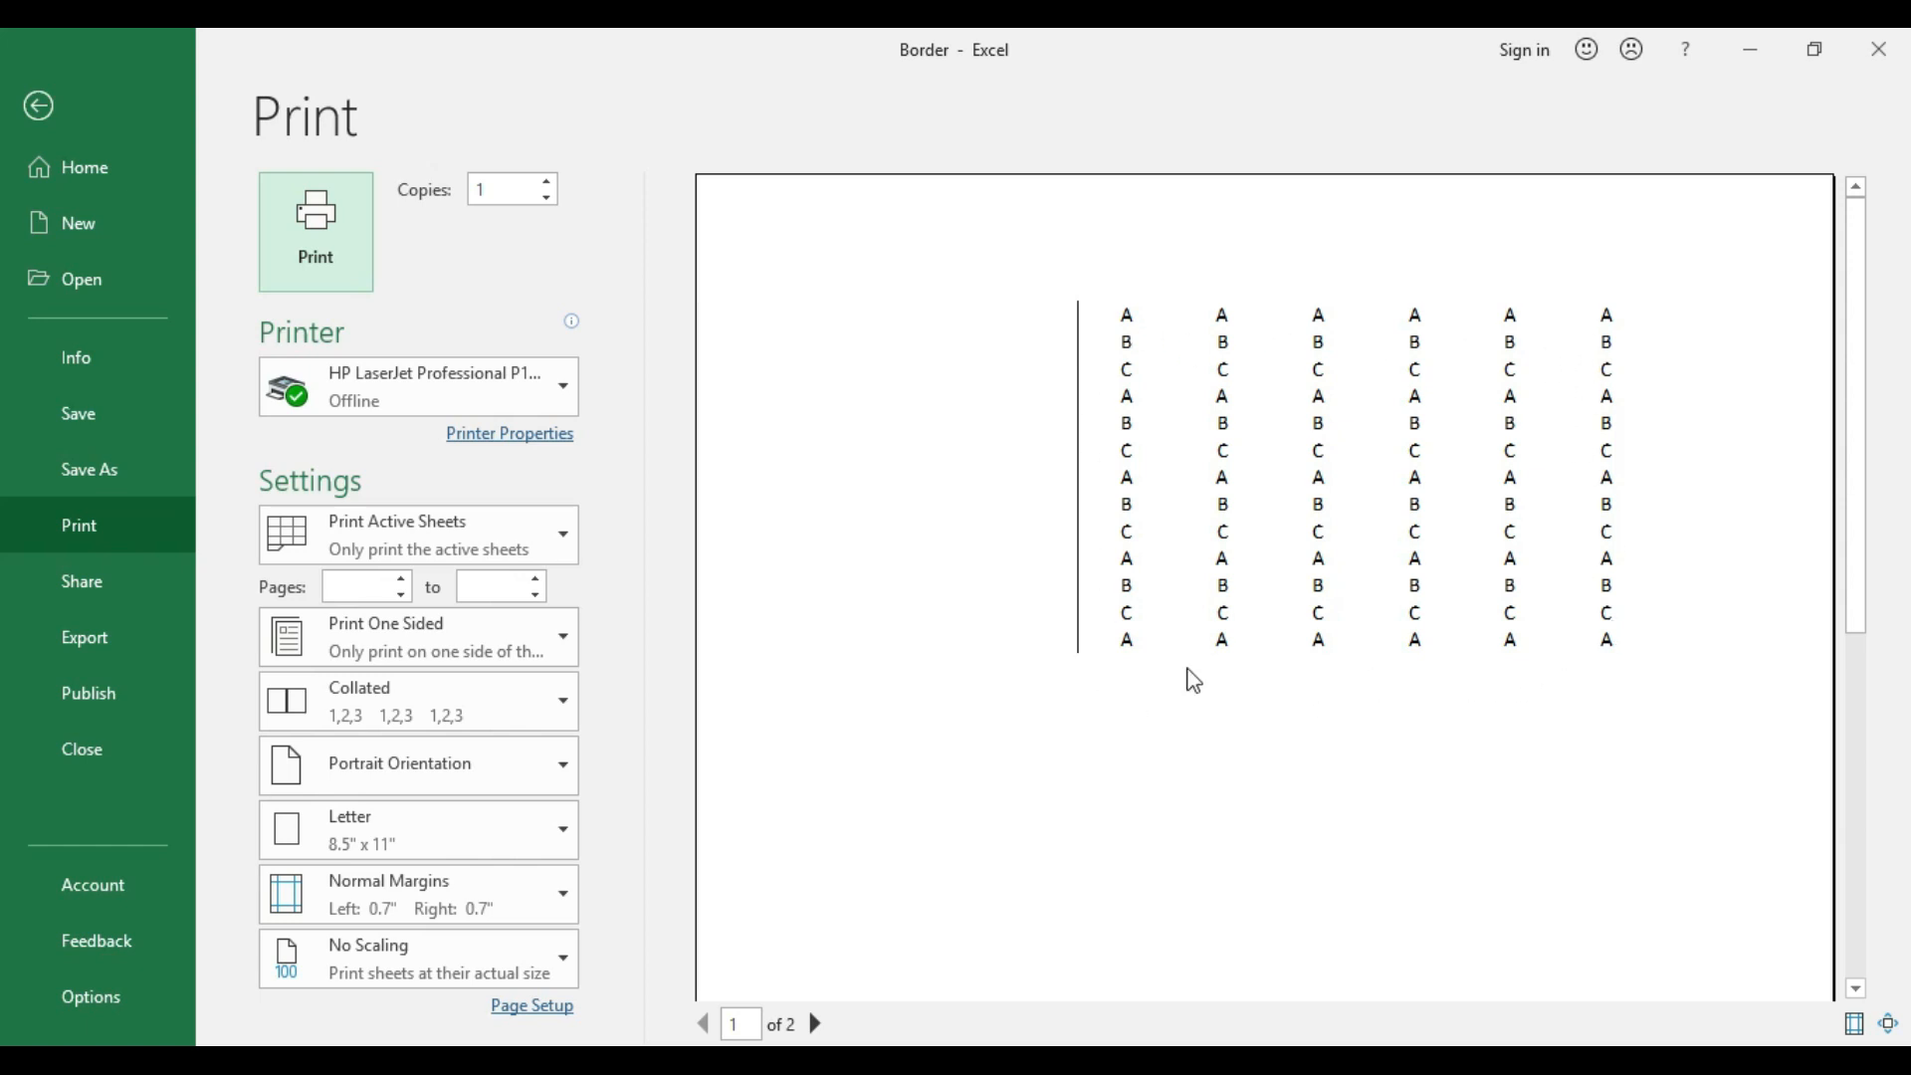
{"action": "left_click", "coordinate": [39, 108]}
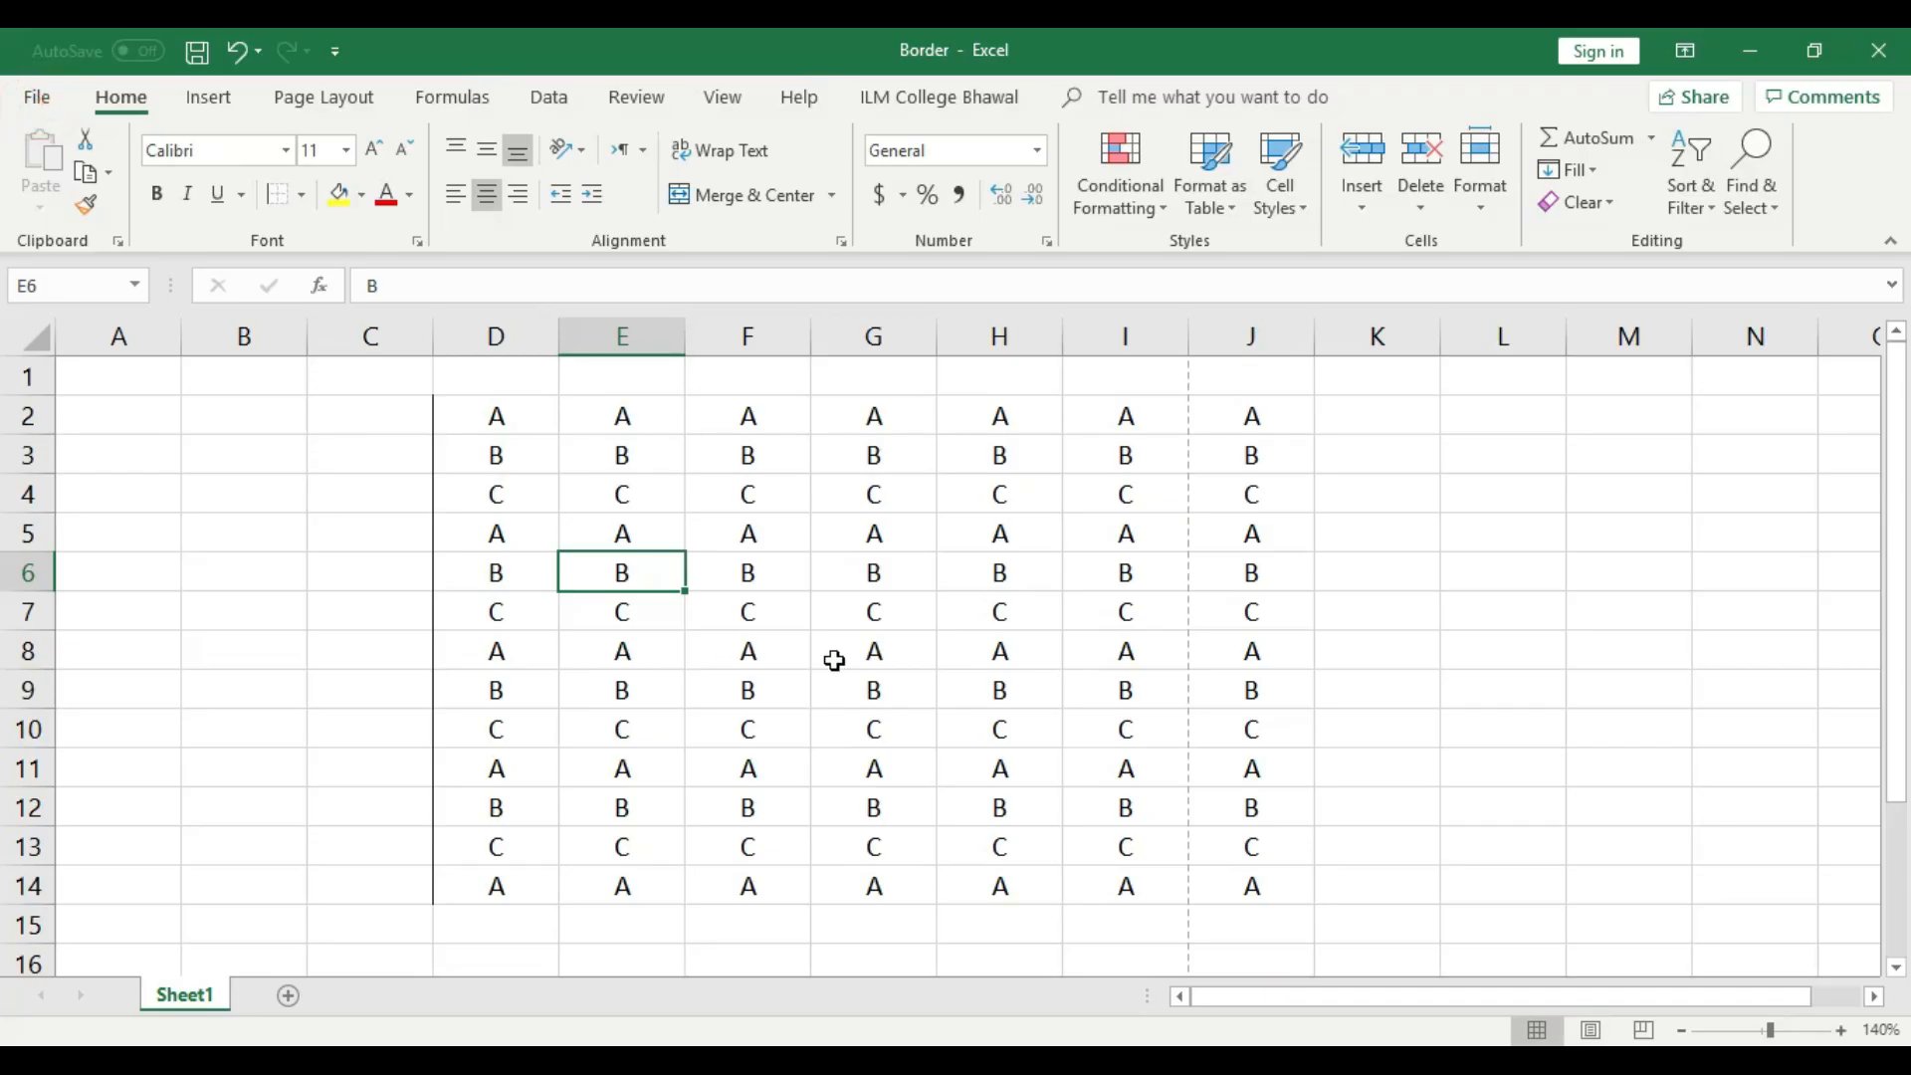
{"action": "key", "text": "ctrl+z"}
{"action": "left_click", "coordinate": [1513, 724]}
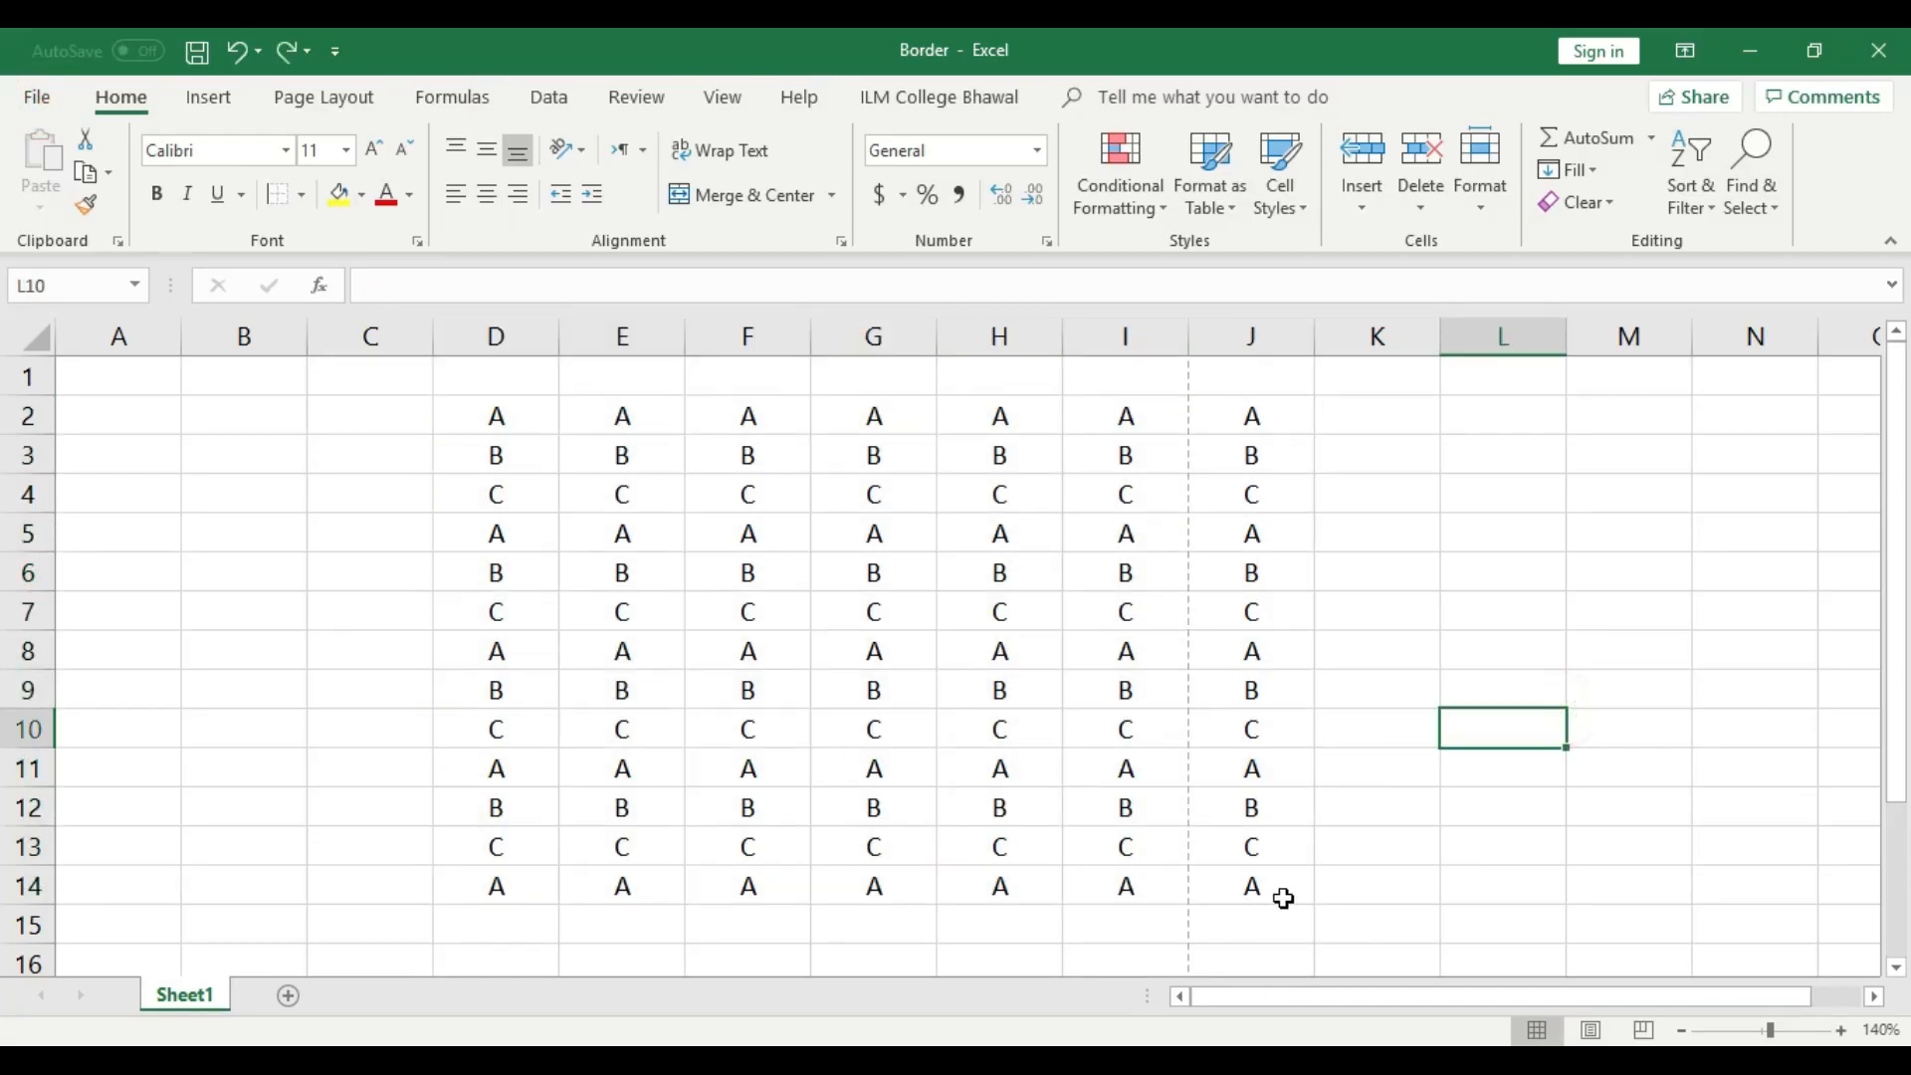
- Apply a right border to the range D2:J14
{"action": "left_click", "coordinate": [1244, 884]}
{"action": "left_click_drag", "start_coordinate": [1245, 884], "coordinate": [491, 439]}
{"action": "left_click", "coordinate": [300, 194]}
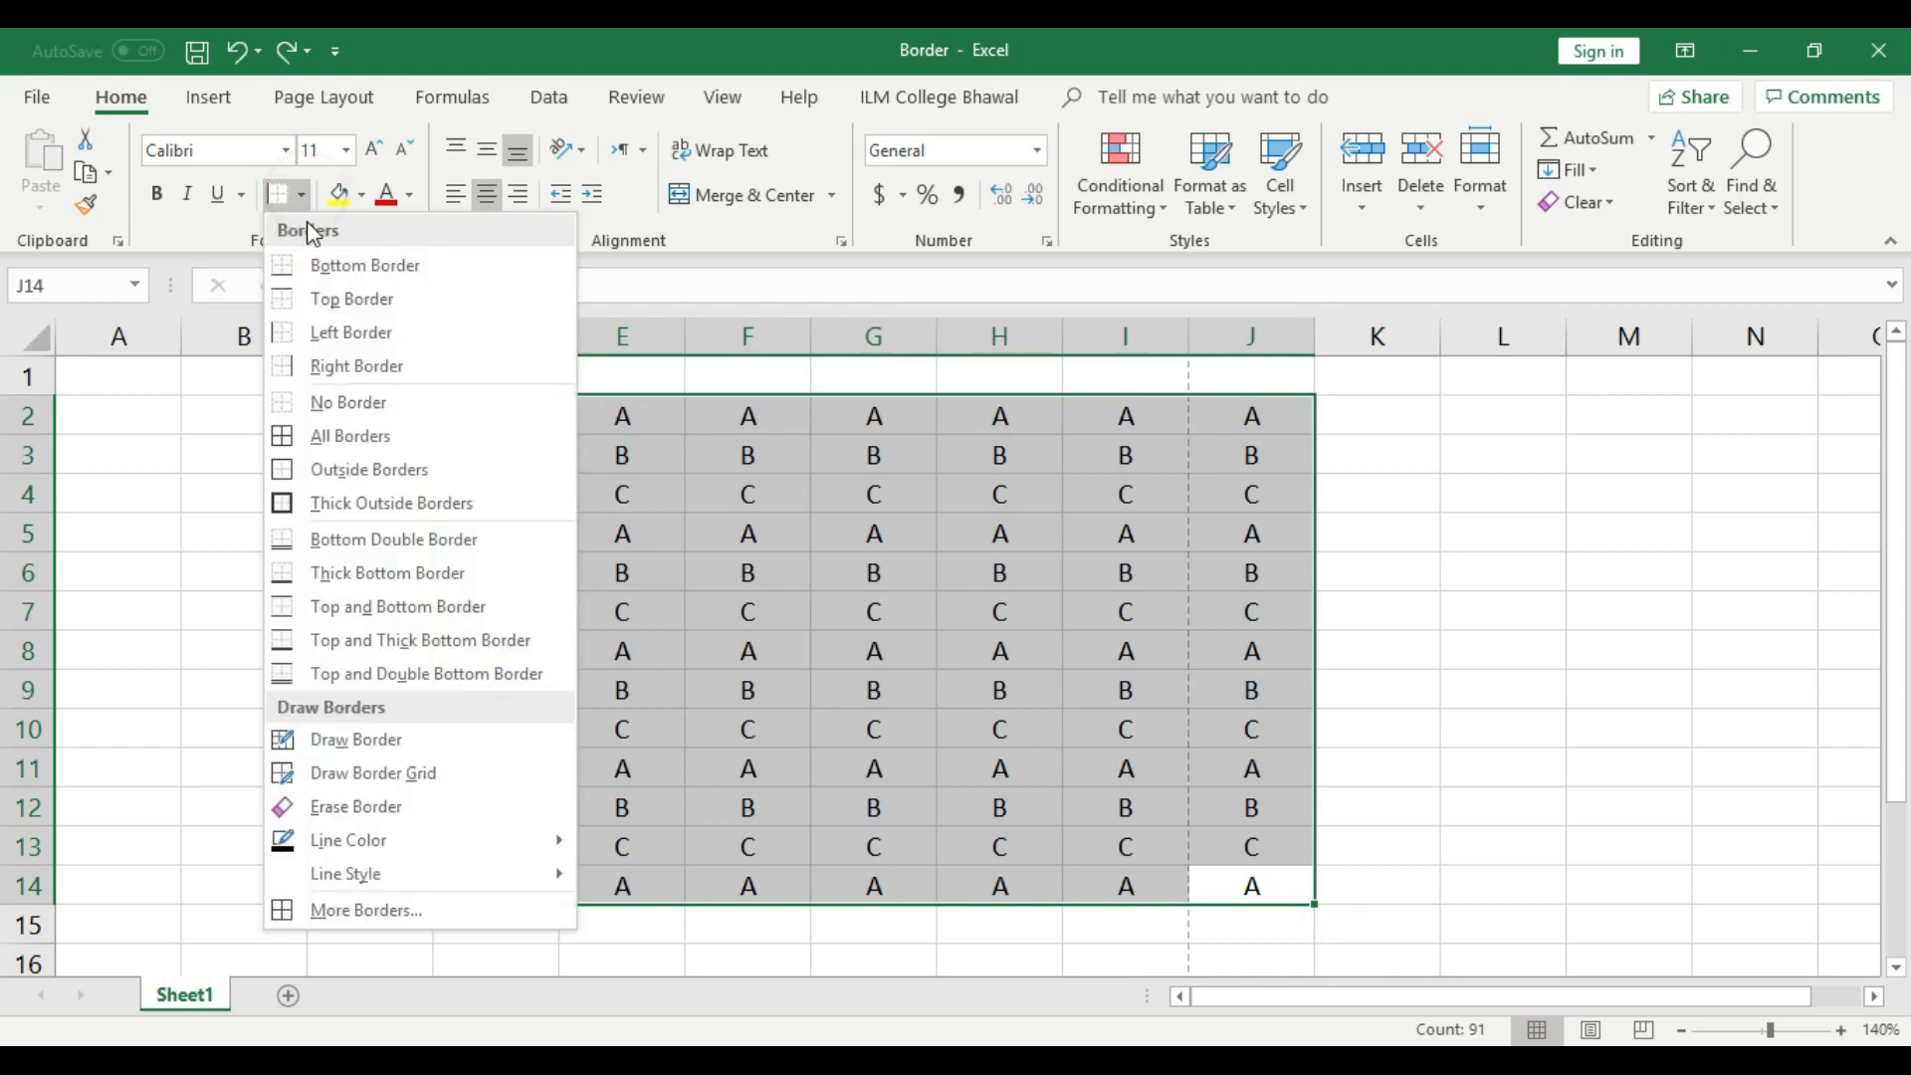
{"action": "left_click", "coordinate": [338, 365]}
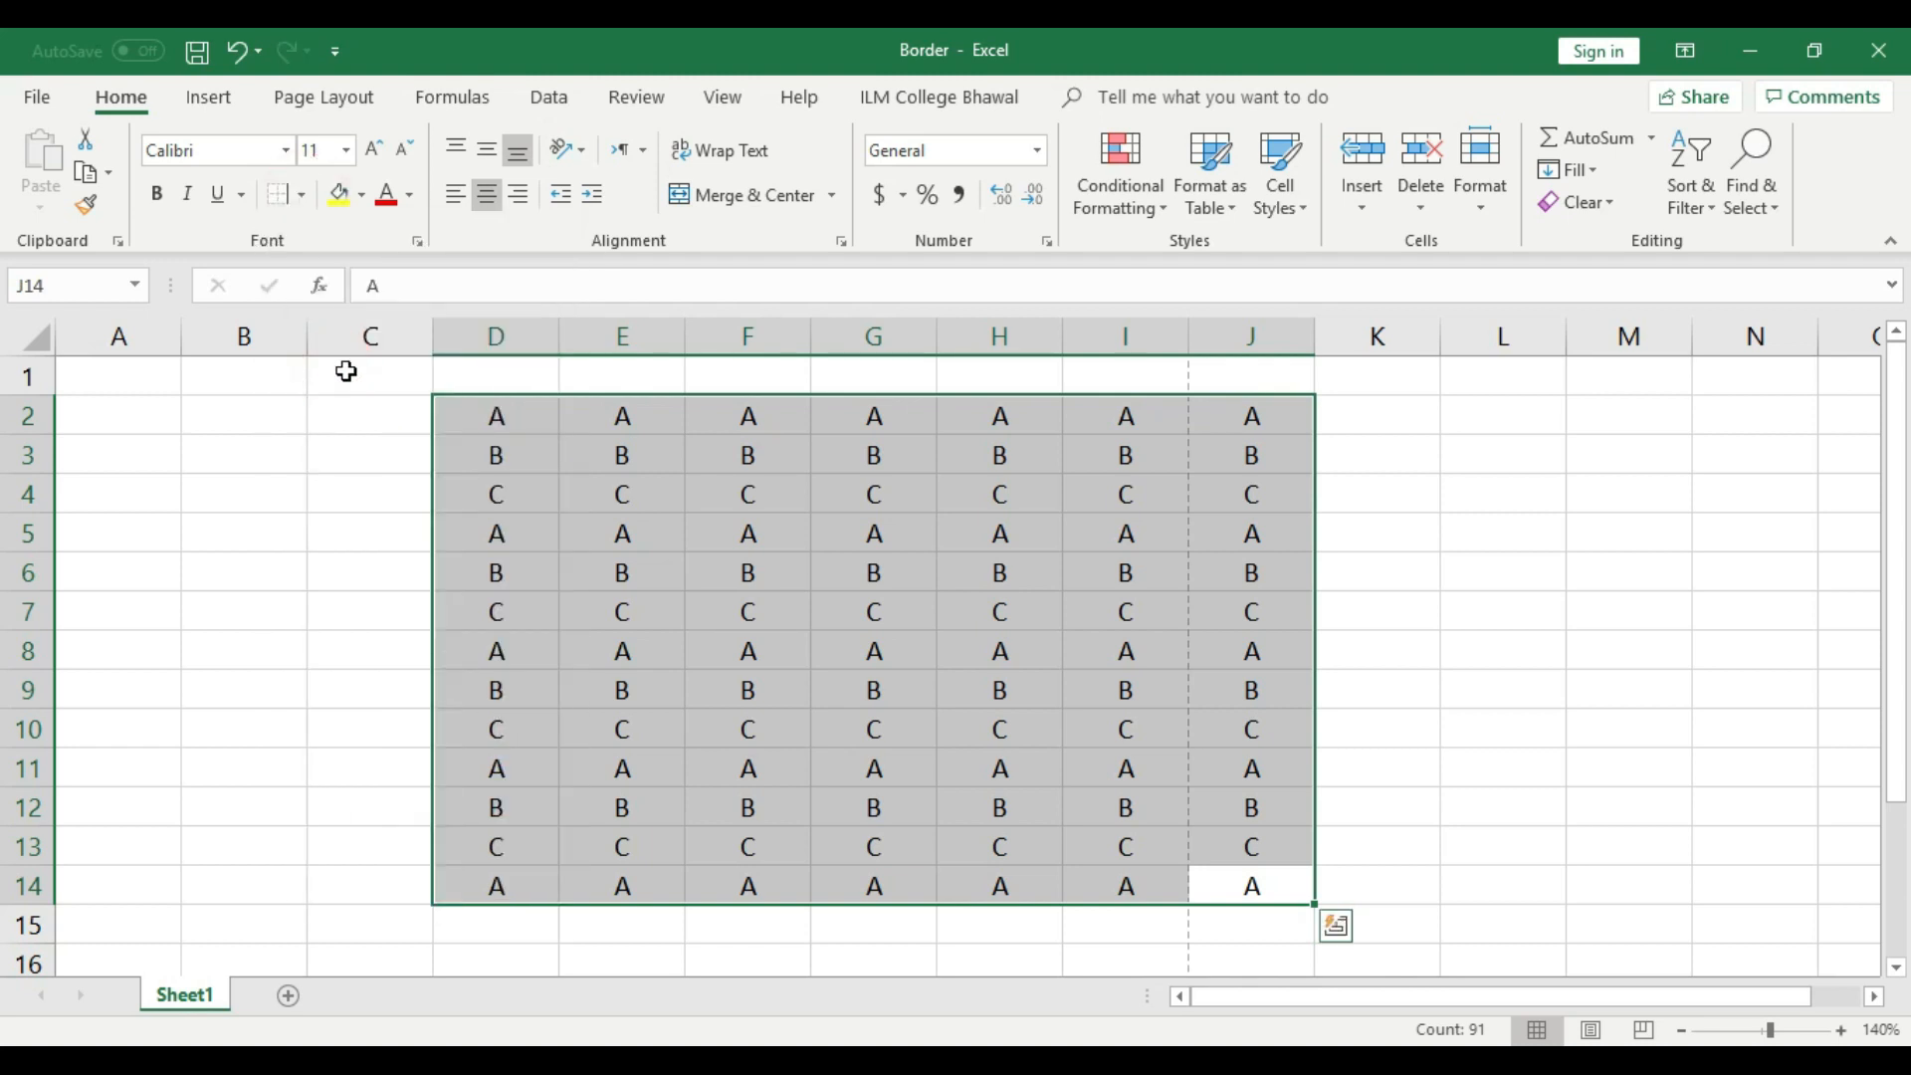
{"action": "left_click", "coordinate": [1544, 677]}
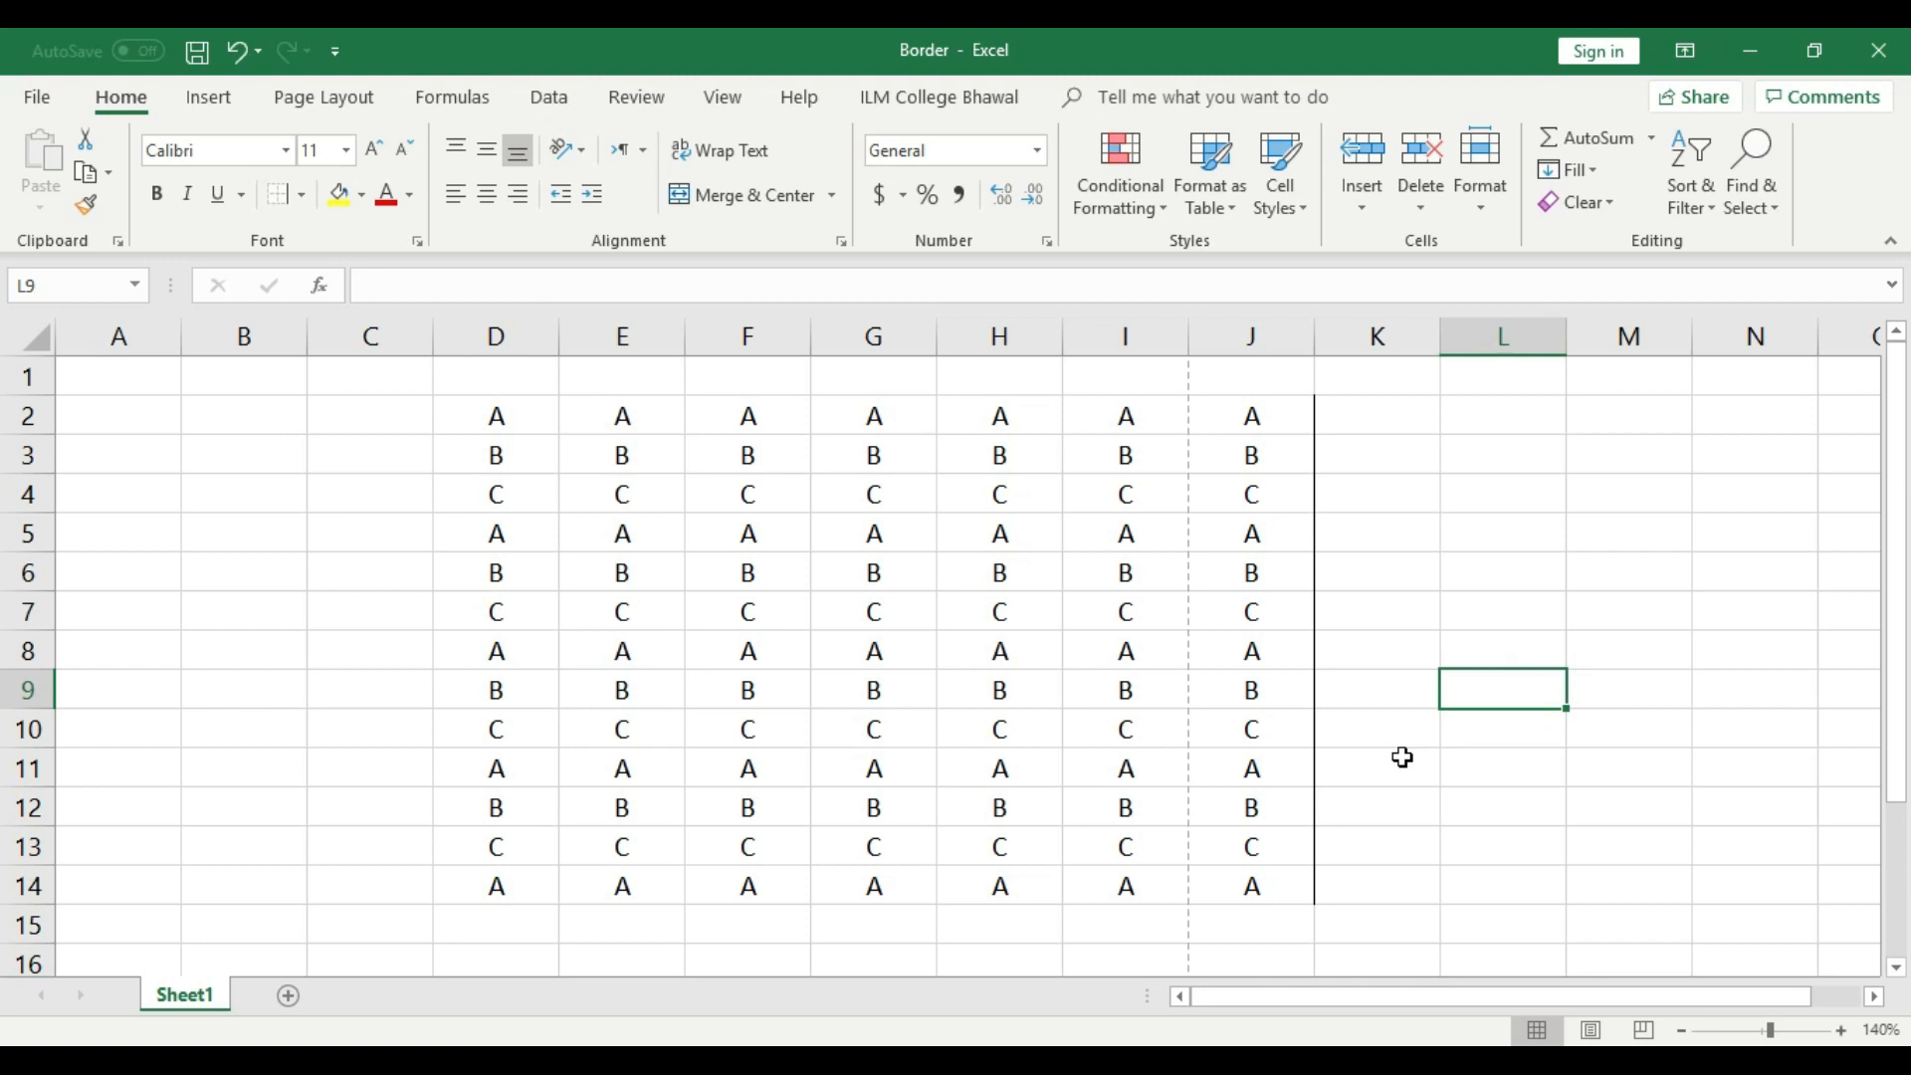
- Check the print preview for the table's right border, and return to the sheet
{"action": "key", "text": "ctrl+p"}
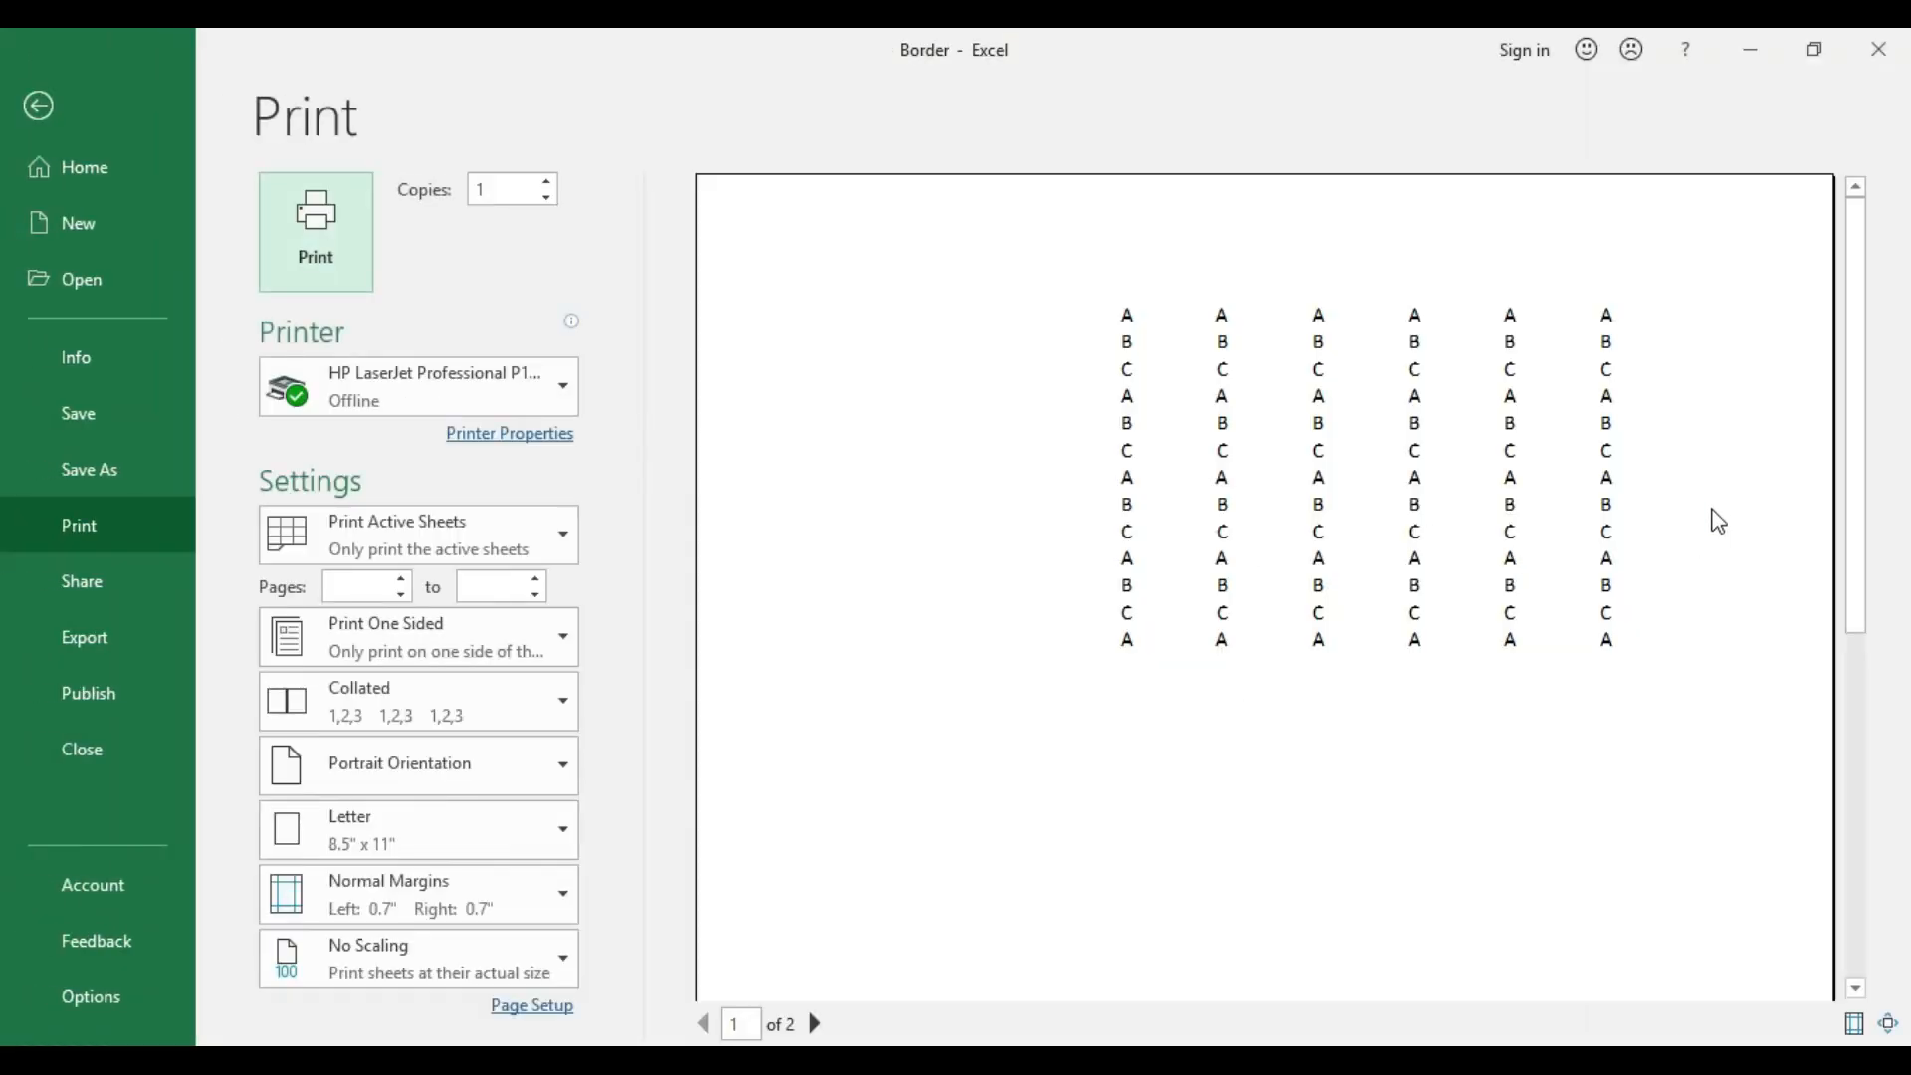
{"action": "left_click", "coordinate": [39, 106]}
{"action": "left_click", "coordinate": [1354, 570]}
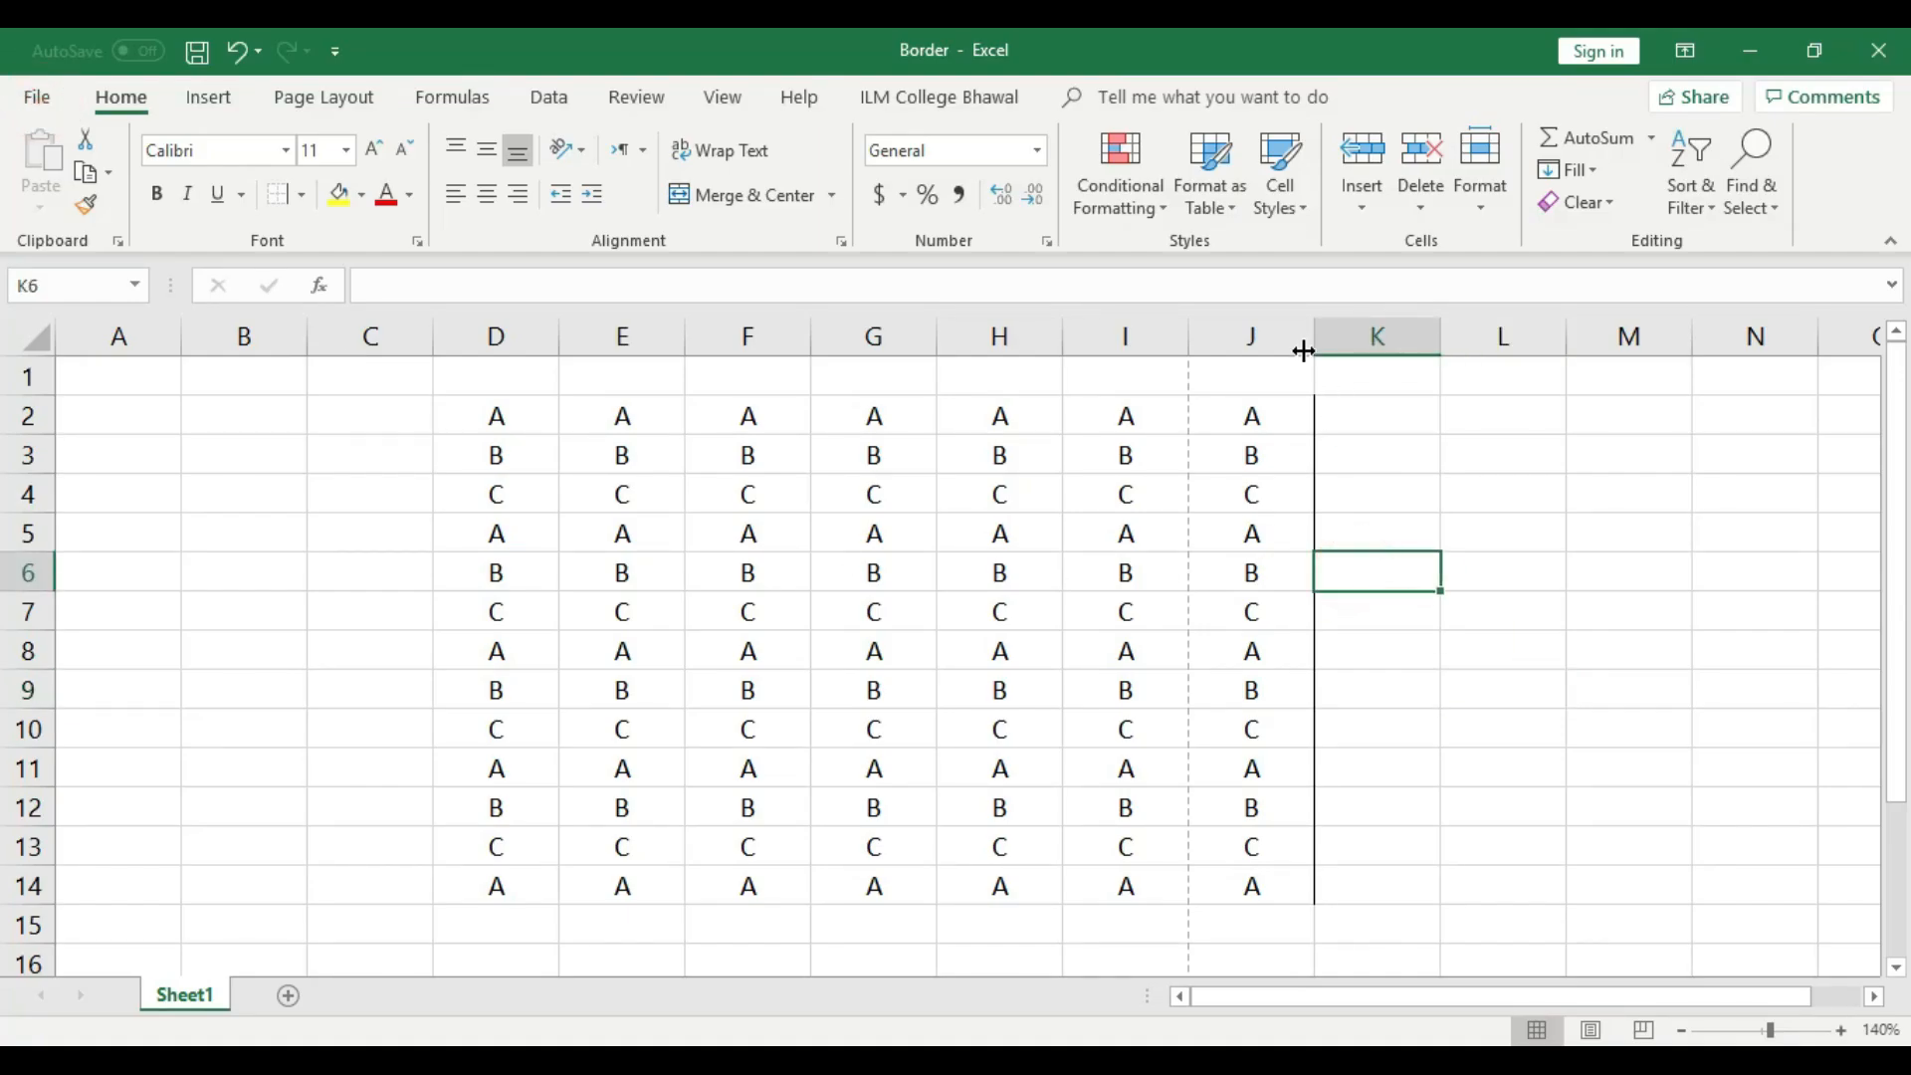
- Try narrowing column J so the right border fits on the previewed page, and undo the width change
{"action": "left_click_drag", "start_coordinate": [1306, 332], "coordinate": [1277, 331]}
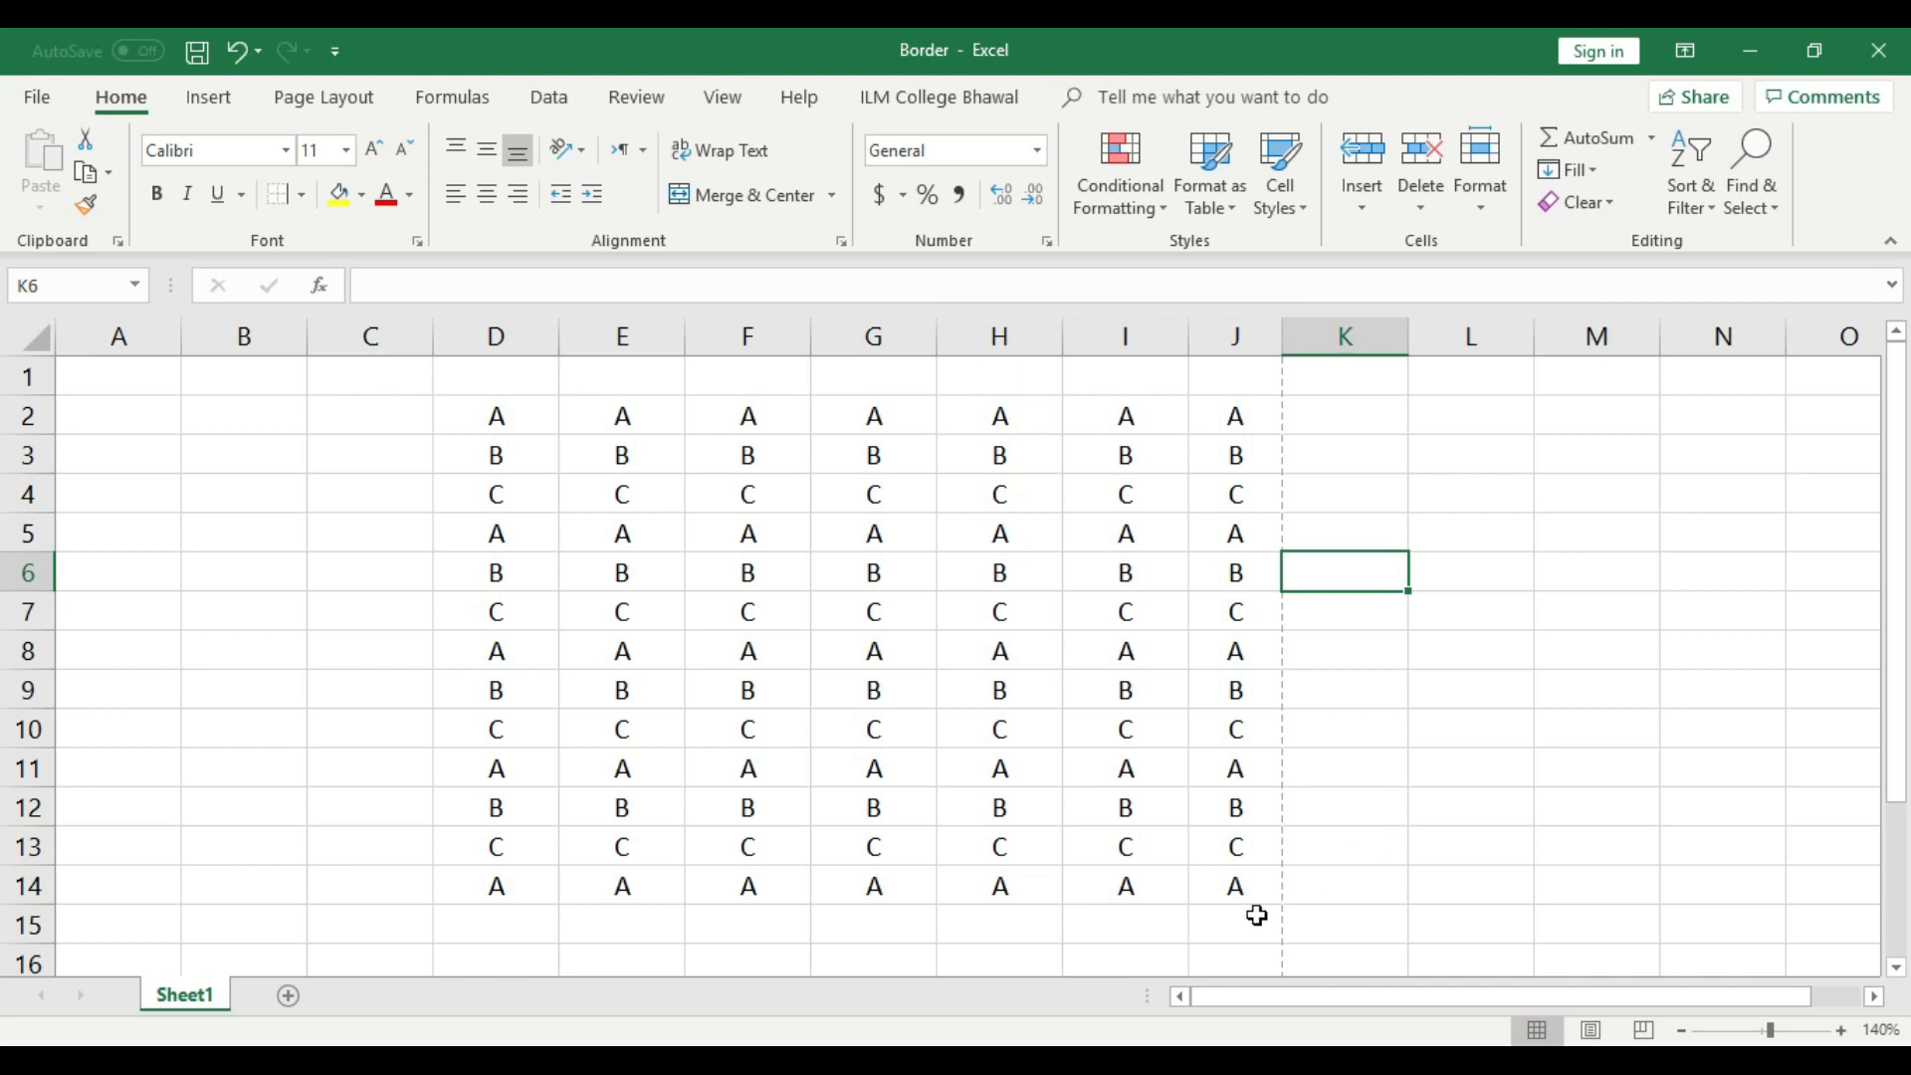
{"action": "key", "text": "ctrl+p"}
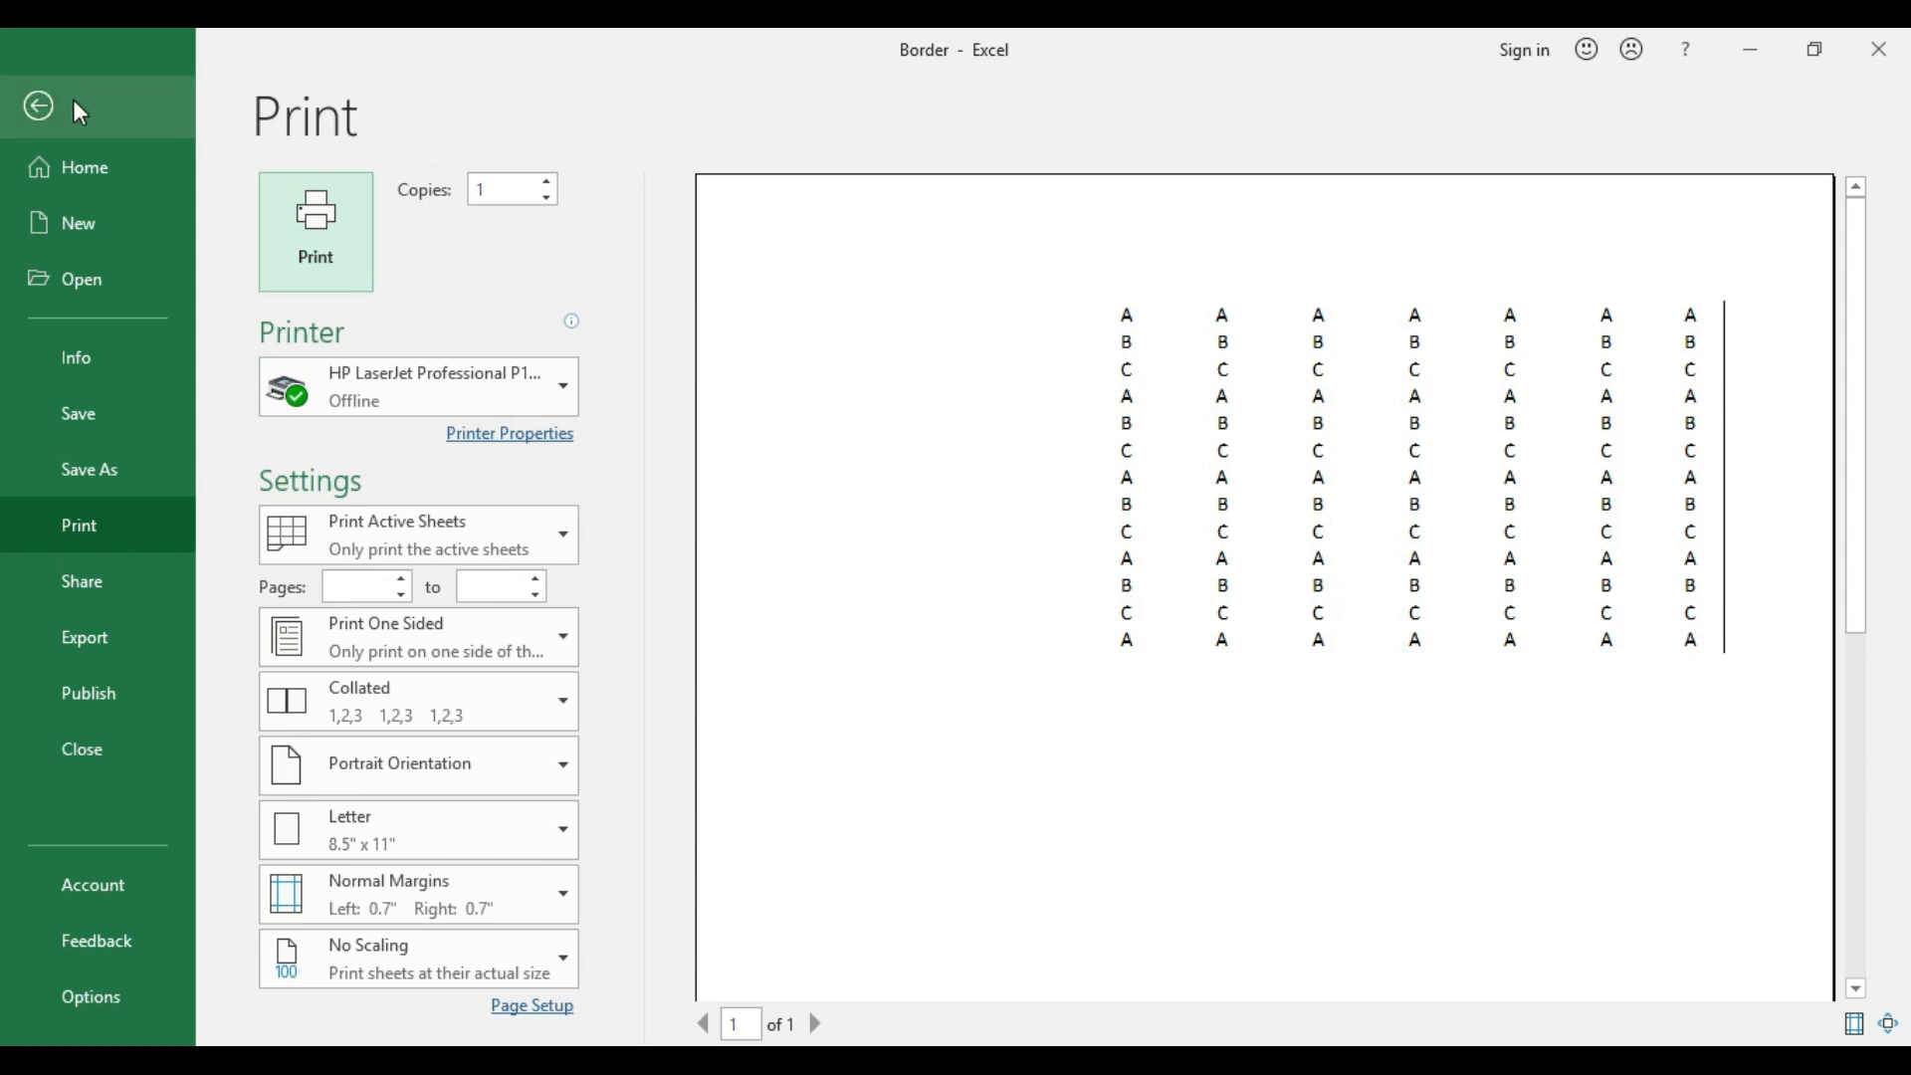
{"action": "left_click", "coordinate": [38, 105]}
{"action": "left_click", "coordinate": [1179, 685]}
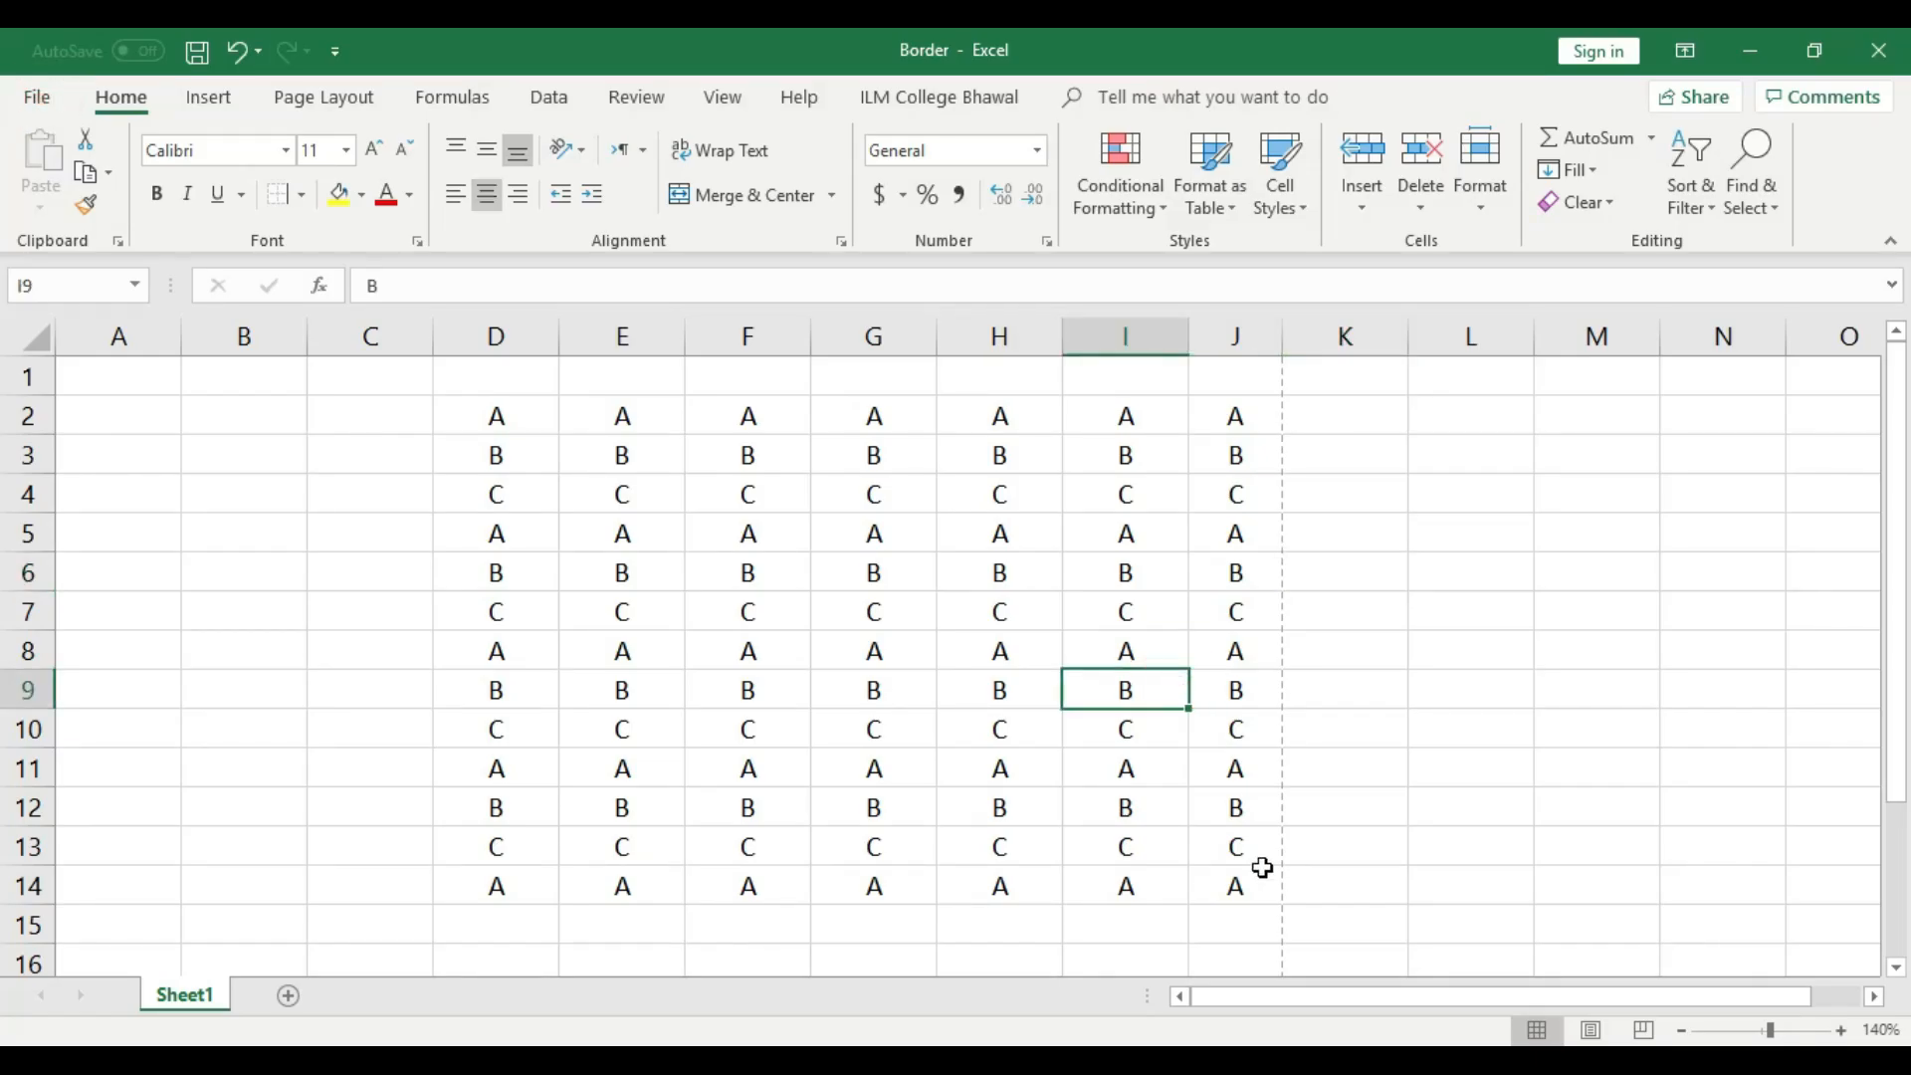
{"action": "key", "text": "ctrl+z"}
- Delete the empty columns B and C so the letter table moves within the page boundary
{"action": "left_click", "coordinate": [1391, 811]}
{"action": "left_click_drag", "start_coordinate": [332, 336], "coordinate": [244, 336]}
{"action": "right_click", "coordinate": [245, 336]}
{"action": "left_click", "coordinate": [316, 559]}
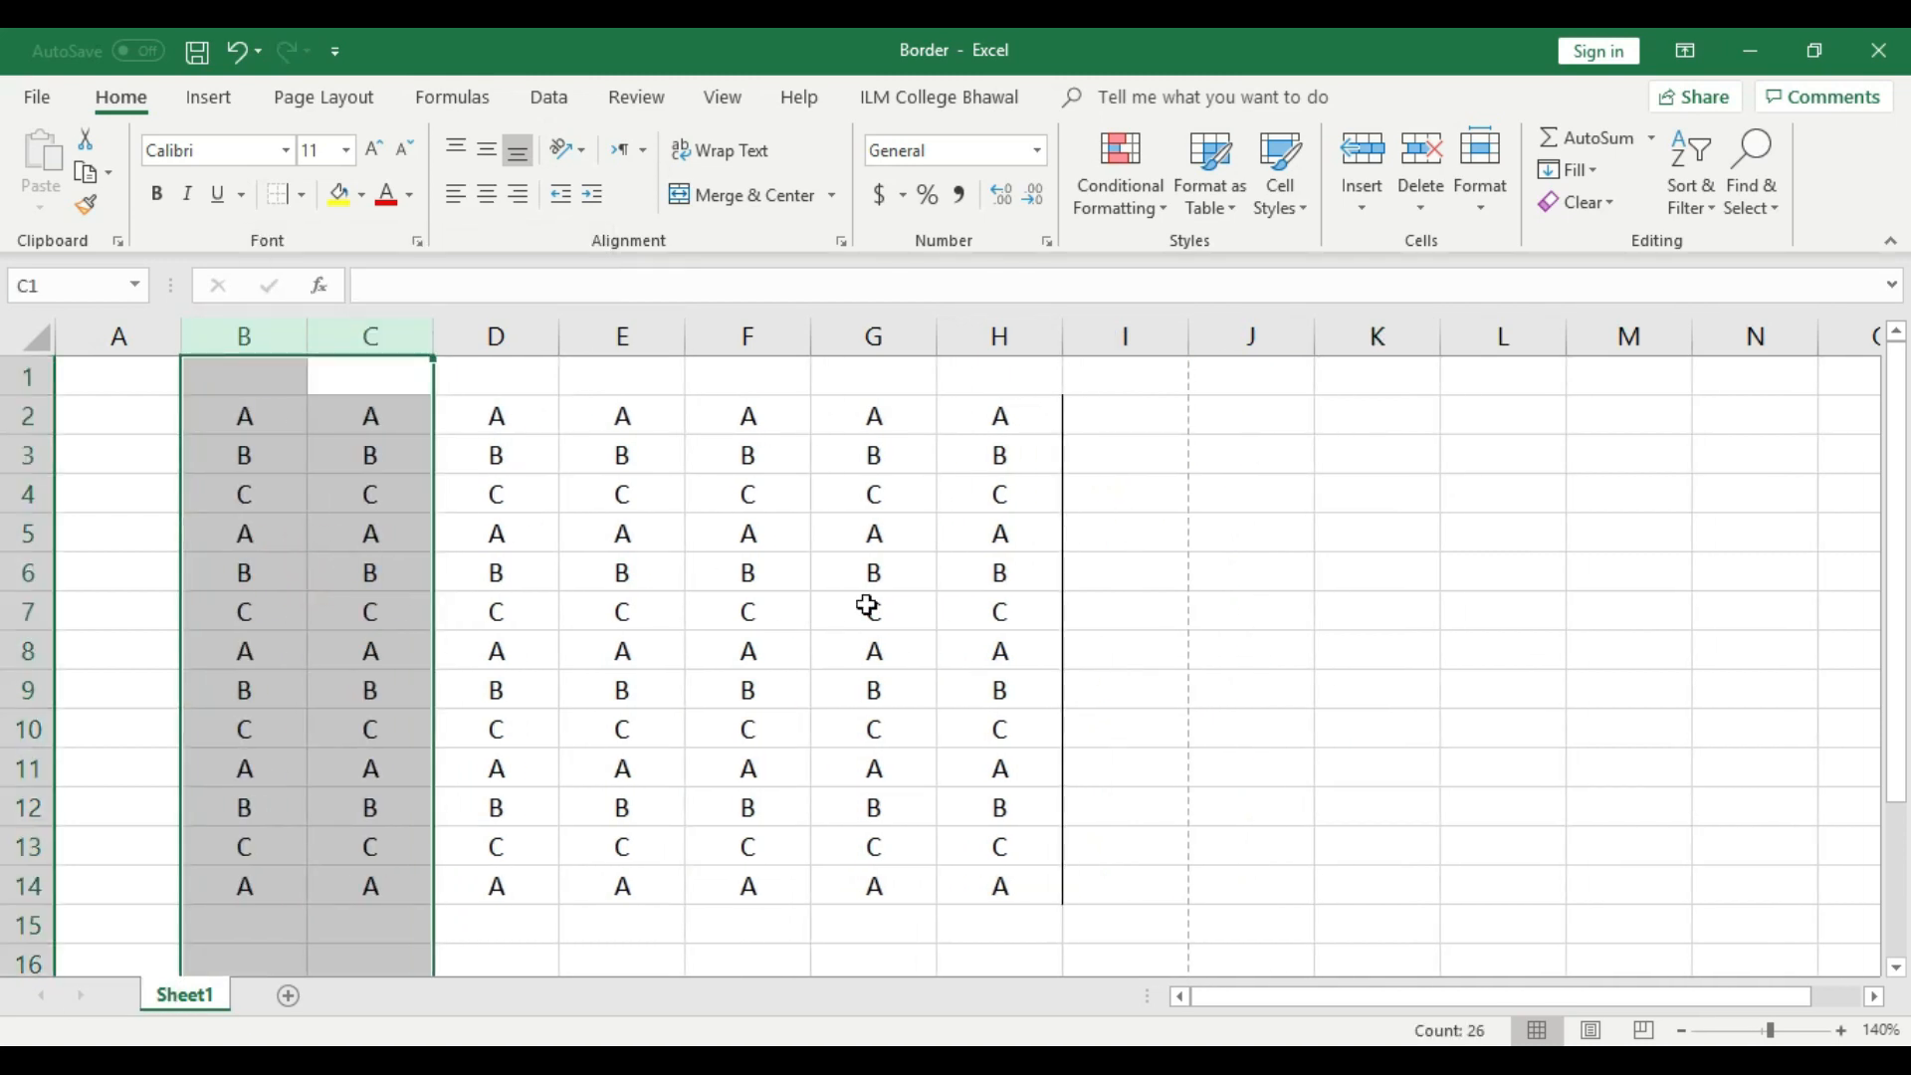
{"action": "left_click", "coordinate": [1306, 793]}
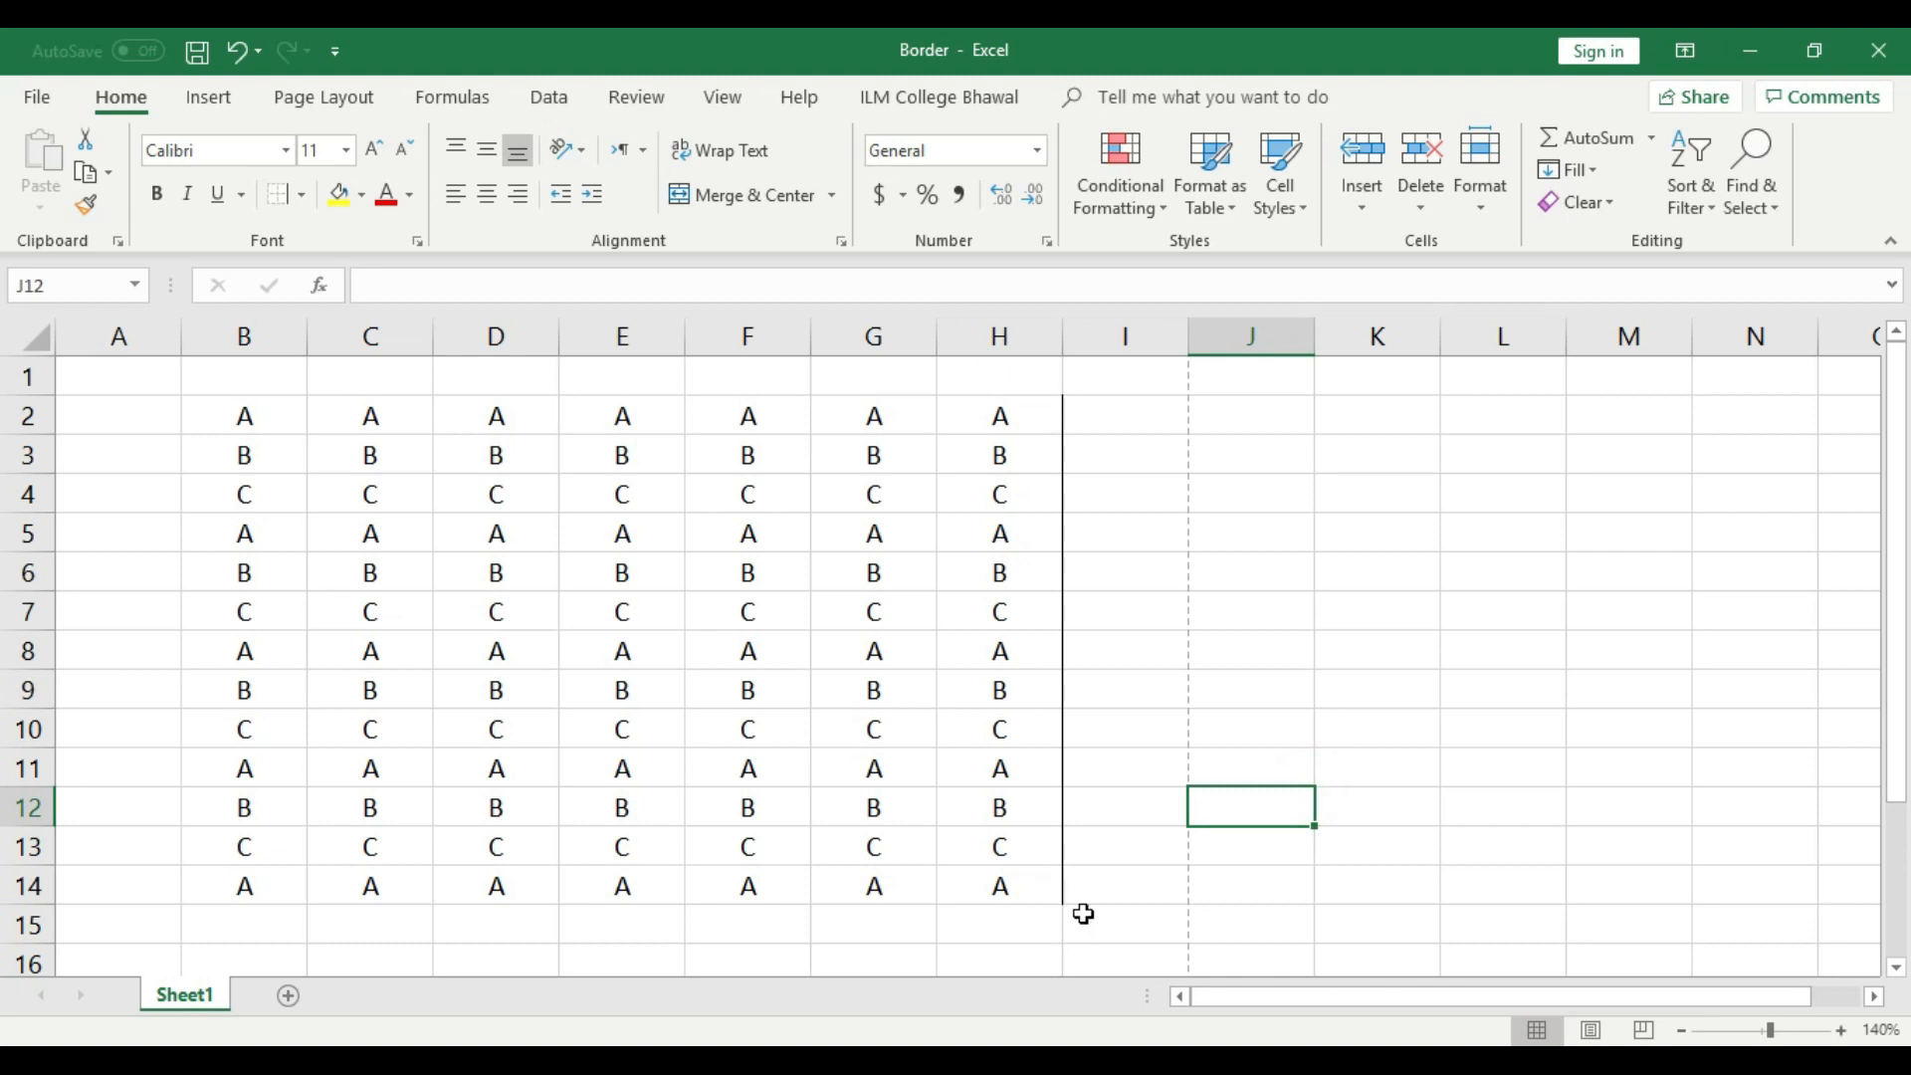
- Remove the right border from the table range B2:H14 by applying No Border
{"action": "left_click", "coordinate": [1840, 1031]}
{"action": "mouse_move", "coordinate": [1898, 544]}
{"action": "left_mouse_down"}
{"action": "mouse_move", "coordinate": [1900, 569]}
{"action": "mouse_move", "coordinate": [1898, 542]}
{"action": "left_mouse_up"}
{"action": "left_click_drag", "start_coordinate": [249, 421], "coordinate": [1054, 919]}
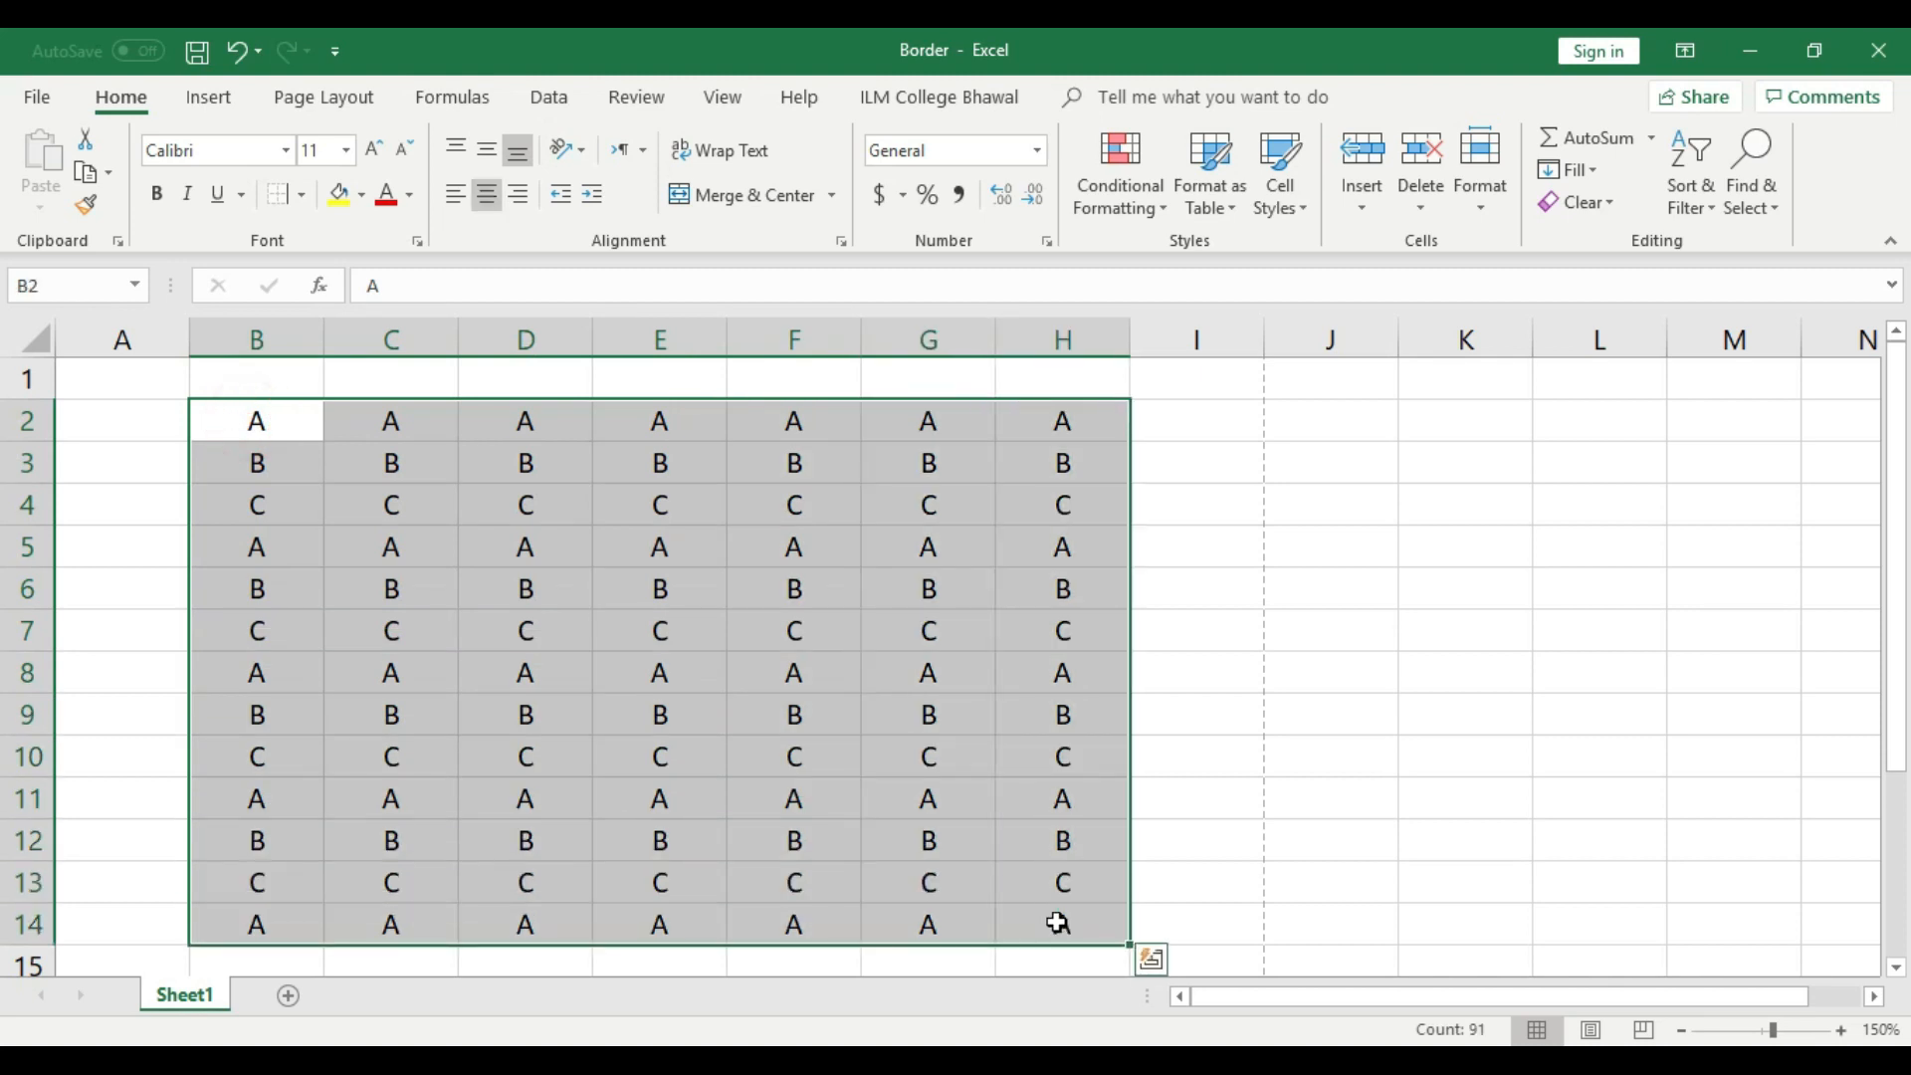
{"action": "left_click", "coordinate": [1051, 799]}
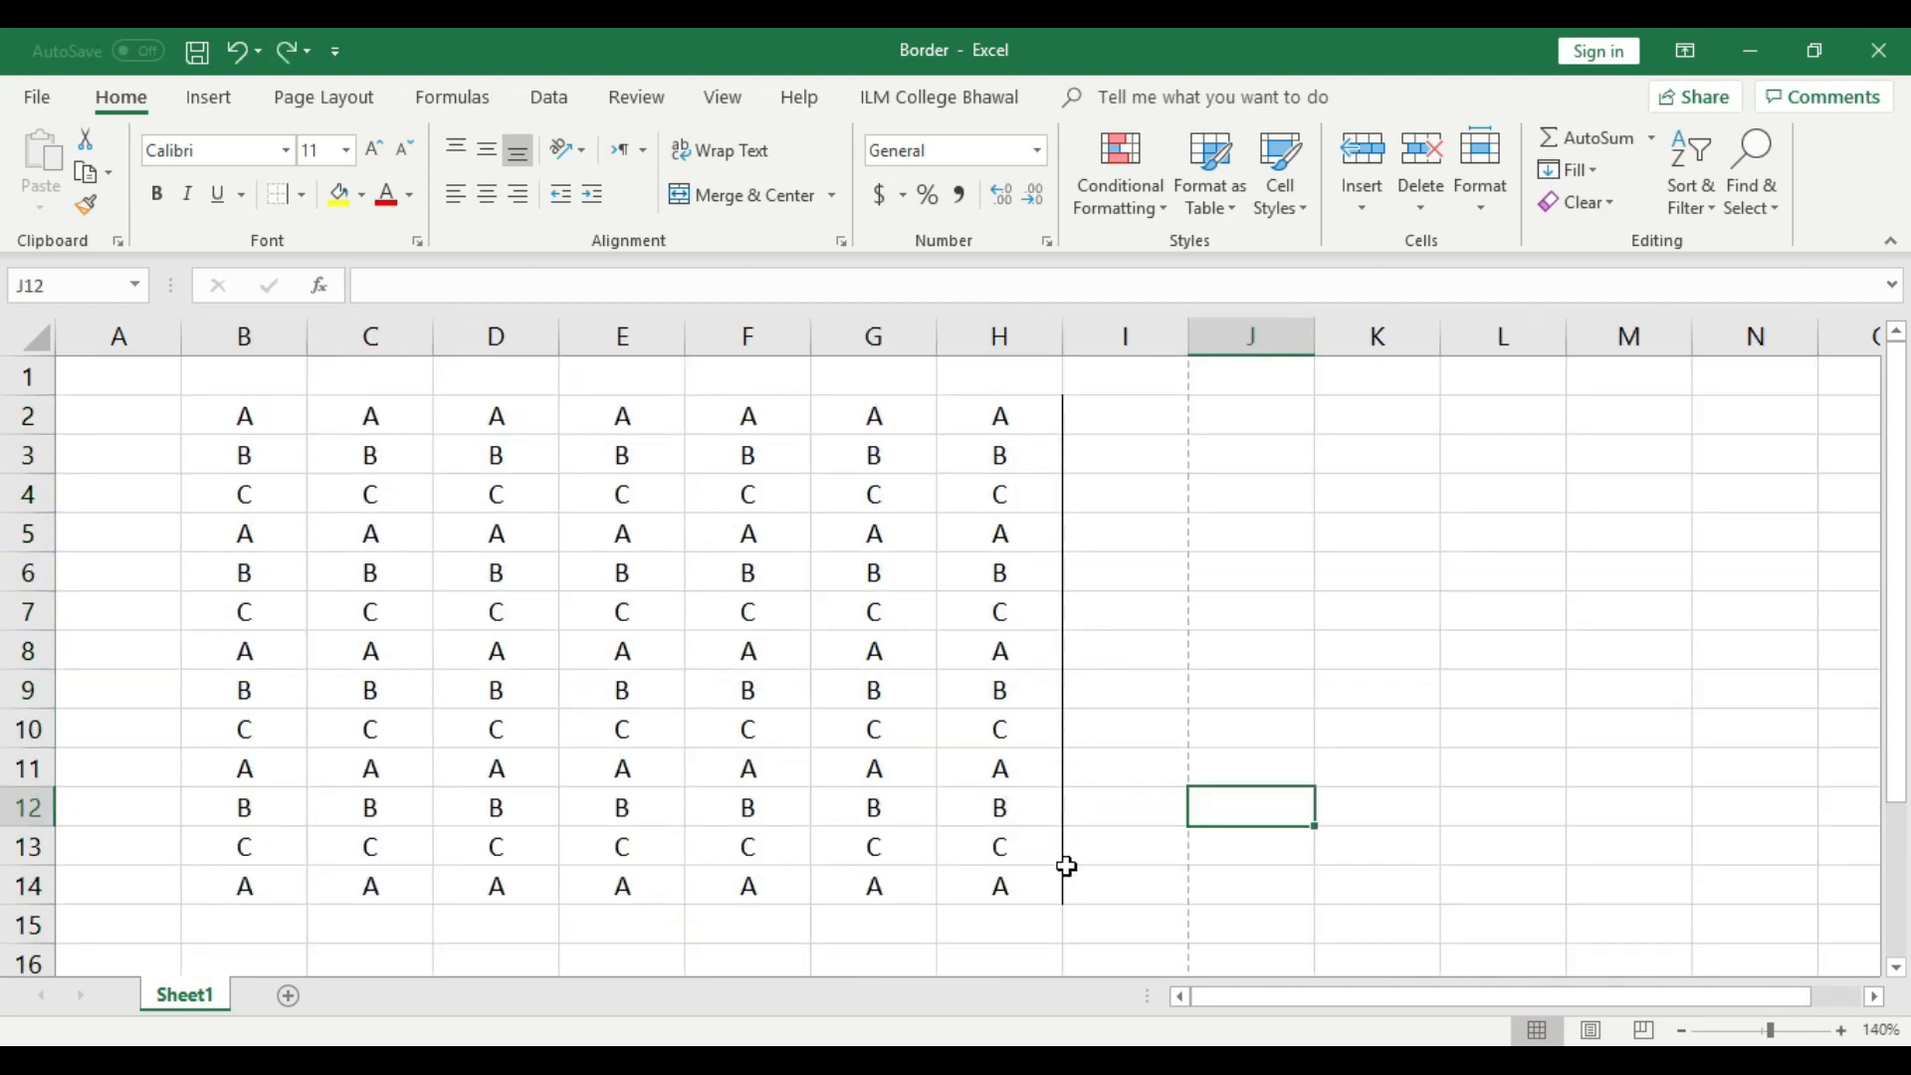
{"action": "left_click_drag", "start_coordinate": [1046, 887], "coordinate": [245, 411]}
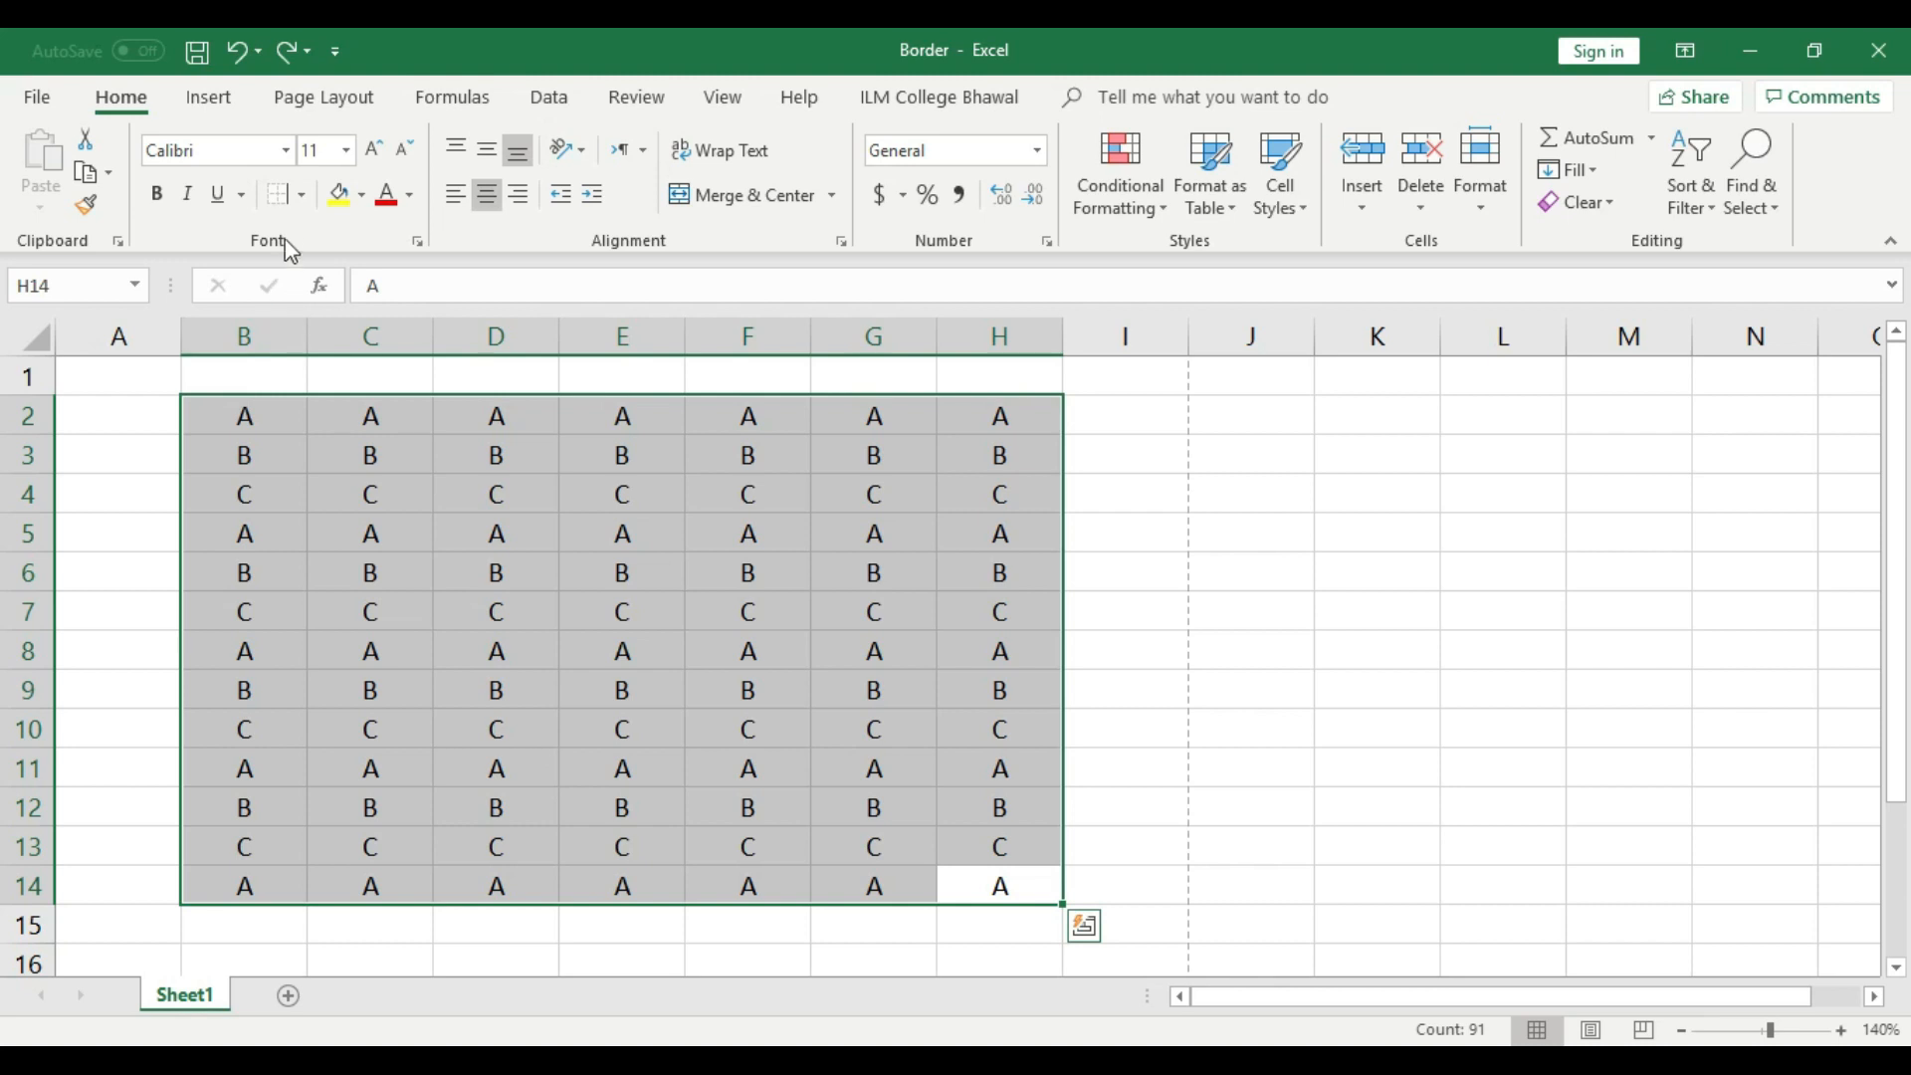
{"action": "left_click", "coordinate": [300, 195]}
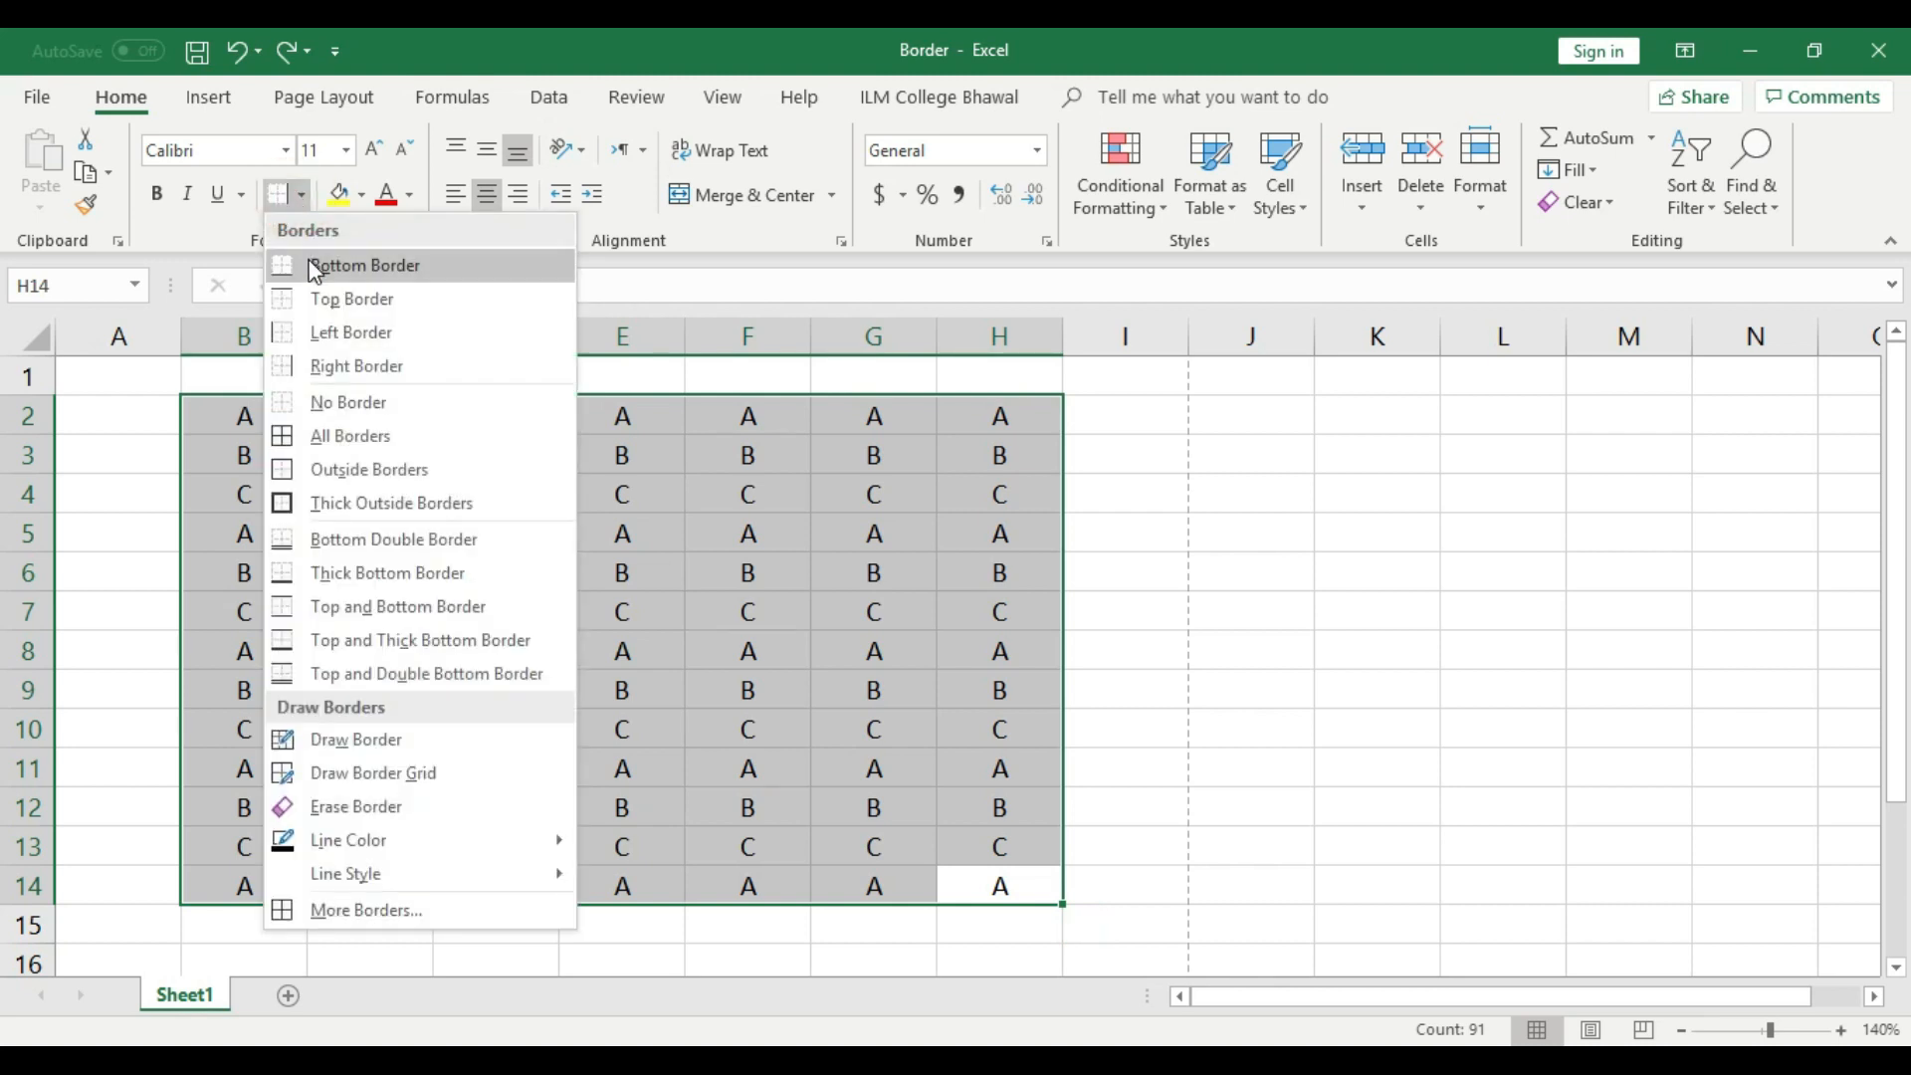
{"action": "left_click", "coordinate": [363, 405]}
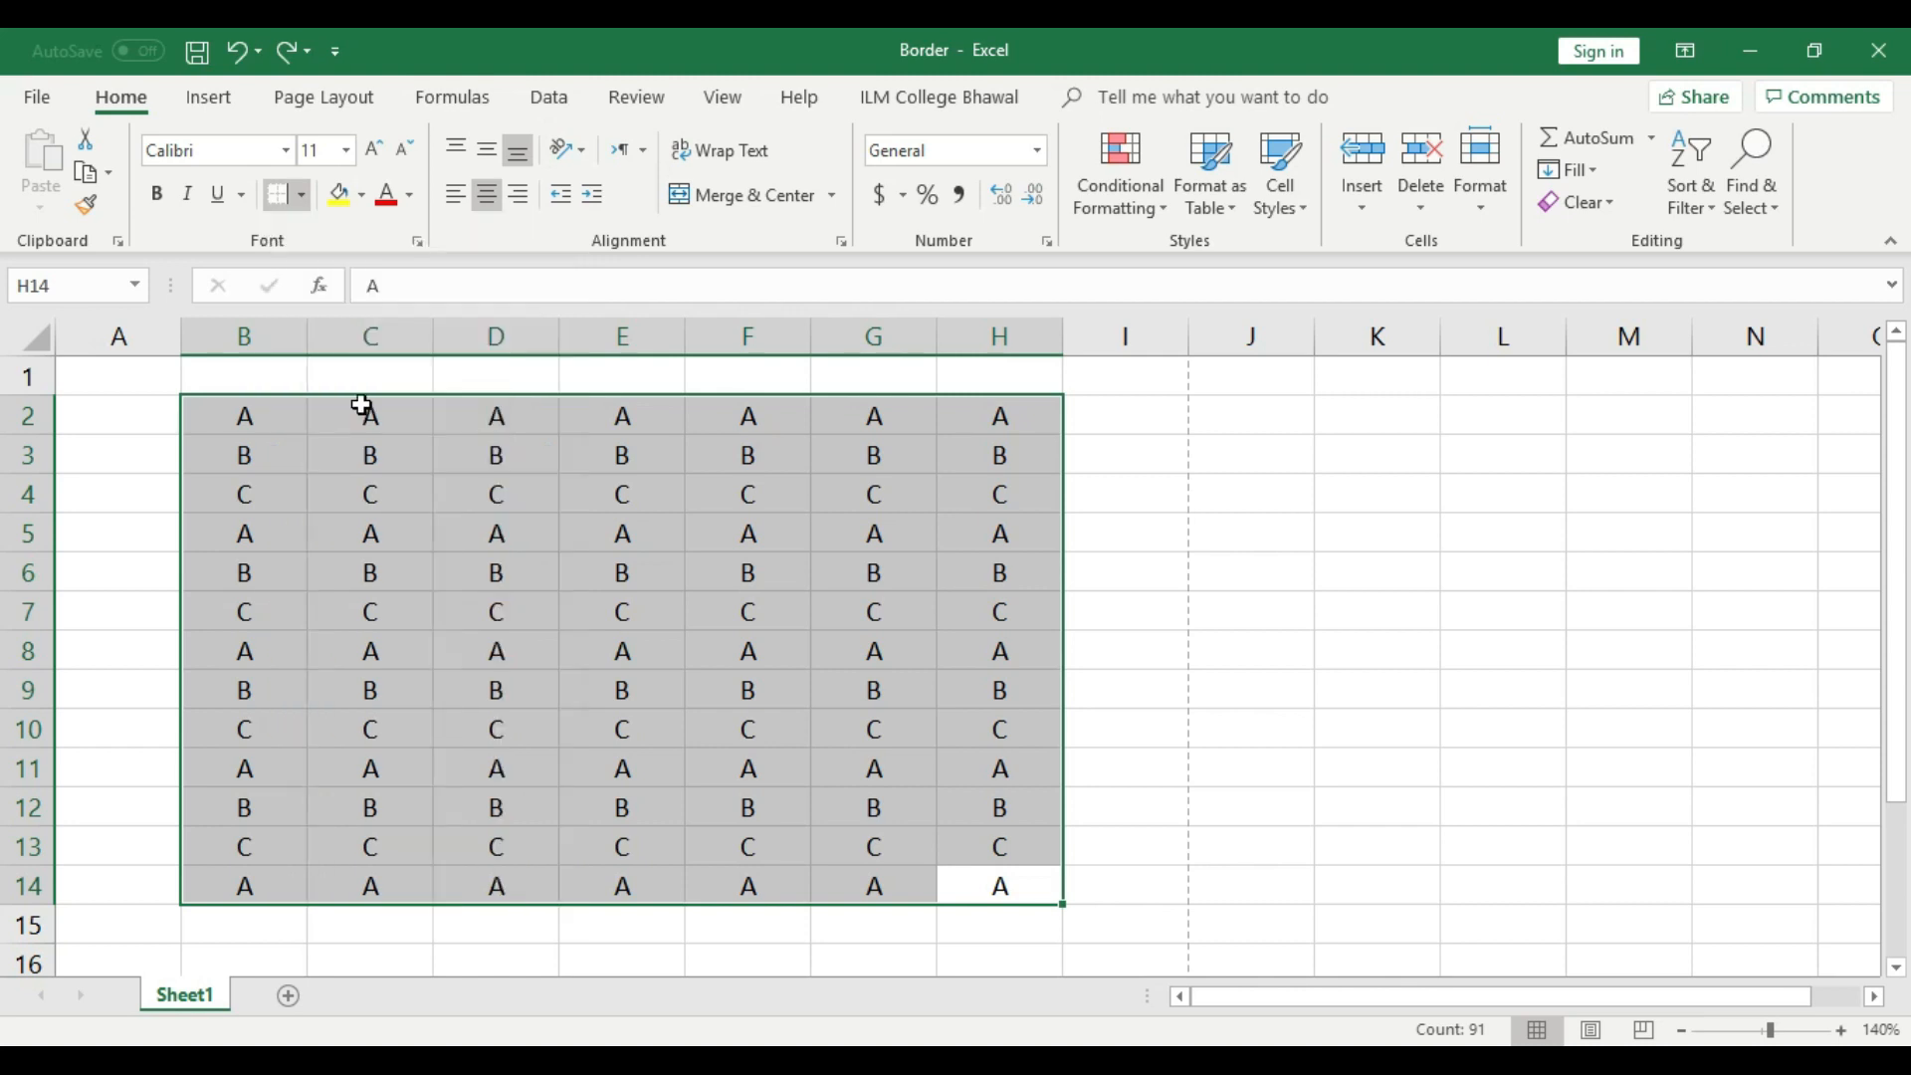
{"action": "left_click", "coordinate": [1032, 623]}
- Apply All Borders to the letter table in B2:H14
{"action": "left_click_drag", "start_coordinate": [1033, 889], "coordinate": [254, 416]}
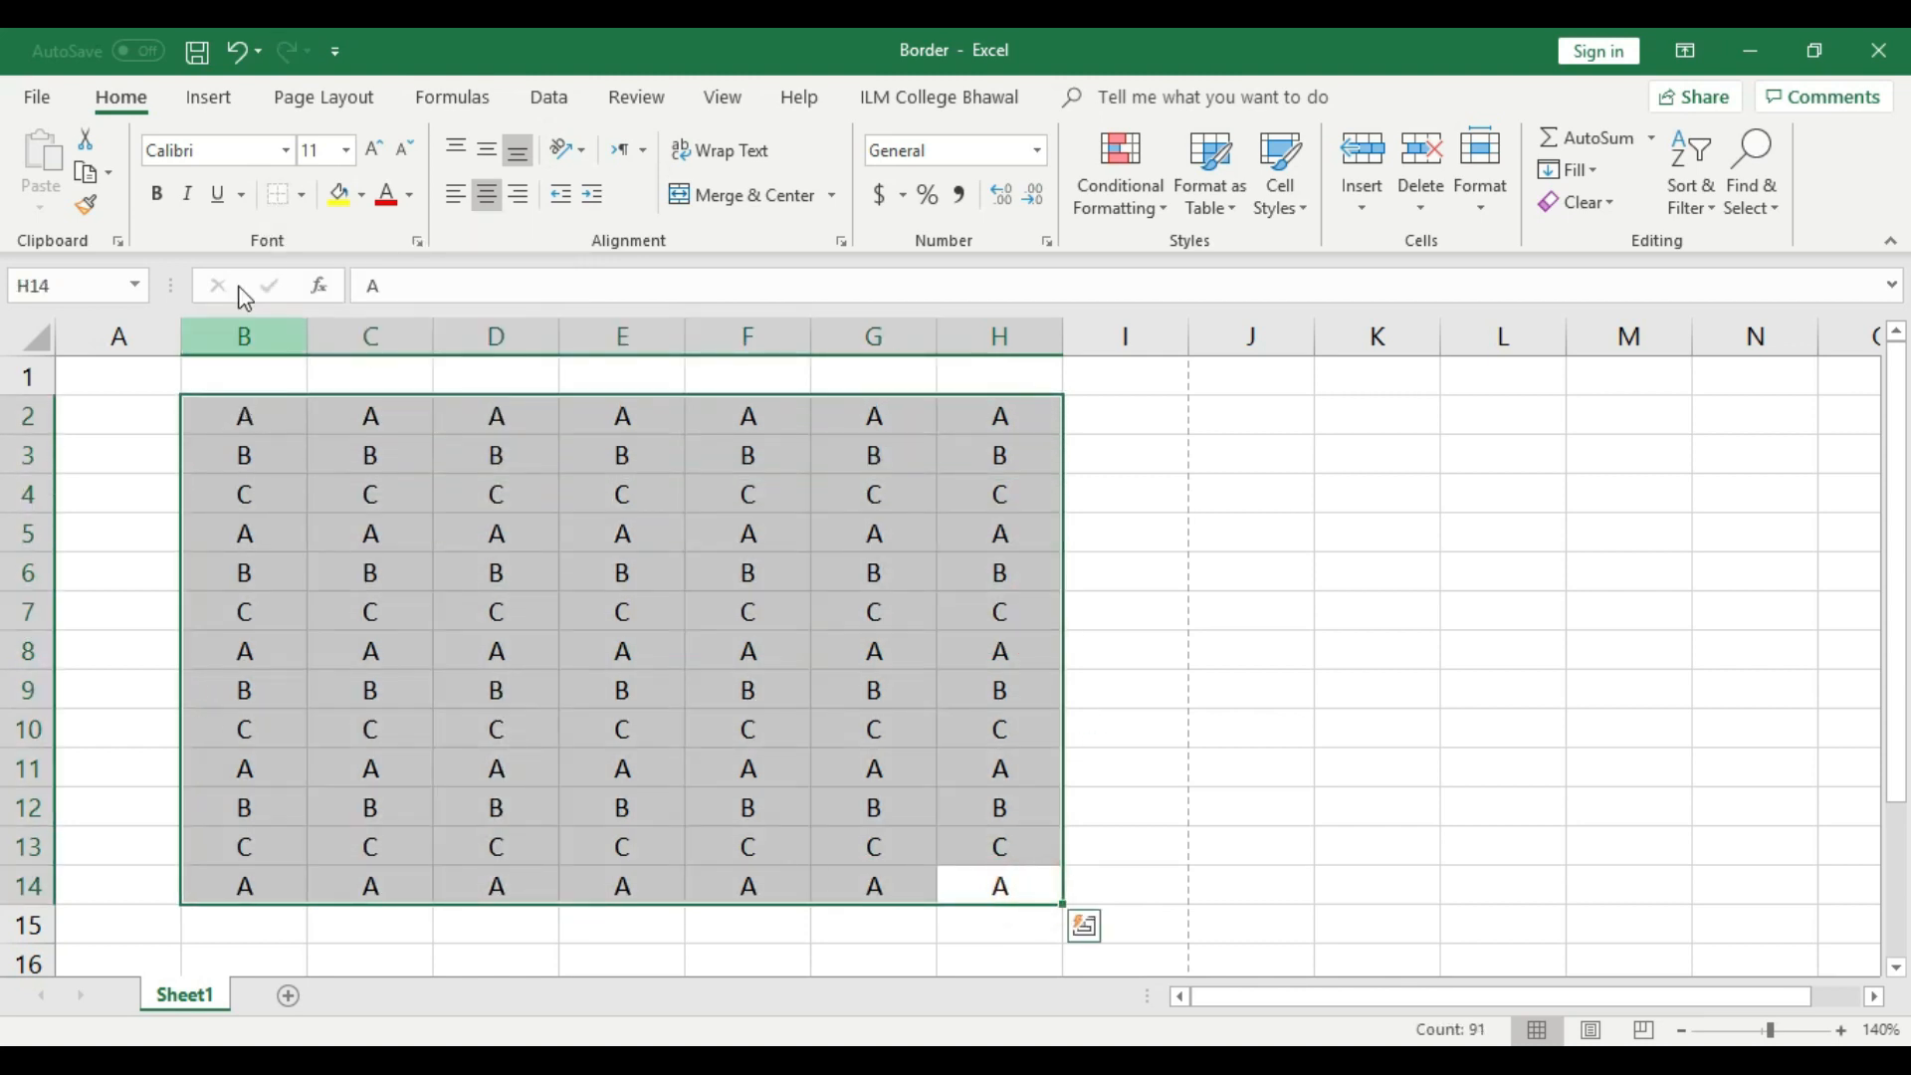
{"action": "left_click", "coordinate": [300, 194]}
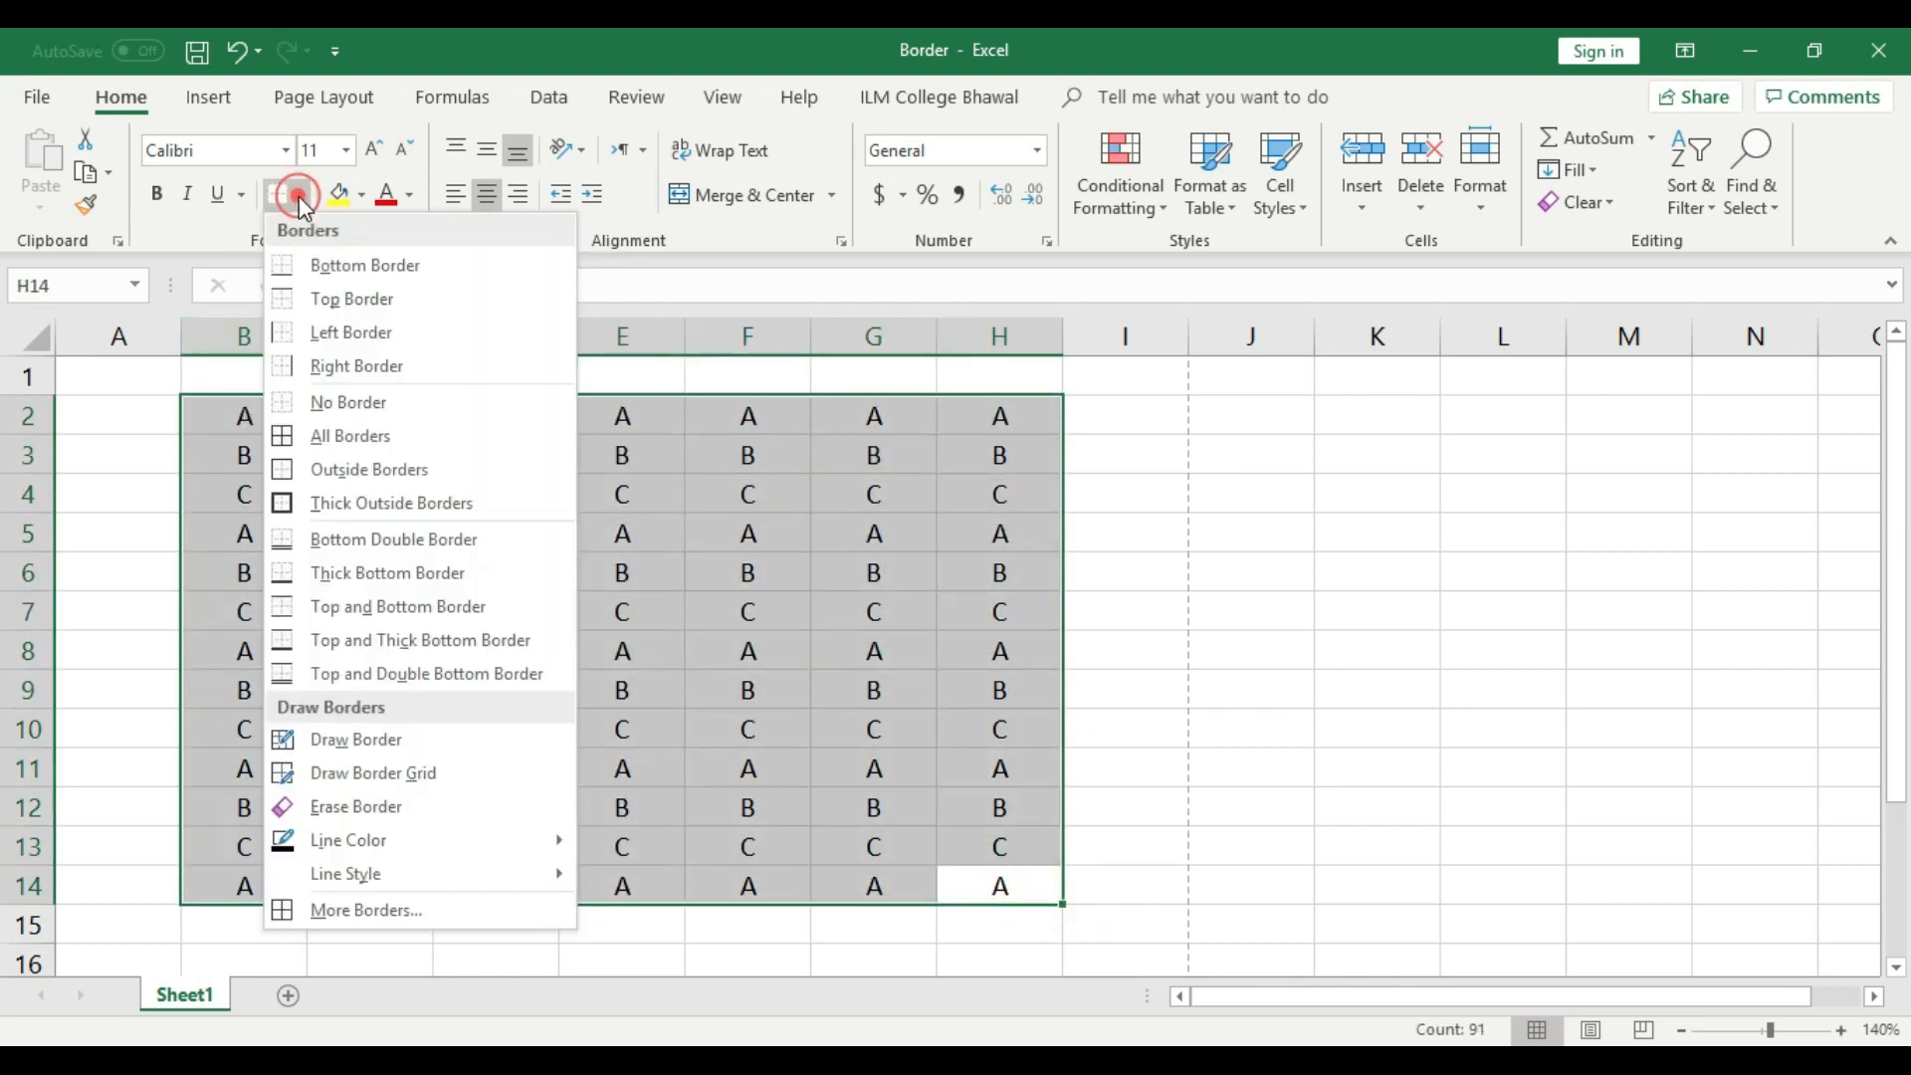
{"action": "left_click", "coordinate": [343, 438]}
{"action": "left_click", "coordinate": [999, 572]}
{"action": "left_click_drag", "start_coordinate": [1033, 891], "coordinate": [229, 689]}
{"action": "left_click", "coordinate": [364, 642]}
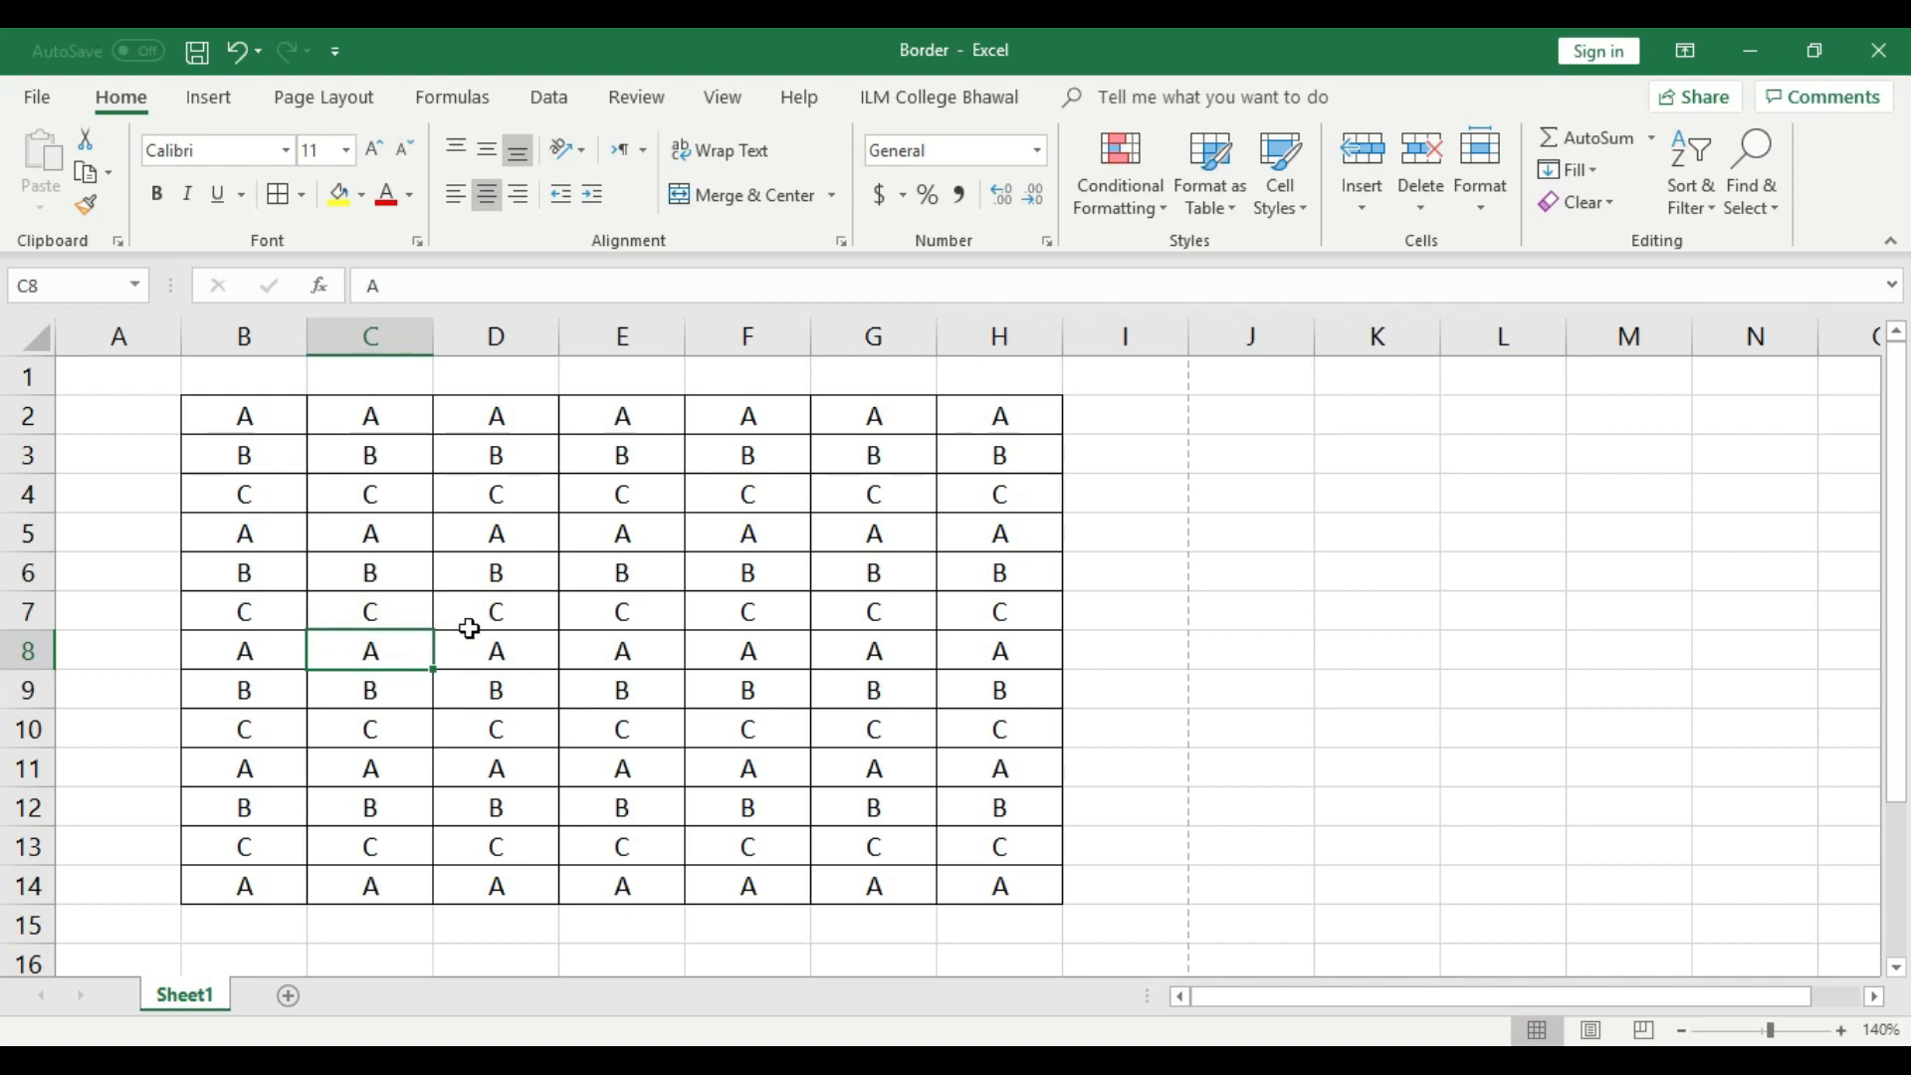
- Remove the borders from the inner cells D6:F9 with No Border
{"action": "left_click_drag", "start_coordinate": [468, 566], "coordinate": [745, 708]}
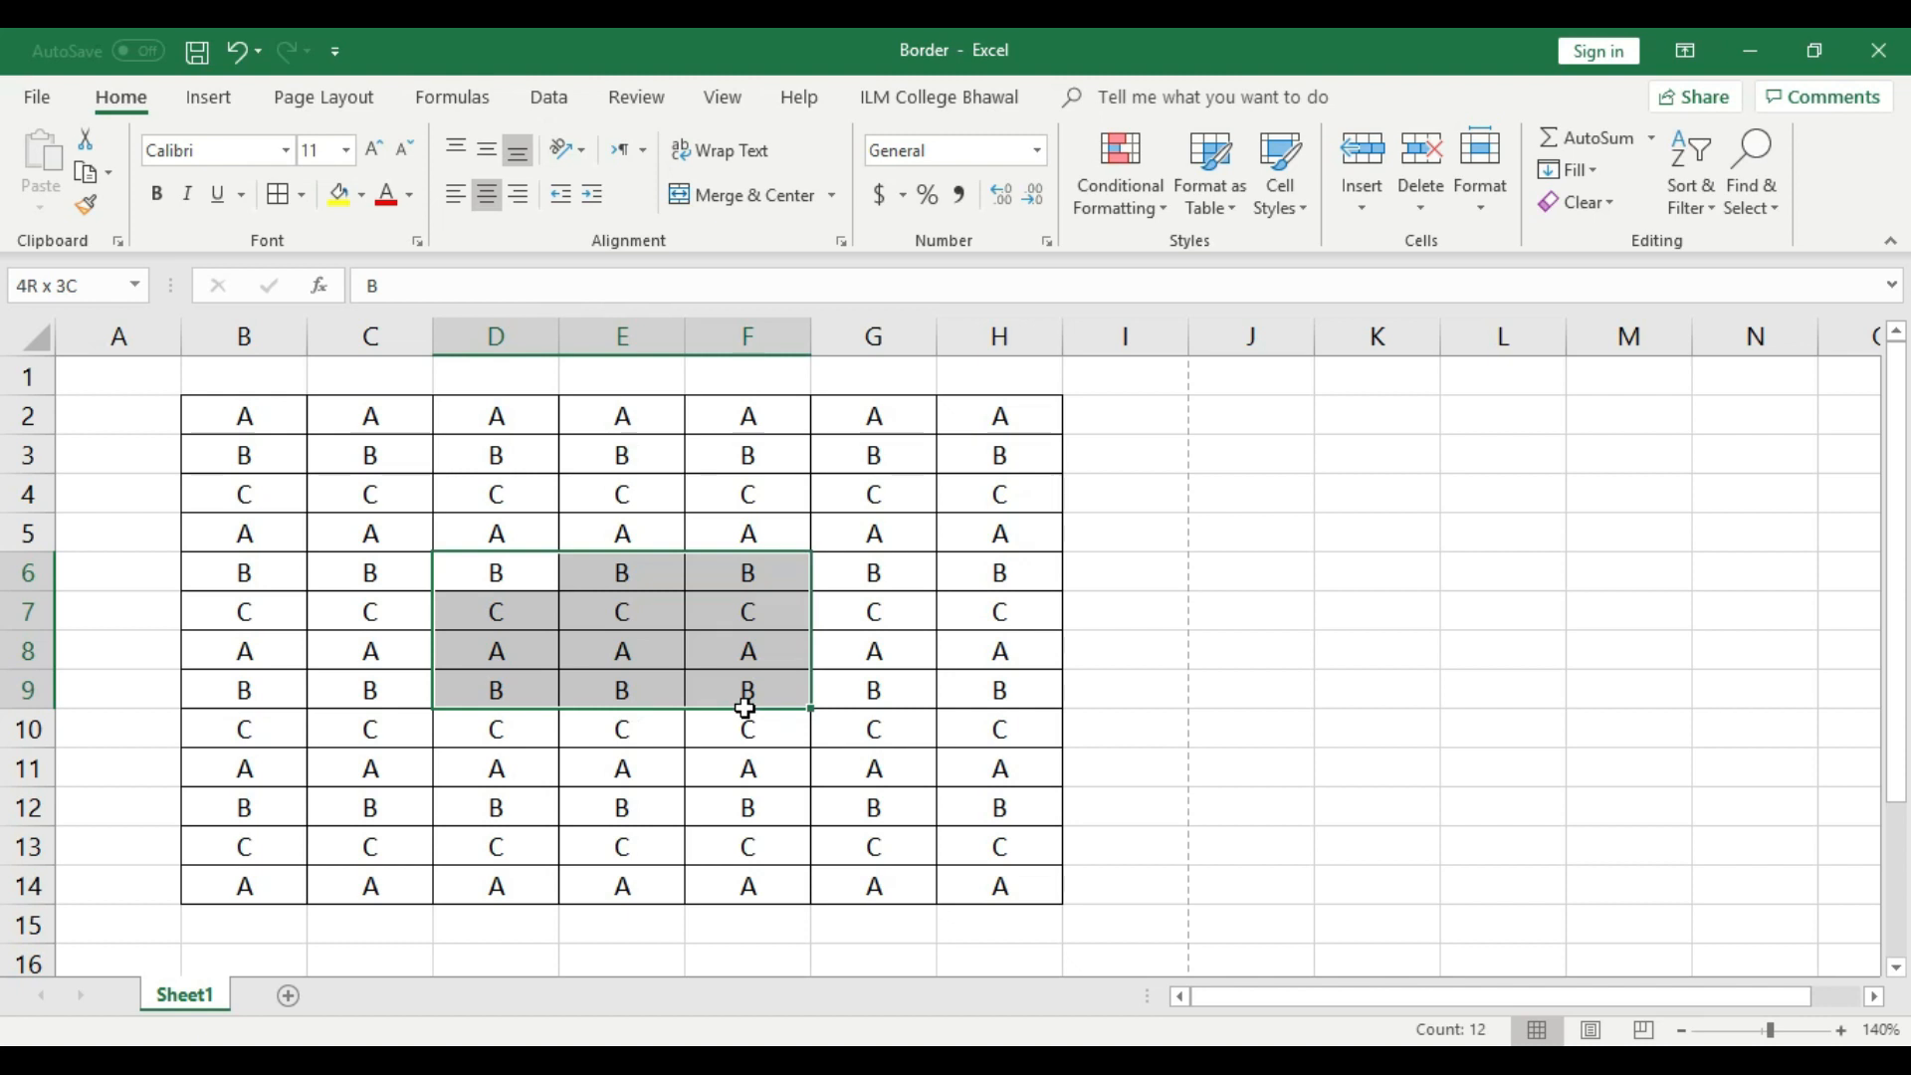
{"action": "left_click", "coordinate": [746, 767]}
{"action": "left_click_drag", "start_coordinate": [493, 569], "coordinate": [726, 700]}
{"action": "left_click", "coordinate": [301, 195]}
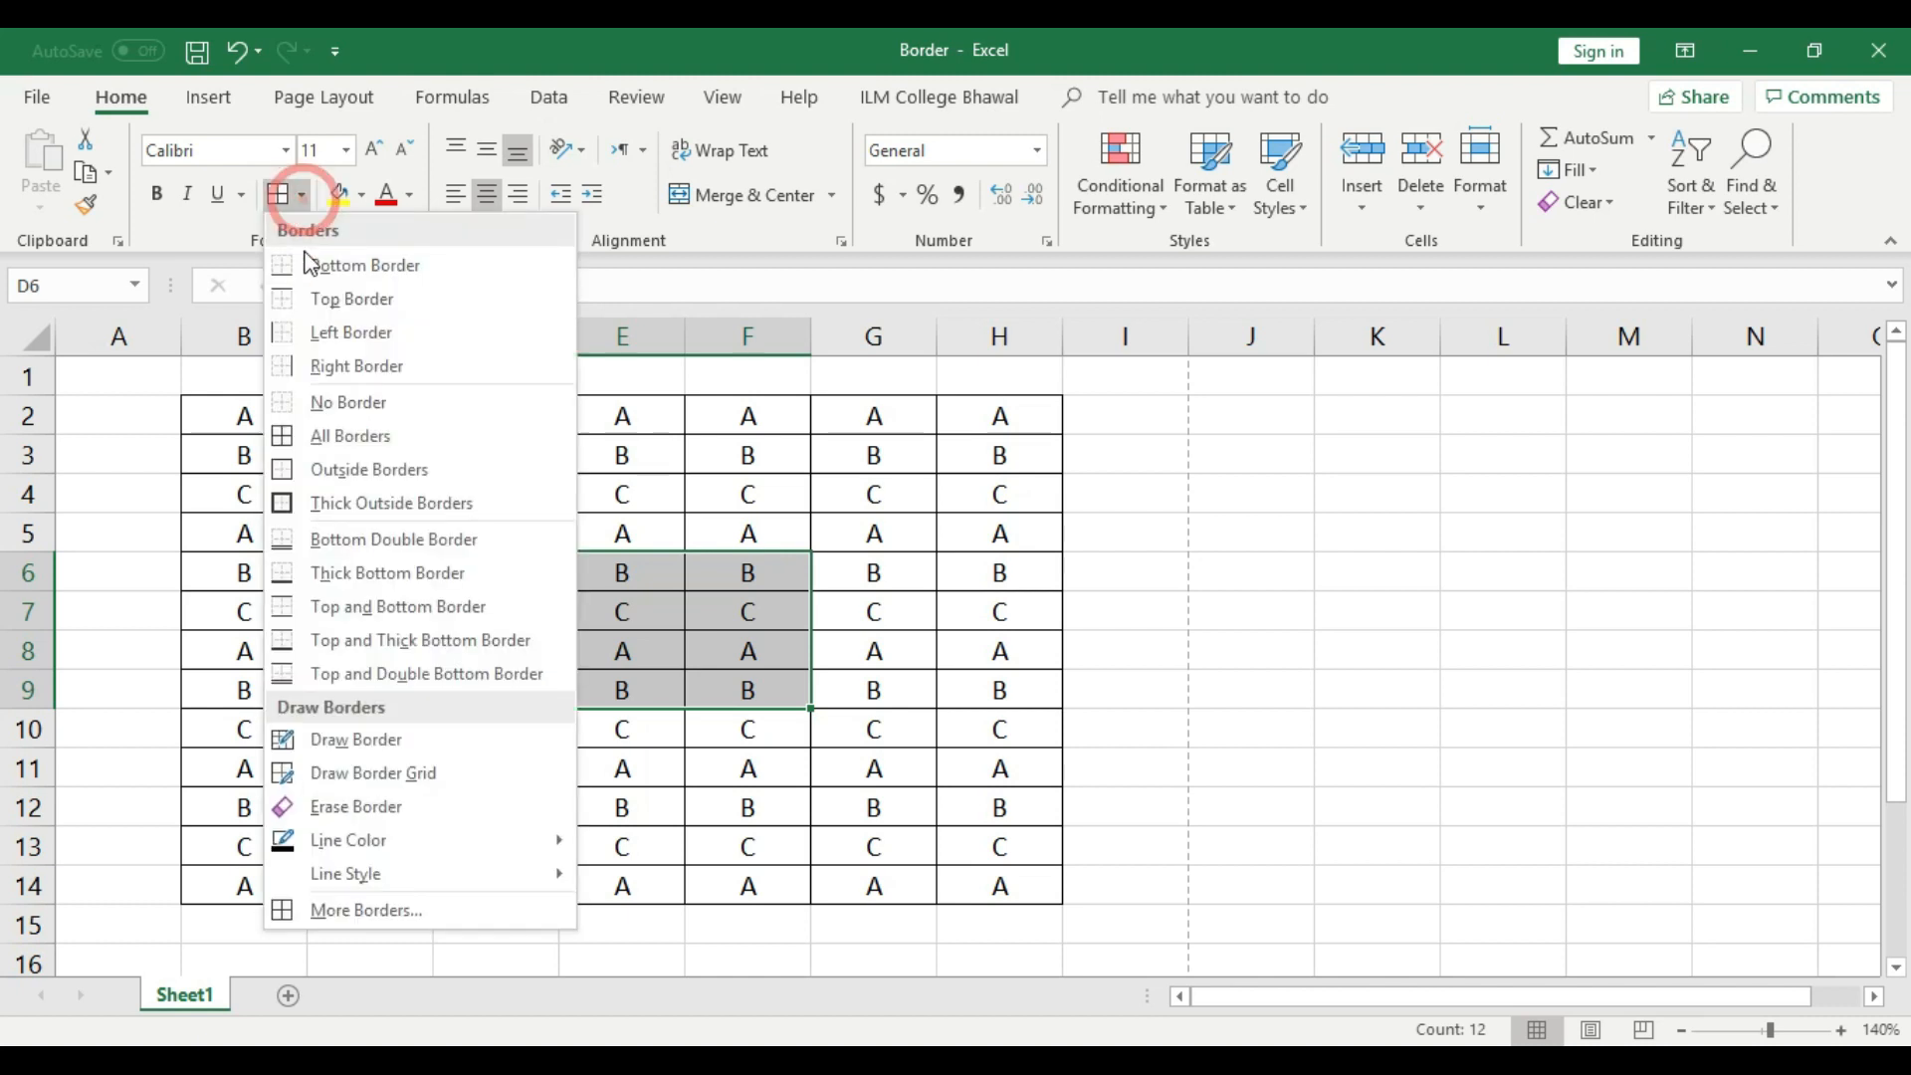
{"action": "left_click", "coordinate": [325, 403]}
{"action": "left_click", "coordinate": [747, 492]}
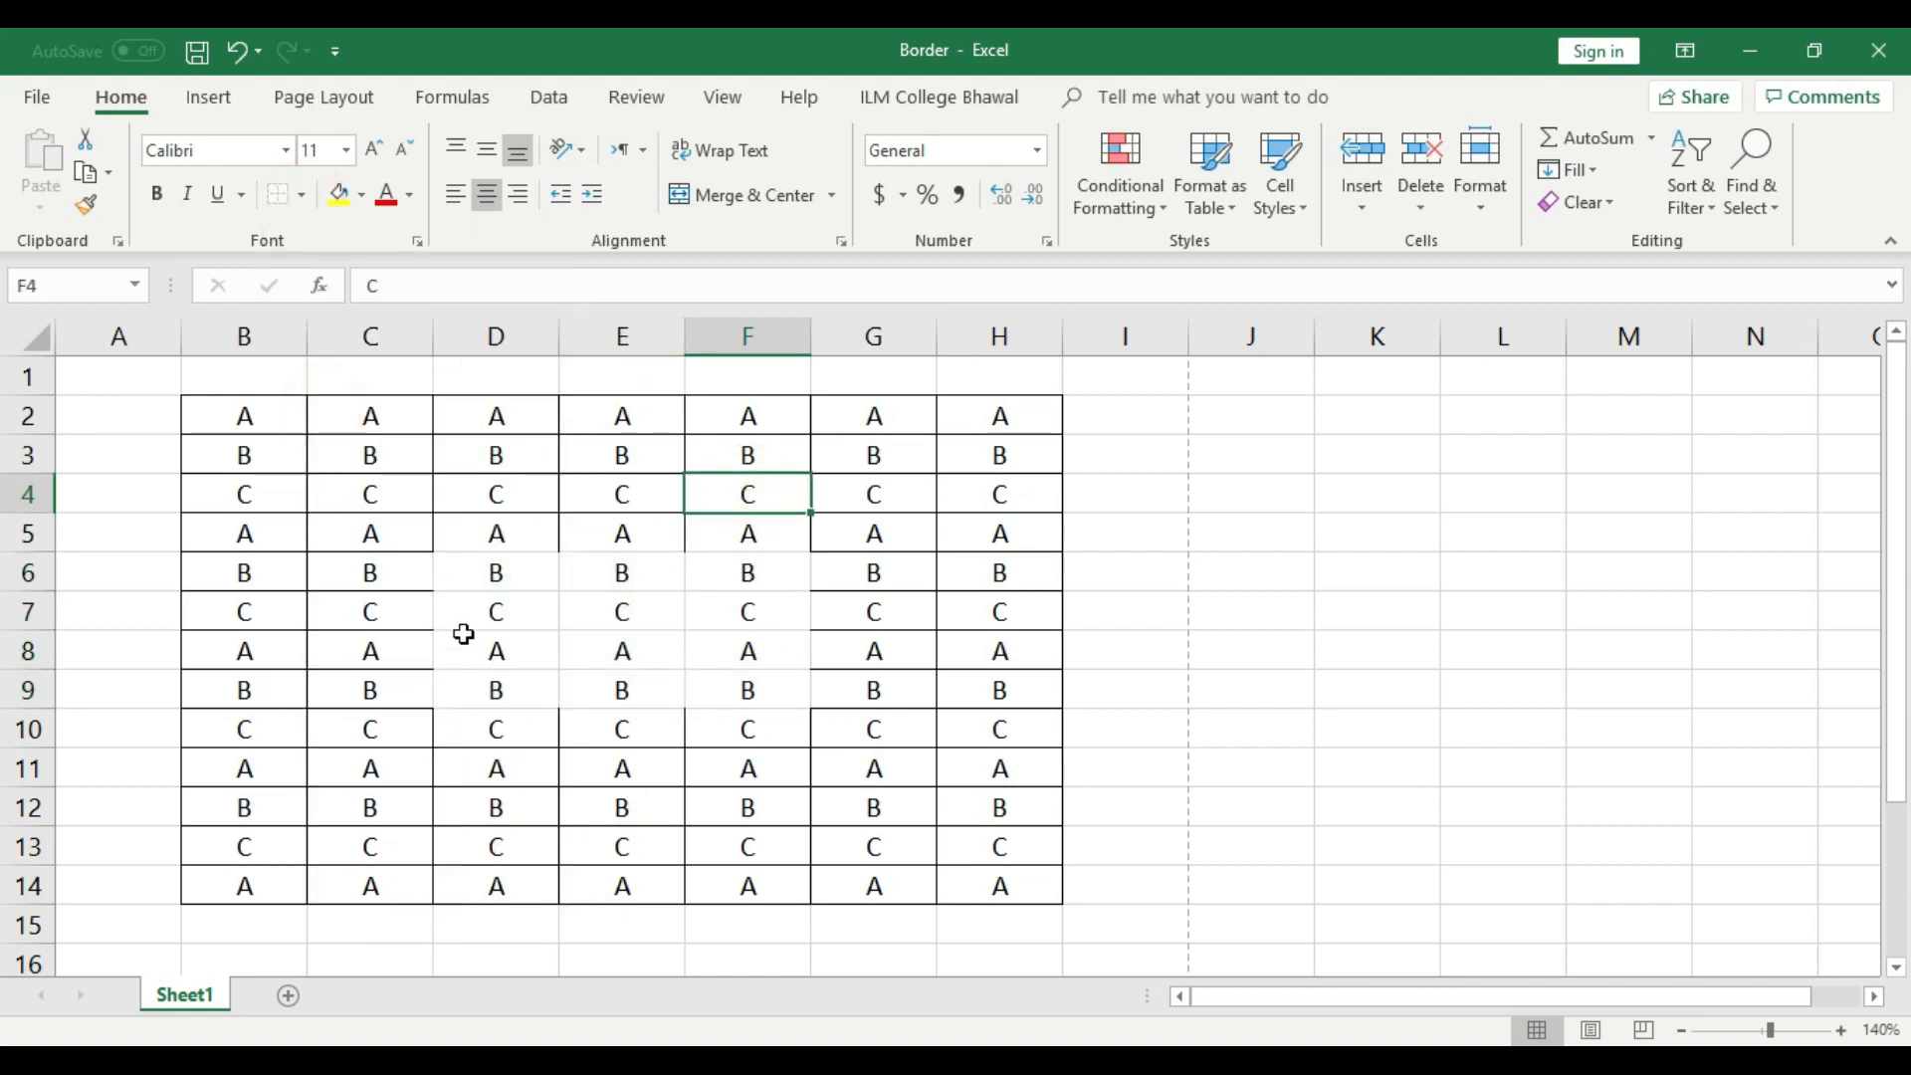
- Check the borderless inner cells in the print preview, return to the sheet, and undo the border removal
{"action": "key", "text": "ctrl+p"}
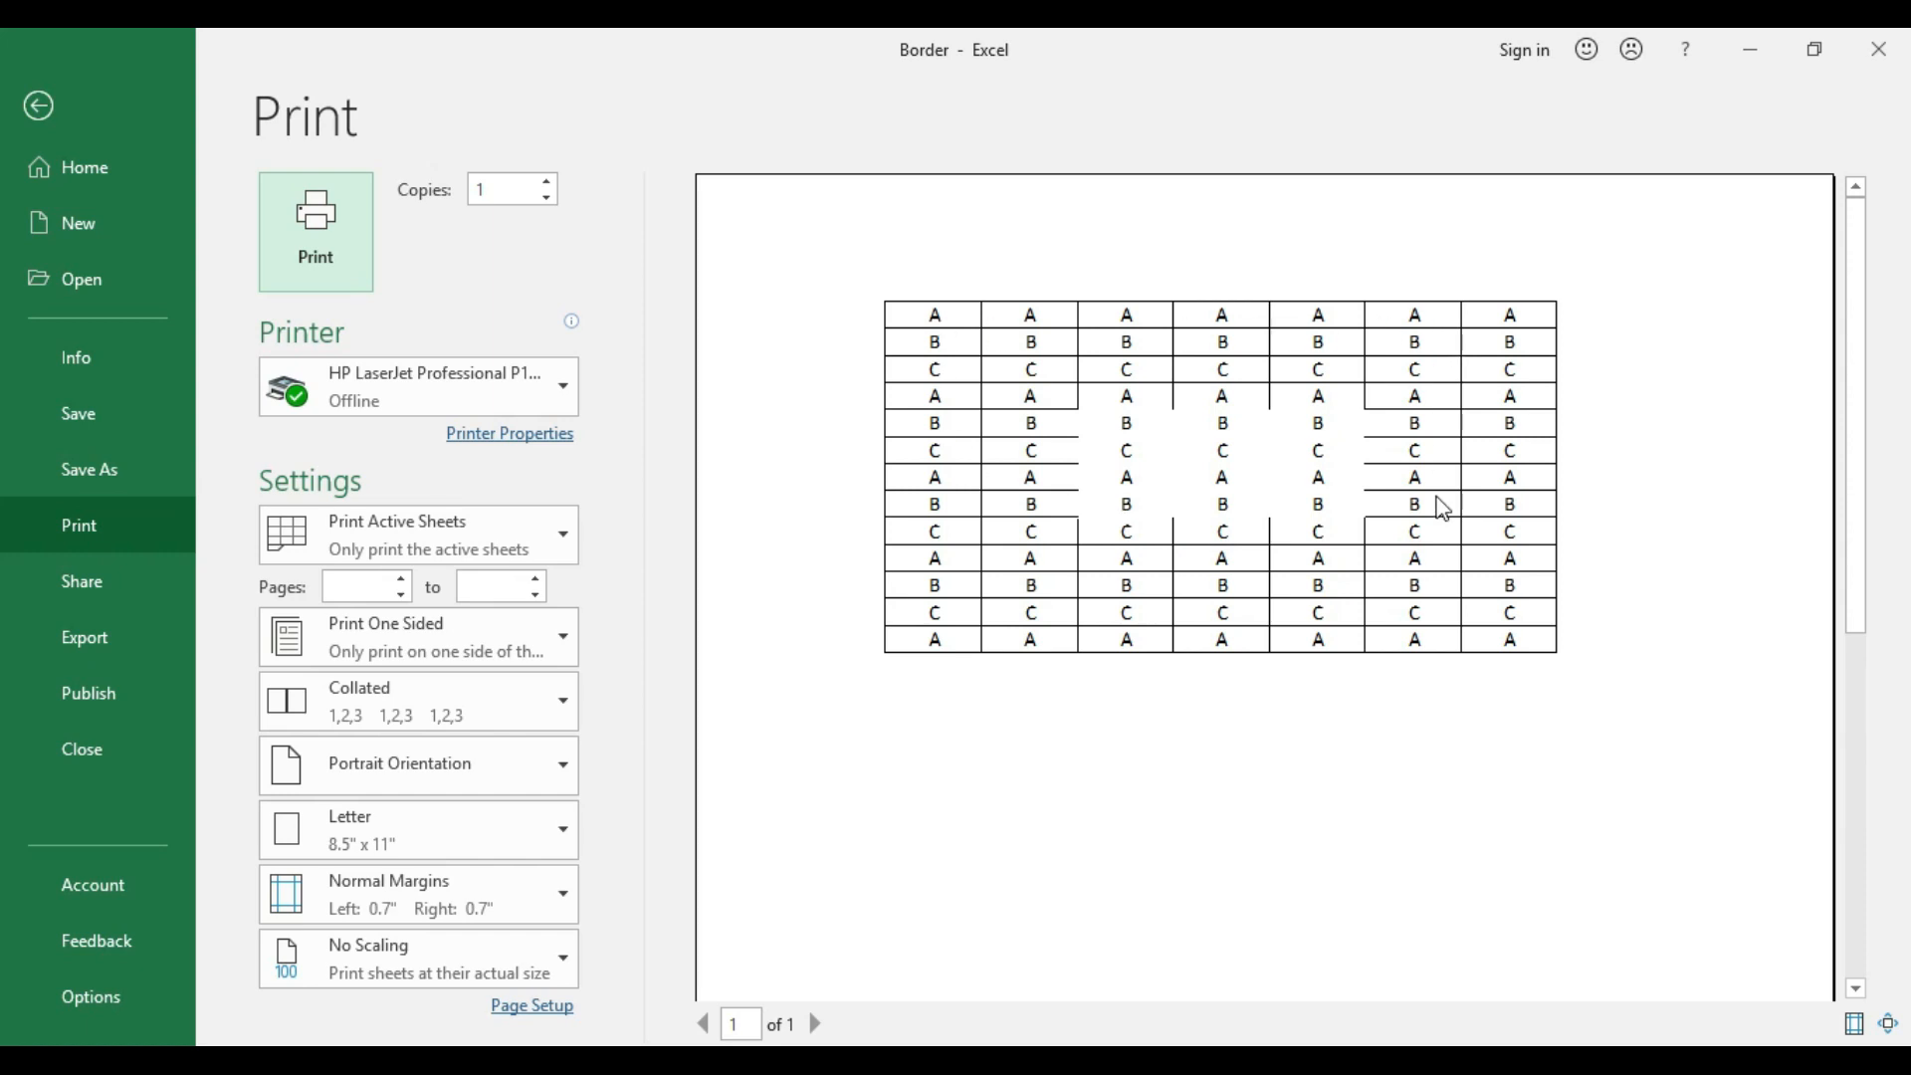
{"action": "left_click", "coordinate": [38, 105]}
{"action": "key", "text": "ctrl+z"}
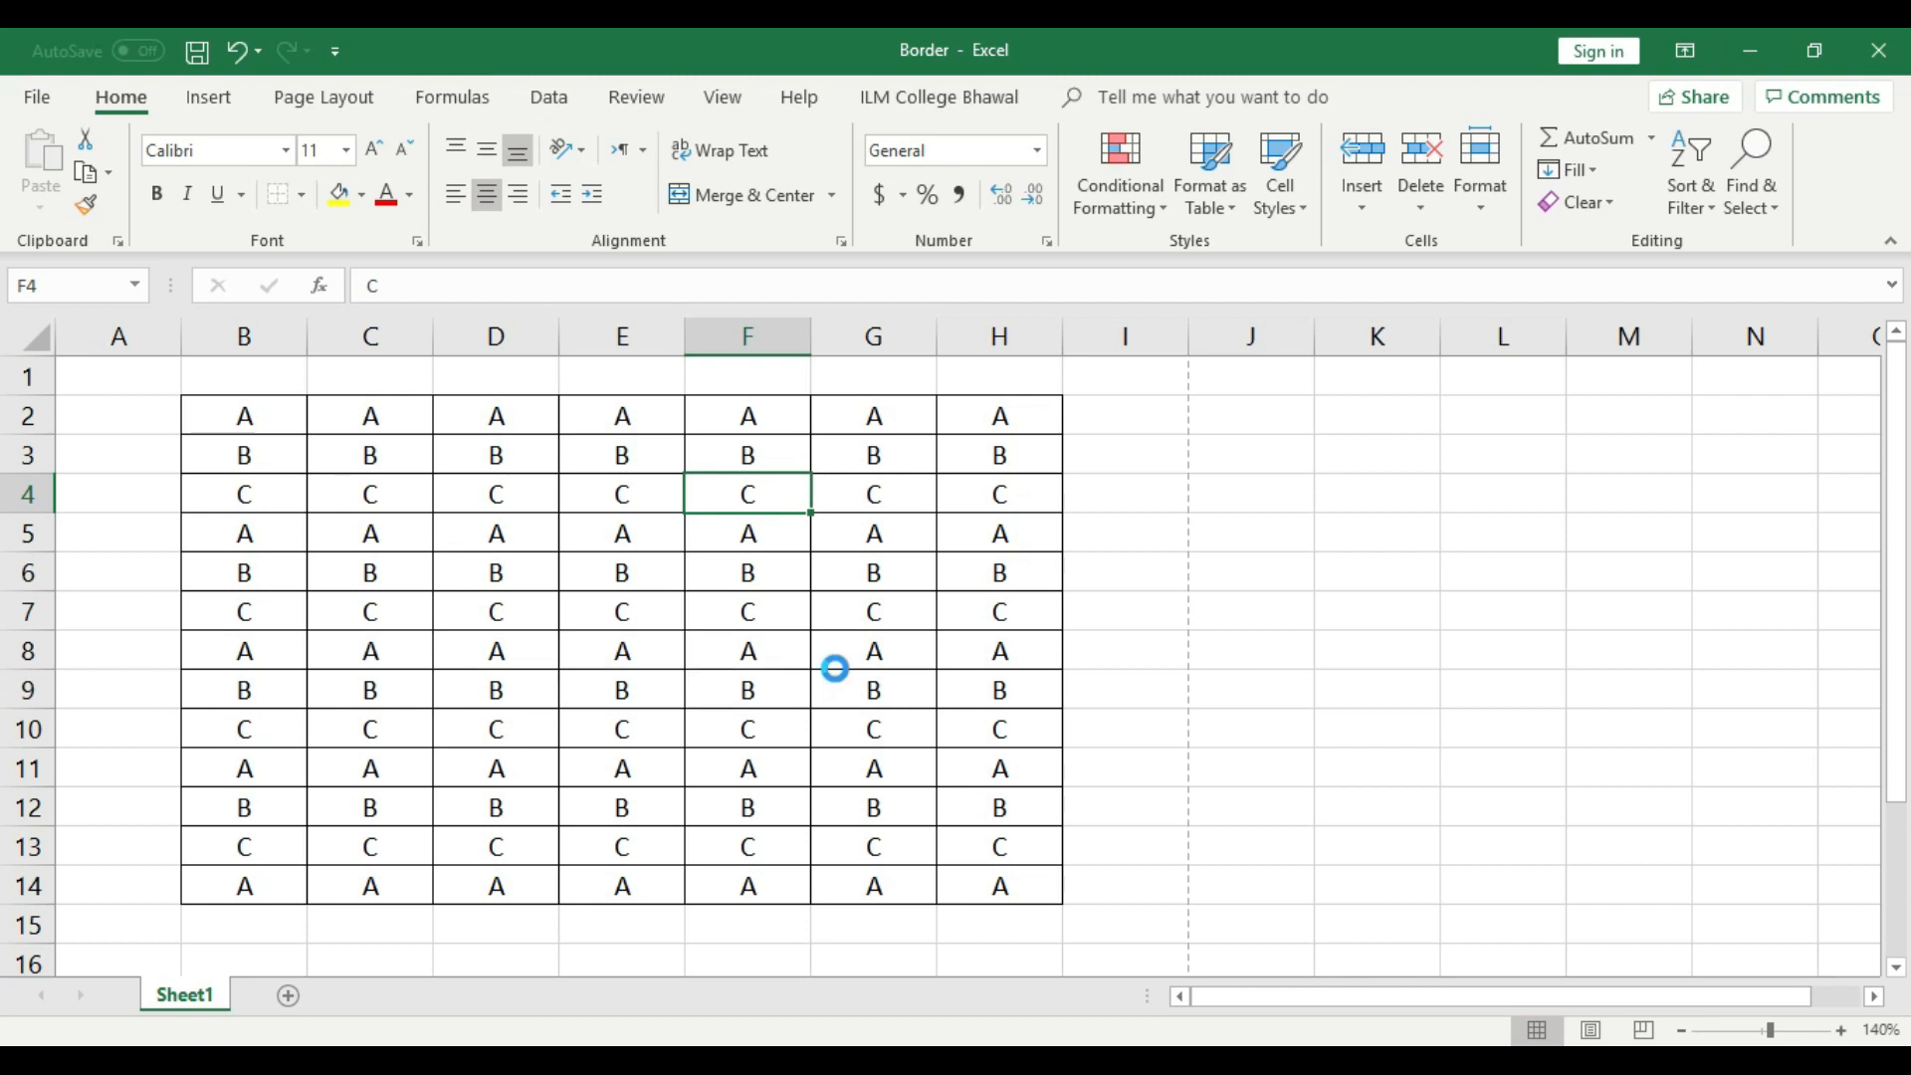
- Clear every border from the full table B2:H14 with No Border
{"action": "left_click", "coordinate": [1005, 684]}
{"action": "left_click_drag", "start_coordinate": [1014, 890], "coordinate": [249, 414]}
{"action": "left_click", "coordinate": [307, 196]}
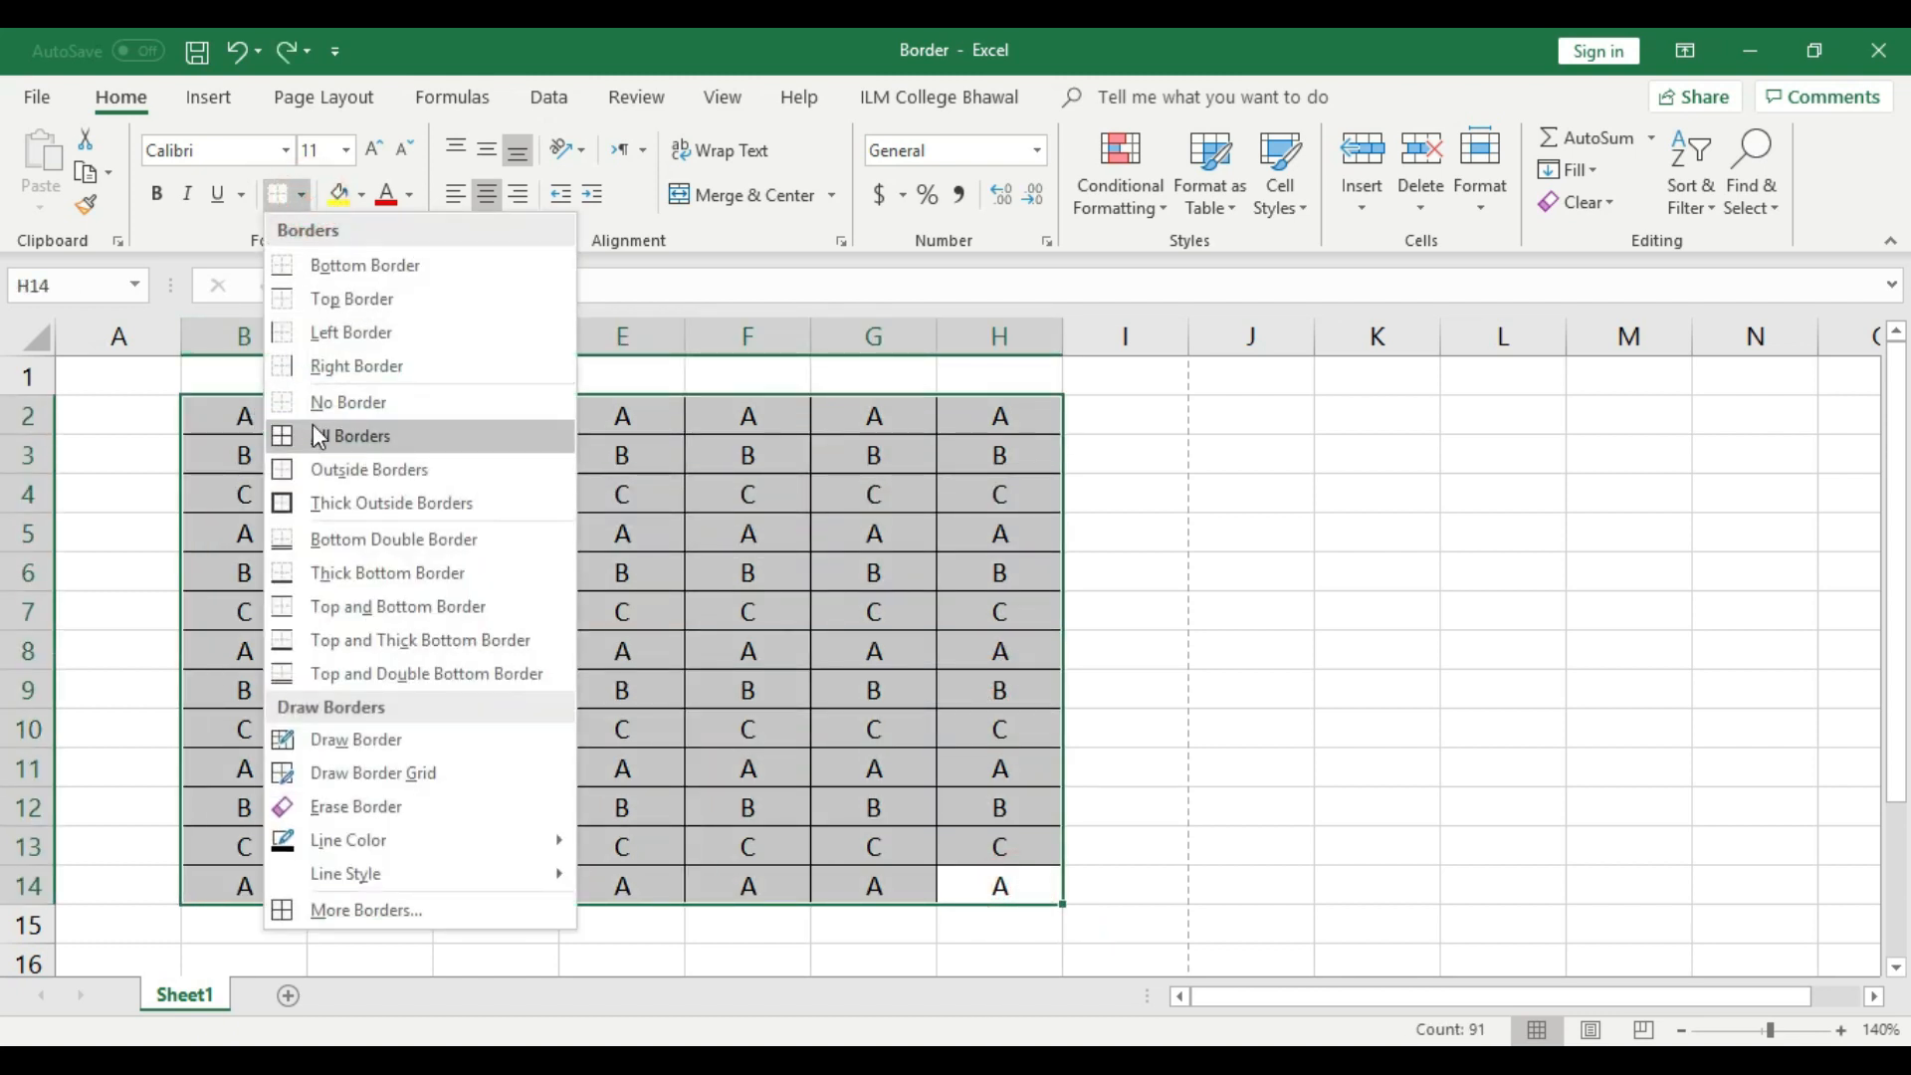
{"action": "left_click", "coordinate": [325, 403]}
{"action": "left_click", "coordinate": [1234, 645]}
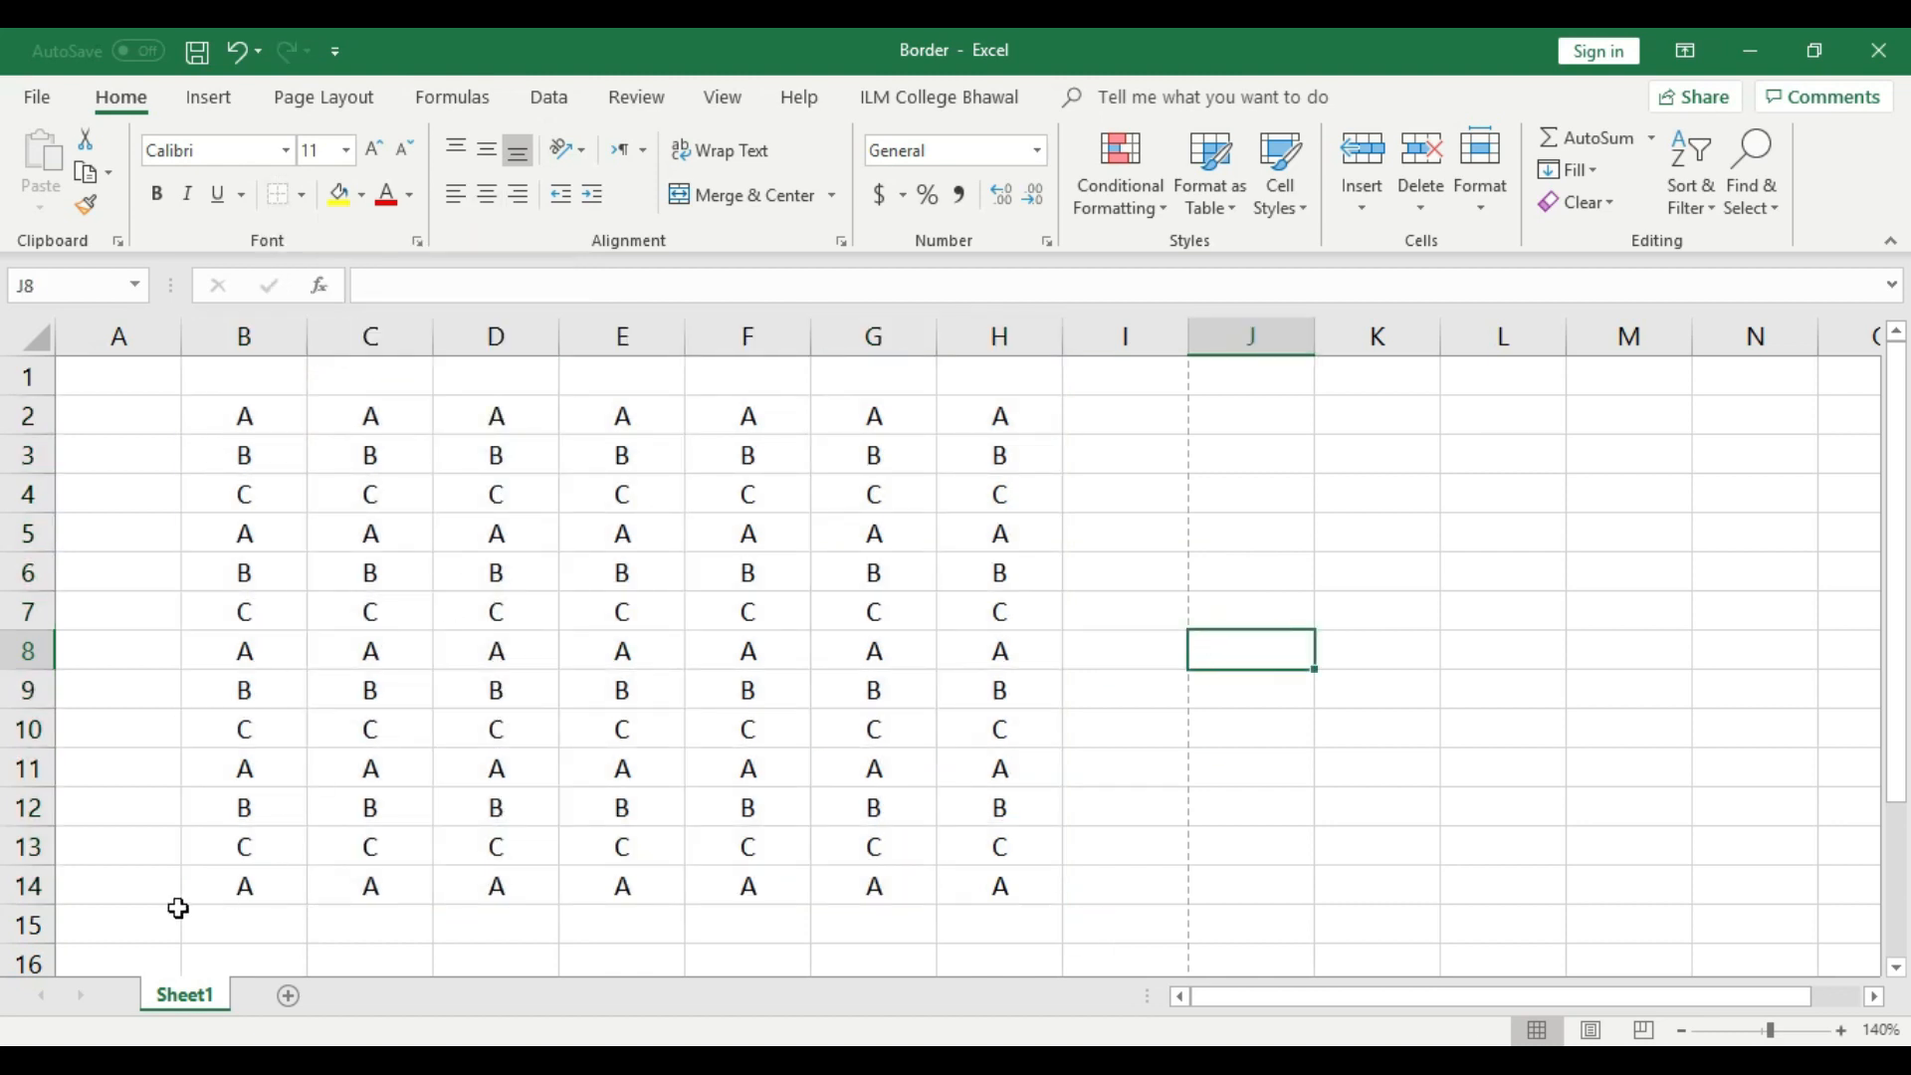
{"action": "left_click_drag", "start_coordinate": [174, 777], "coordinate": [179, 627]}
{"action": "left_click", "coordinate": [243, 568]}
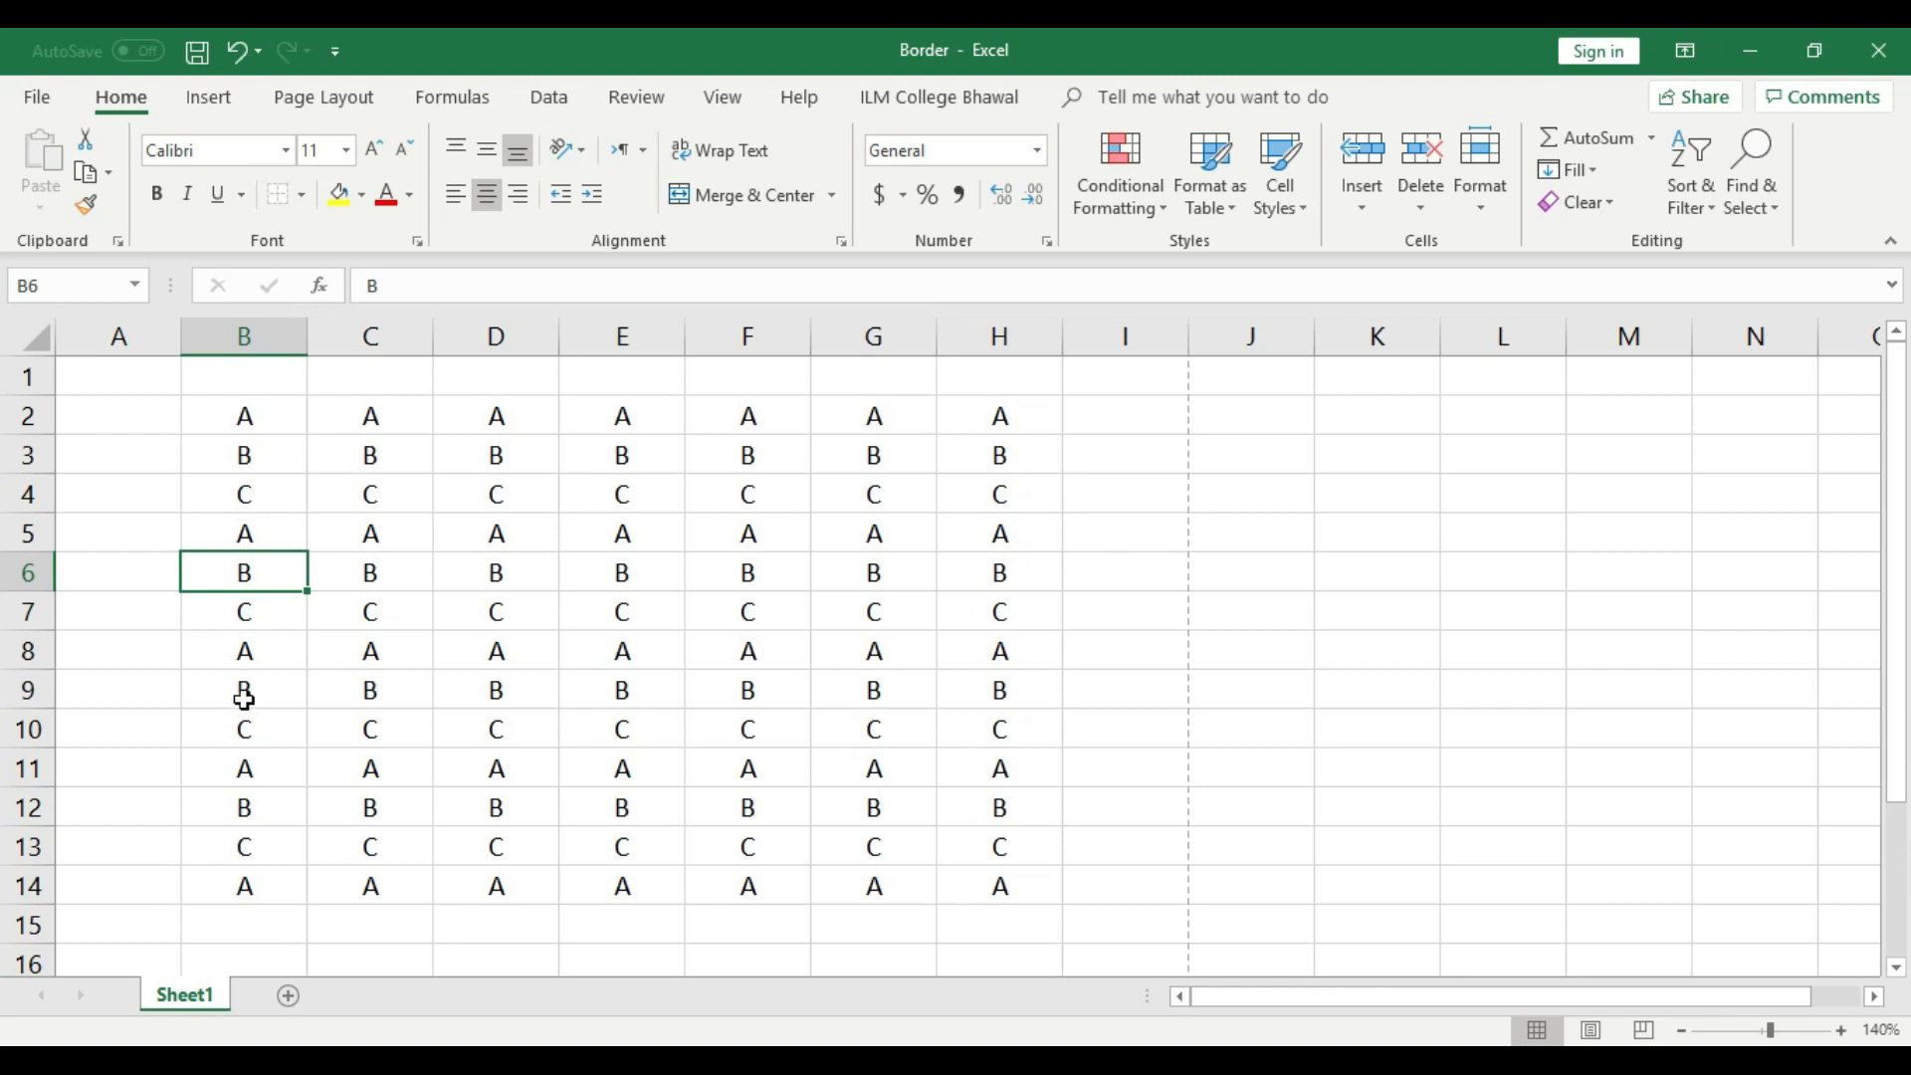
- Apply Outside Borders to B2:H14, check the outline in the print preview, and return to the sheet
{"action": "left_click_drag", "start_coordinate": [1021, 893], "coordinate": [256, 418]}
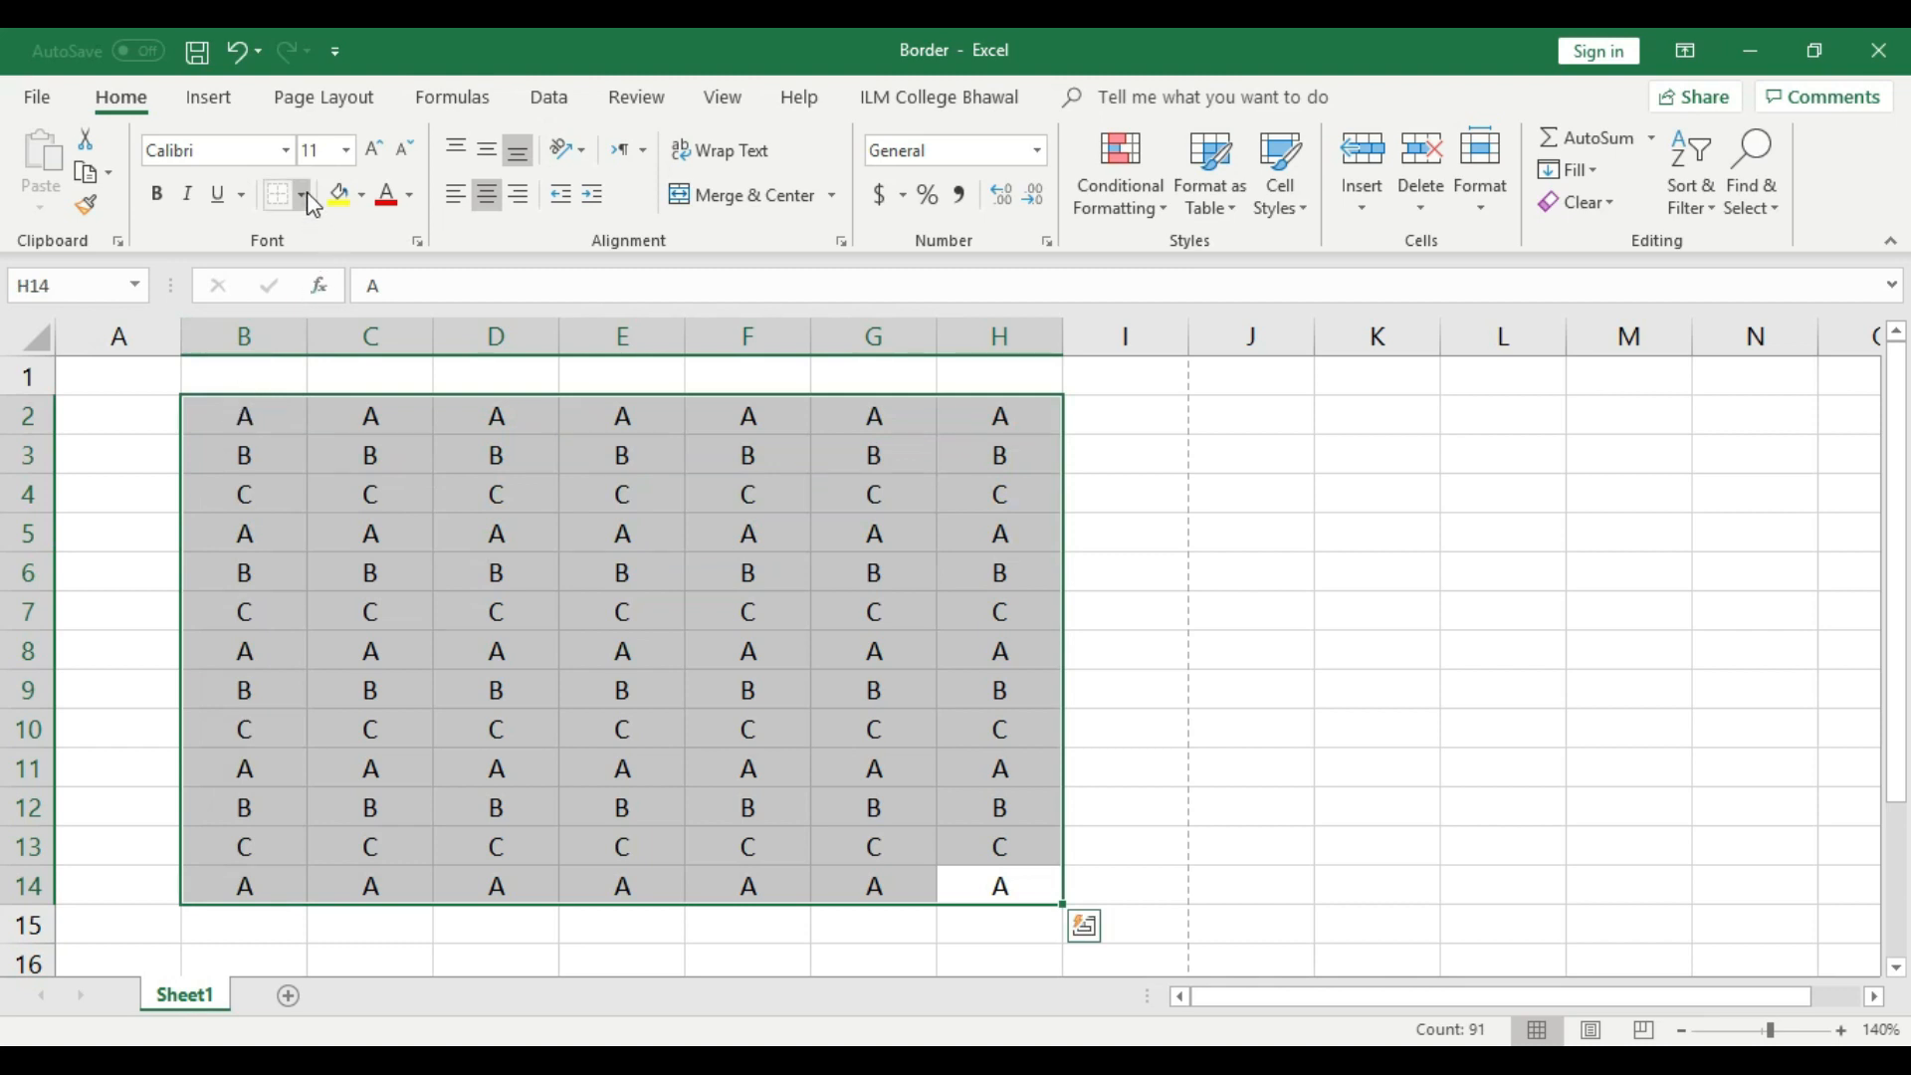
{"action": "left_click", "coordinate": [308, 198]}
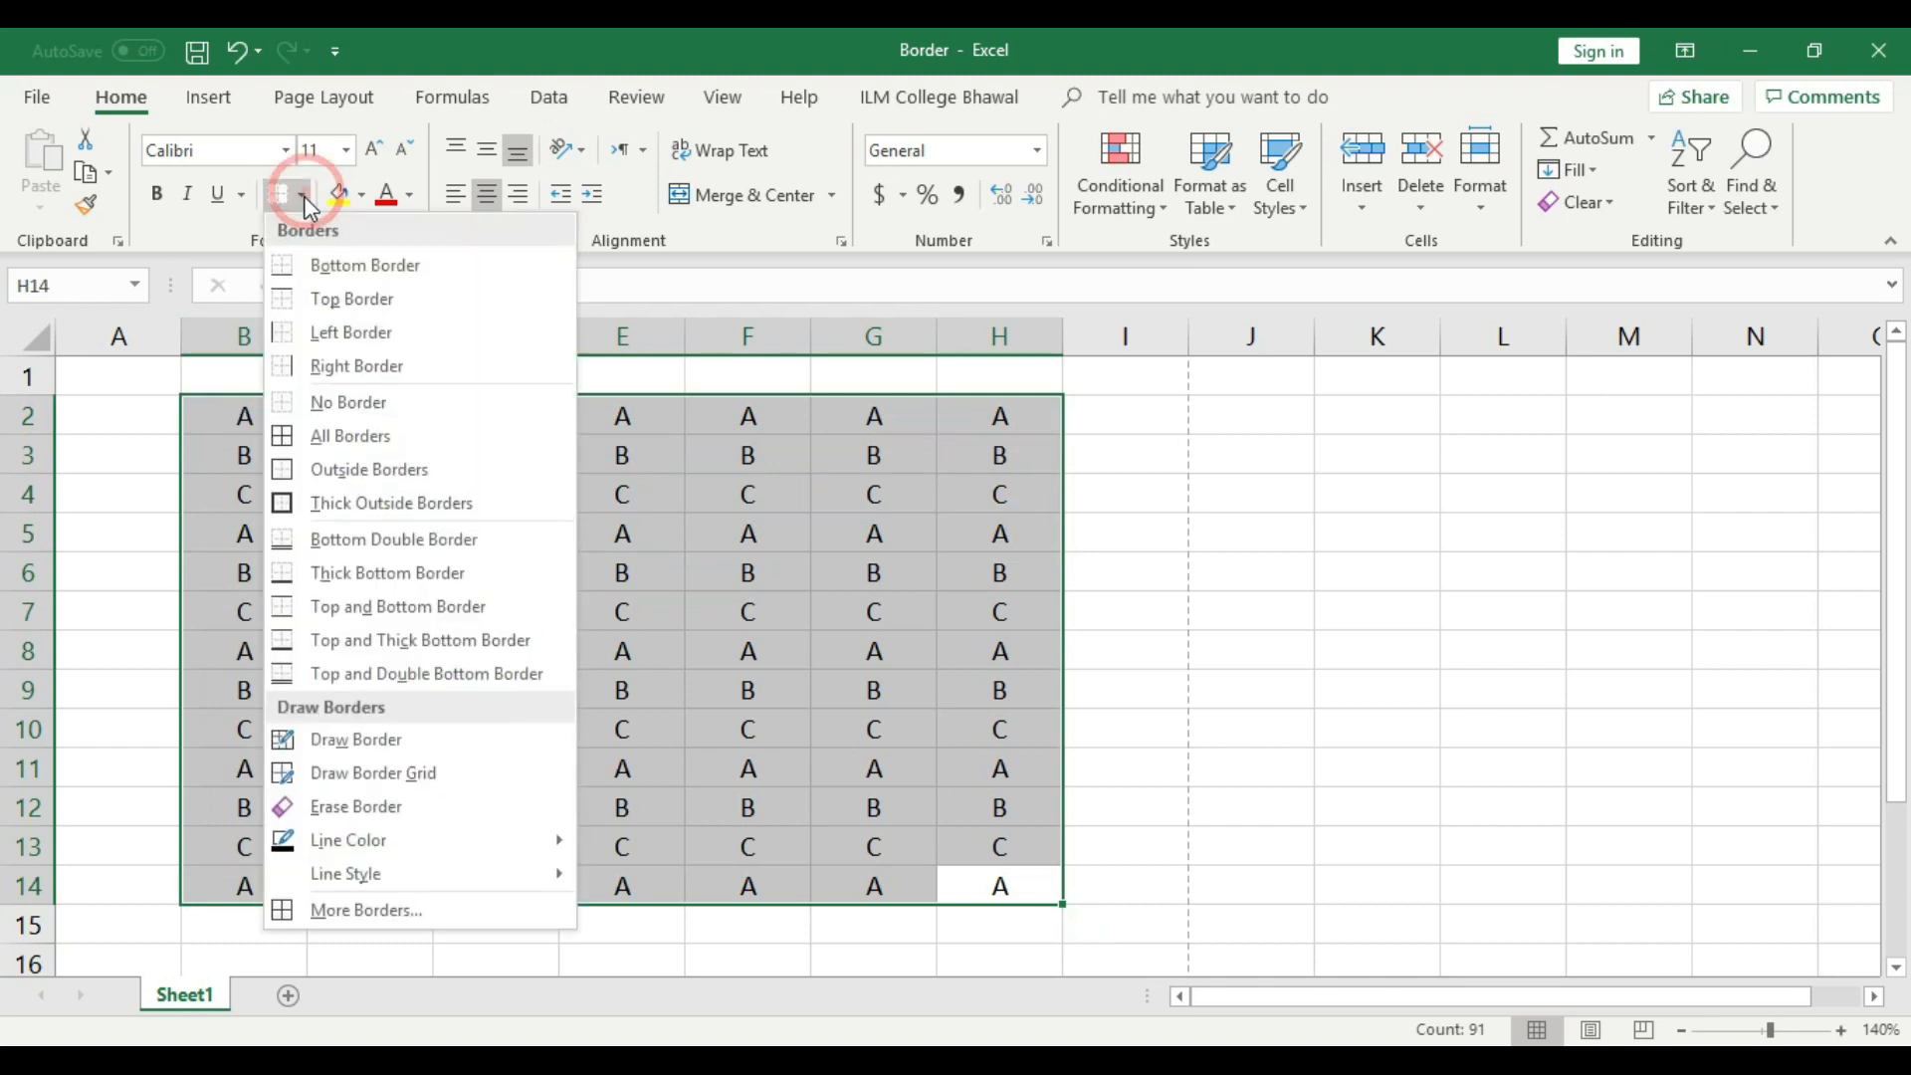
{"action": "left_click", "coordinate": [373, 485]}
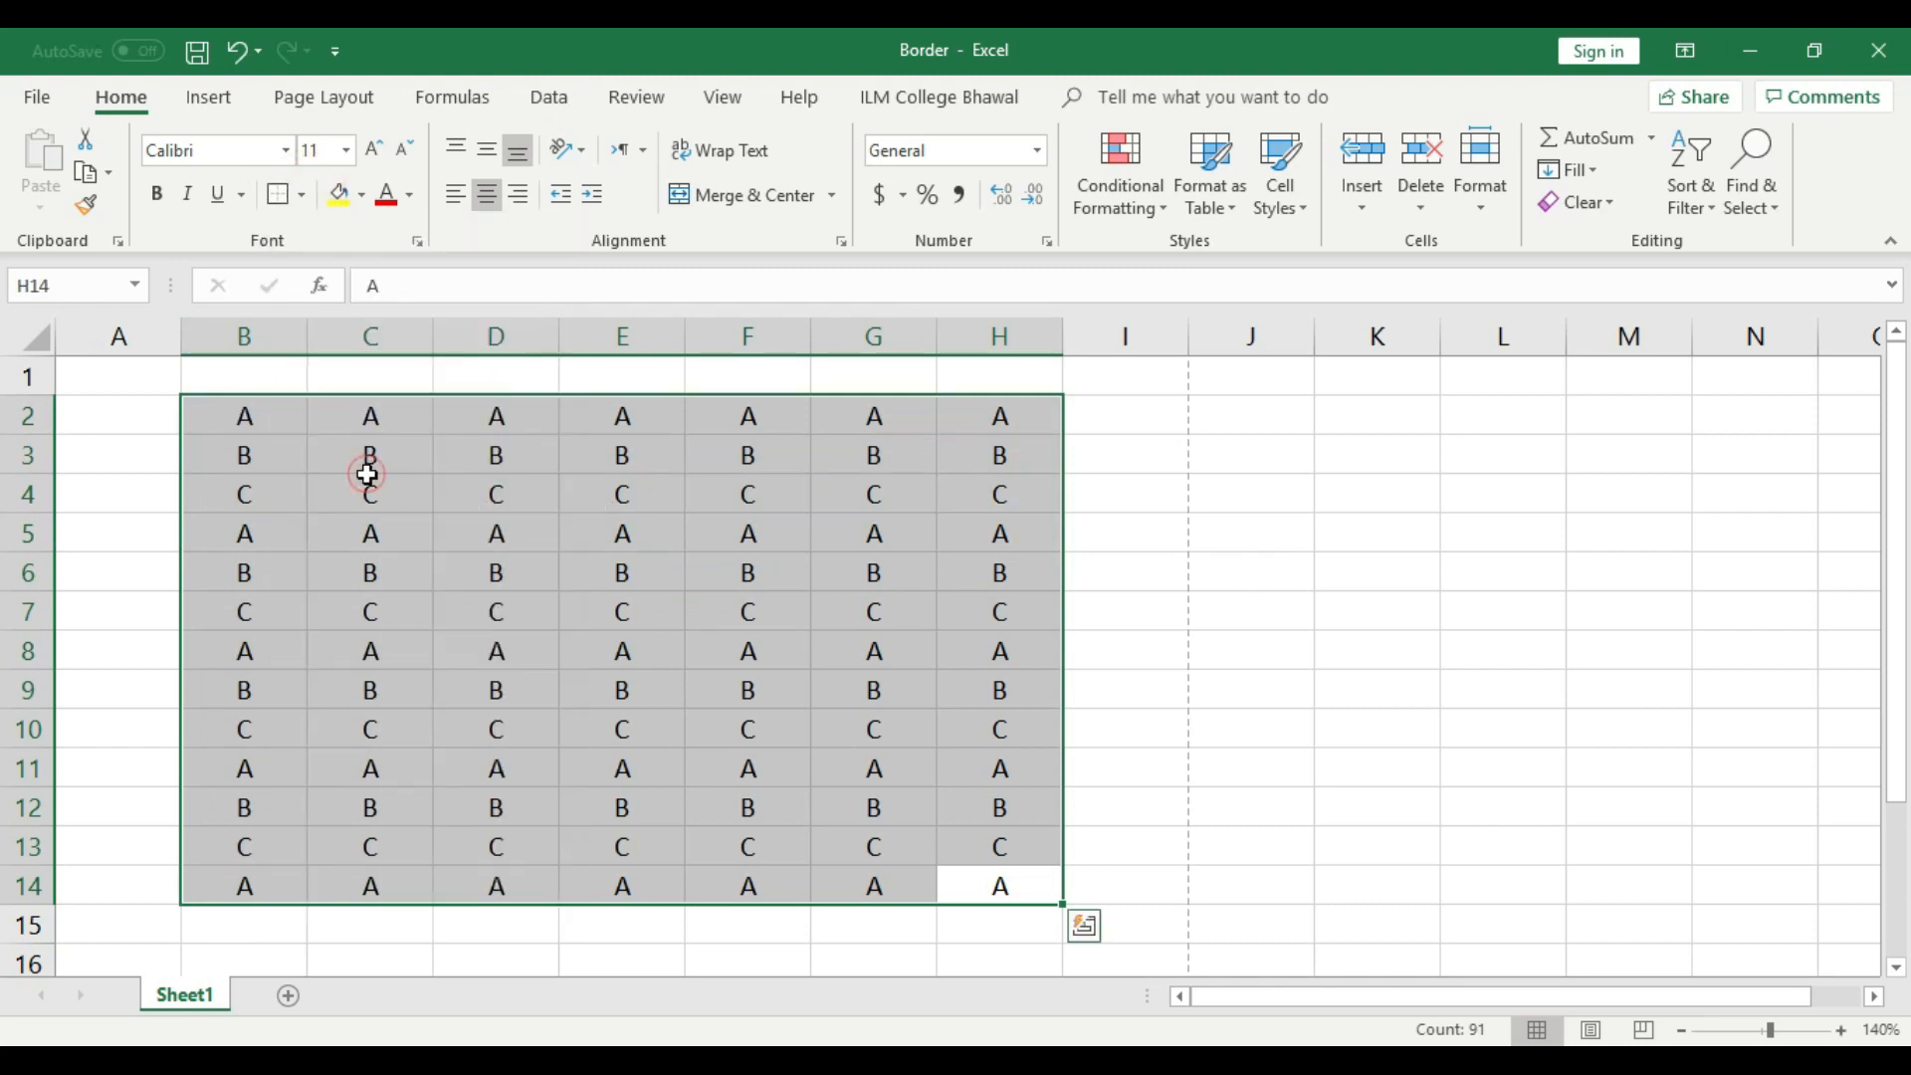
{"action": "left_click", "coordinate": [1090, 642]}
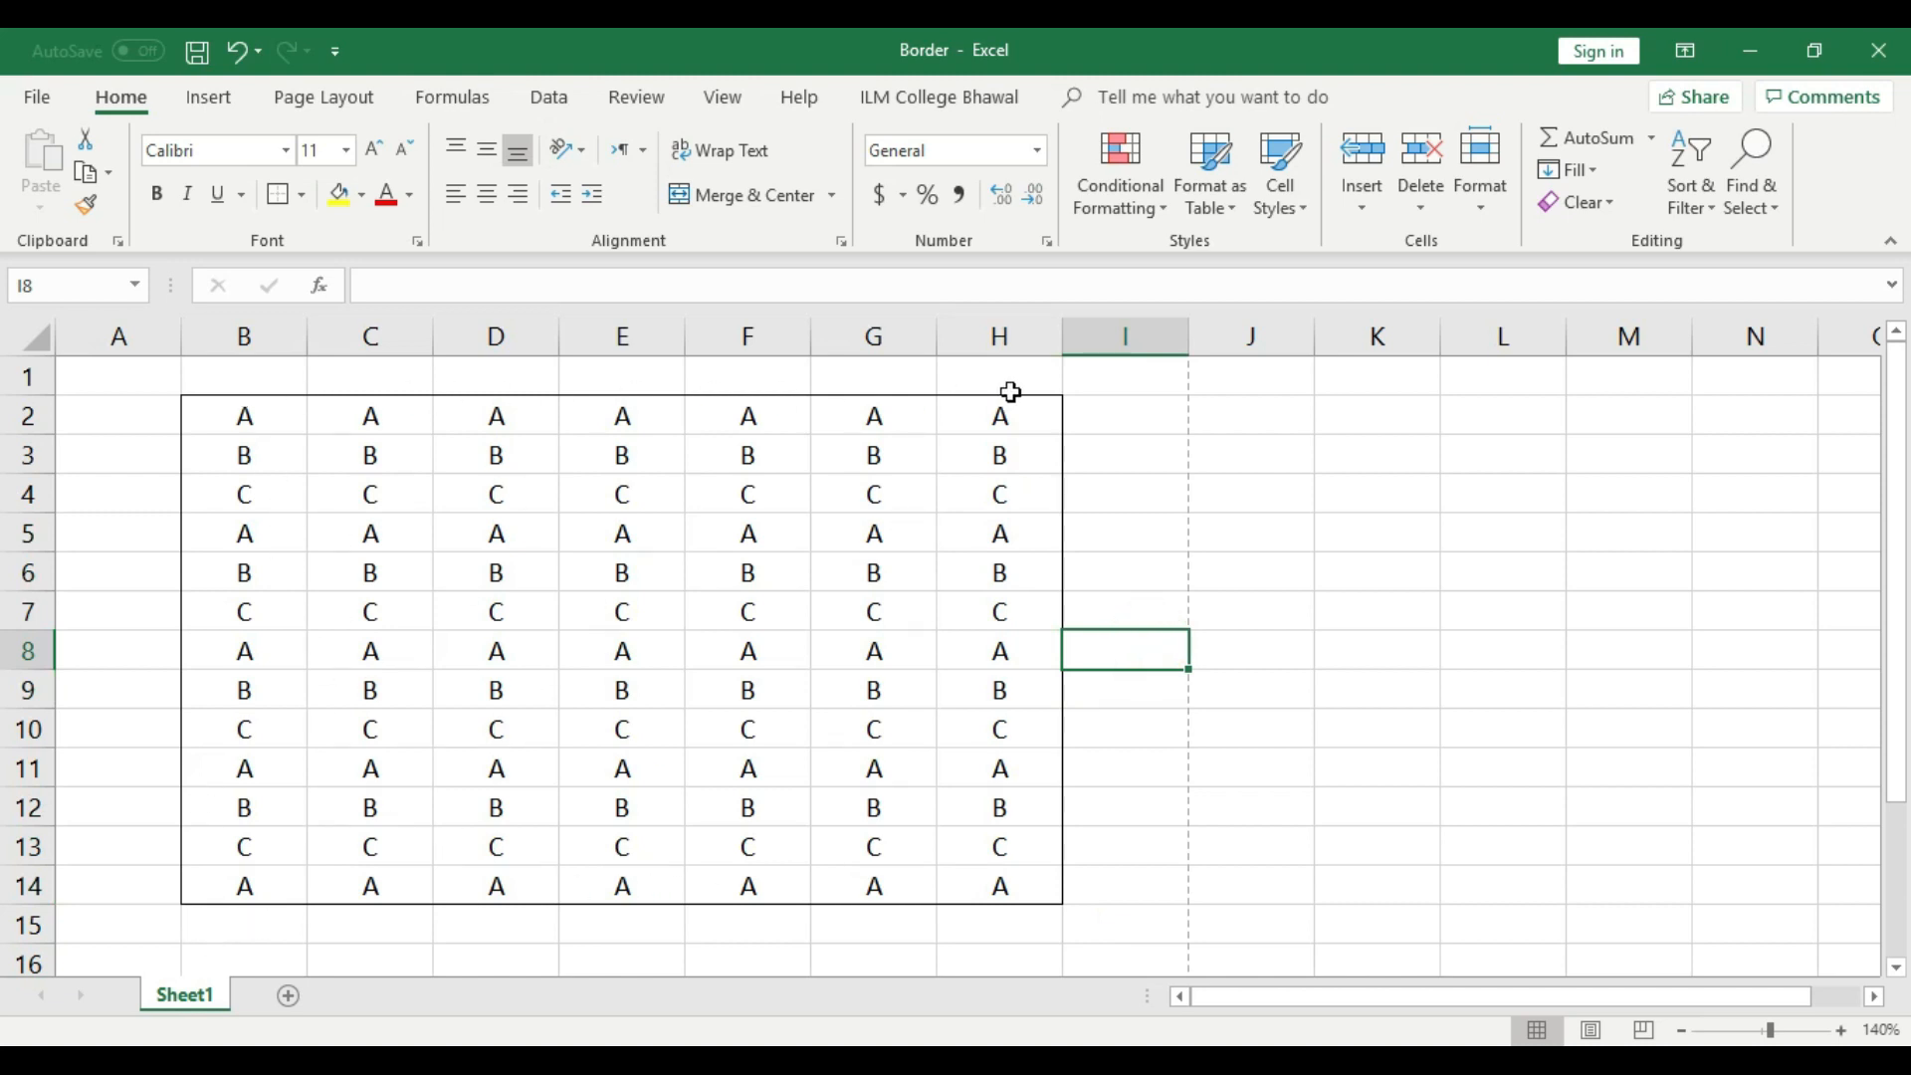
{"action": "key", "text": "ctrl+p"}
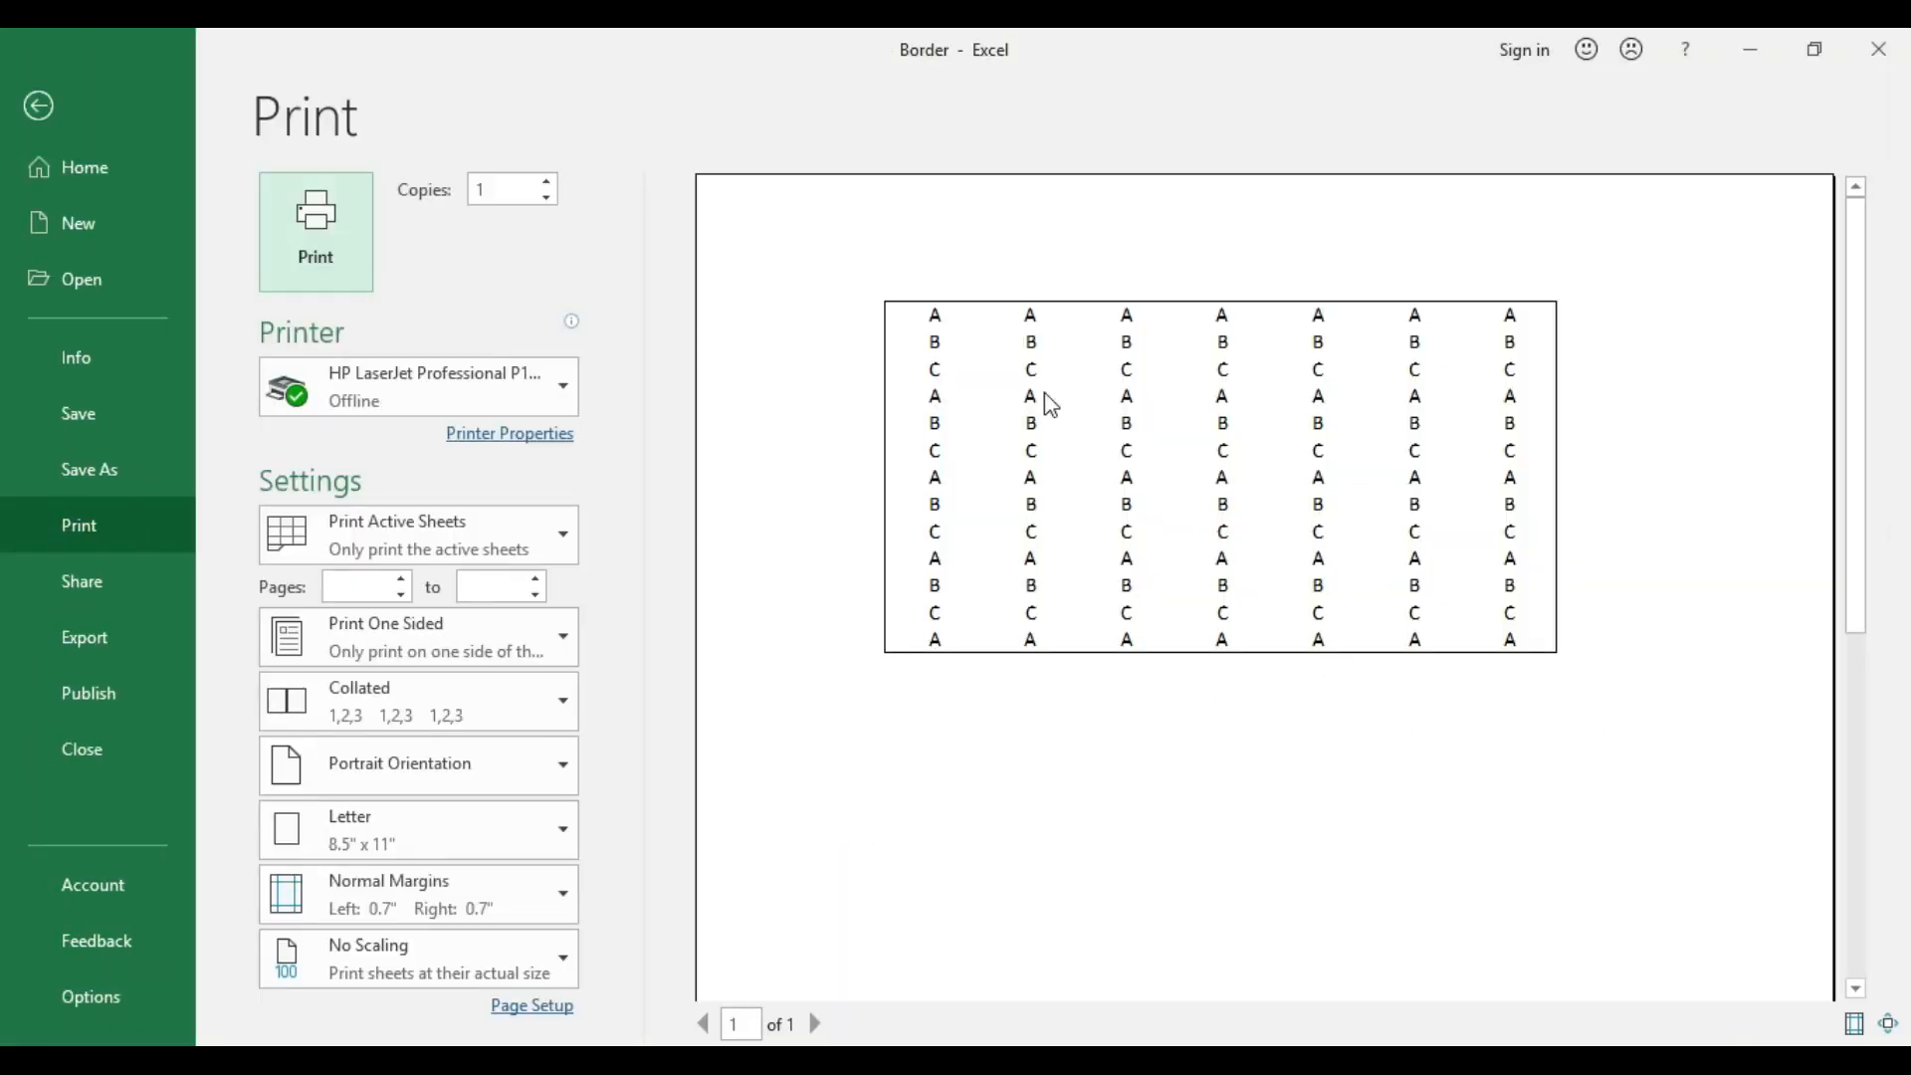
{"action": "left_click", "coordinate": [39, 106]}
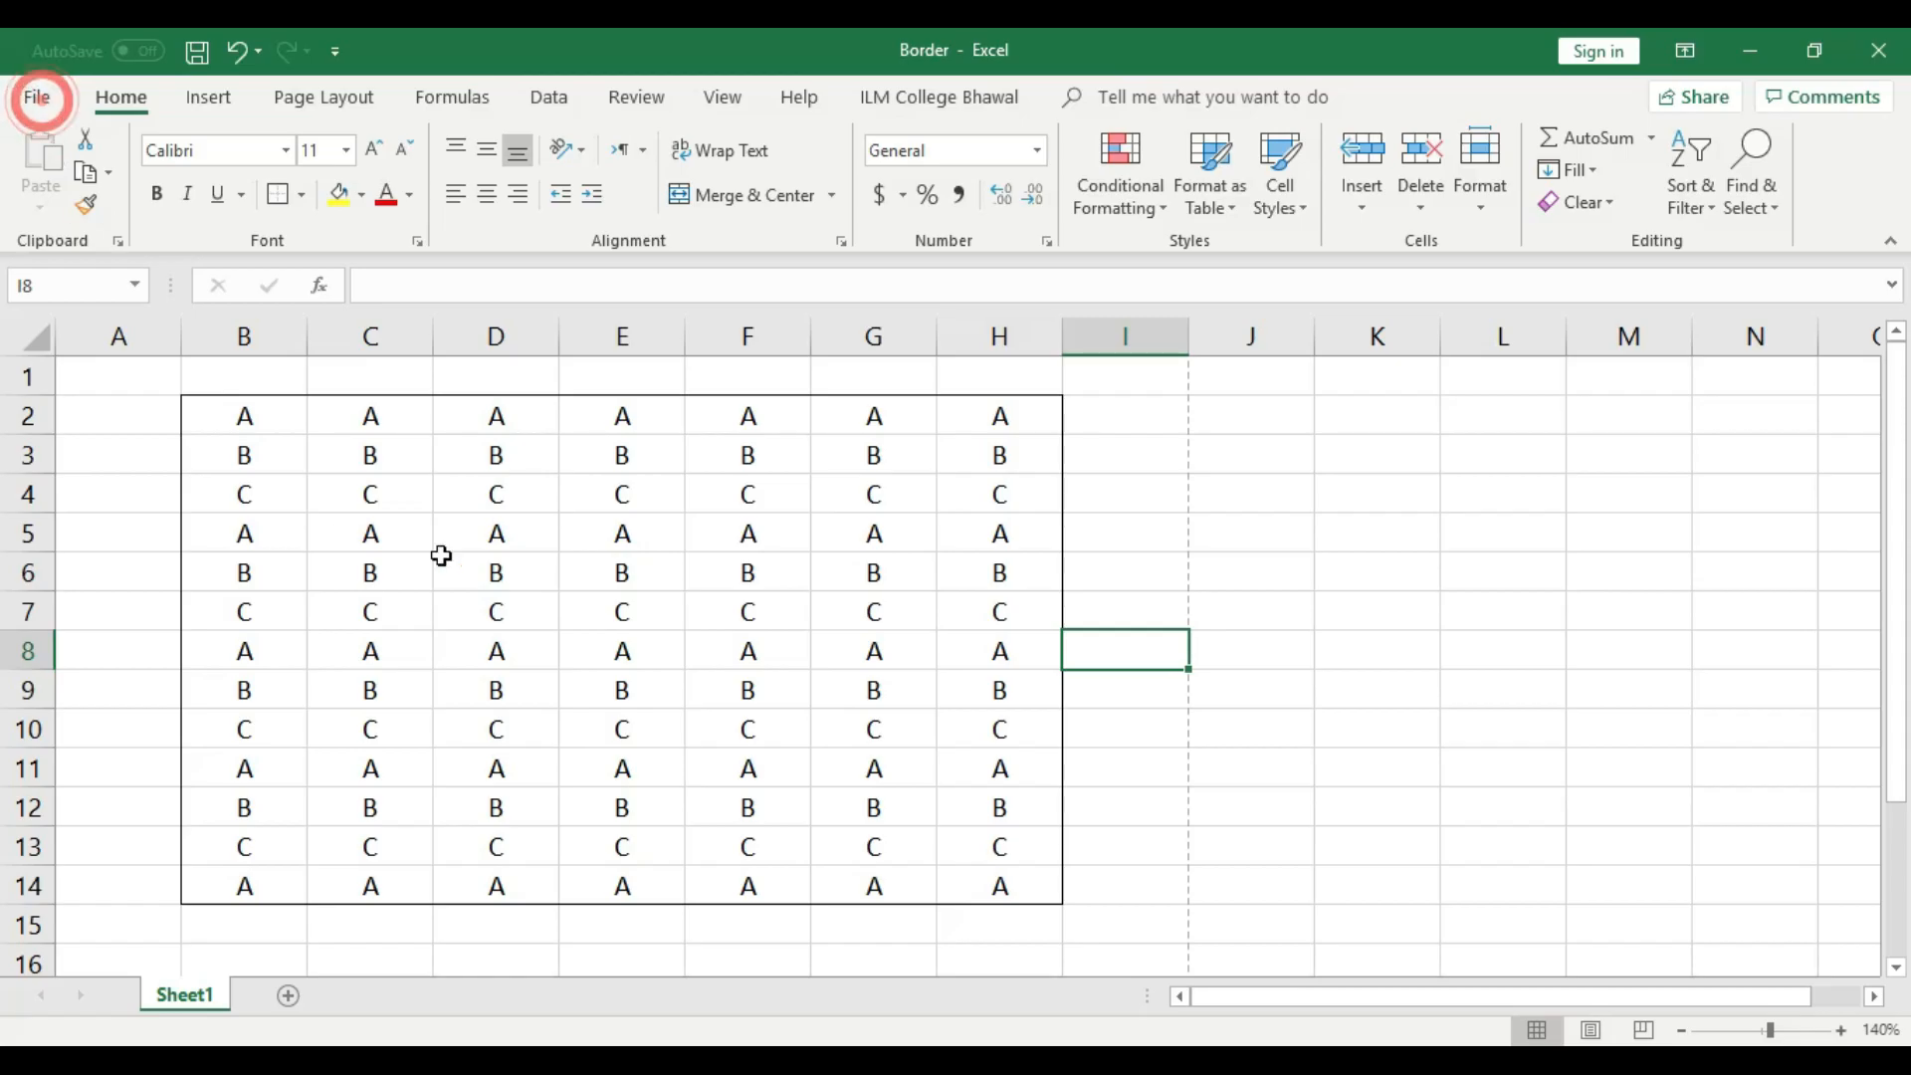
- Apply All Borders to the inner block C6:G9
{"action": "left_click", "coordinate": [657, 554]}
{"action": "left_click_drag", "start_coordinate": [392, 563], "coordinate": [865, 702]}
{"action": "left_click", "coordinate": [280, 195]}
{"action": "left_click", "coordinate": [301, 195]}
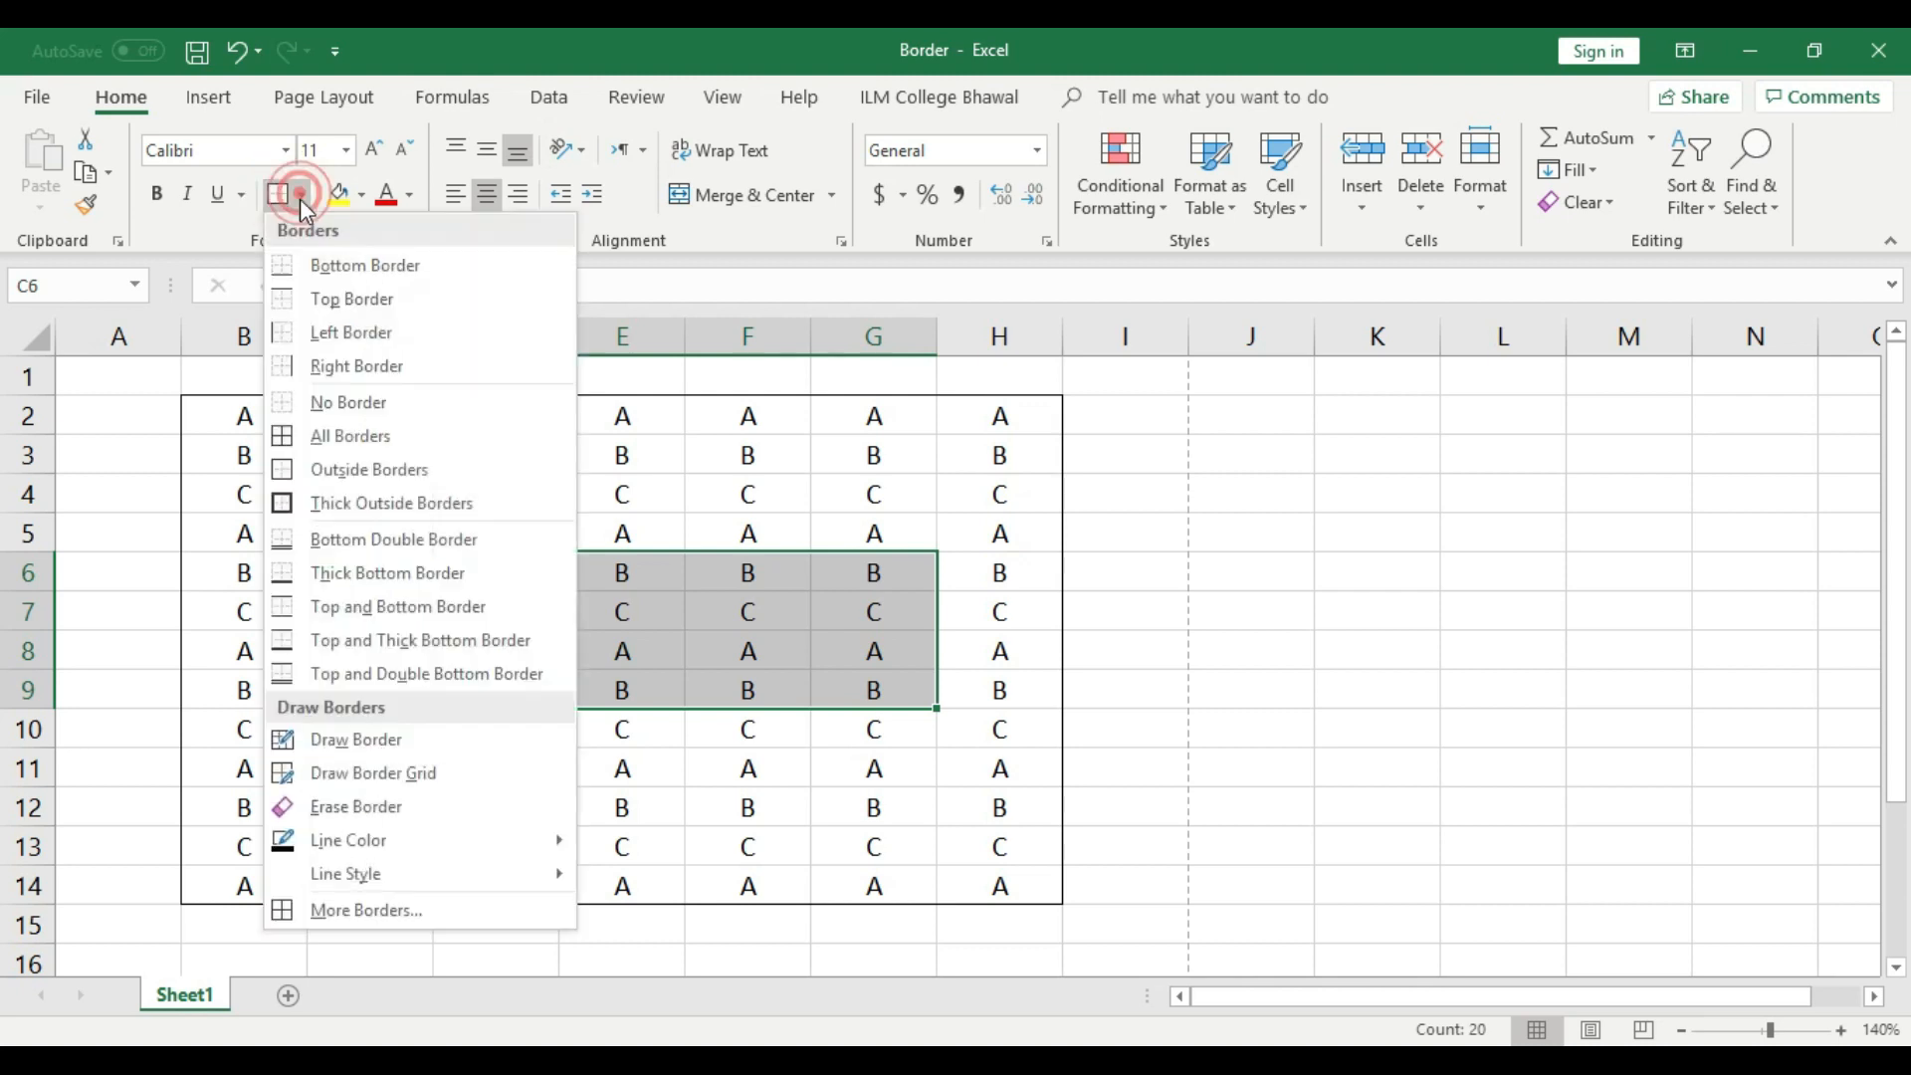
{"action": "left_click", "coordinate": [341, 435]}
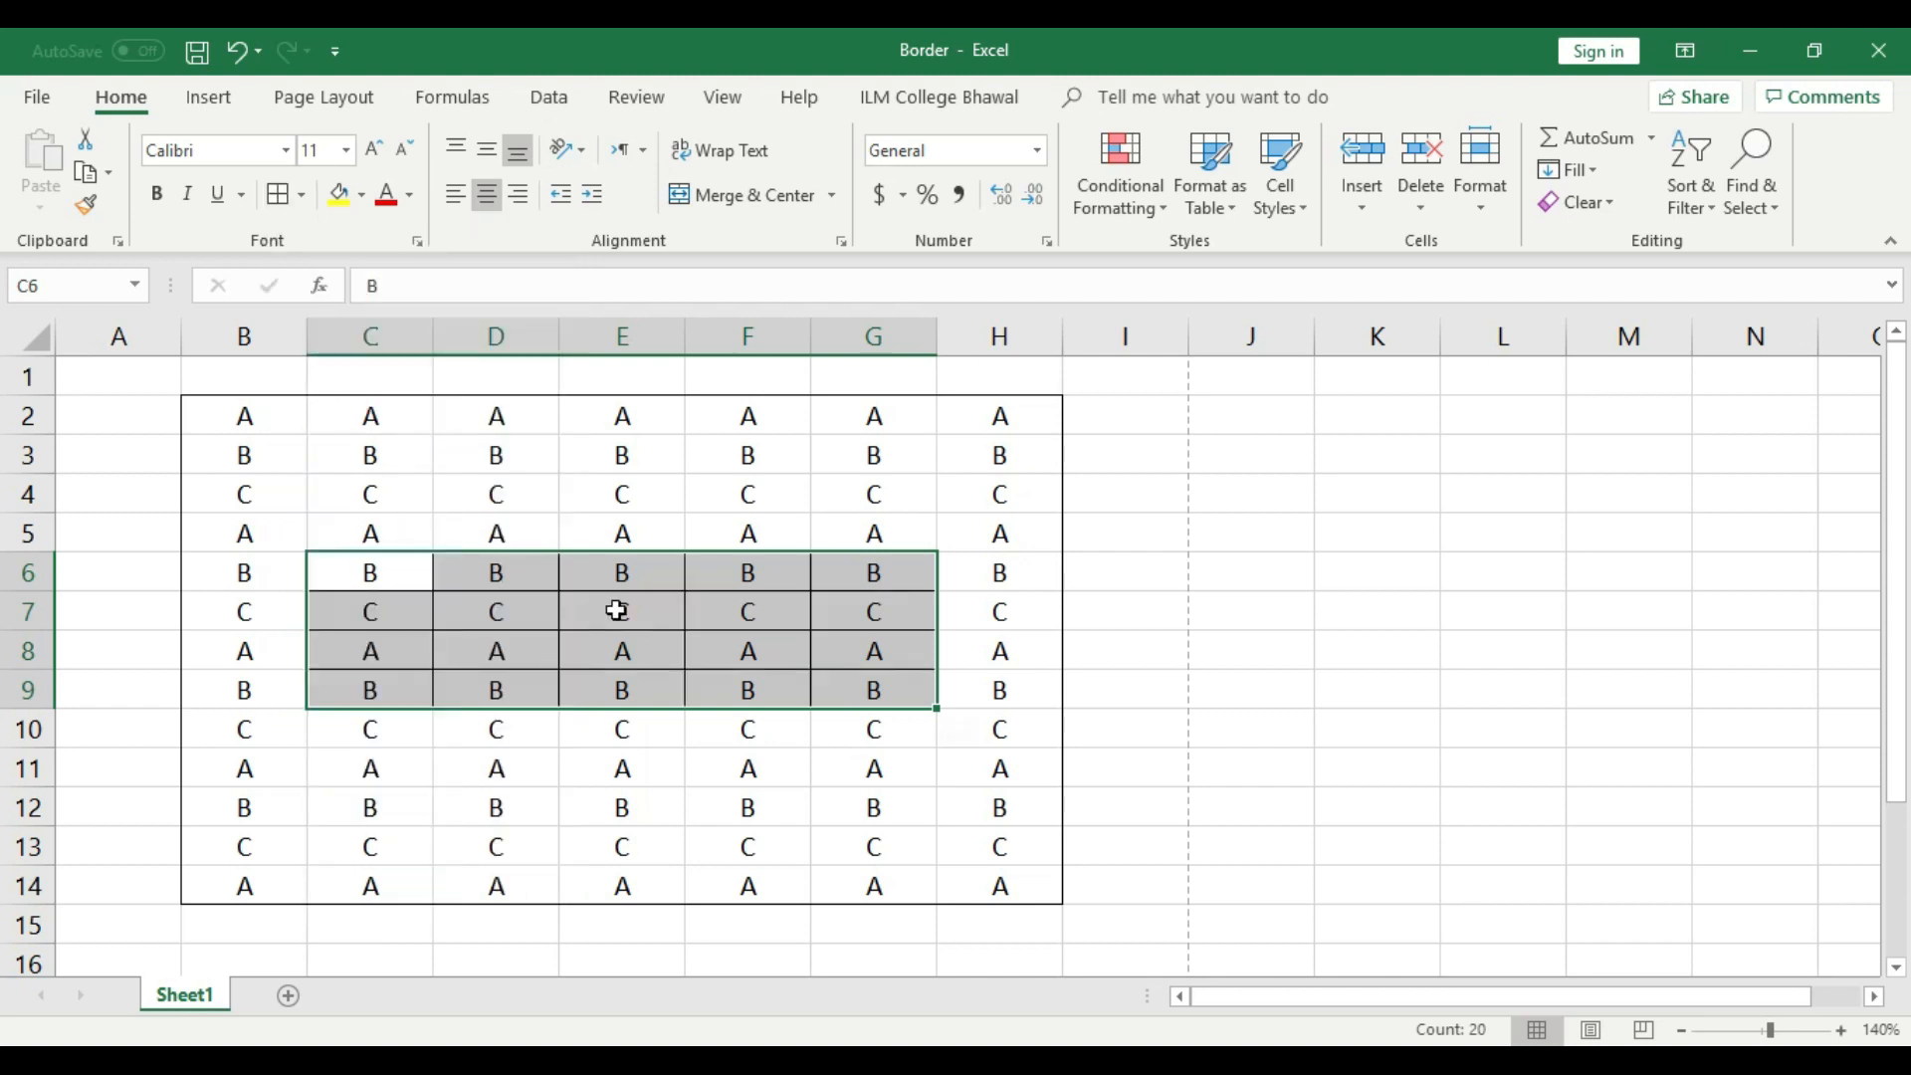
{"action": "left_click", "coordinate": [623, 457]}
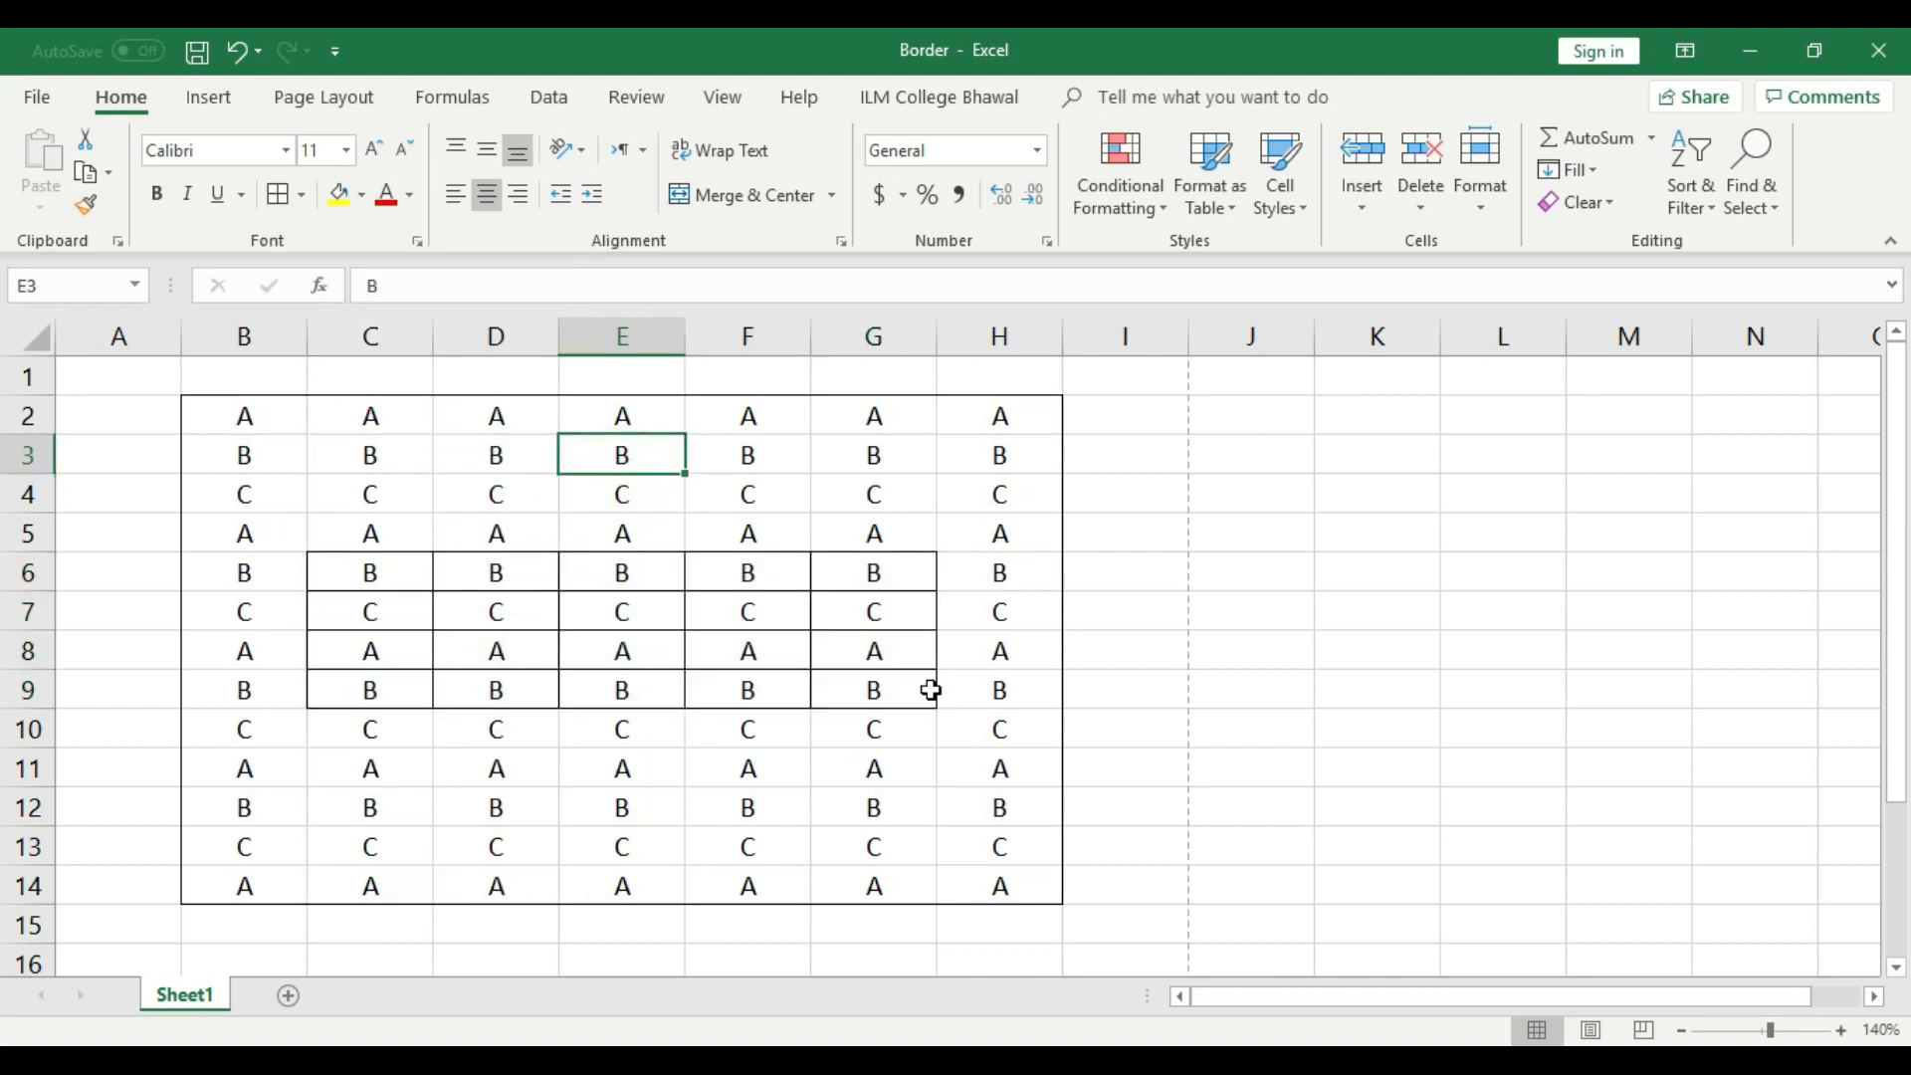
- Add a left border to cells C12:C13 and a right border to cells G12:G13
{"action": "left_click_drag", "start_coordinate": [378, 804], "coordinate": [386, 845]}
{"action": "left_click", "coordinate": [300, 195]}
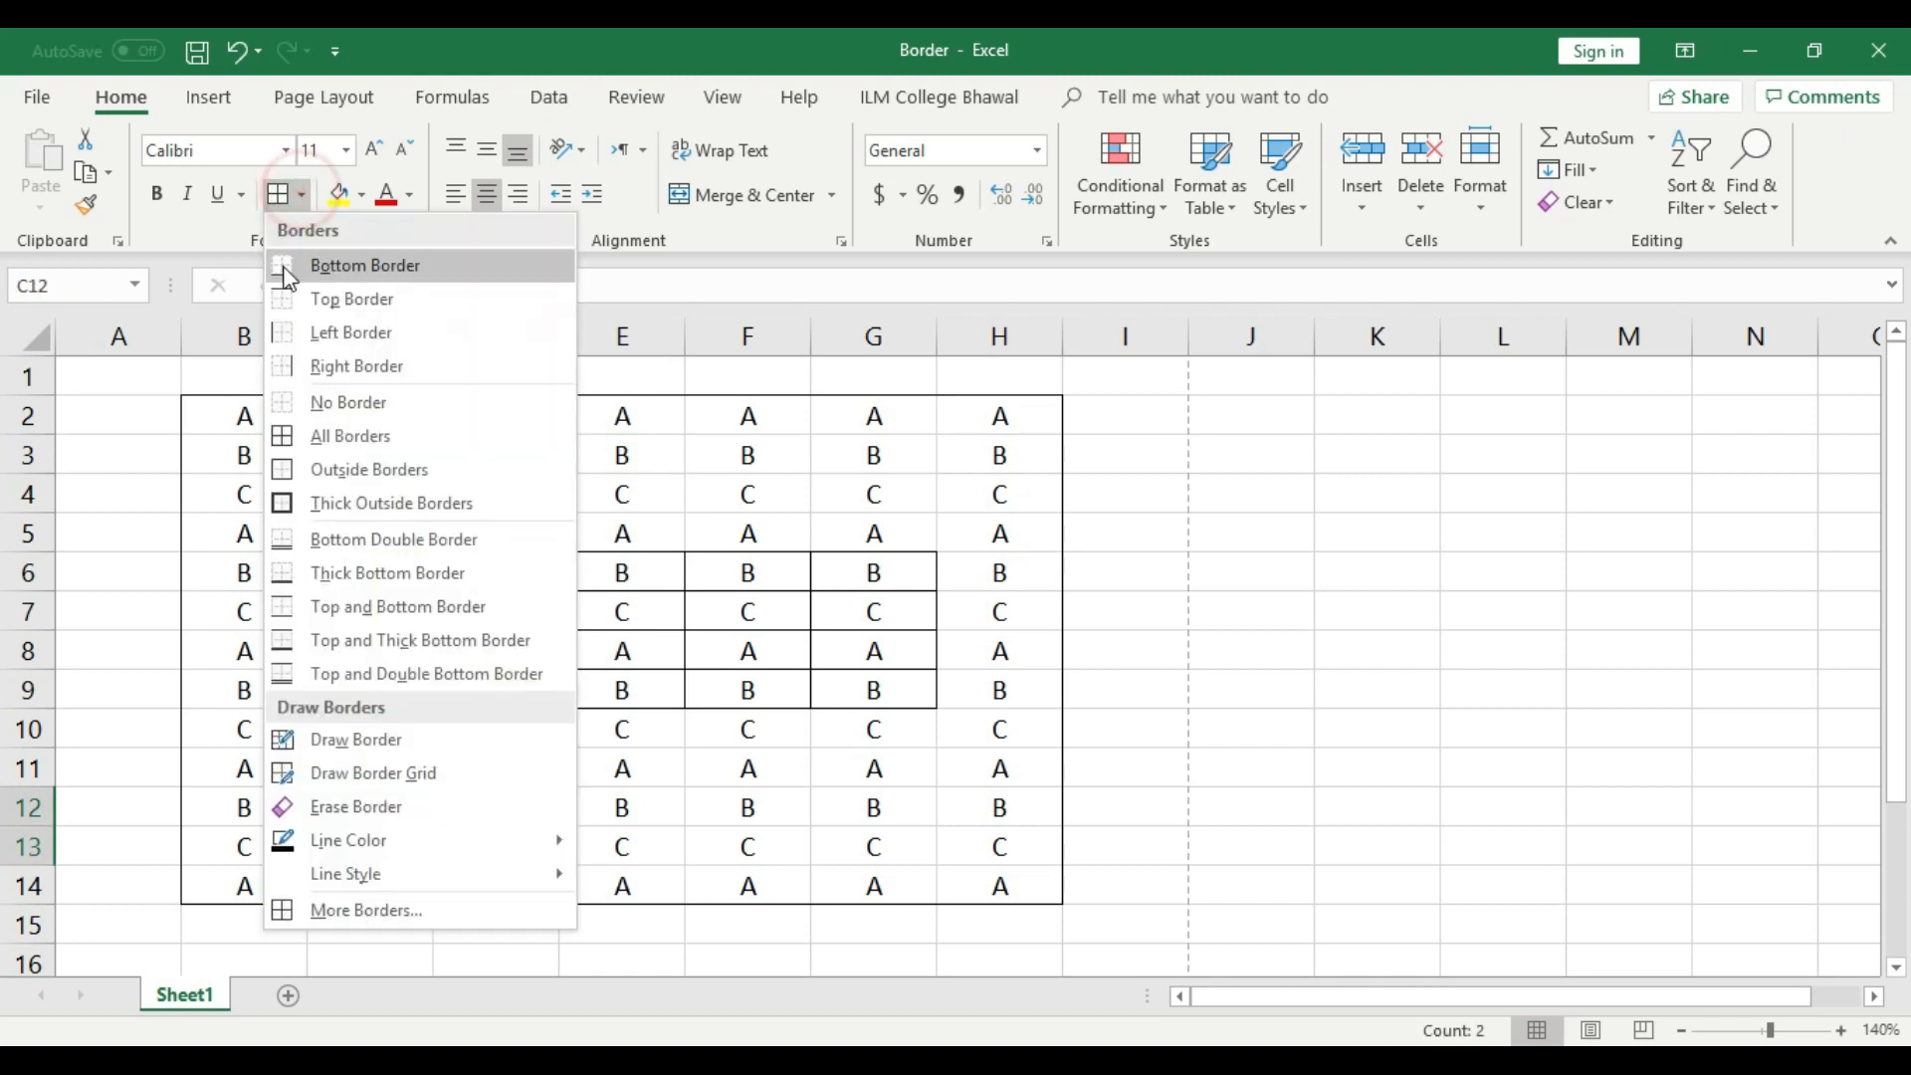
{"action": "left_click", "coordinate": [283, 344]}
{"action": "left_click", "coordinate": [737, 916]}
{"action": "left_click_drag", "start_coordinate": [893, 799], "coordinate": [894, 856]}
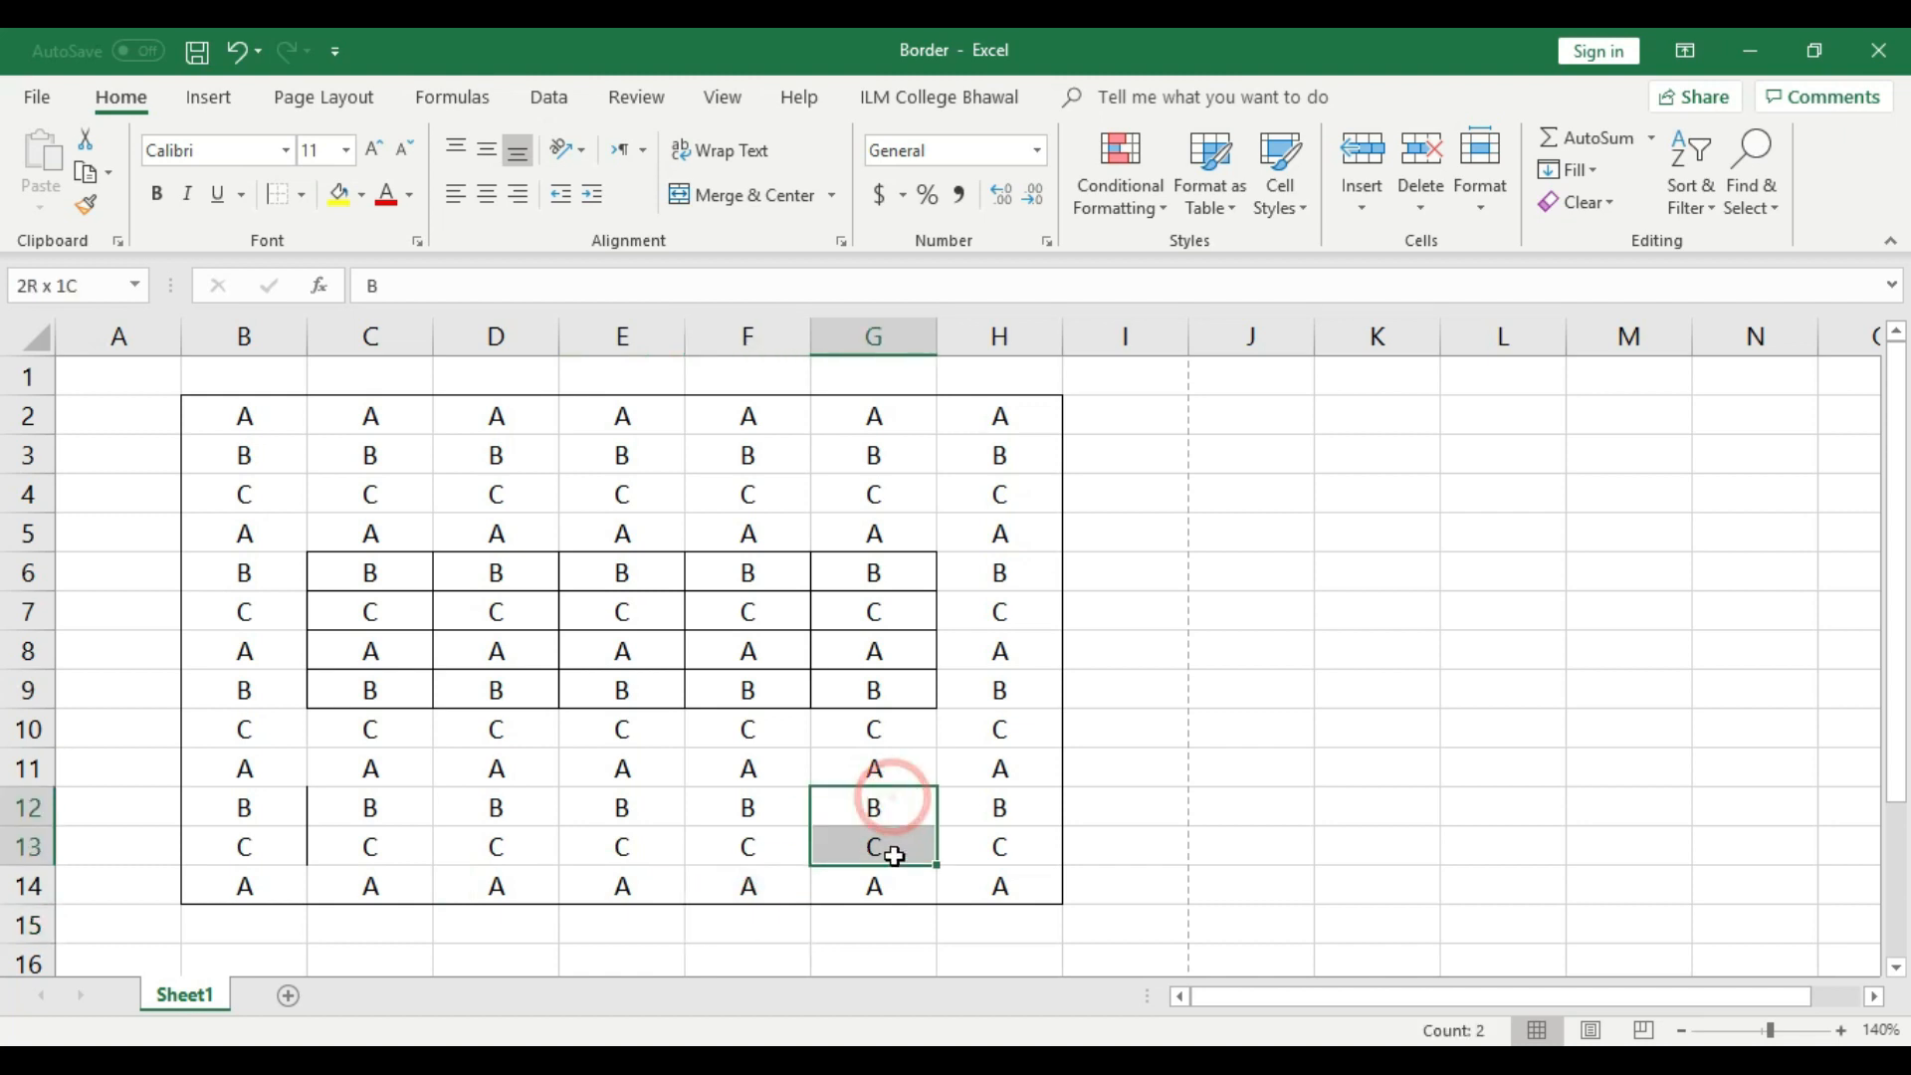
{"action": "left_click", "coordinate": [300, 195]}
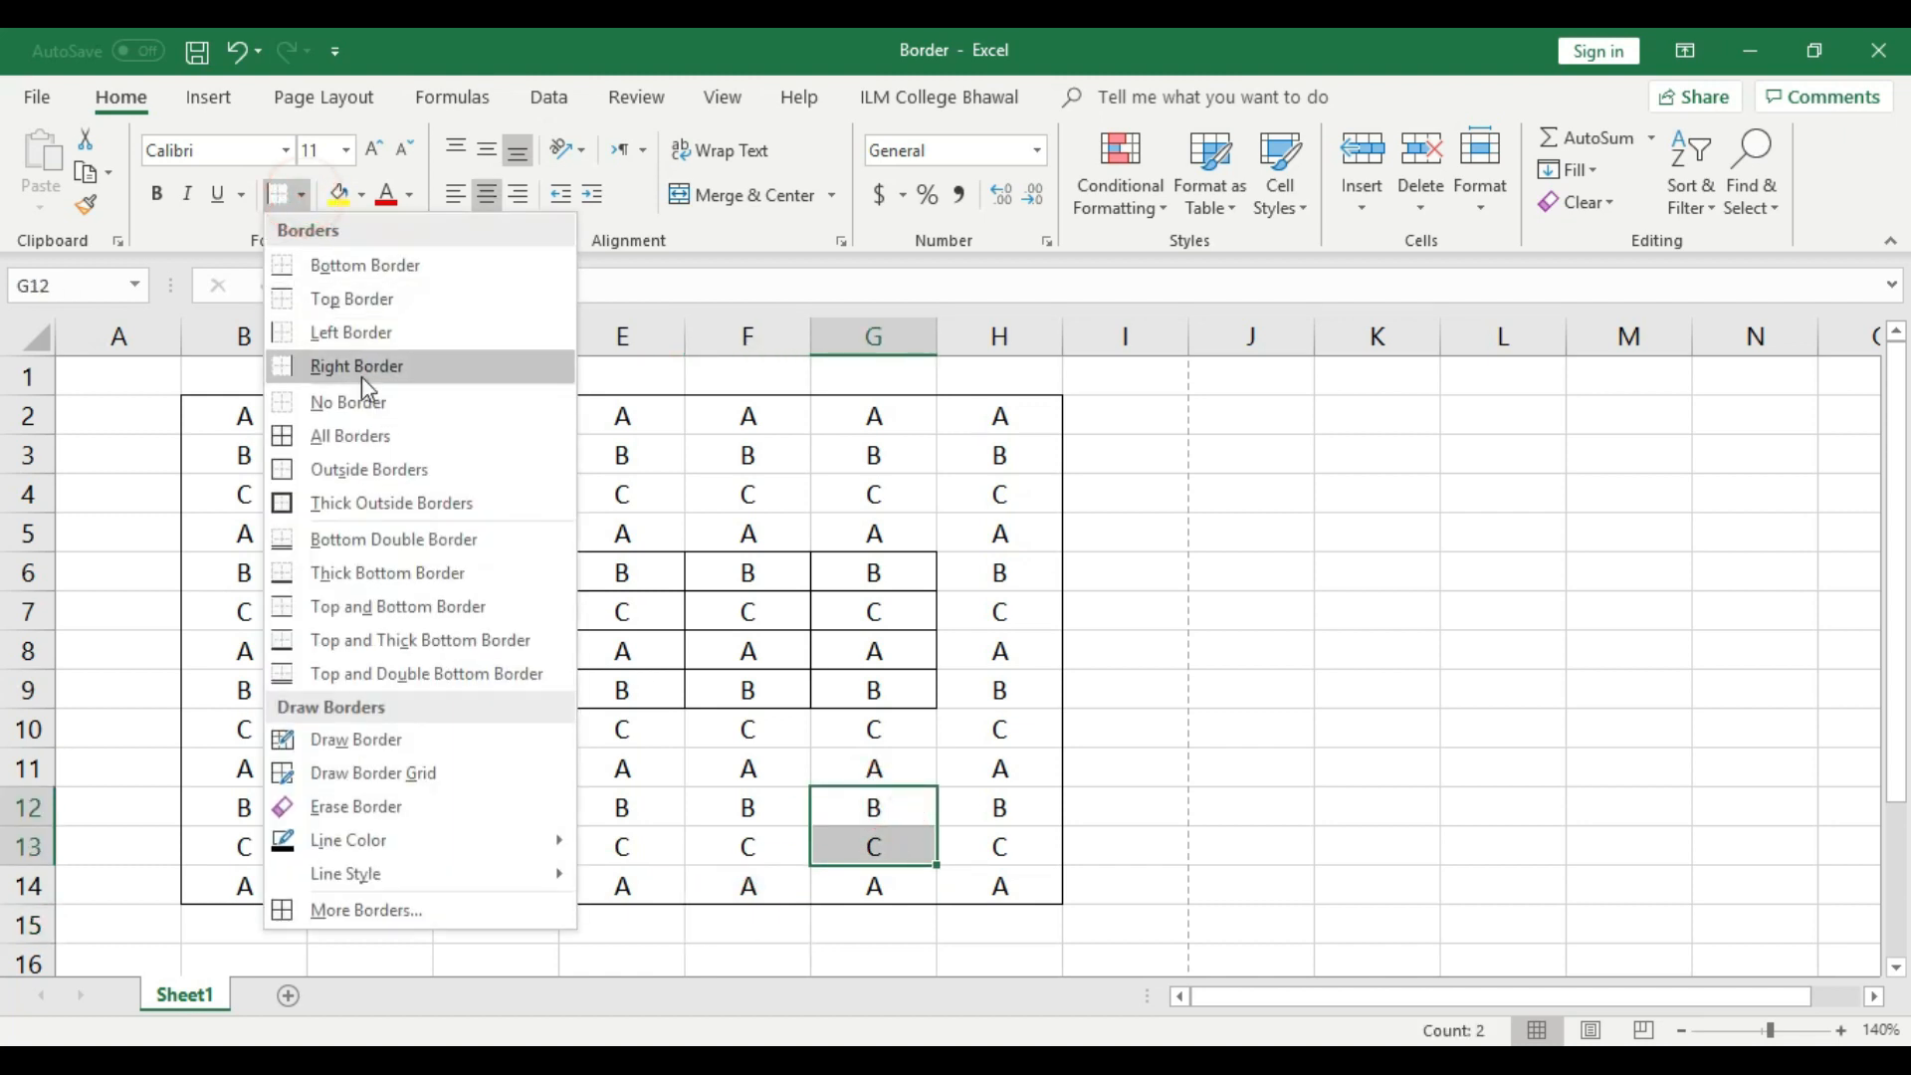
{"action": "left_click", "coordinate": [364, 372]}
{"action": "left_click", "coordinate": [1149, 693]}
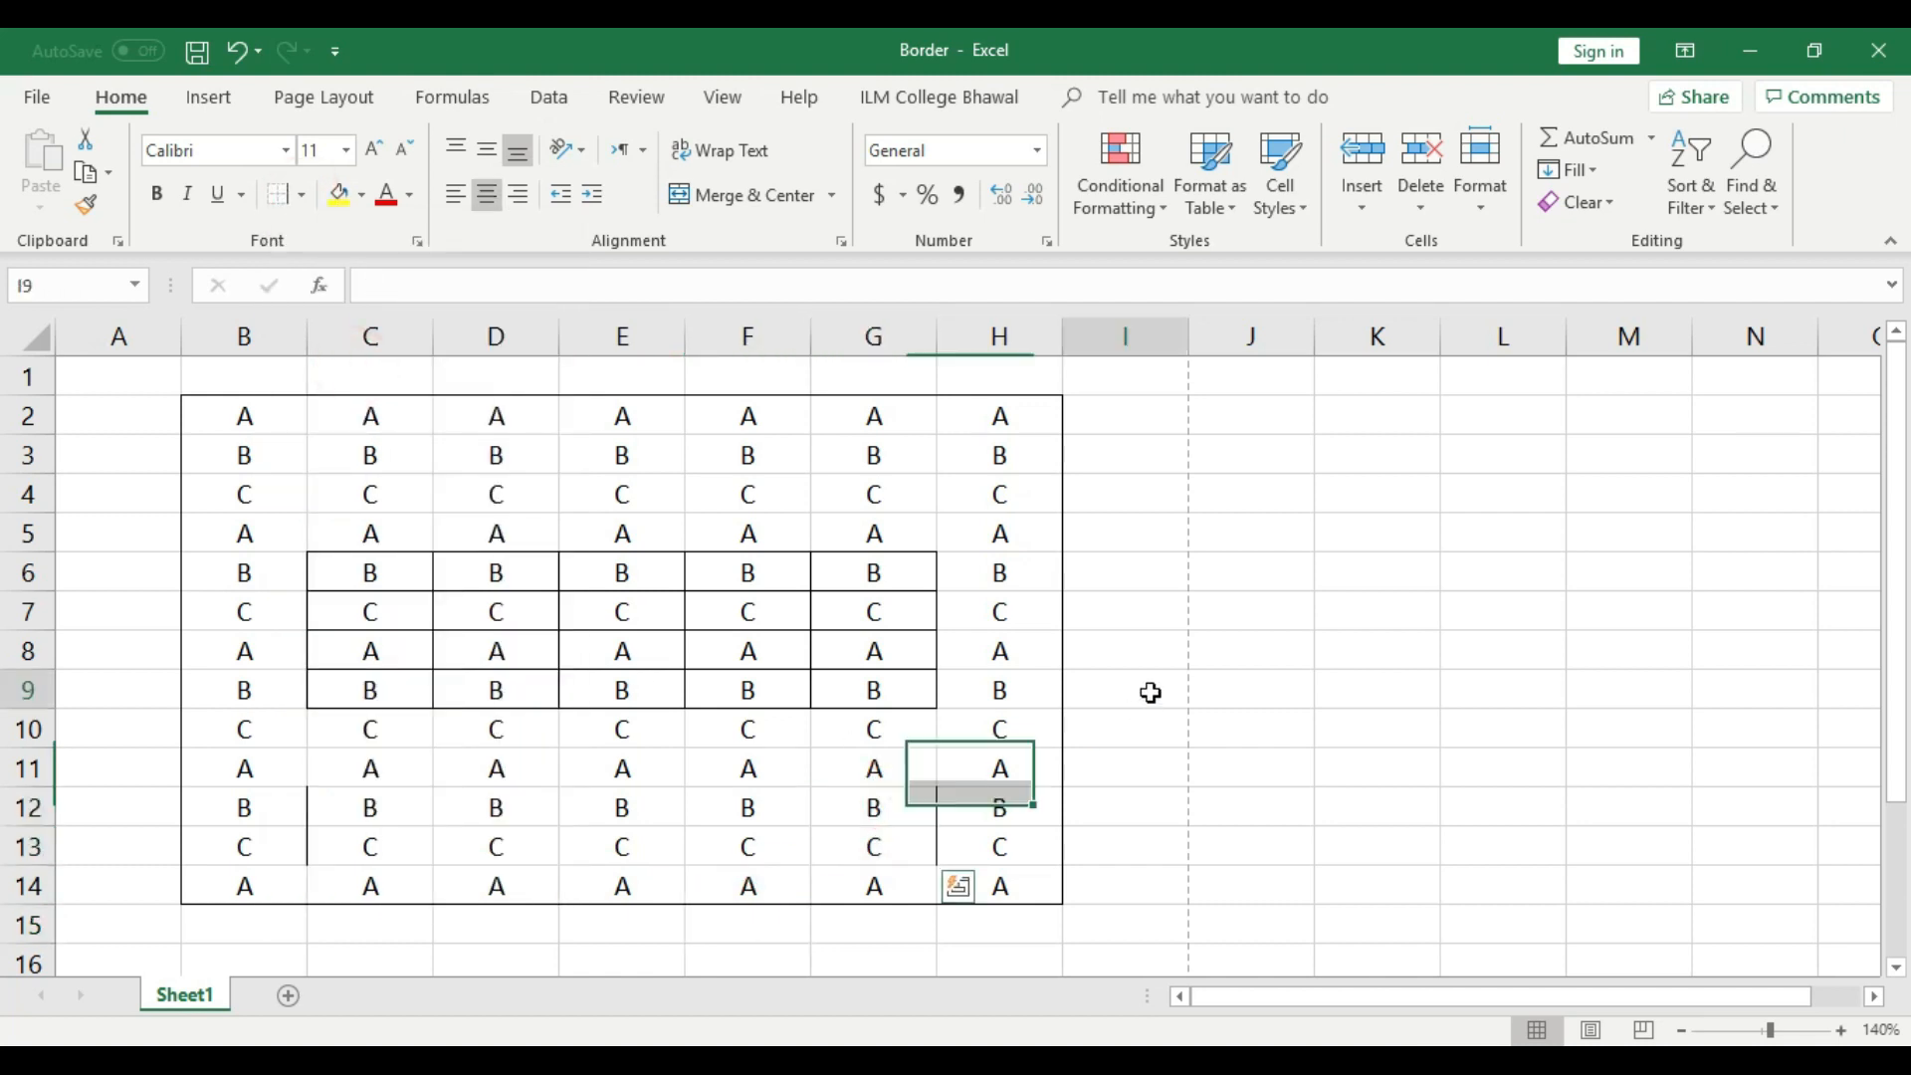
- Add a top border to cells D3:F3 and a bottom border to cells D11:F11
{"action": "left_click_drag", "start_coordinate": [518, 454], "coordinate": [742, 454]}
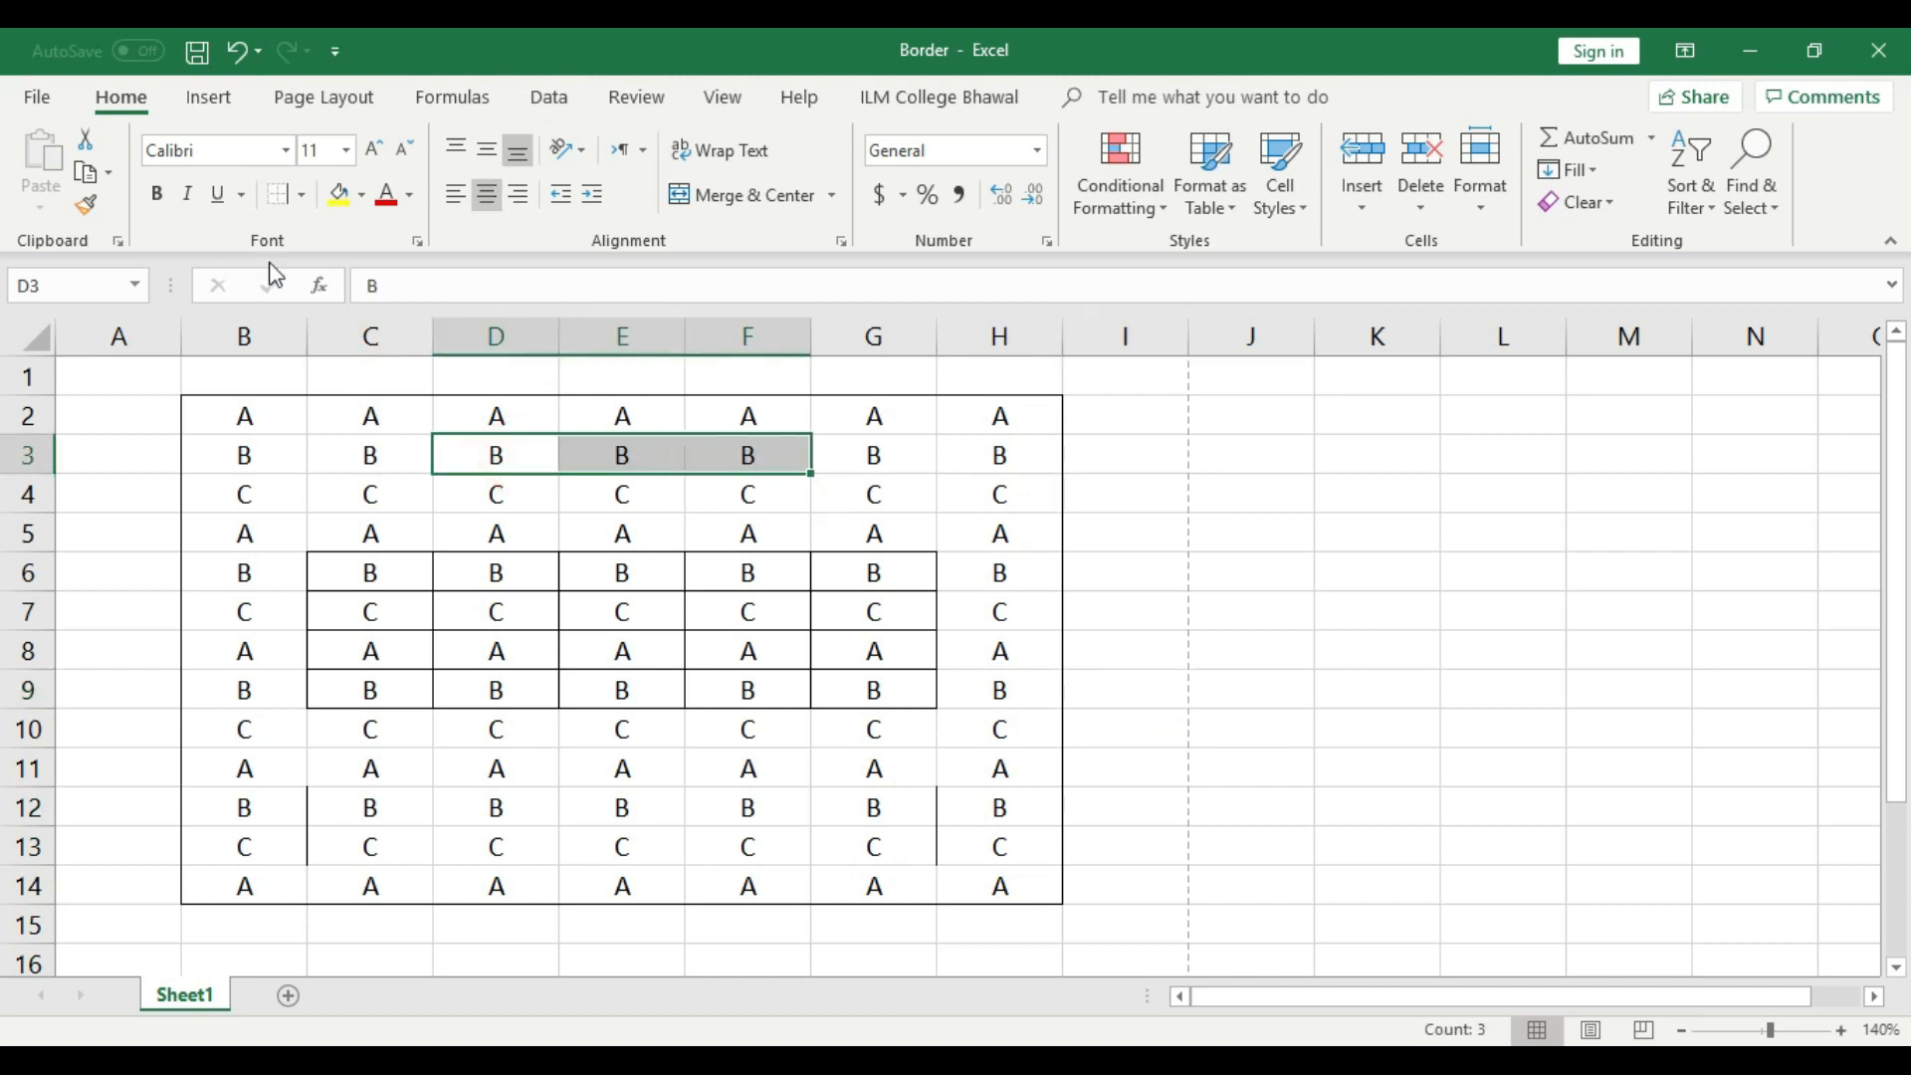
{"action": "left_click", "coordinate": [302, 199]}
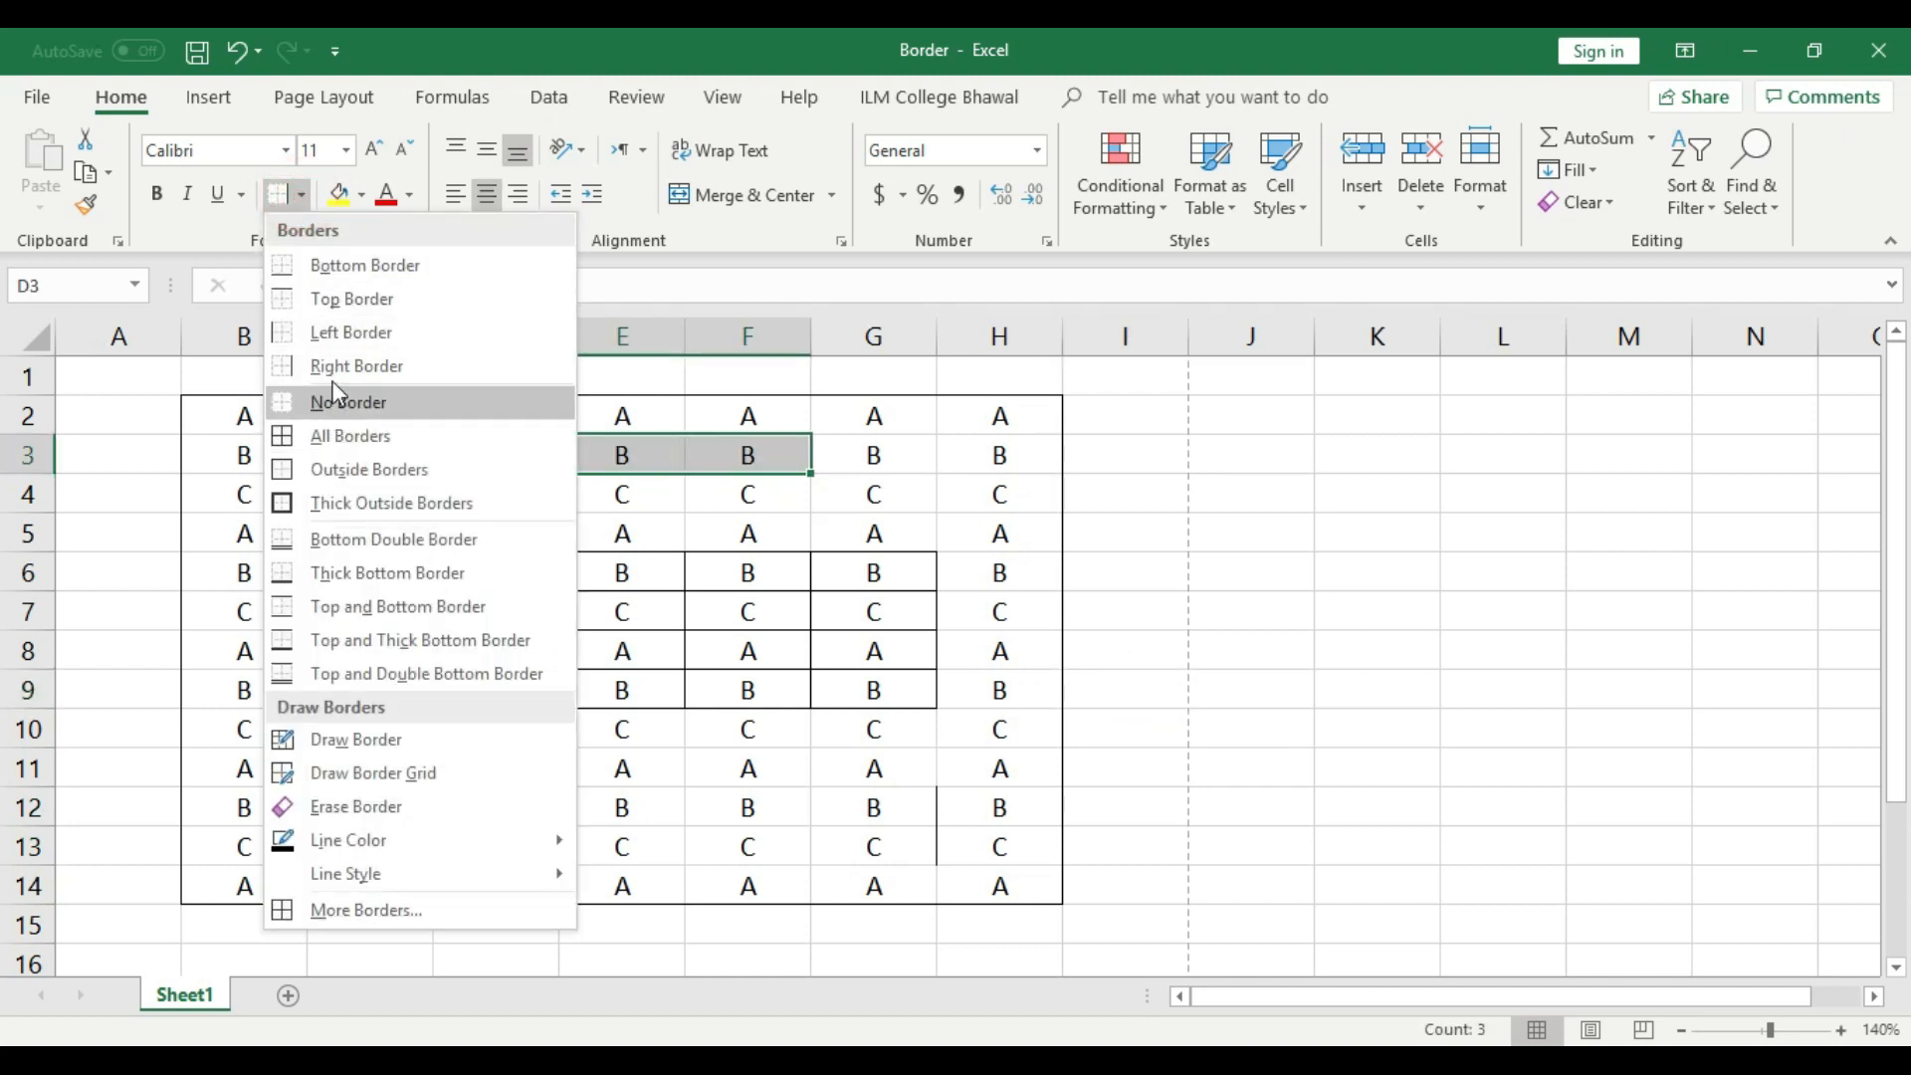
{"action": "left_click", "coordinate": [339, 298]}
{"action": "left_click", "coordinate": [1015, 557]}
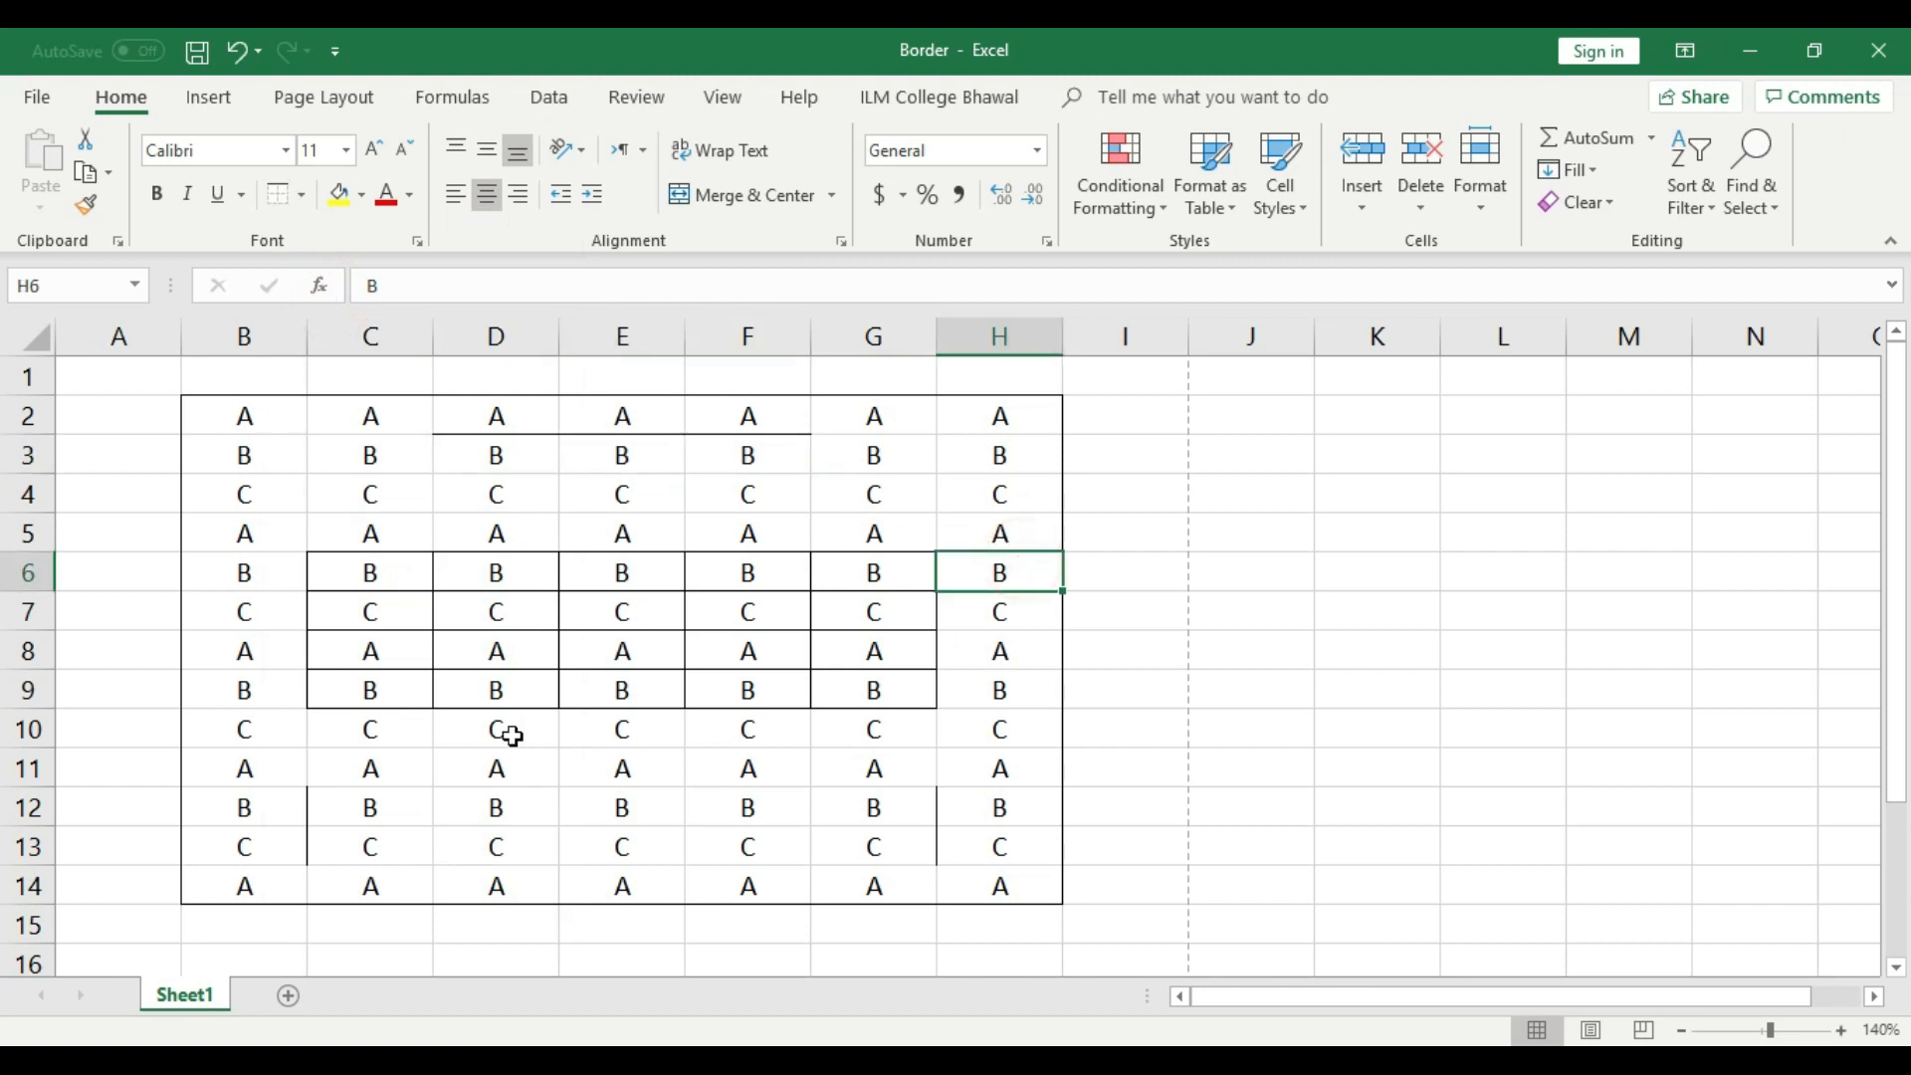
{"action": "left_click_drag", "start_coordinate": [465, 768], "coordinate": [716, 764]}
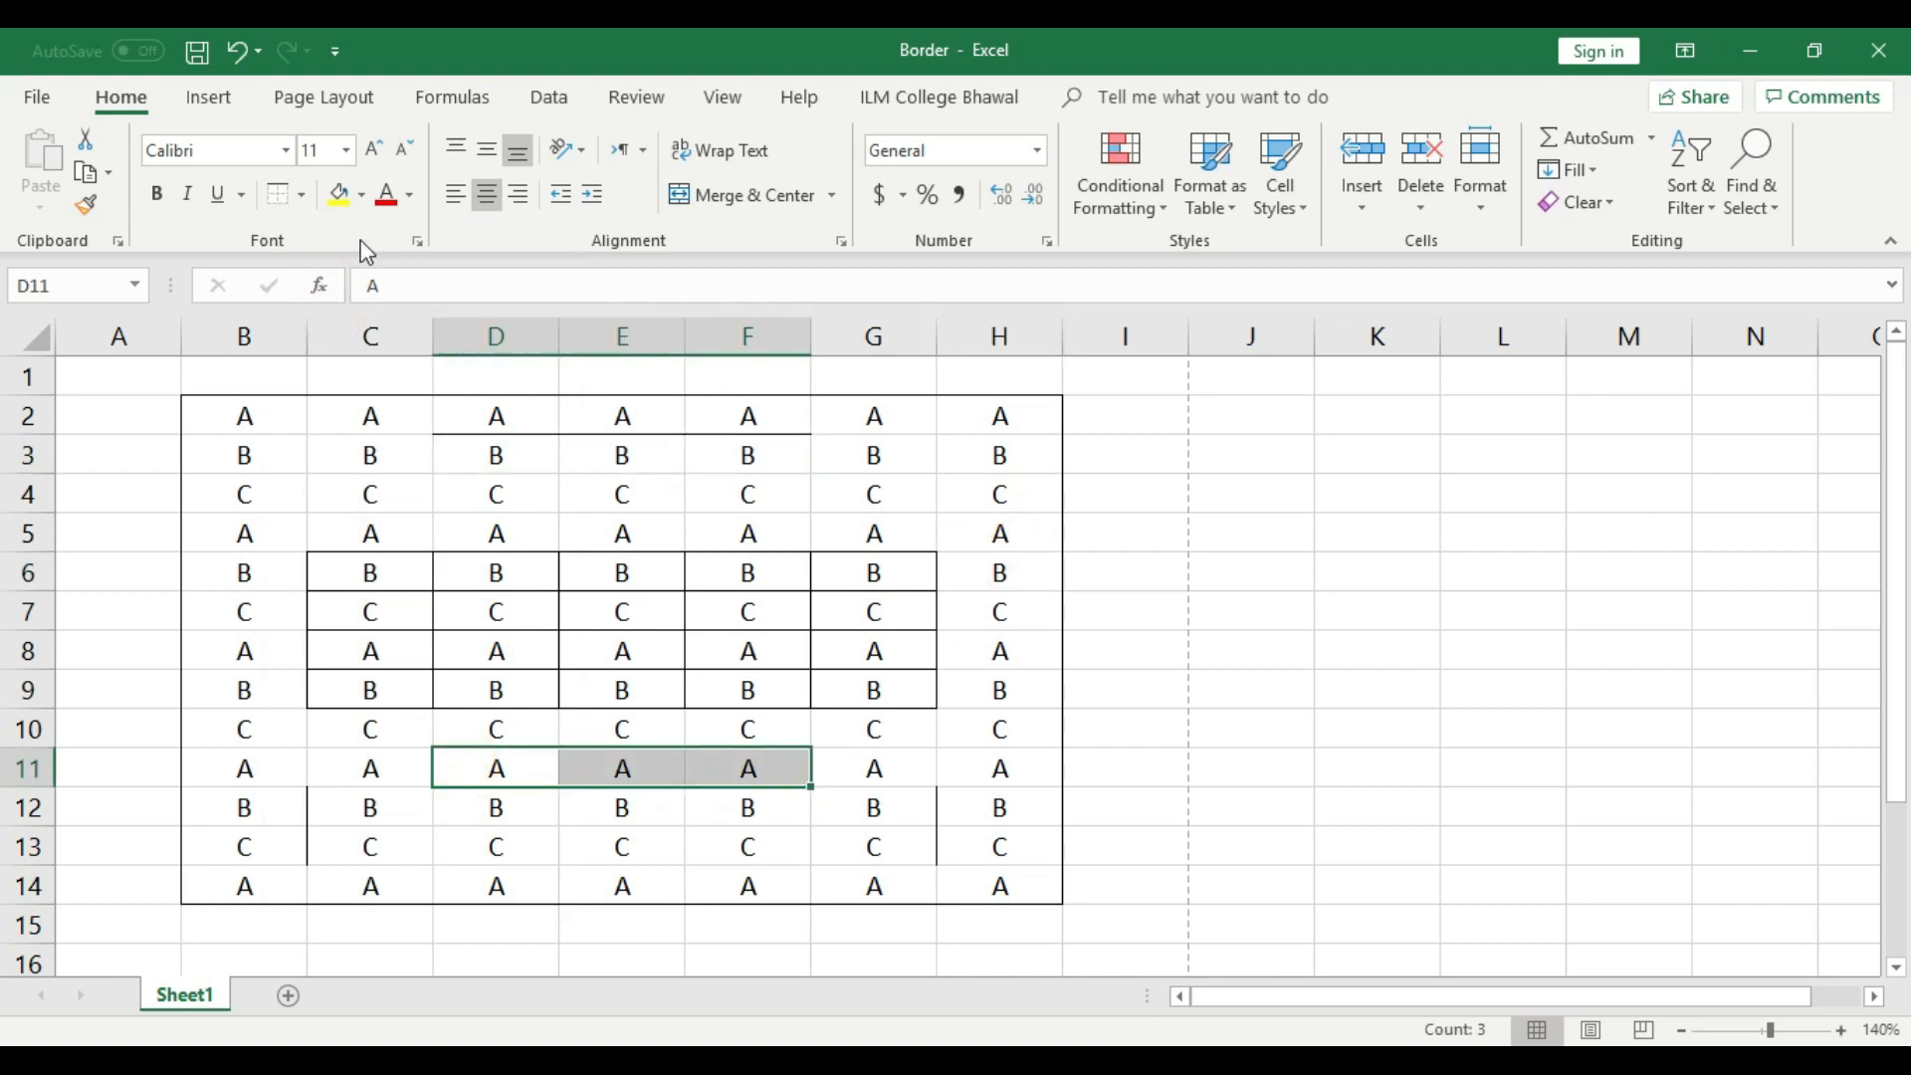
{"action": "left_click", "coordinate": [304, 198]}
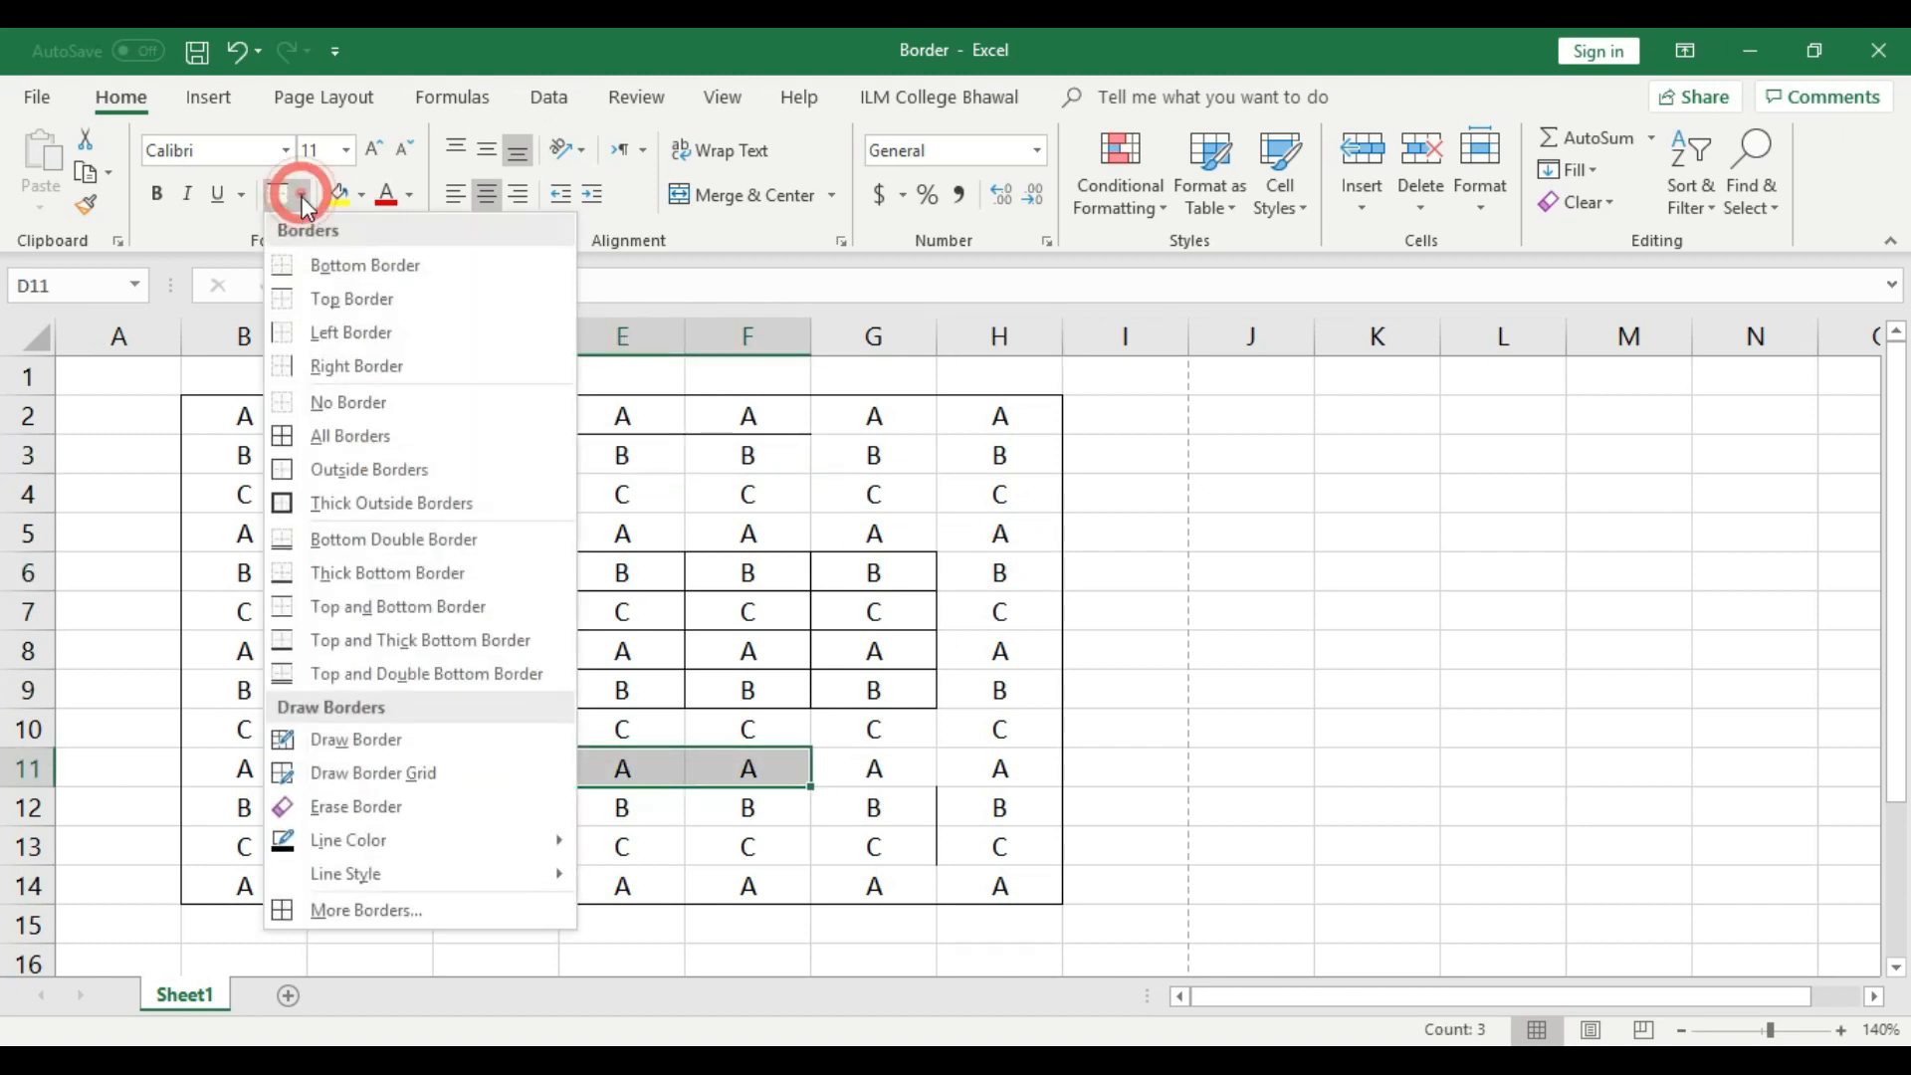
{"action": "left_click", "coordinate": [347, 273]}
{"action": "left_click", "coordinate": [1007, 522]}
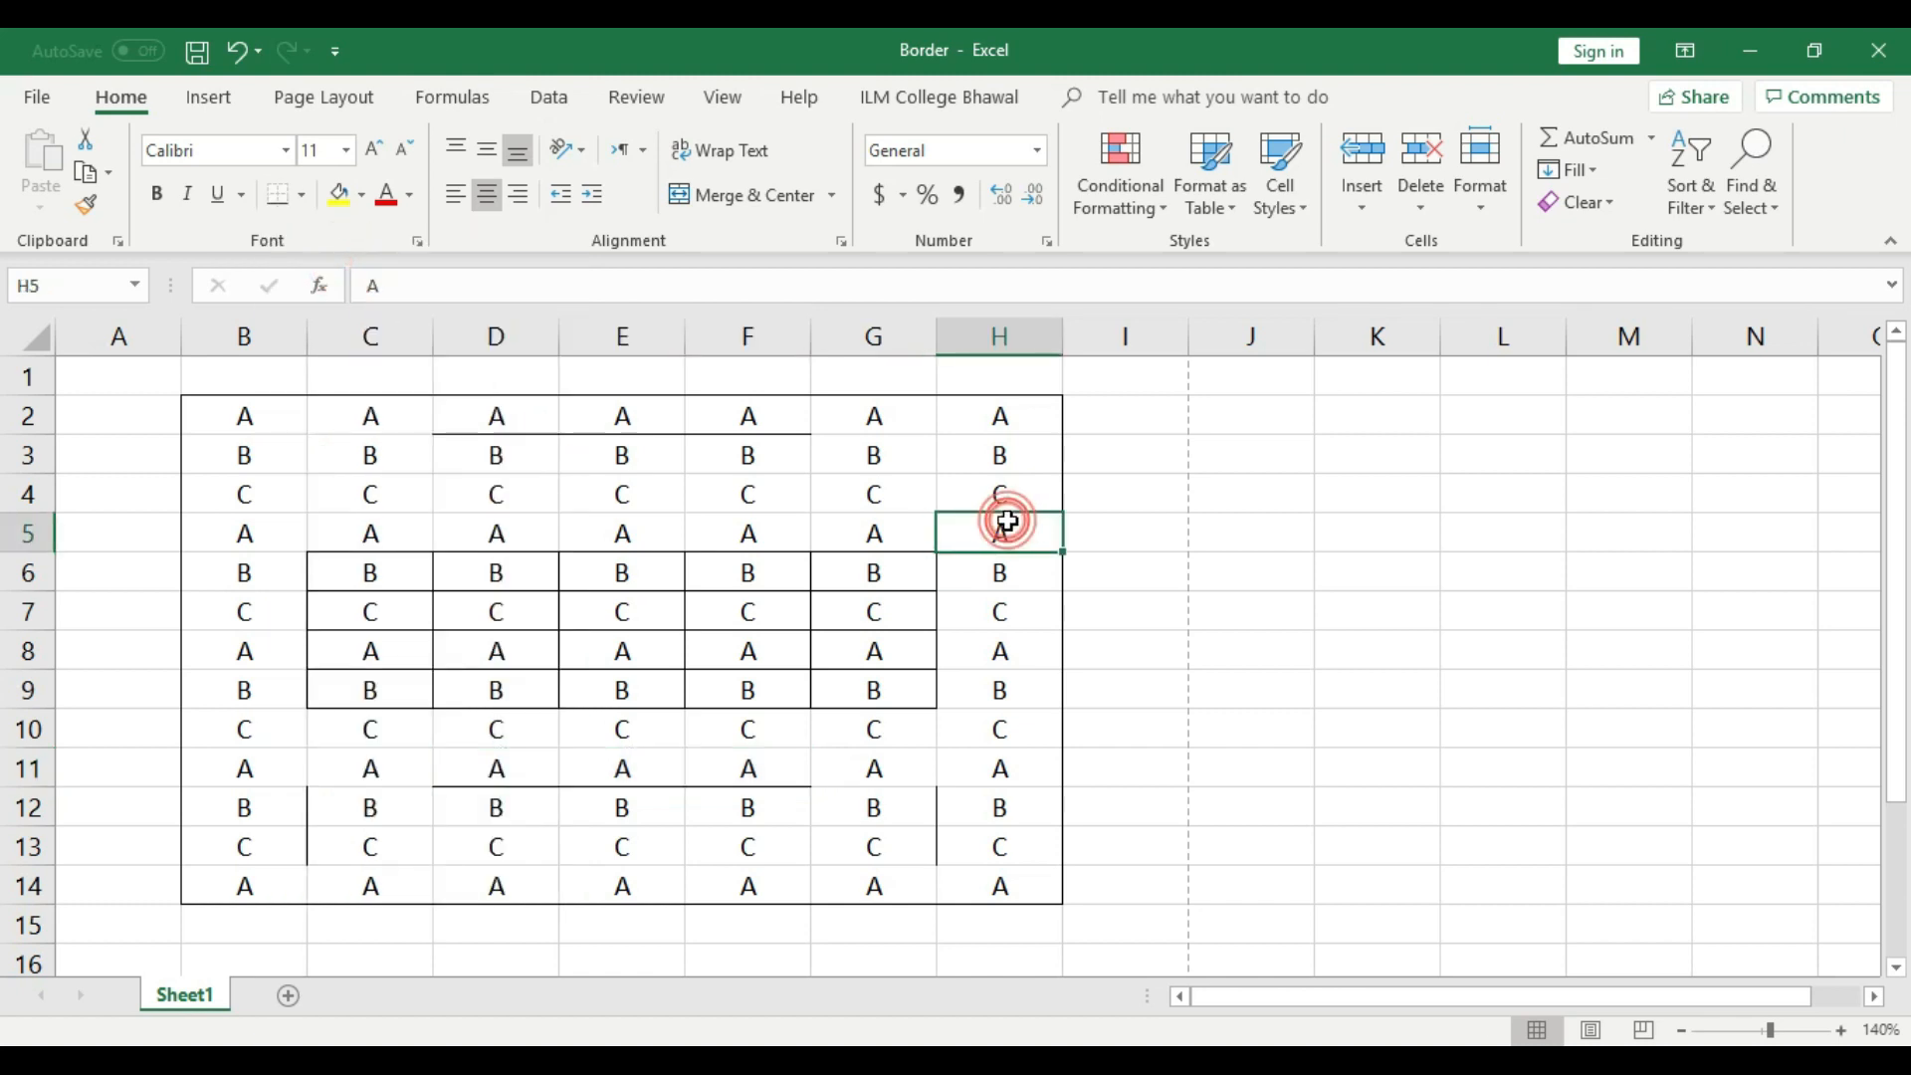
- Check the combined borders in the print preview, return to the sheet, and remove all borders from B2:H14
{"action": "key", "text": "ctrl+p"}
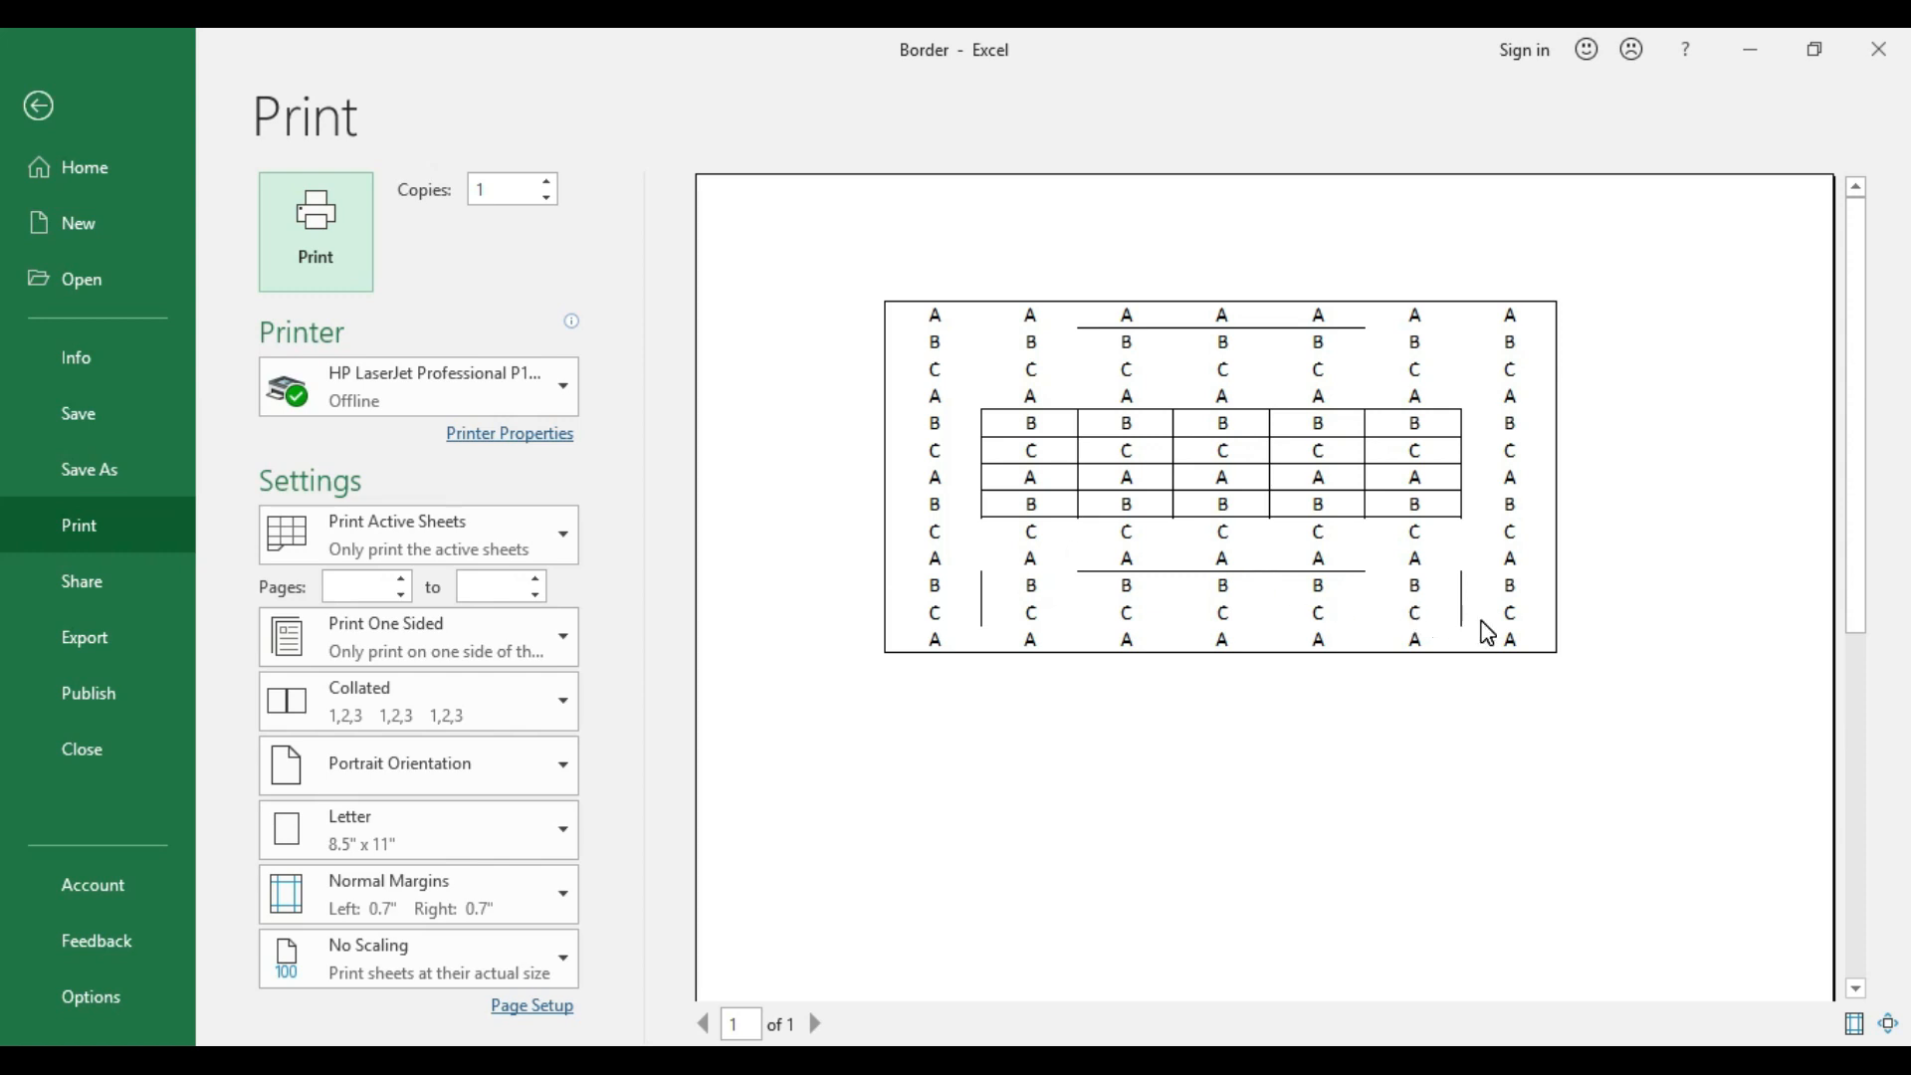
{"action": "left_click", "coordinate": [39, 106]}
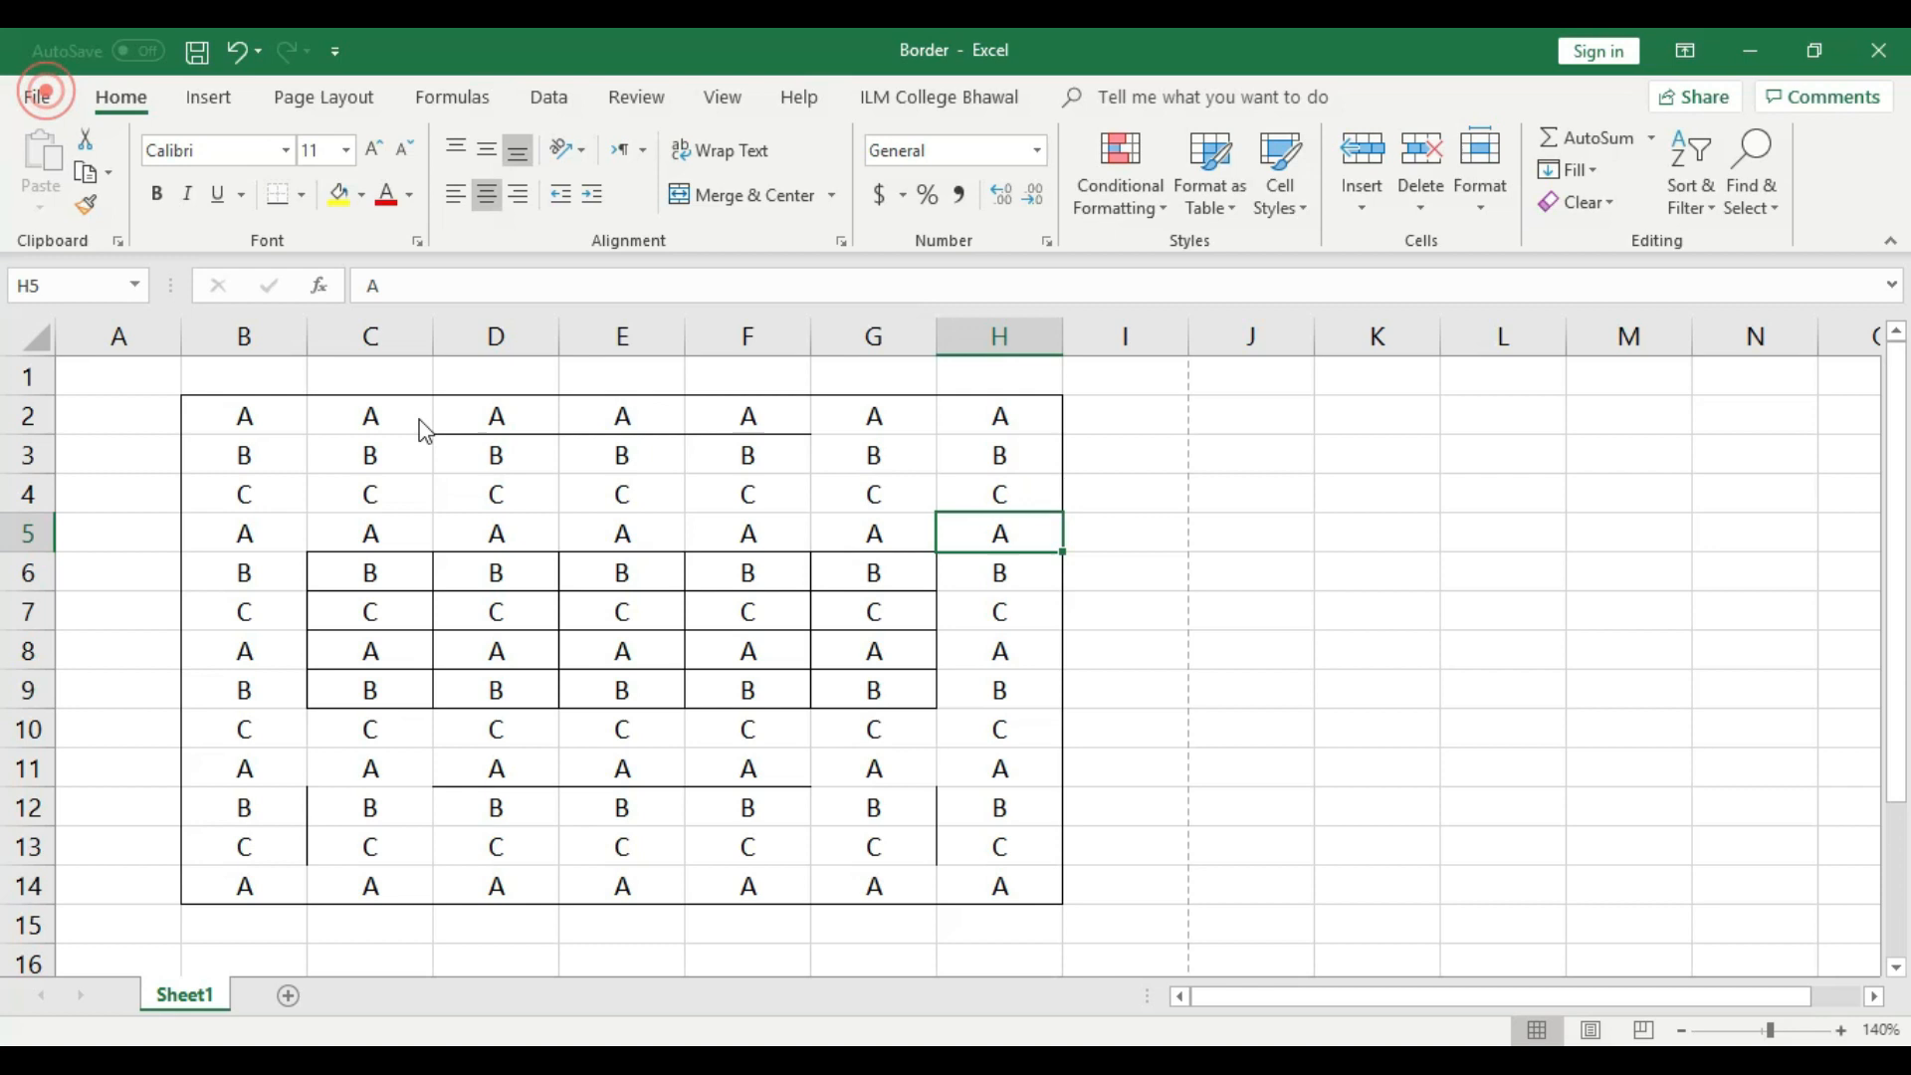
{"action": "left_click_drag", "start_coordinate": [1022, 897], "coordinate": [235, 405]}
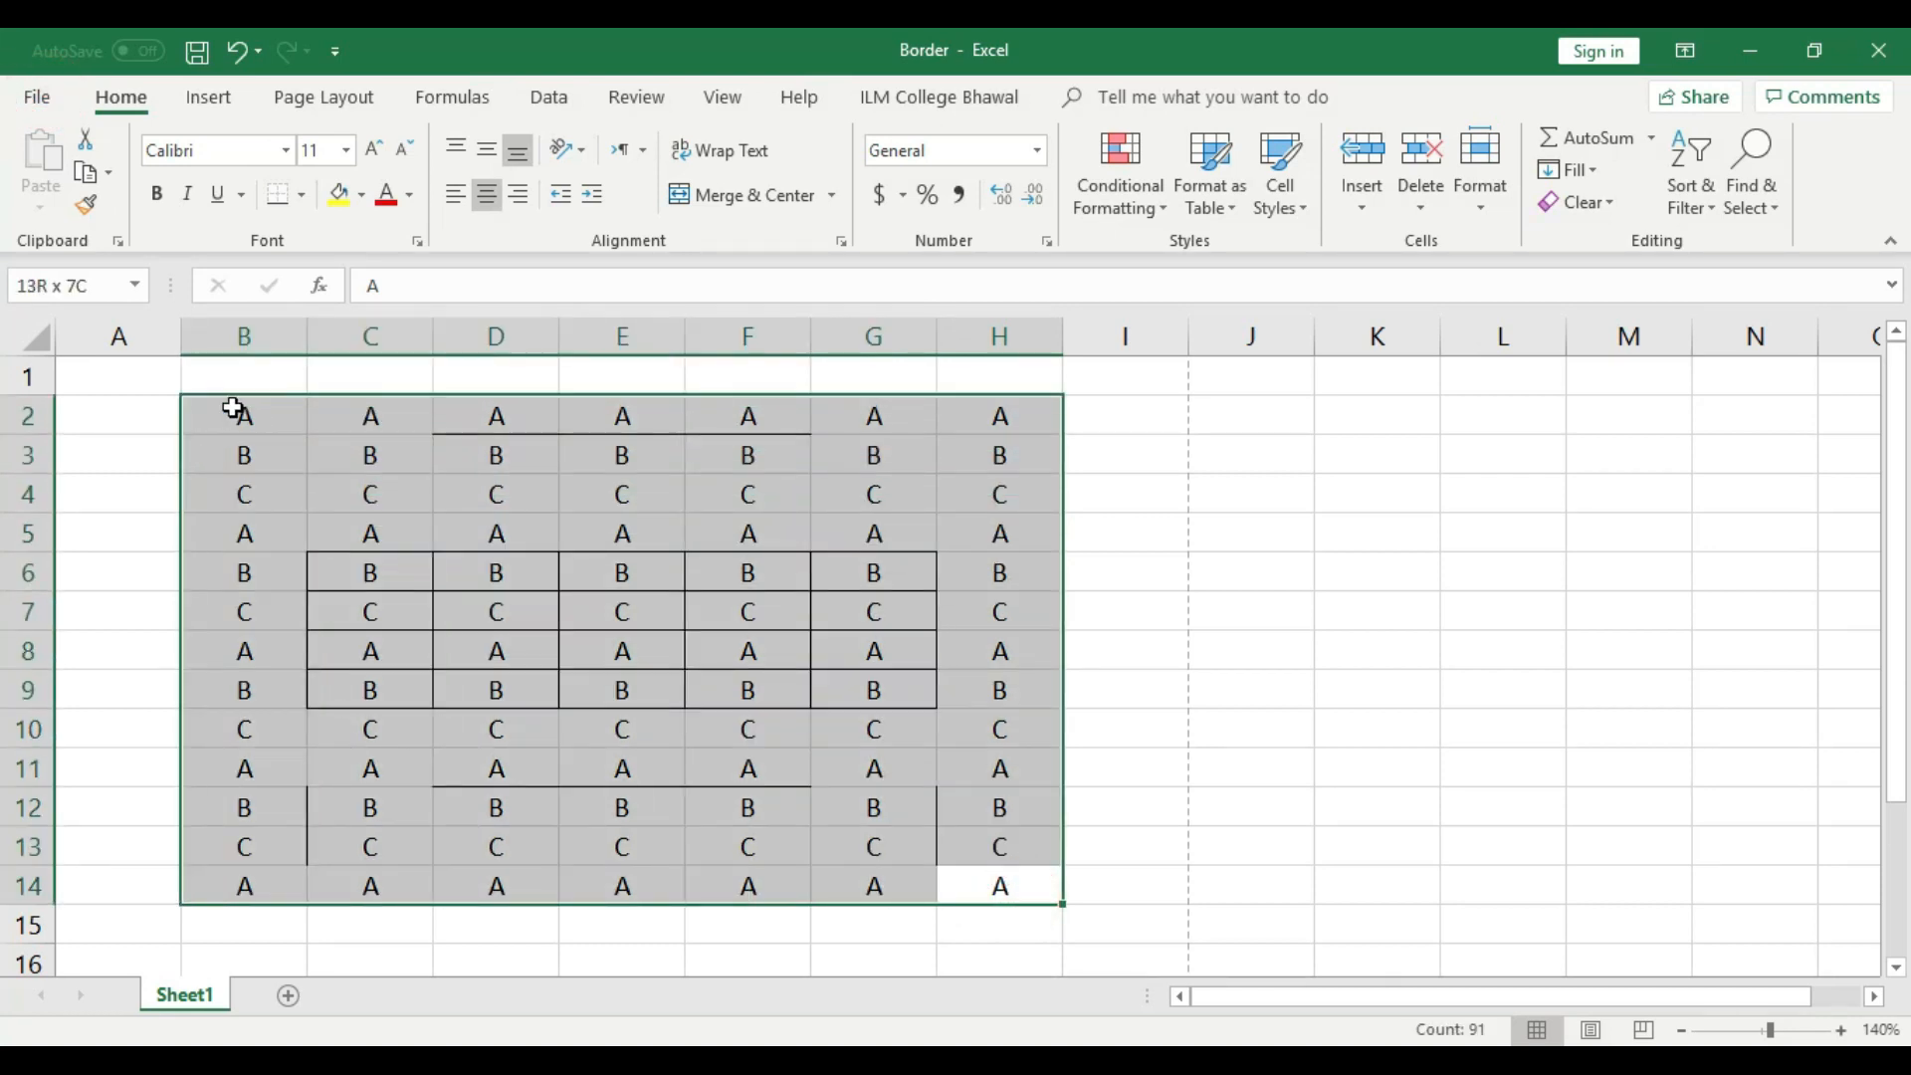
{"action": "left_click", "coordinate": [299, 195]}
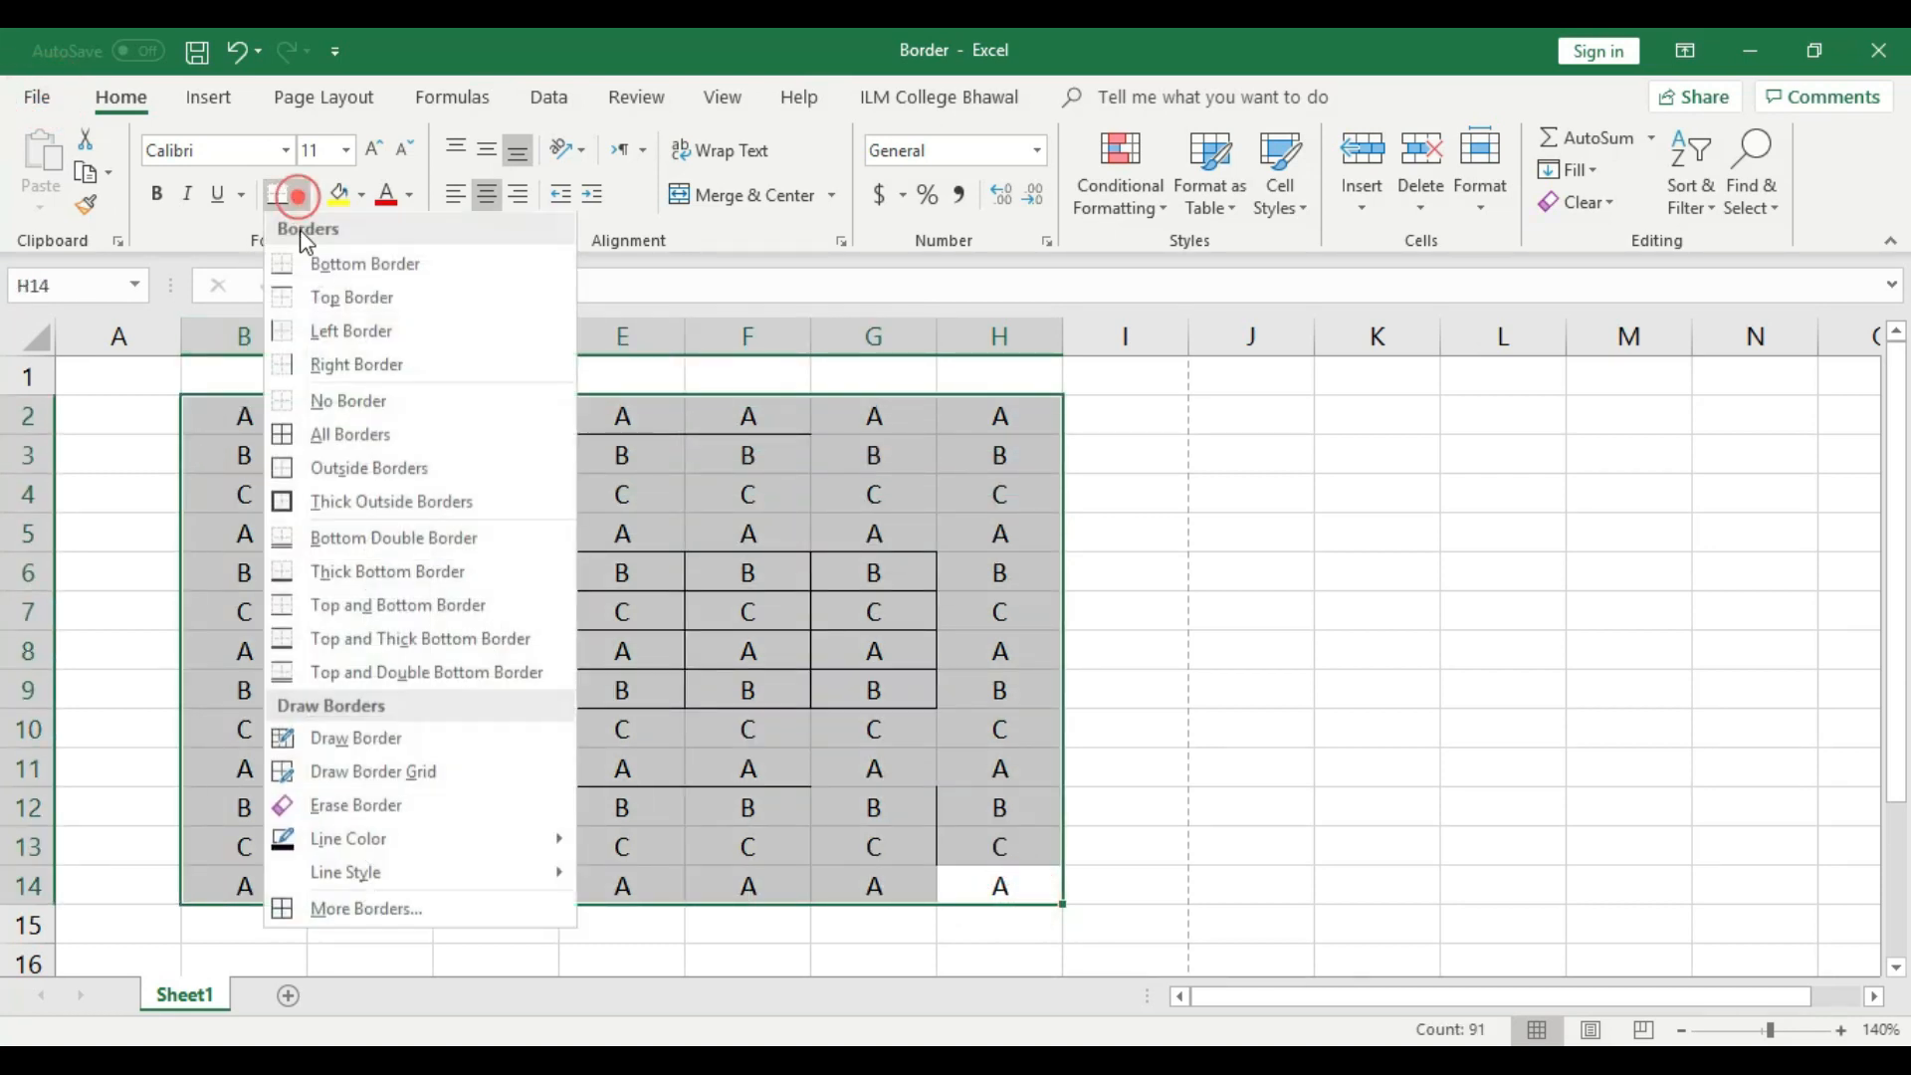
{"action": "left_click", "coordinate": [349, 404]}
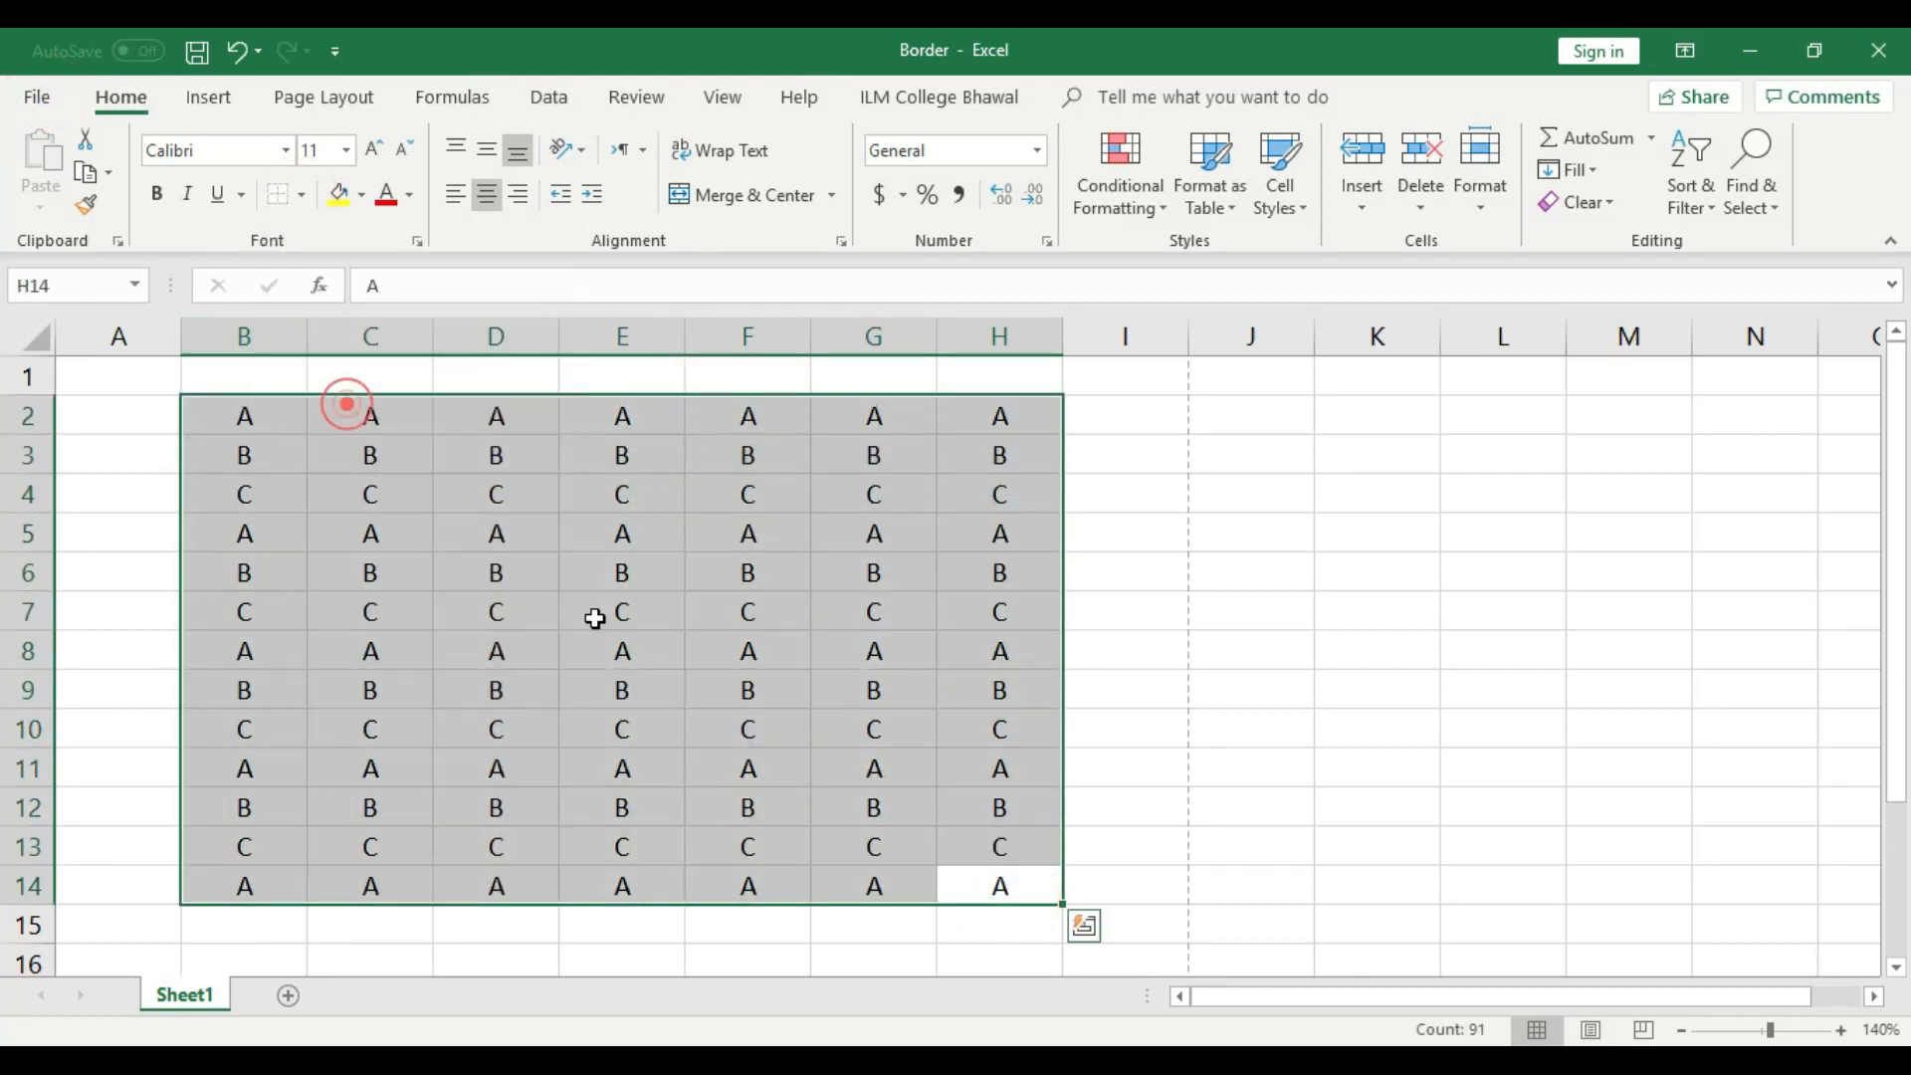
{"action": "left_click", "coordinate": [1089, 691]}
- Apply a Bottom Double Border to B2:H14, check it in the print preview, and return to the sheet
{"action": "left_click_drag", "start_coordinate": [1042, 890], "coordinate": [289, 427]}
{"action": "left_click", "coordinate": [304, 196]}
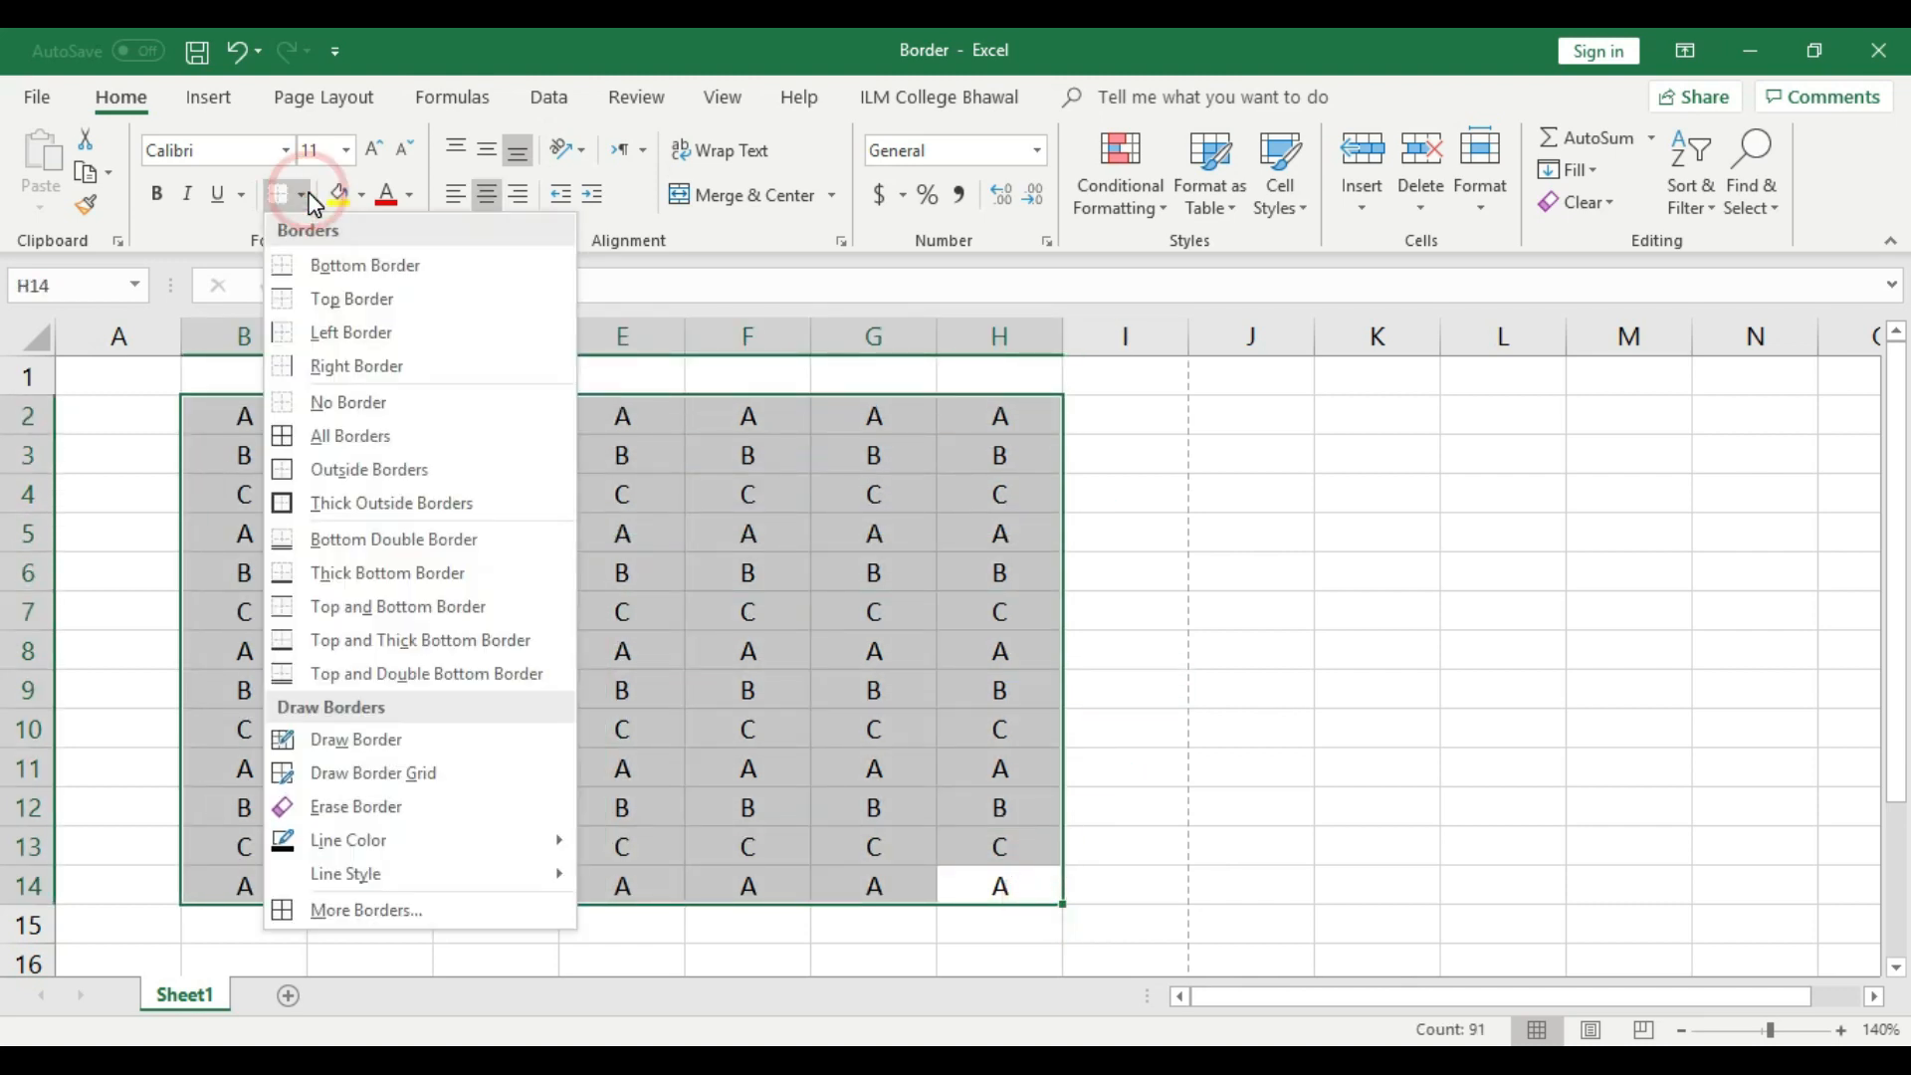
{"action": "left_click", "coordinate": [408, 542]}
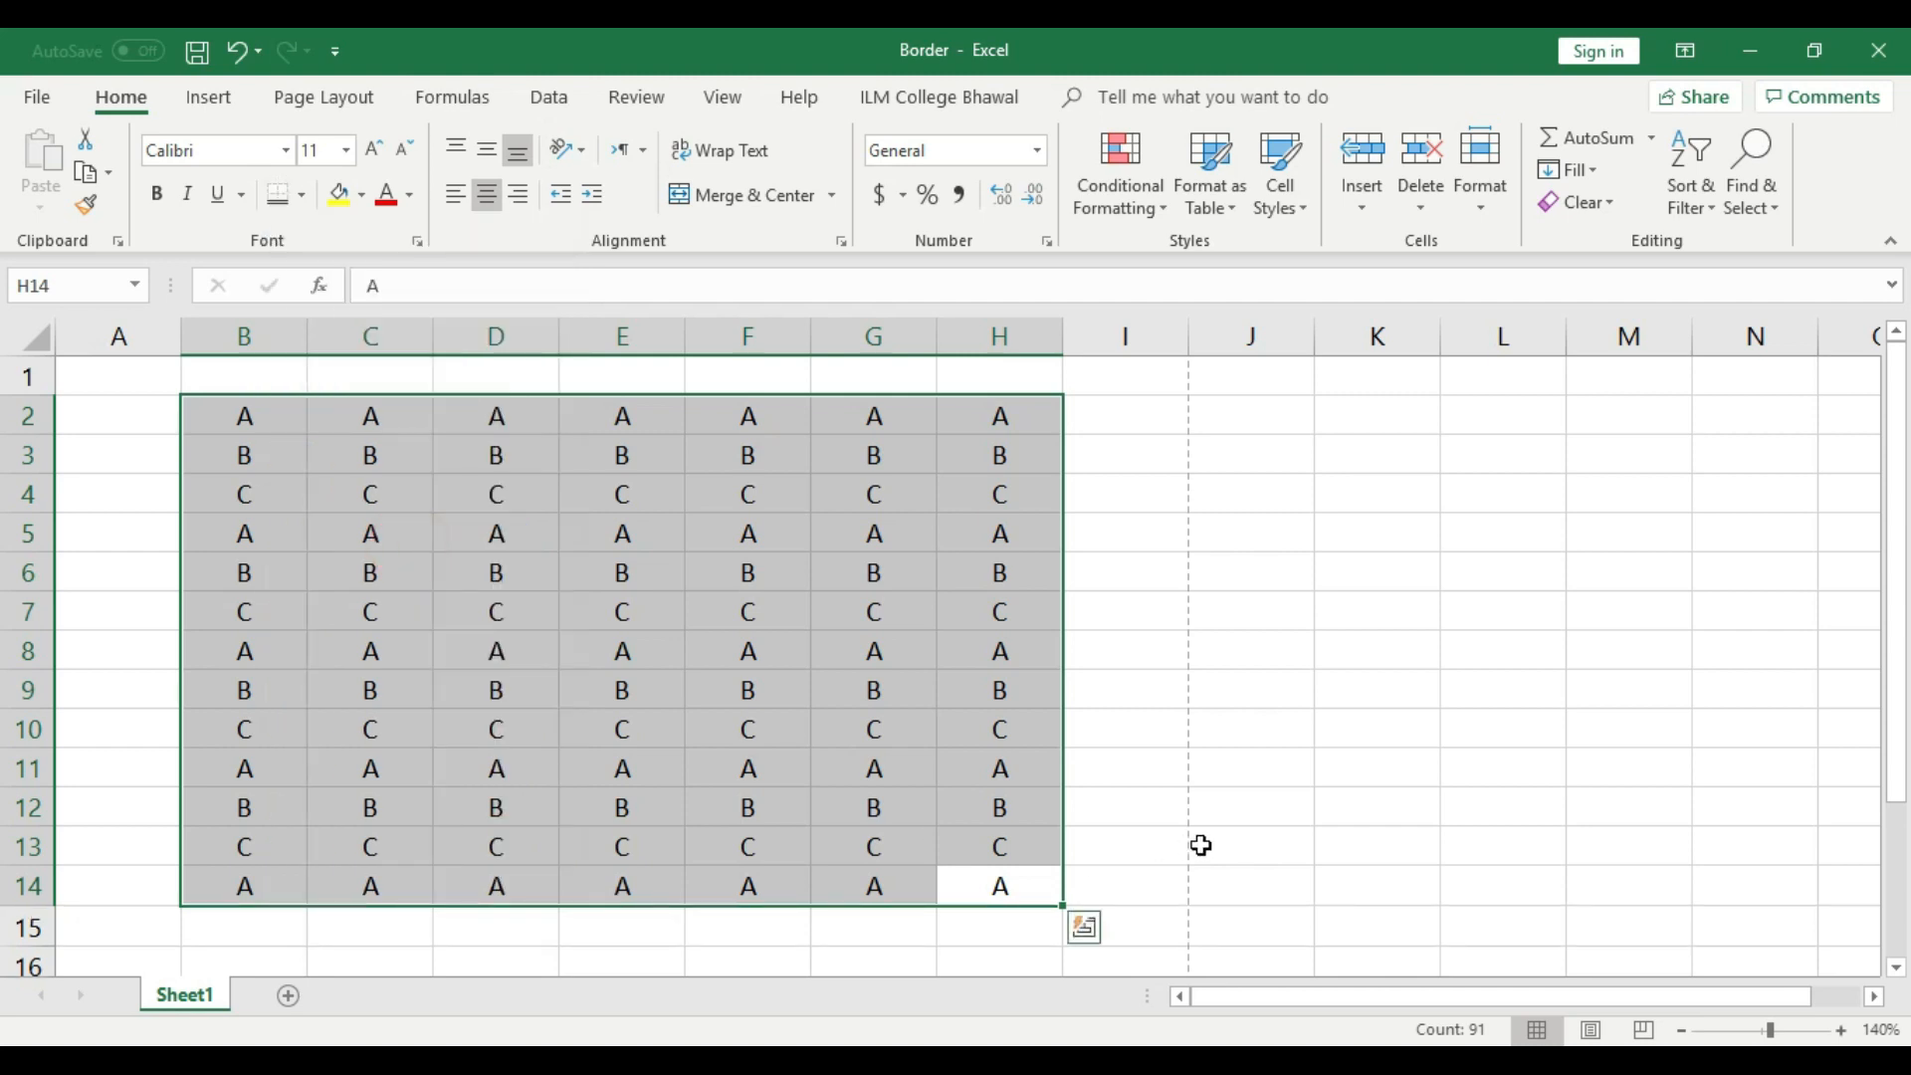
{"action": "left_click", "coordinate": [1203, 845]}
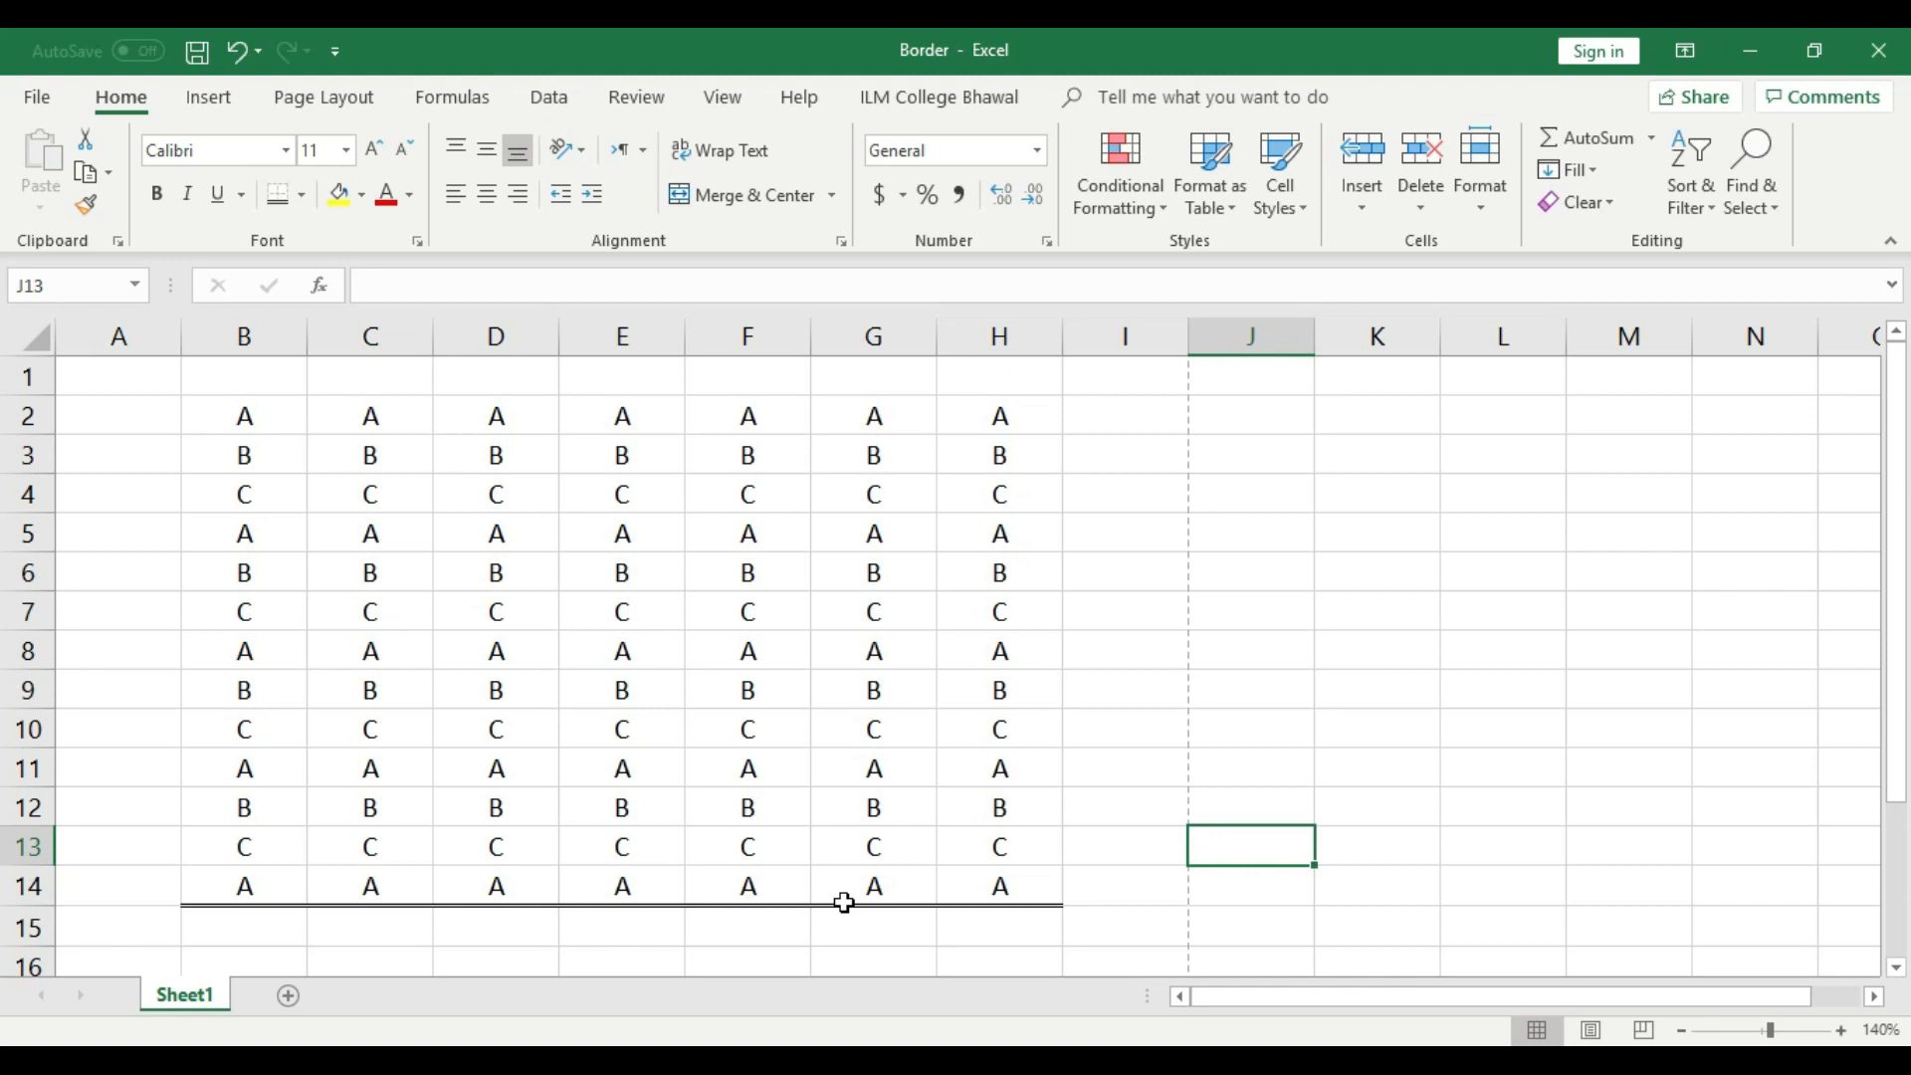
{"action": "key", "text": "ctrl+p"}
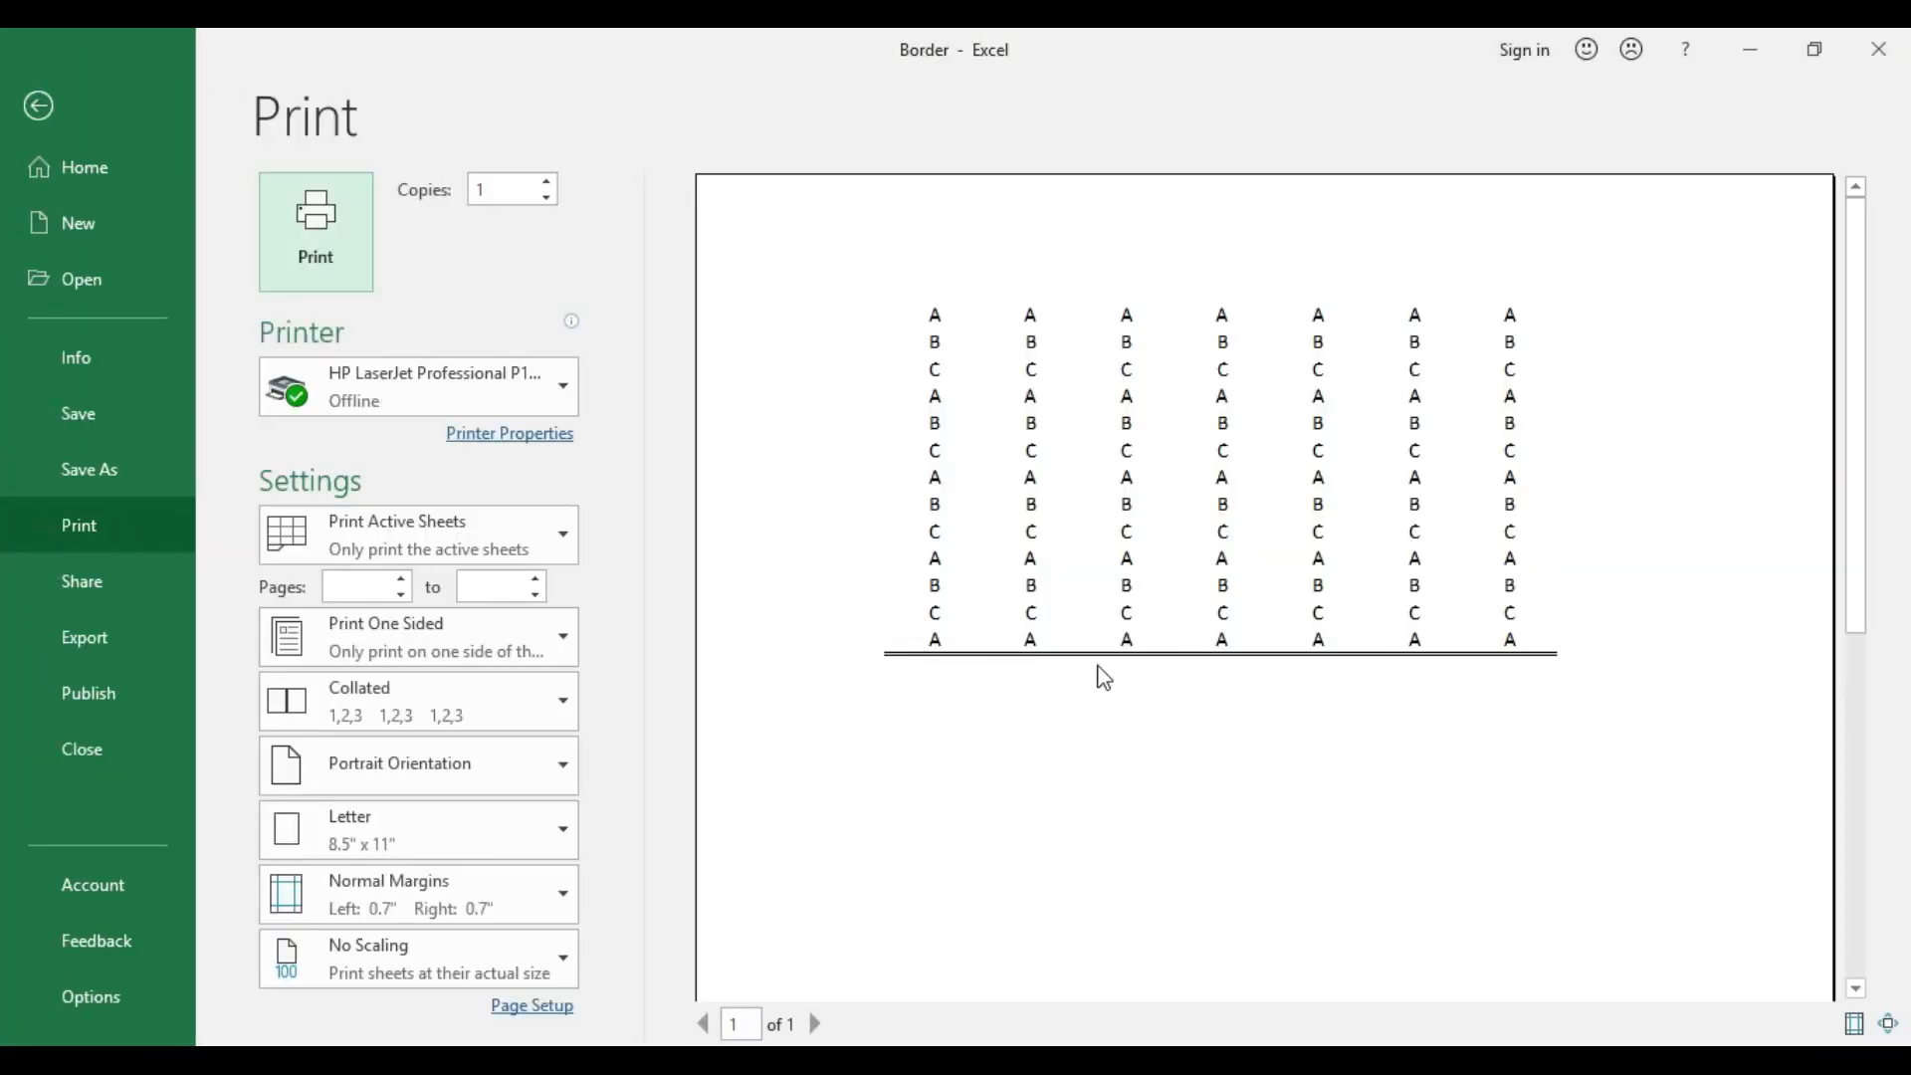
{"action": "left_click", "coordinate": [39, 106]}
{"action": "left_click_drag", "start_coordinate": [1026, 901], "coordinate": [278, 414]}
{"action": "left_click", "coordinate": [303, 195]}
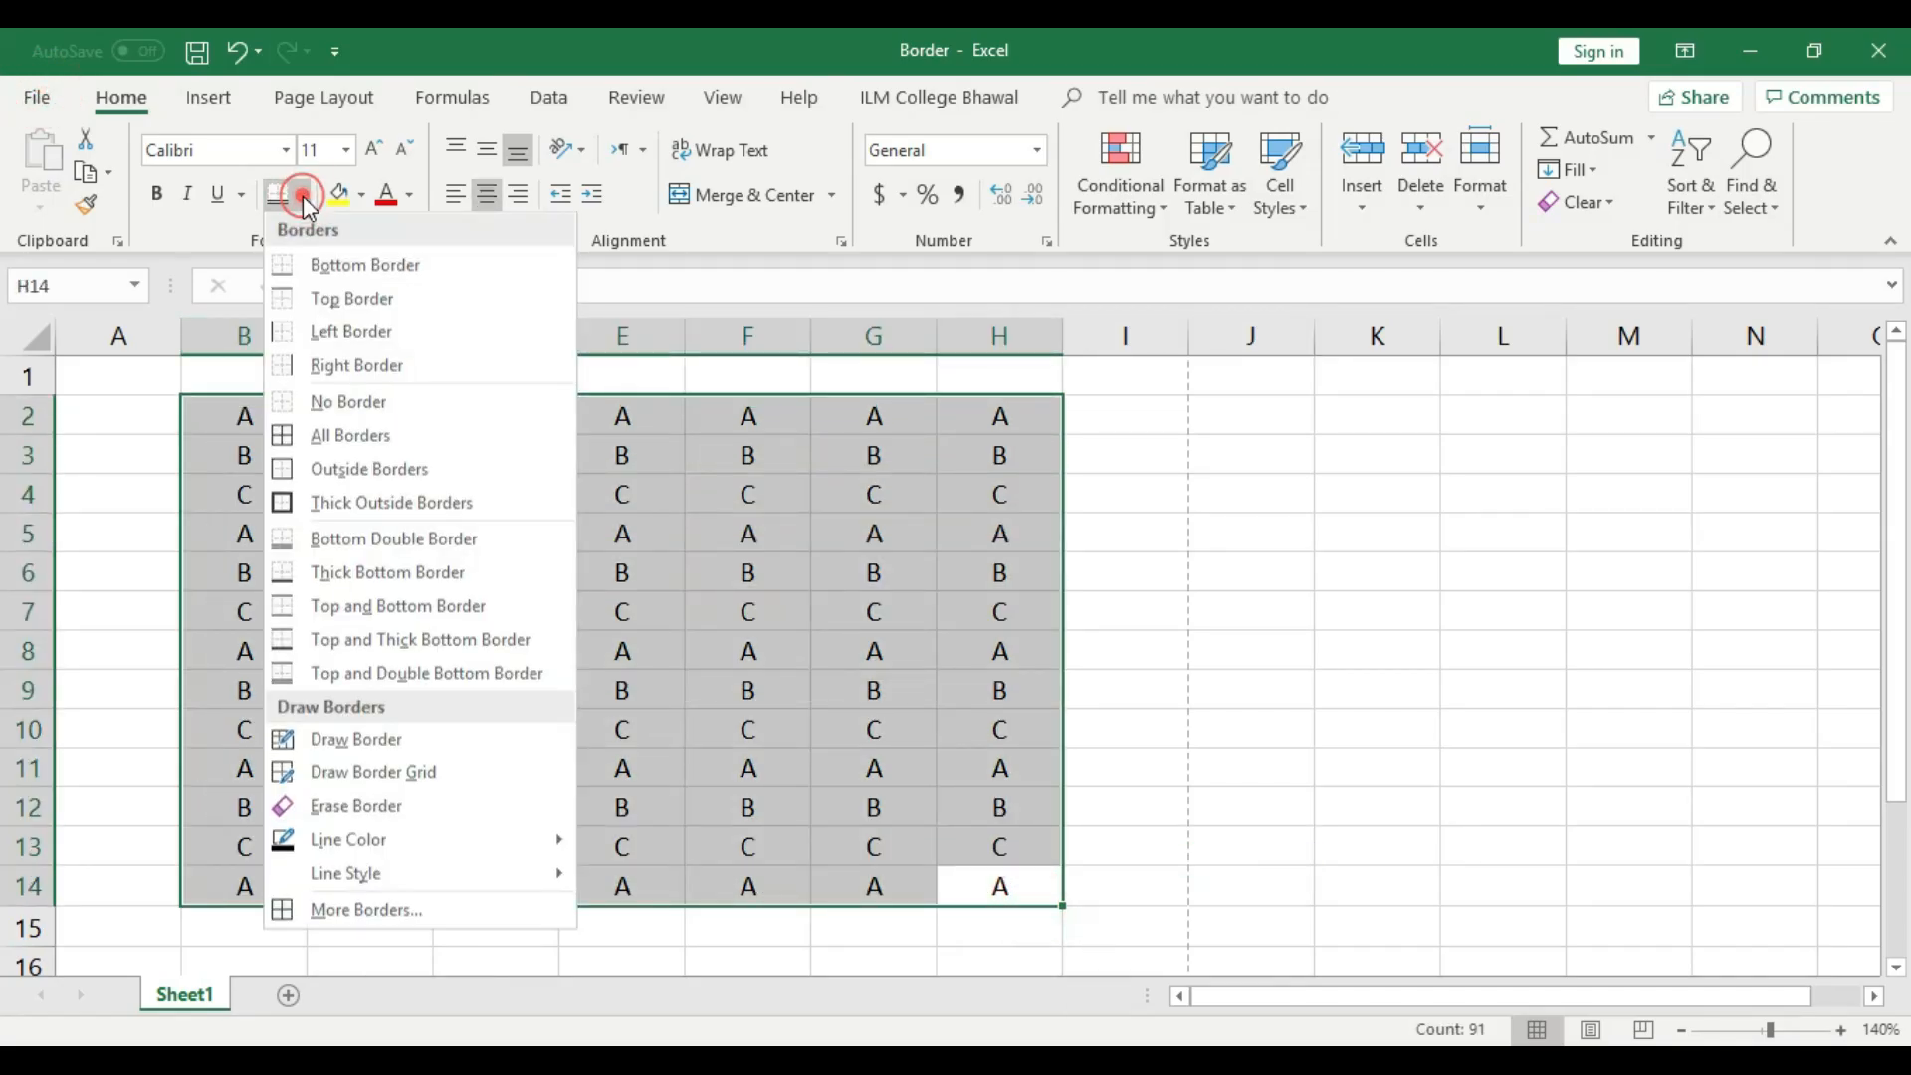
{"action": "left_click", "coordinate": [398, 553]}
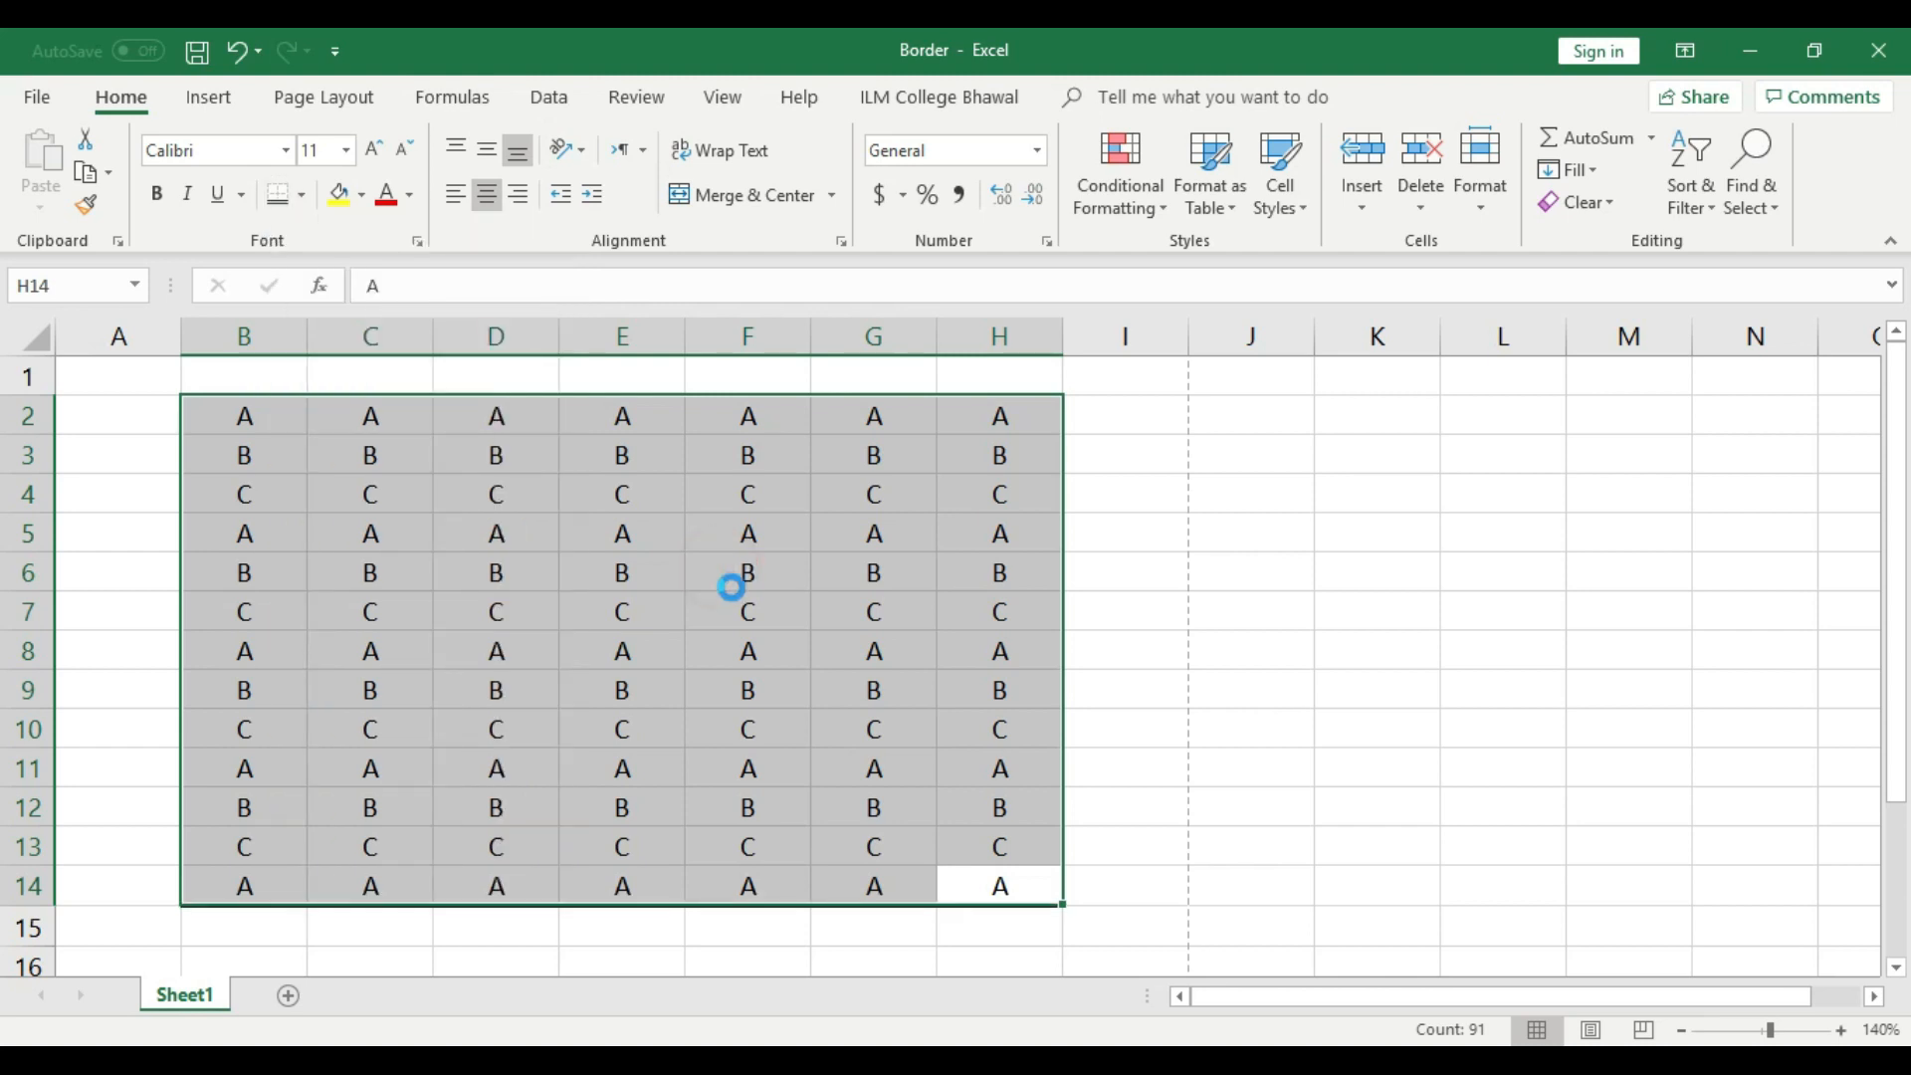
{"action": "left_click", "coordinate": [912, 717]}
- Apply a Thick Bottom Border to B2:H14, check it in the print preview, and return to the sheet
{"action": "left_click_drag", "start_coordinate": [1010, 891], "coordinate": [249, 416]}
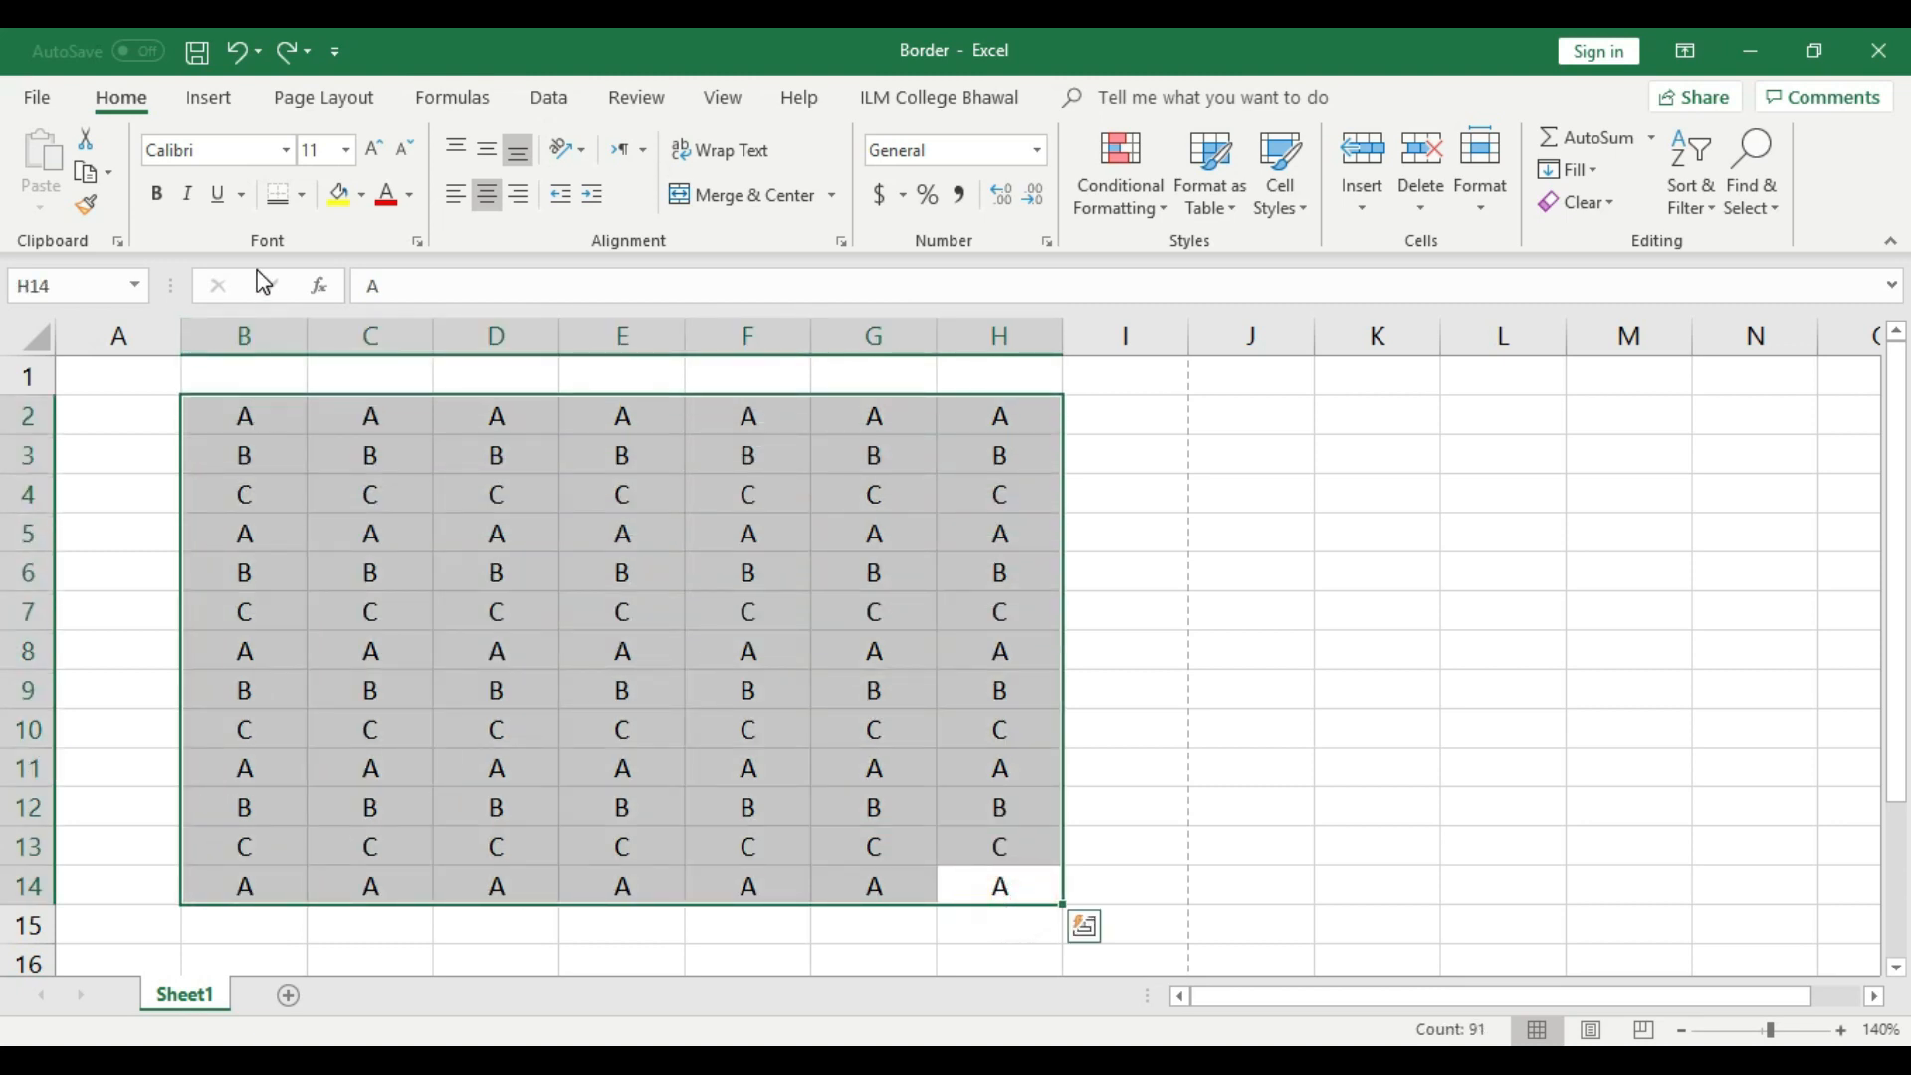
{"action": "left_click", "coordinate": [301, 197]}
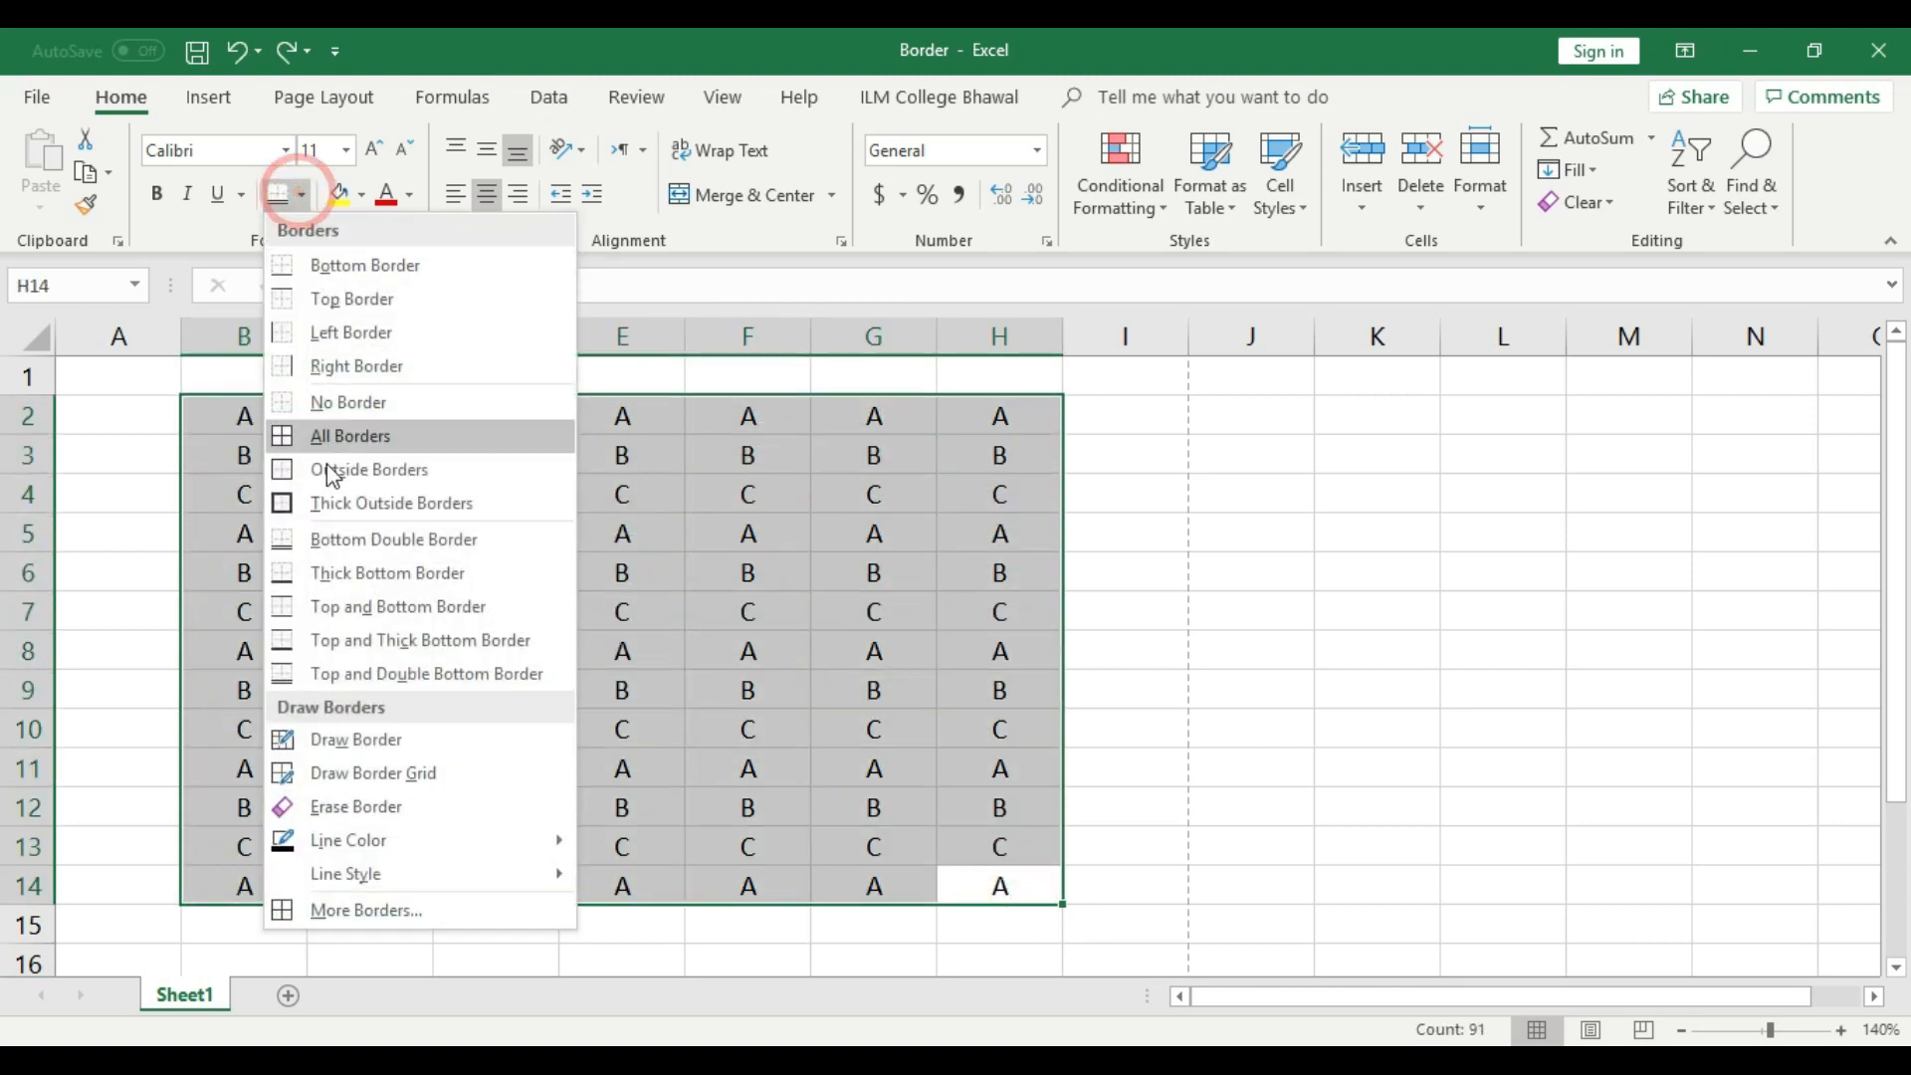
{"action": "left_click", "coordinate": [401, 587]}
{"action": "left_click", "coordinate": [836, 731]}
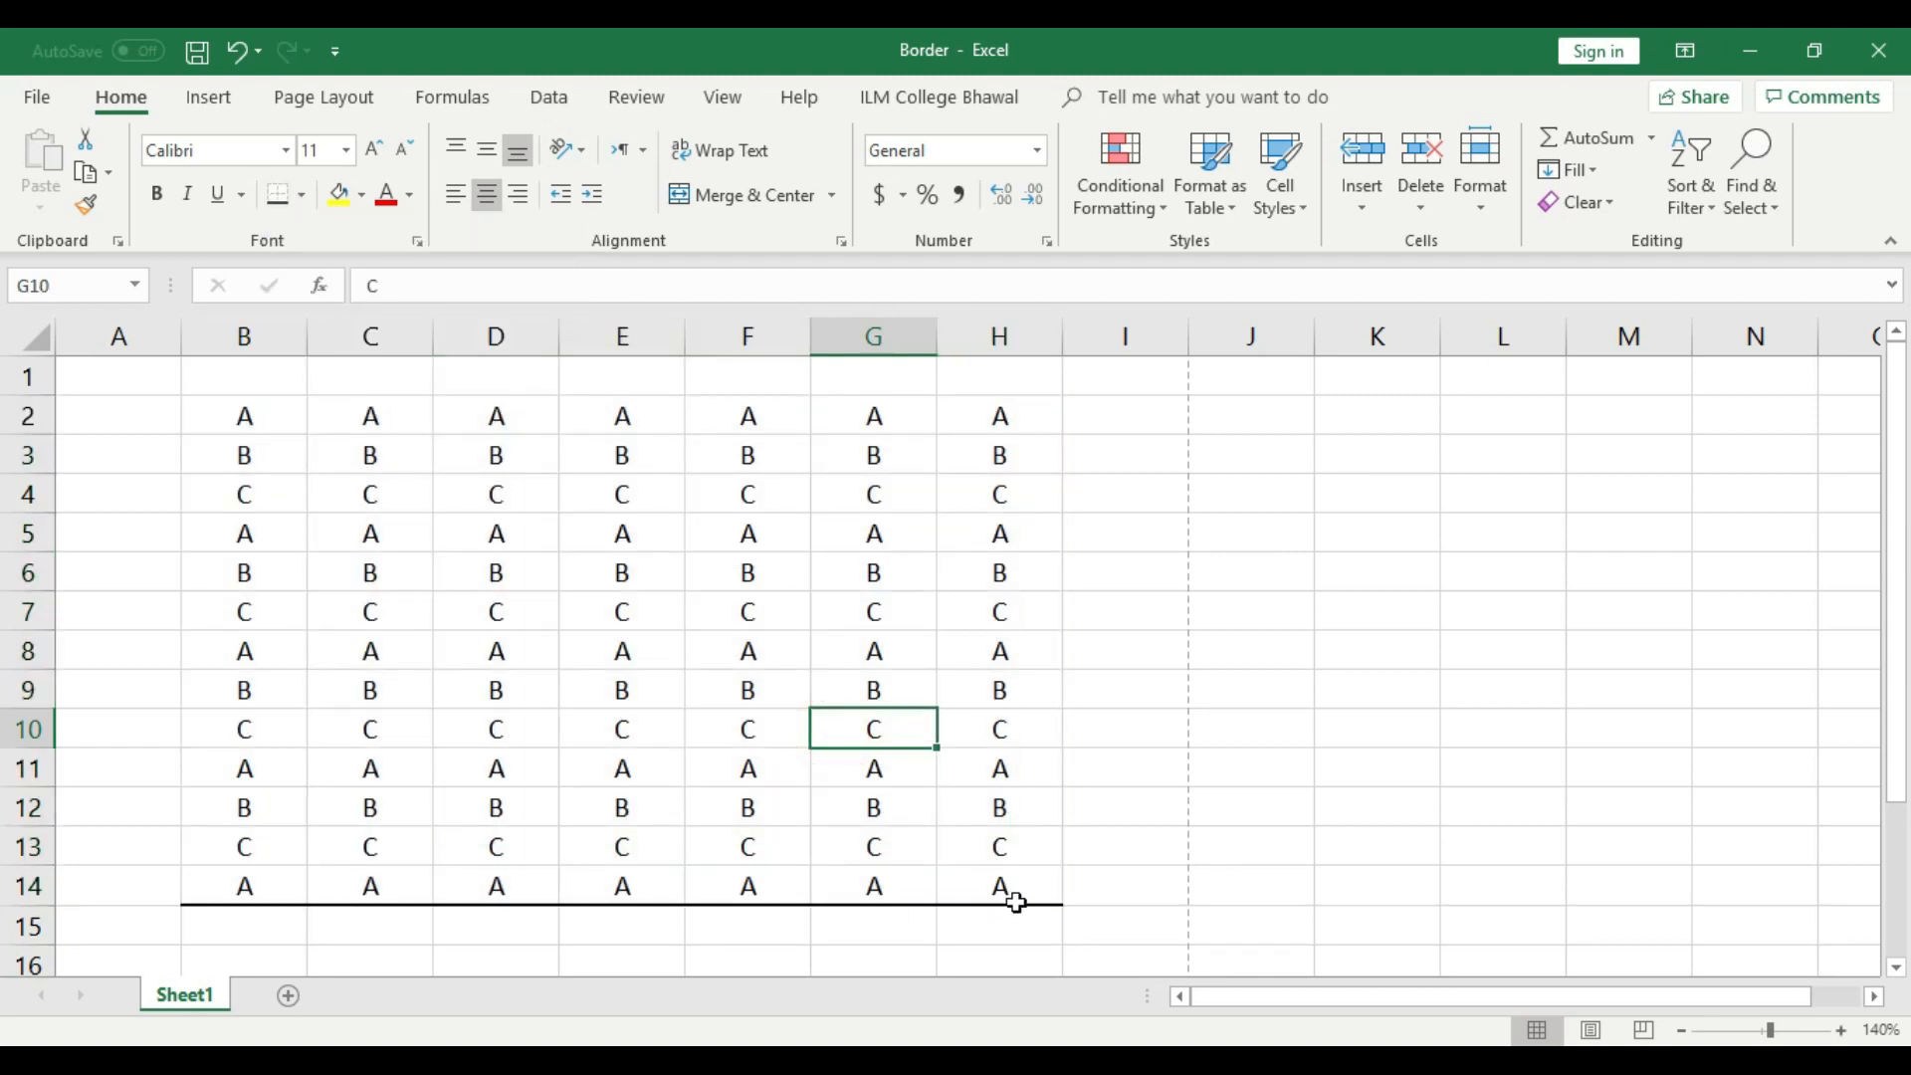
{"action": "key", "text": "ctrl+p"}
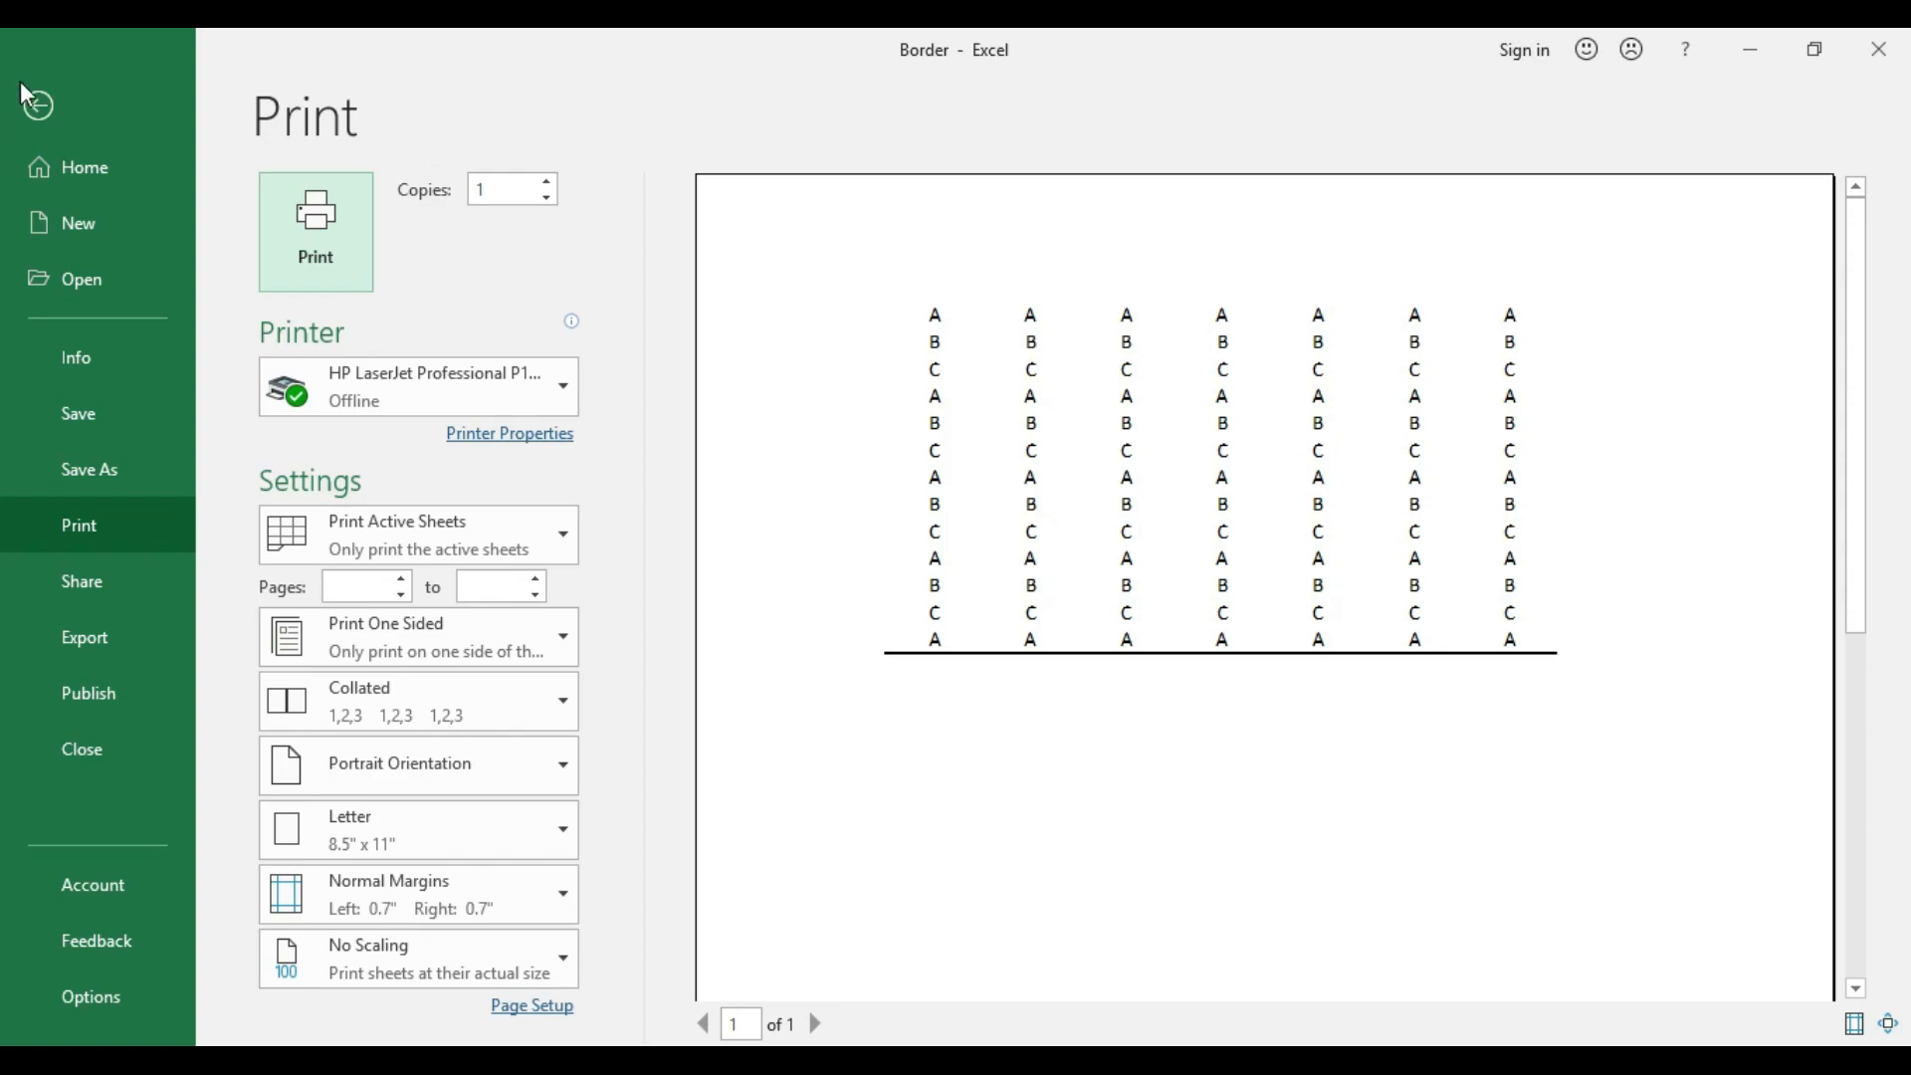
{"action": "left_click", "coordinate": [37, 104]}
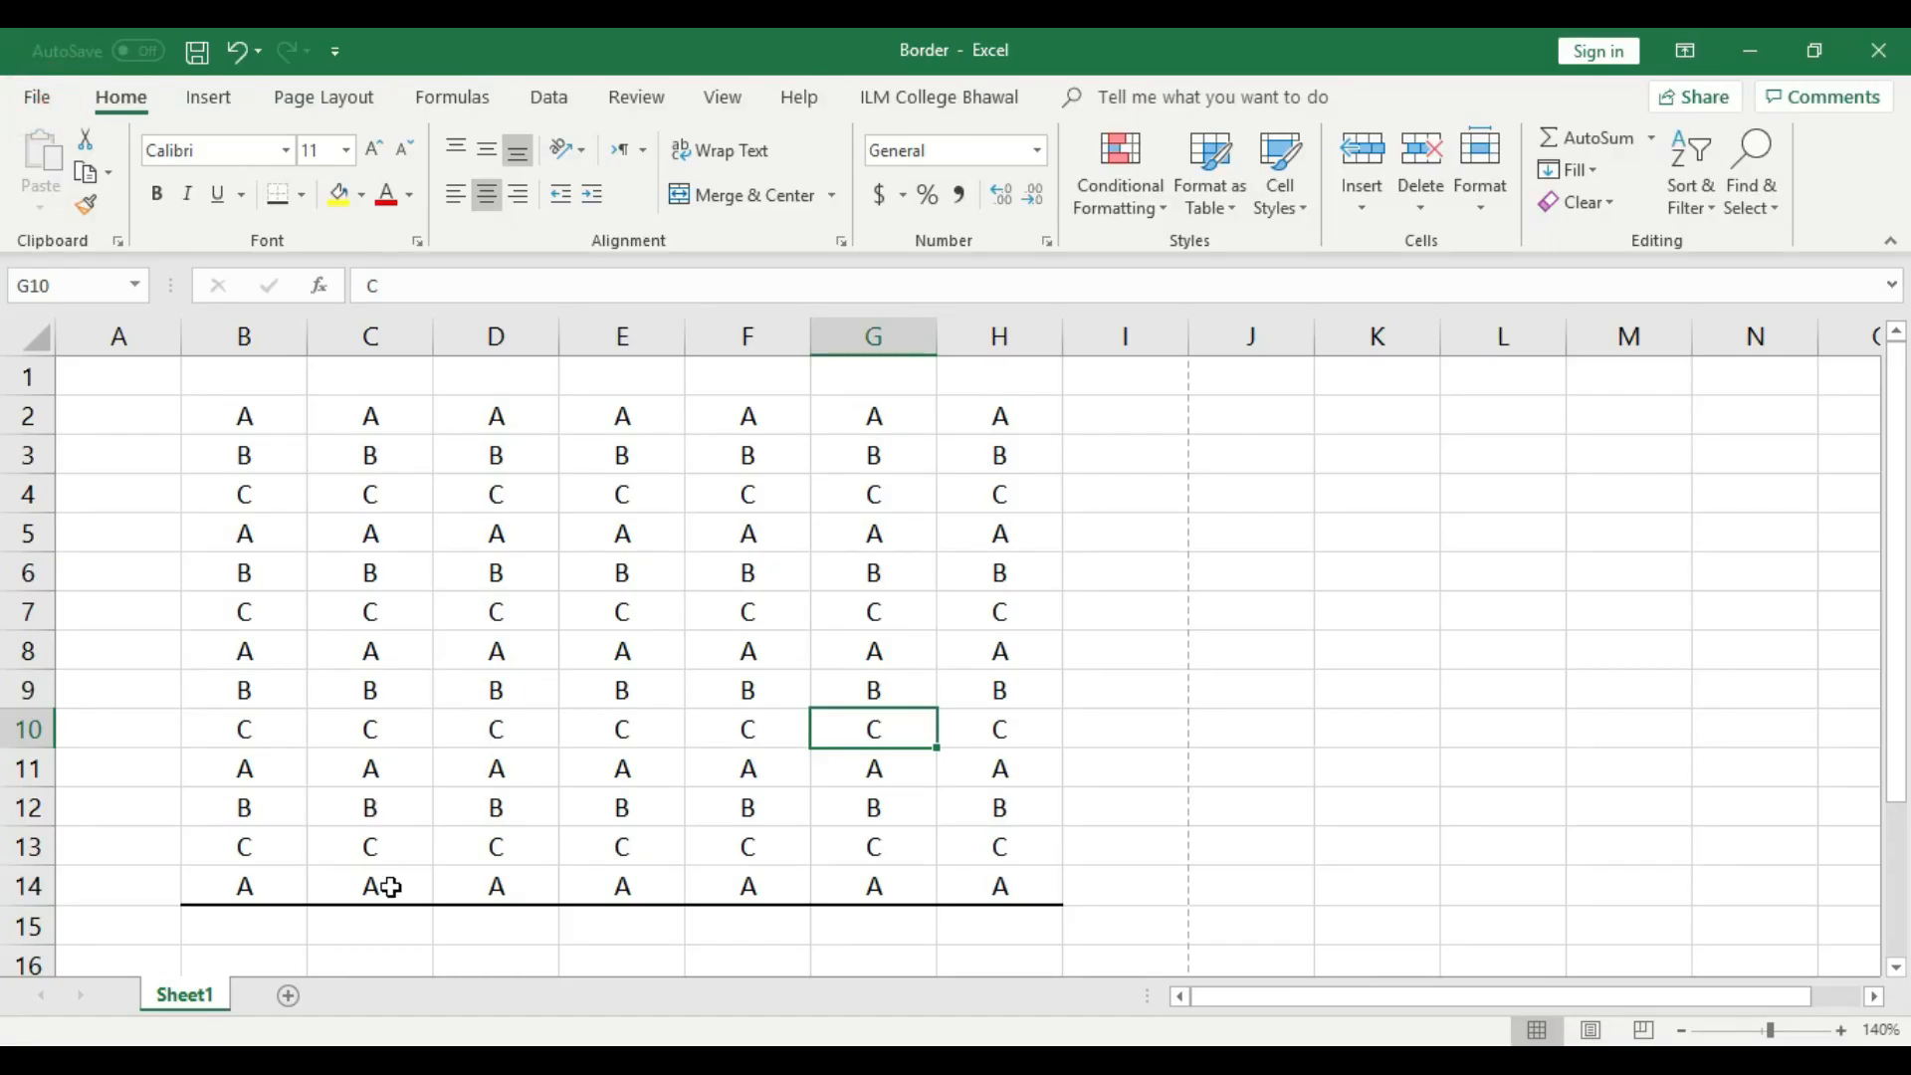
- Add a Thick Bottom Border to cells B6:H6 and the same border to cells B10:H10
{"action": "left_click", "coordinate": [231, 560]}
{"action": "left_click_drag", "start_coordinate": [231, 560], "coordinate": [1000, 572]}
{"action": "left_click", "coordinate": [301, 195]}
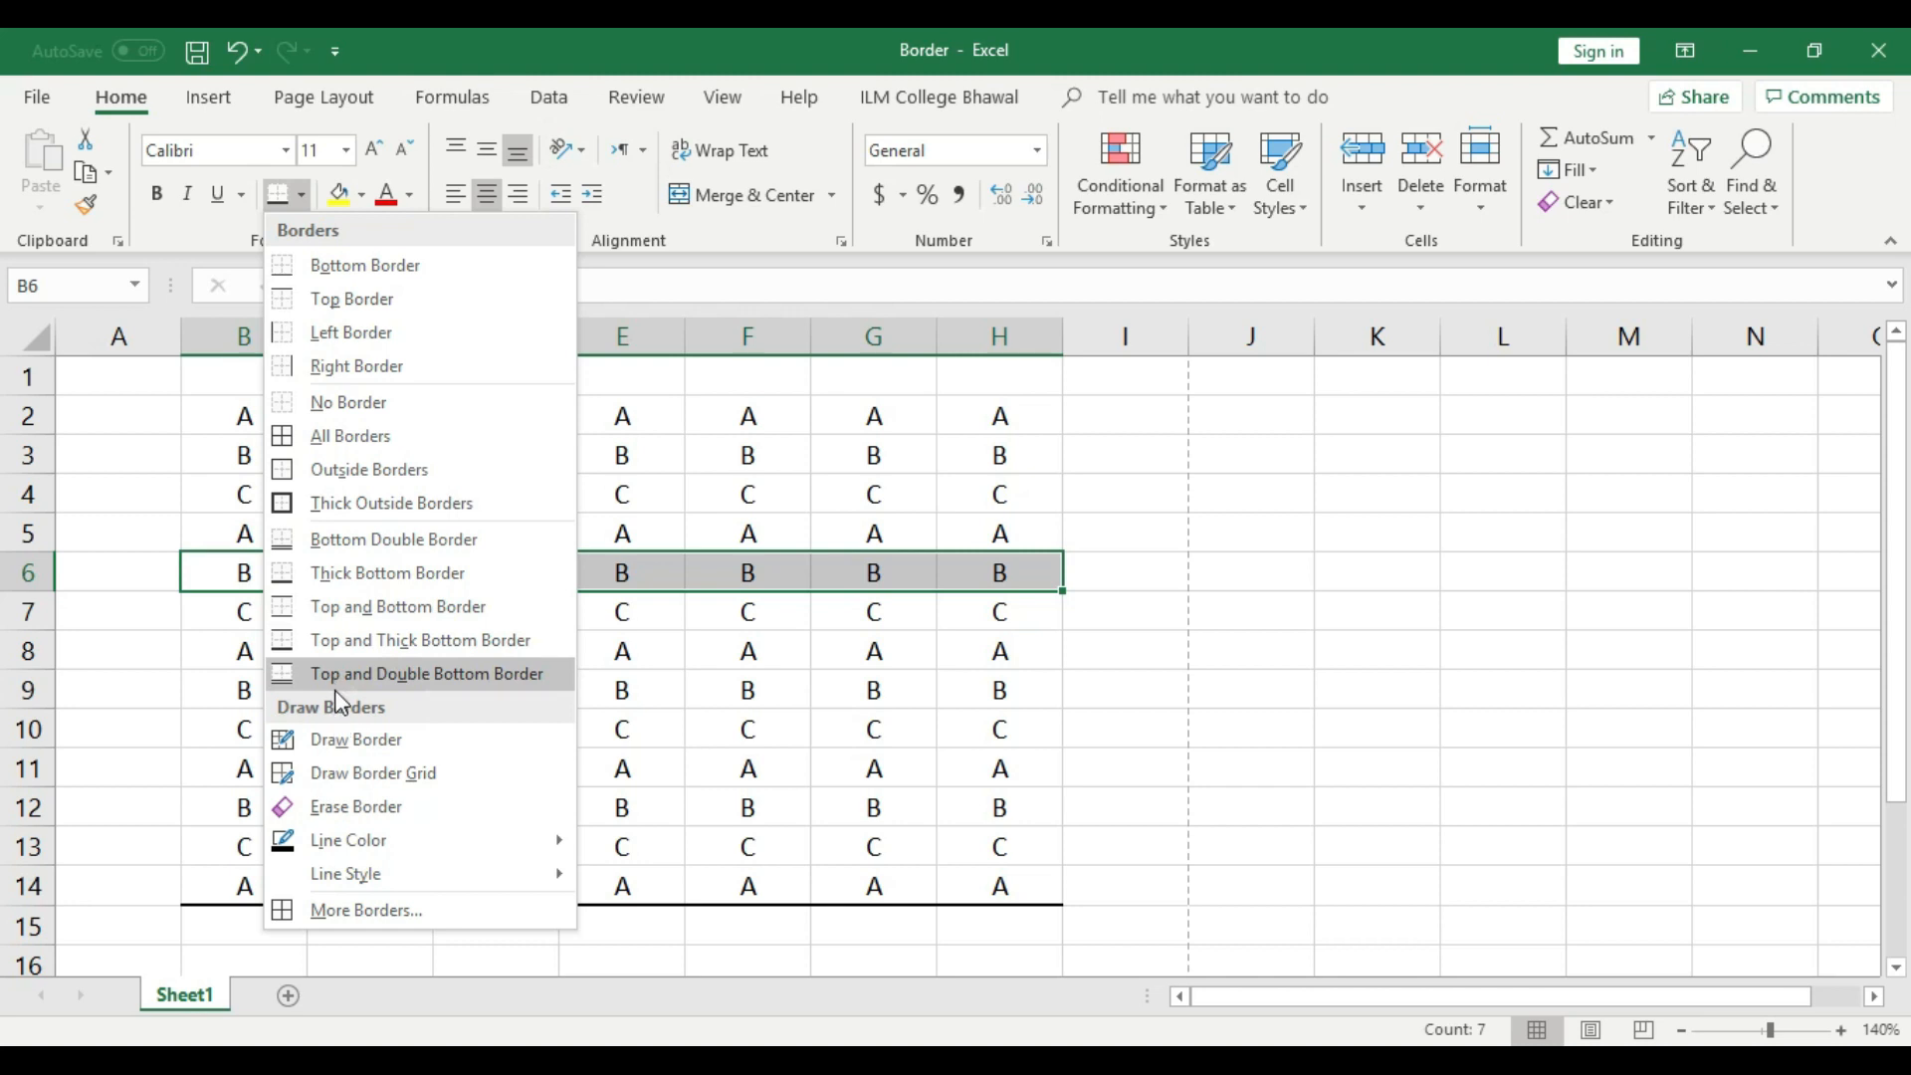
{"action": "left_click", "coordinate": [362, 576]}
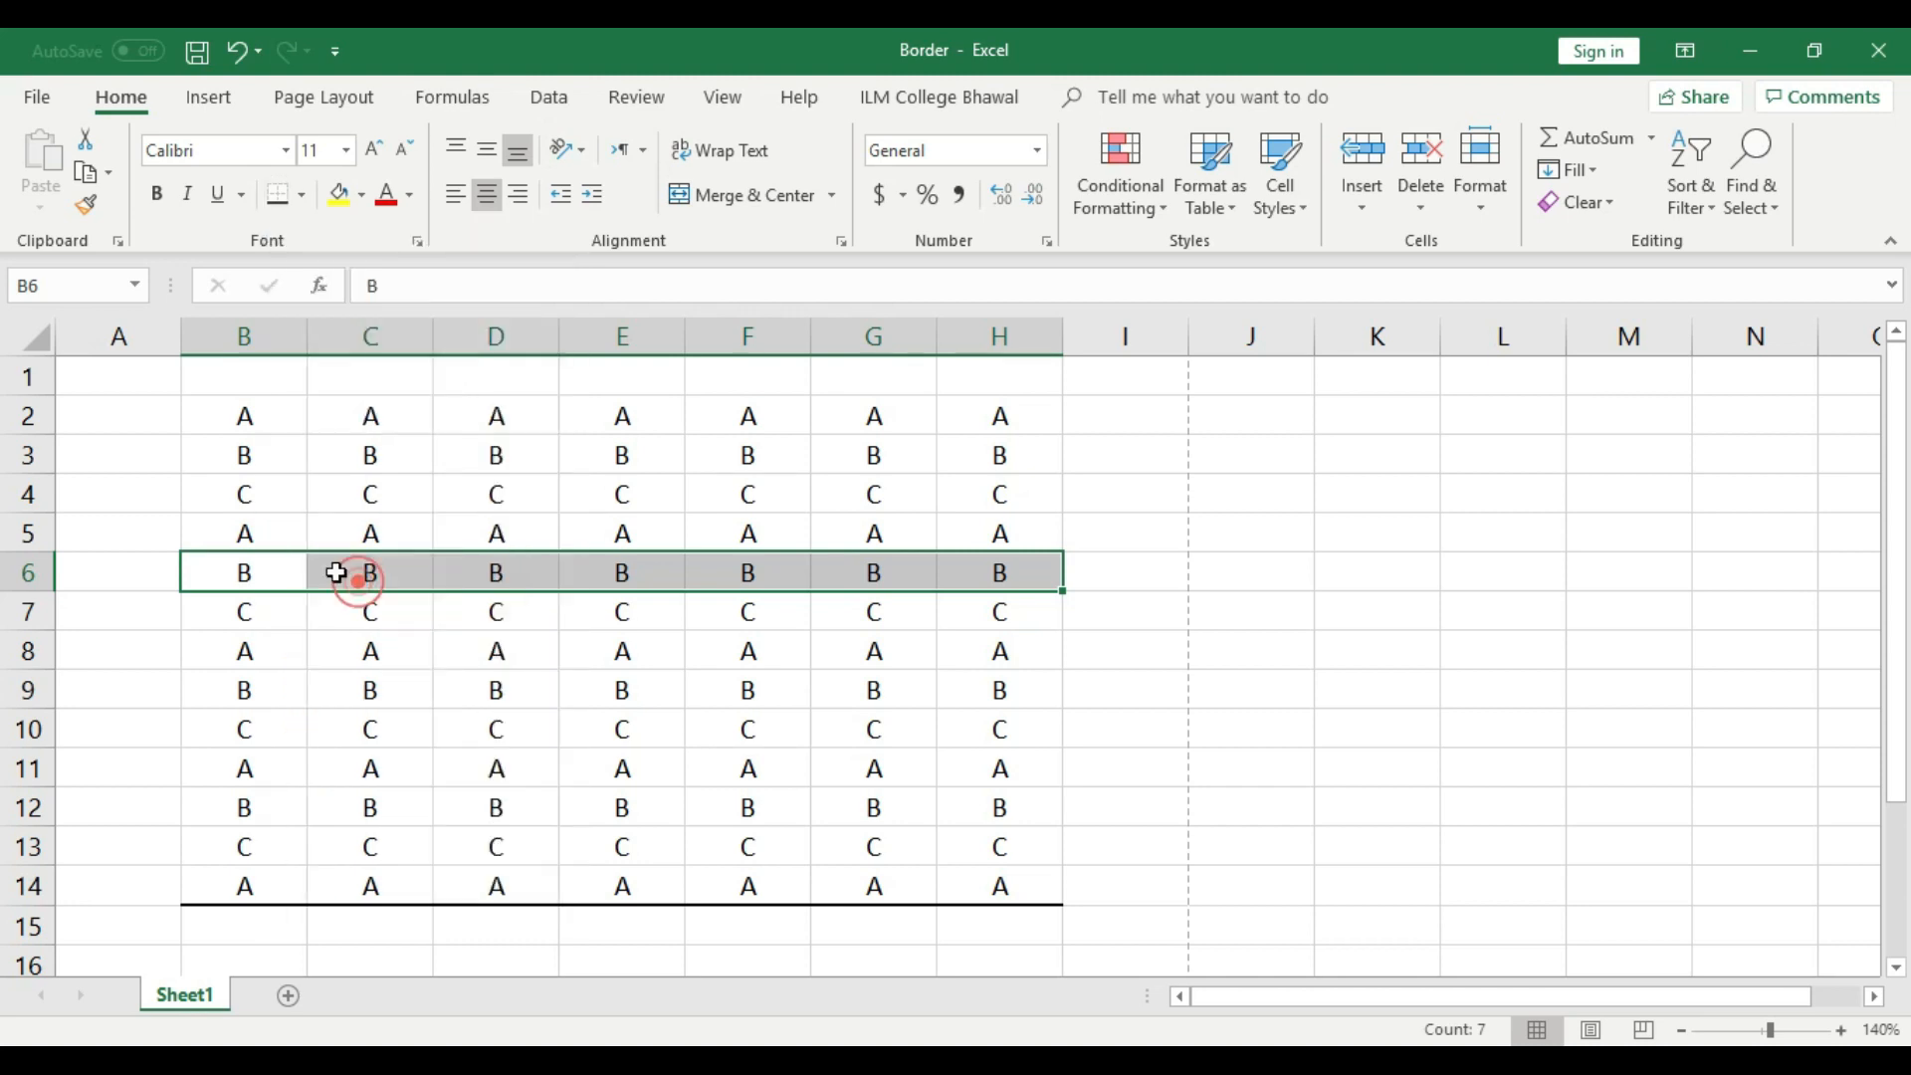
{"action": "left_click", "coordinate": [319, 725]}
{"action": "left_click_drag", "start_coordinate": [252, 733], "coordinate": [1000, 735]}
{"action": "left_click", "coordinate": [276, 194]}
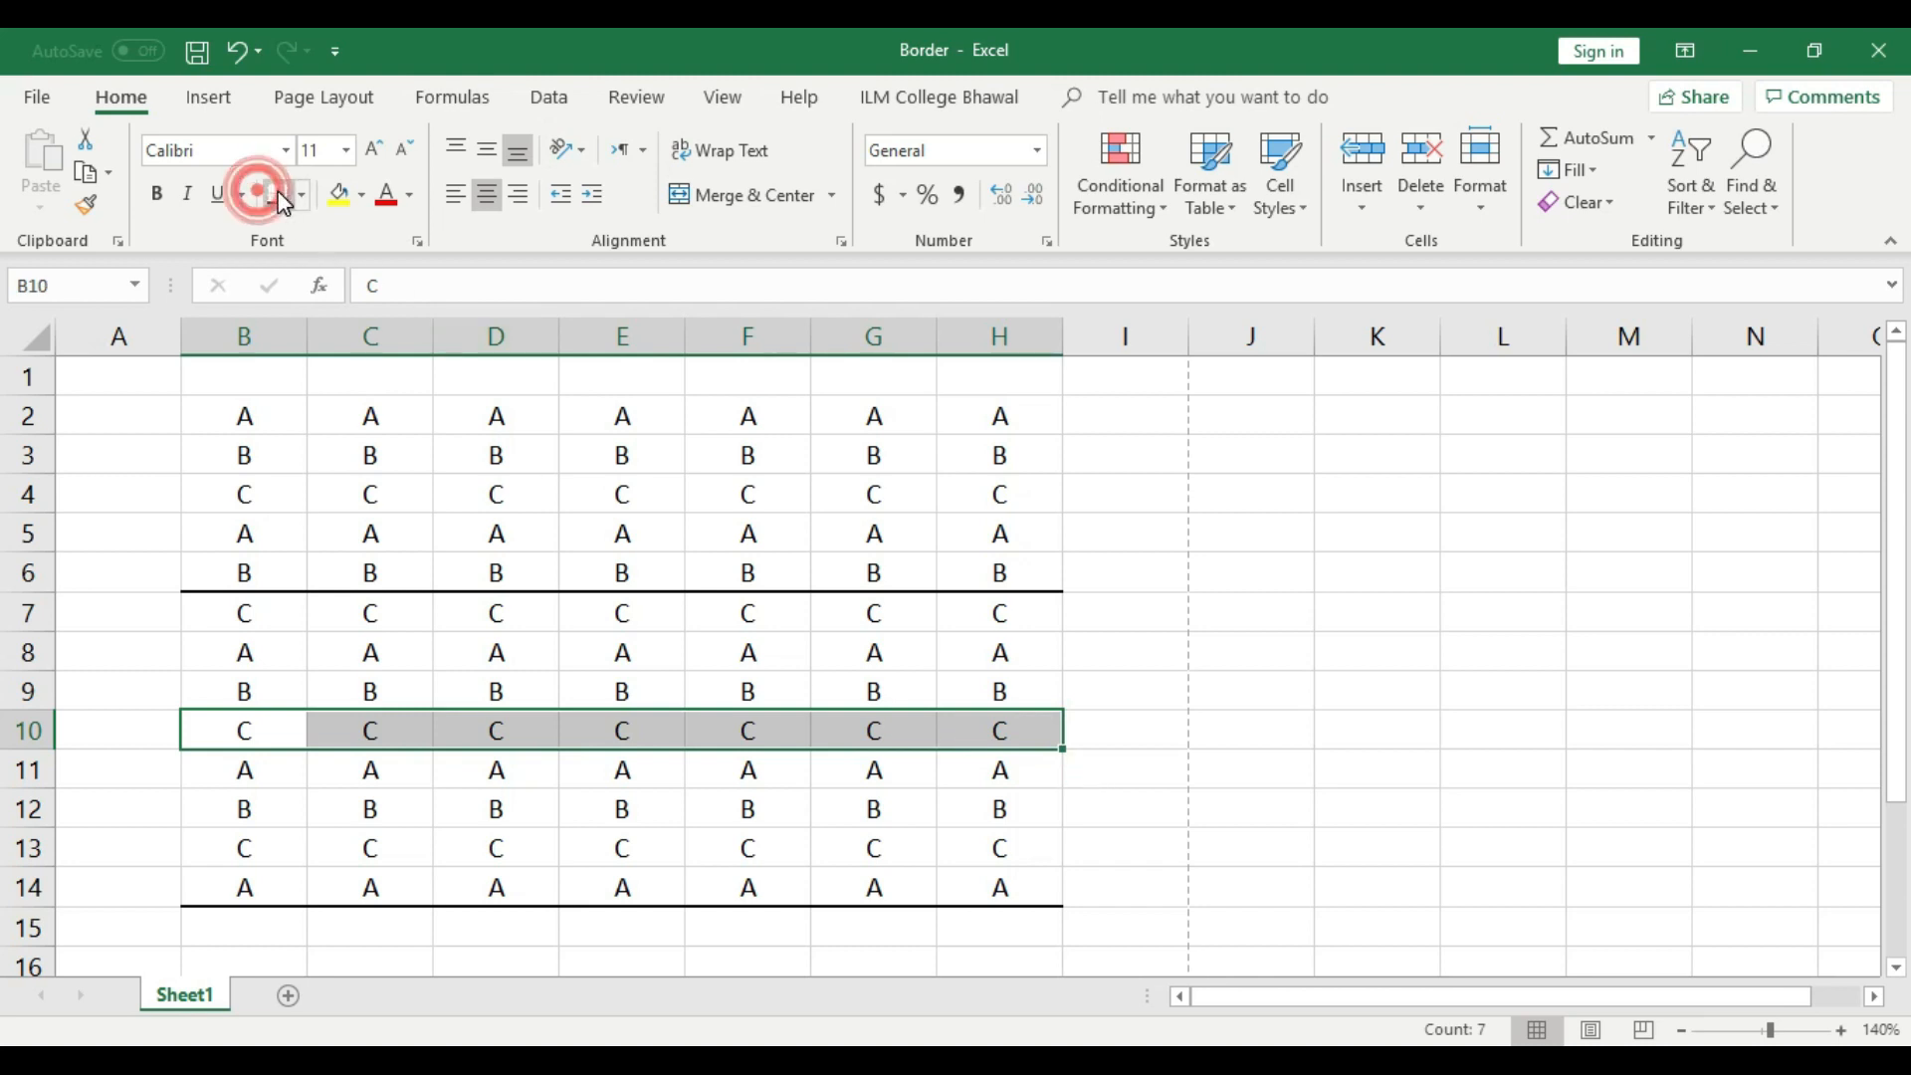
{"action": "left_click", "coordinate": [463, 796]}
- Add a Bottom Double Border to cells B2:H2, check the lines in the print preview, and return to the sheet
{"action": "left_click_drag", "start_coordinate": [231, 425], "coordinate": [1001, 418]}
{"action": "left_click", "coordinate": [300, 194]}
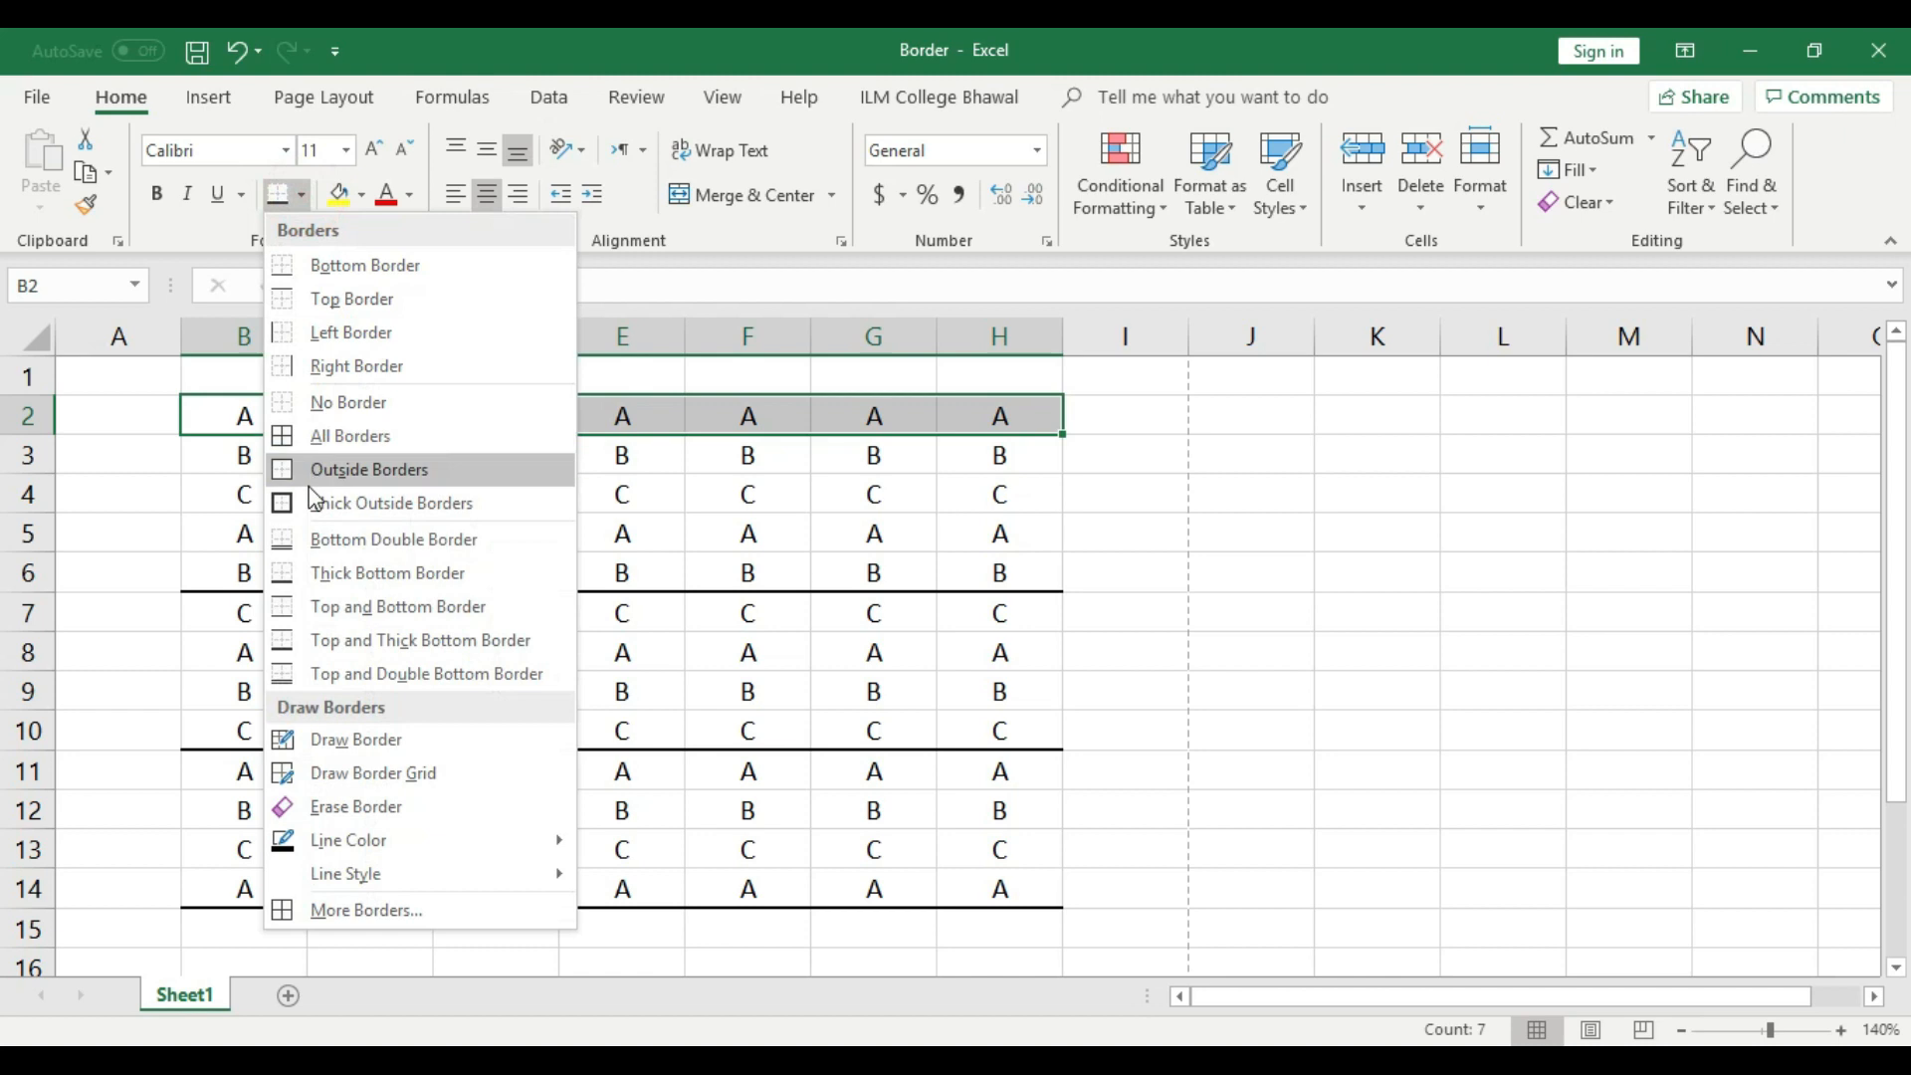
{"action": "left_click", "coordinate": [363, 542]}
{"action": "left_click", "coordinate": [545, 483]}
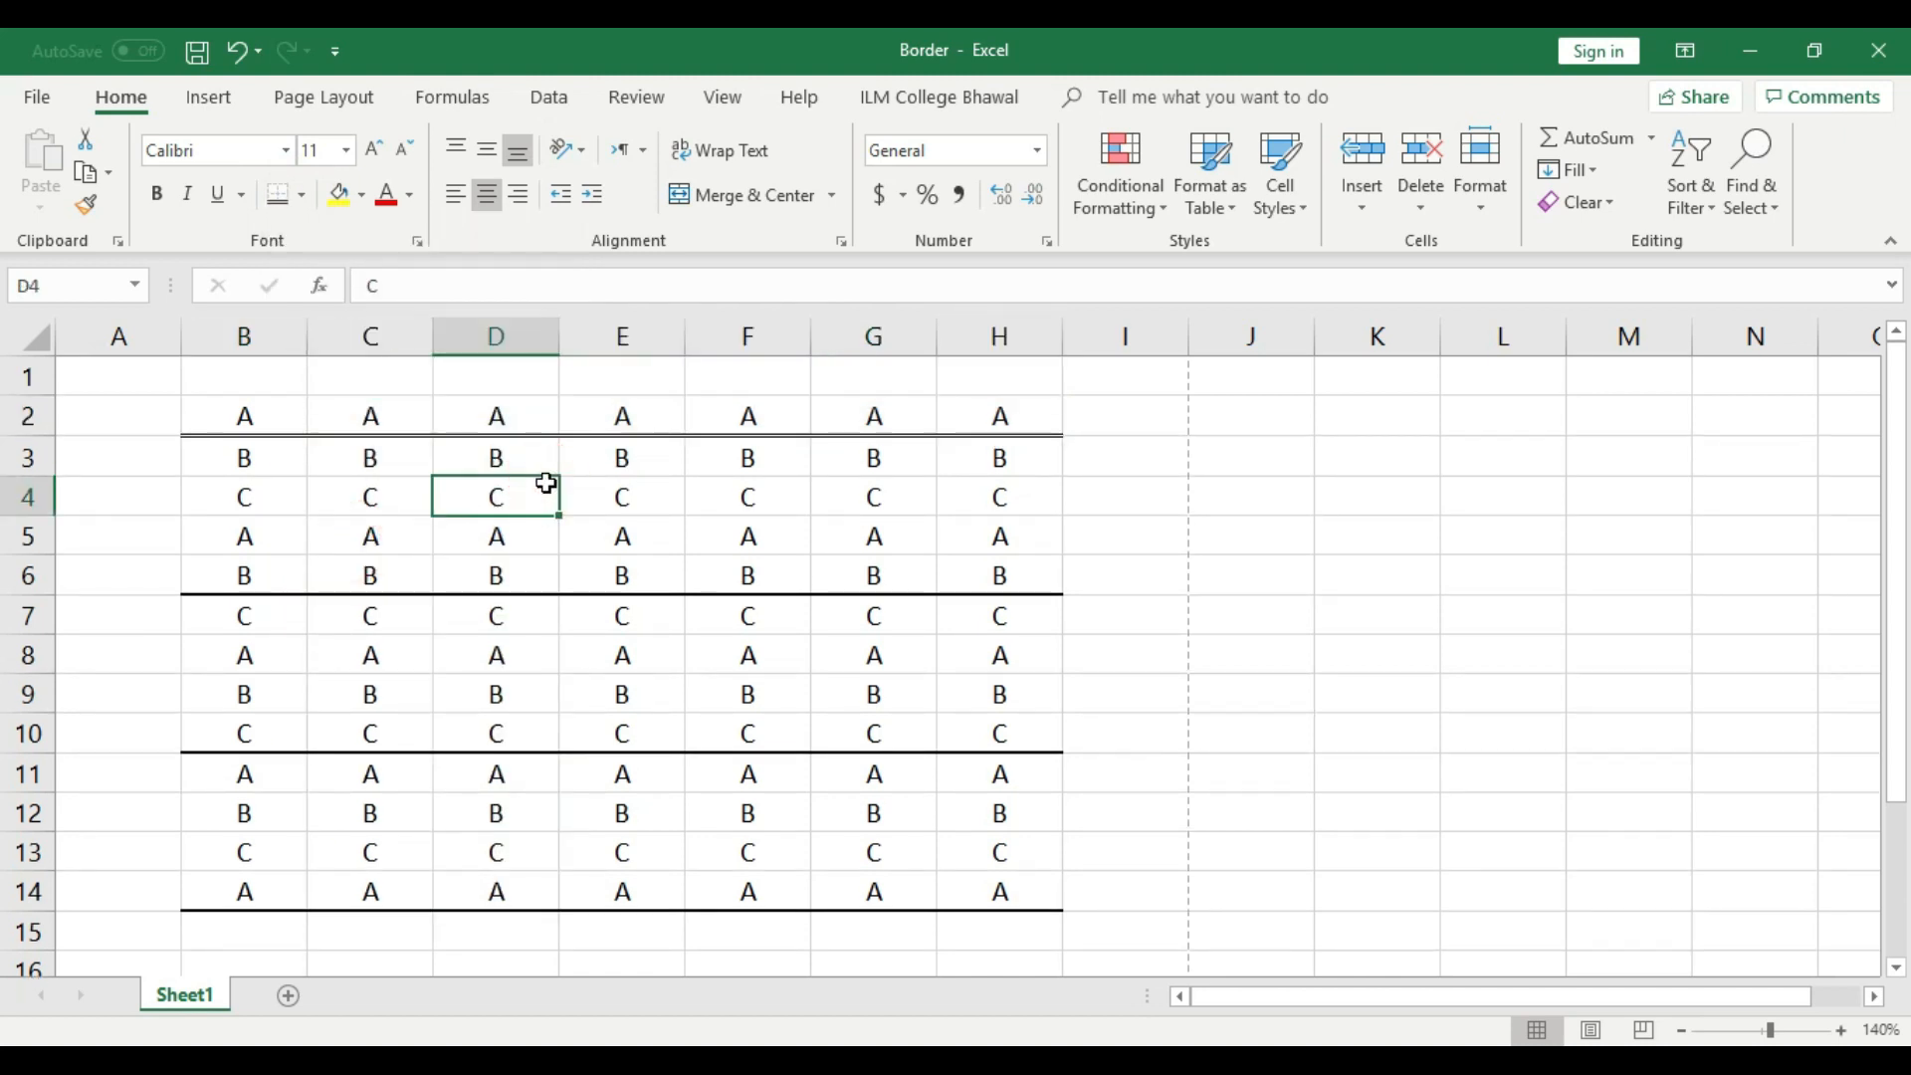
{"action": "key", "text": "ctrl+p"}
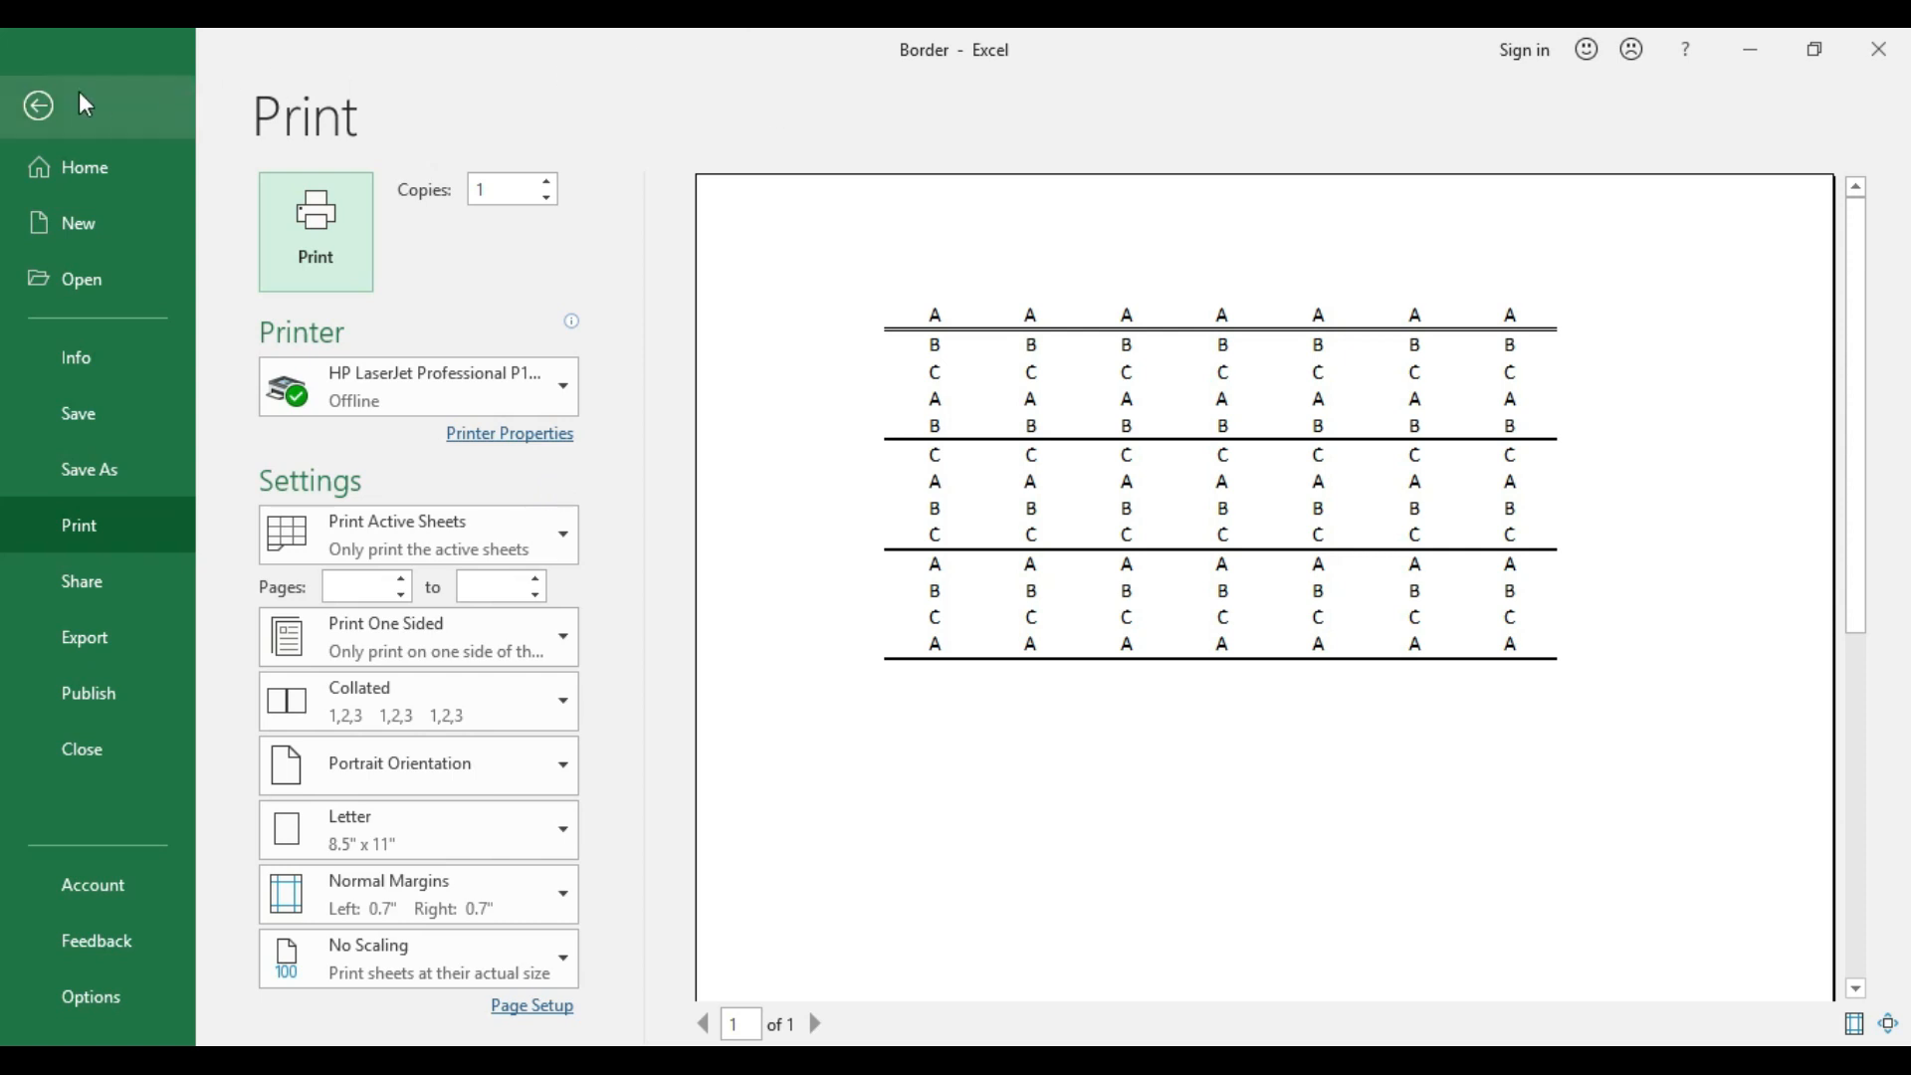
{"action": "left_click", "coordinate": [35, 106]}
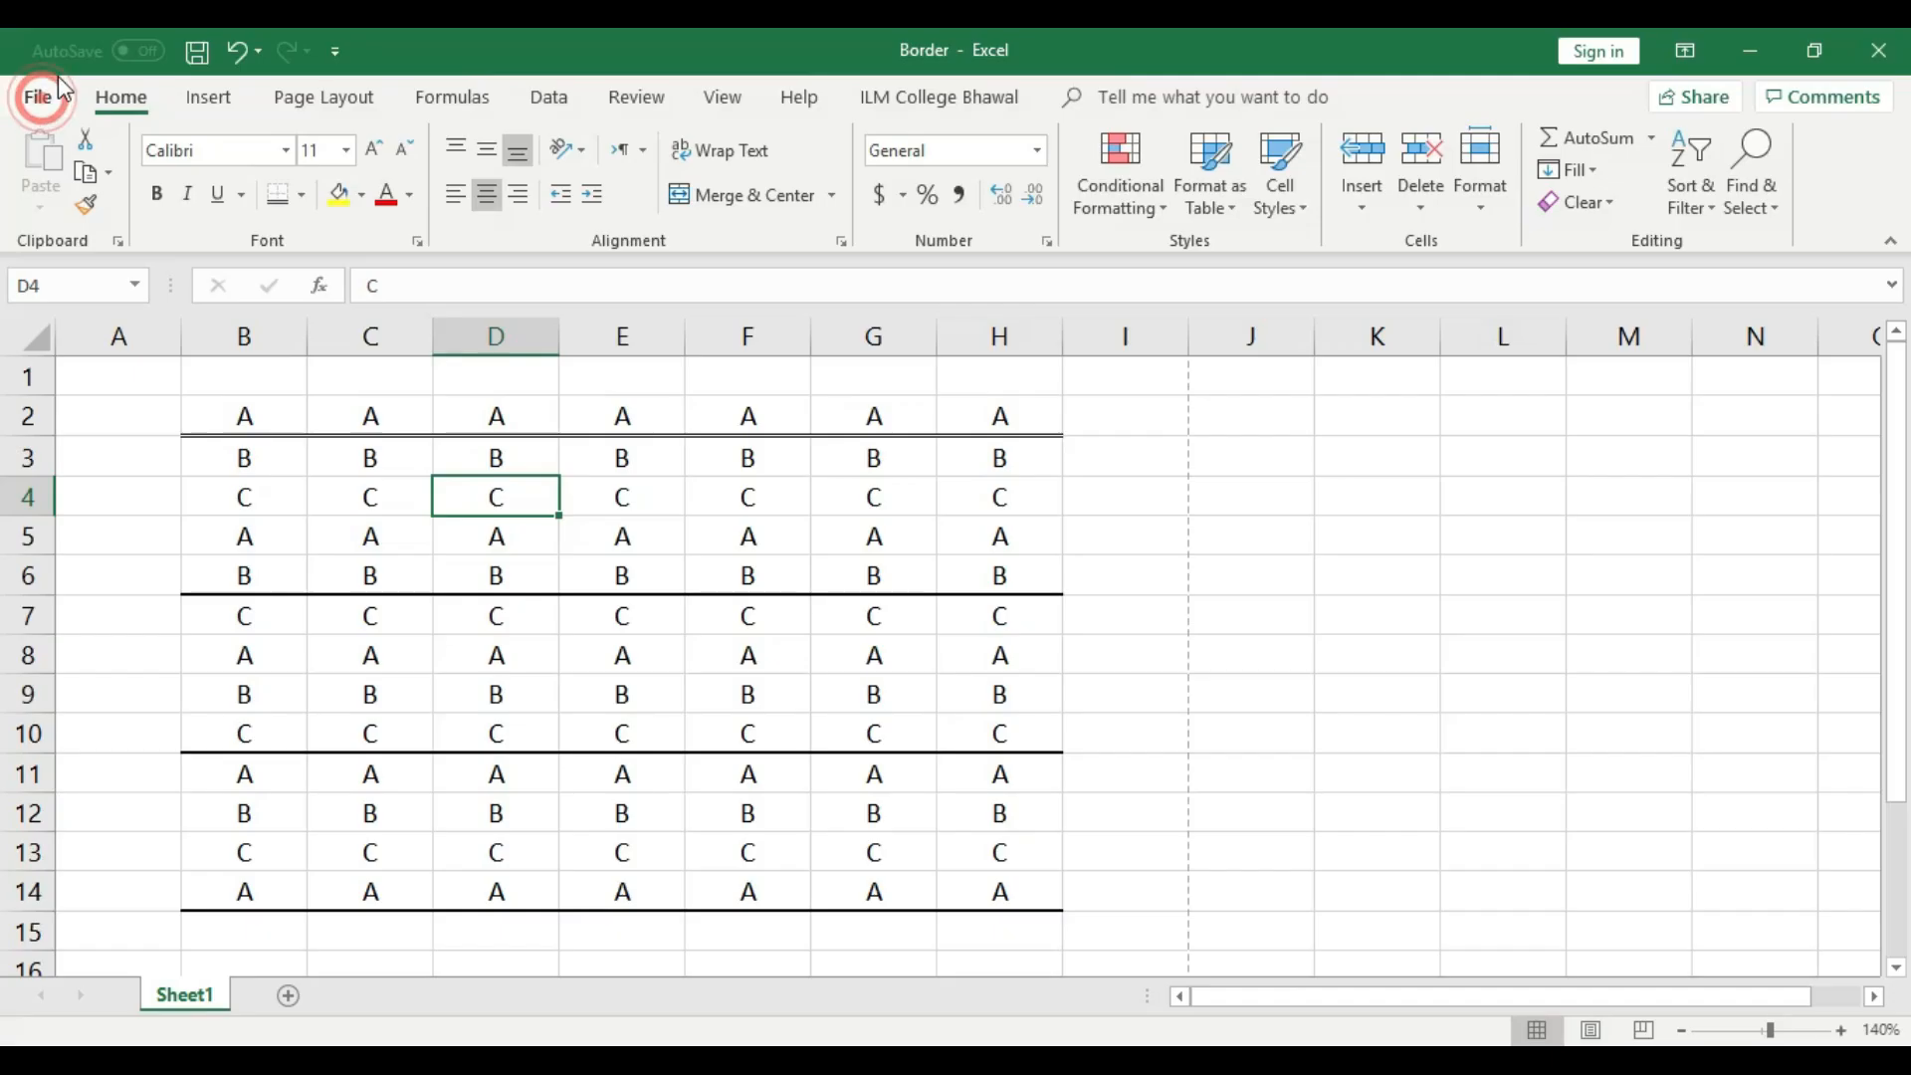
- Remove all borders from the table range B2:H14
{"action": "left_click", "coordinate": [1022, 899]}
{"action": "left_click_drag", "start_coordinate": [994, 892], "coordinate": [243, 409]}
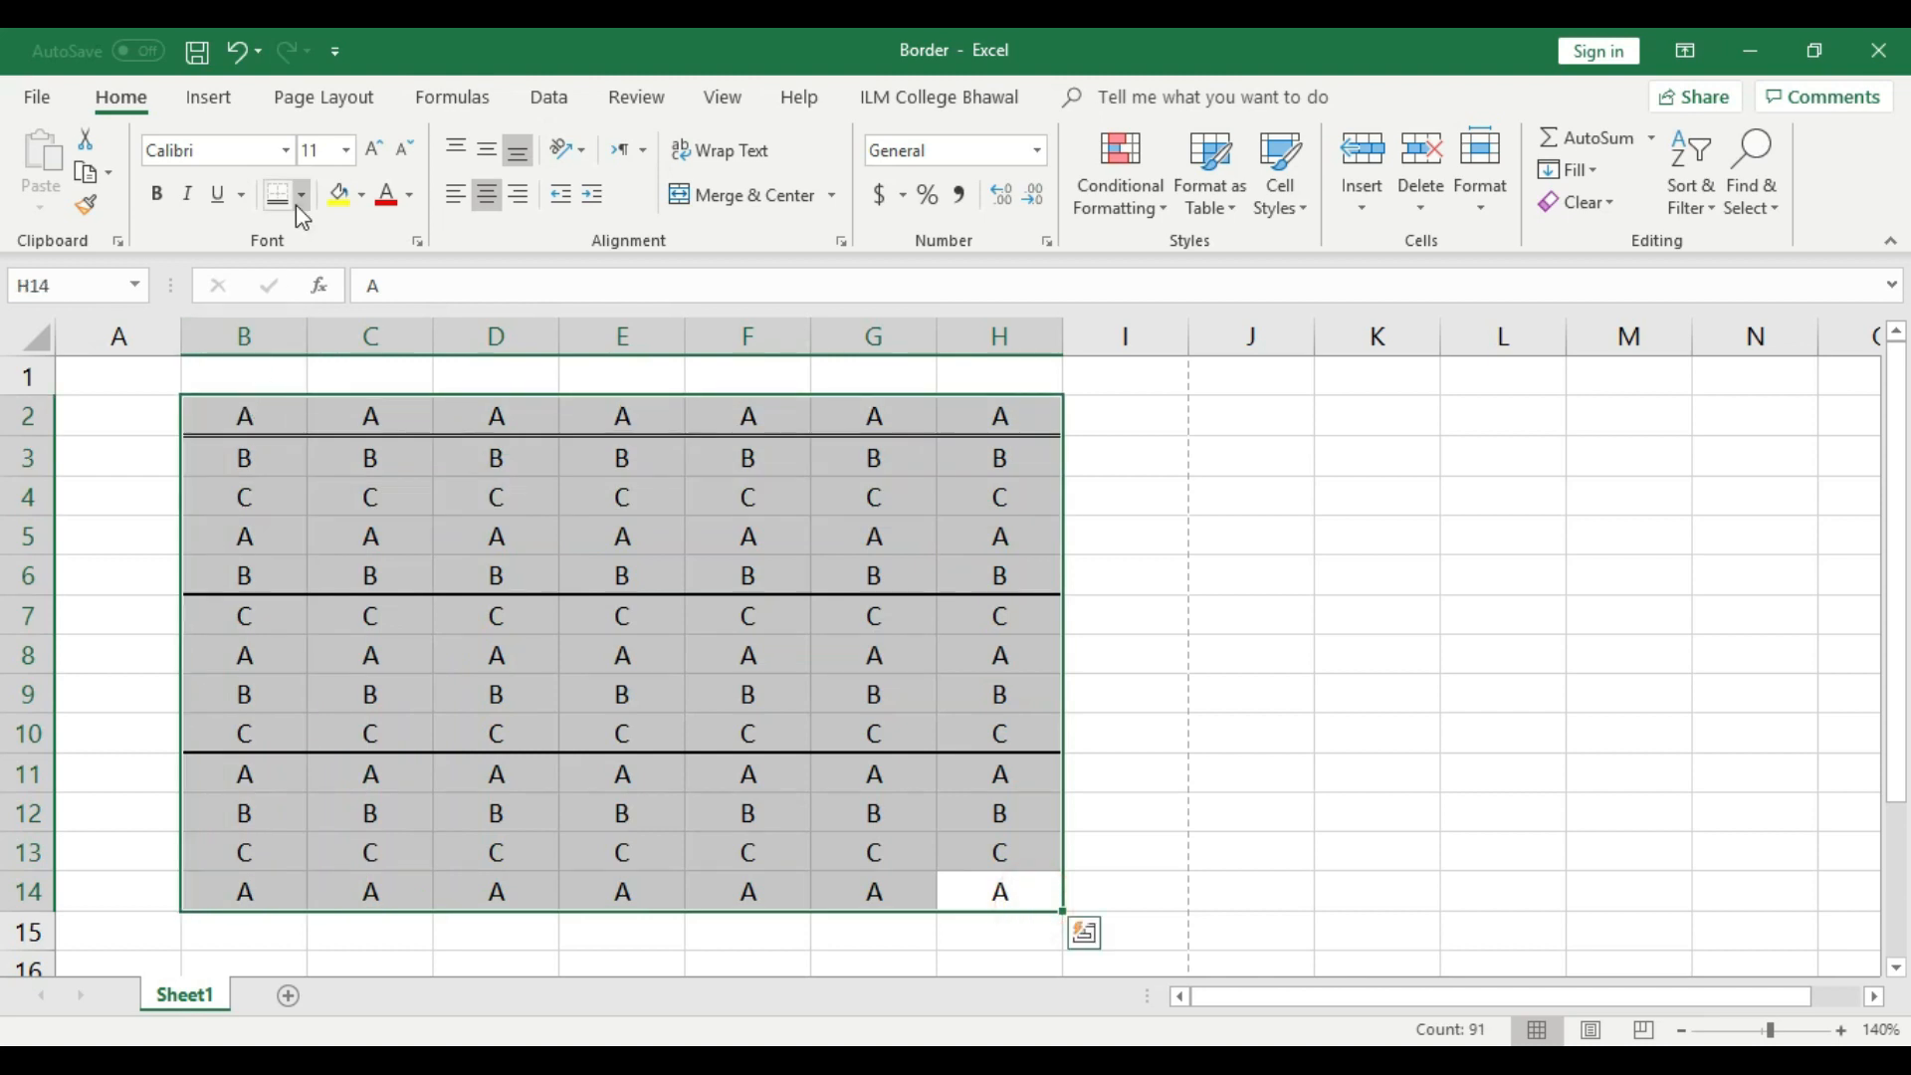
{"action": "left_click", "coordinate": [302, 194]}
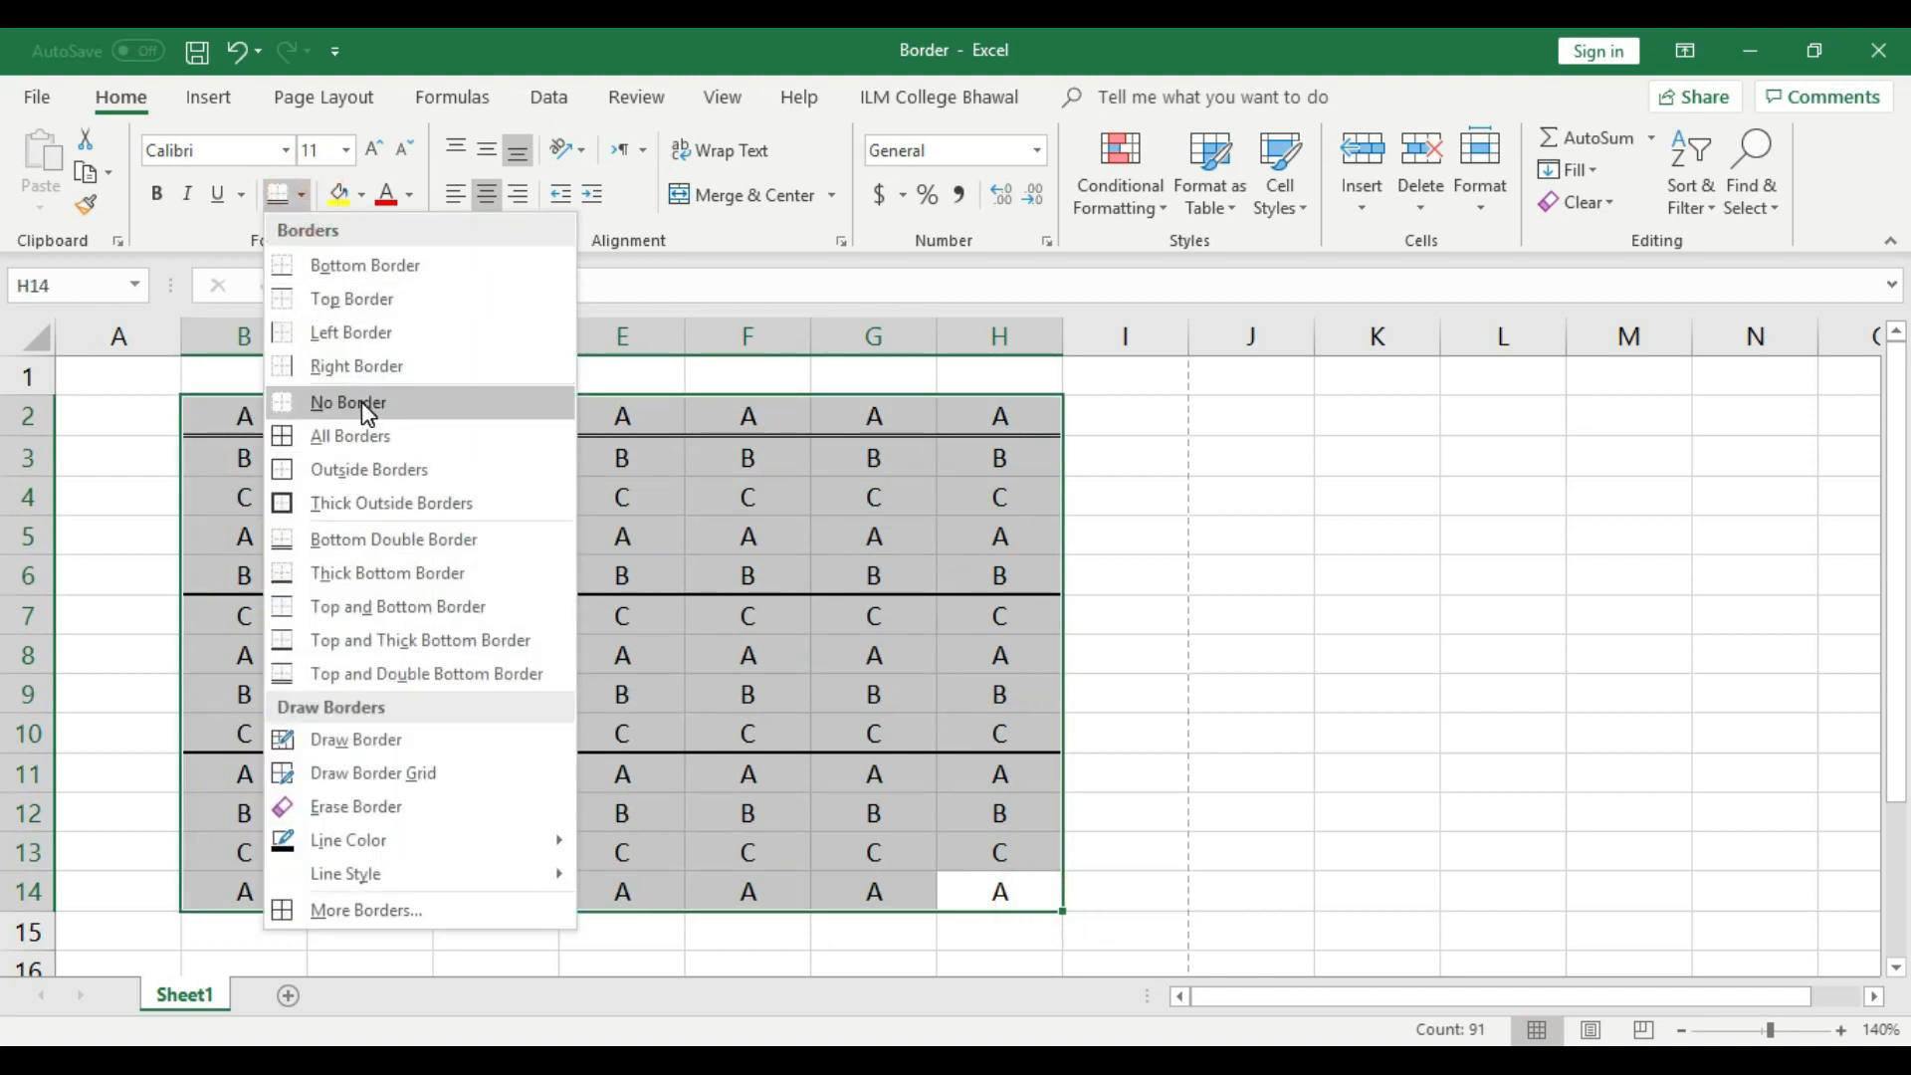
{"action": "left_click", "coordinate": [366, 412]}
{"action": "left_click", "coordinate": [631, 793]}
- Apply Top and Bottom Border to B2:H14, check it in the print preview, and return to the sheet
{"action": "left_click_drag", "start_coordinate": [1005, 889], "coordinate": [243, 413]}
{"action": "left_click", "coordinate": [300, 194]}
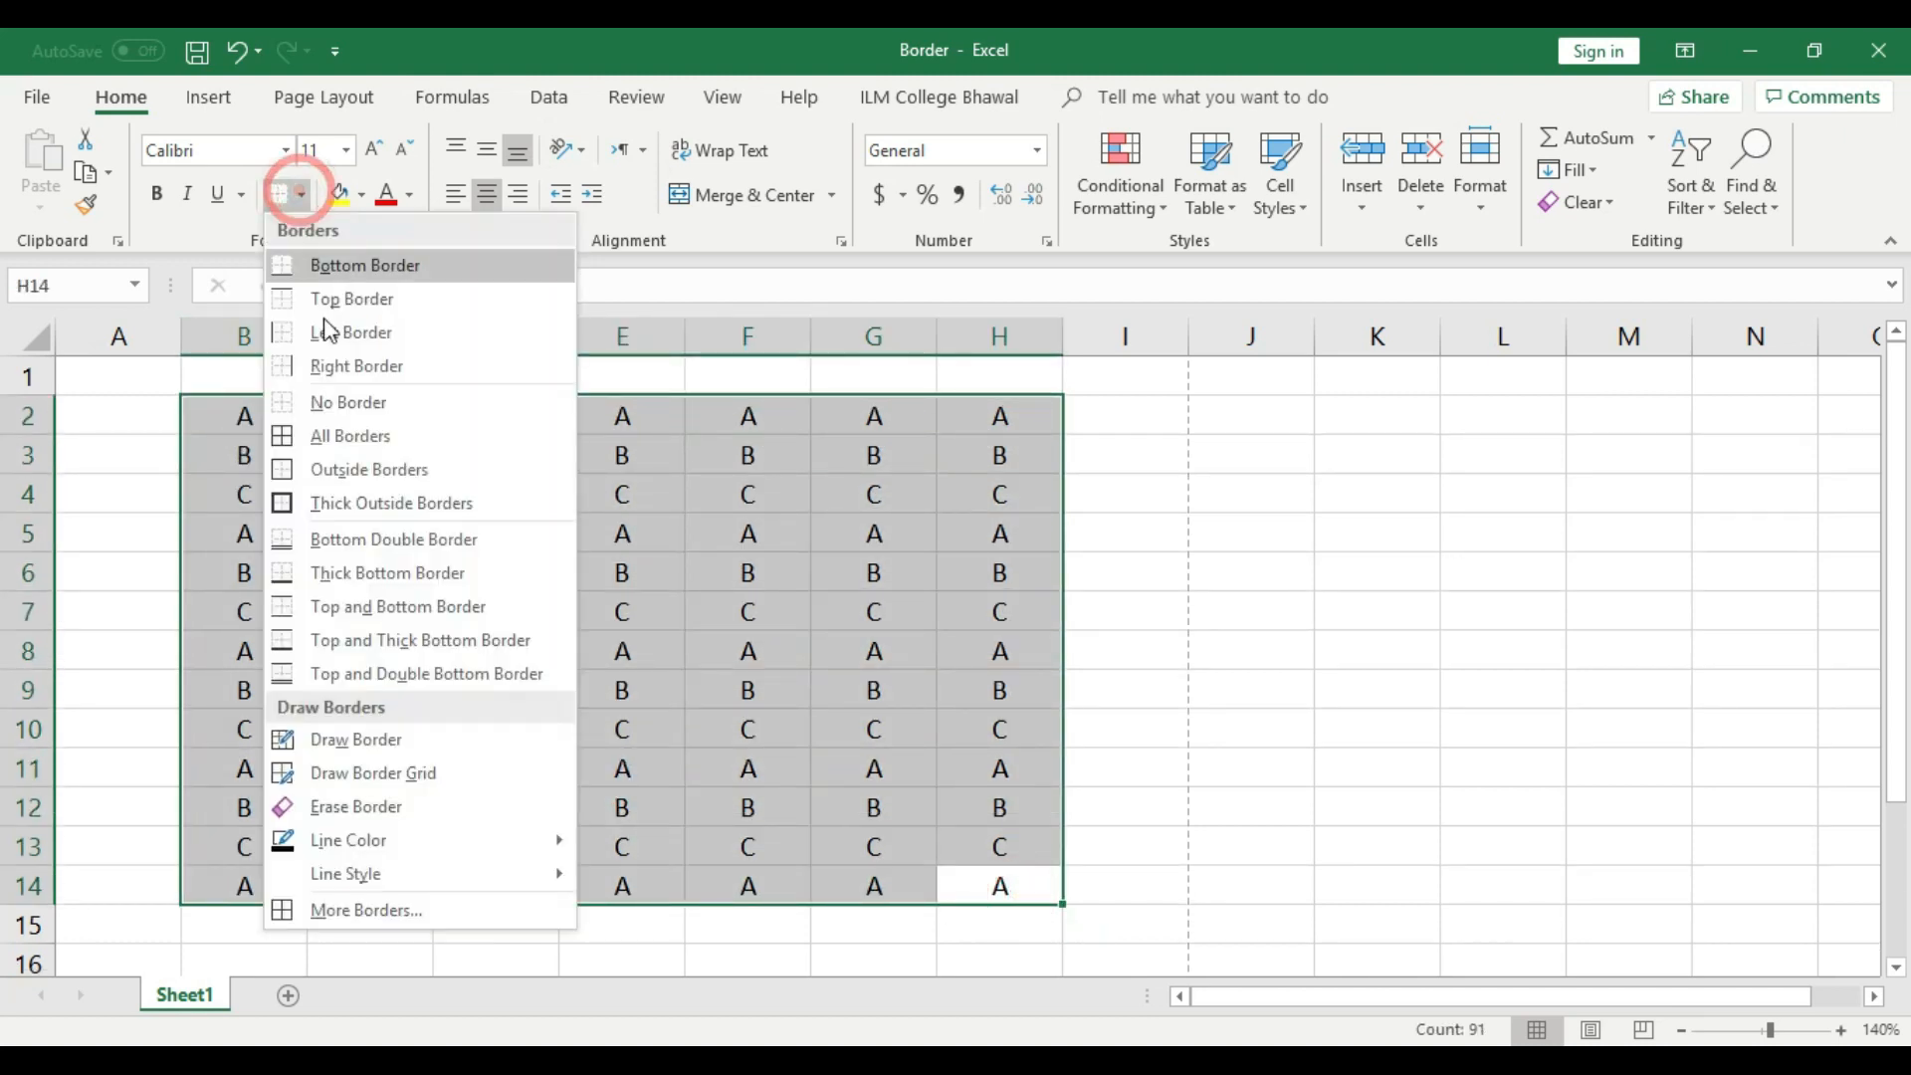
{"action": "left_click", "coordinate": [392, 617]}
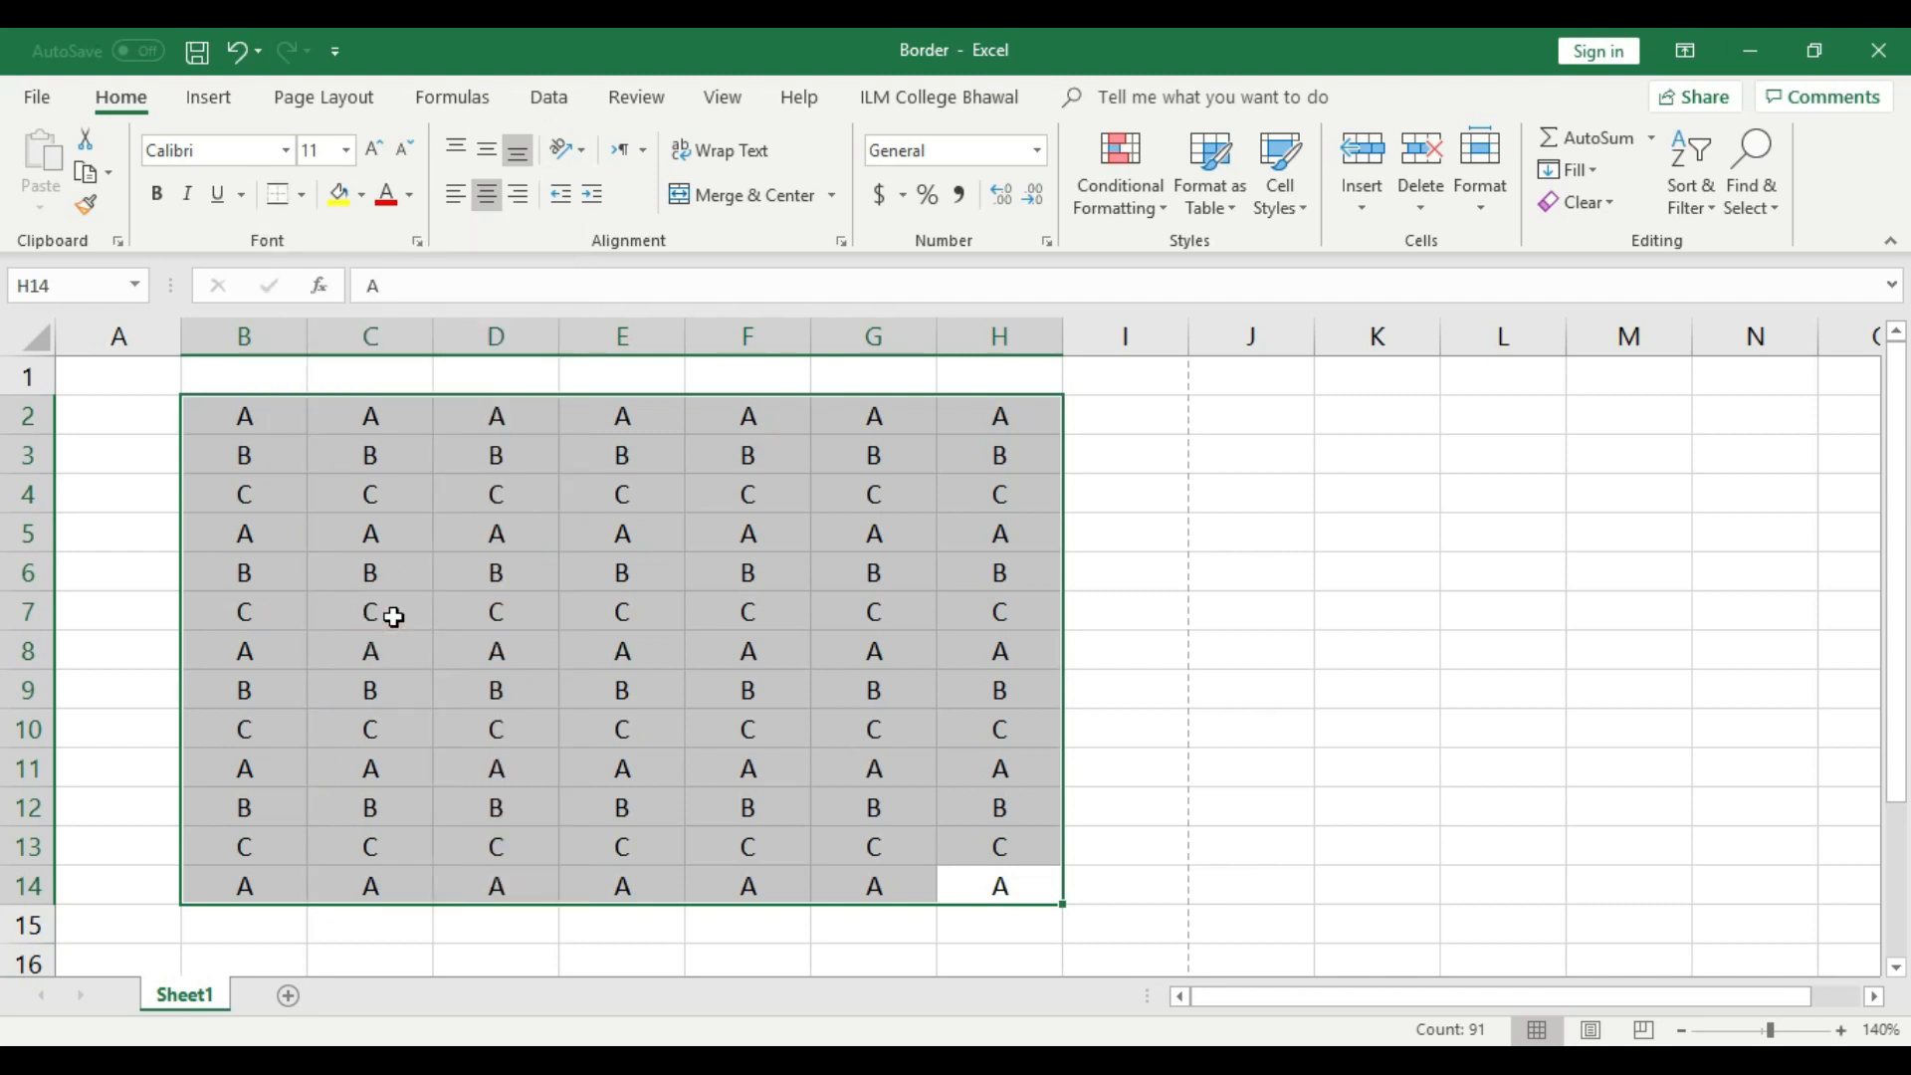
{"action": "left_click", "coordinate": [482, 677]}
{"action": "key", "text": "ctrl+p"}
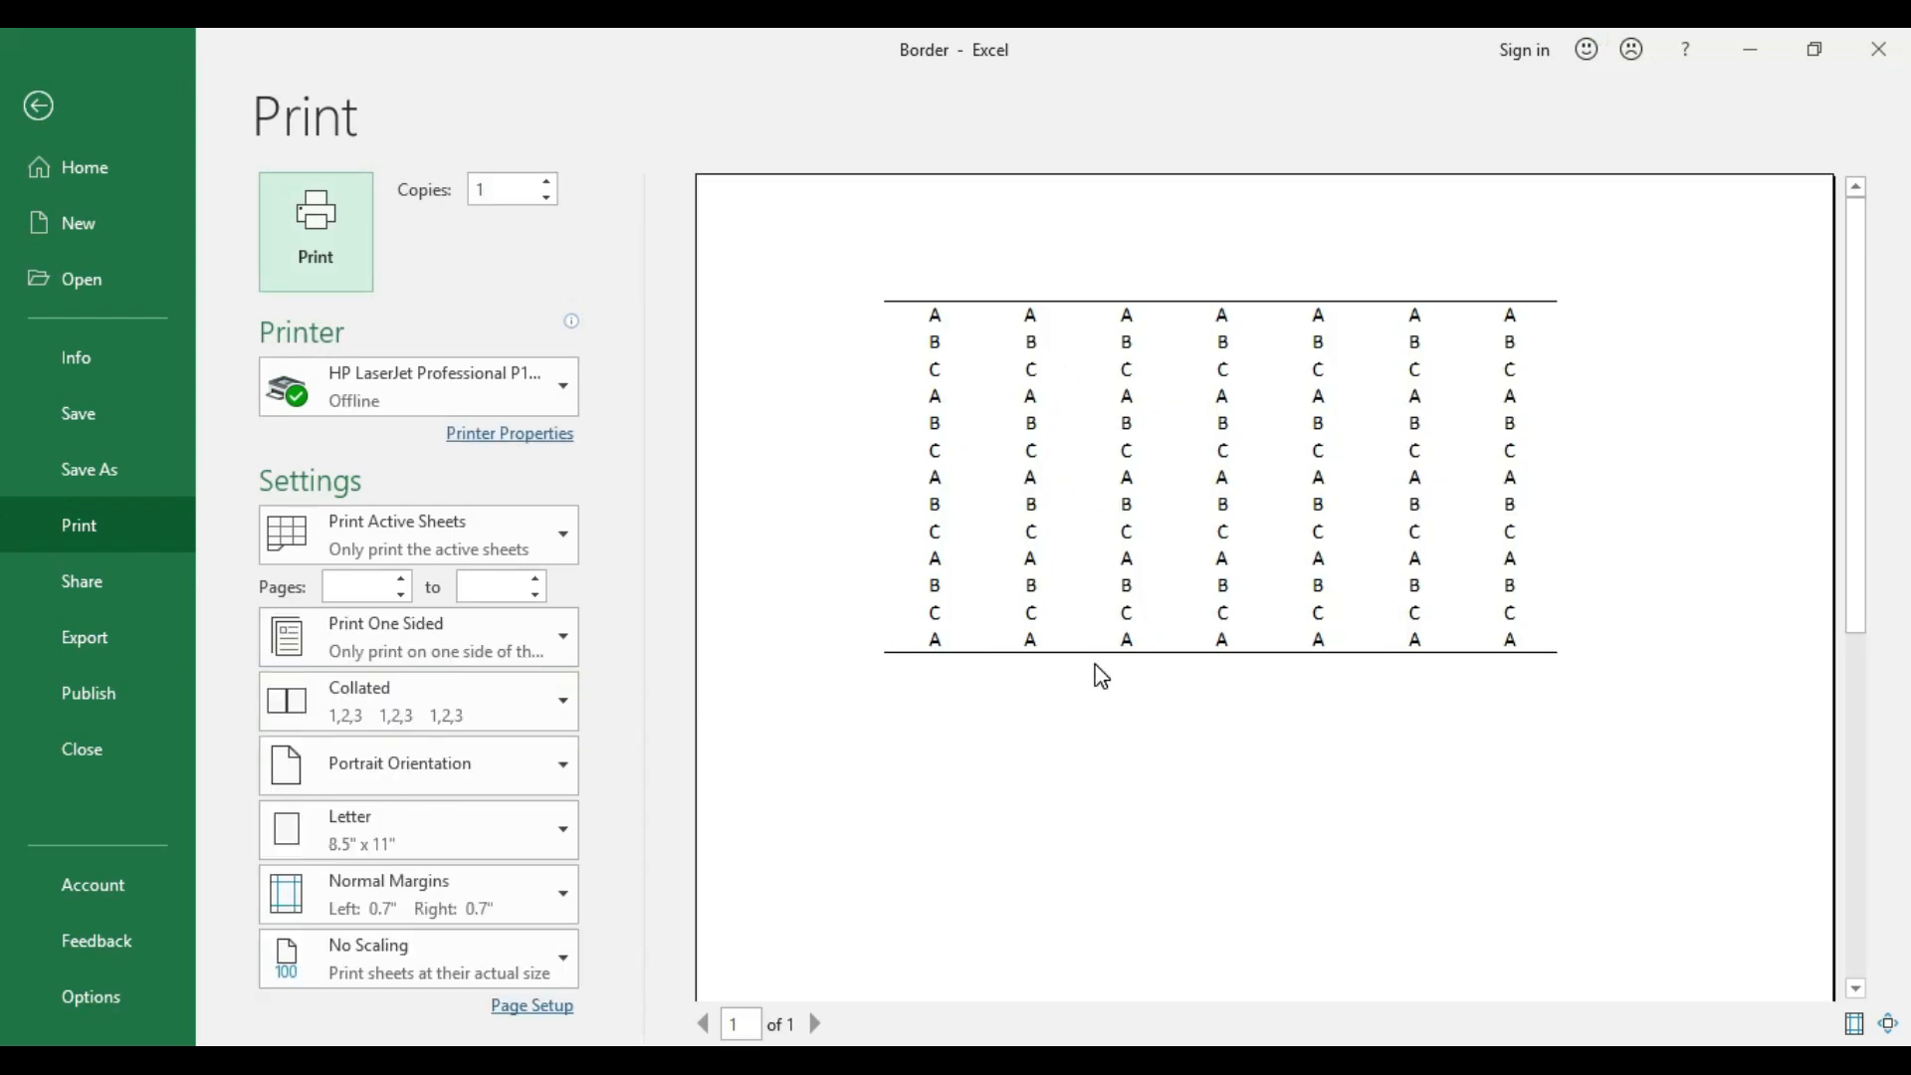
{"action": "left_click", "coordinate": [37, 103]}
- Replace the border on B2:H14 with a Top and Thick Bottom Border, and check it in the print preview before returning to the sheet
{"action": "key", "text": "ctrl+z"}
{"action": "left_click", "coordinate": [753, 558]}
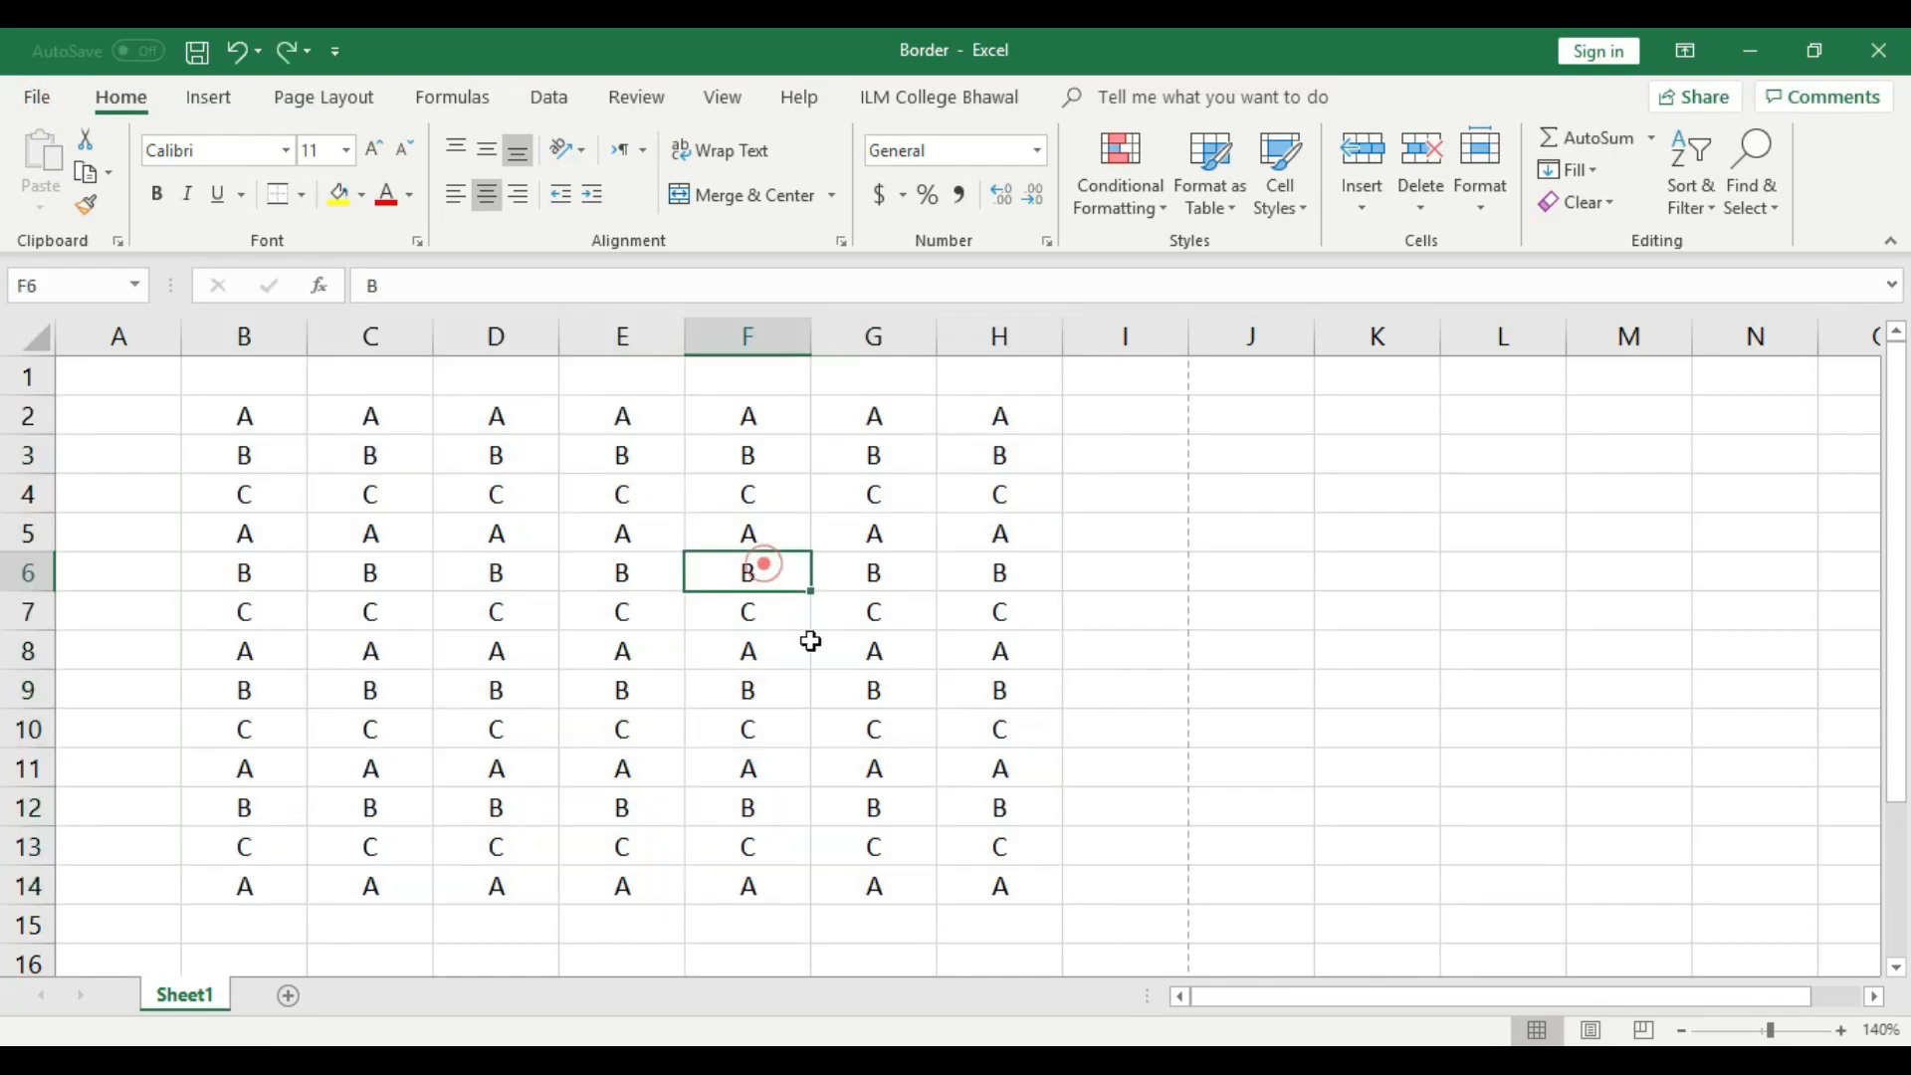
{"action": "left_click_drag", "start_coordinate": [1016, 887], "coordinate": [244, 416]}
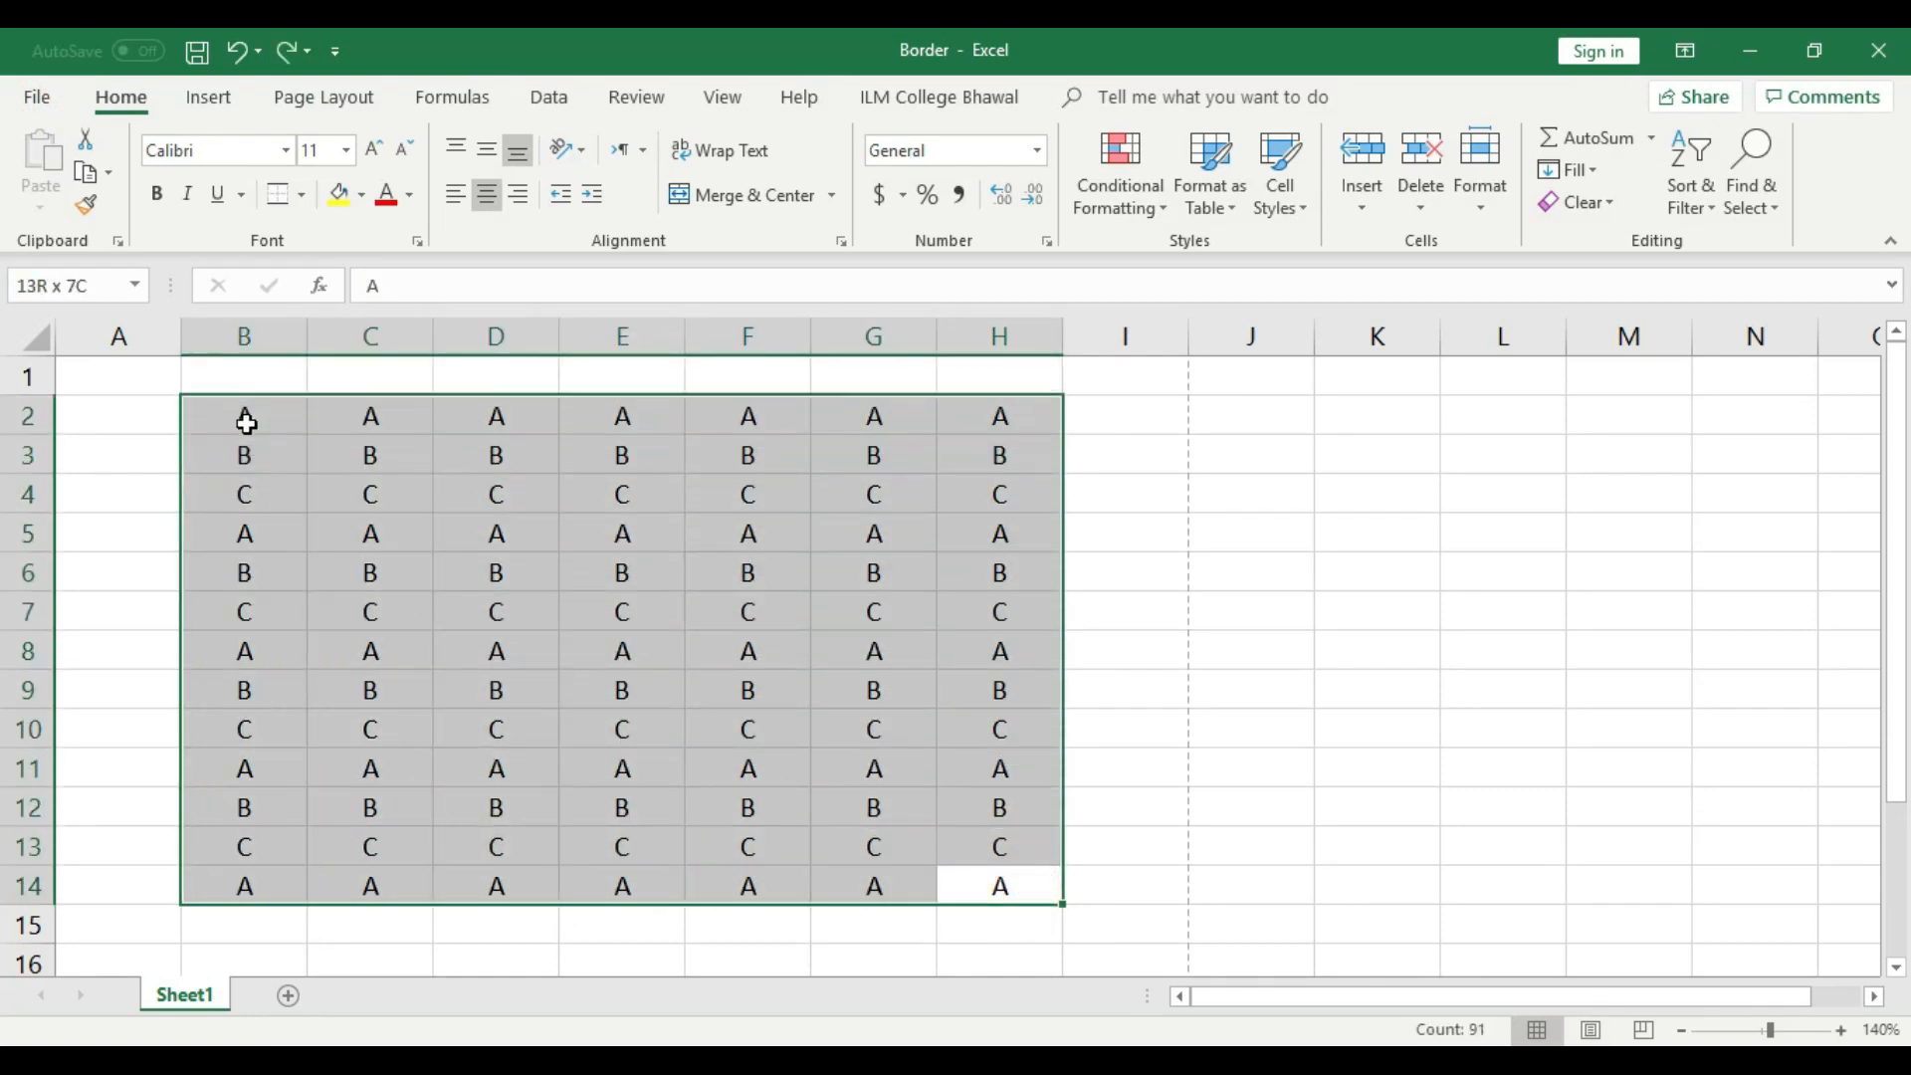
{"action": "left_click", "coordinate": [301, 194]}
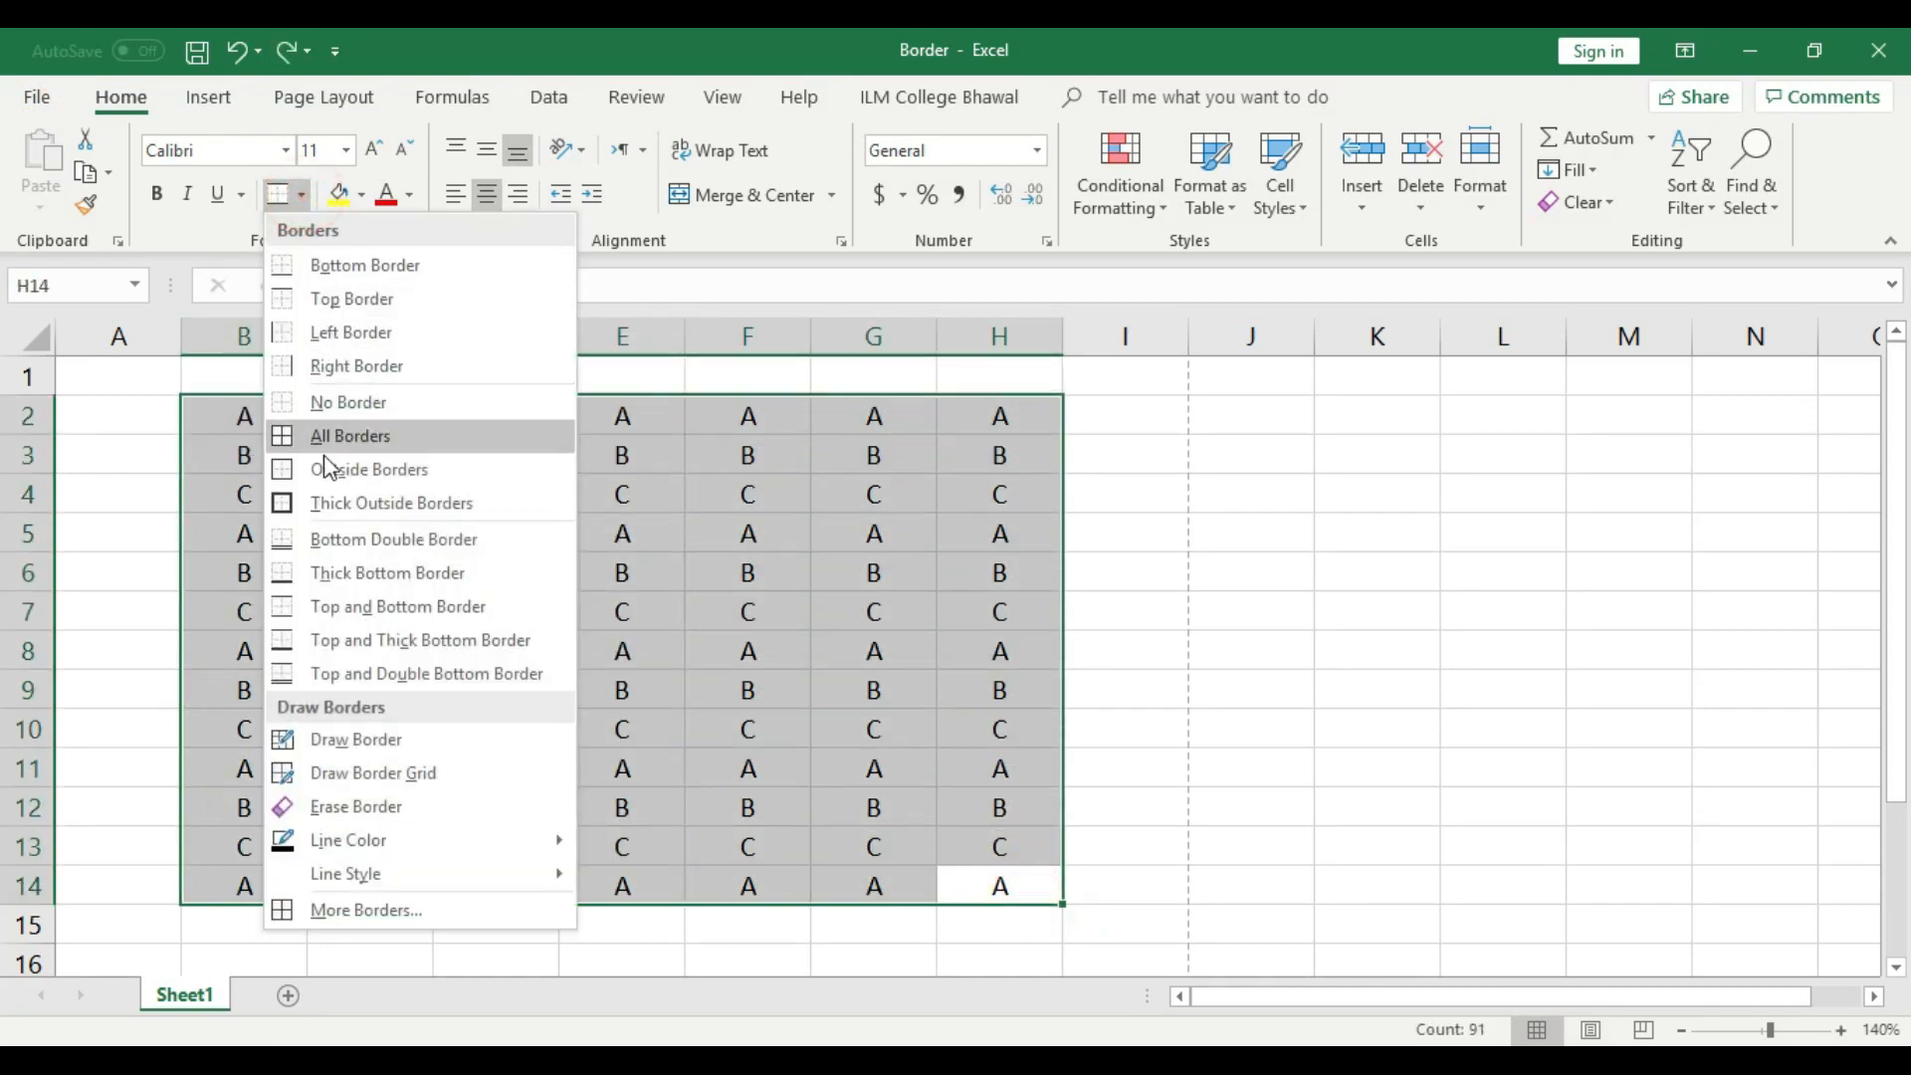
{"action": "left_click", "coordinate": [449, 643]}
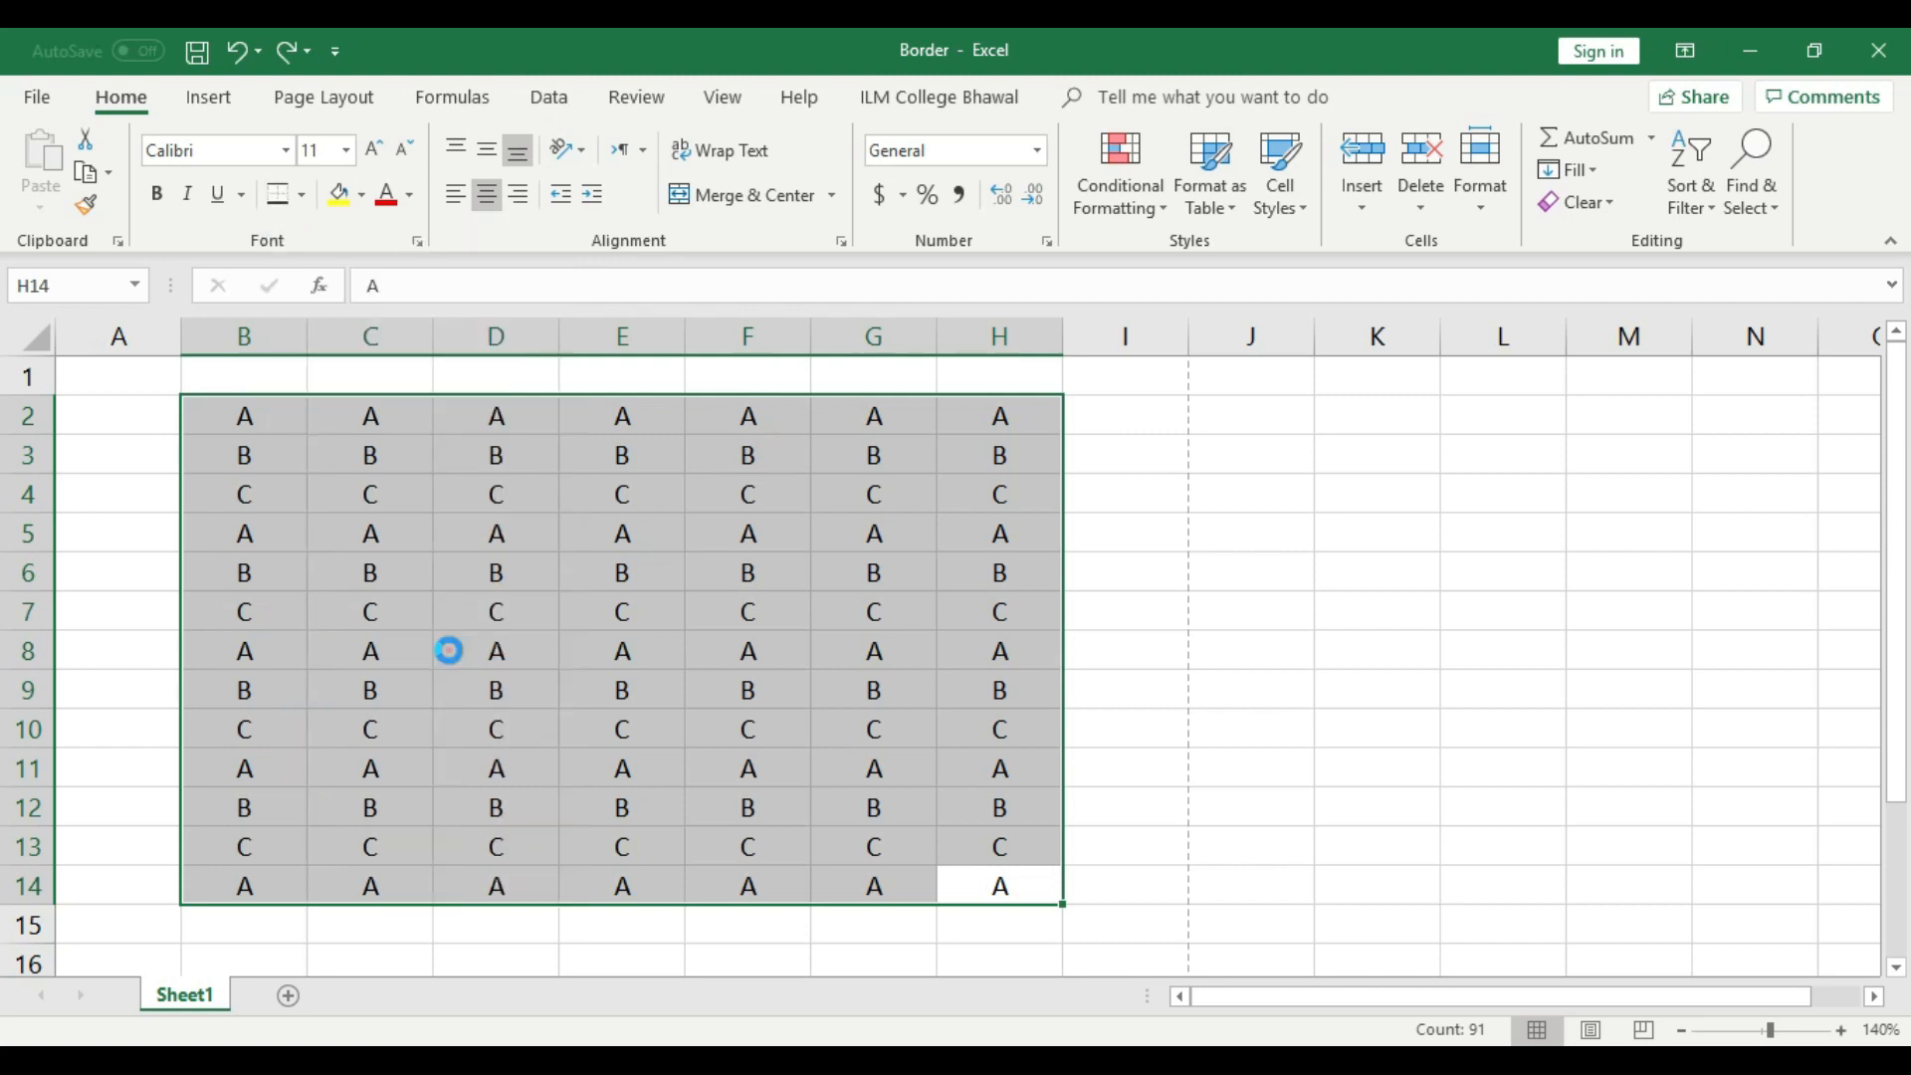
{"action": "left_click", "coordinate": [785, 657]}
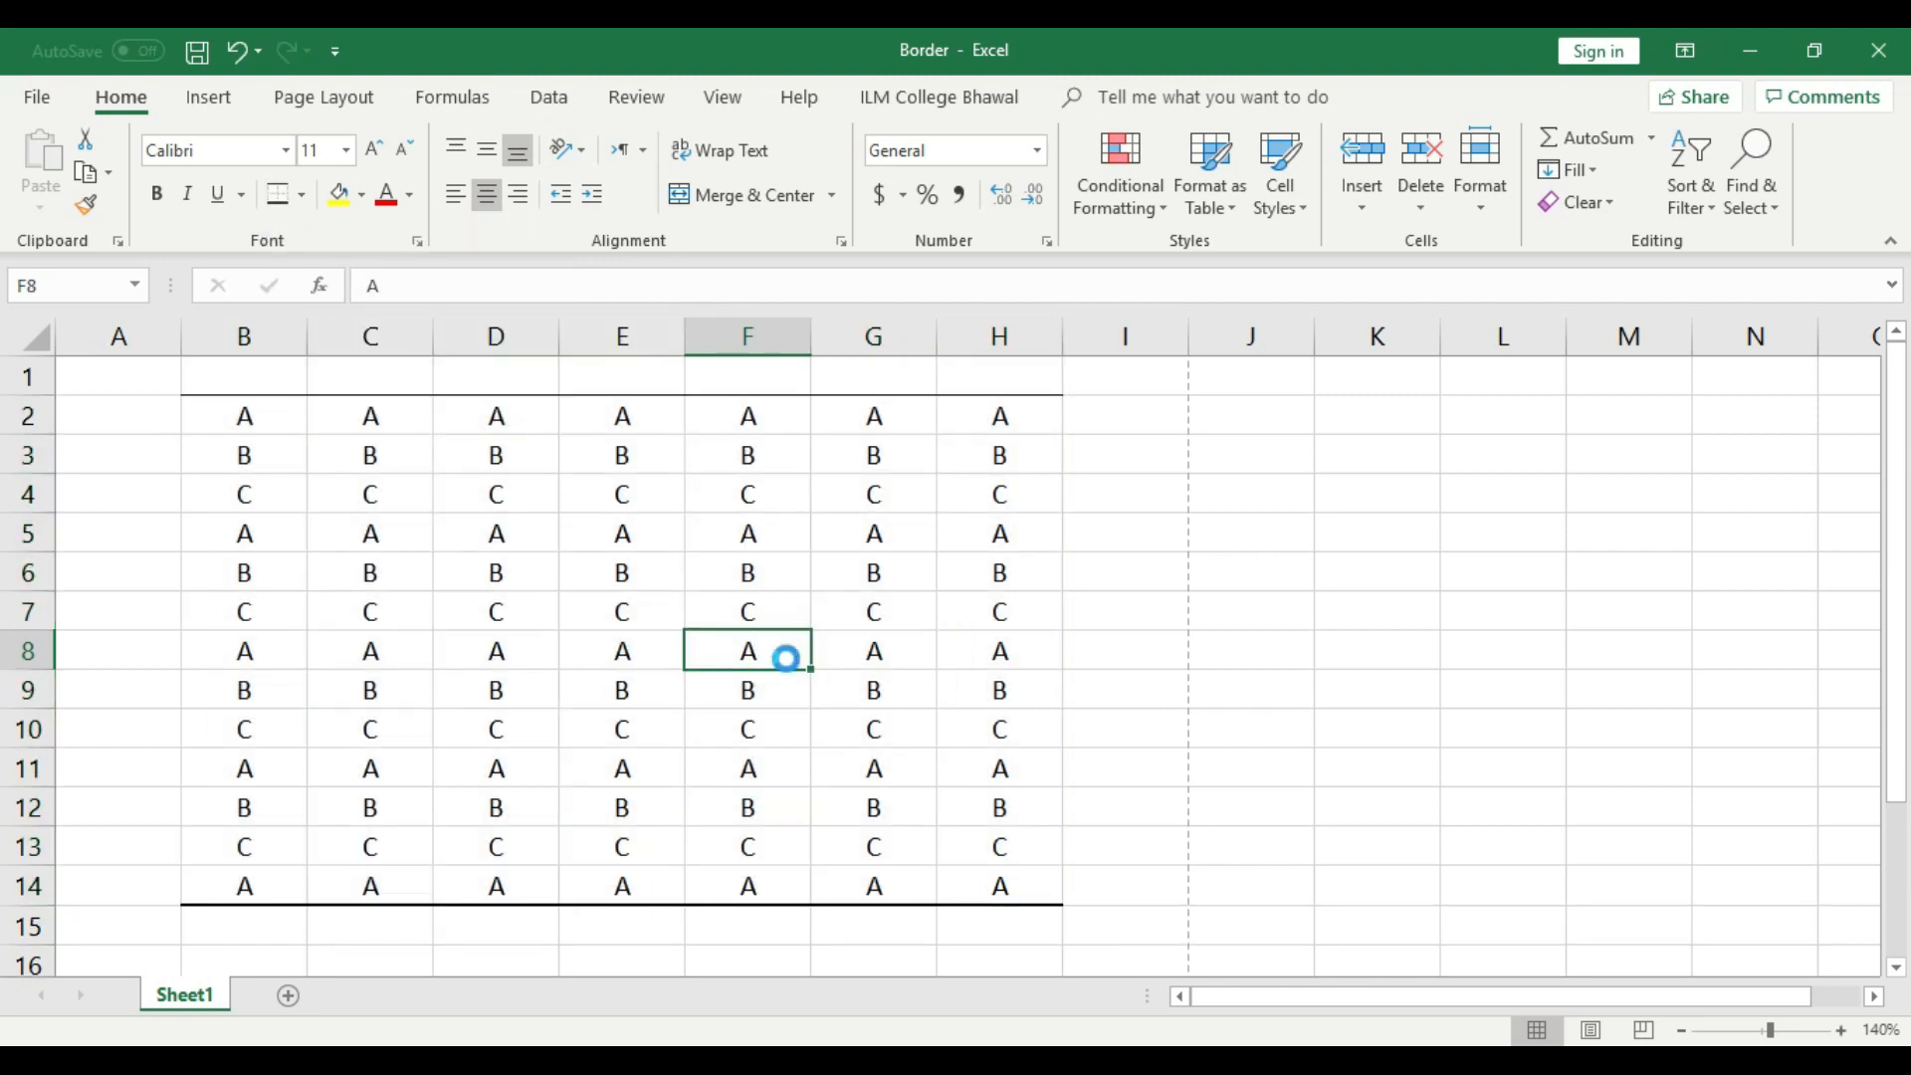
{"action": "key", "text": "ctrl+p"}
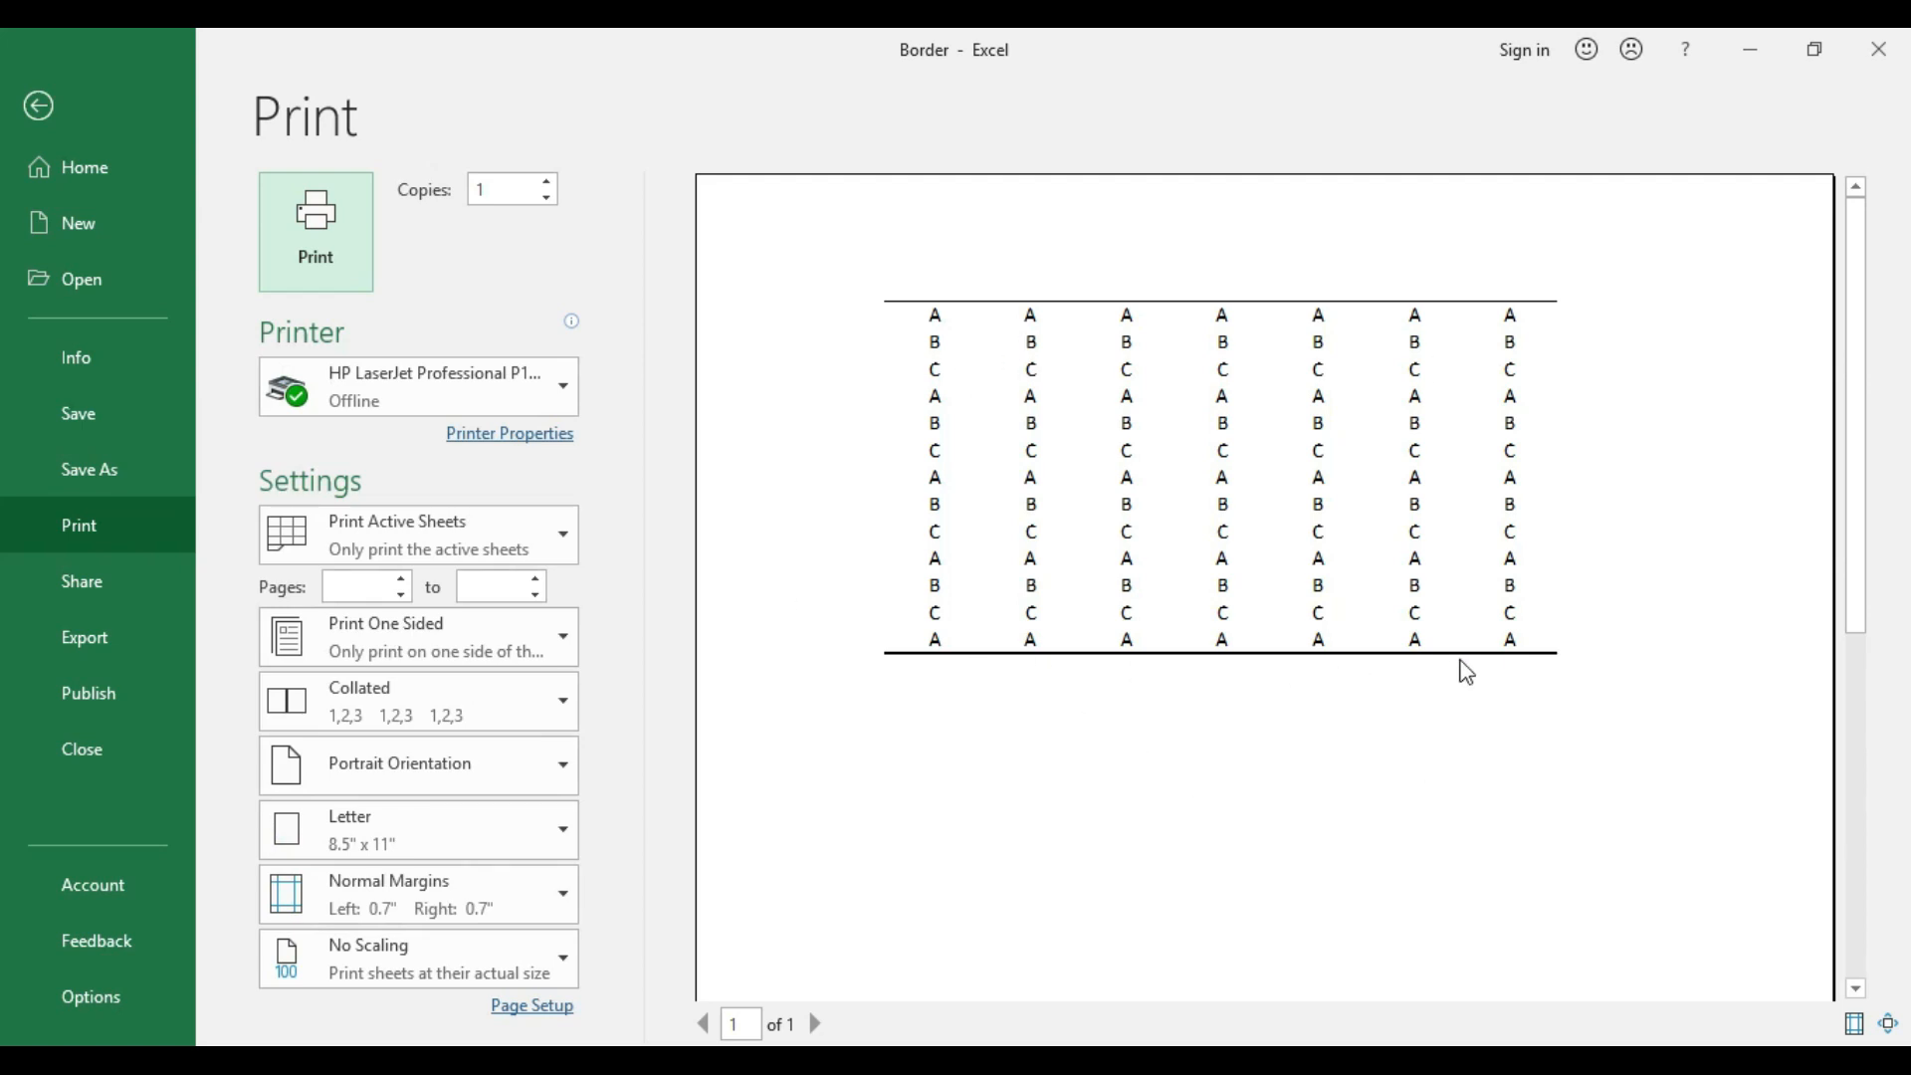
{"action": "left_click", "coordinate": [37, 106]}
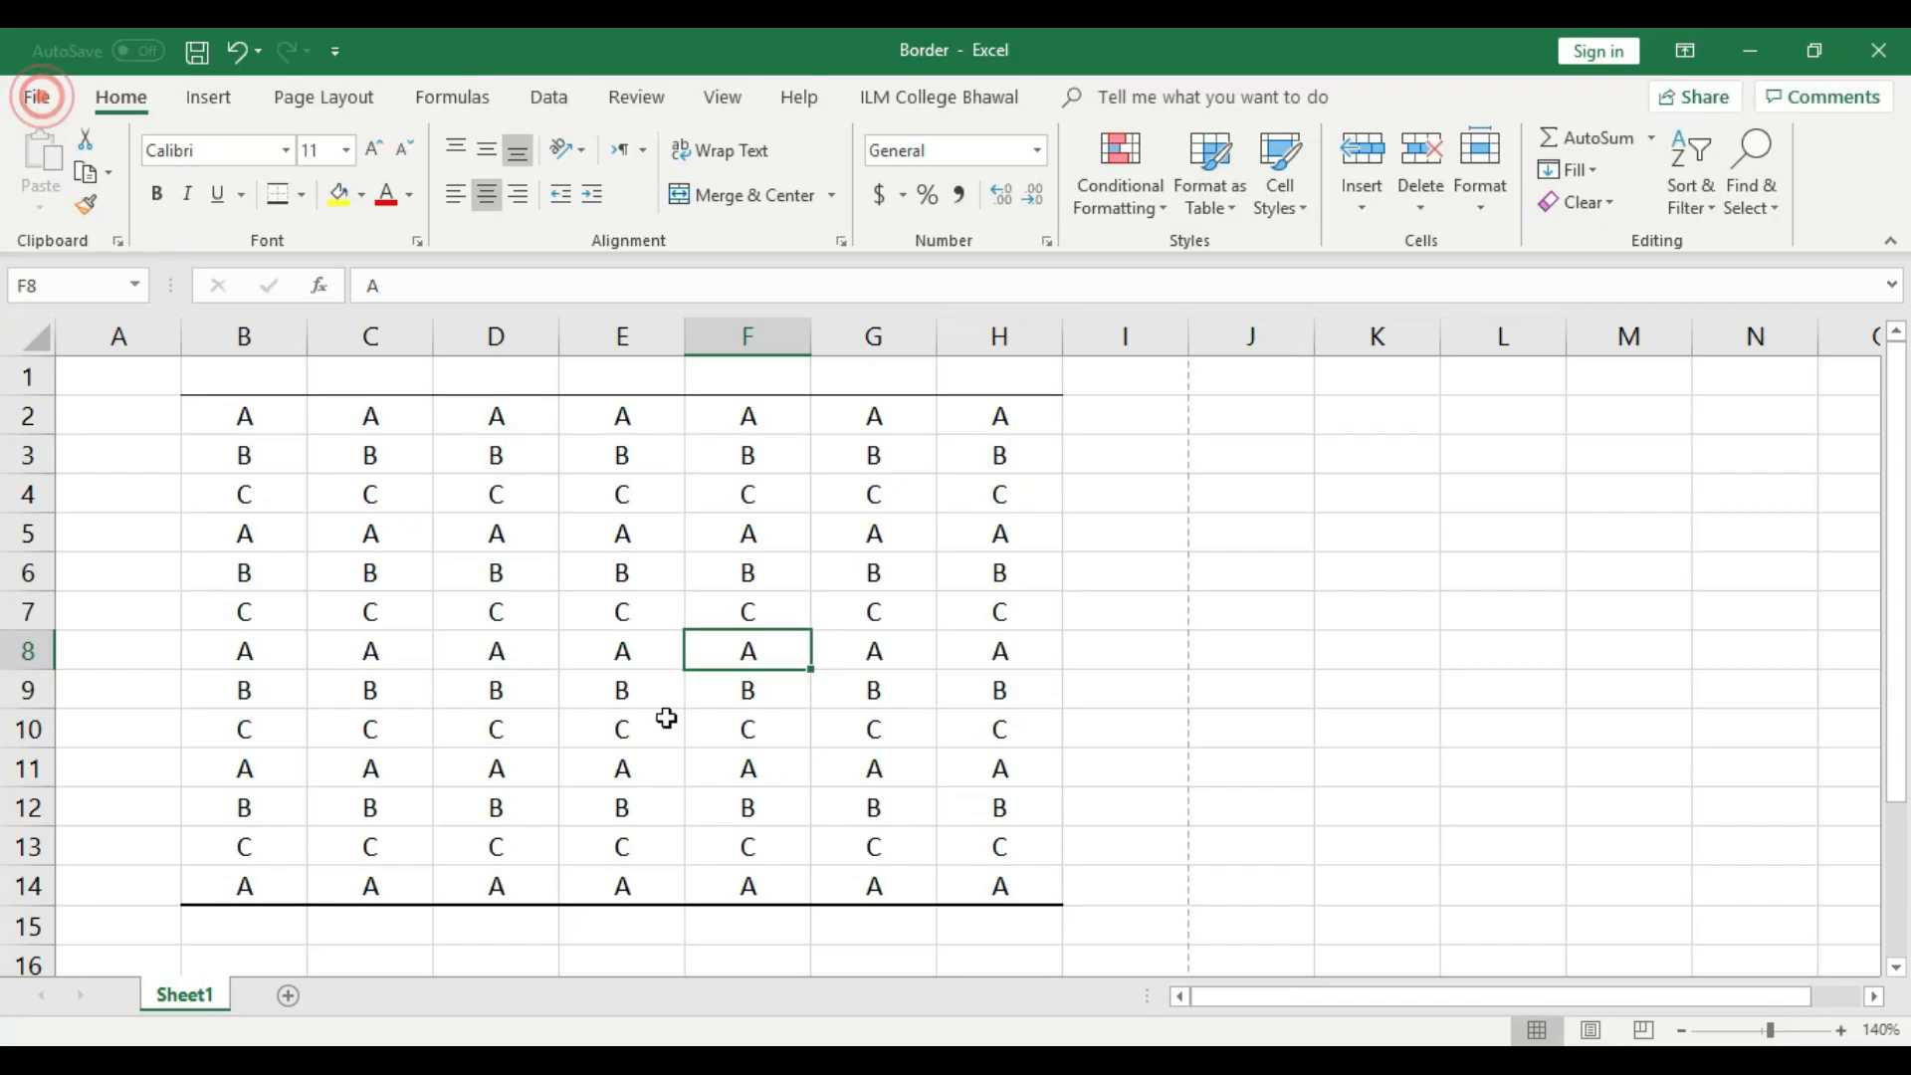
- Apply Top and Bottom Border to cells B5:H10, check it in the print preview, and return to the sheet
{"action": "left_click", "coordinate": [266, 542]}
{"action": "left_click_drag", "start_coordinate": [309, 575], "coordinate": [998, 719]}
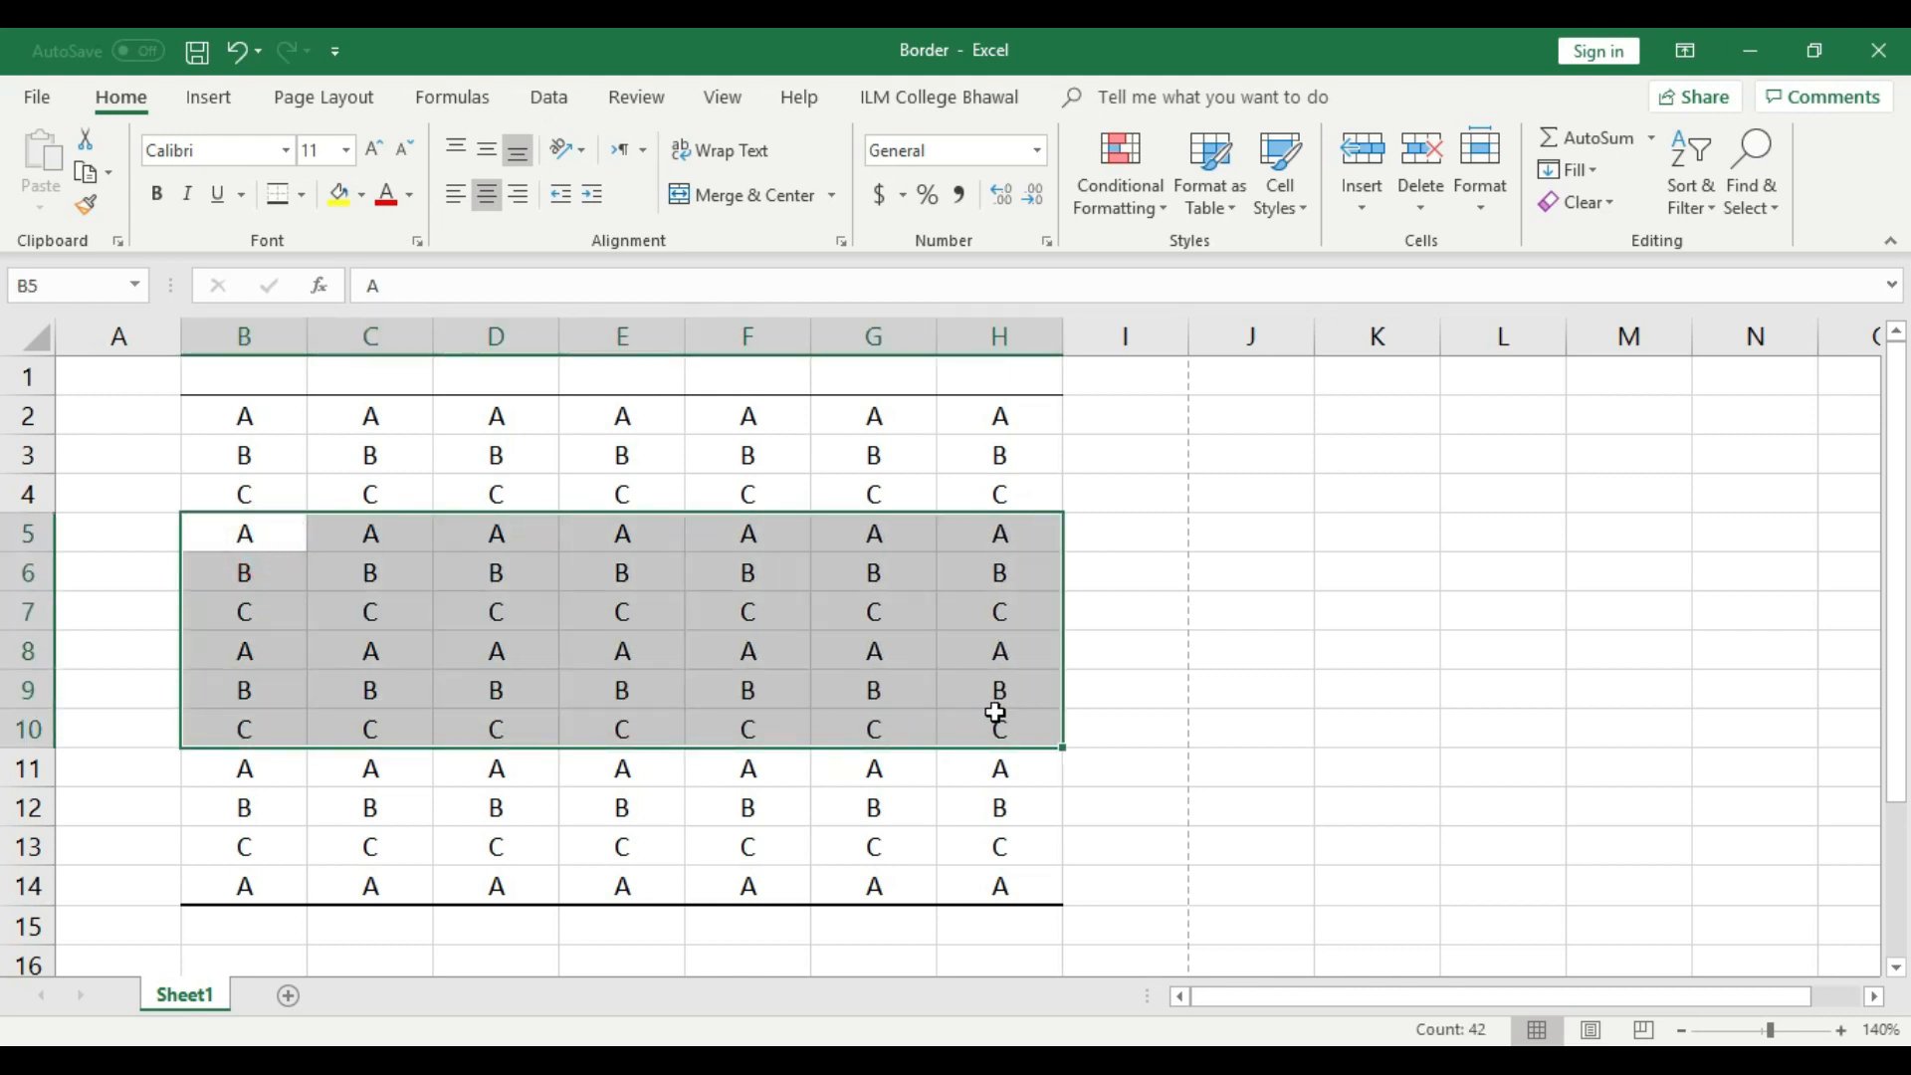
{"action": "left_click", "coordinate": [305, 195]}
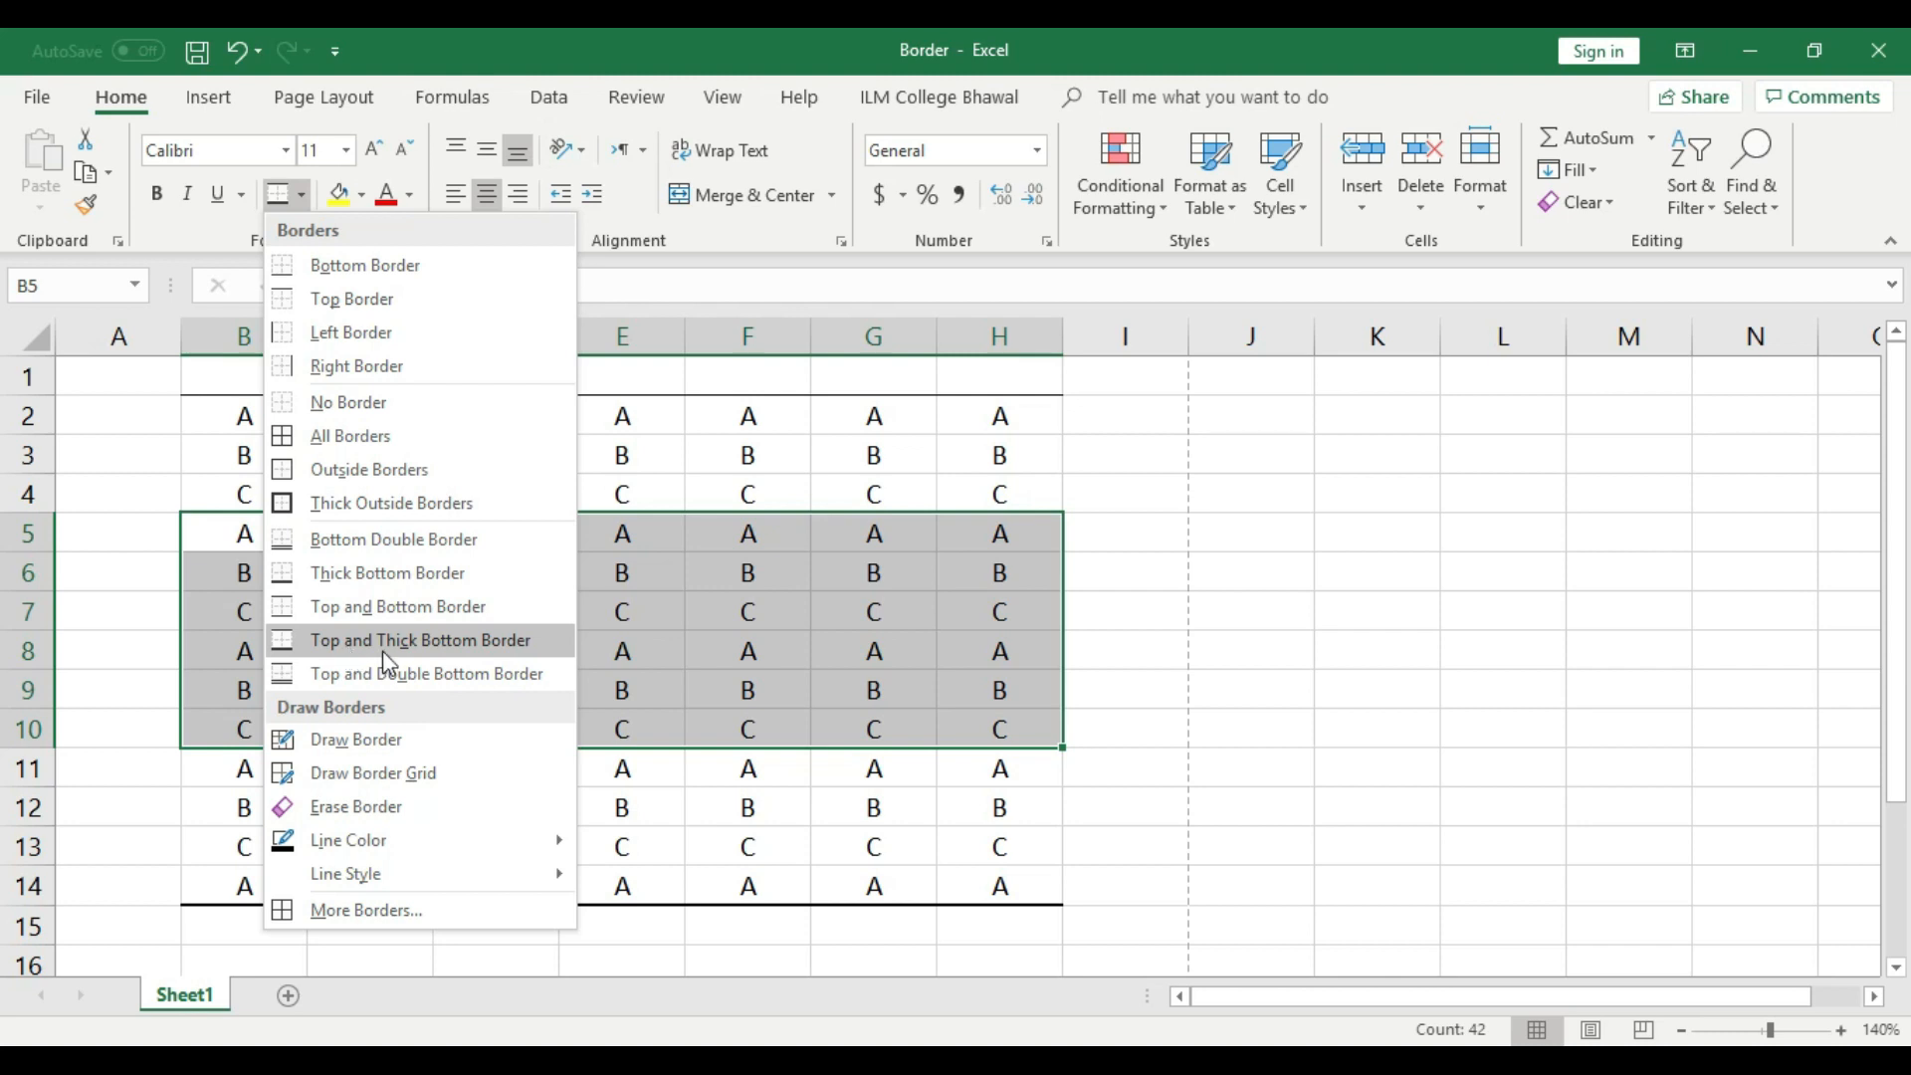
{"action": "left_click", "coordinate": [345, 609]}
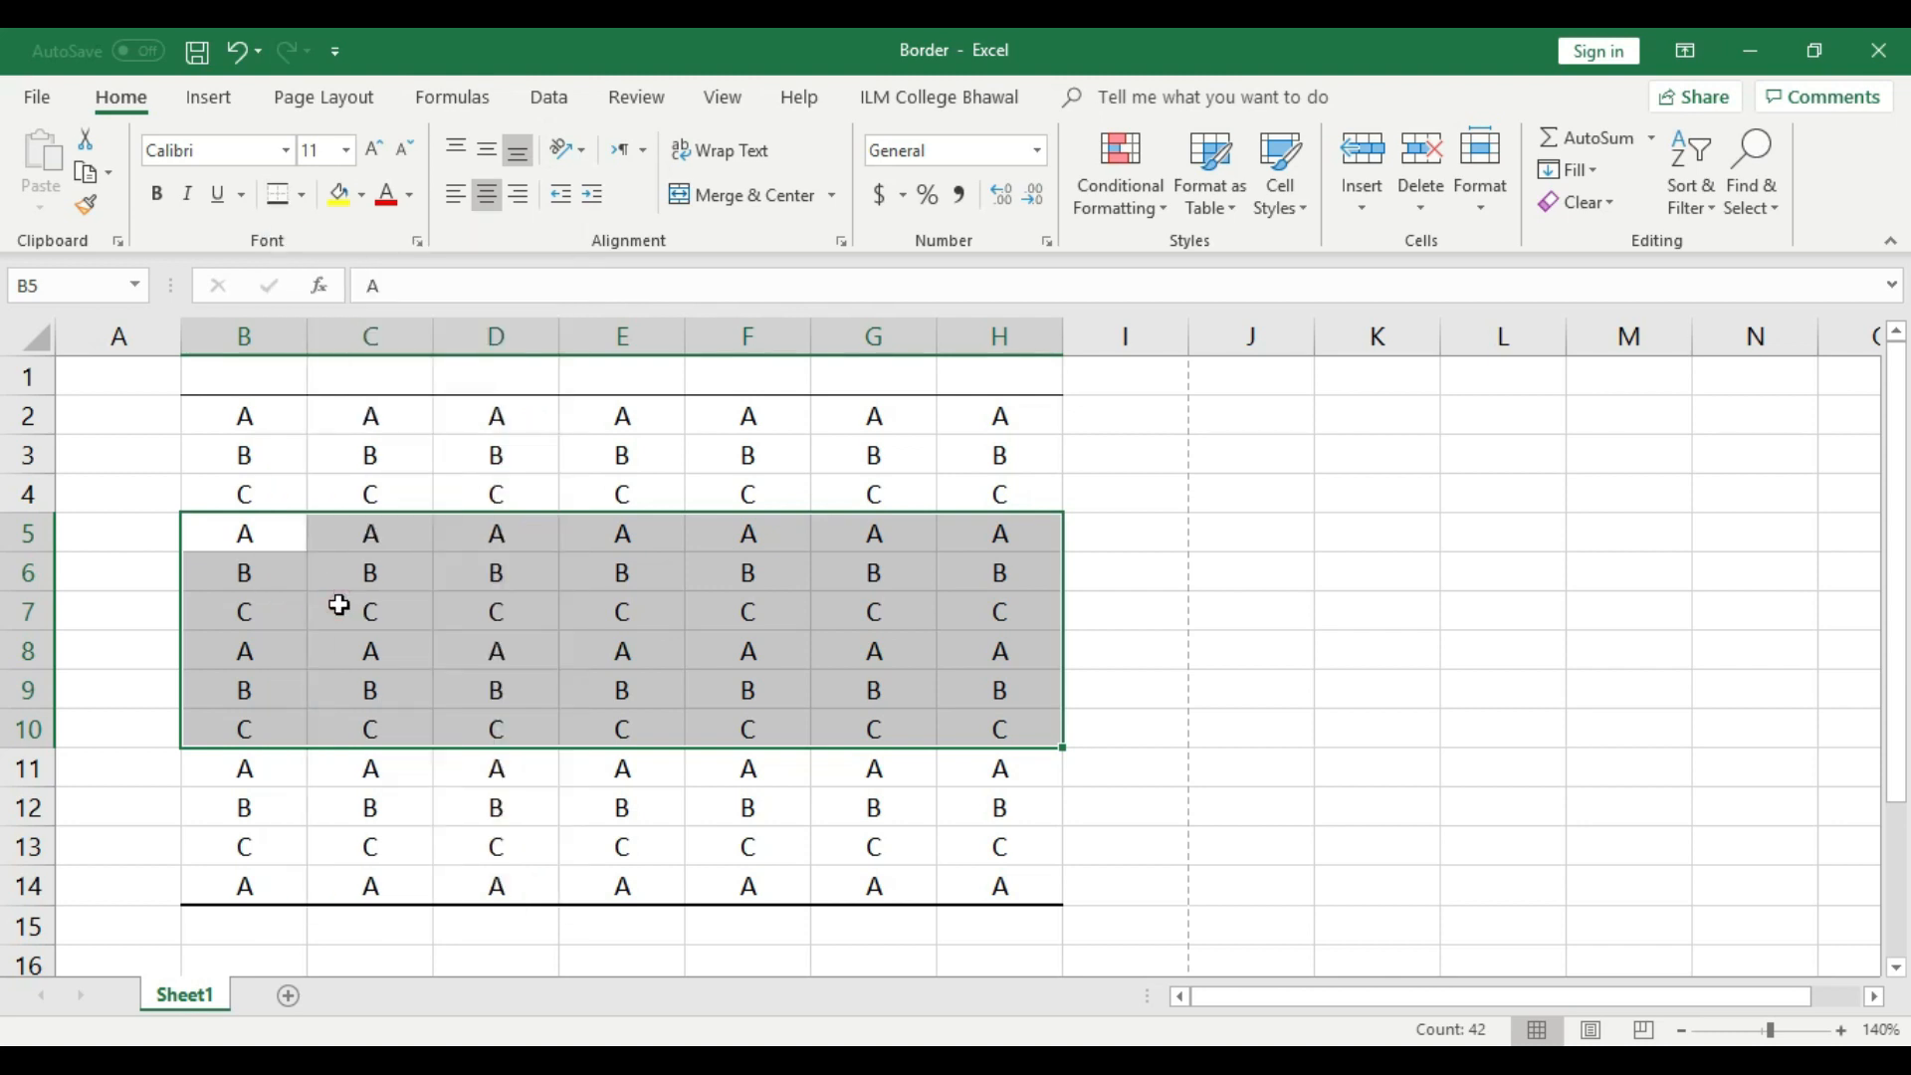
{"action": "left_click", "coordinate": [492, 769]}
{"action": "key", "text": "ctrl+p"}
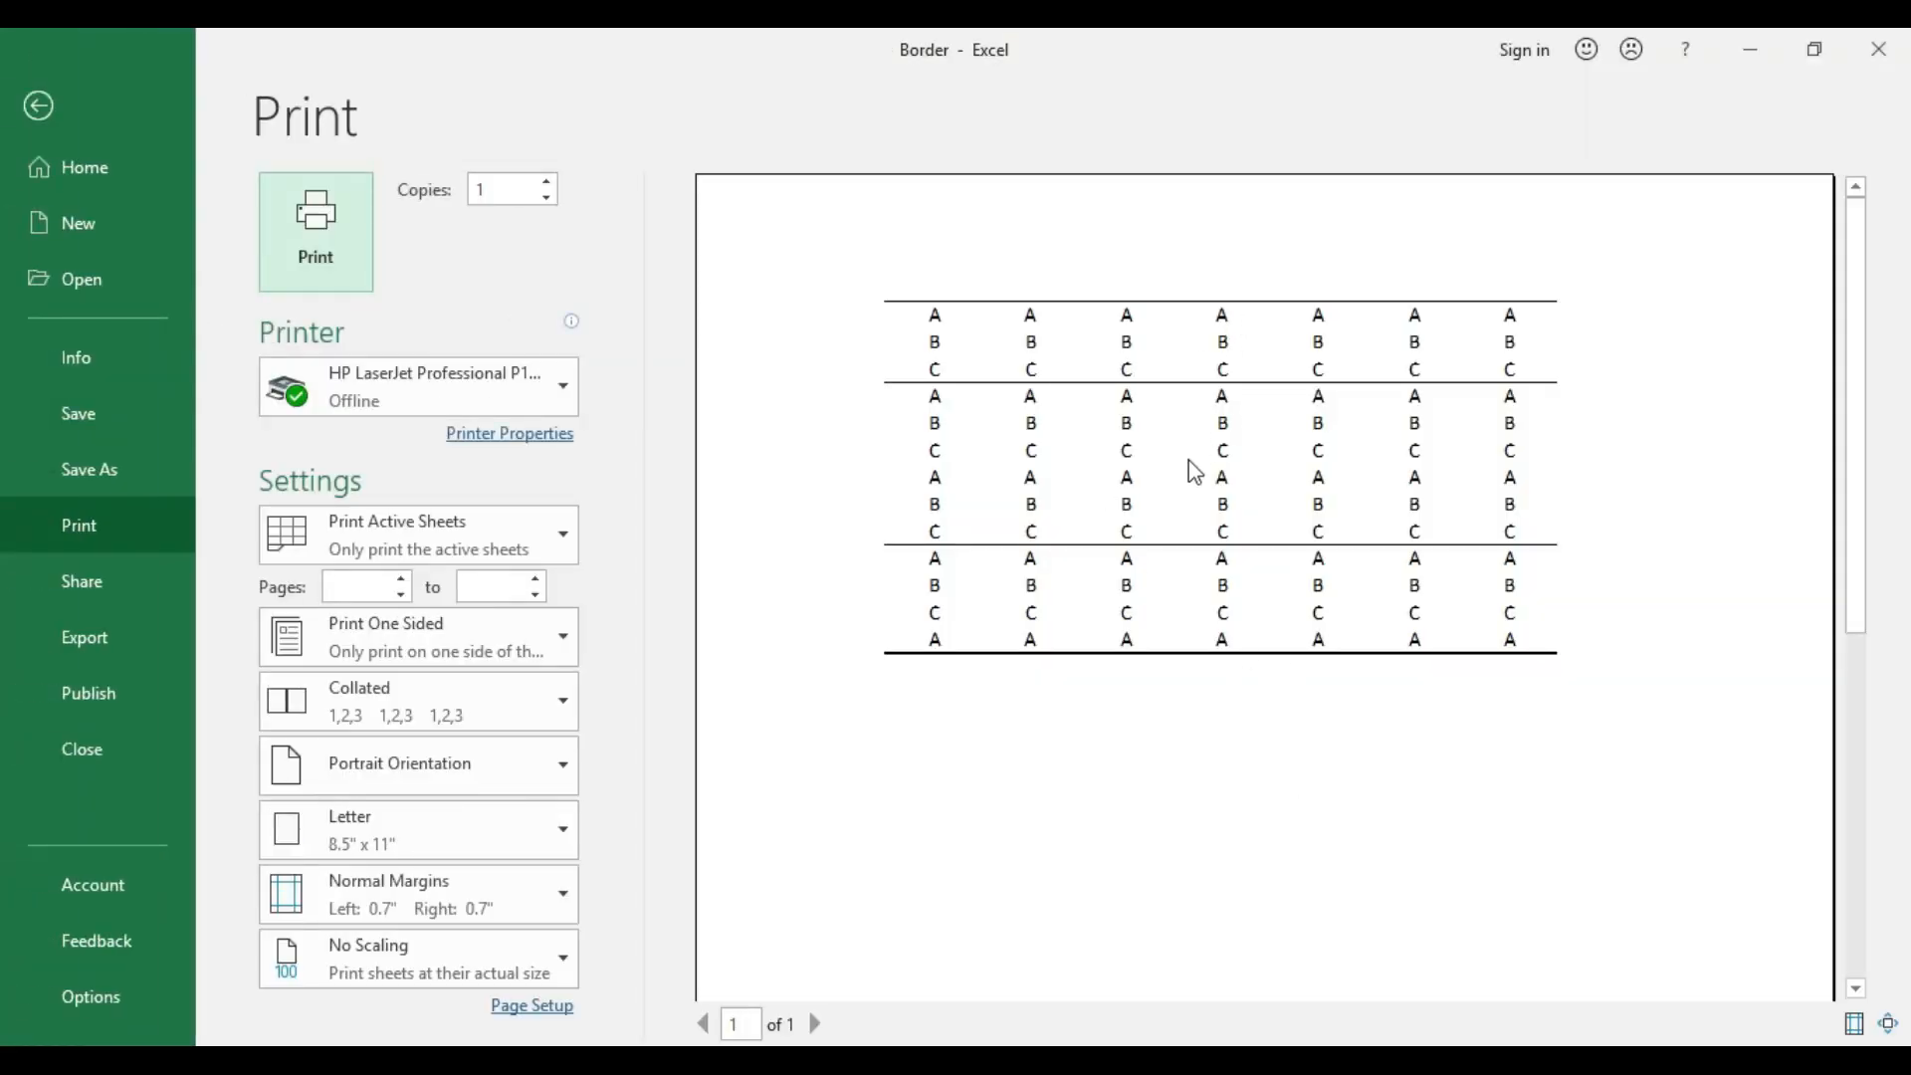
{"action": "left_click", "coordinate": [38, 106]}
- Clear all borders from the table range B2:H14
{"action": "left_click_drag", "start_coordinate": [1000, 887], "coordinate": [265, 414]}
{"action": "left_click", "coordinate": [300, 195]}
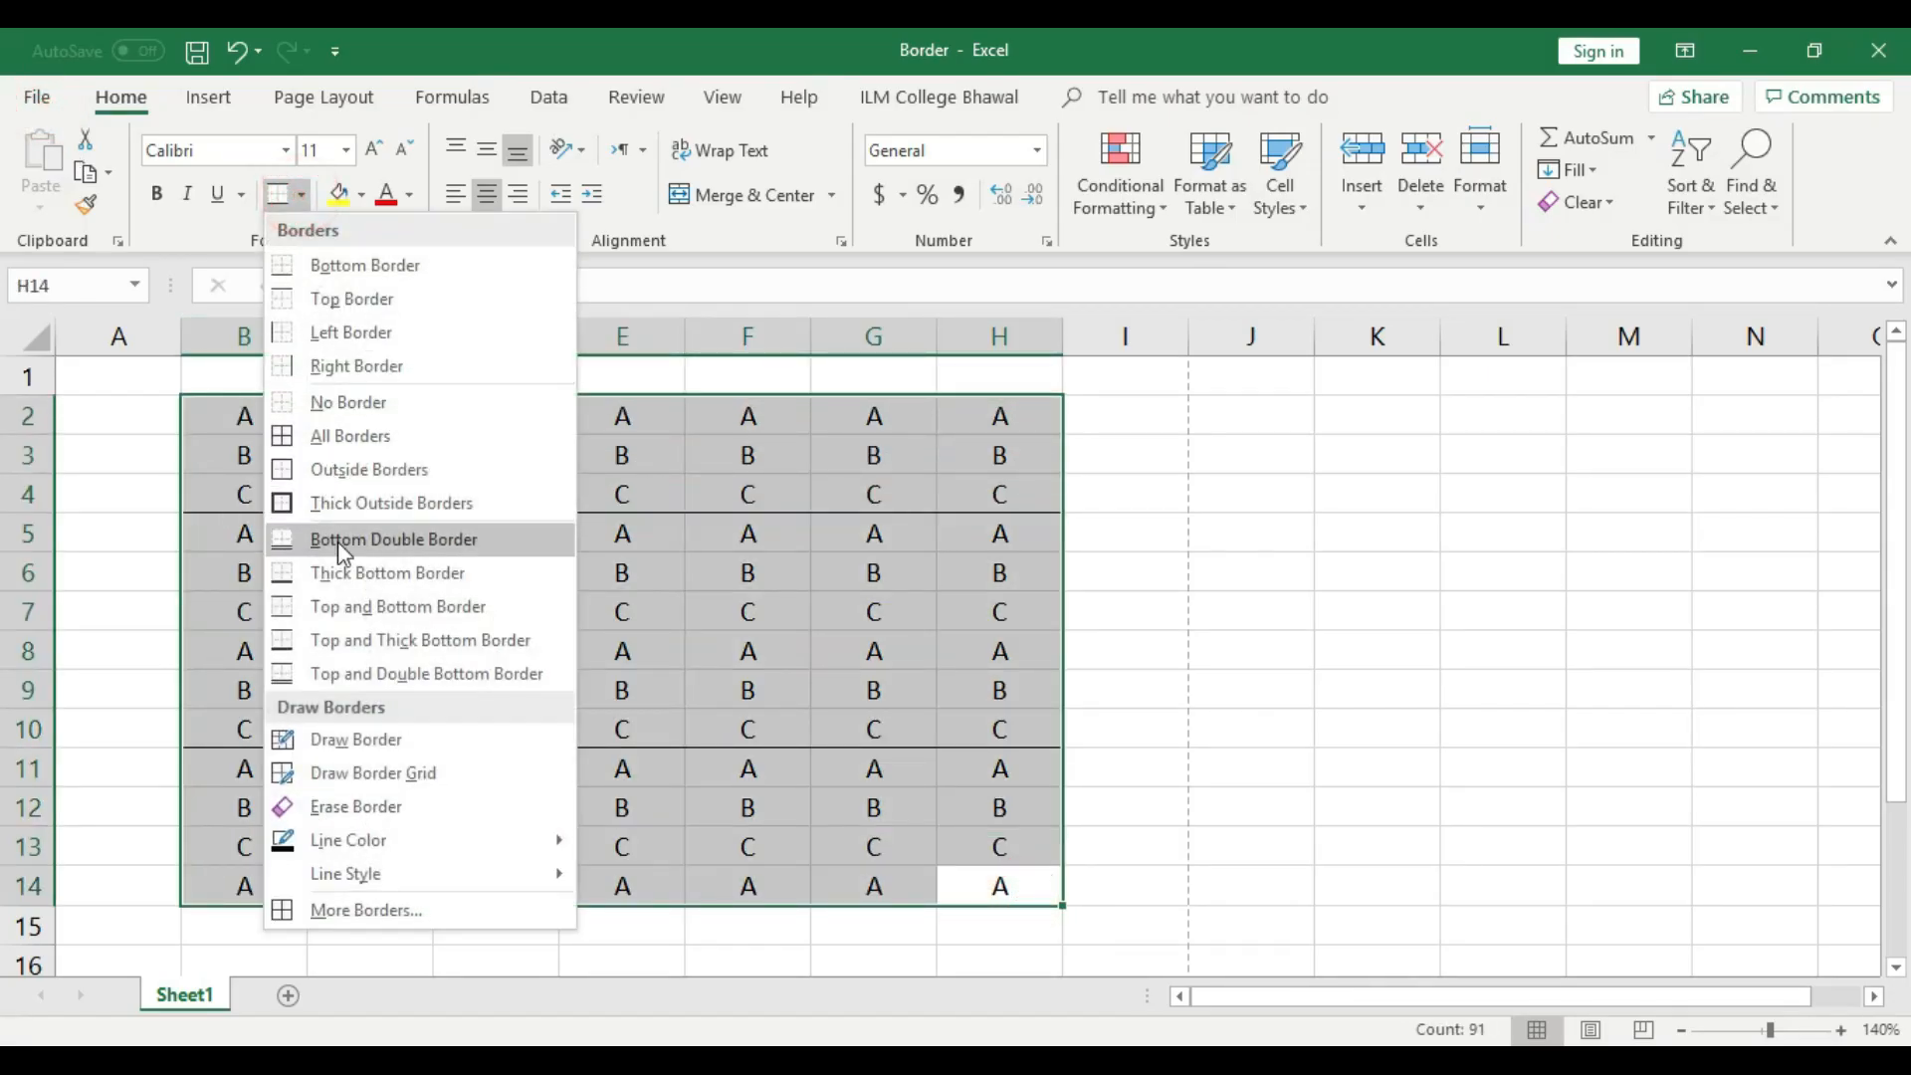
{"action": "left_click", "coordinate": [348, 403]}
{"action": "left_click", "coordinate": [775, 679]}
- Apply Top and Double Bottom Border to B2:H14, check it in the print preview, and return to the sheet
{"action": "left_click_drag", "start_coordinate": [999, 888], "coordinate": [267, 408]}
{"action": "left_click", "coordinate": [301, 194]}
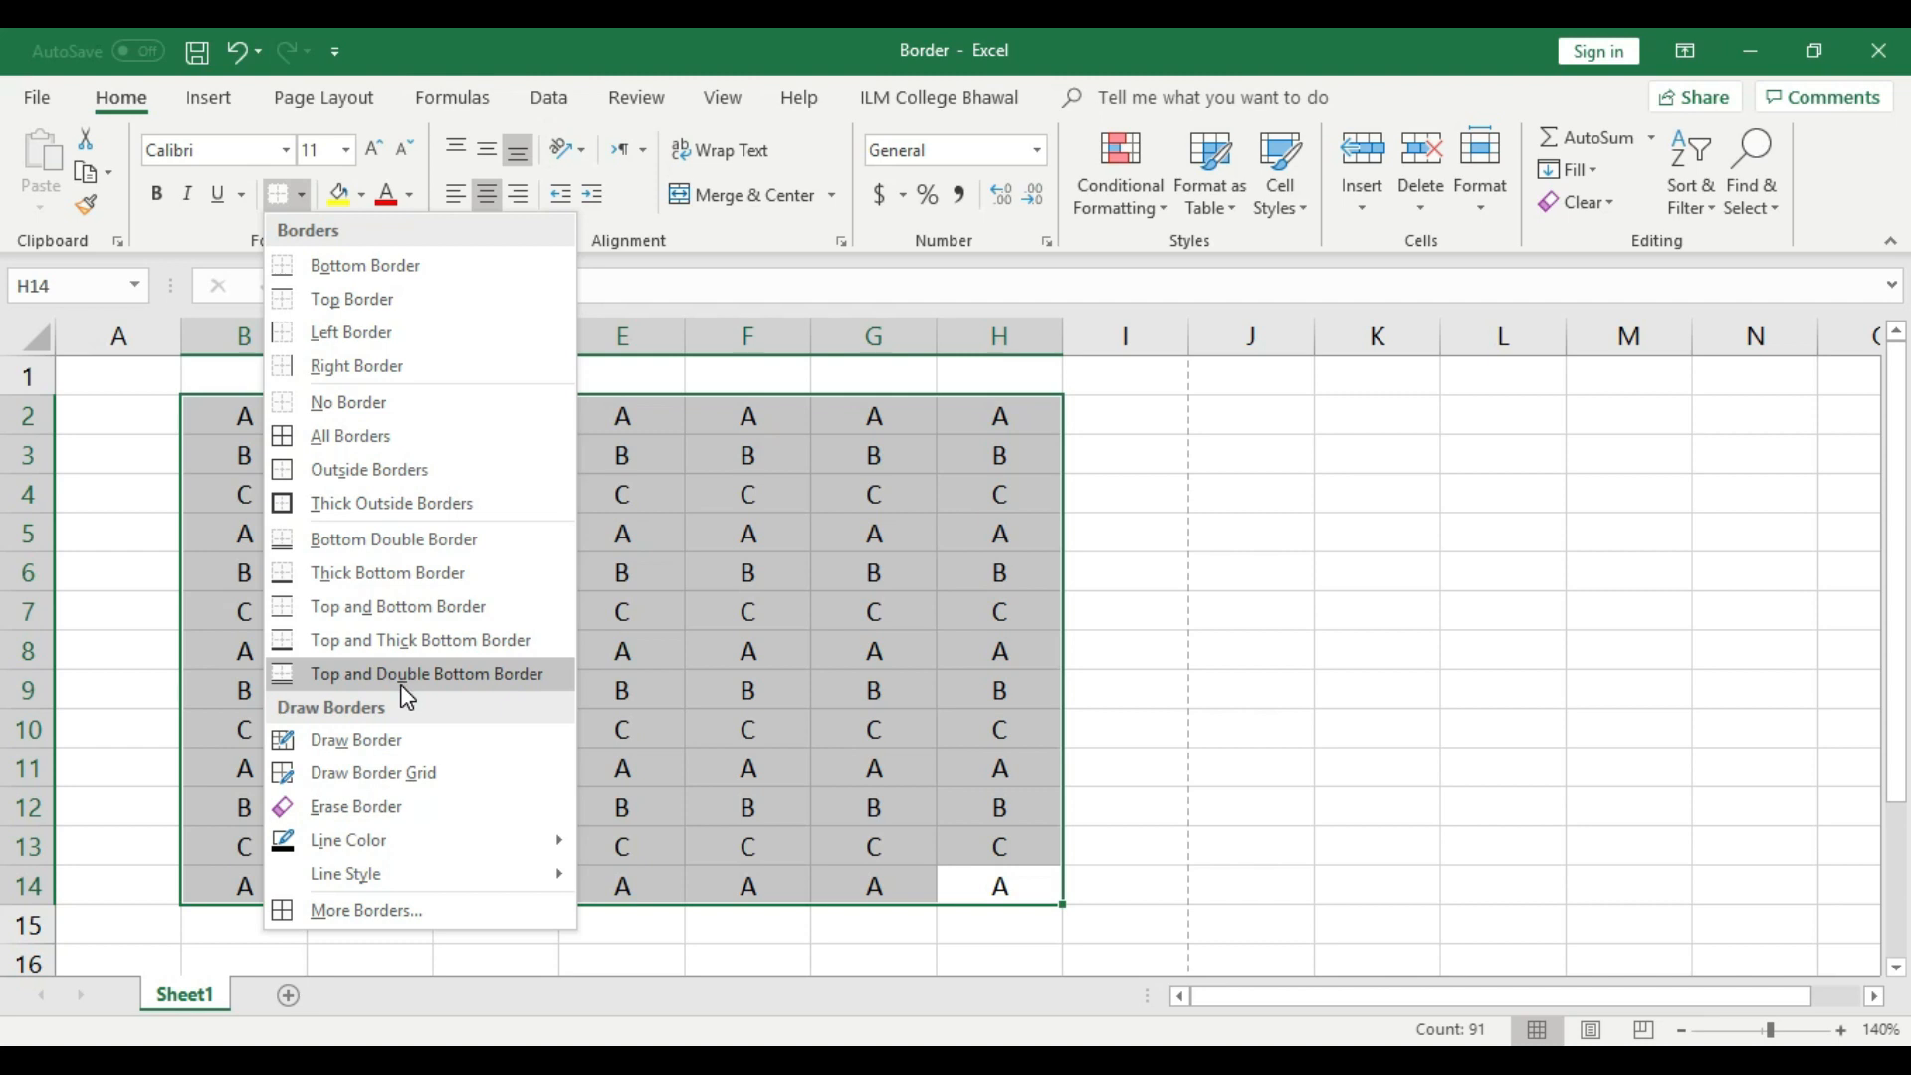
{"action": "left_click", "coordinate": [401, 683]}
{"action": "left_click", "coordinate": [570, 681]}
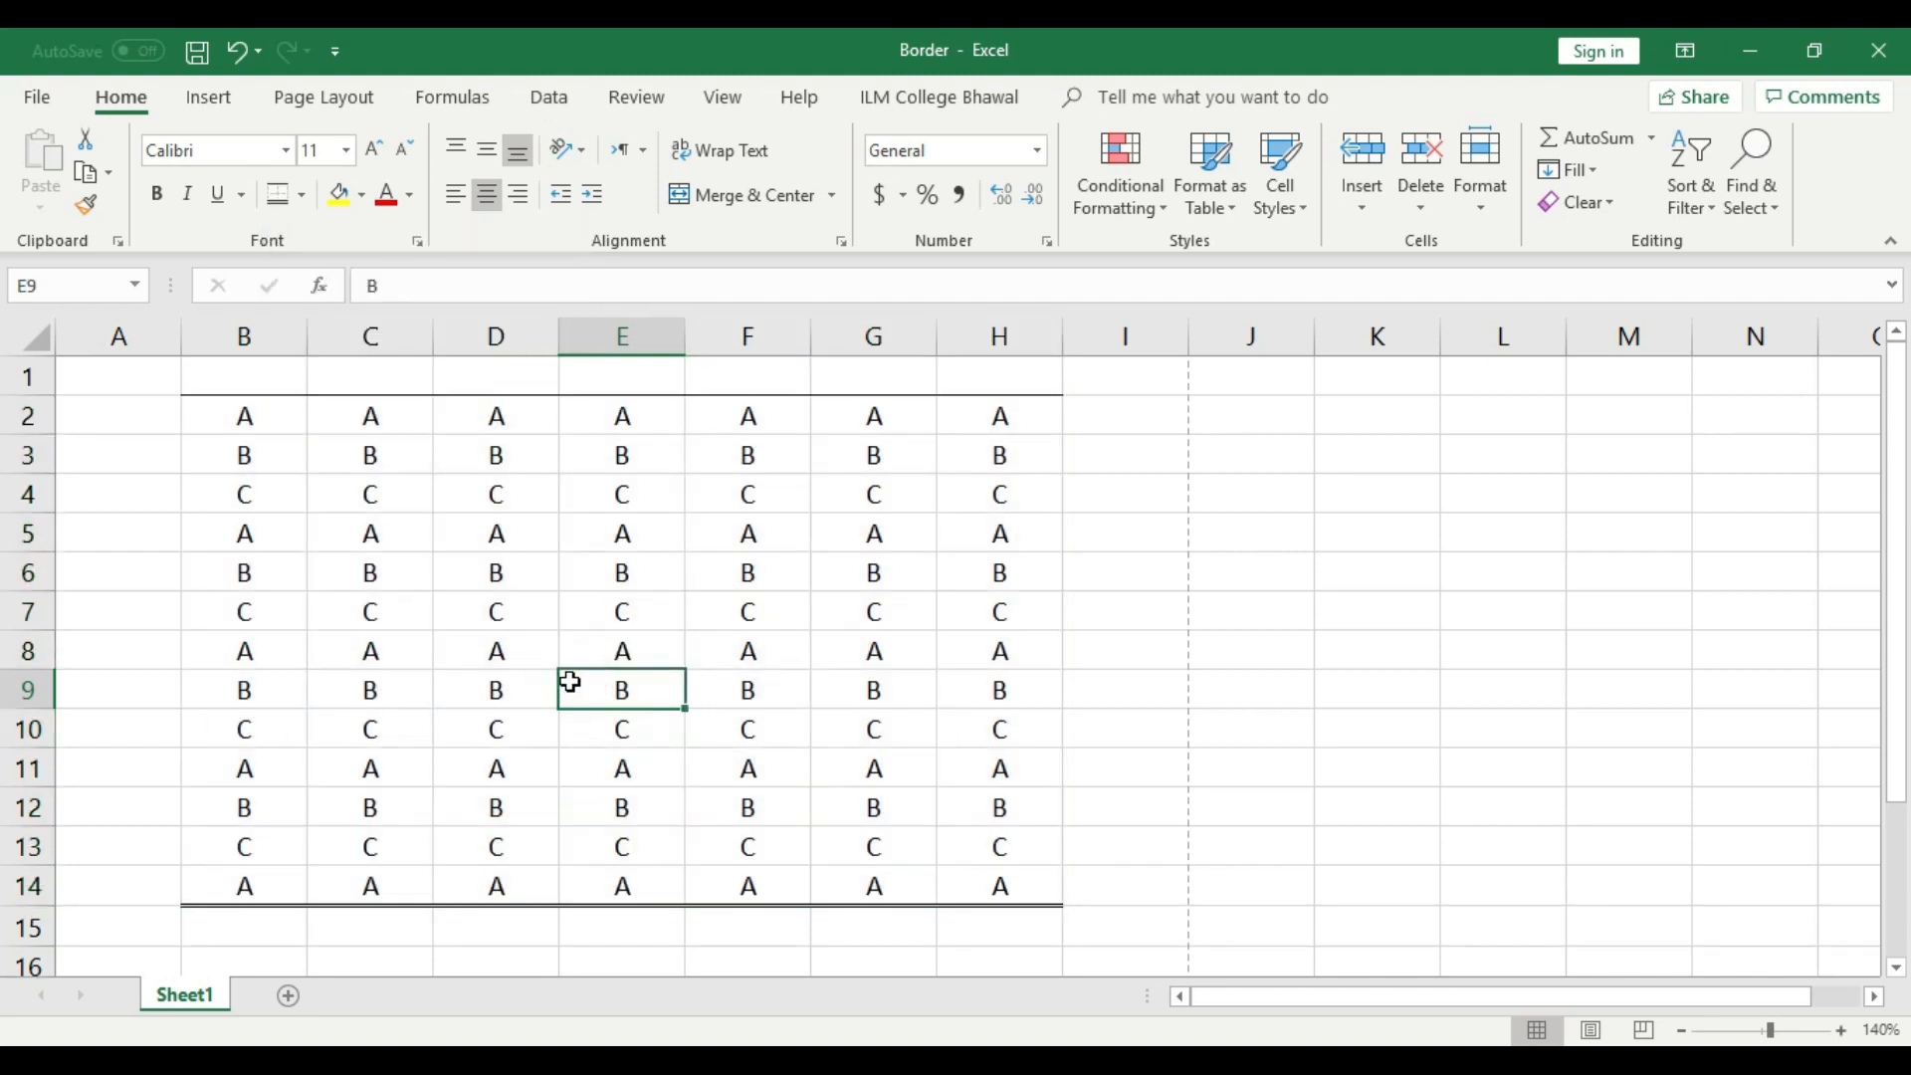
{"action": "key", "text": "ctrl+p"}
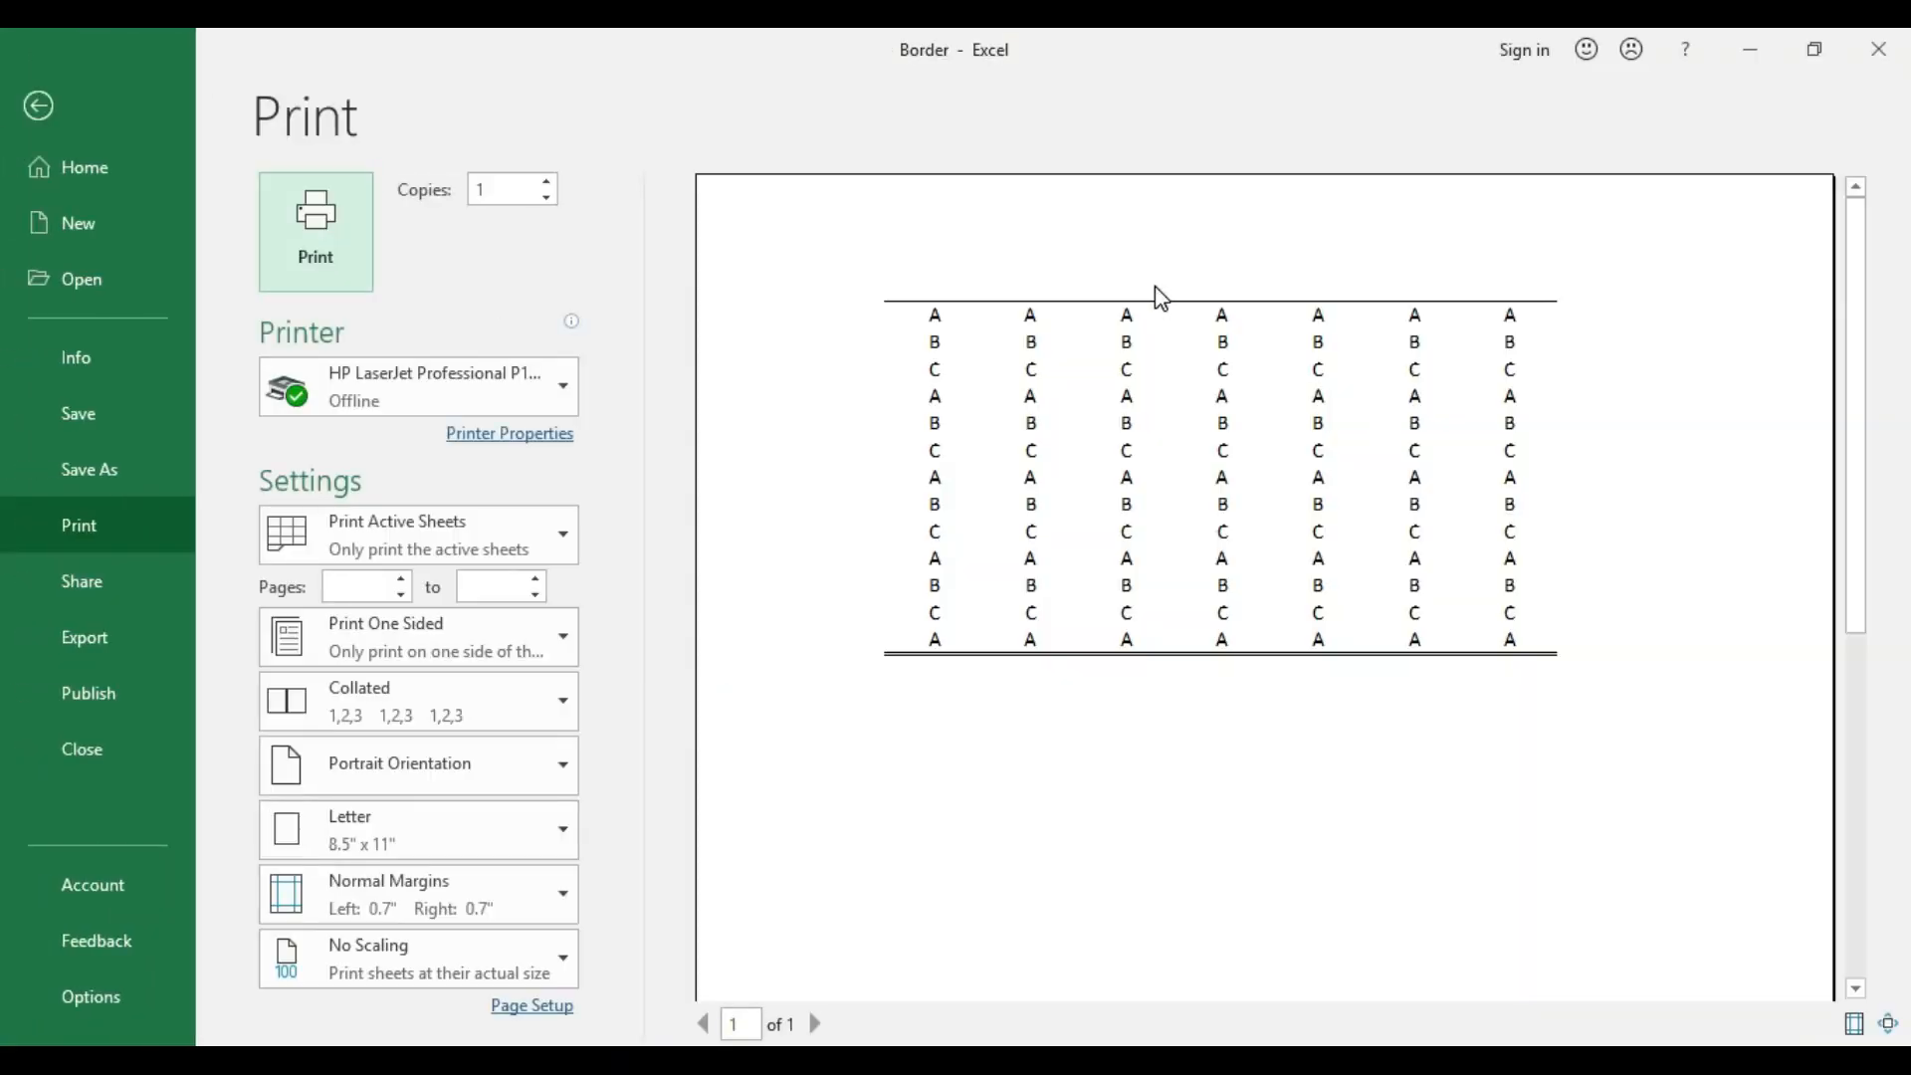
{"action": "left_click", "coordinate": [40, 106]}
- Undo the Top and Double Bottom Border and apply All Borders to B2:H14
{"action": "key", "text": "ctrl+z"}
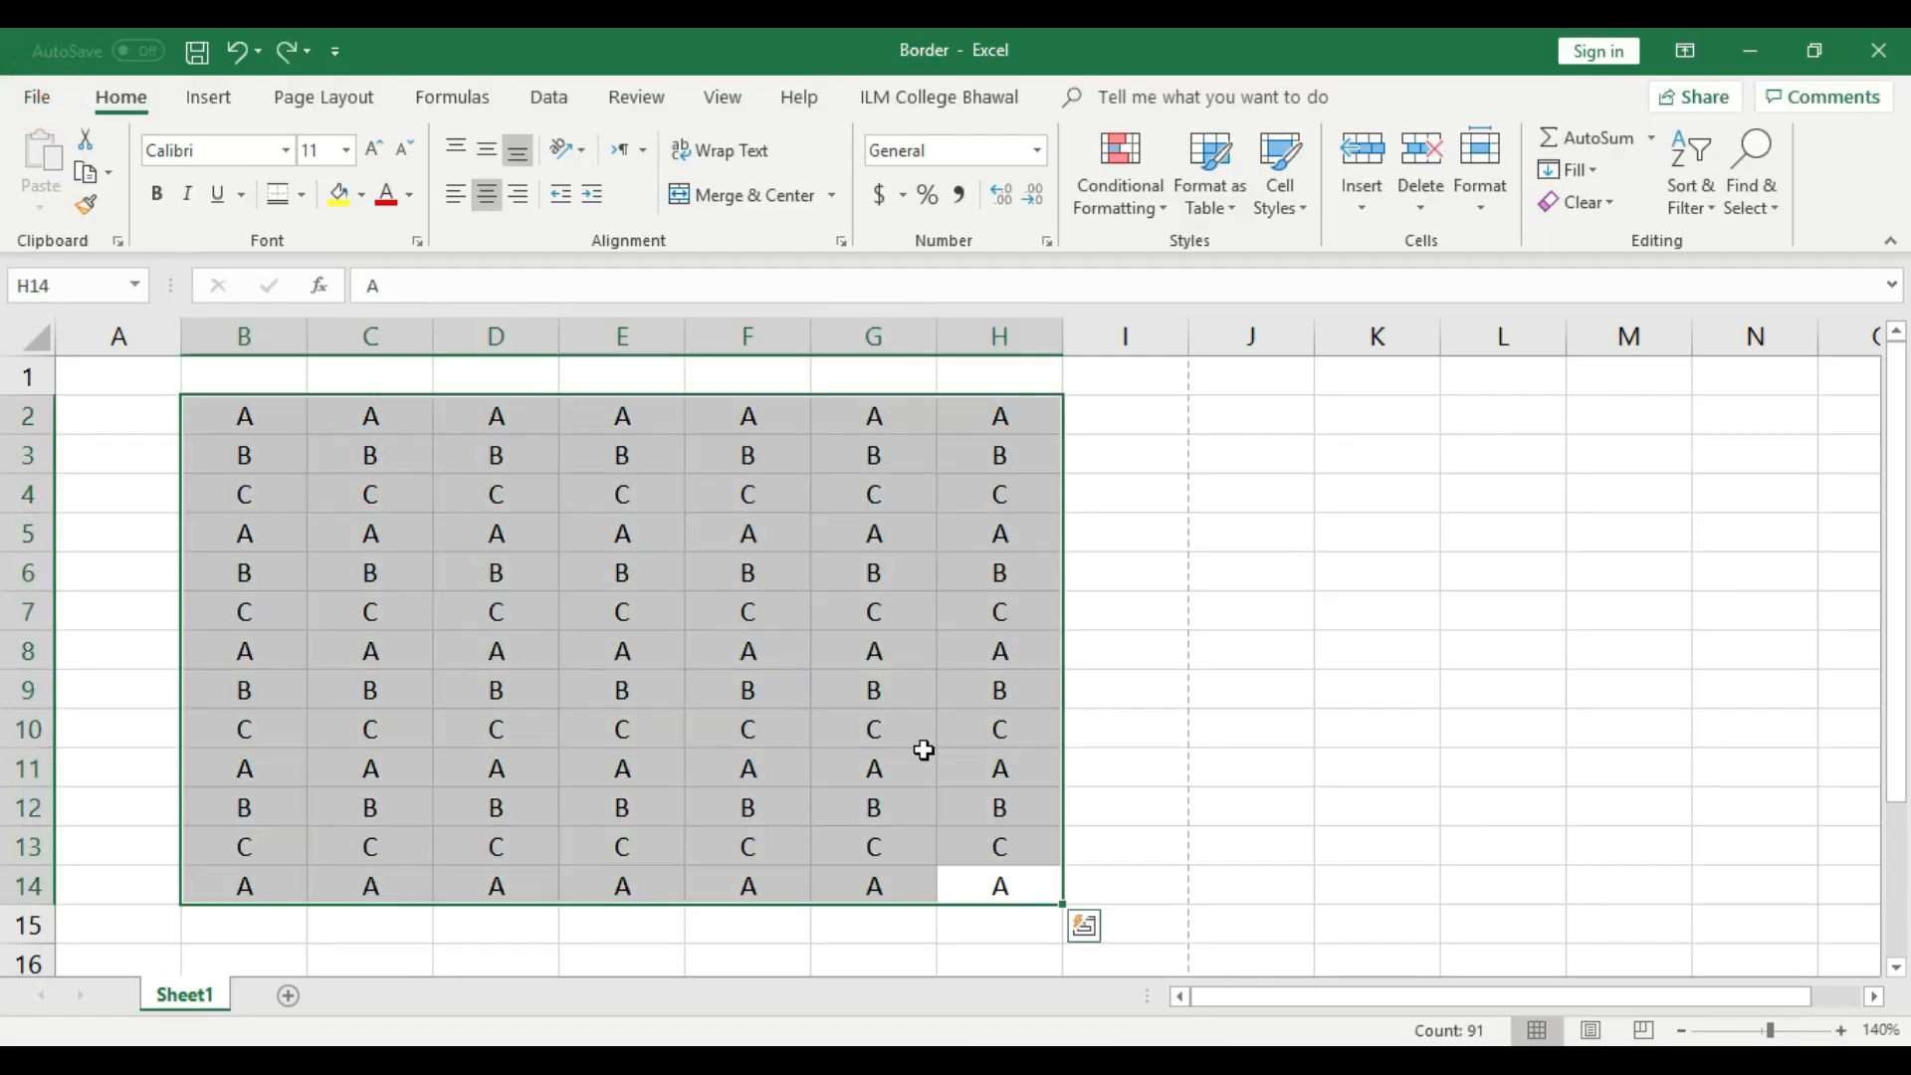
{"action": "left_click", "coordinate": [922, 753]}
{"action": "mouse_move", "coordinate": [998, 886]}
{"action": "left_mouse_down"}
{"action": "mouse_move", "coordinate": [349, 499]}
{"action": "mouse_move", "coordinate": [235, 384]}
{"action": "mouse_move", "coordinate": [236, 416]}
{"action": "mouse_move", "coordinate": [998, 887]}
{"action": "left_mouse_up"}
{"action": "left_click", "coordinate": [819, 704]}
{"action": "left_click", "coordinate": [301, 194]}
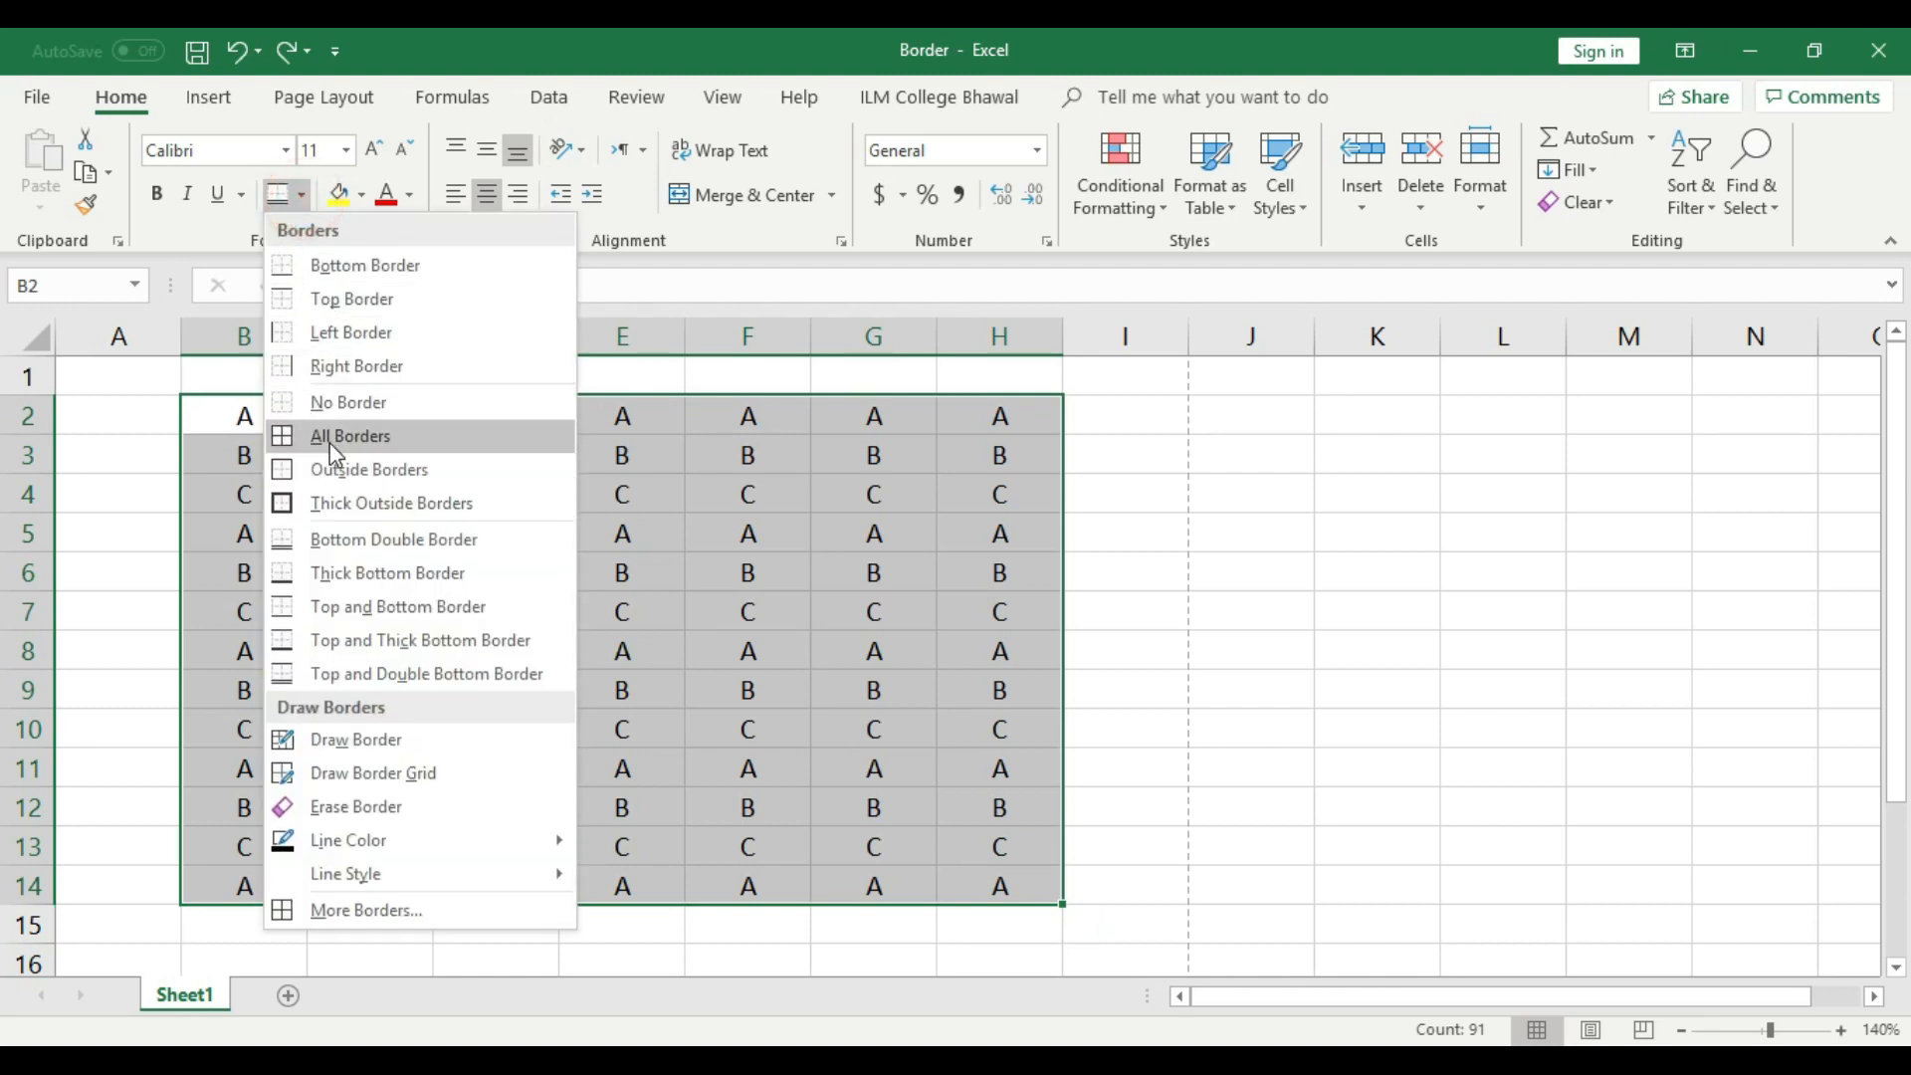
{"action": "left_click", "coordinate": [331, 438]}
{"action": "left_click", "coordinate": [856, 721]}
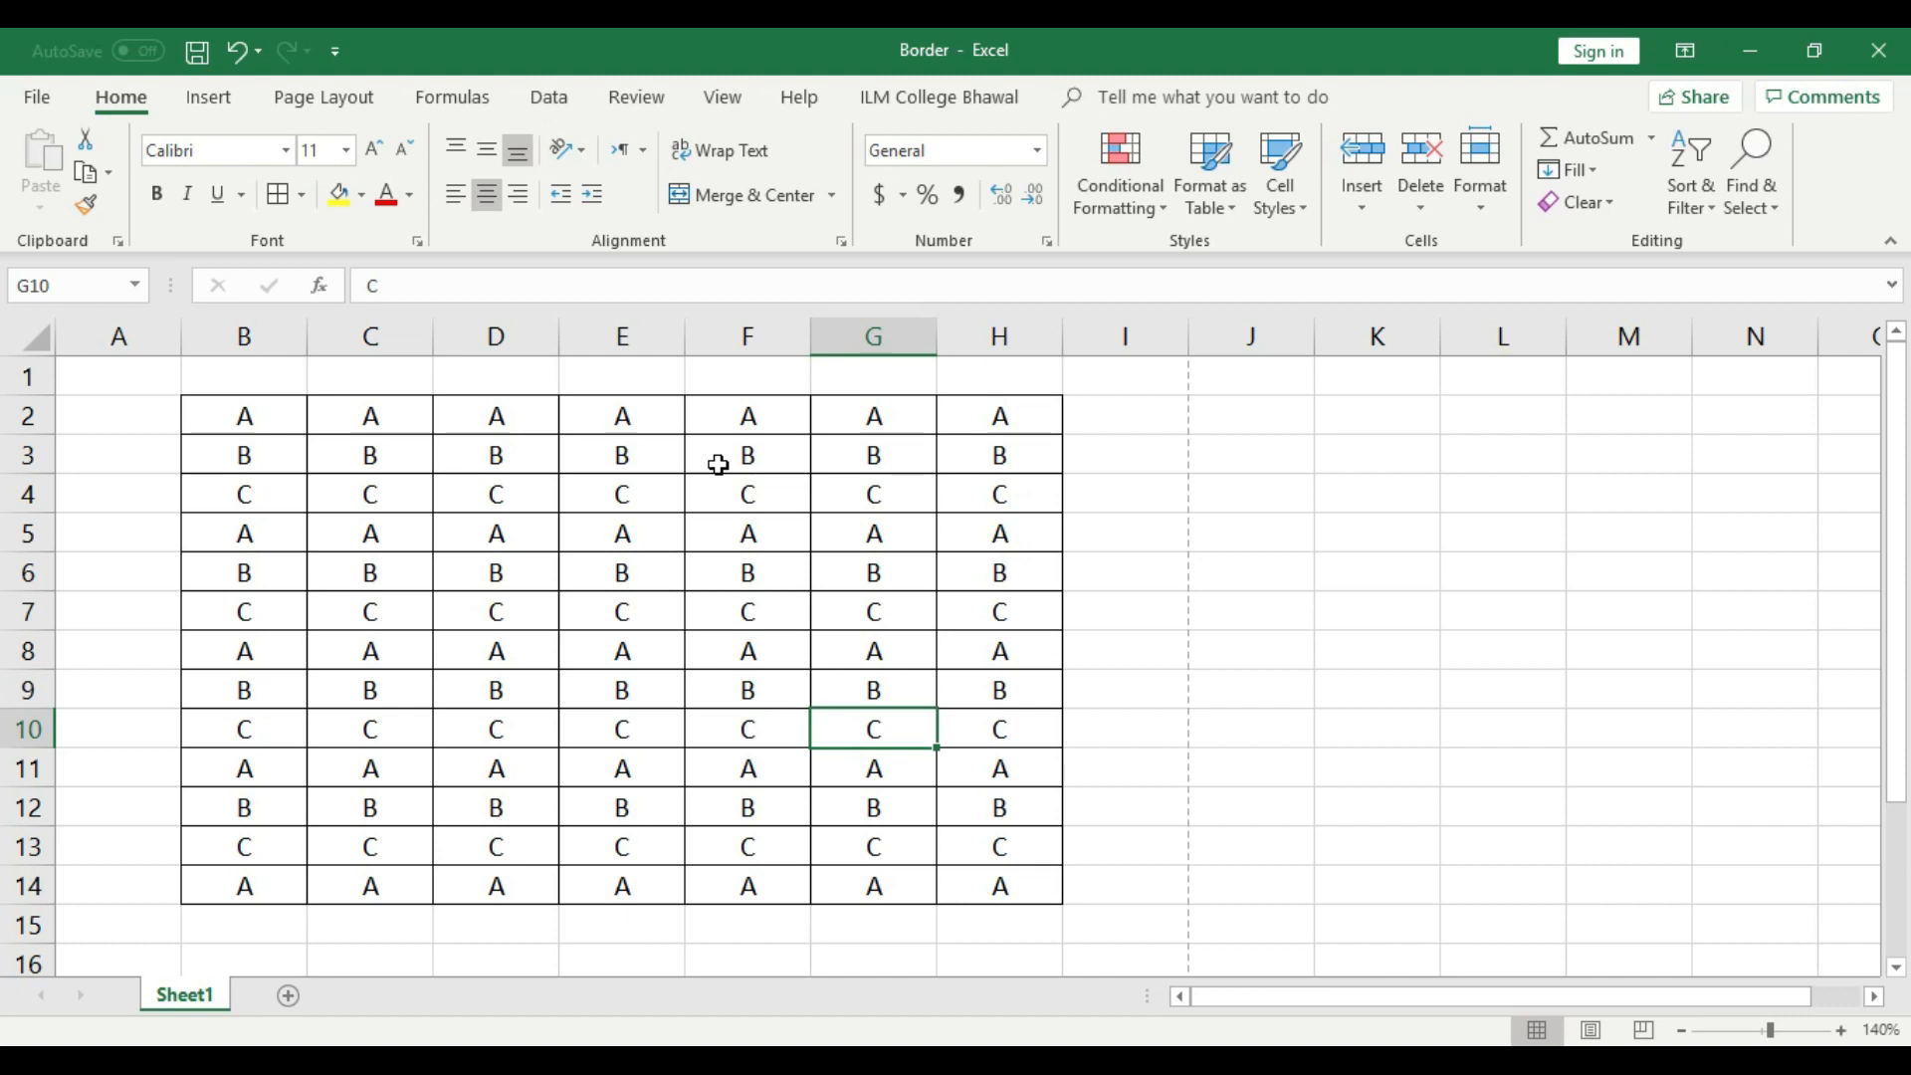
- Set the table range B2:H14 to No Border
{"action": "left_click_drag", "start_coordinate": [1027, 897], "coordinate": [230, 415]}
{"action": "left_click", "coordinate": [302, 194]}
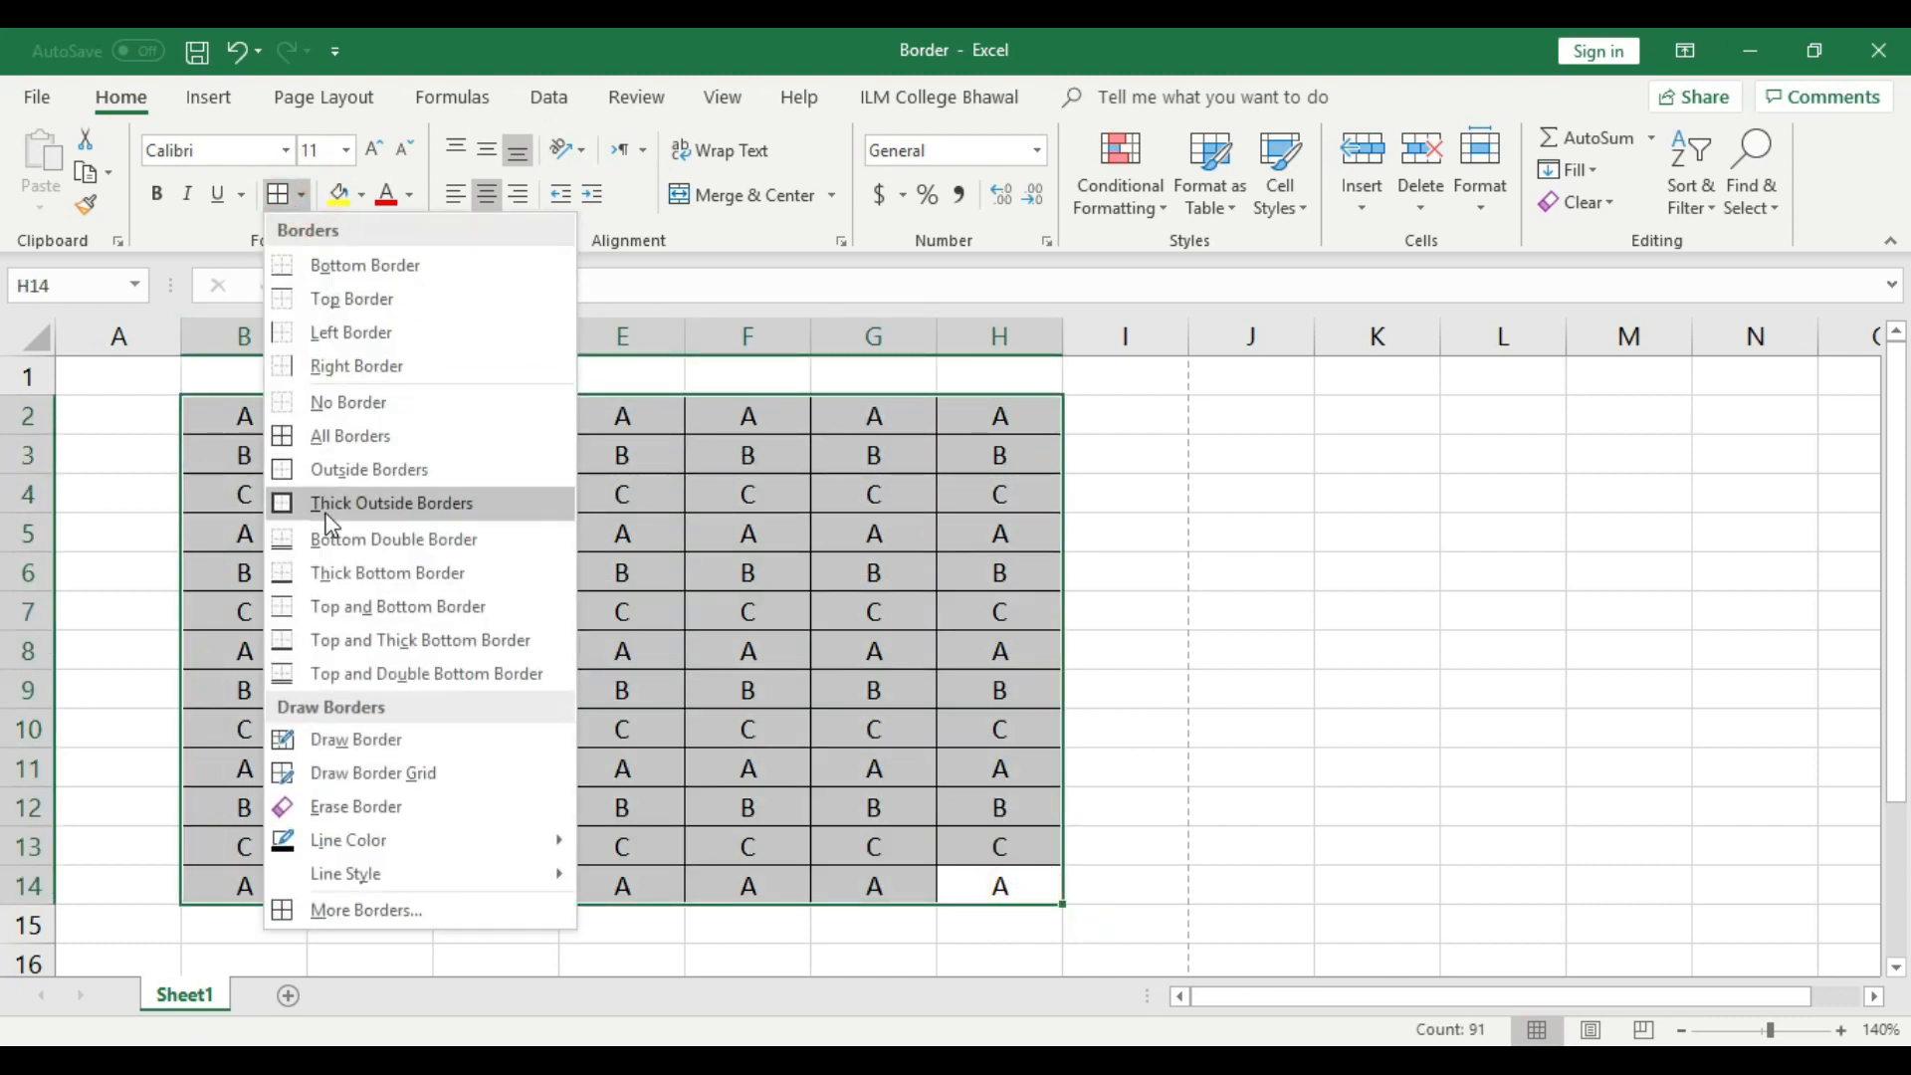
{"action": "left_click", "coordinate": [339, 402]}
{"action": "left_click", "coordinate": [619, 652]}
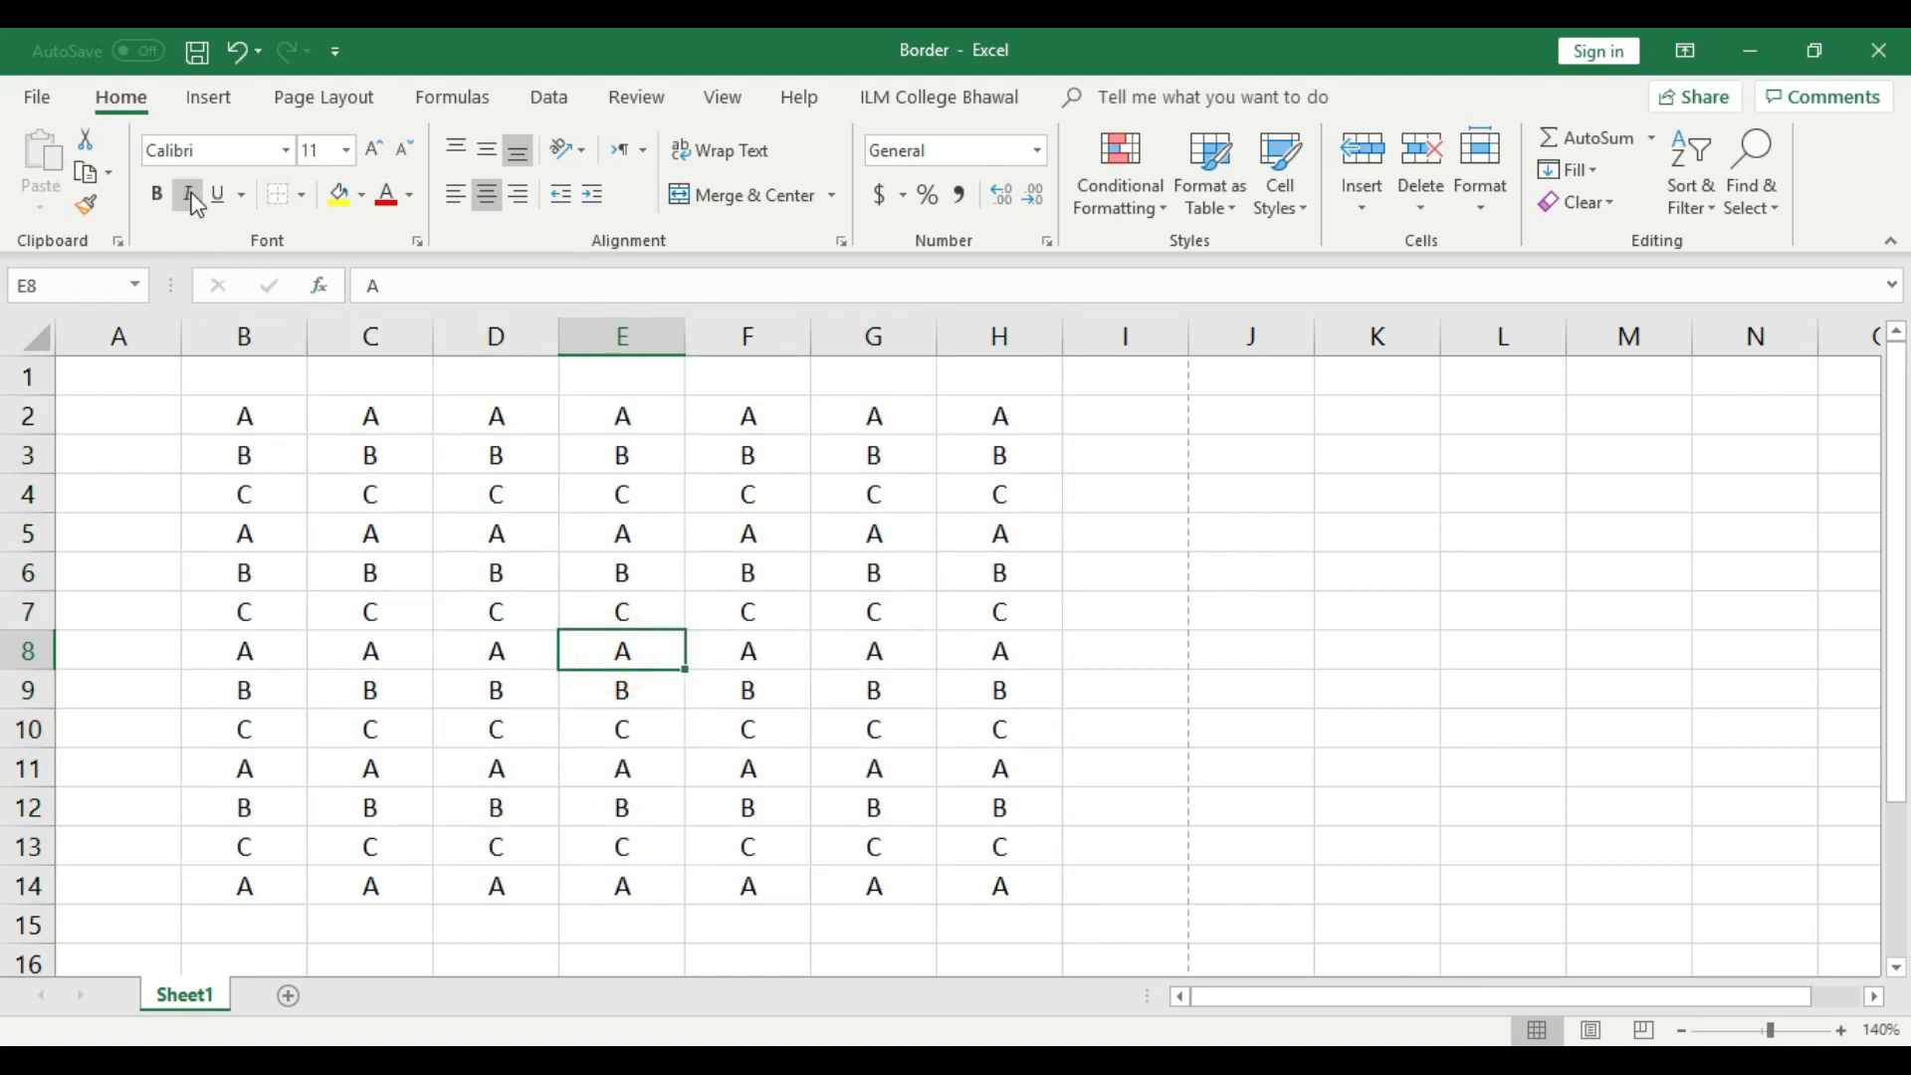
- Set the border line color to standard red and apply All Borders to cells B2:H8
{"action": "left_click", "coordinate": [302, 195]}
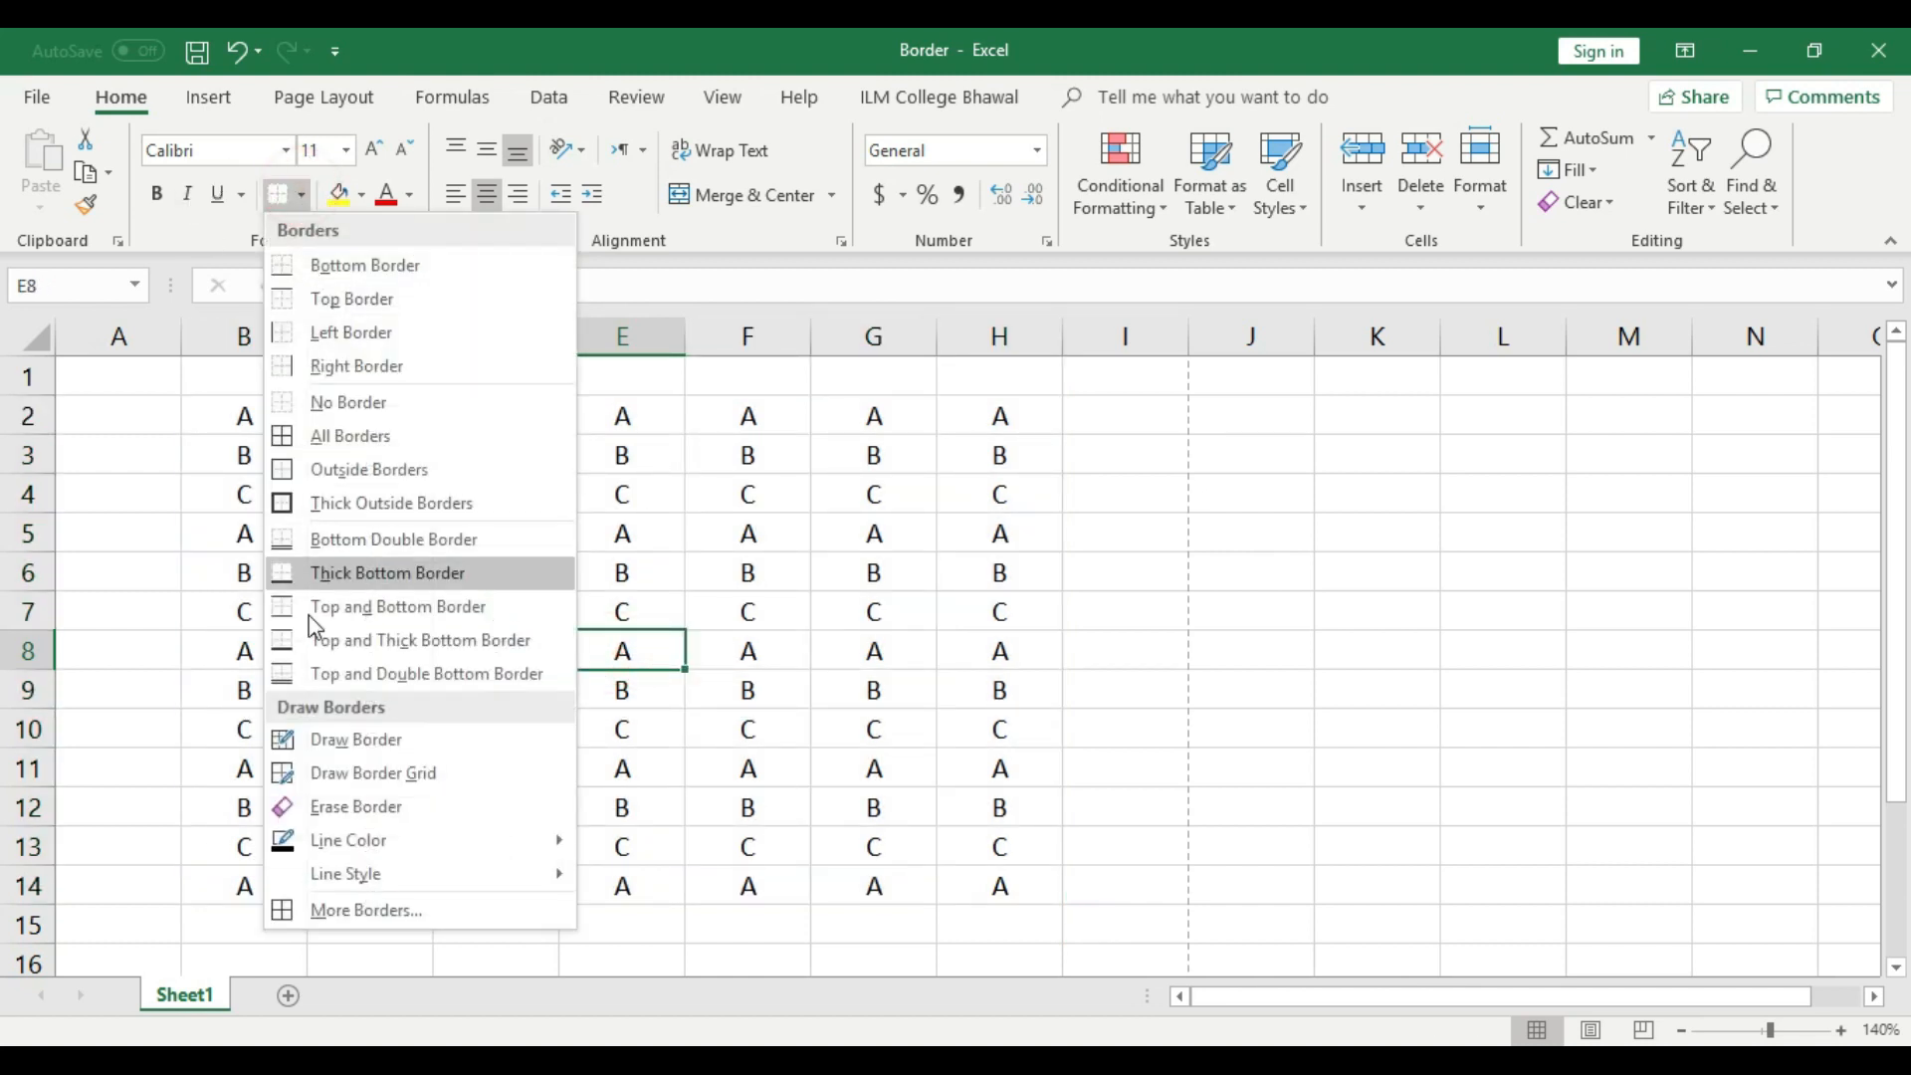
{"action": "mouse_move", "coordinate": [380, 854]}
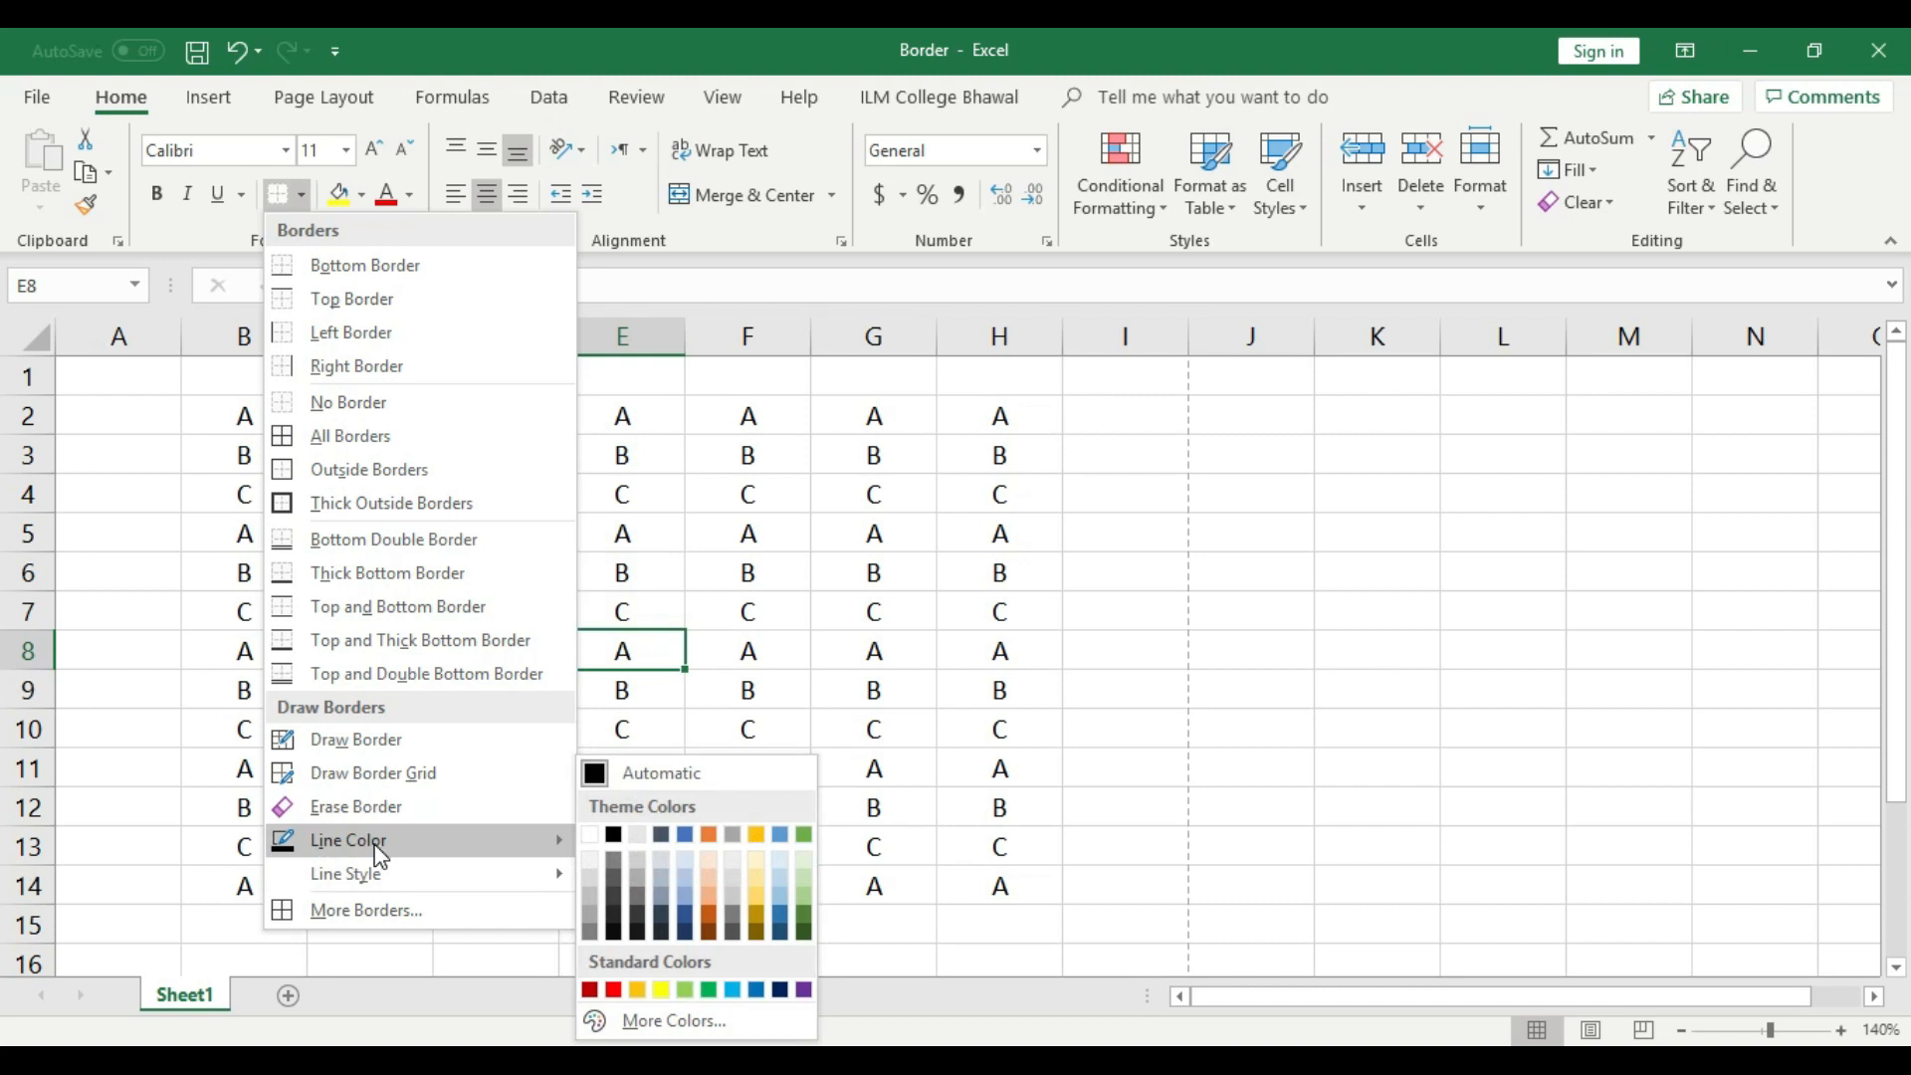
{"action": "left_click", "coordinate": [614, 991]}
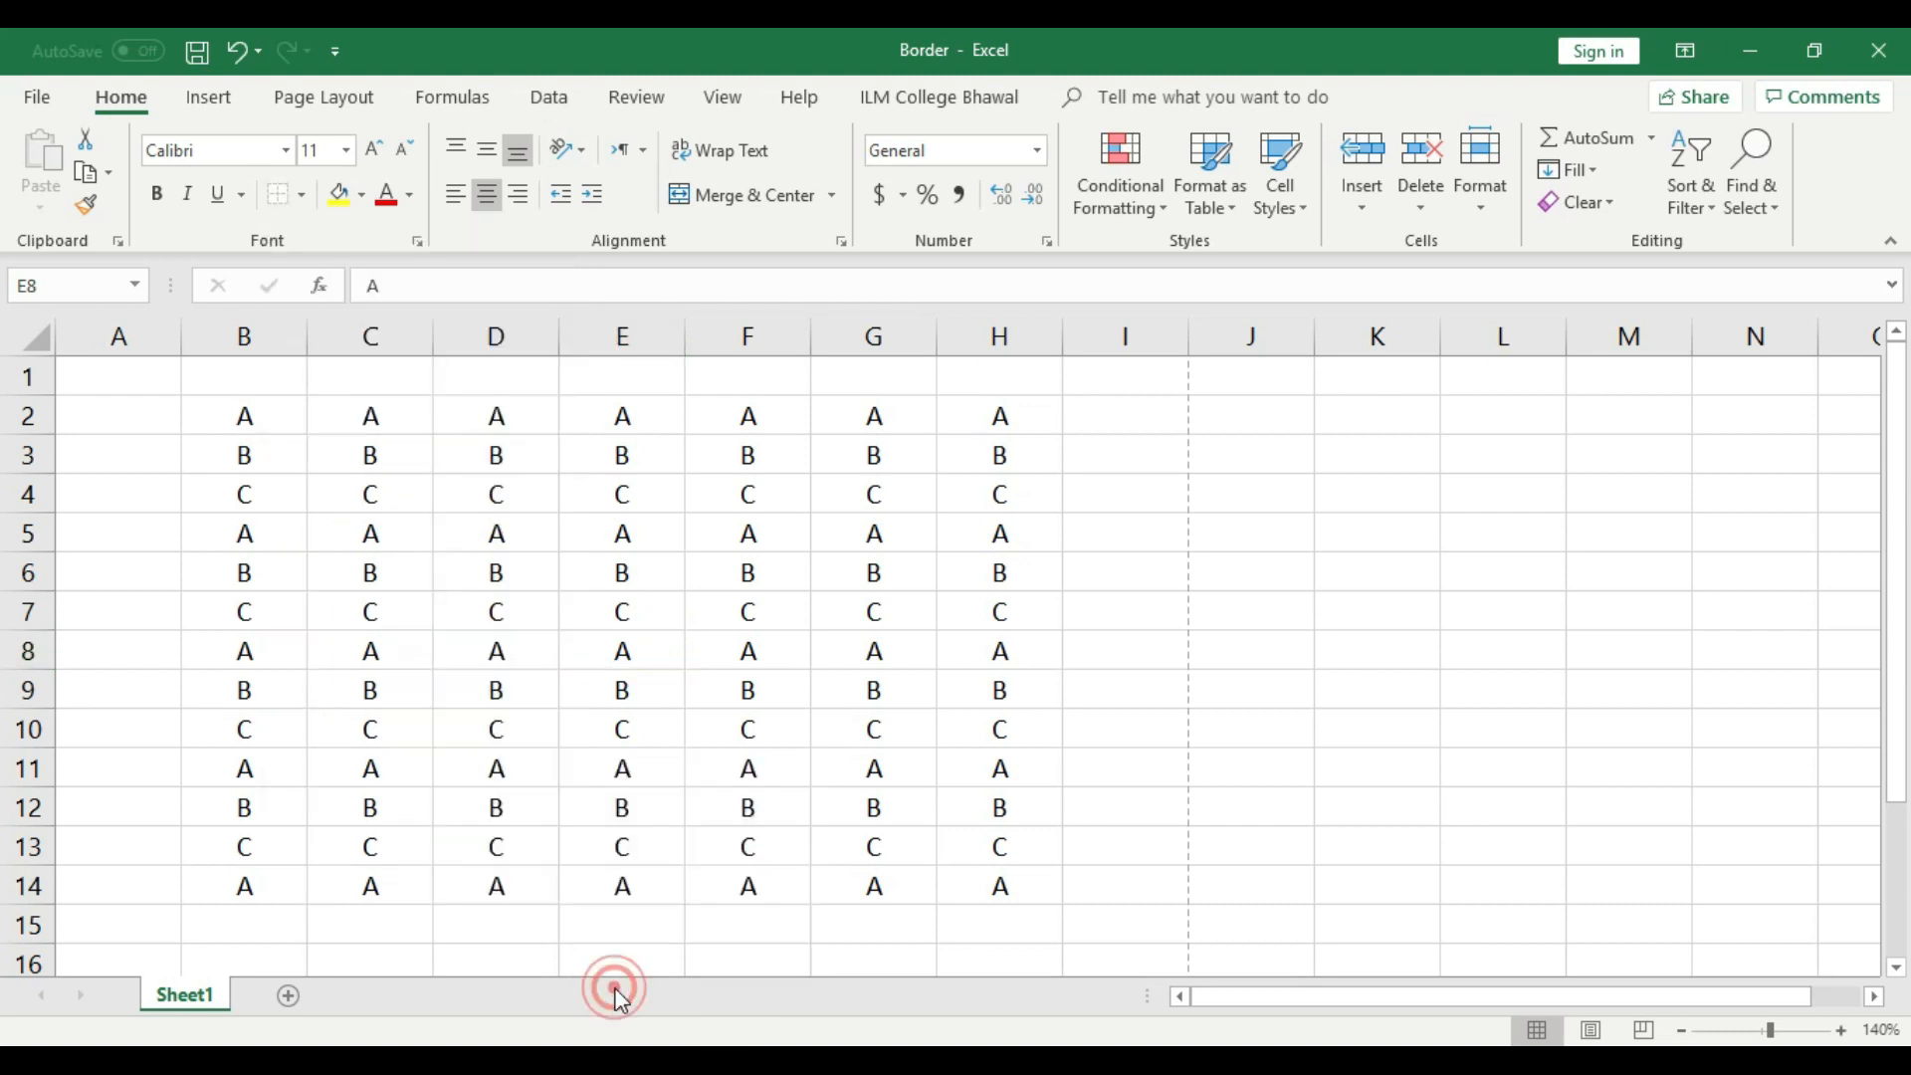
{"action": "left_click", "coordinate": [303, 201]}
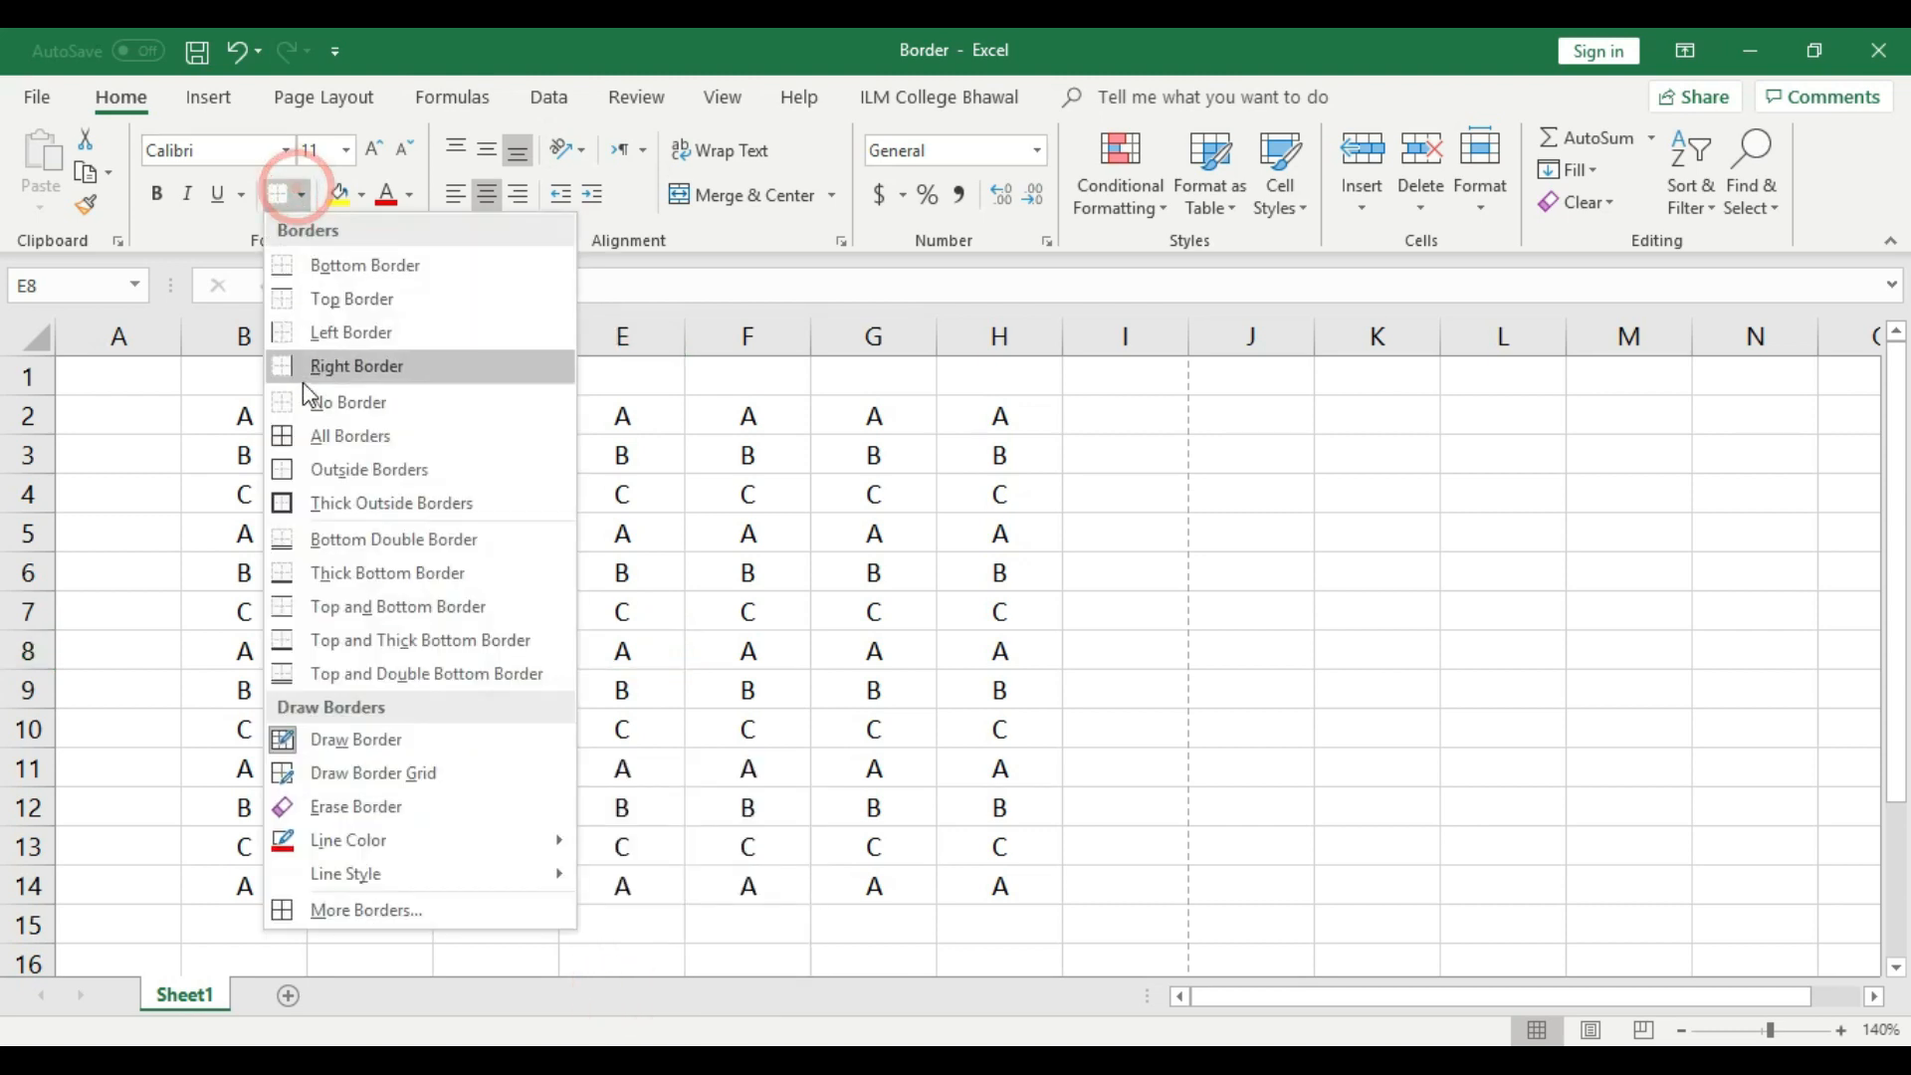
{"action": "left_click", "coordinate": [298, 433]}
{"action": "mouse_move", "coordinate": [228, 411]}
{"action": "left_mouse_down"}
{"action": "mouse_move", "coordinate": [416, 476]}
{"action": "mouse_move", "coordinate": [935, 517]}
{"action": "mouse_move", "coordinate": [987, 654]}
{"action": "left_mouse_up"}
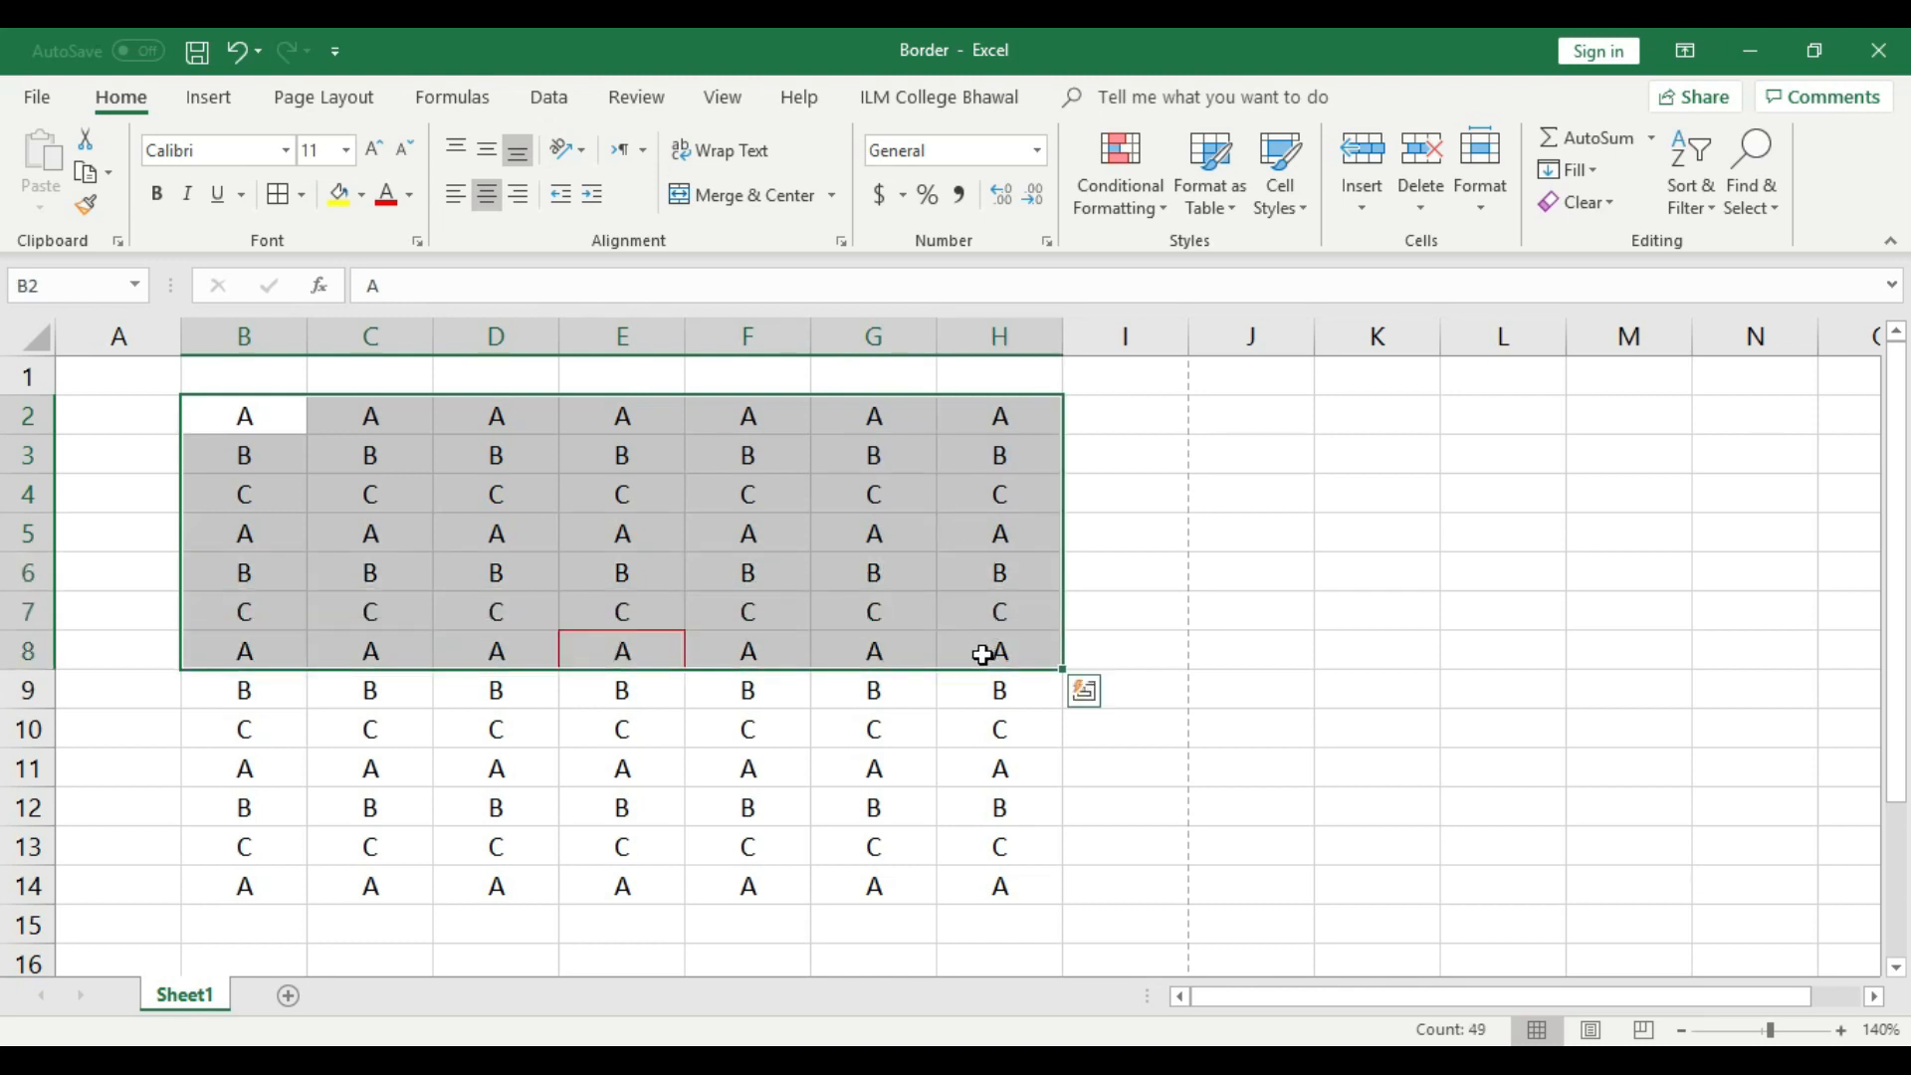
{"action": "left_click", "coordinate": [278, 194]}
{"action": "left_click", "coordinate": [690, 717]}
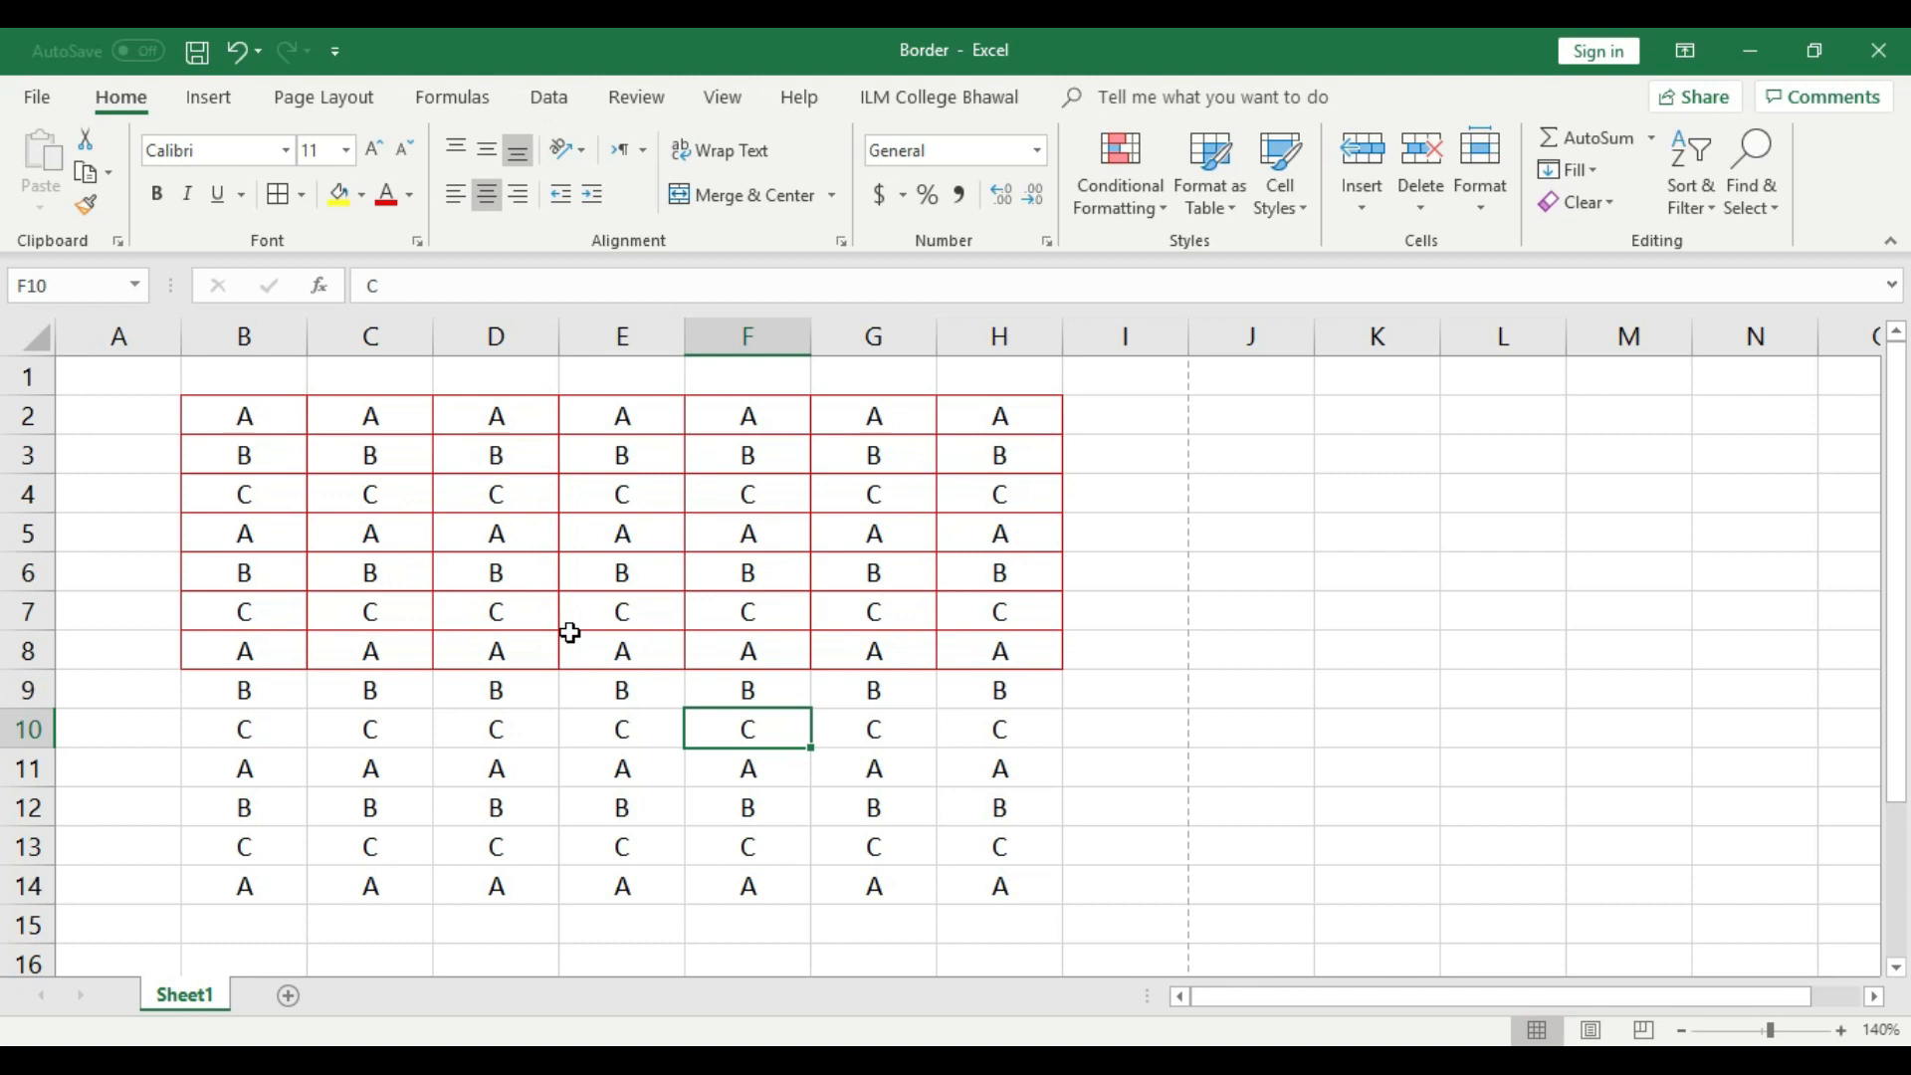
- Change the border line color to standard light blue and apply All Borders to cells B9:H14
{"action": "left_click", "coordinate": [273, 649]}
{"action": "left_click", "coordinate": [274, 702]}
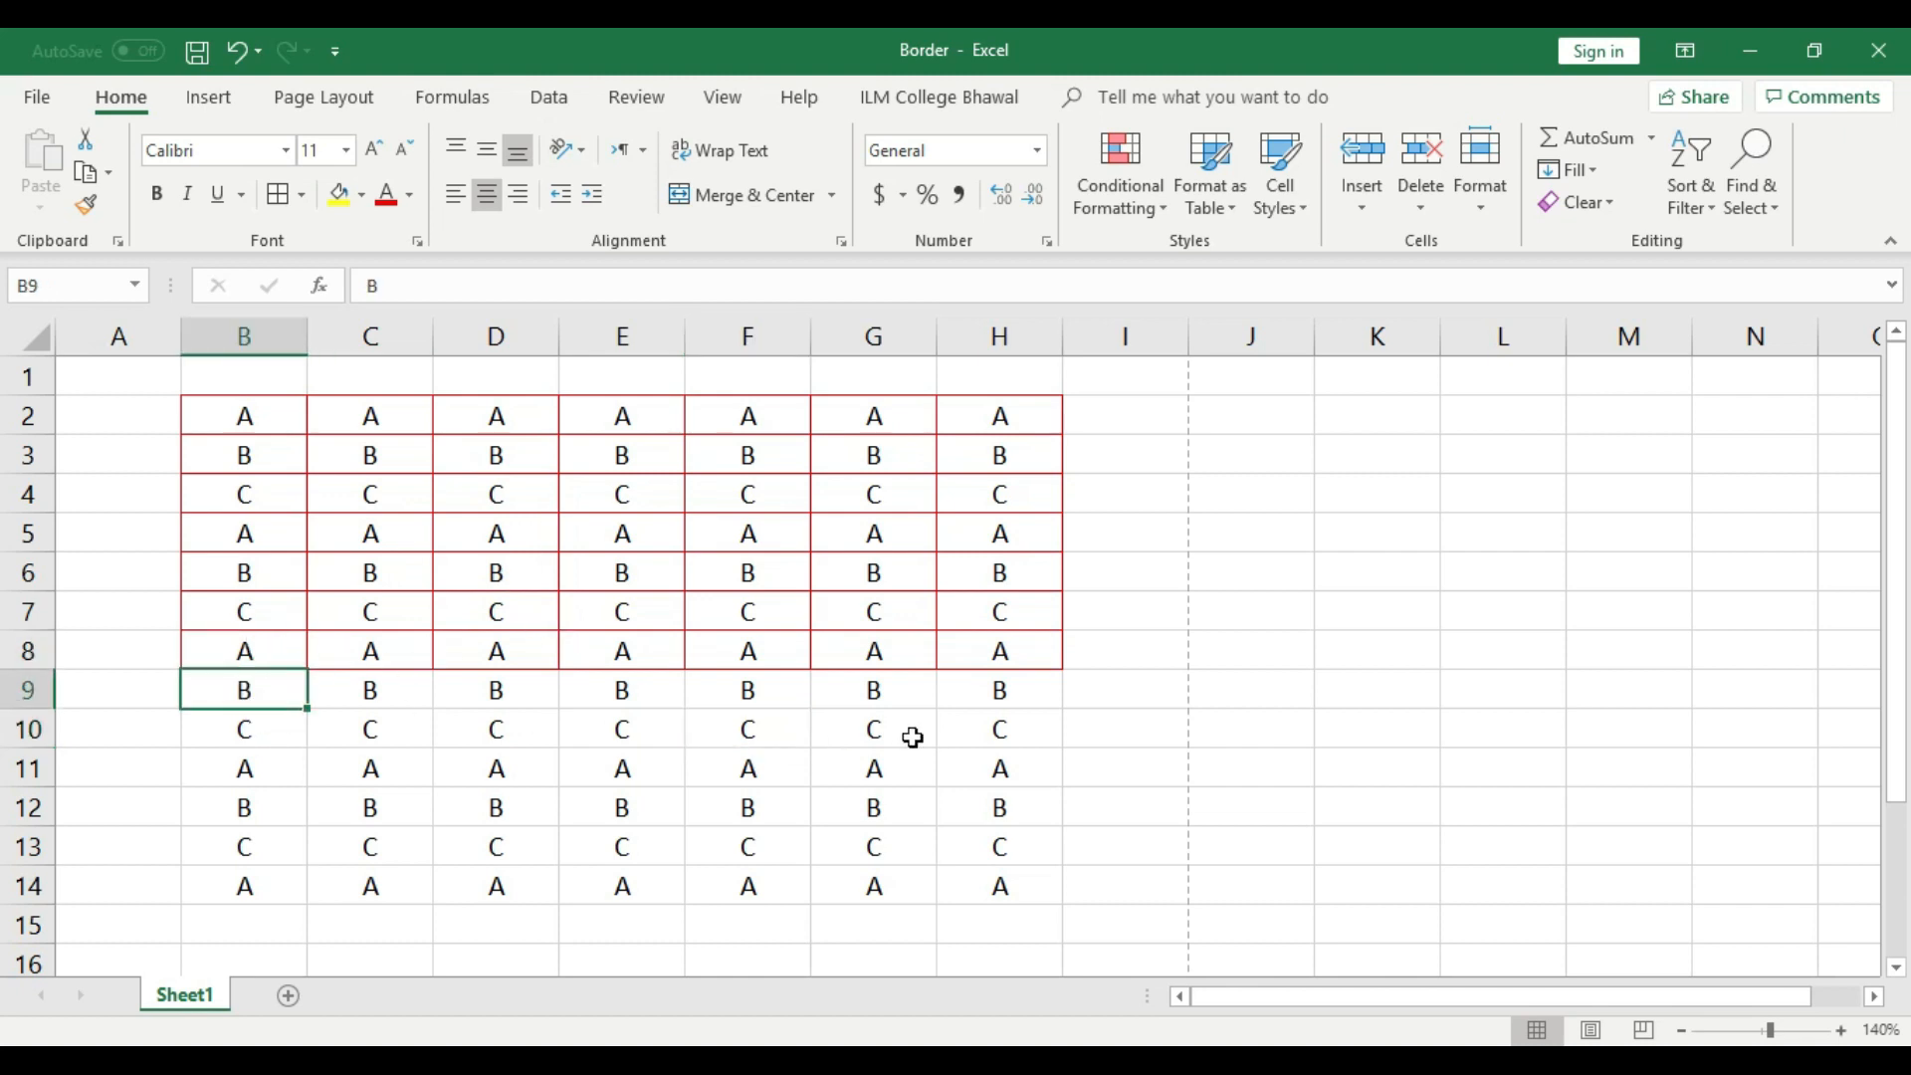
{"action": "left_click", "coordinate": [370, 199]}
{"action": "left_click", "coordinate": [310, 200]}
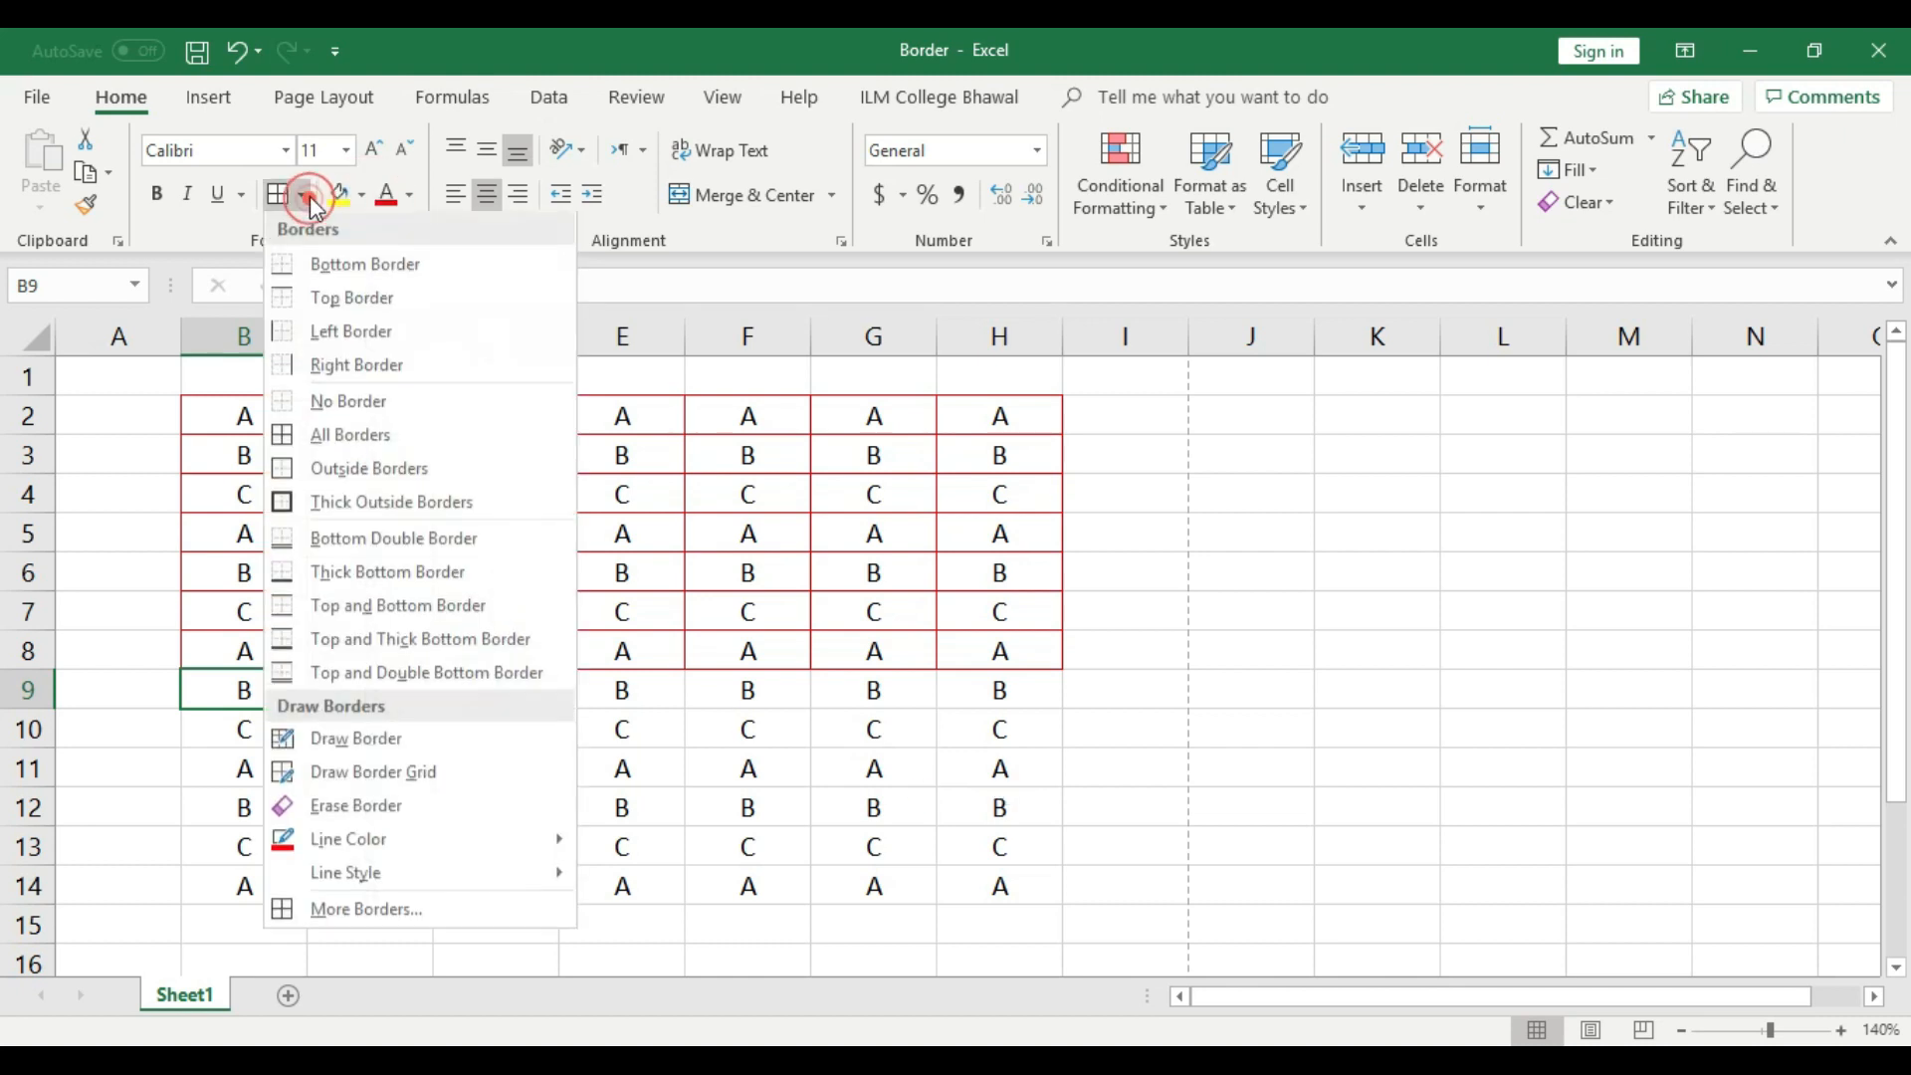
{"action": "mouse_move", "coordinate": [543, 861]}
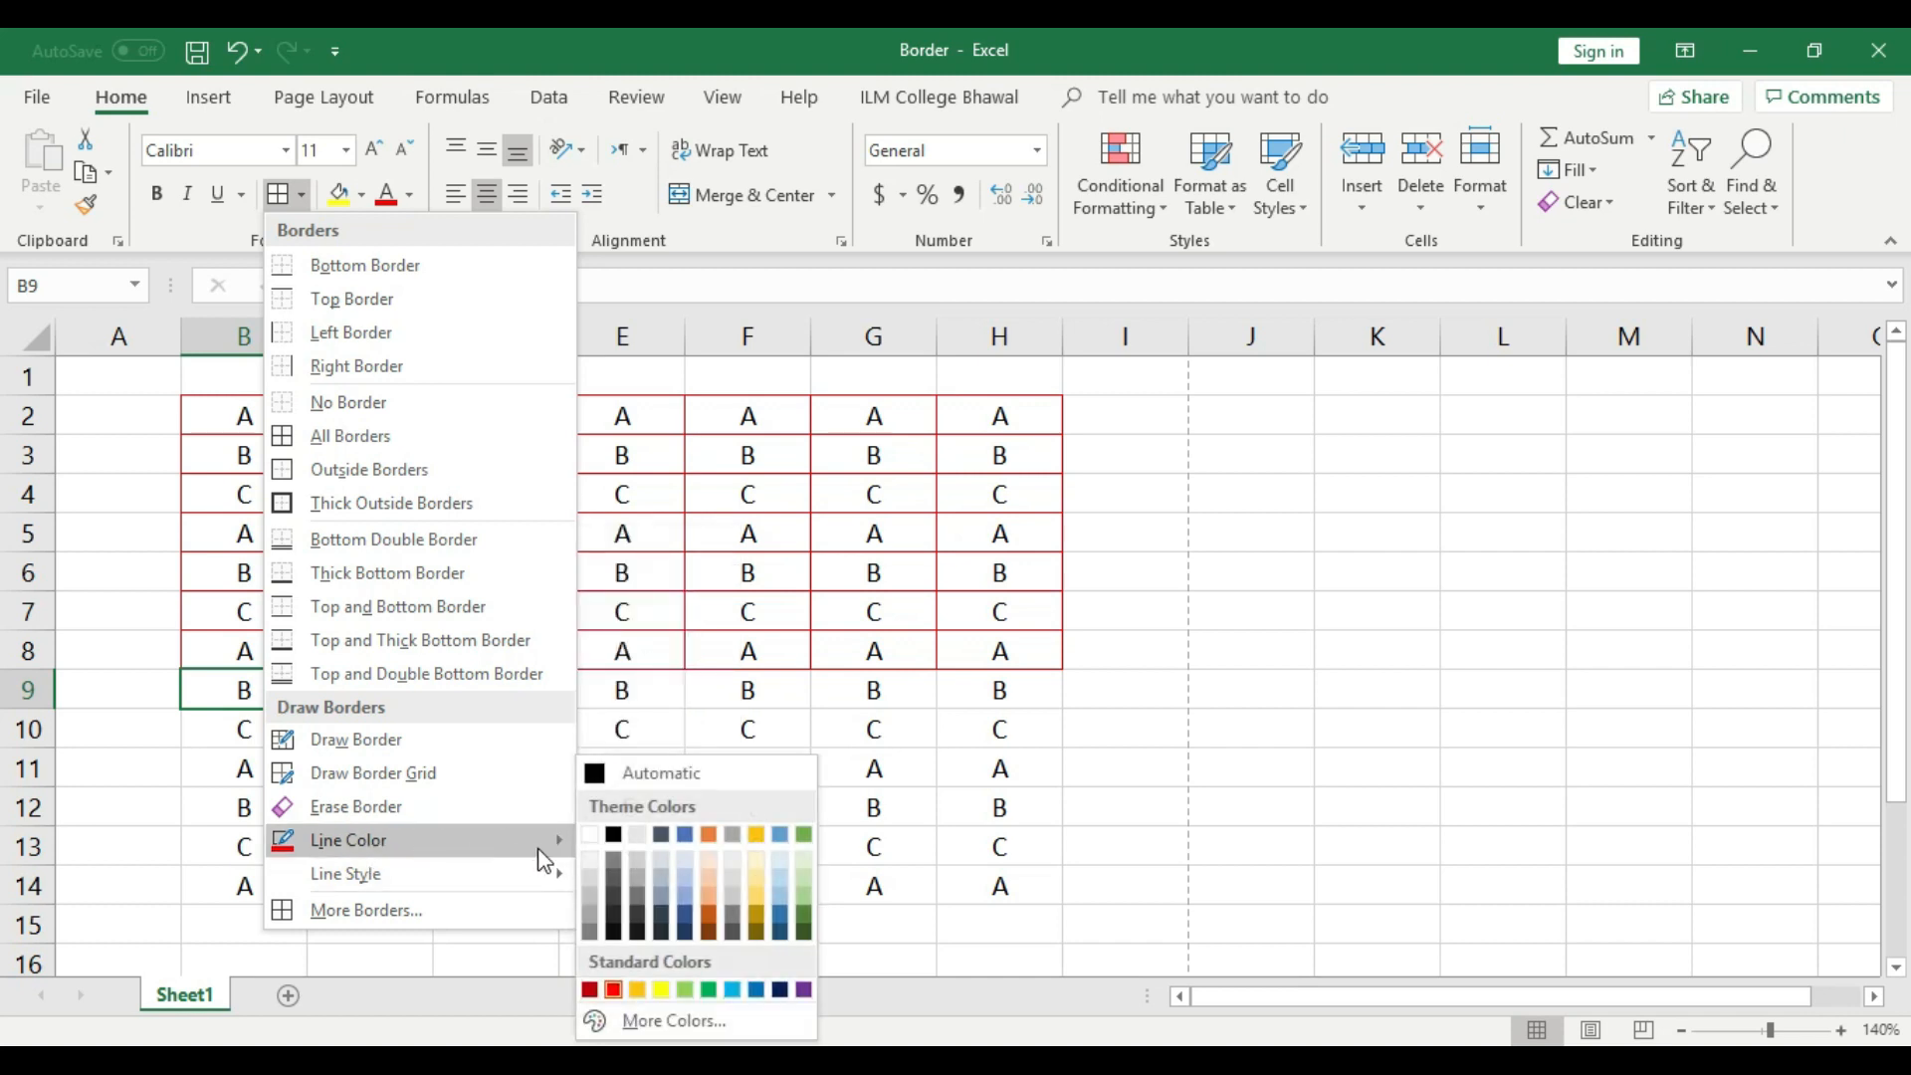
{"action": "left_click", "coordinate": [733, 989]}
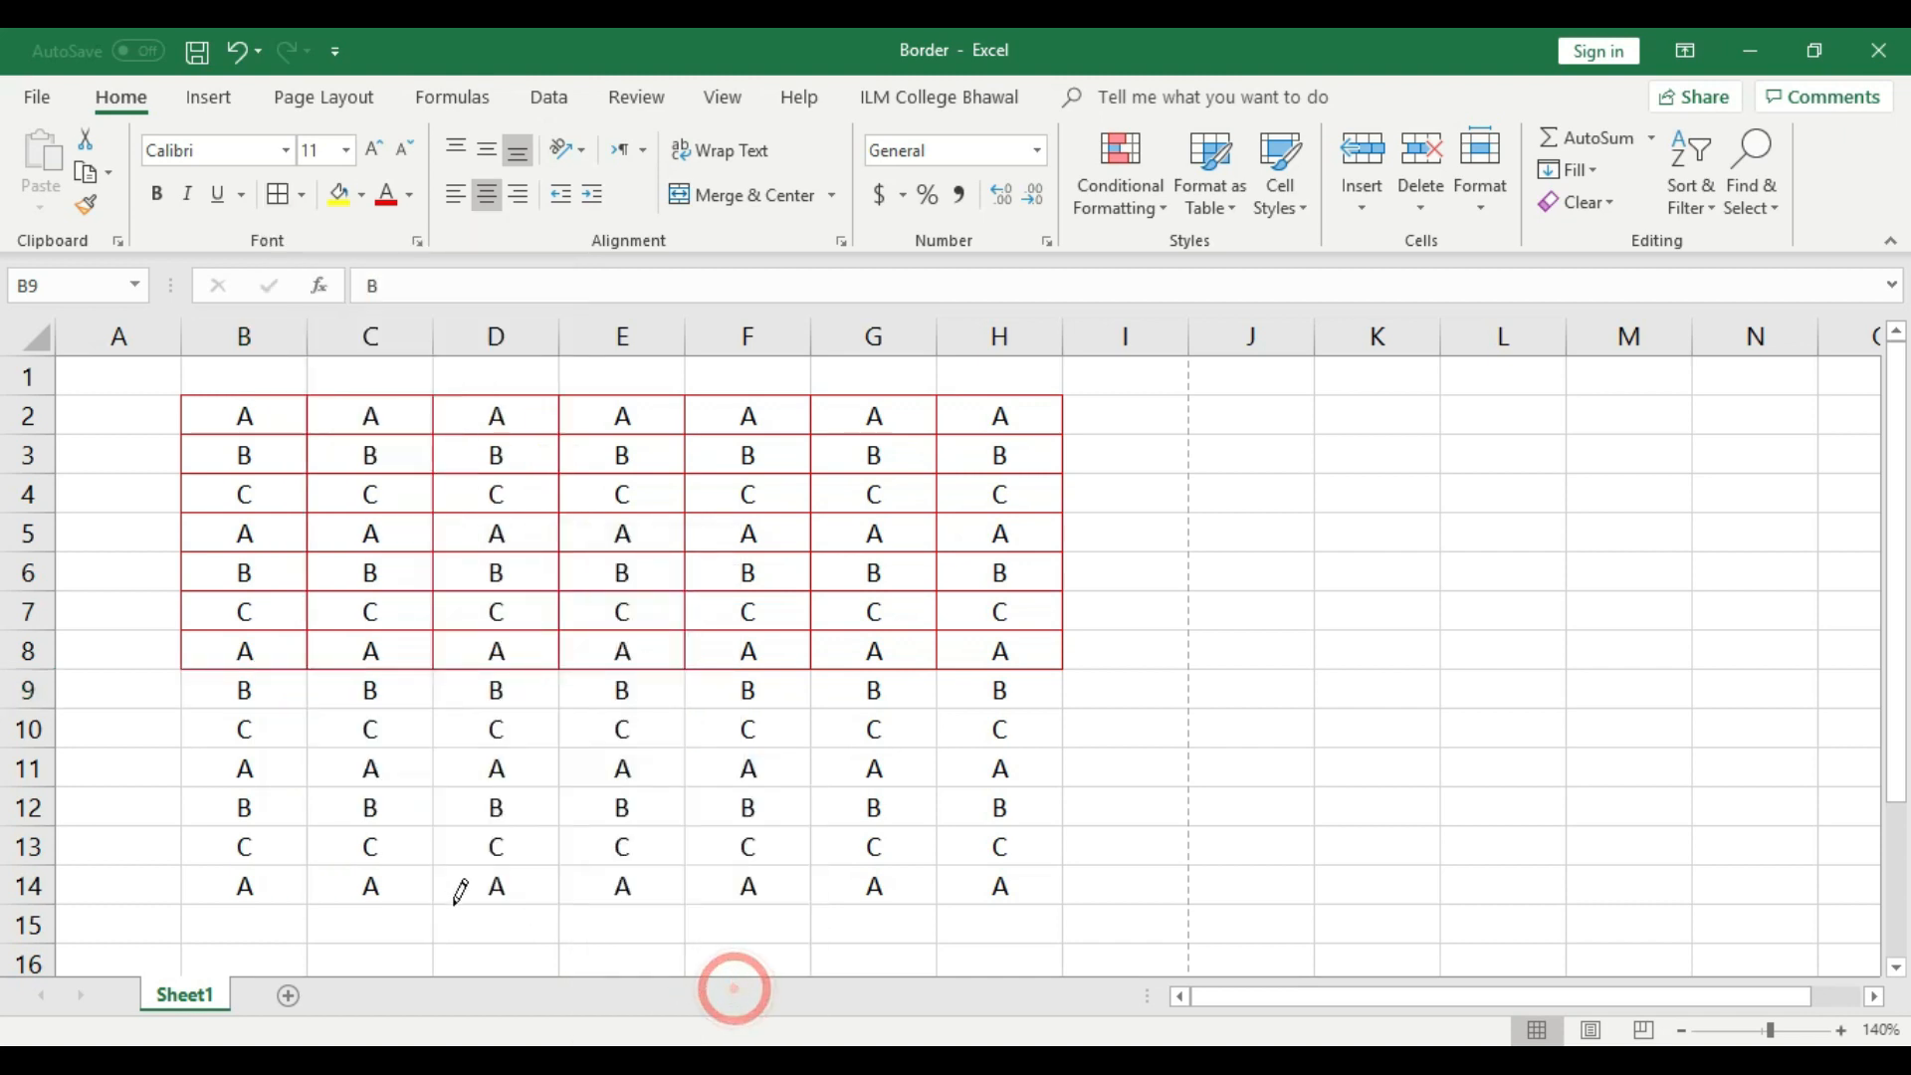
{"action": "left_click", "coordinate": [280, 201]}
{"action": "left_click_drag", "start_coordinate": [235, 685], "coordinate": [970, 894]}
{"action": "left_click", "coordinate": [281, 199]}
{"action": "left_click", "coordinate": [836, 570]}
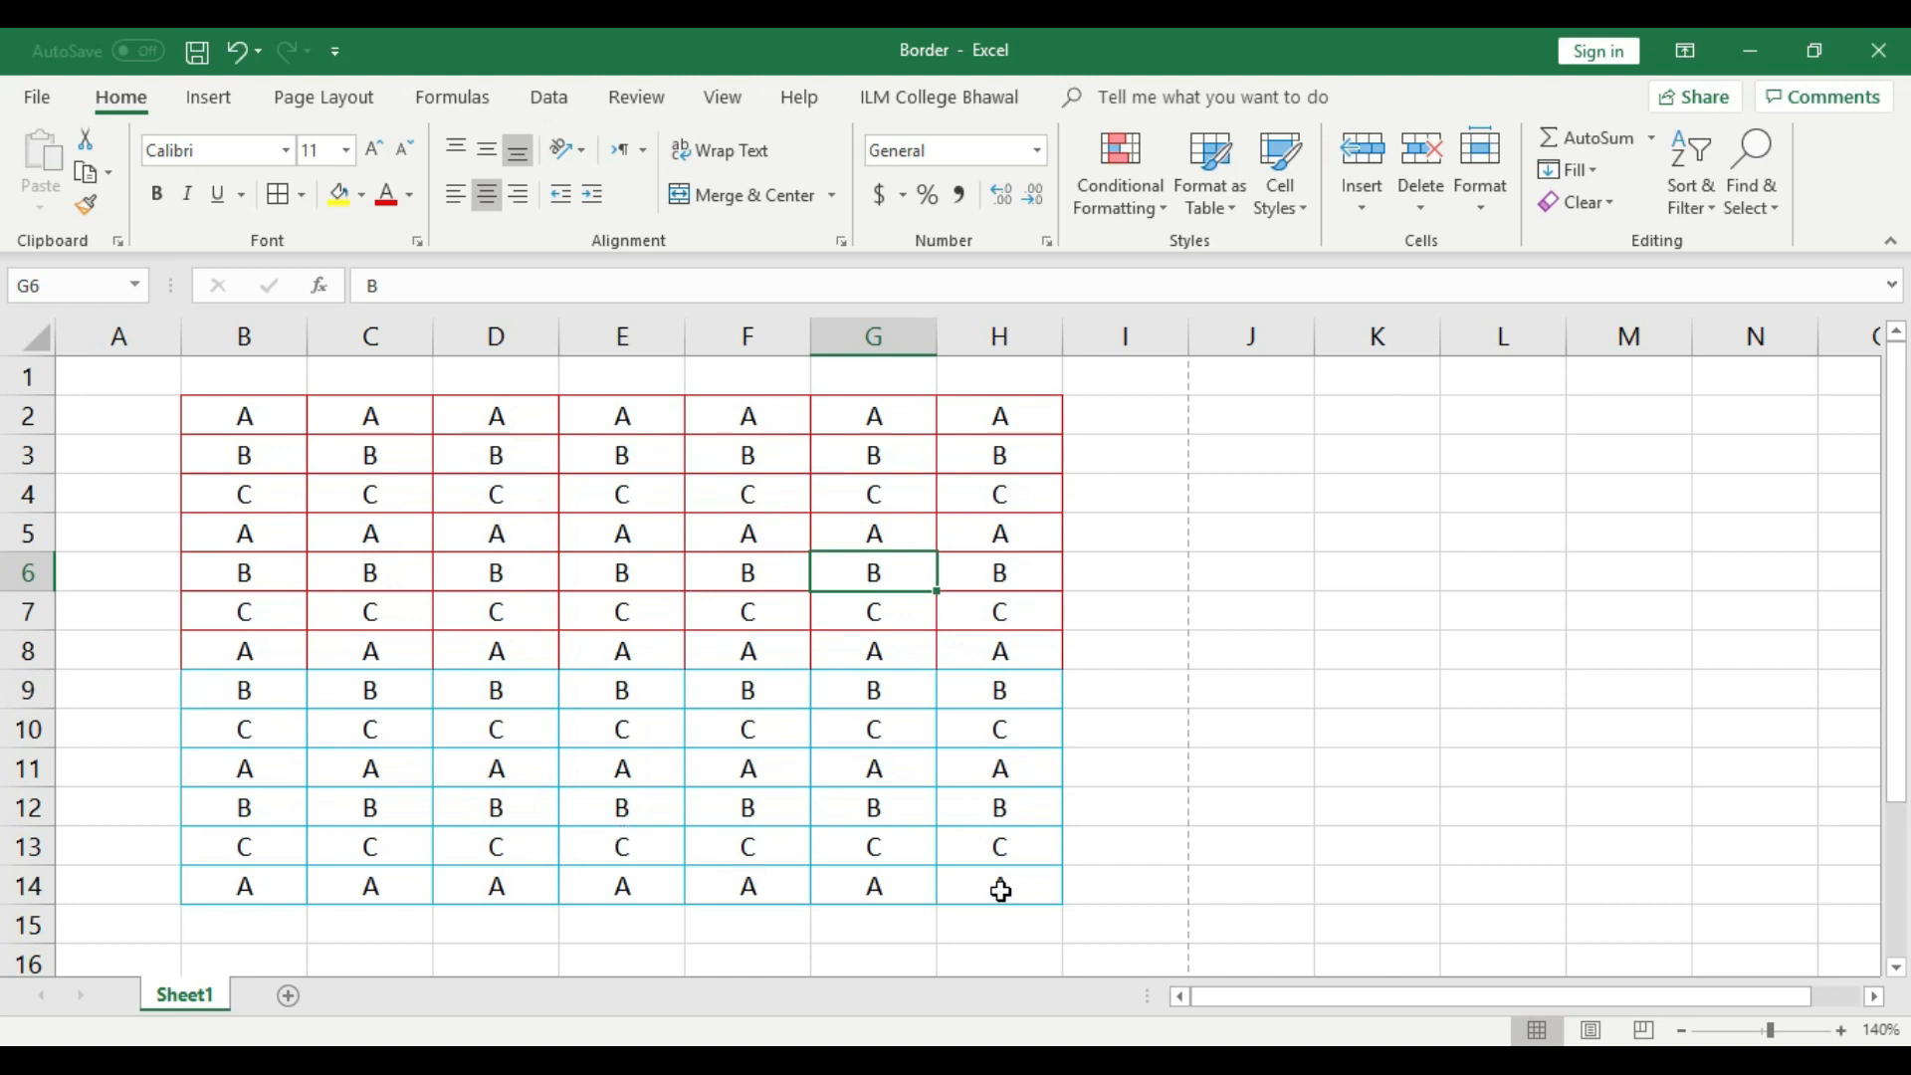
- Check the red and blue table borders in the print preview and return to the sheet
{"action": "key", "text": "ctrl+p"}
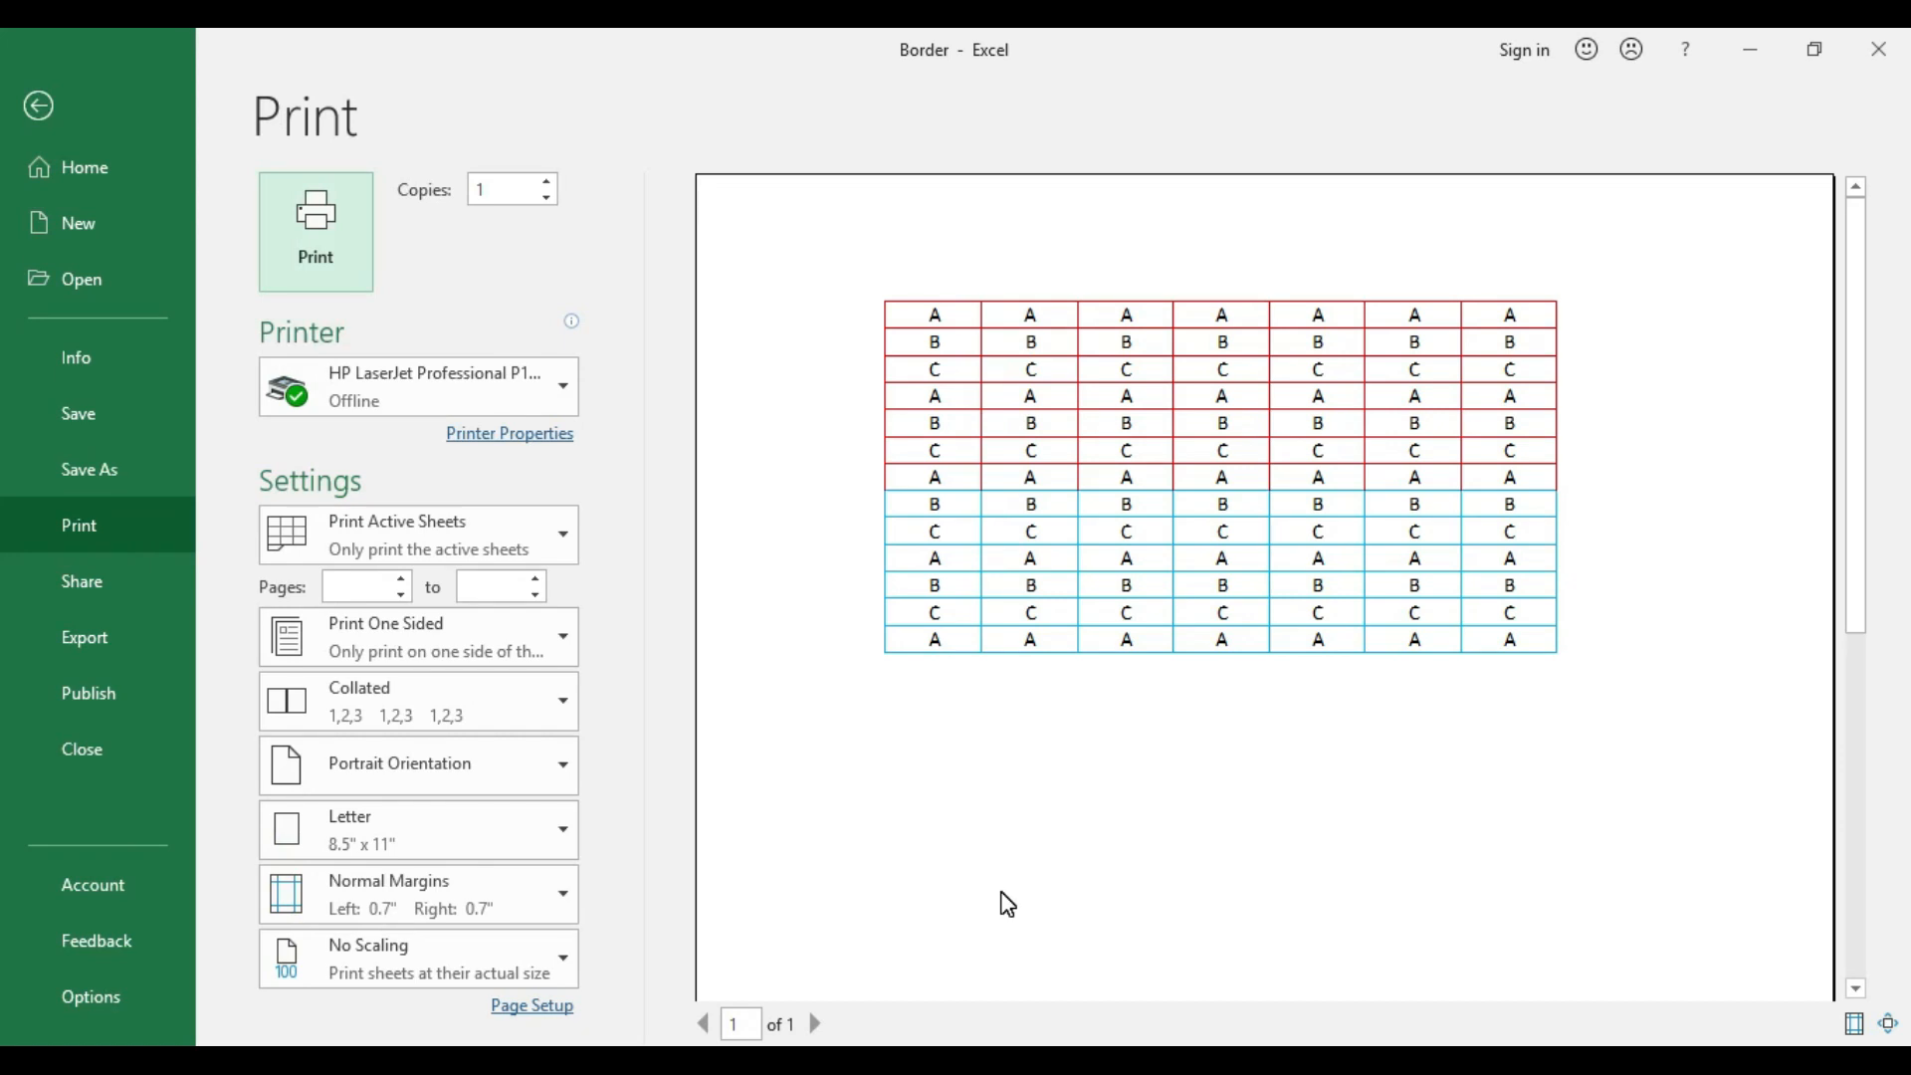
{"action": "left_click", "coordinate": [38, 105]}
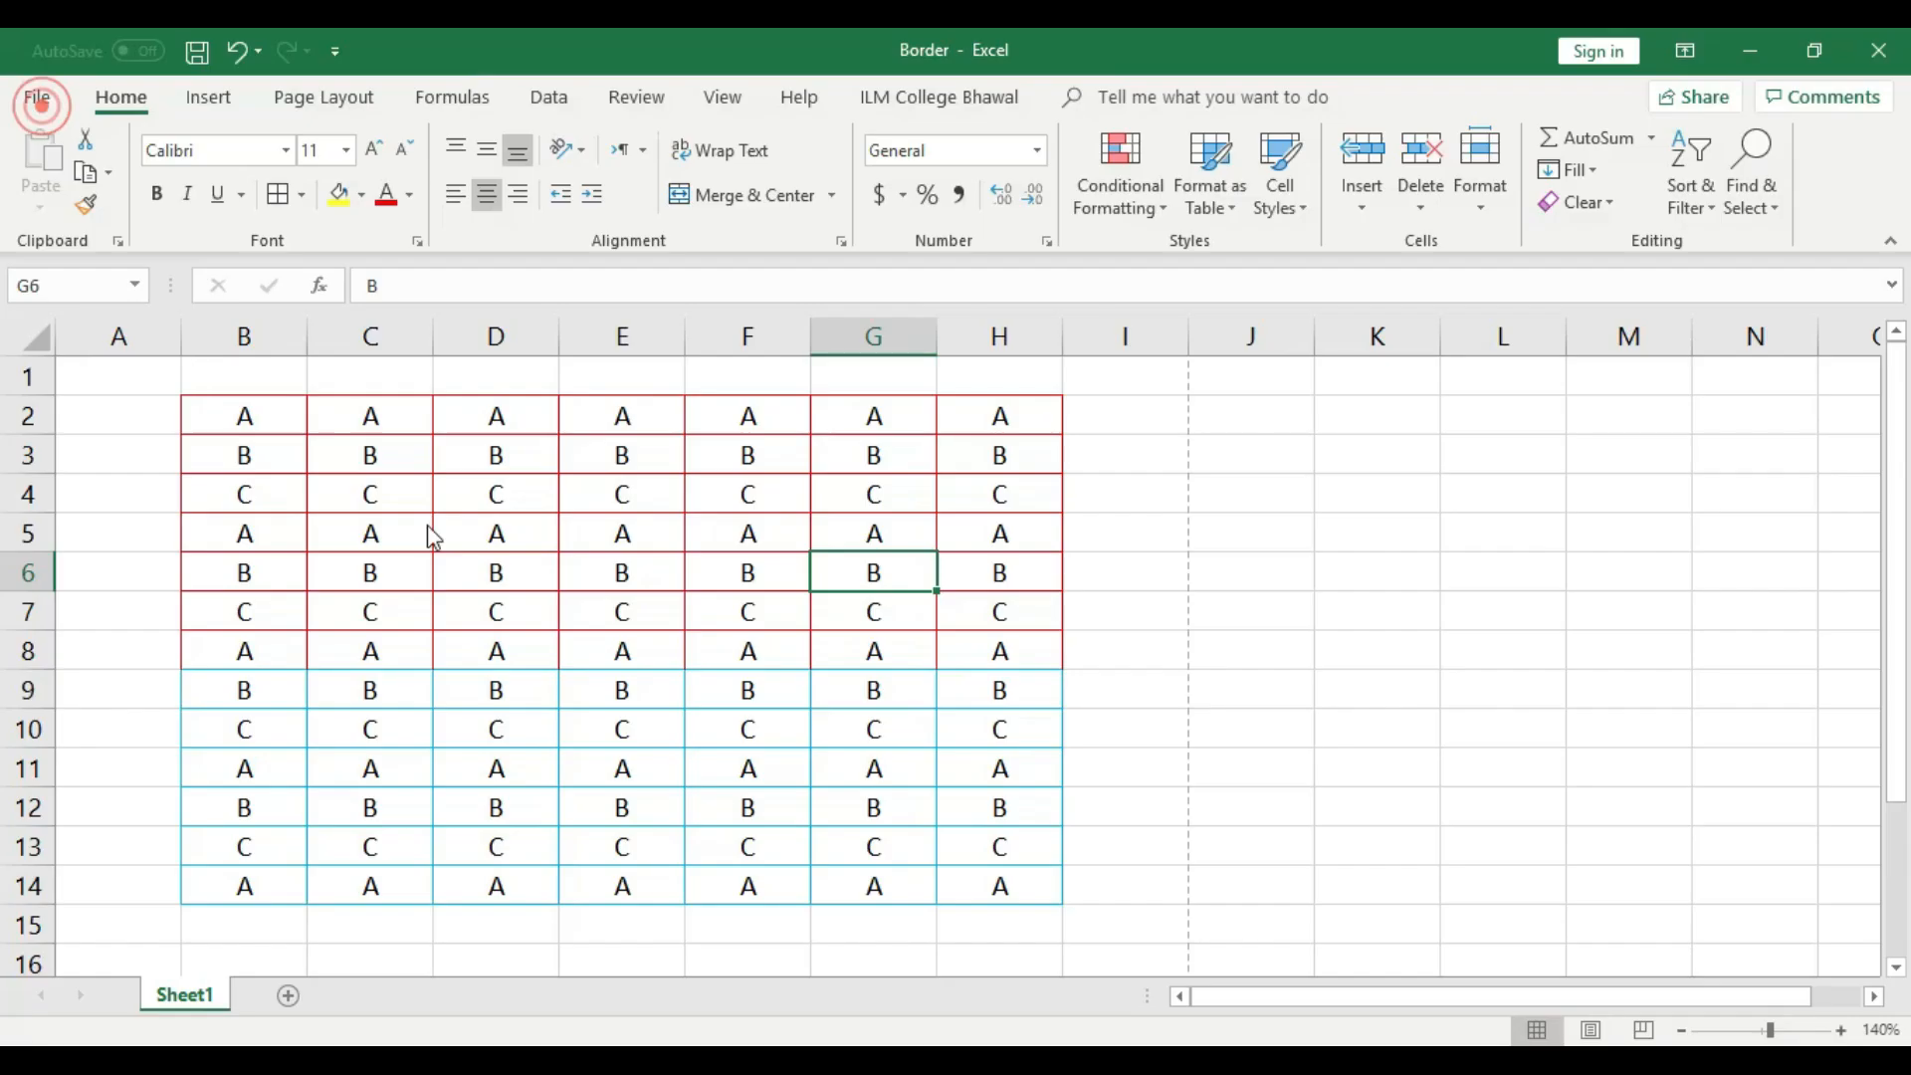
{"action": "left_click", "coordinate": [418, 519]}
{"action": "left_click_drag", "start_coordinate": [832, 785], "coordinate": [917, 768]}
{"action": "left_click", "coordinate": [891, 854]}
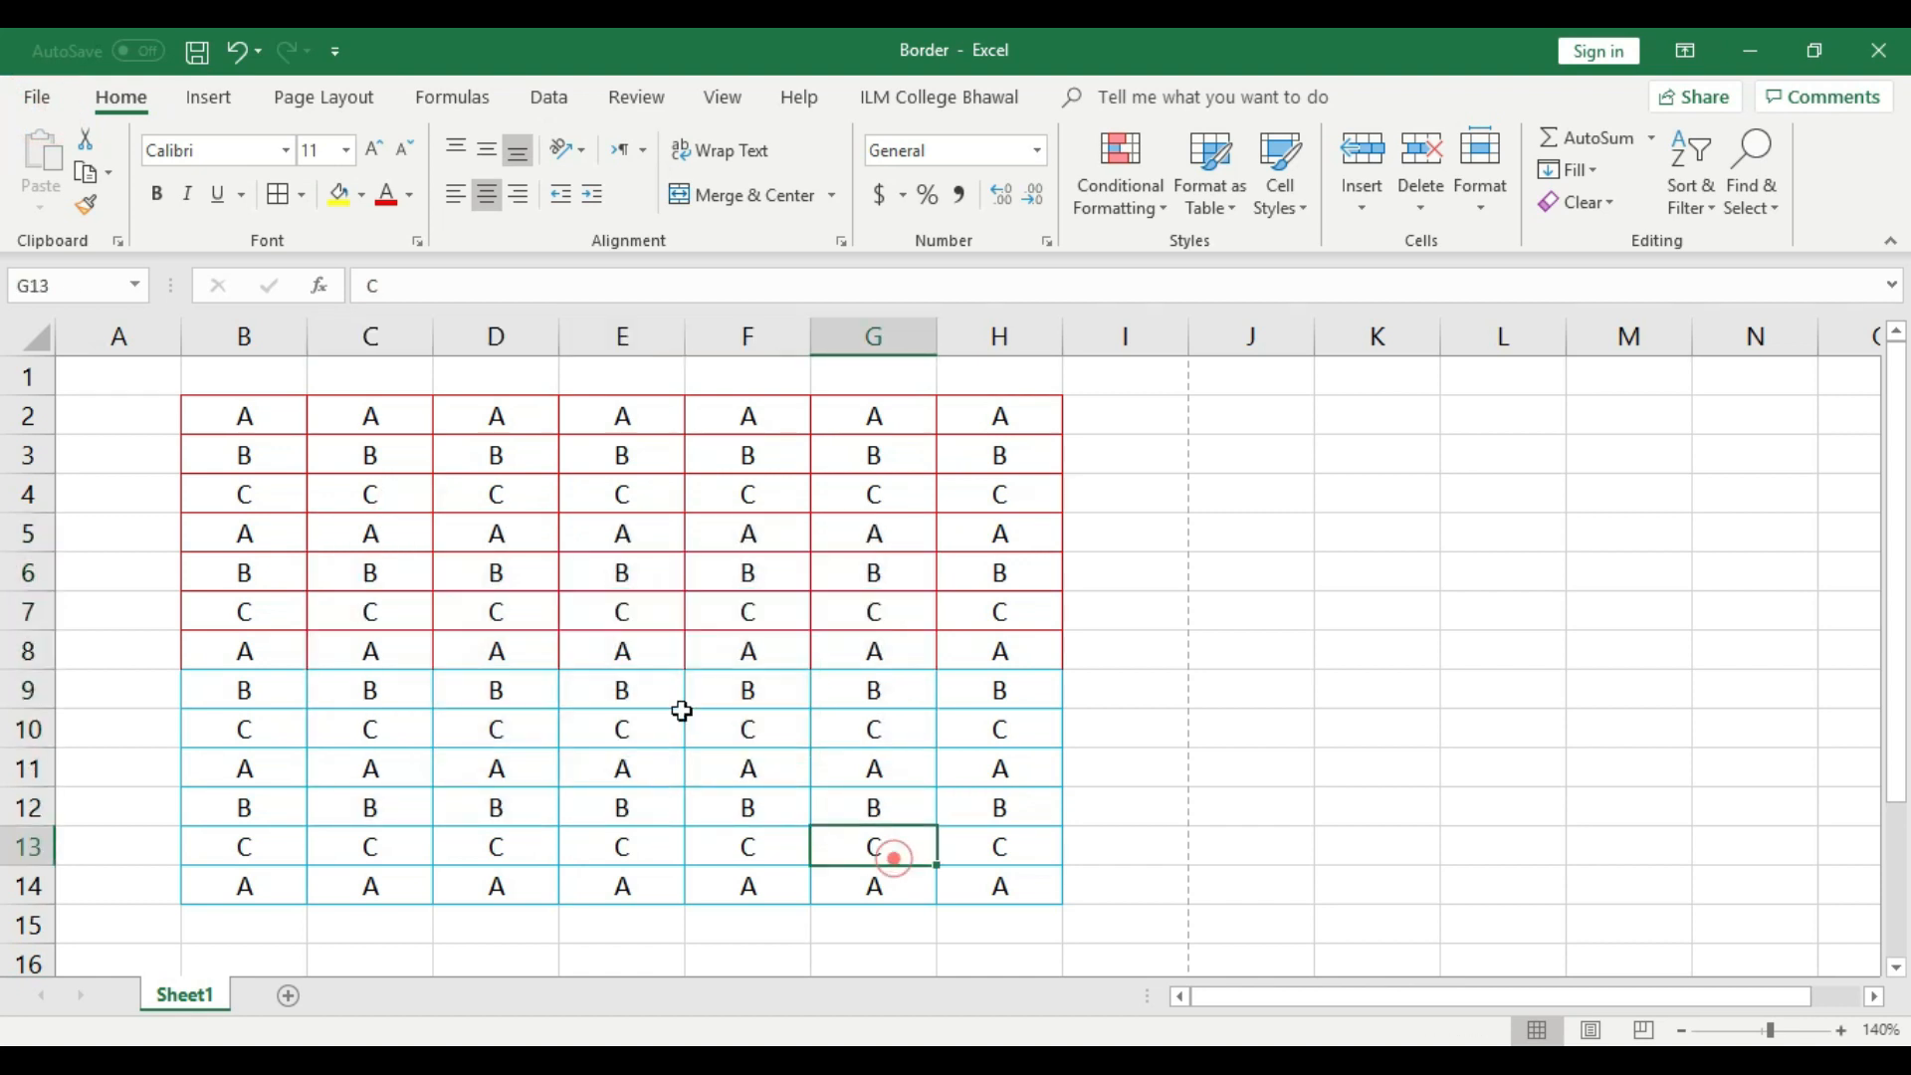
- Apply All Borders in theme green to cells C5:G11, and check them in the print preview before returning to the sheet
{"action": "left_click", "coordinate": [300, 194]}
{"action": "left_click", "coordinate": [422, 847]}
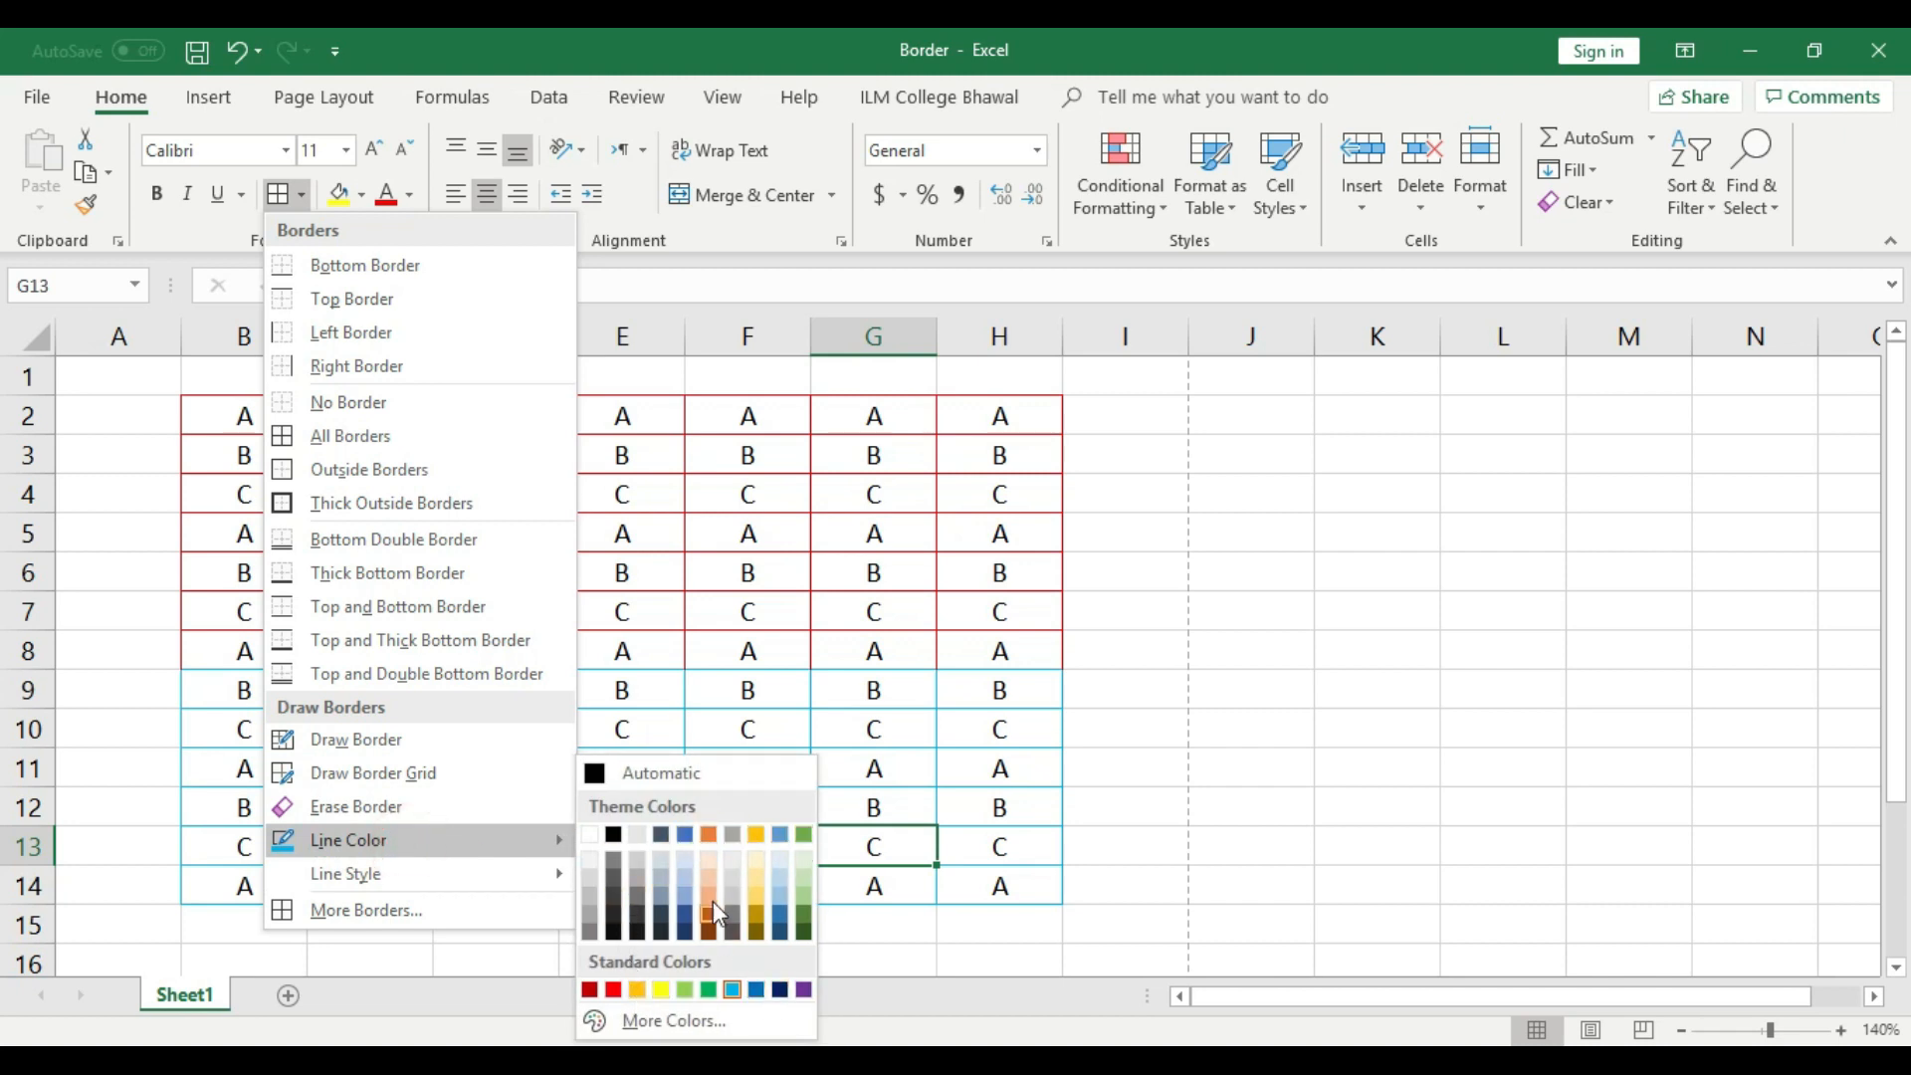
{"action": "left_click", "coordinate": [803, 834]}
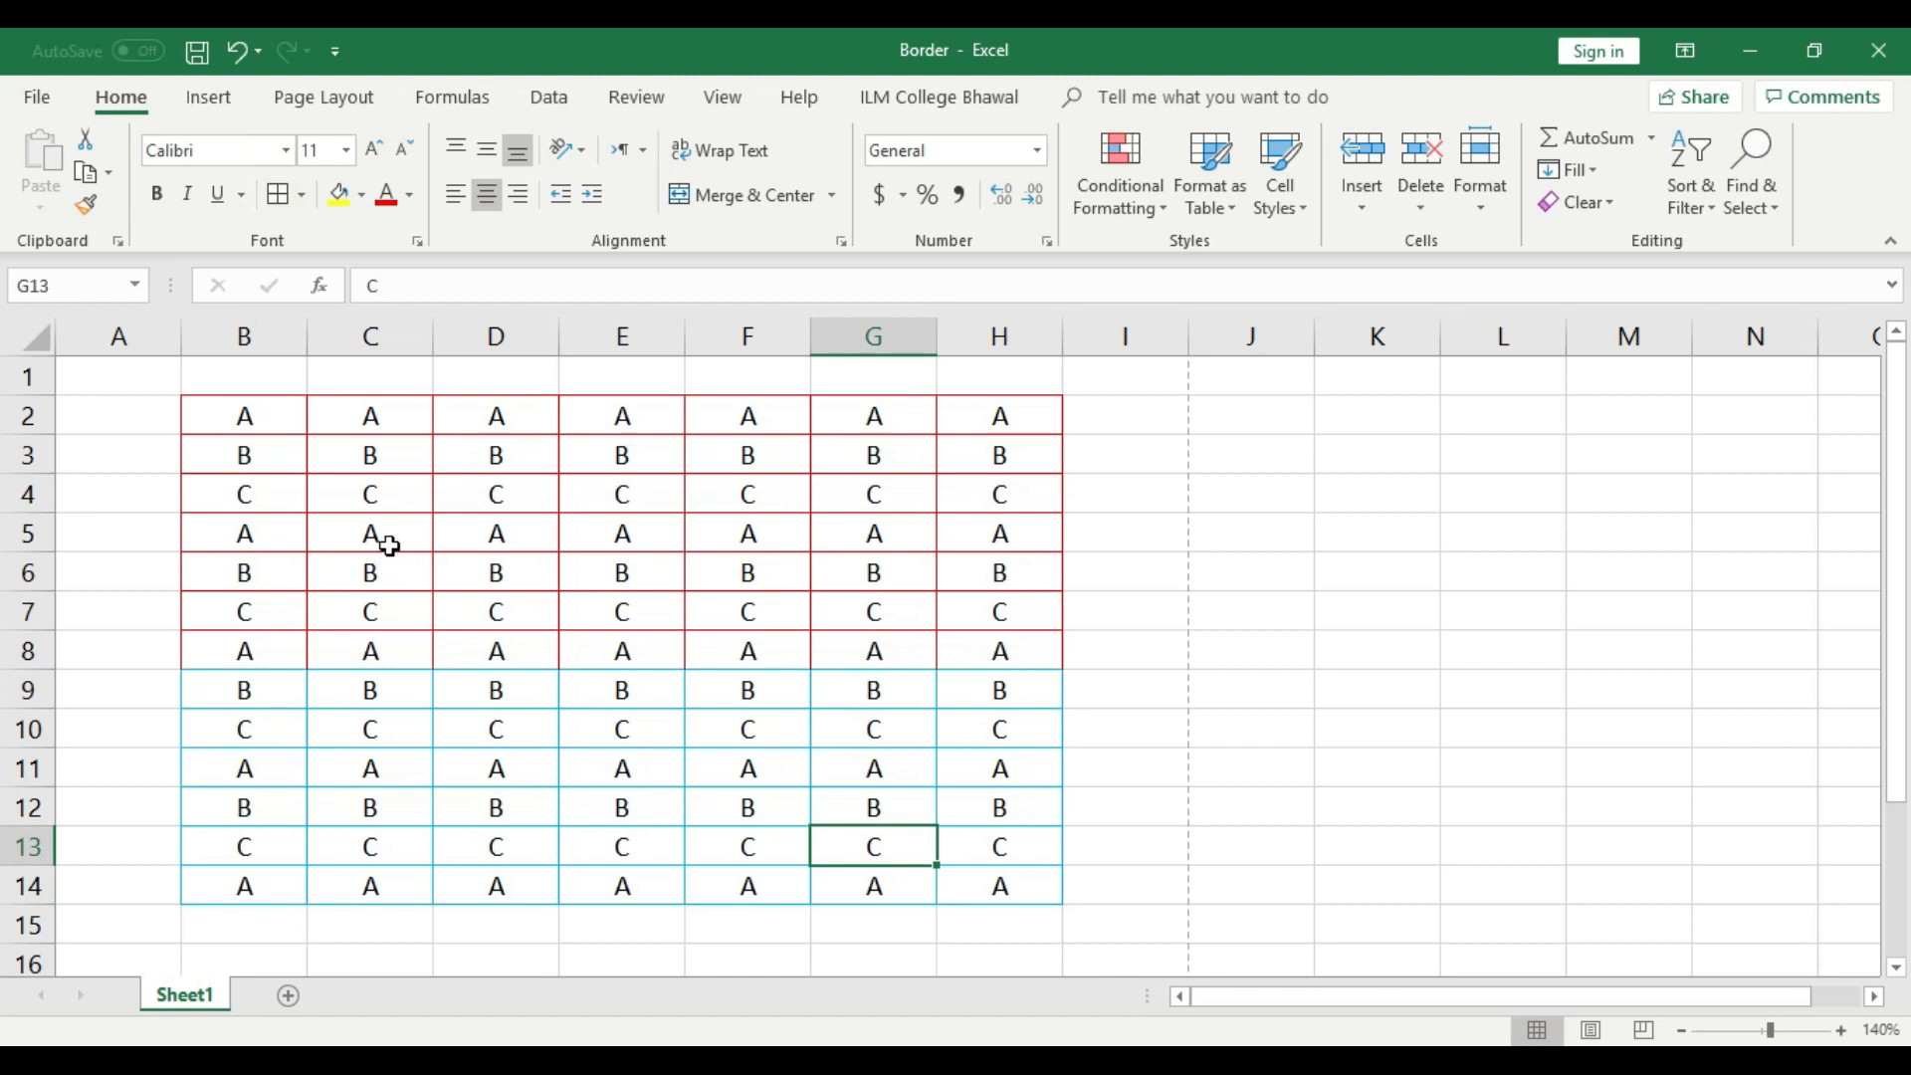
{"action": "left_click_drag", "start_coordinate": [390, 534], "coordinate": [902, 766]}
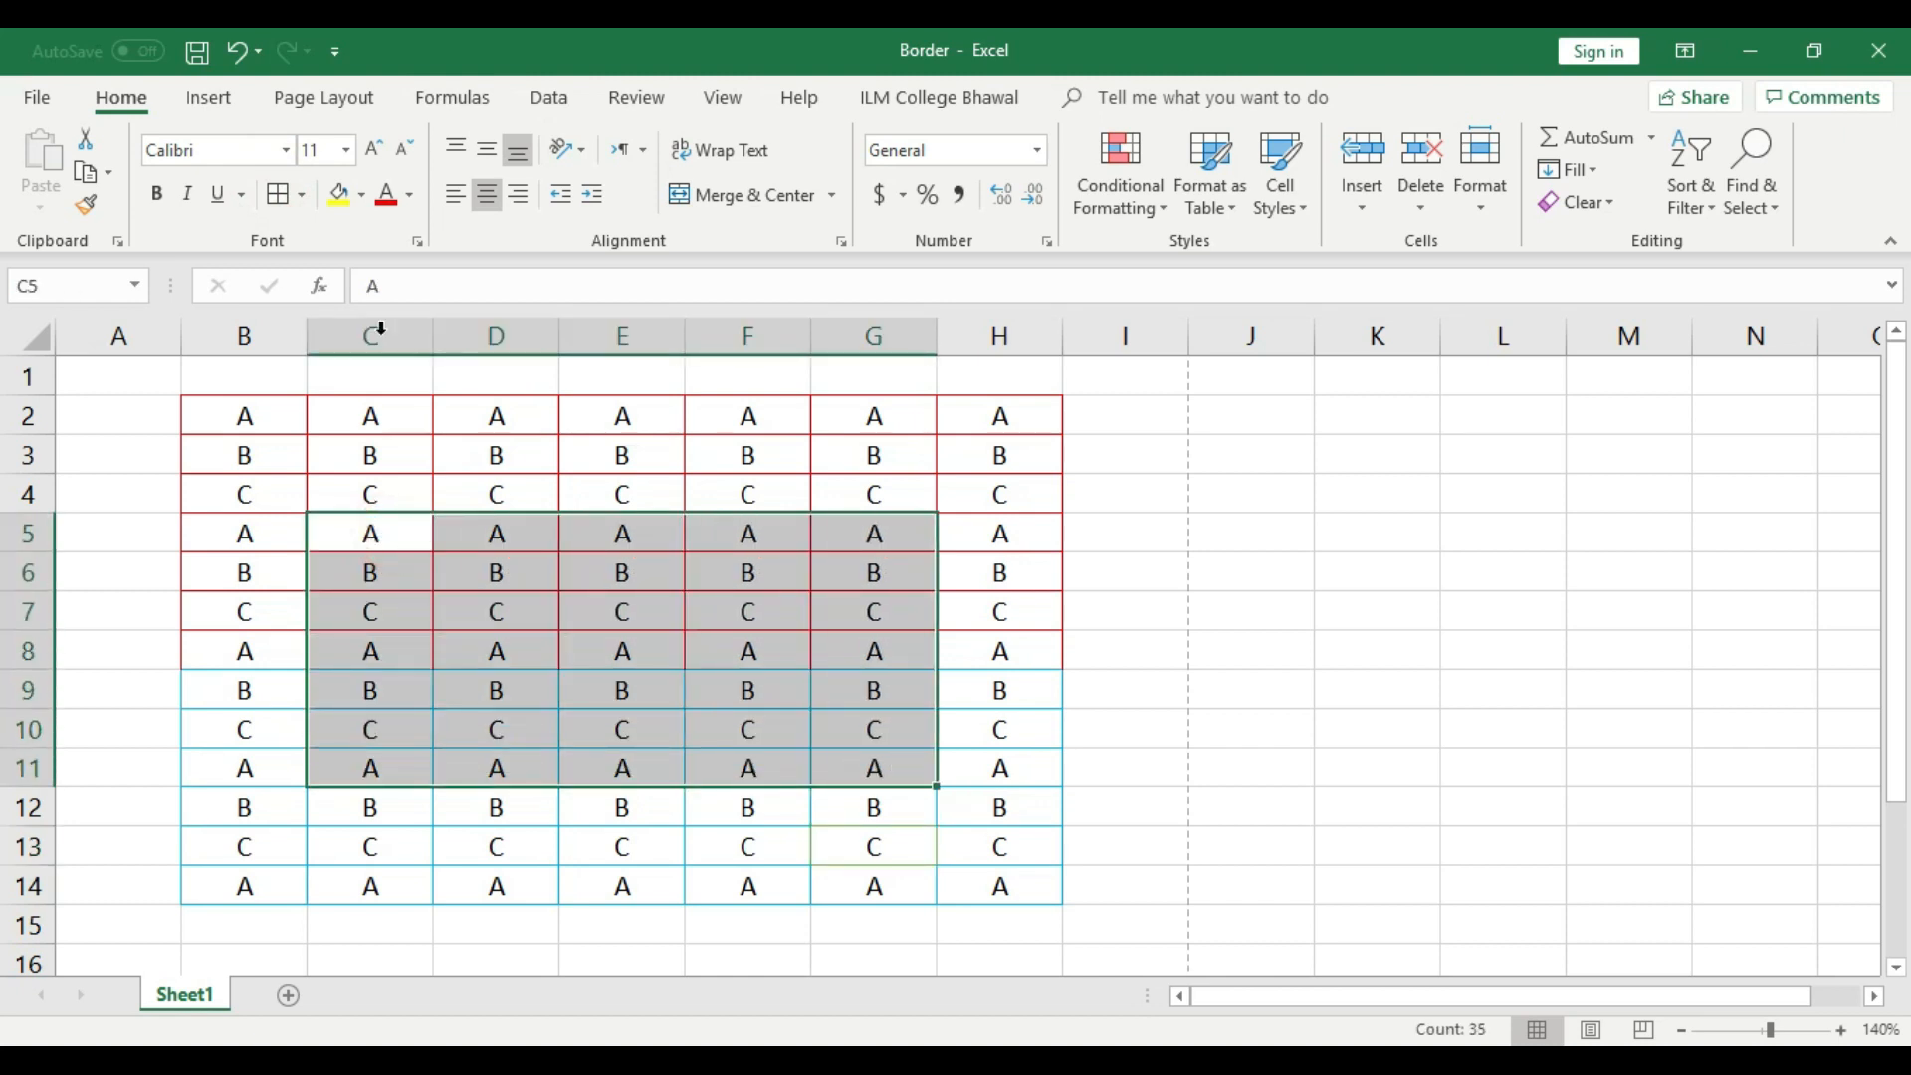
{"action": "left_click", "coordinate": [273, 199]}
{"action": "left_click", "coordinate": [737, 762]}
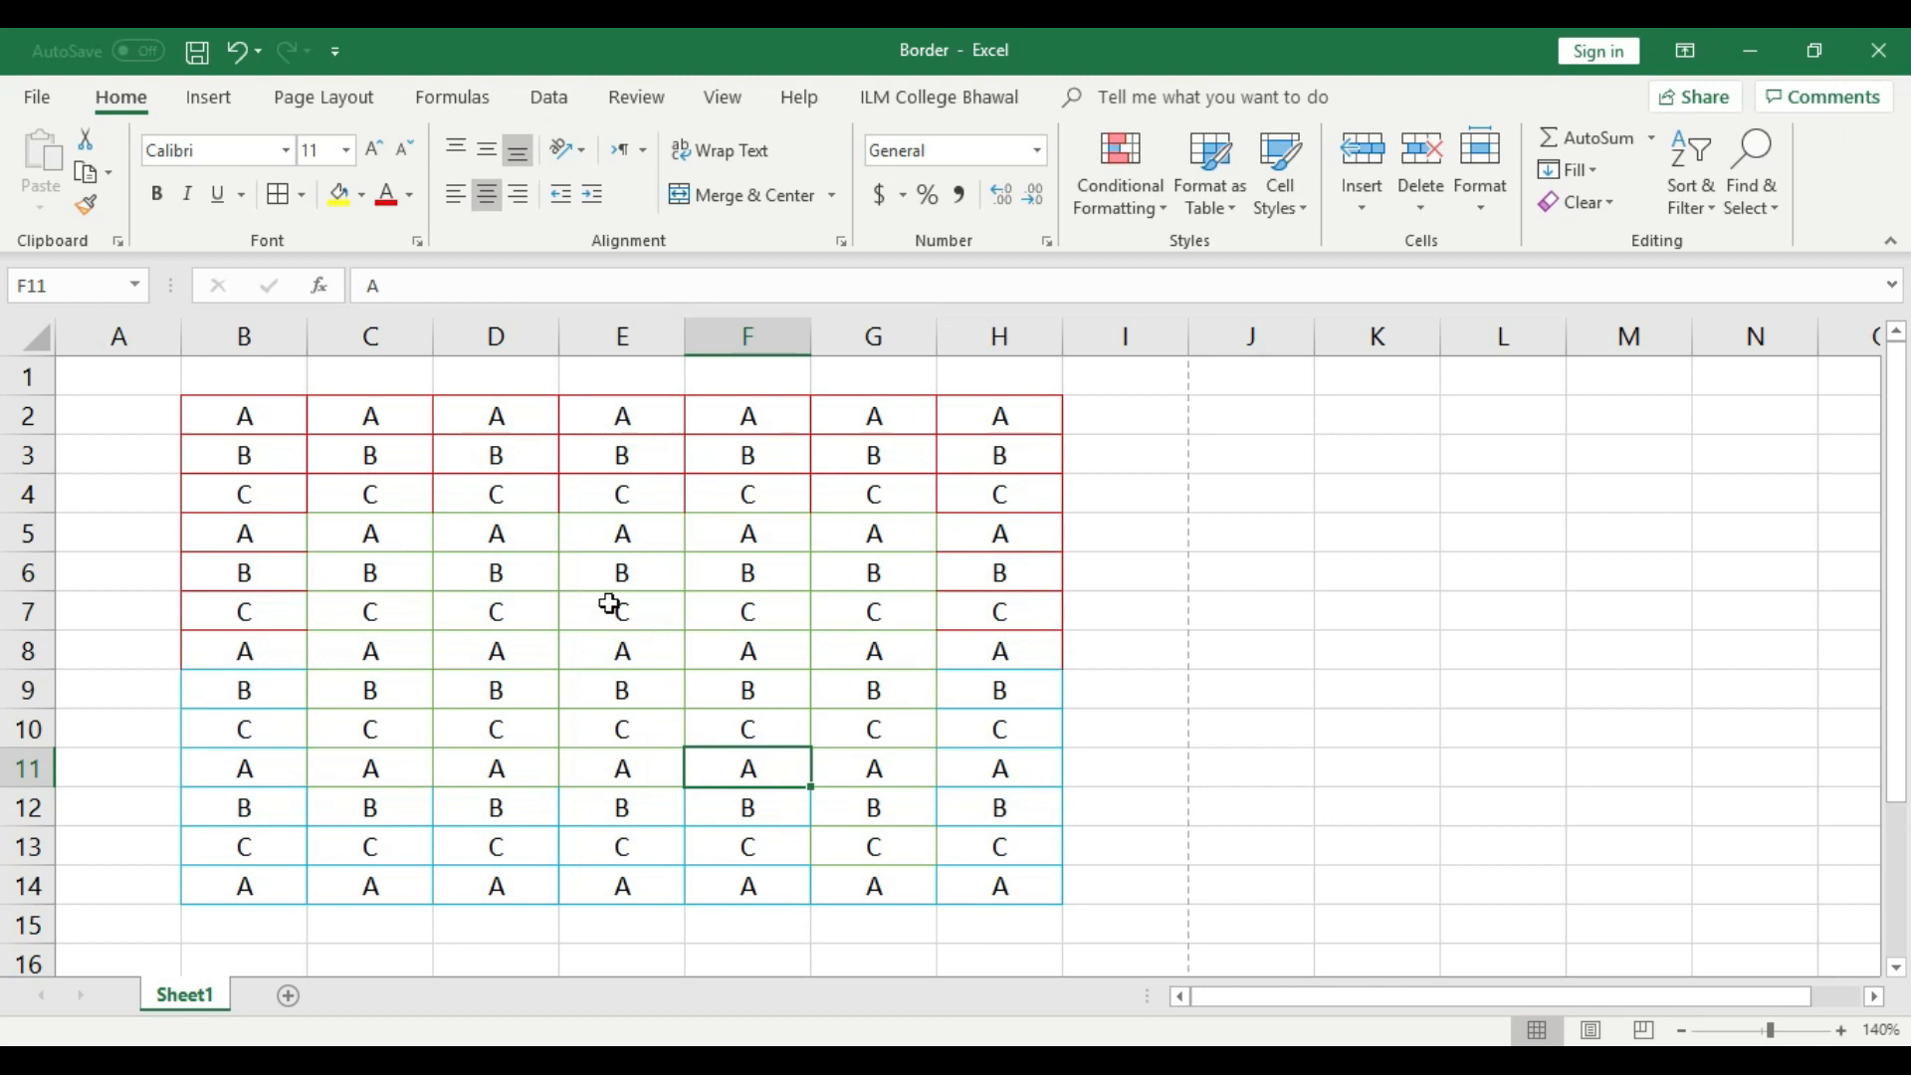
{"action": "key", "text": "ctrl+p"}
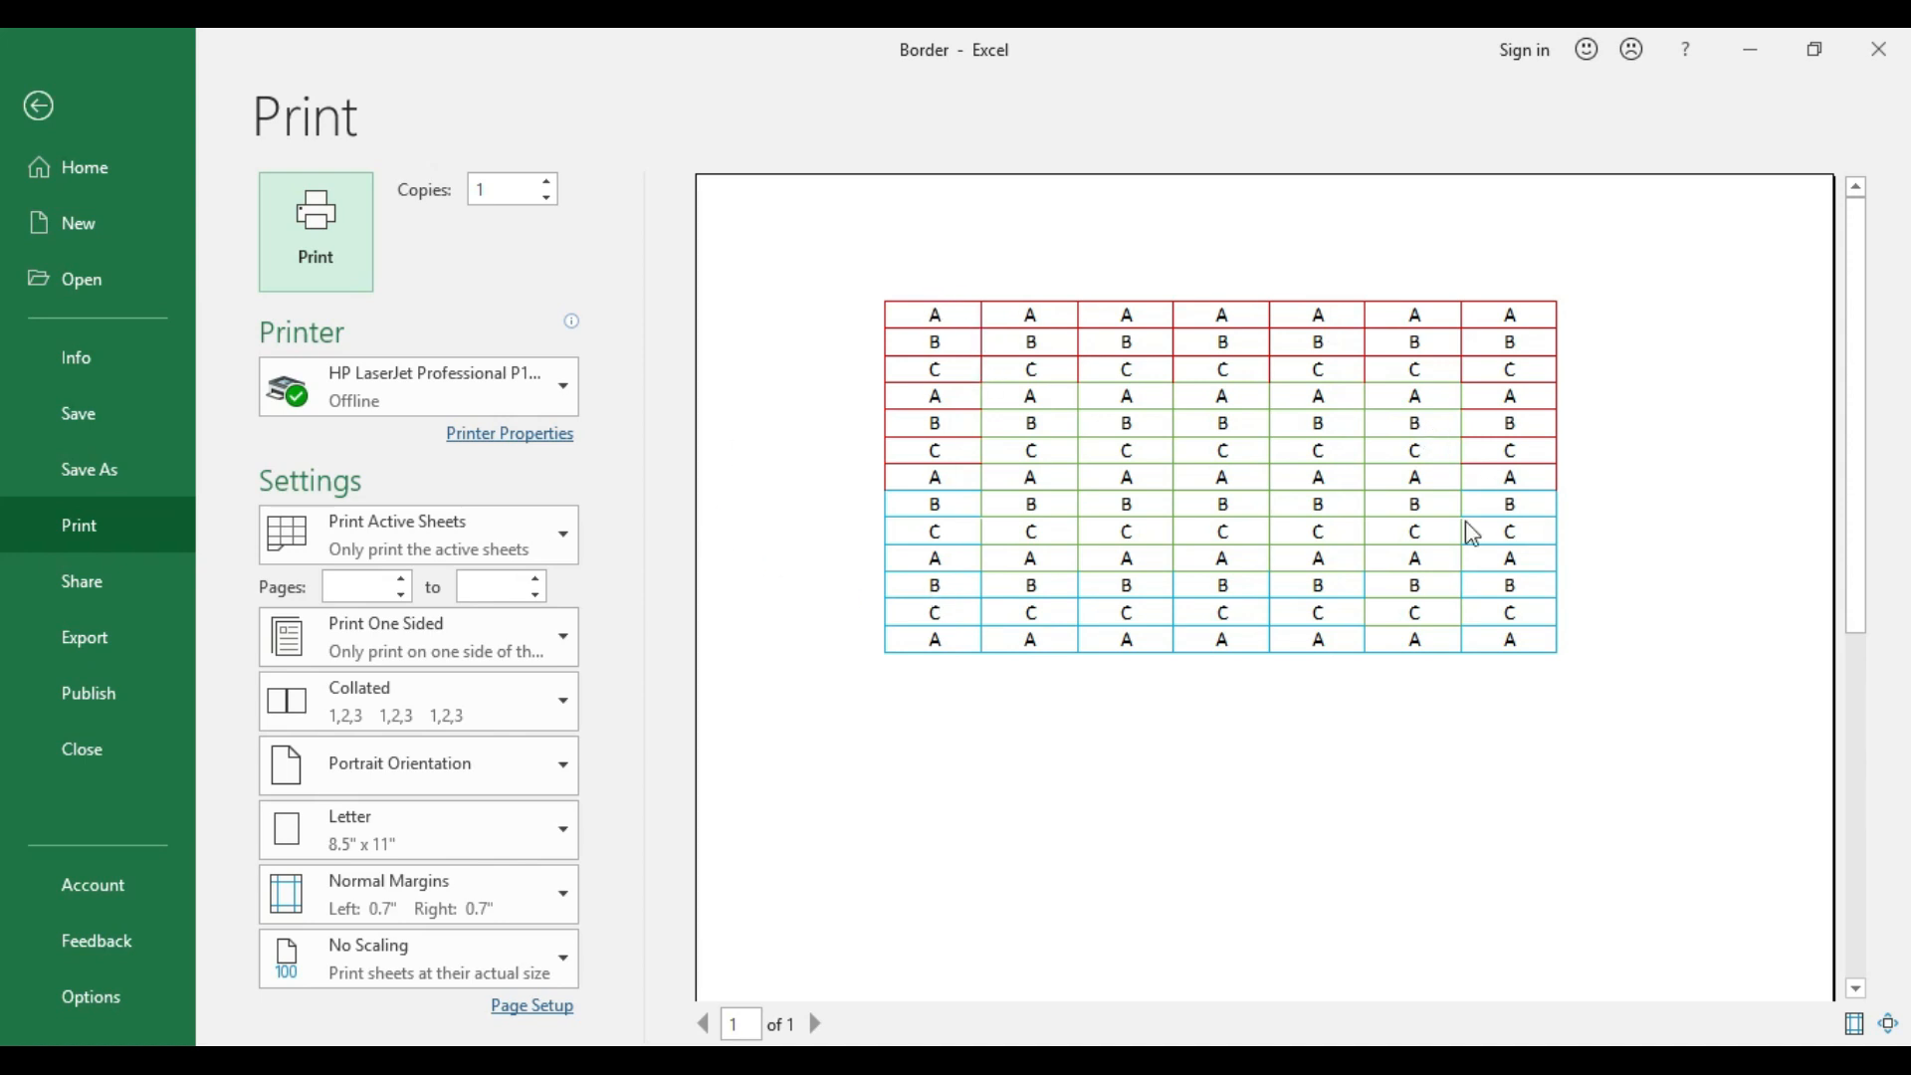
{"action": "left_click", "coordinate": [40, 109]}
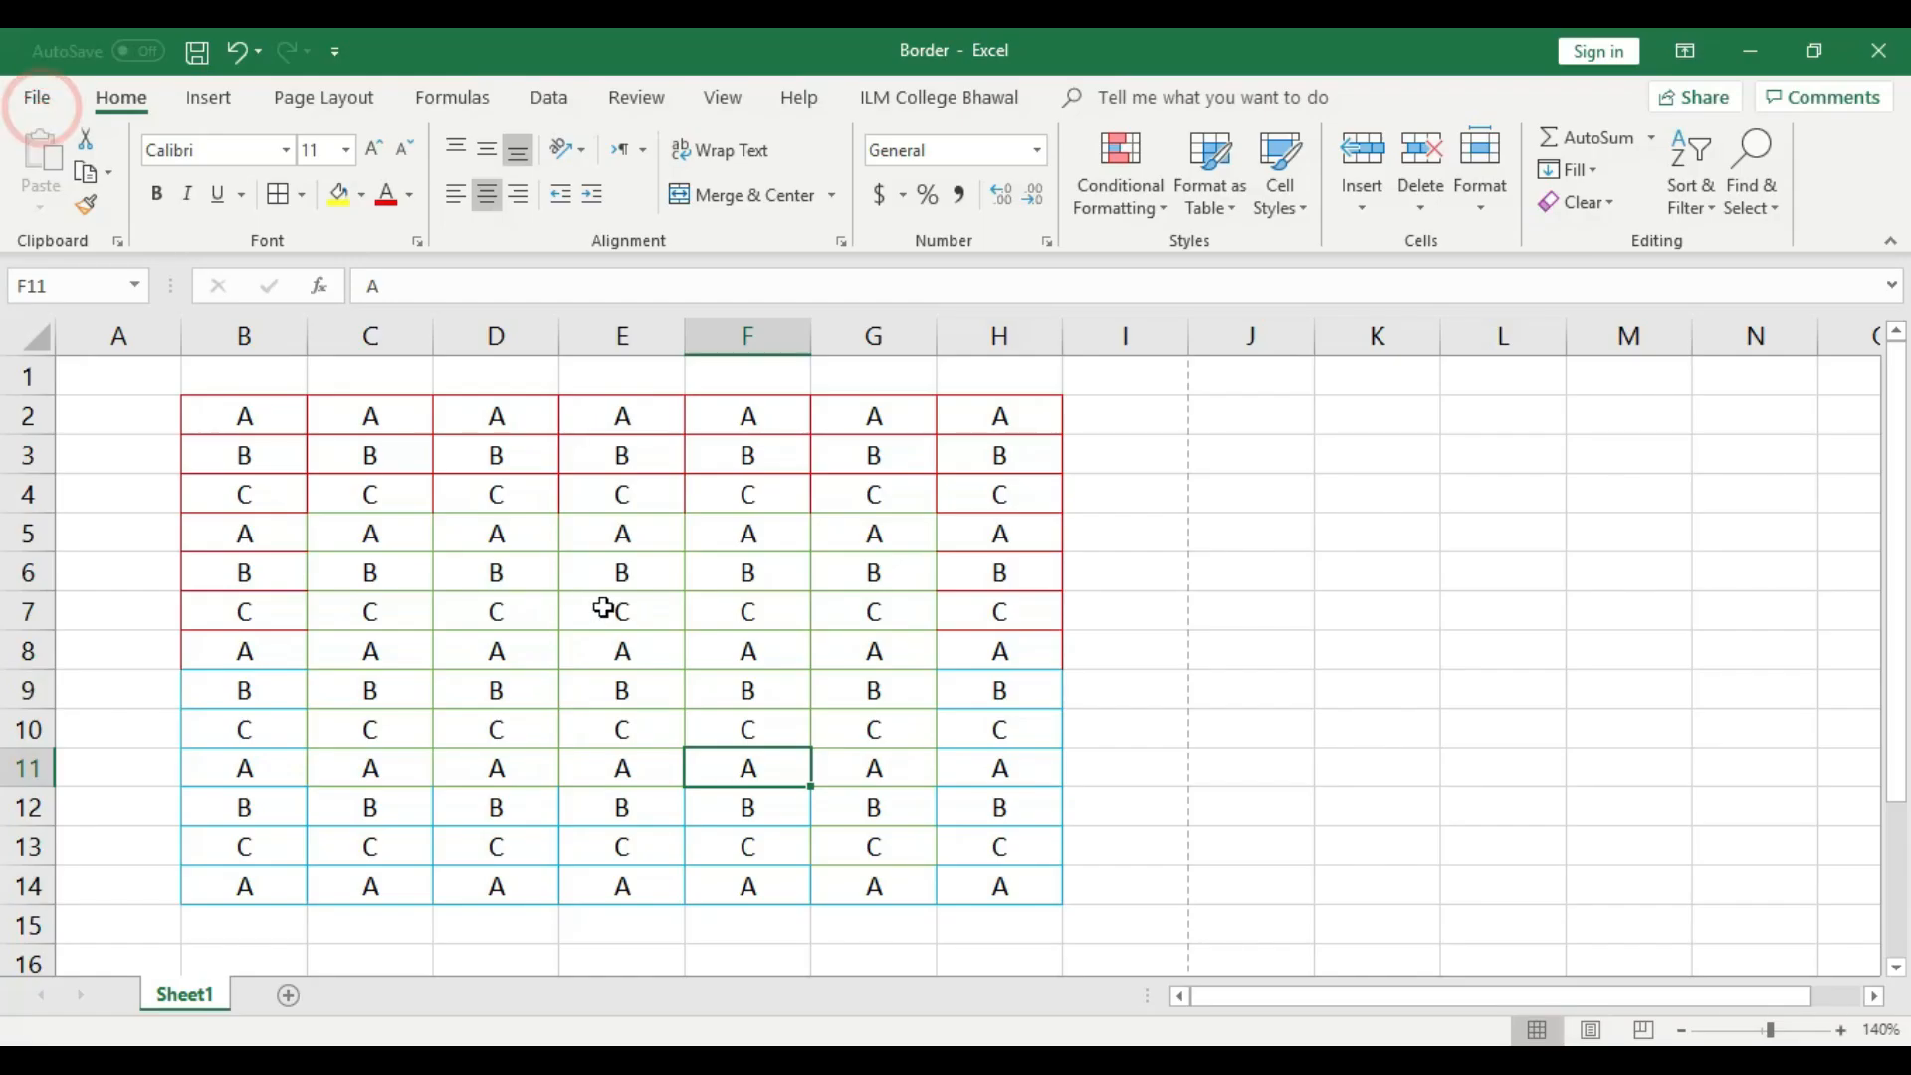
- Remove every border from the letter table in cells B2:H14
{"action": "left_click_drag", "start_coordinate": [1003, 881], "coordinate": [297, 423]}
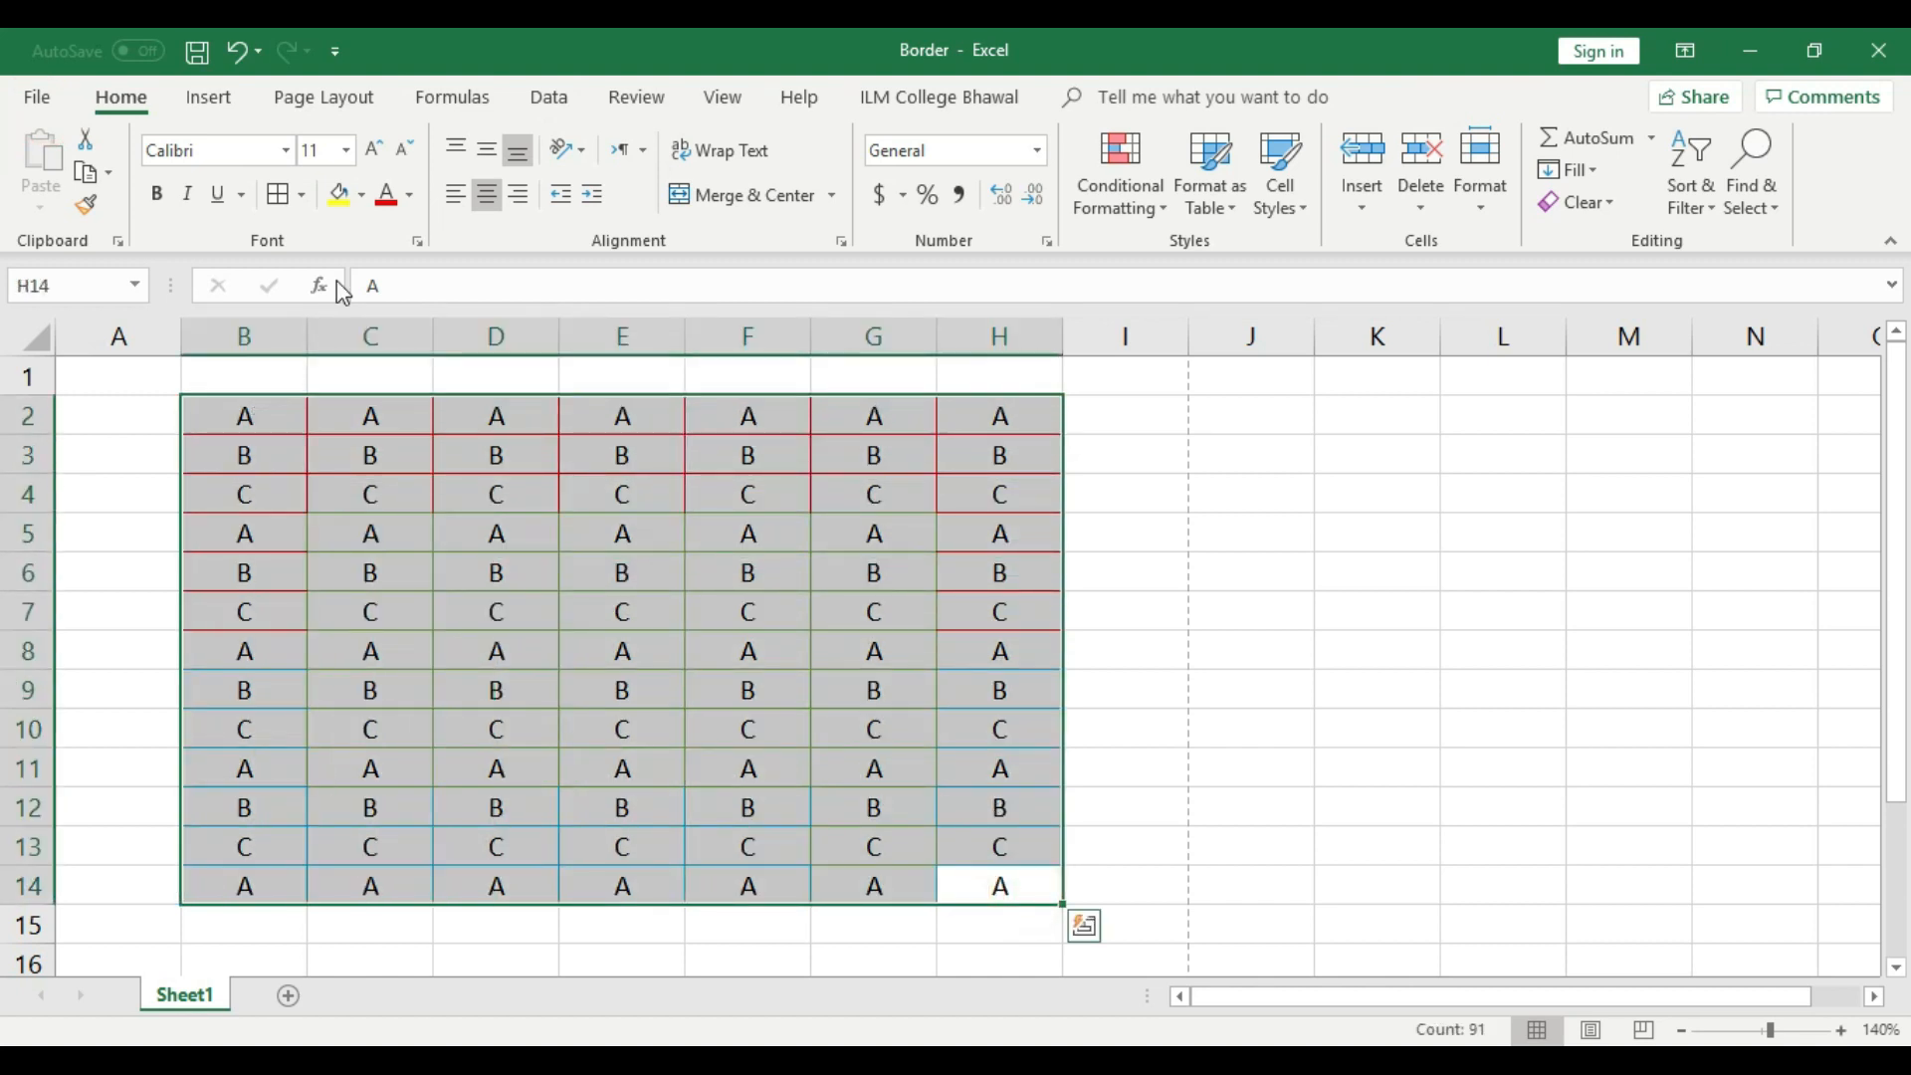
{"action": "left_click", "coordinate": [301, 194]}
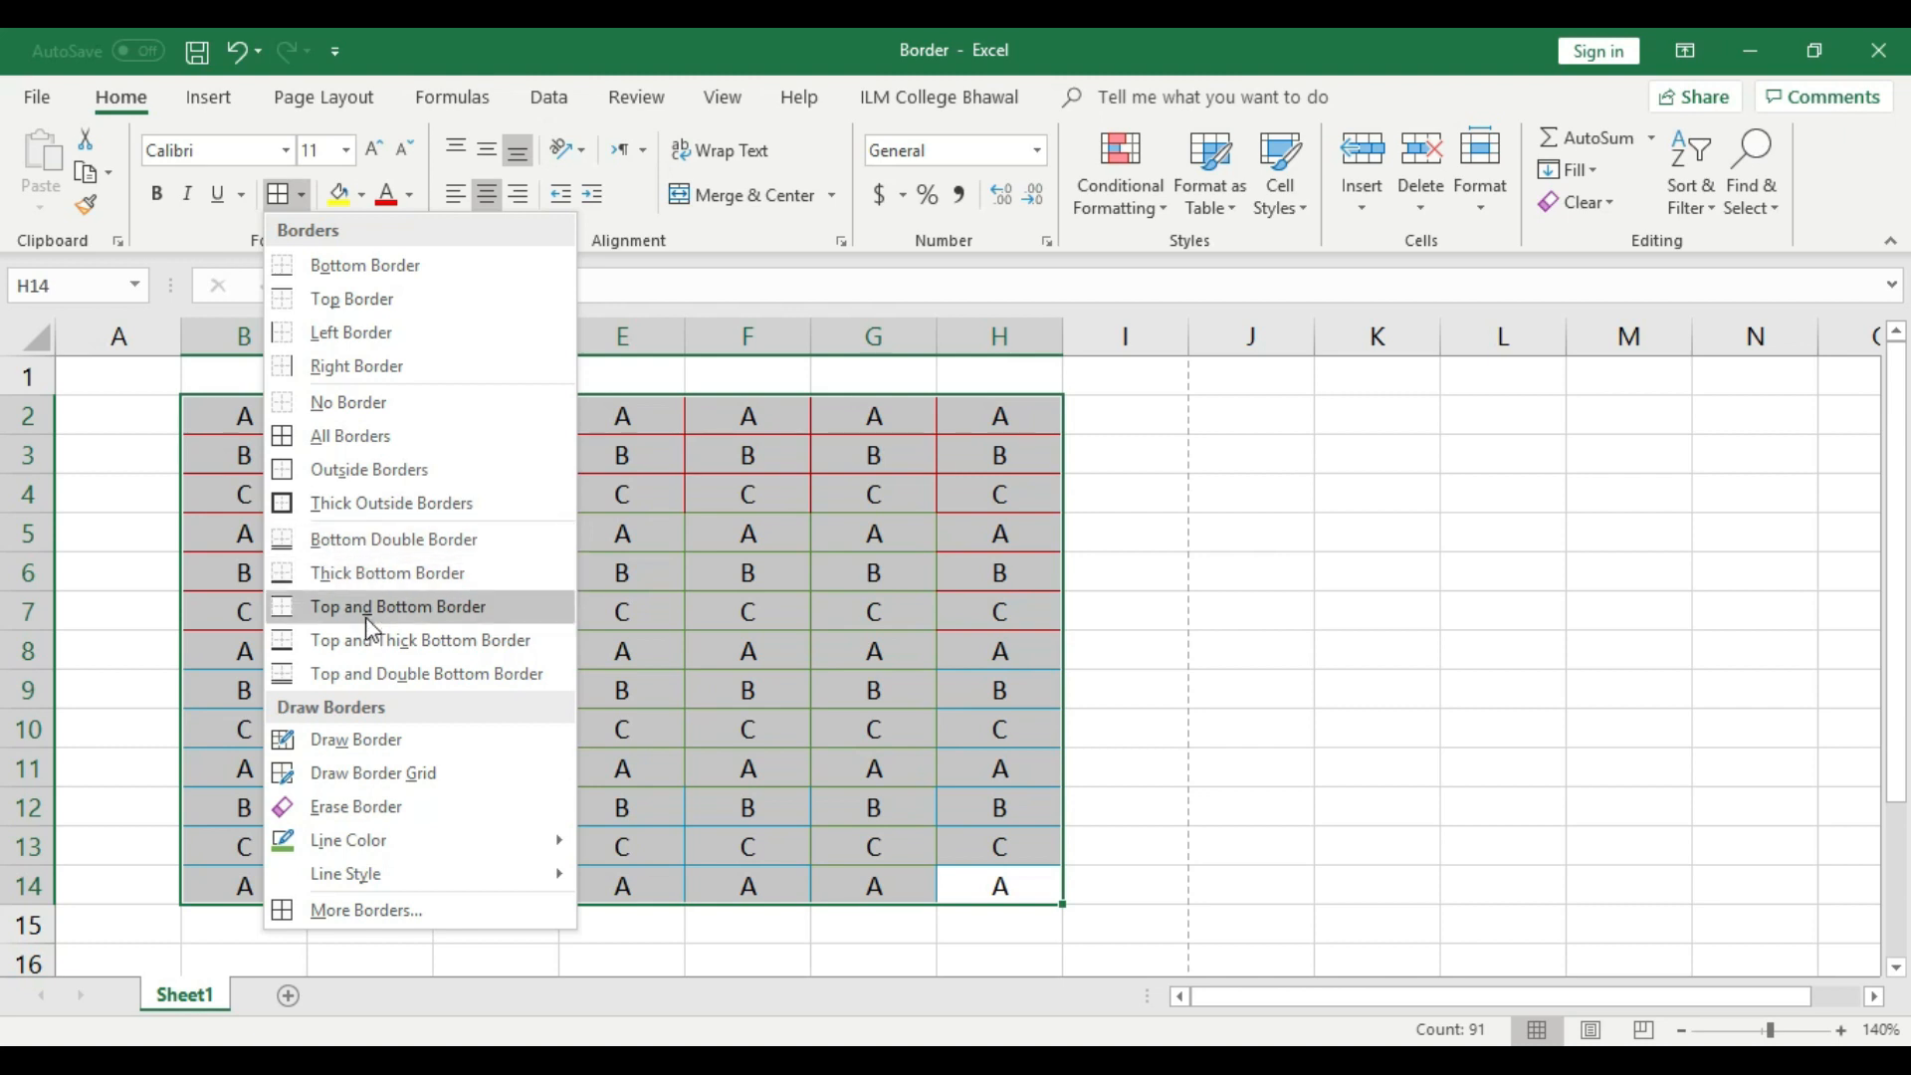
{"action": "left_click", "coordinate": [370, 403]}
{"action": "left_click", "coordinate": [518, 535]}
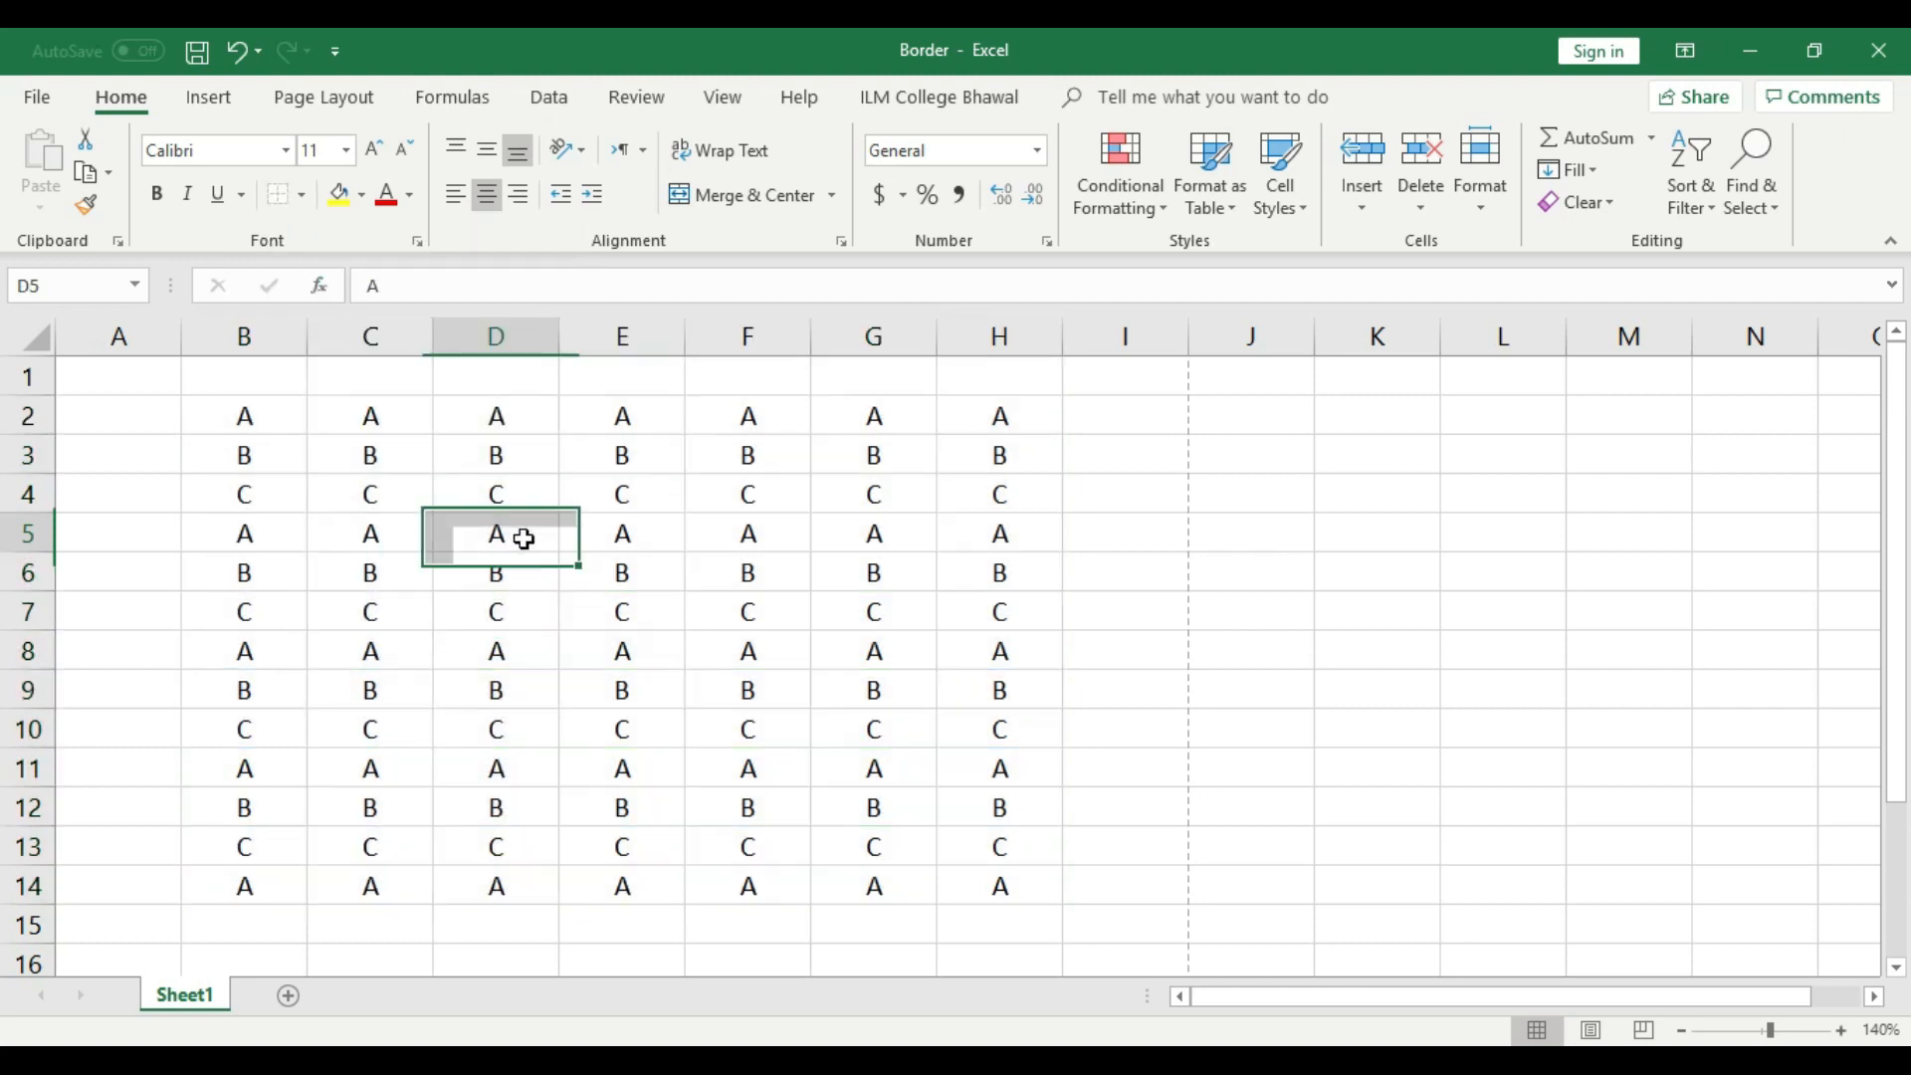
- View the available border line styles, and apply All Borders to cells B2:H14 in the current green line color
{"action": "left_click", "coordinate": [301, 194]}
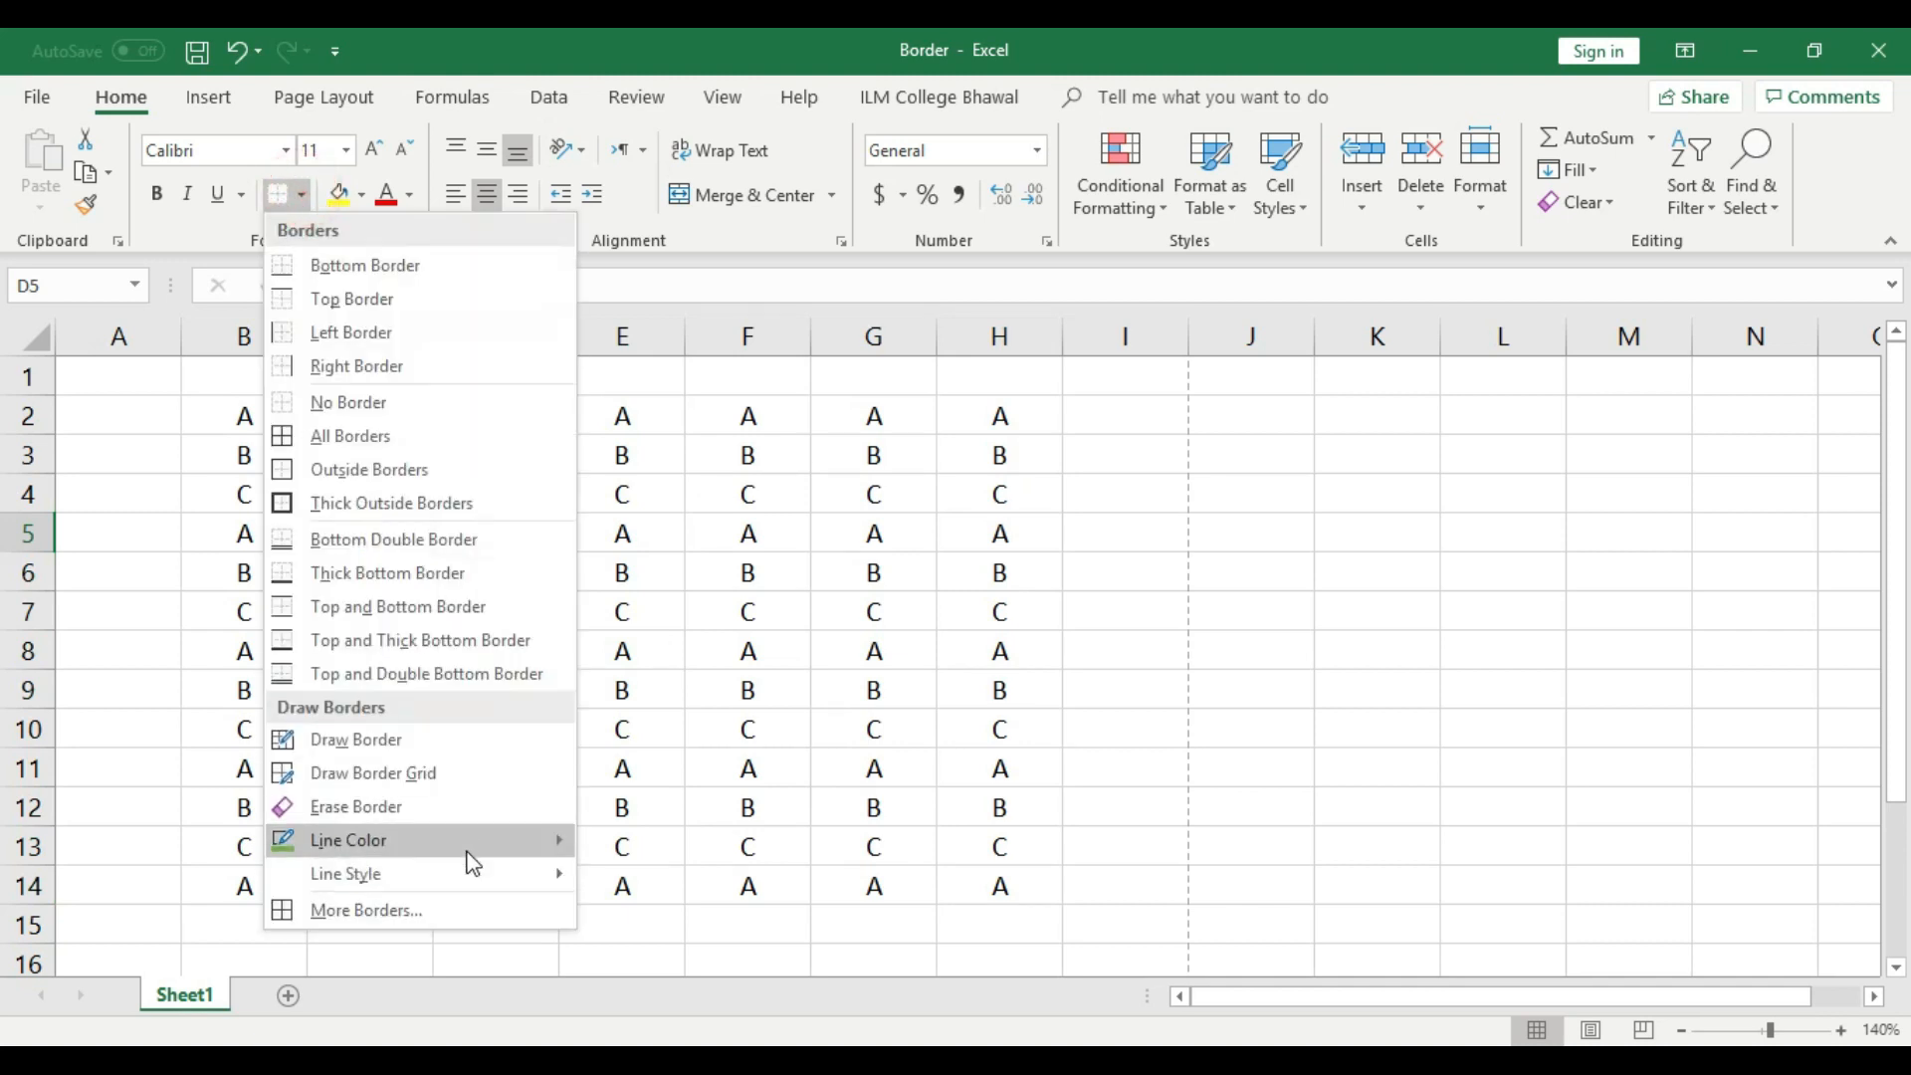
{"action": "mouse_move", "coordinate": [477, 887]}
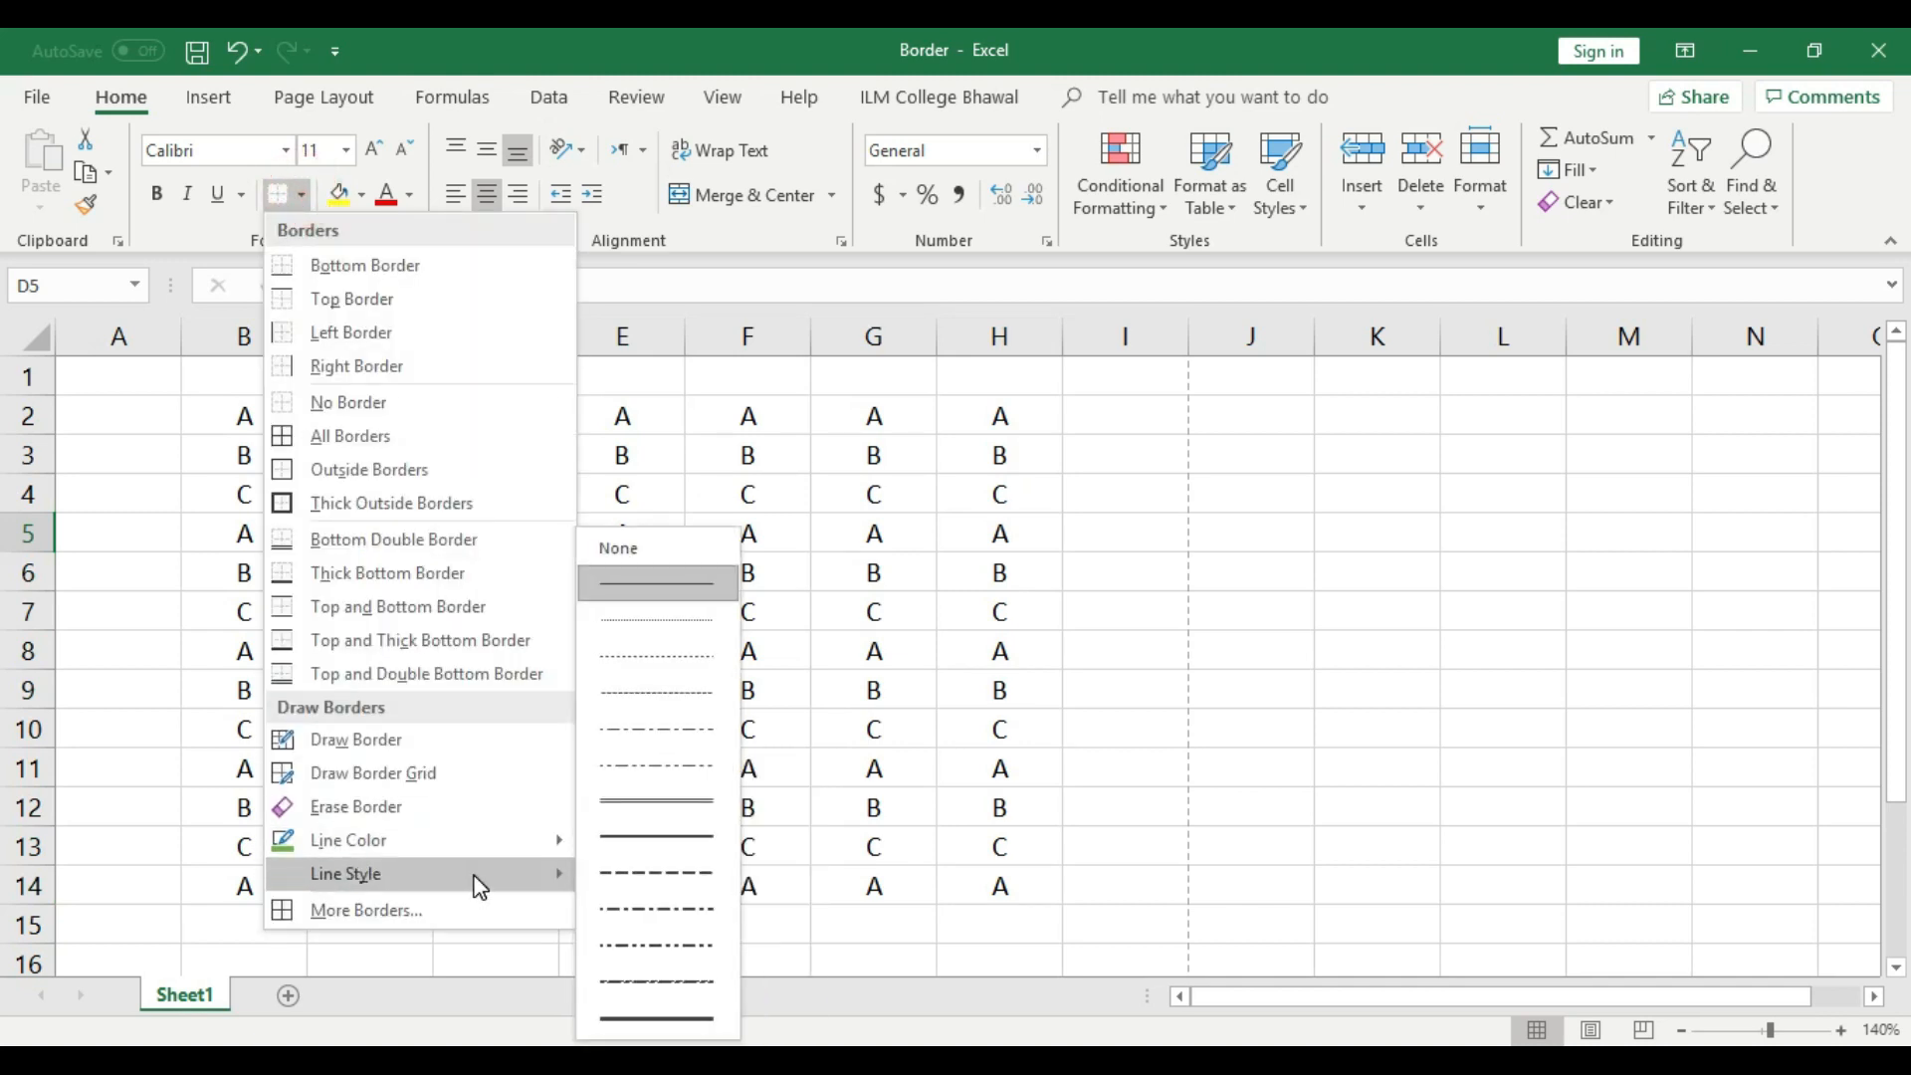
{"action": "left_click", "coordinate": [904, 764]}
{"action": "left_click_drag", "start_coordinate": [1019, 894], "coordinate": [270, 412]}
{"action": "left_click", "coordinate": [300, 194]}
{"action": "left_click", "coordinate": [341, 435]}
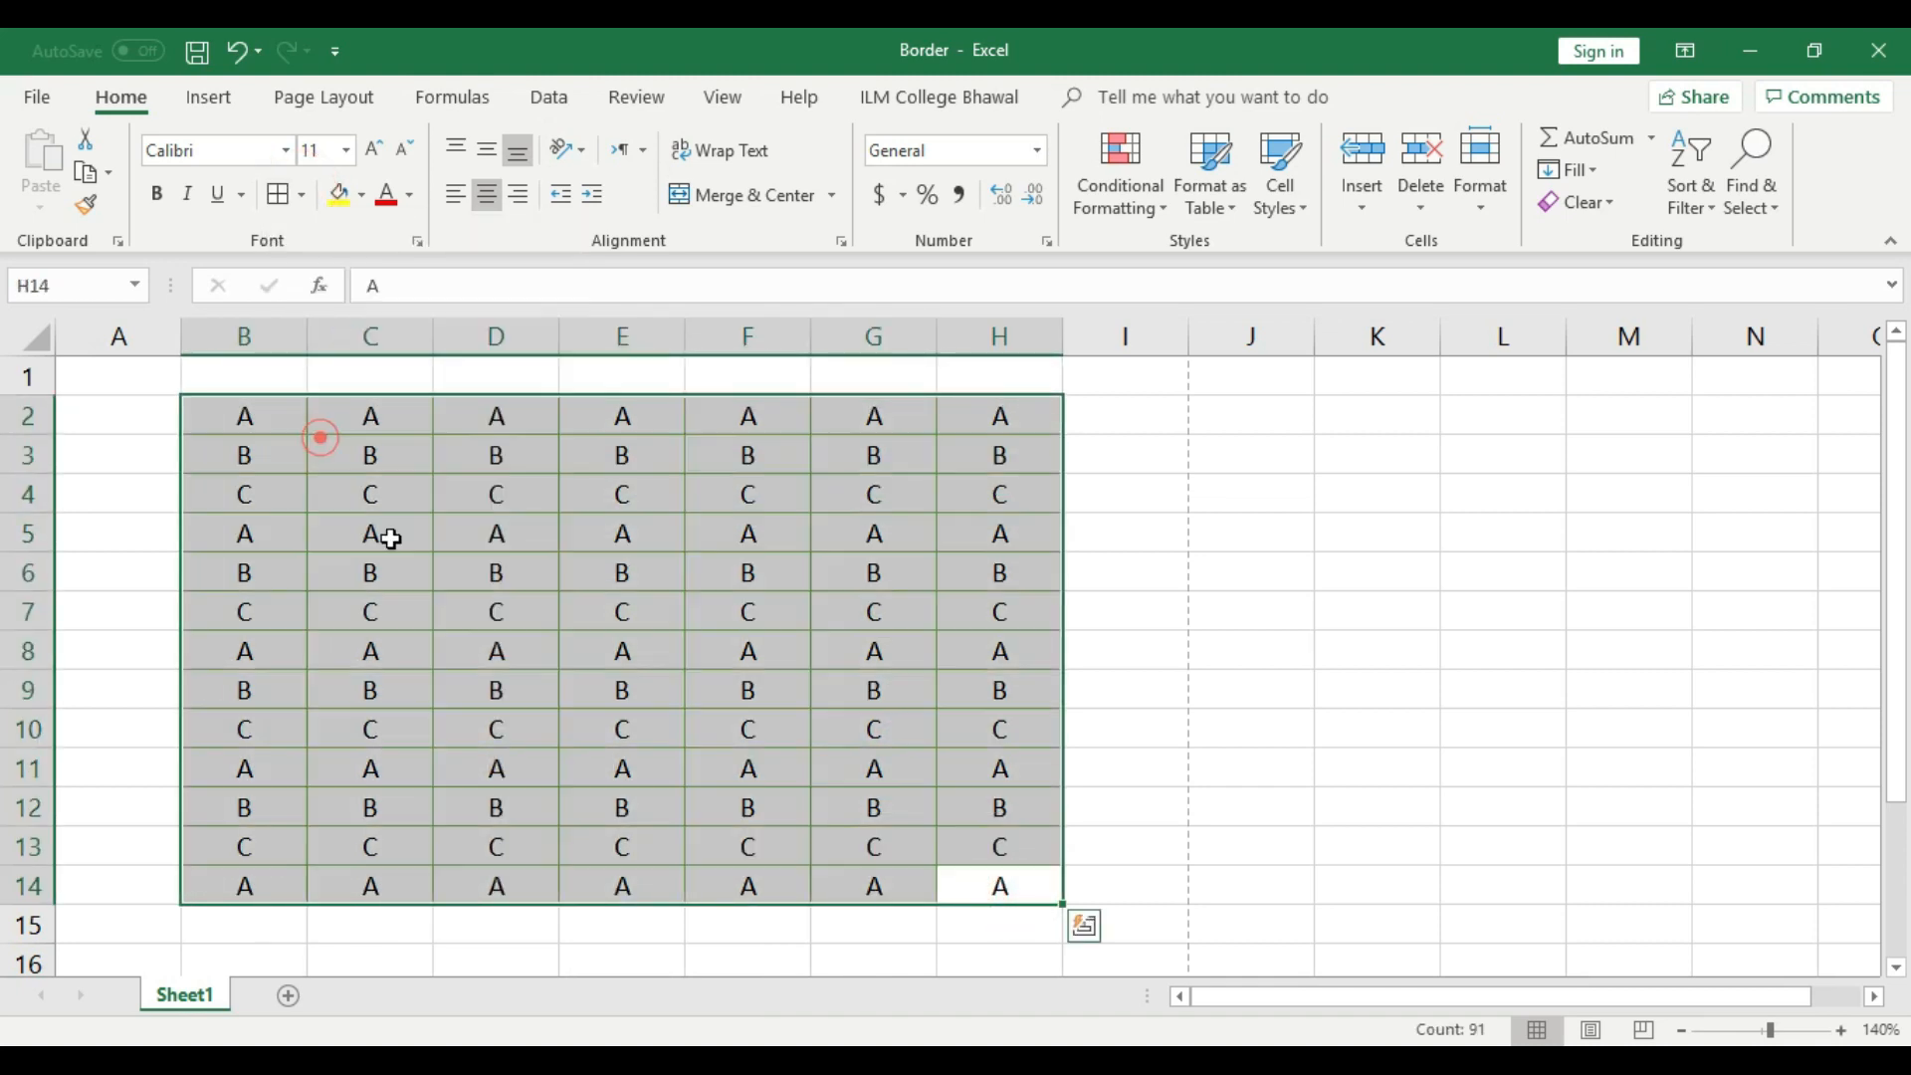
{"action": "left_click", "coordinate": [518, 610]}
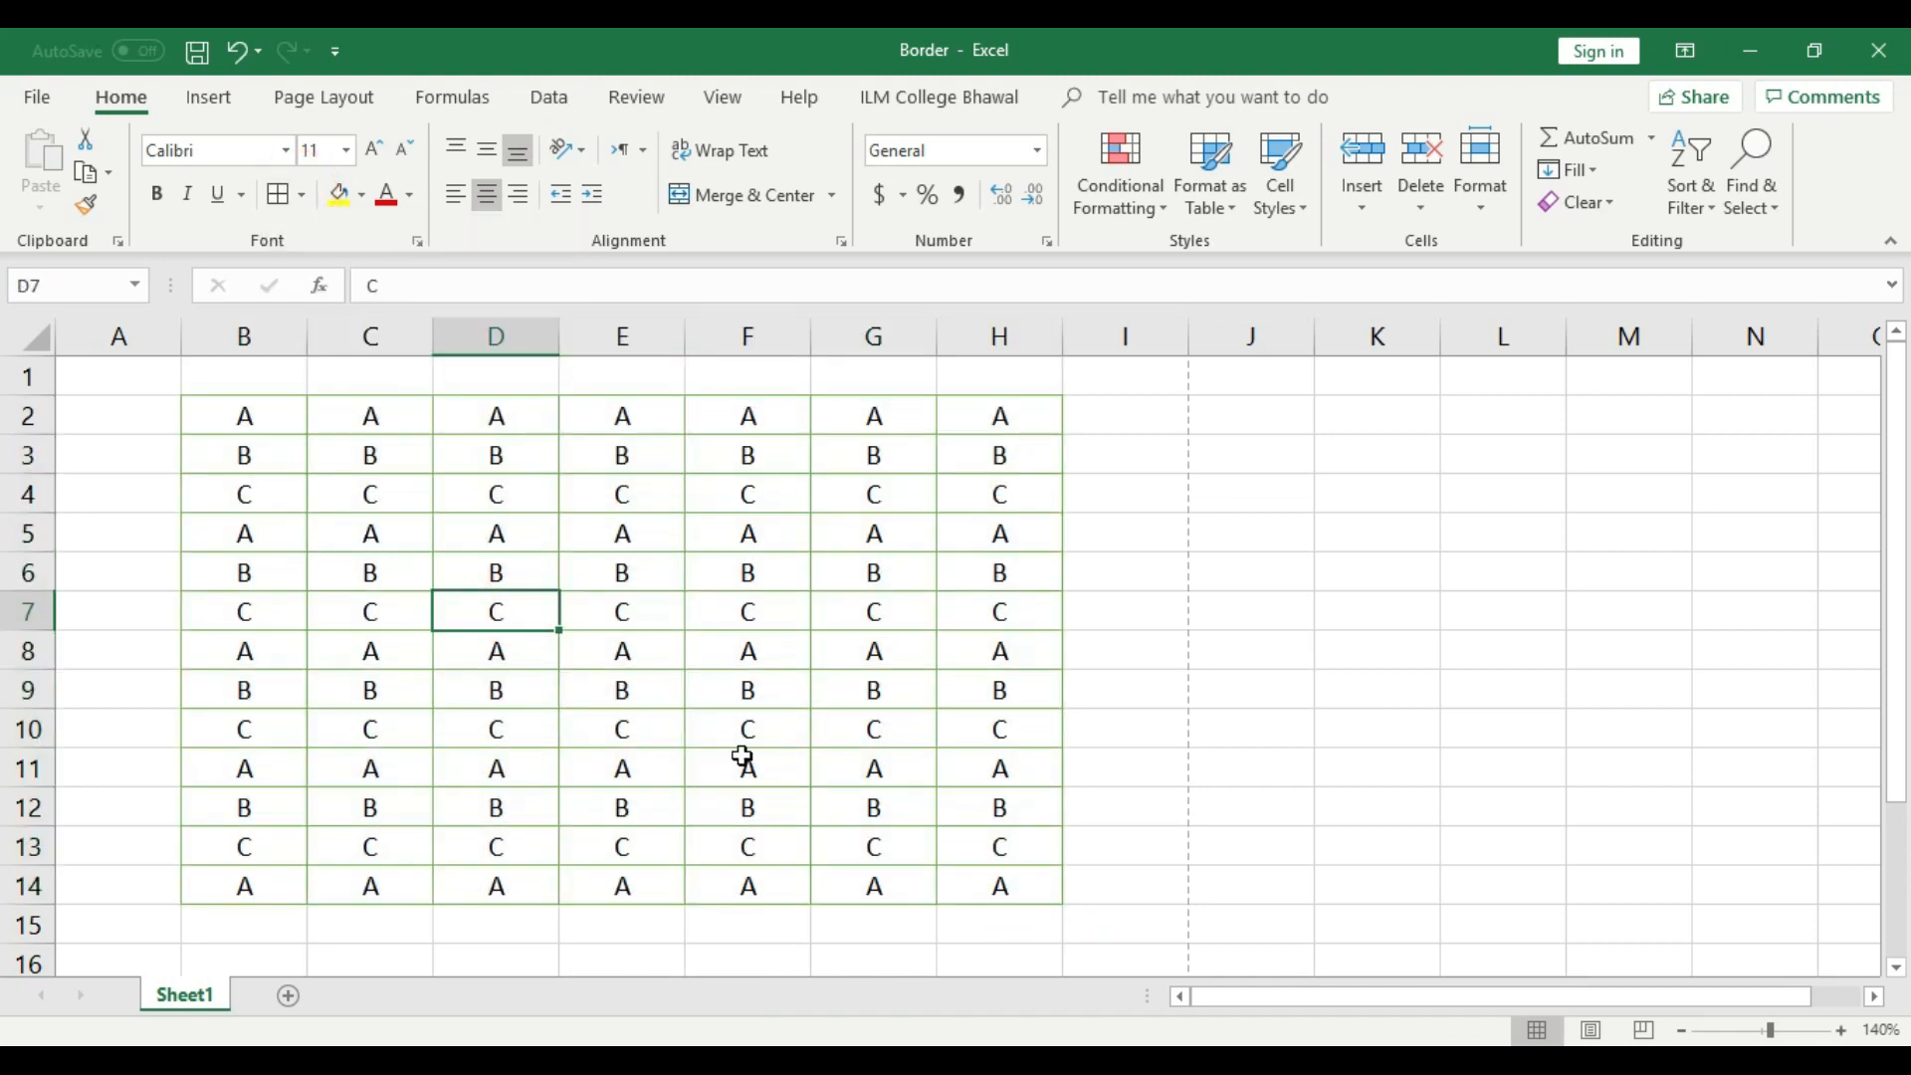
- Apply All Borders in theme black to cells B2:H14, and check them in the print preview before returning to the sheet
{"action": "left_click", "coordinate": [300, 194]}
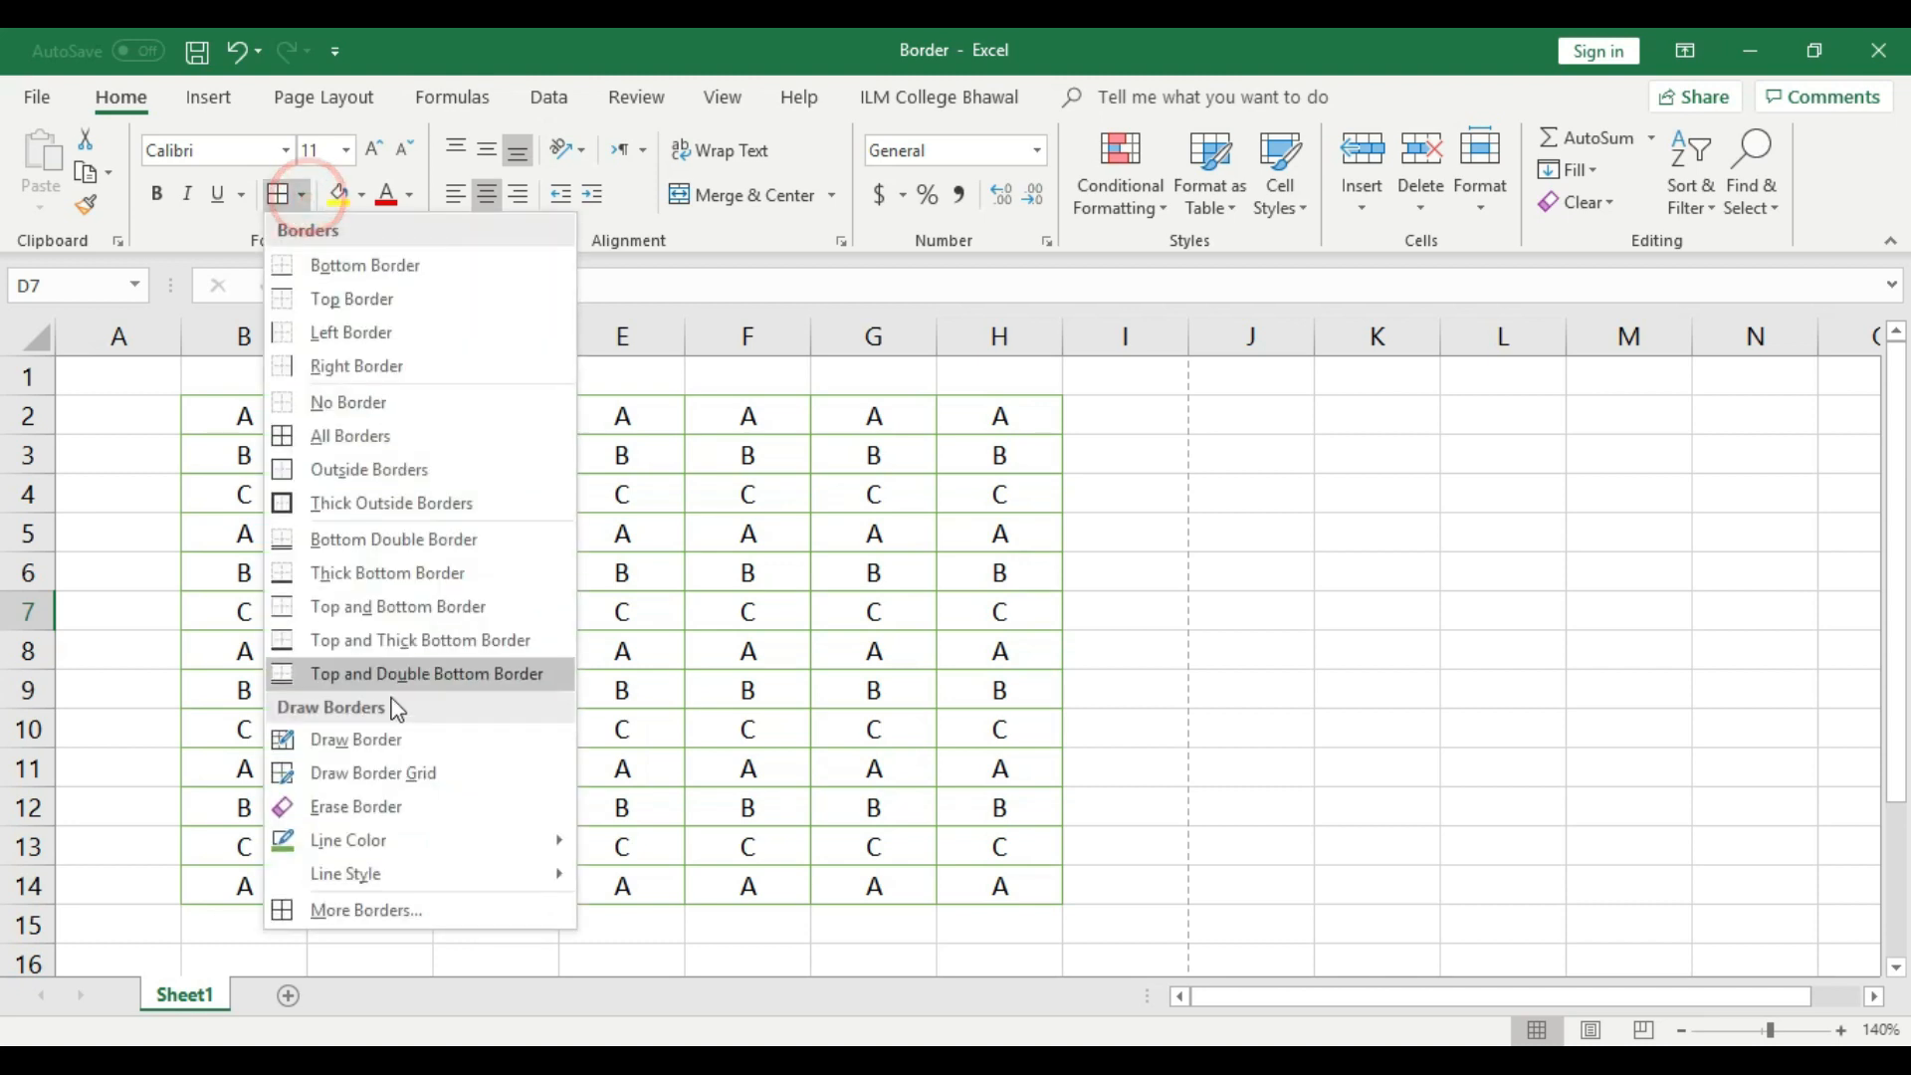
{"action": "mouse_move", "coordinate": [435, 856]}
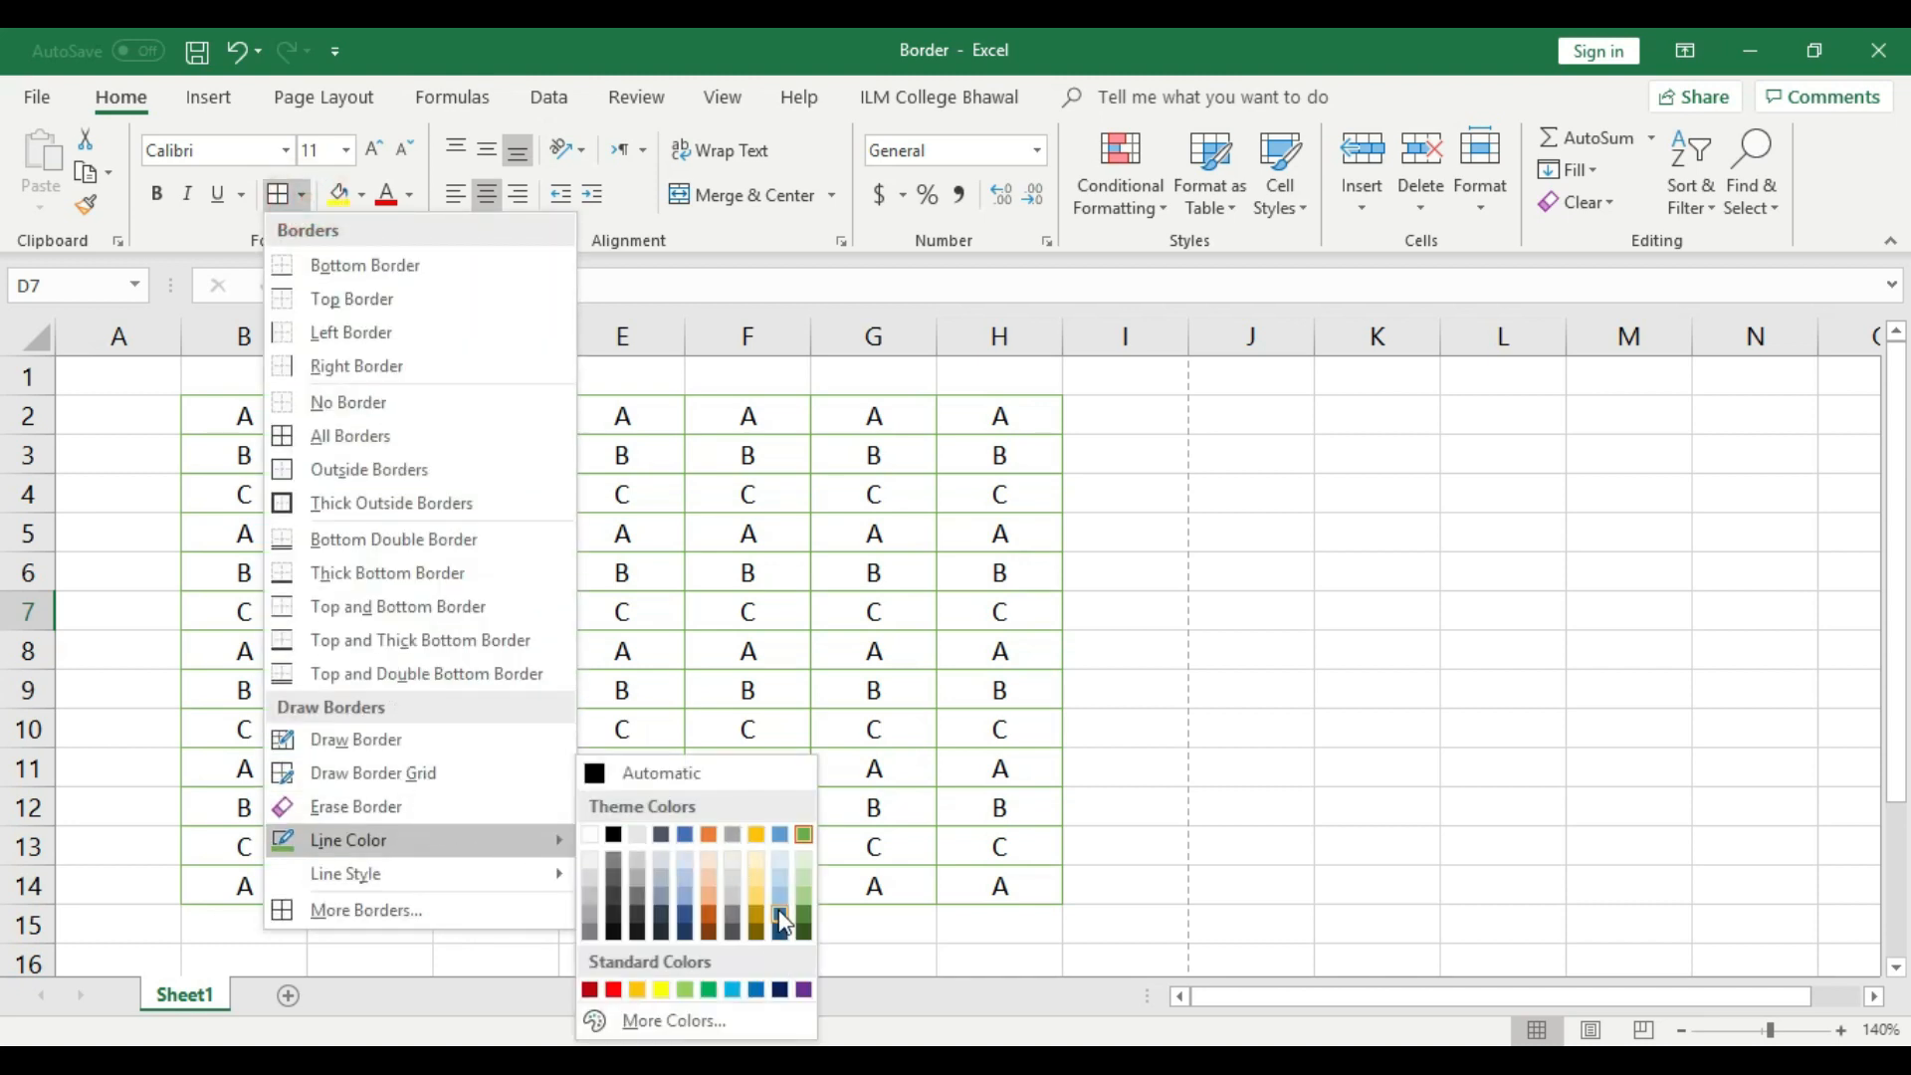
{"action": "left_click", "coordinate": [618, 838]}
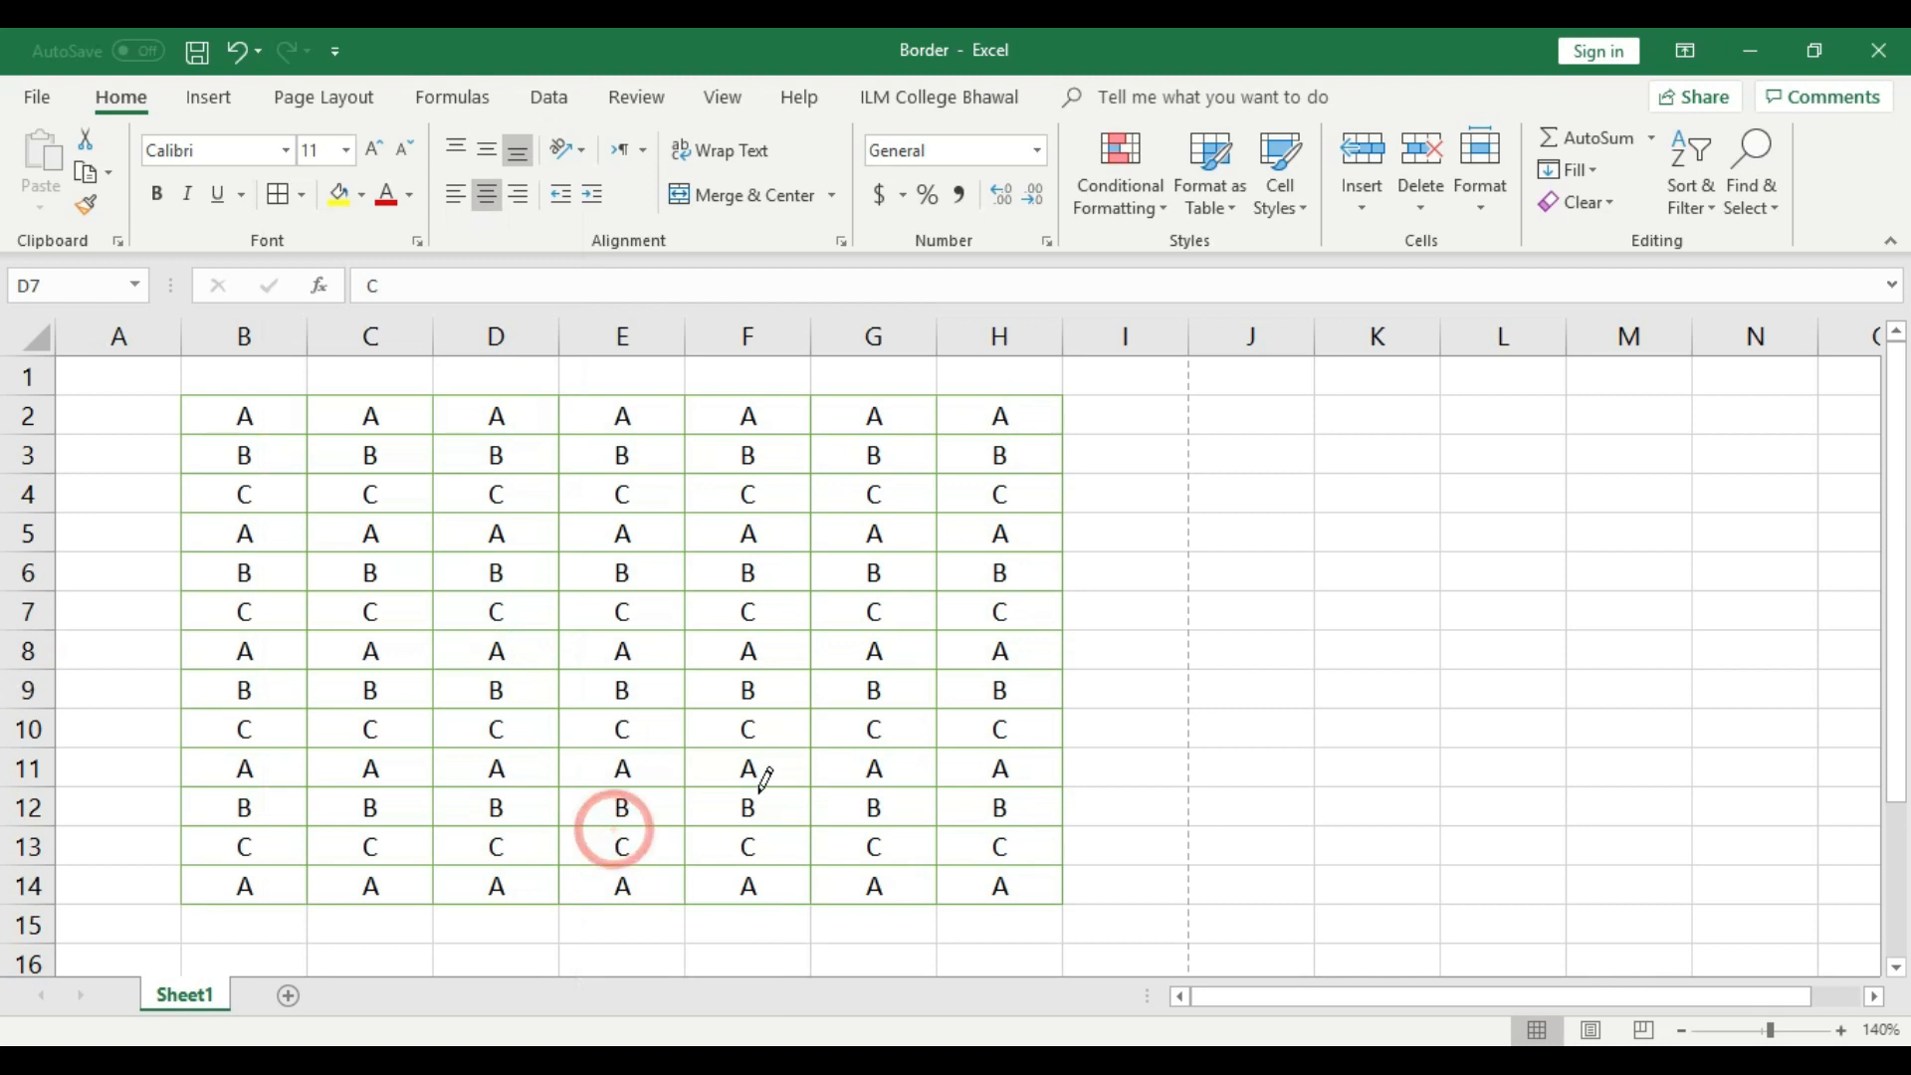
{"action": "left_click_drag", "start_coordinate": [224, 405], "coordinate": [981, 896]}
{"action": "left_click", "coordinate": [280, 194]}
{"action": "left_click", "coordinate": [677, 732]}
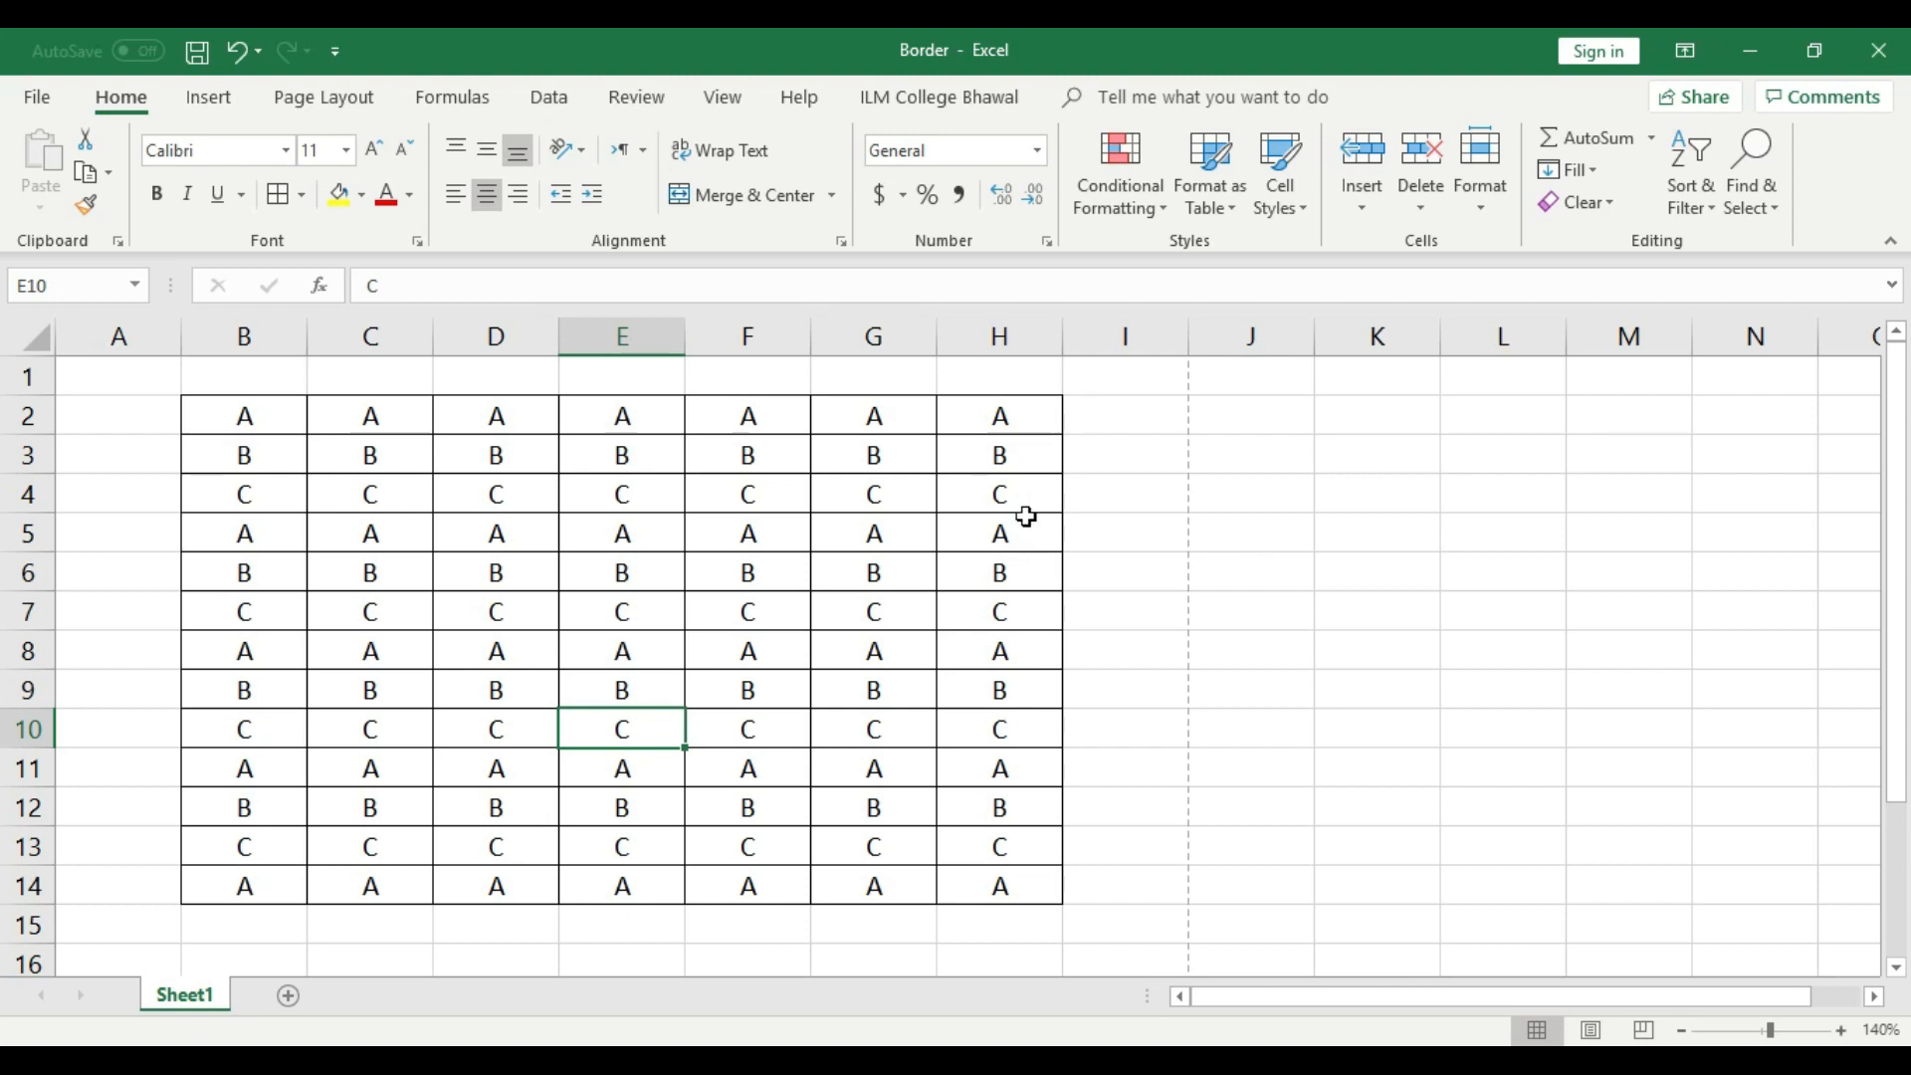
{"action": "key", "text": "ctrl+p"}
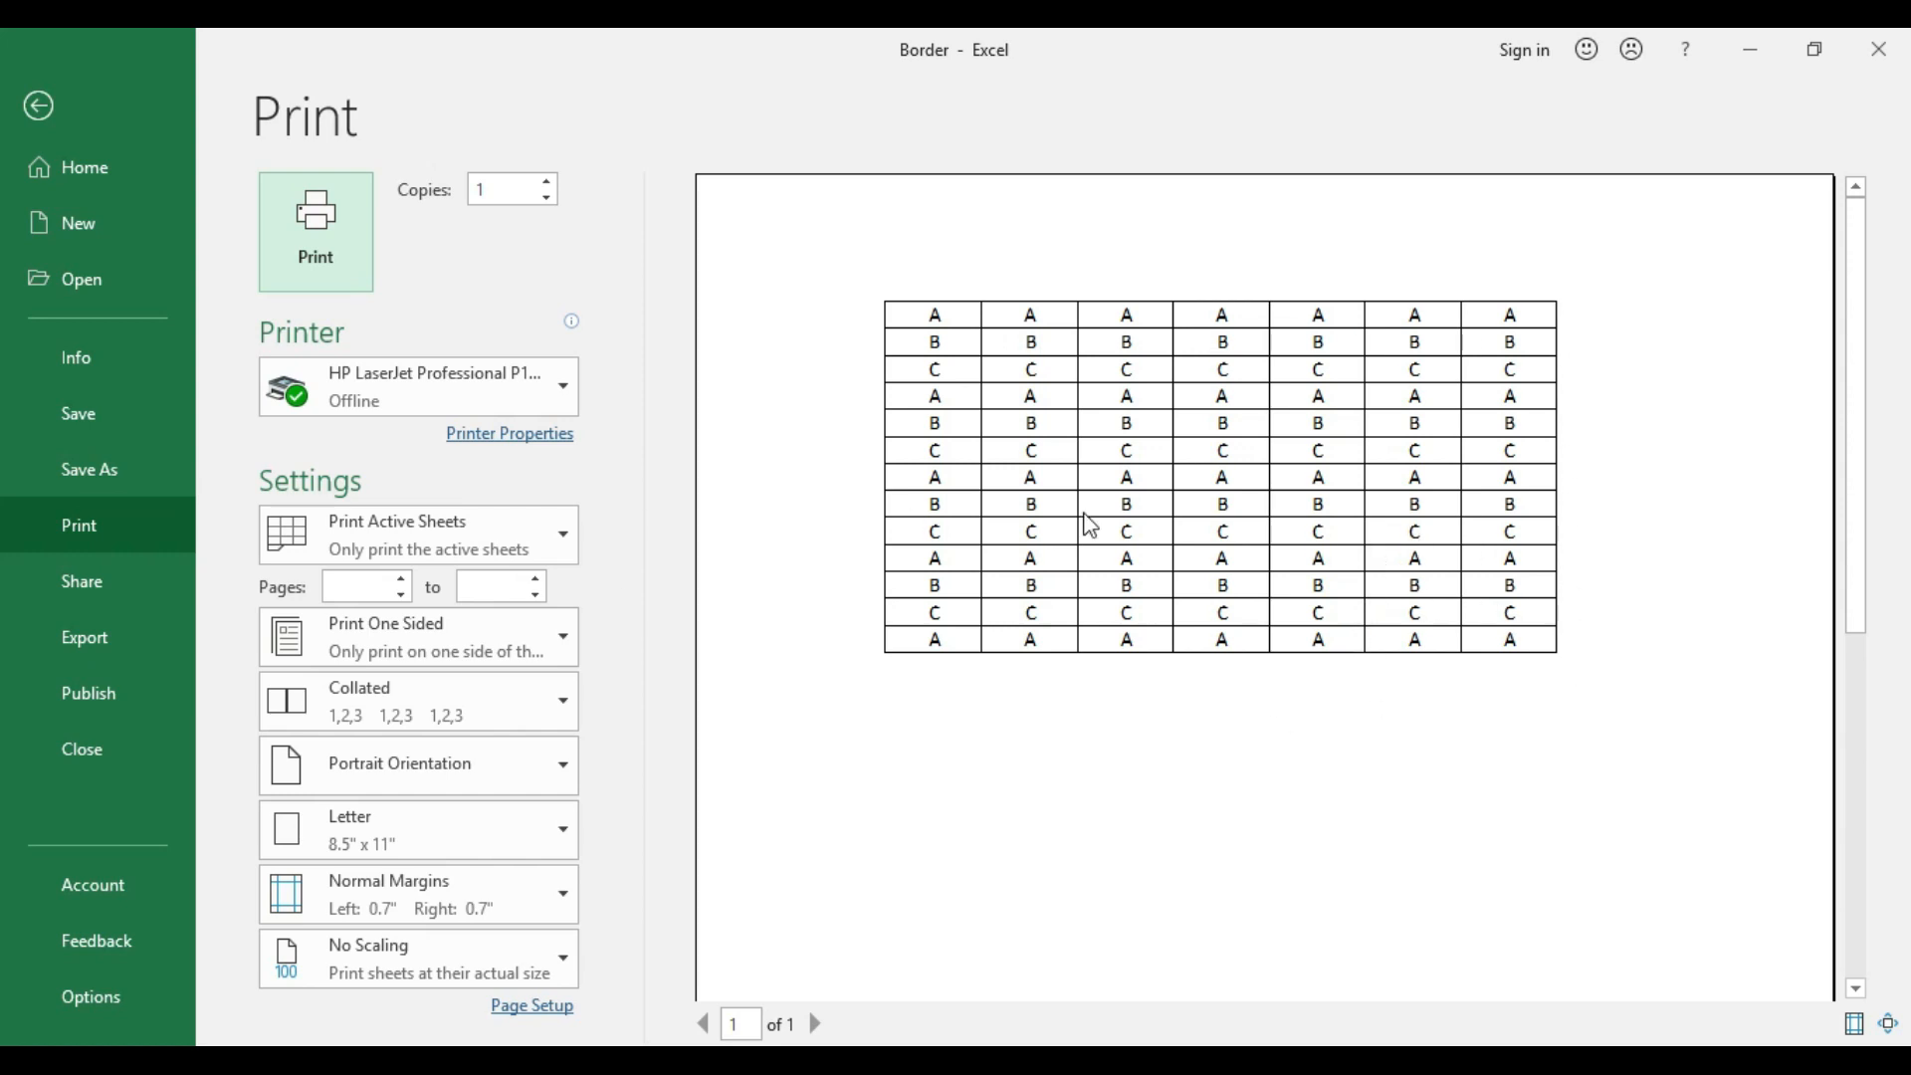
{"action": "left_click", "coordinate": [40, 108]}
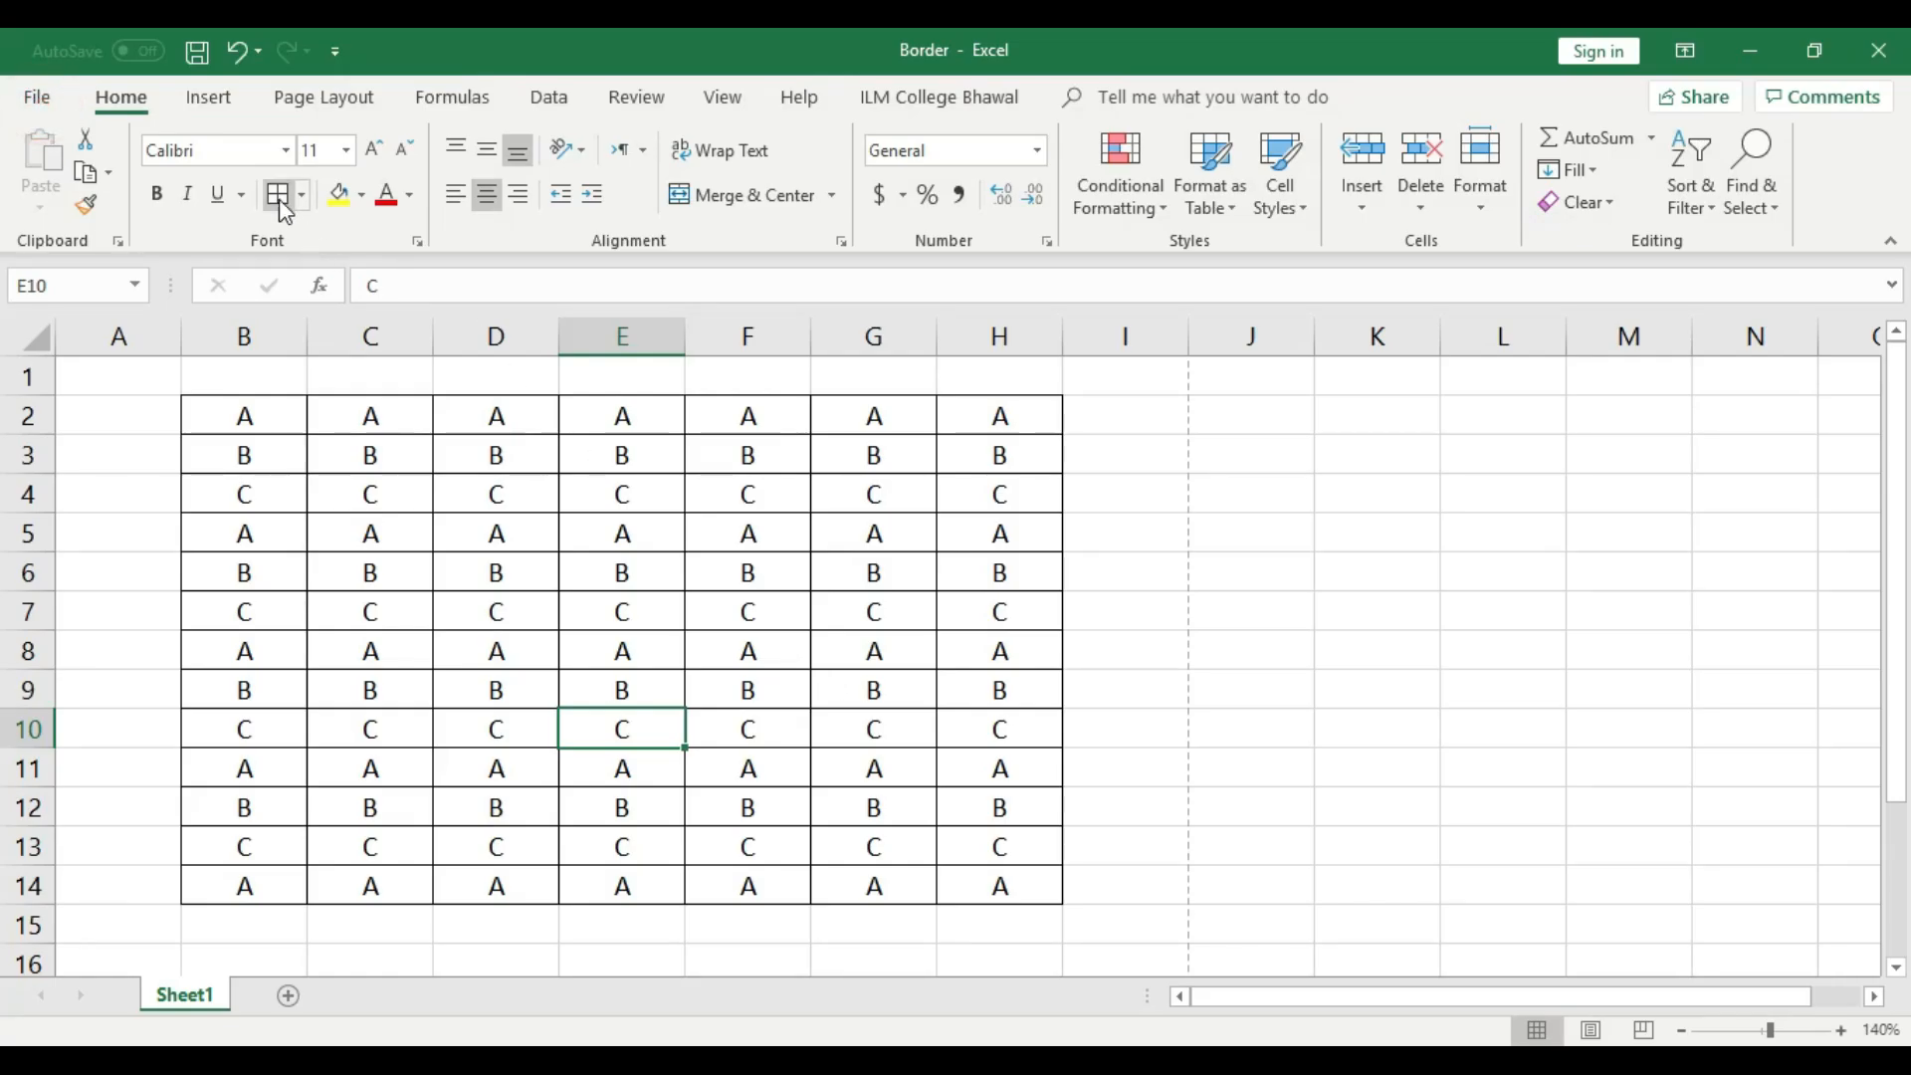
- Apply All Borders with the bold dashed line style to cells B2:H14, and check them in the print preview before returning to the sheet
{"action": "left_click", "coordinate": [305, 199]}
{"action": "mouse_move", "coordinate": [394, 882]}
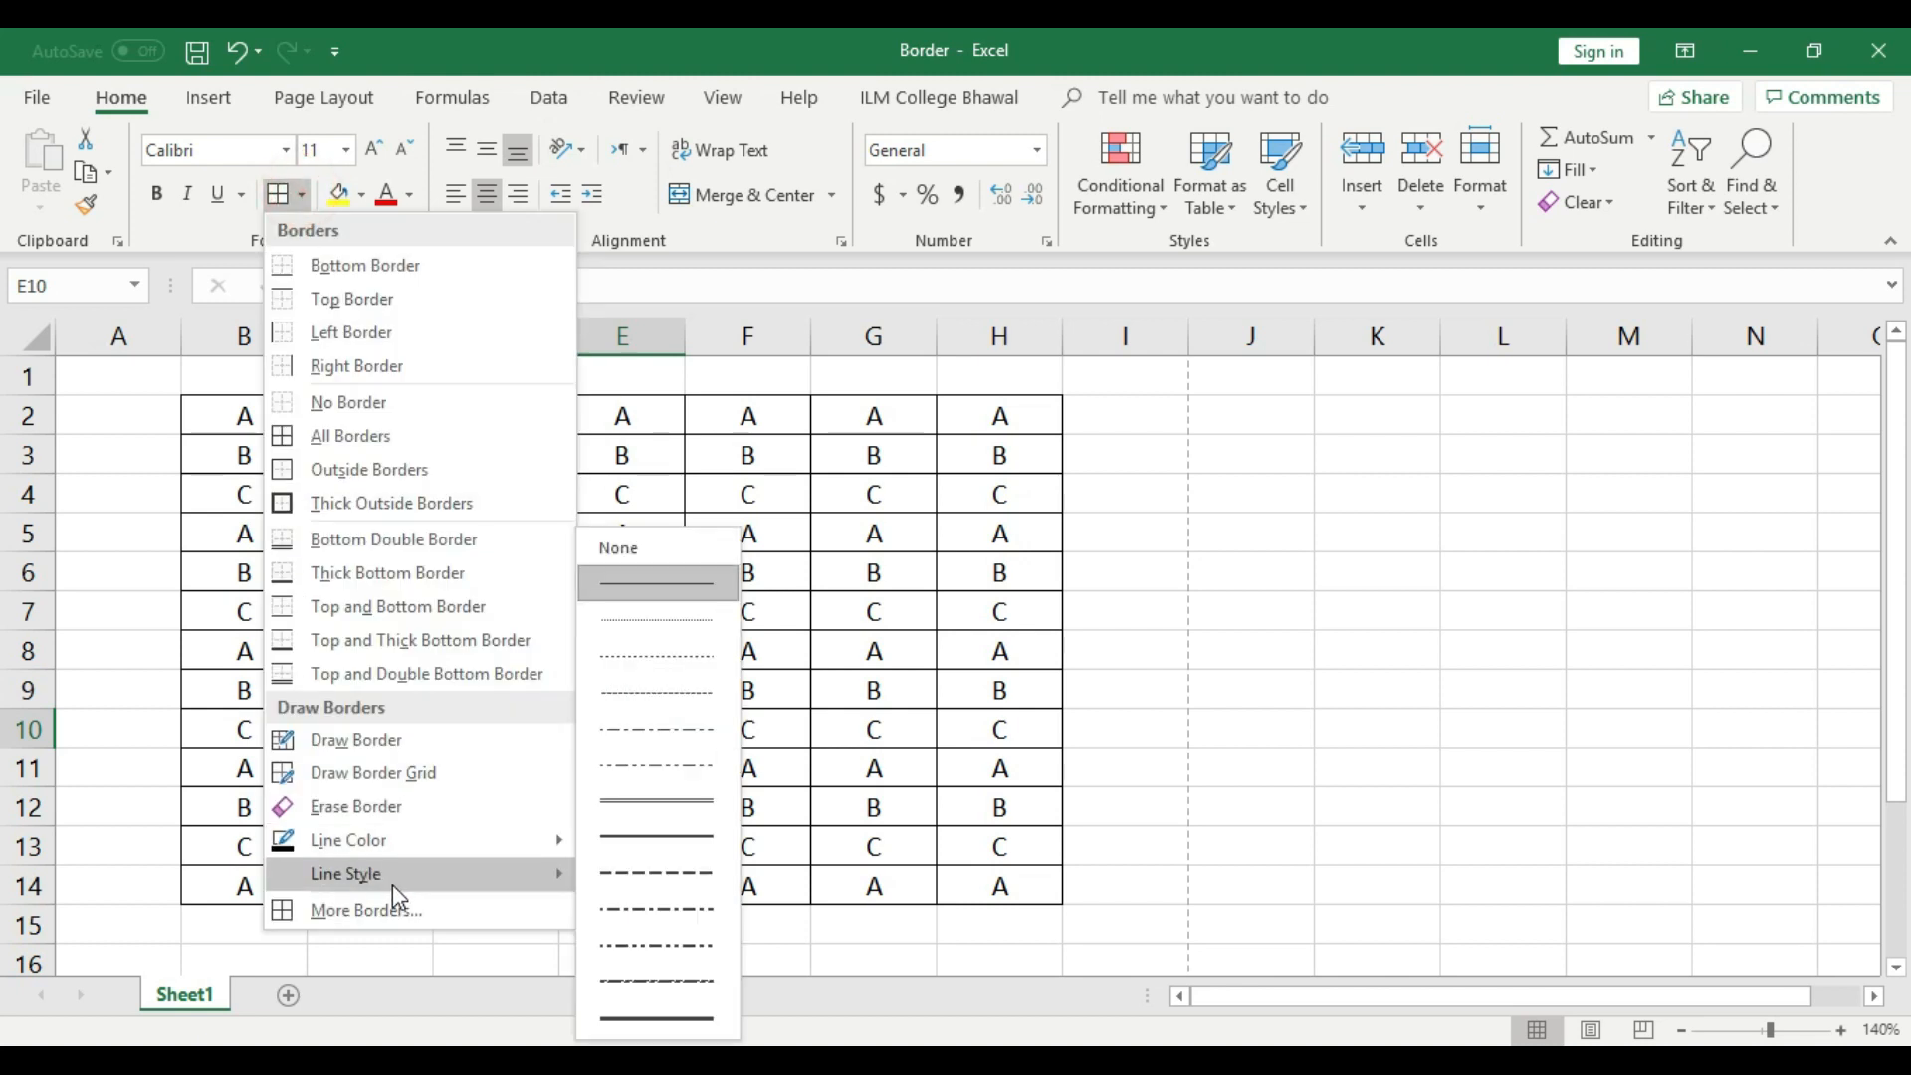
{"action": "left_click", "coordinate": [666, 886]}
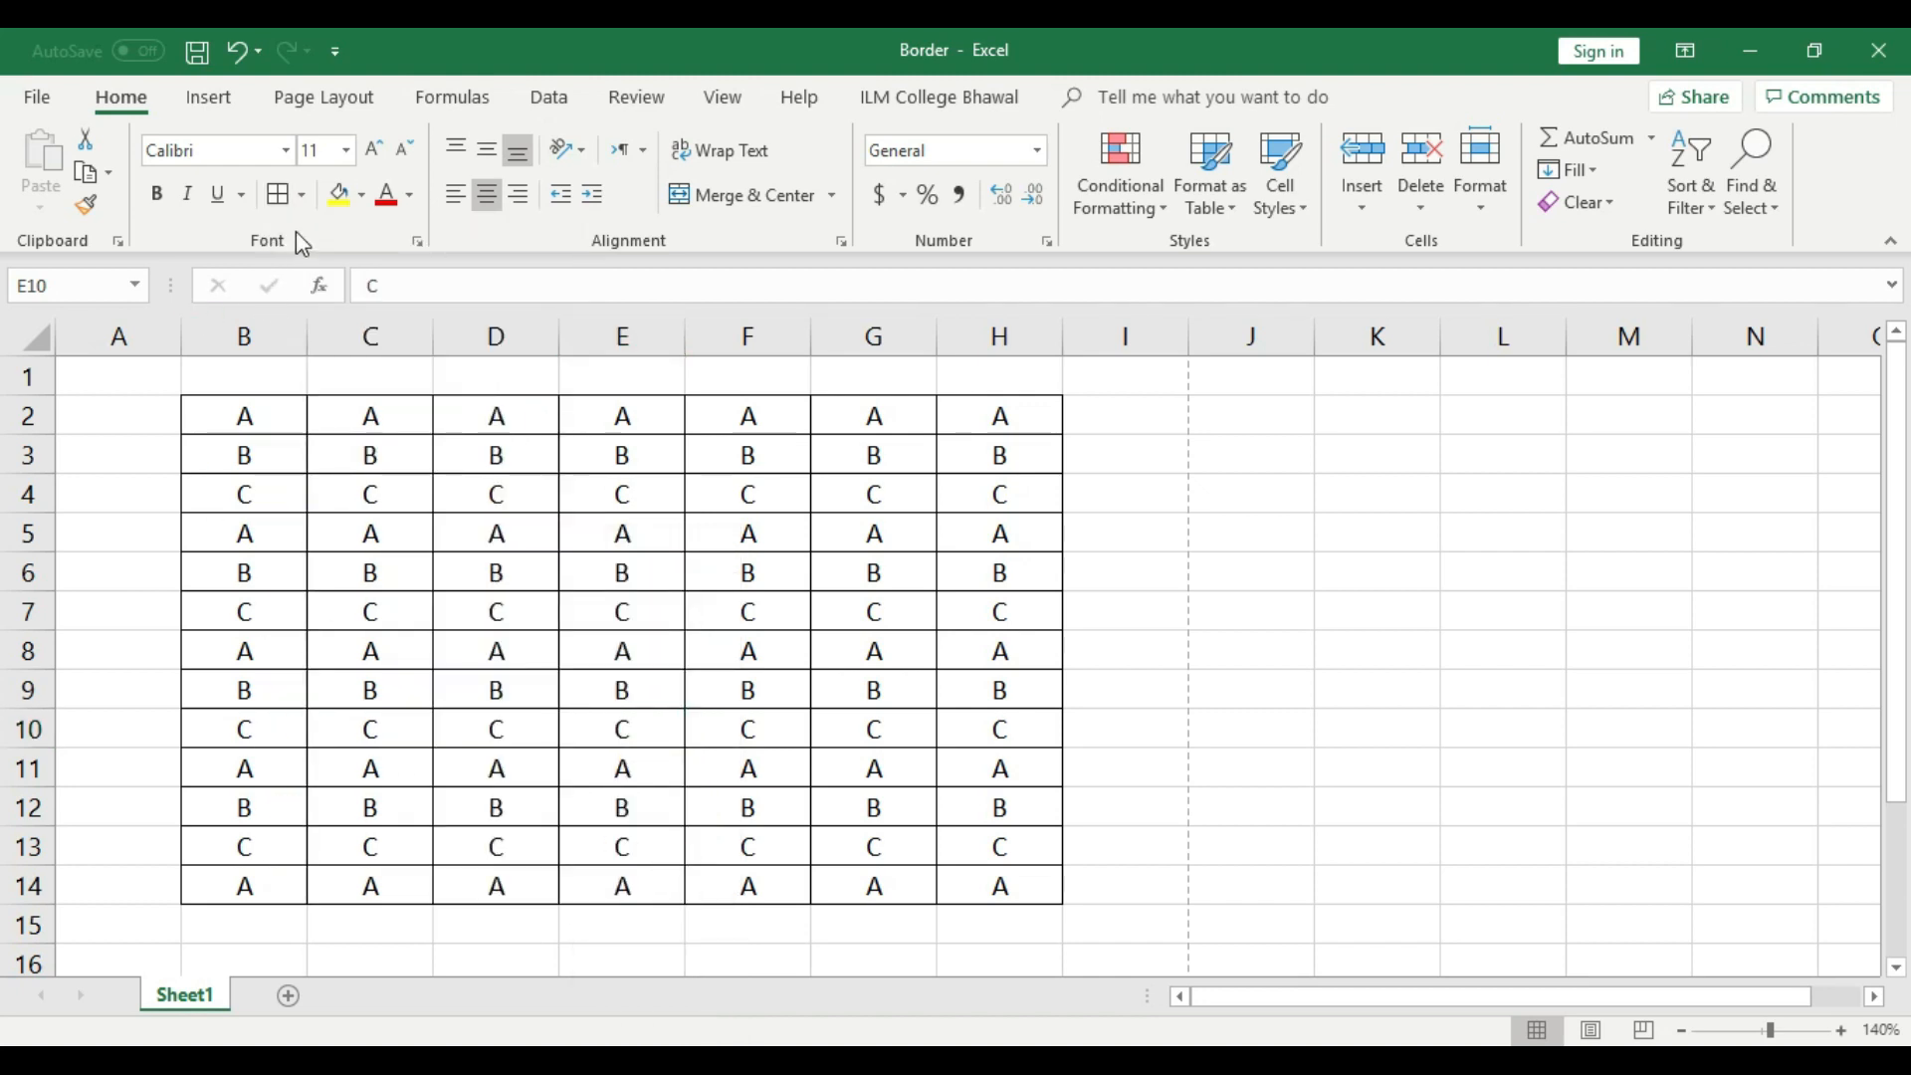
{"action": "key", "text": "ctrl+c"}
{"action": "mouse_move", "coordinate": [205, 413]}
{"action": "left_mouse_down"}
{"action": "mouse_move", "coordinate": [901, 884]}
{"action": "mouse_move", "coordinate": [972, 875]}
{"action": "left_mouse_up"}
{"action": "left_click", "coordinate": [280, 194]}
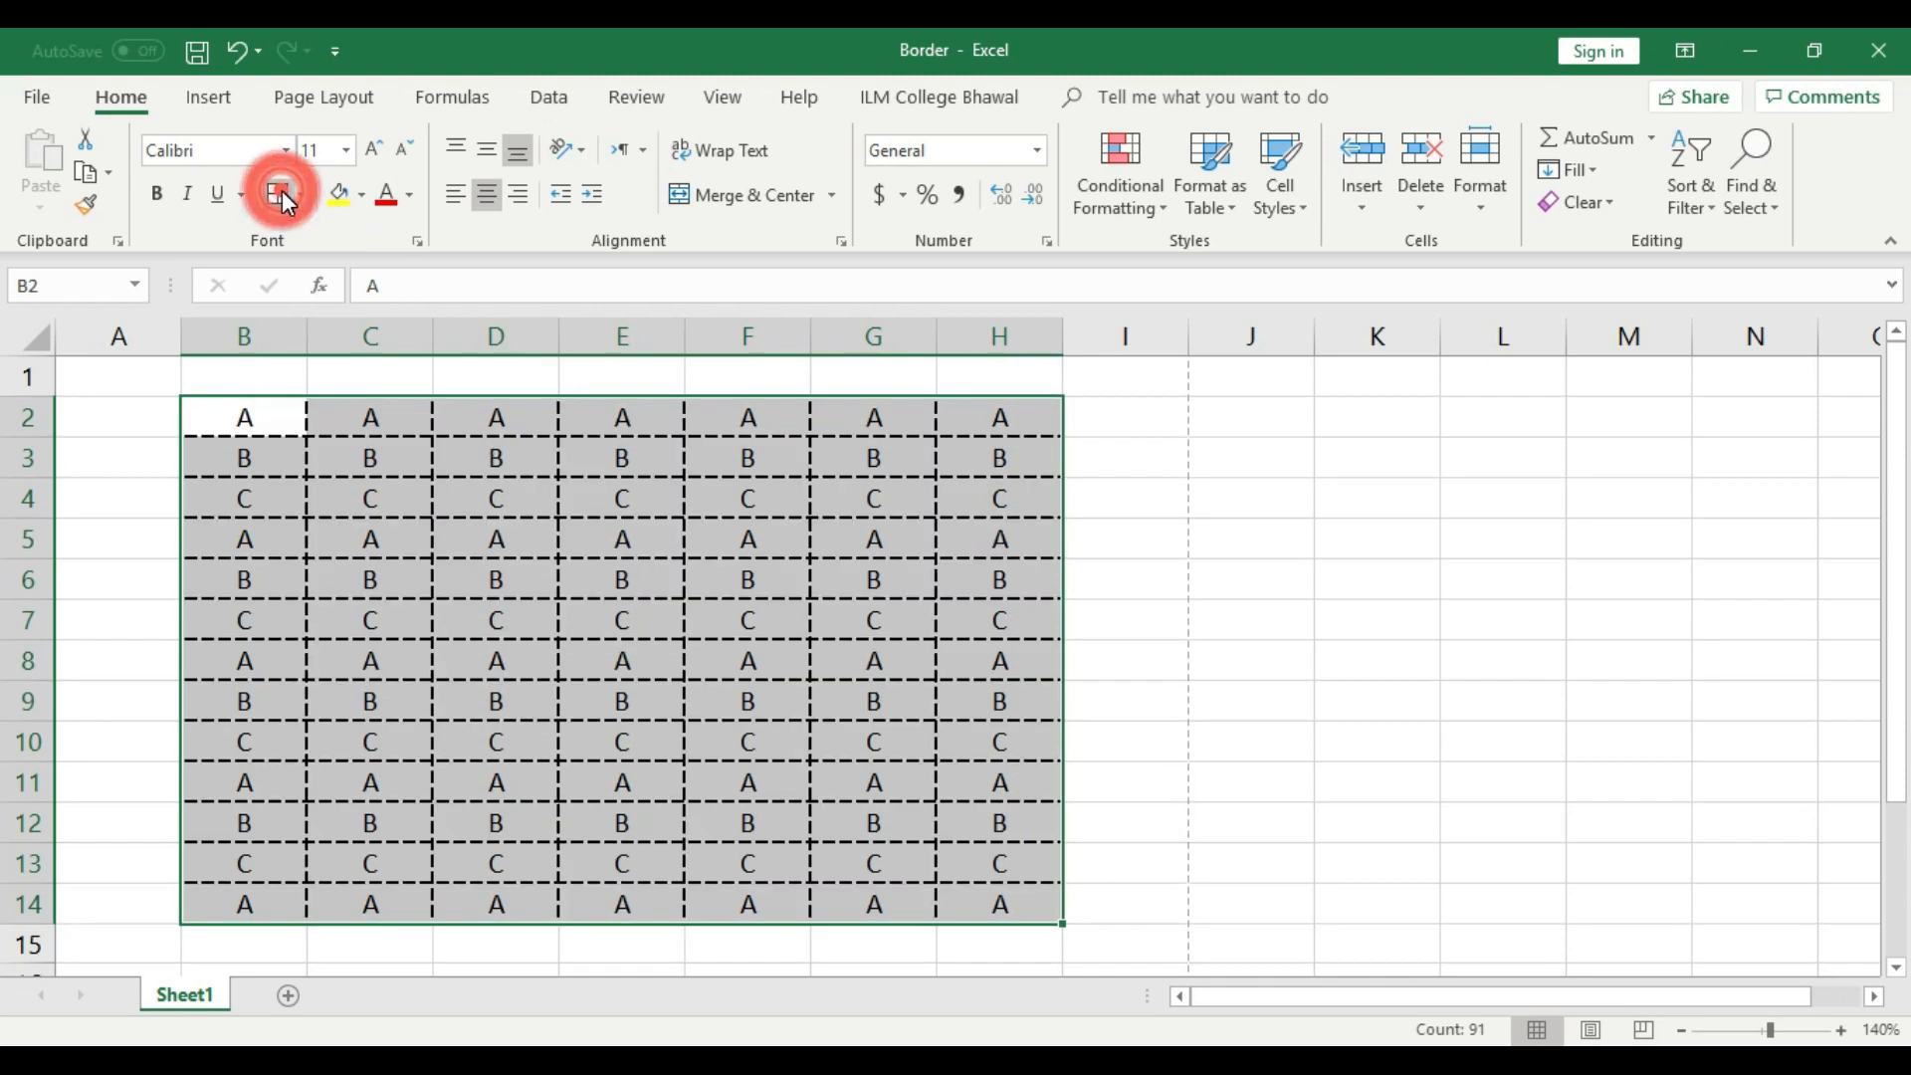
{"action": "left_click", "coordinate": [739, 603]}
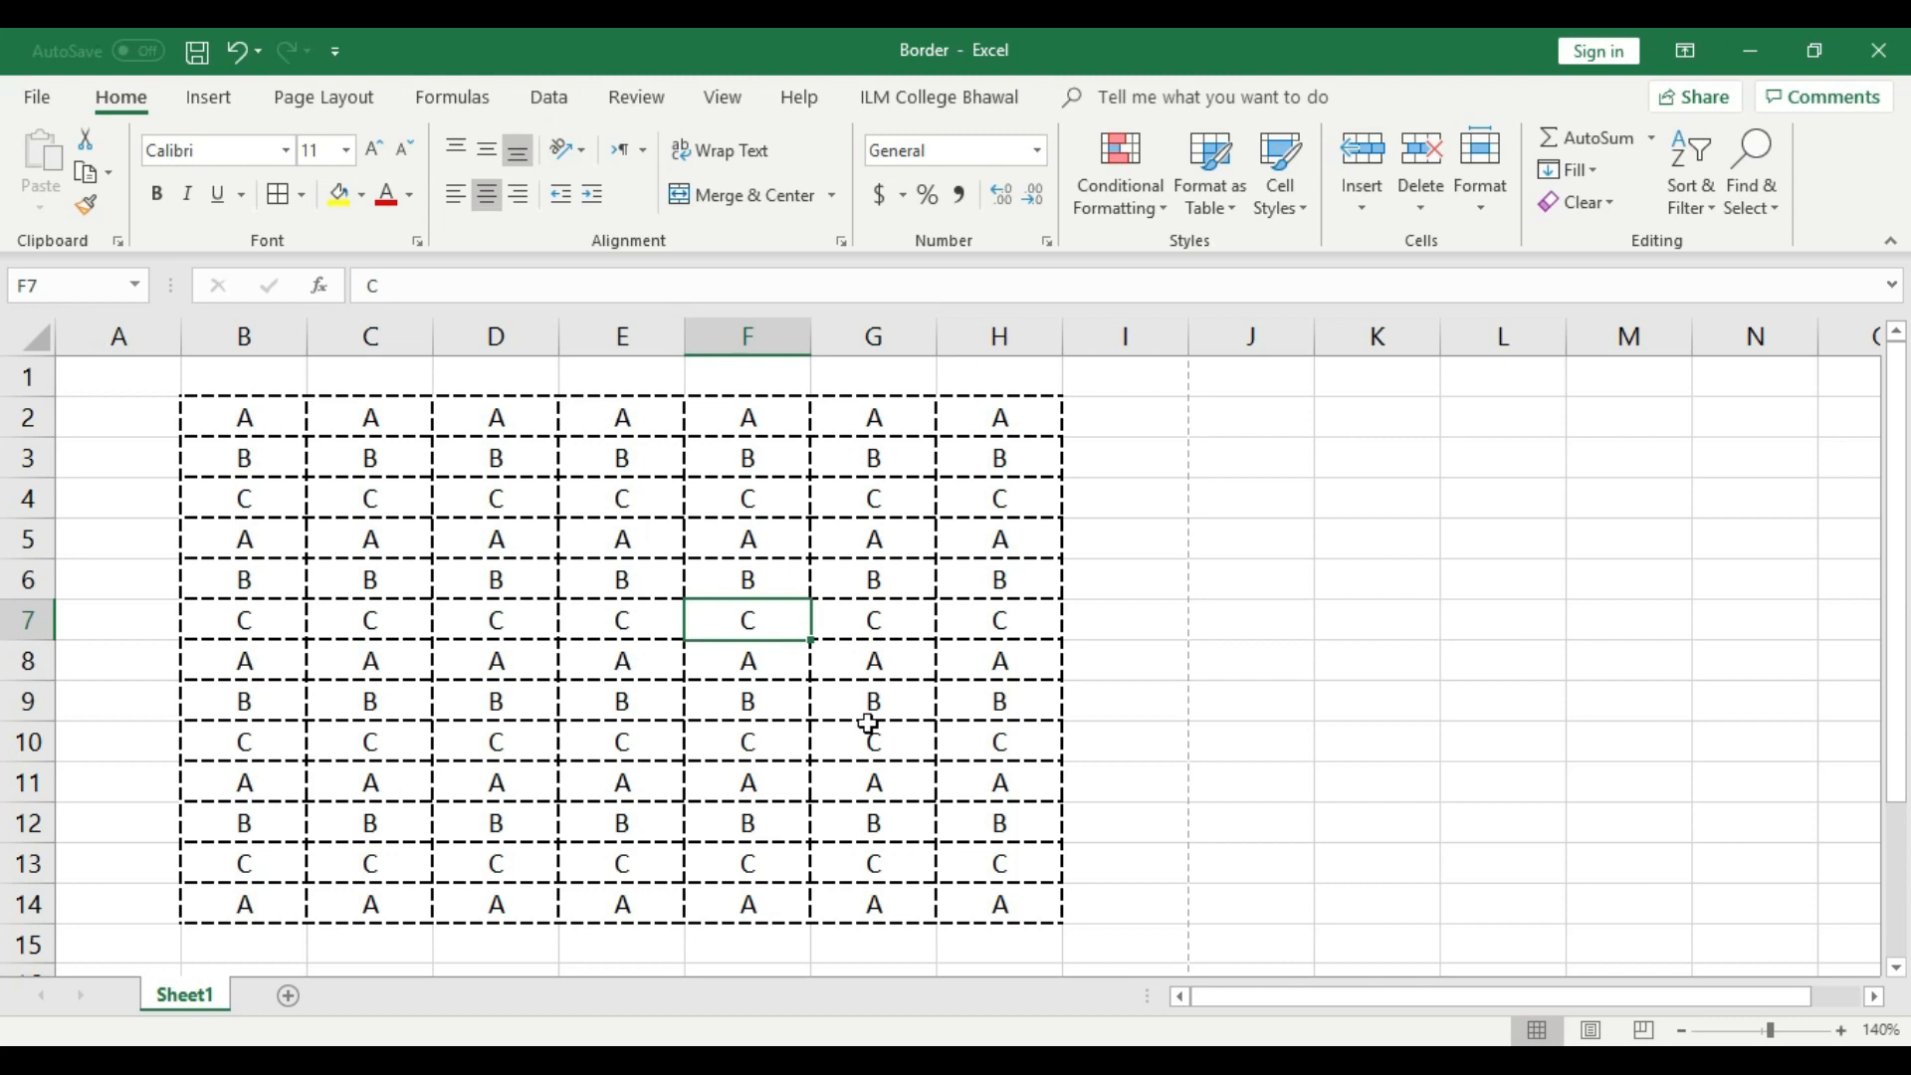
{"action": "key", "text": "ctrl+p"}
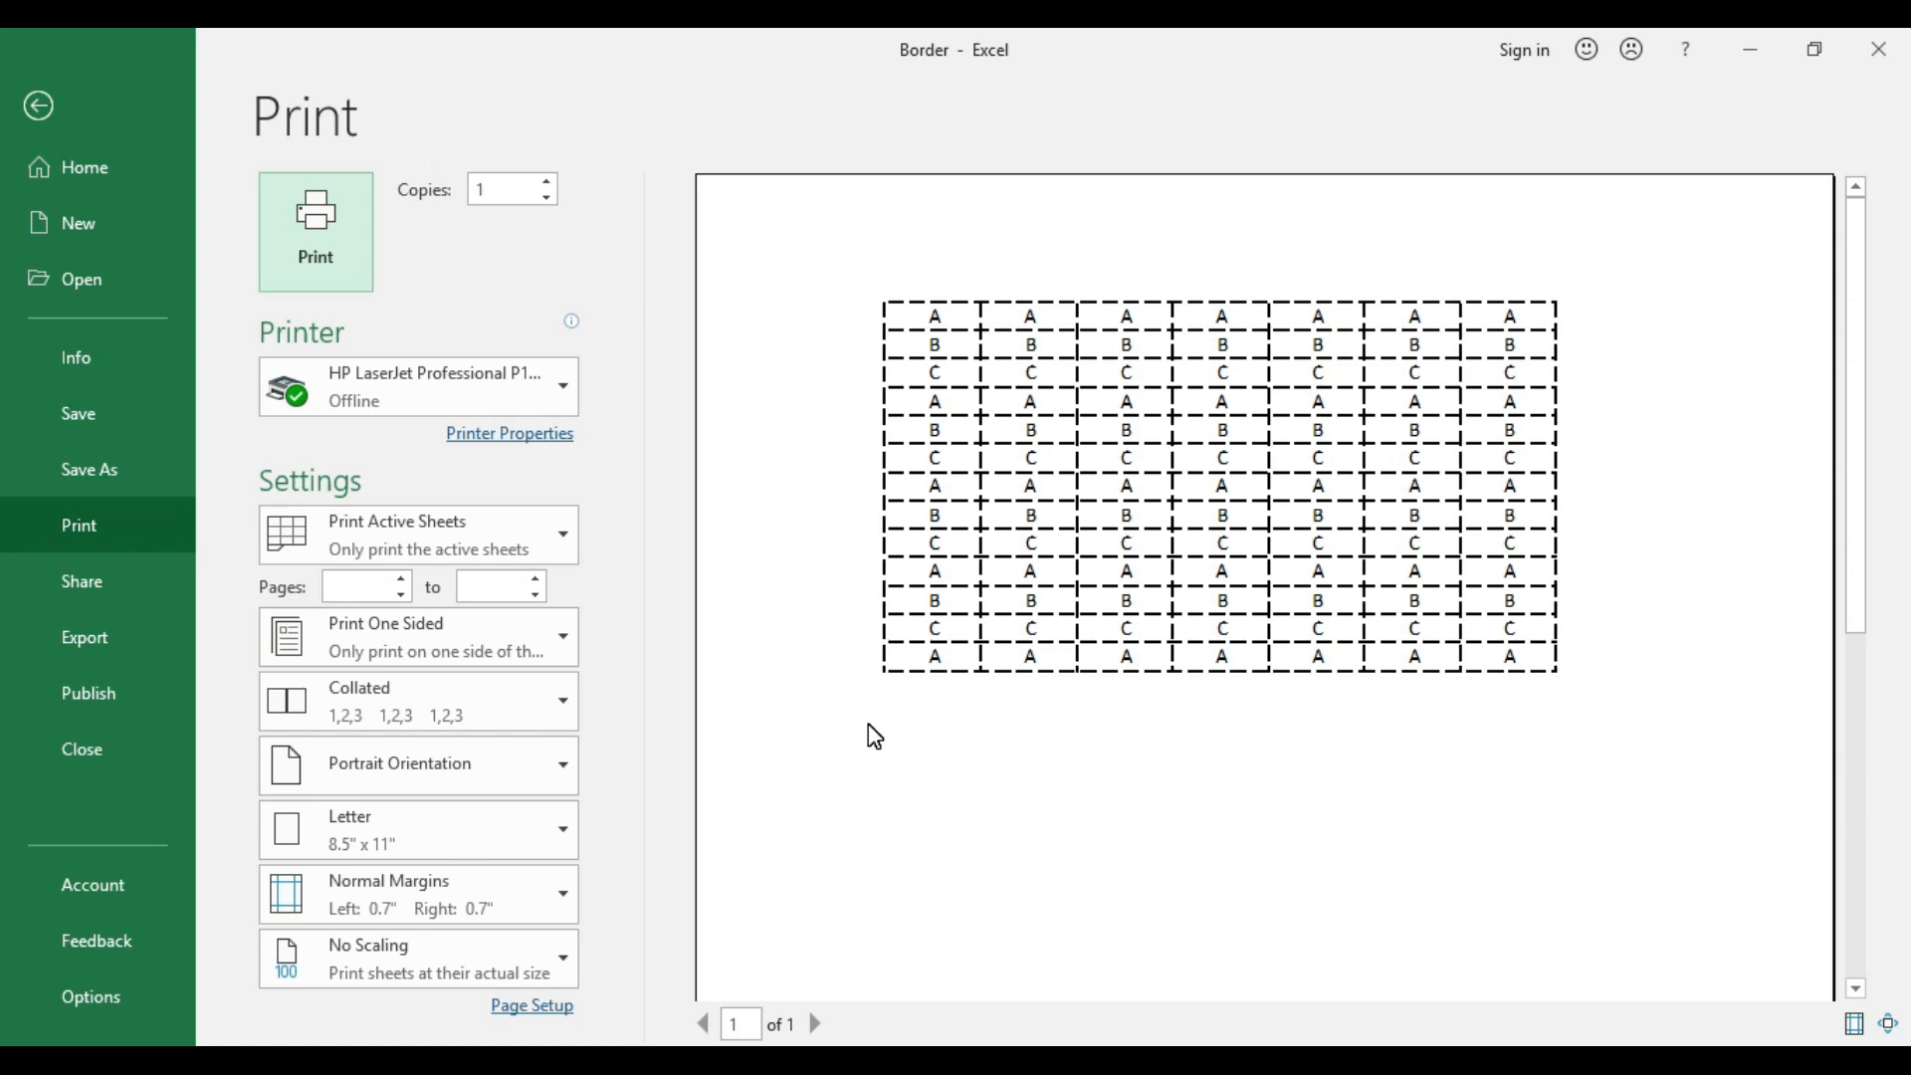
{"action": "left_click", "coordinate": [38, 107]}
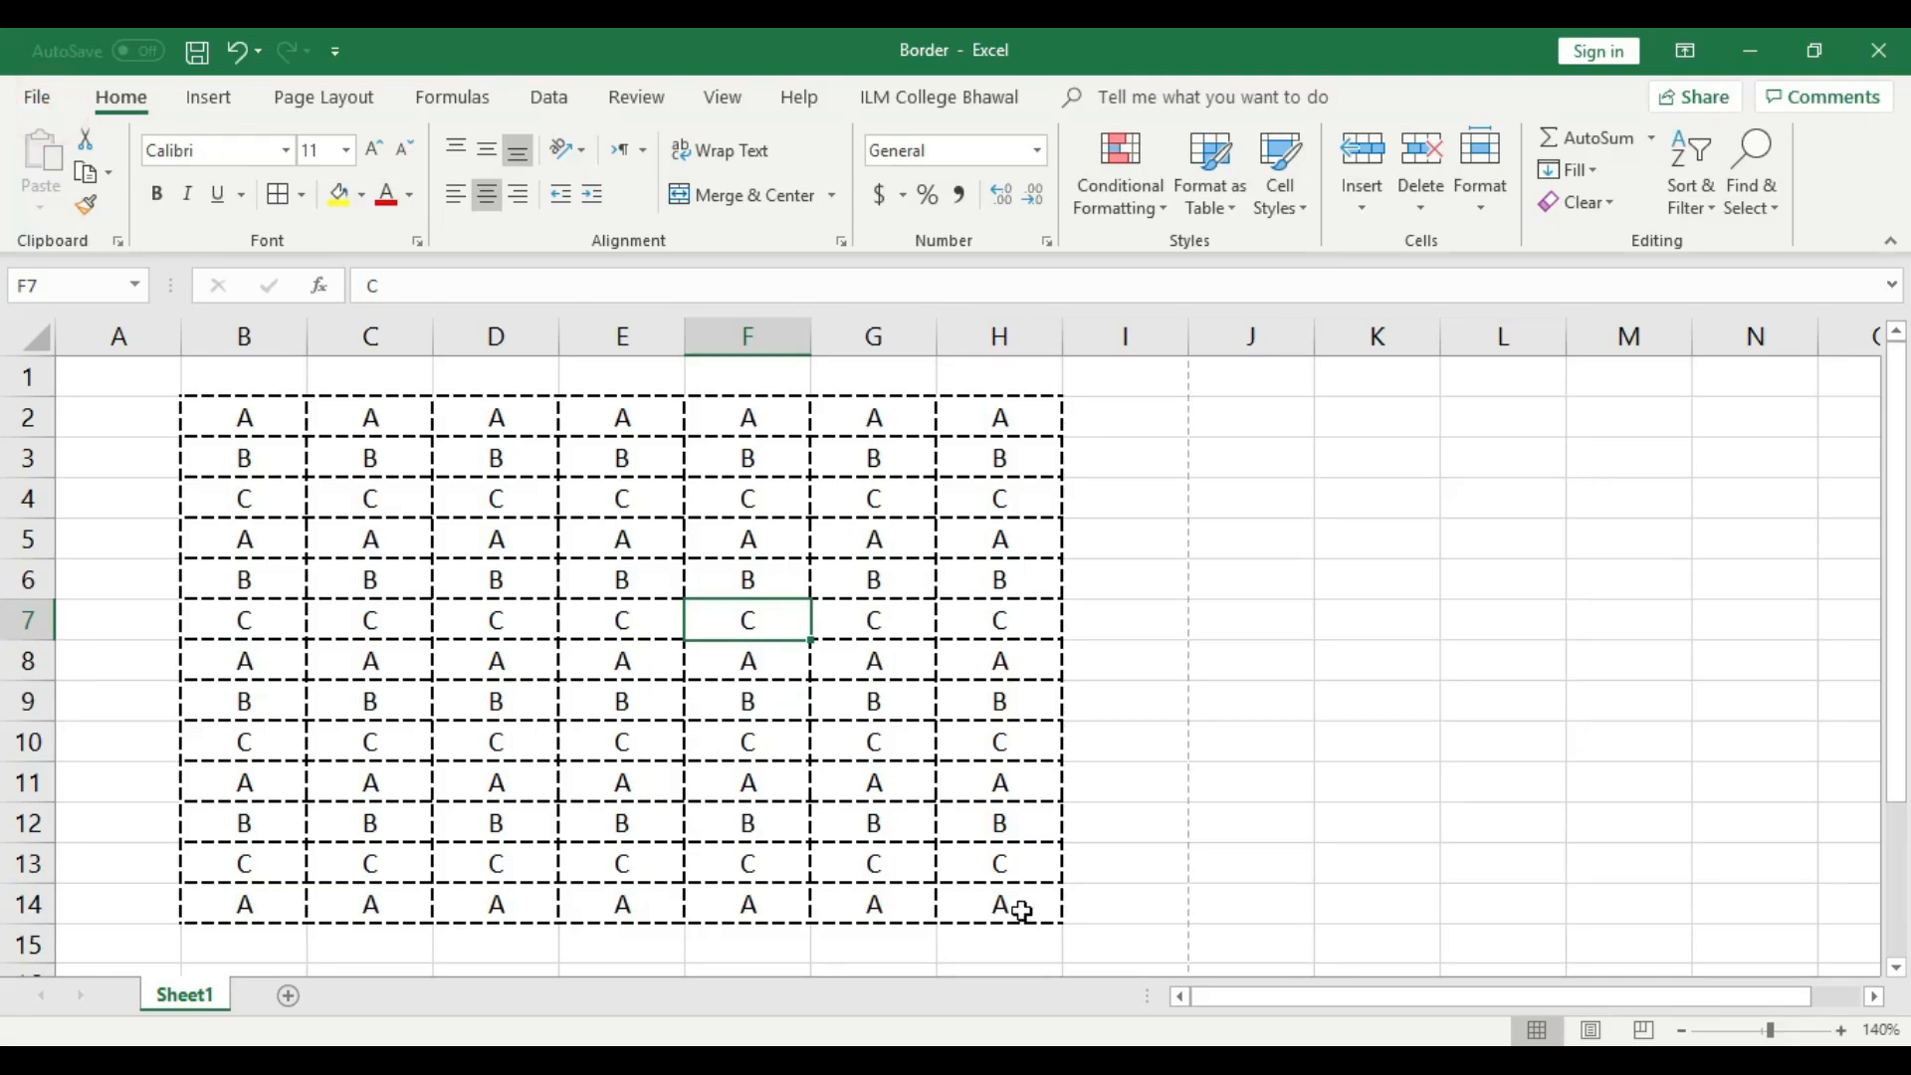
{"action": "left_click_drag", "start_coordinate": [247, 697], "coordinate": [982, 907]}
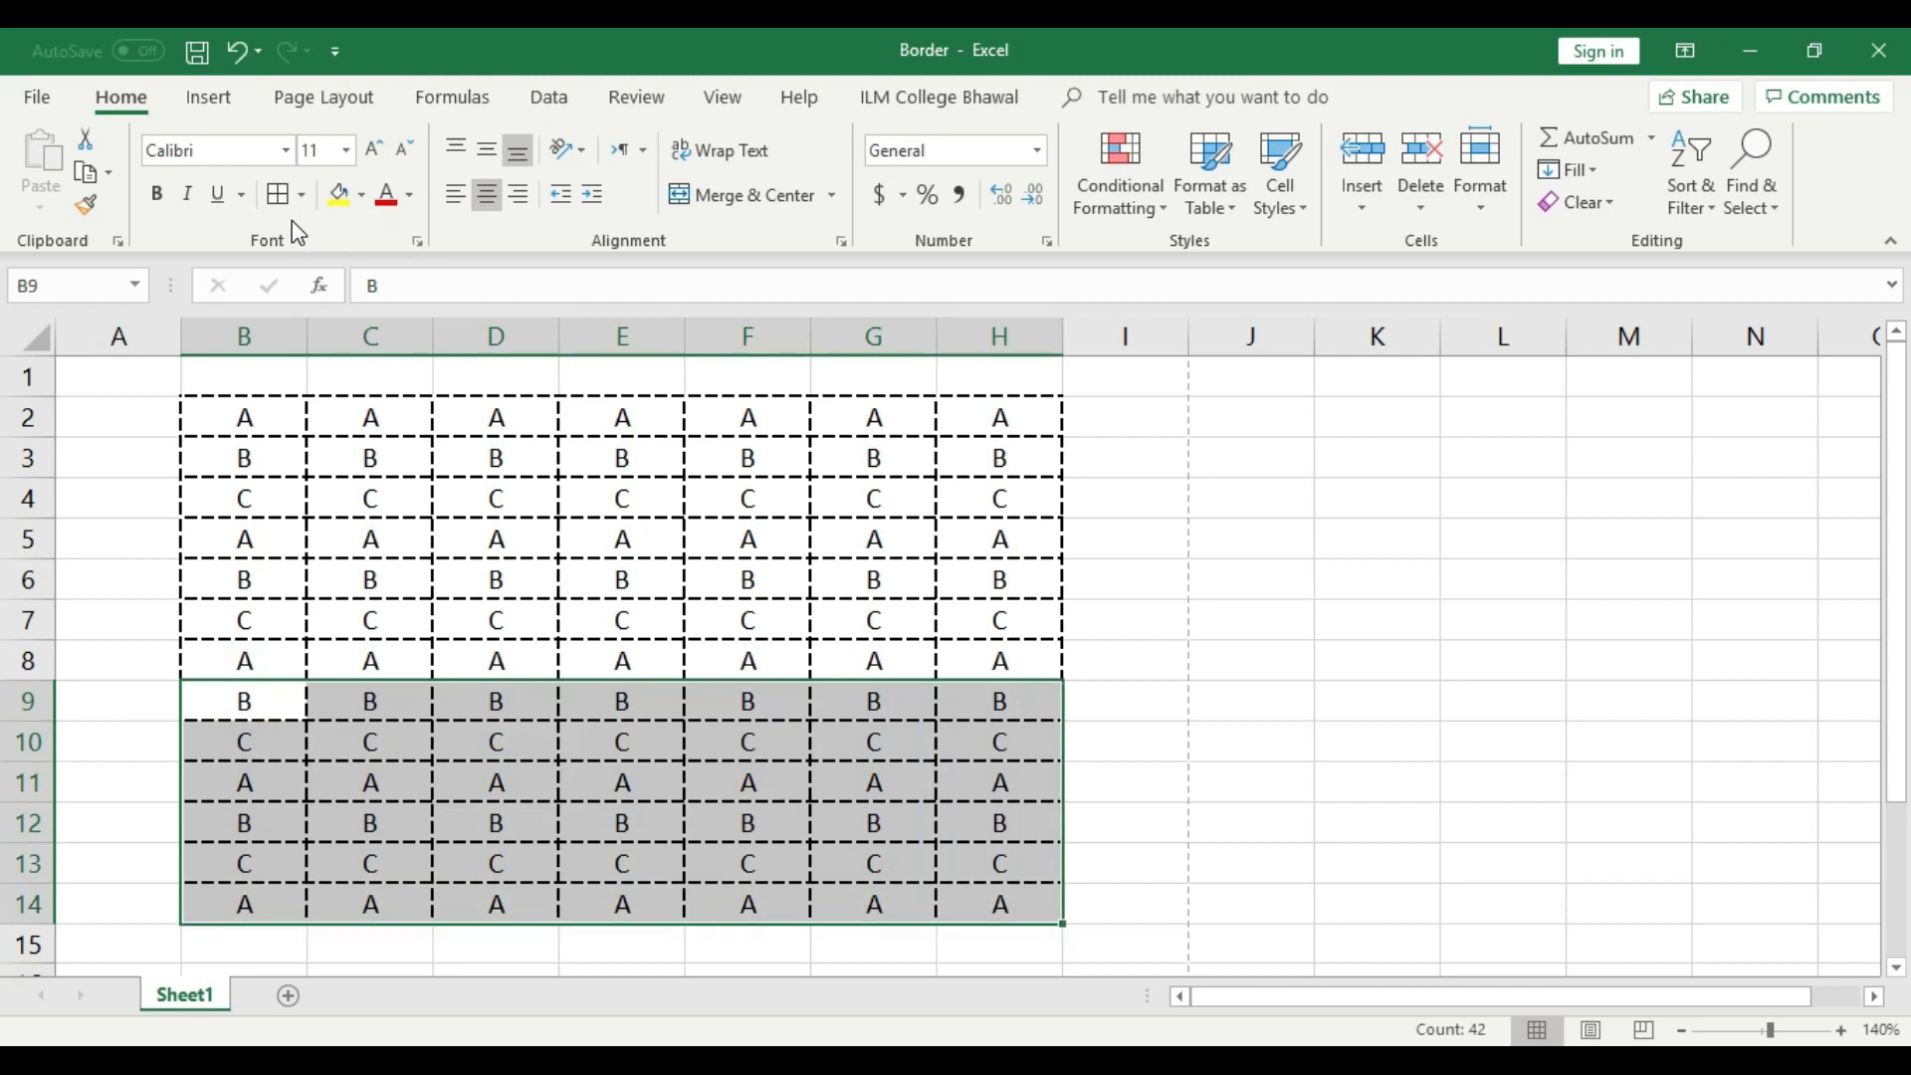
{"action": "left_click", "coordinate": [499, 812]}
{"action": "left_click_drag", "start_coordinate": [386, 623], "coordinate": [665, 816]}
{"action": "left_click", "coordinate": [795, 881]}
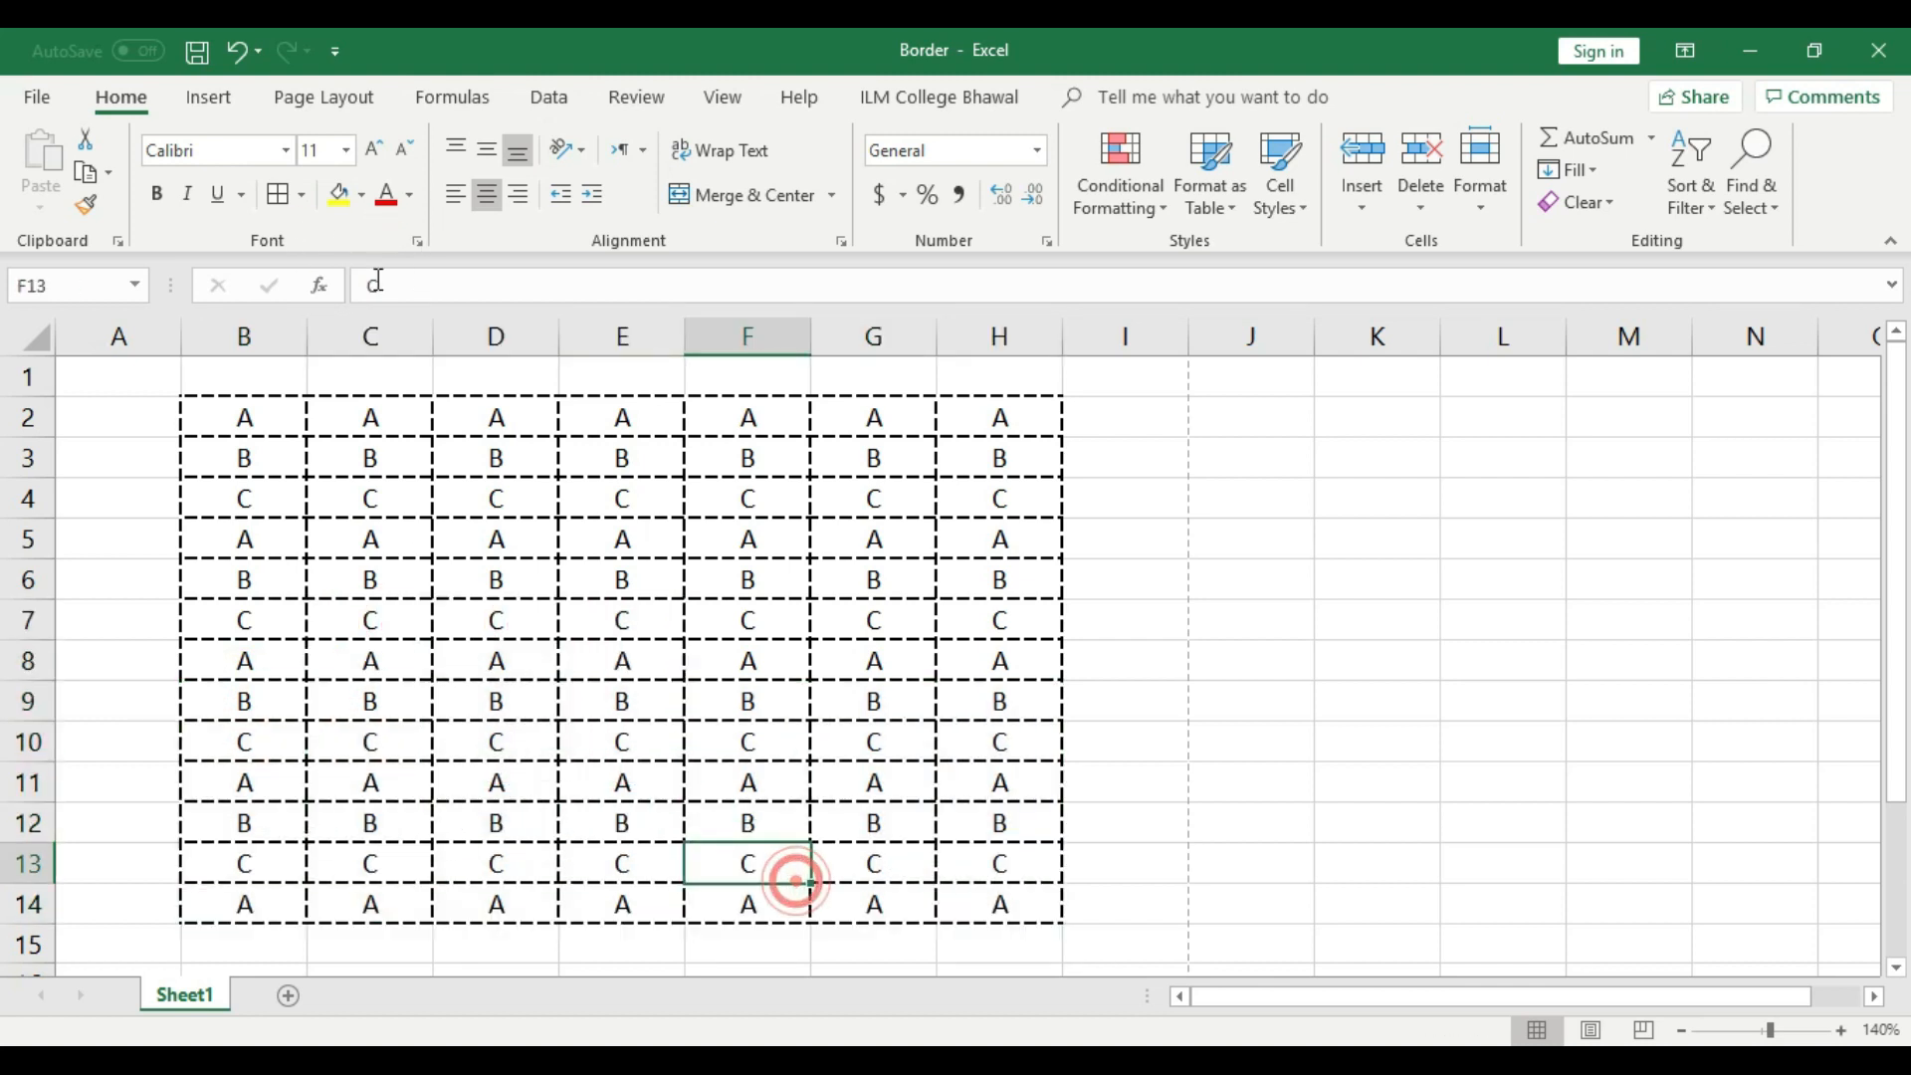
- Apply All Borders with the double line style to cells B9:H14, and check them in the print preview before returning to the sheet
{"action": "left_click", "coordinate": [301, 194]}
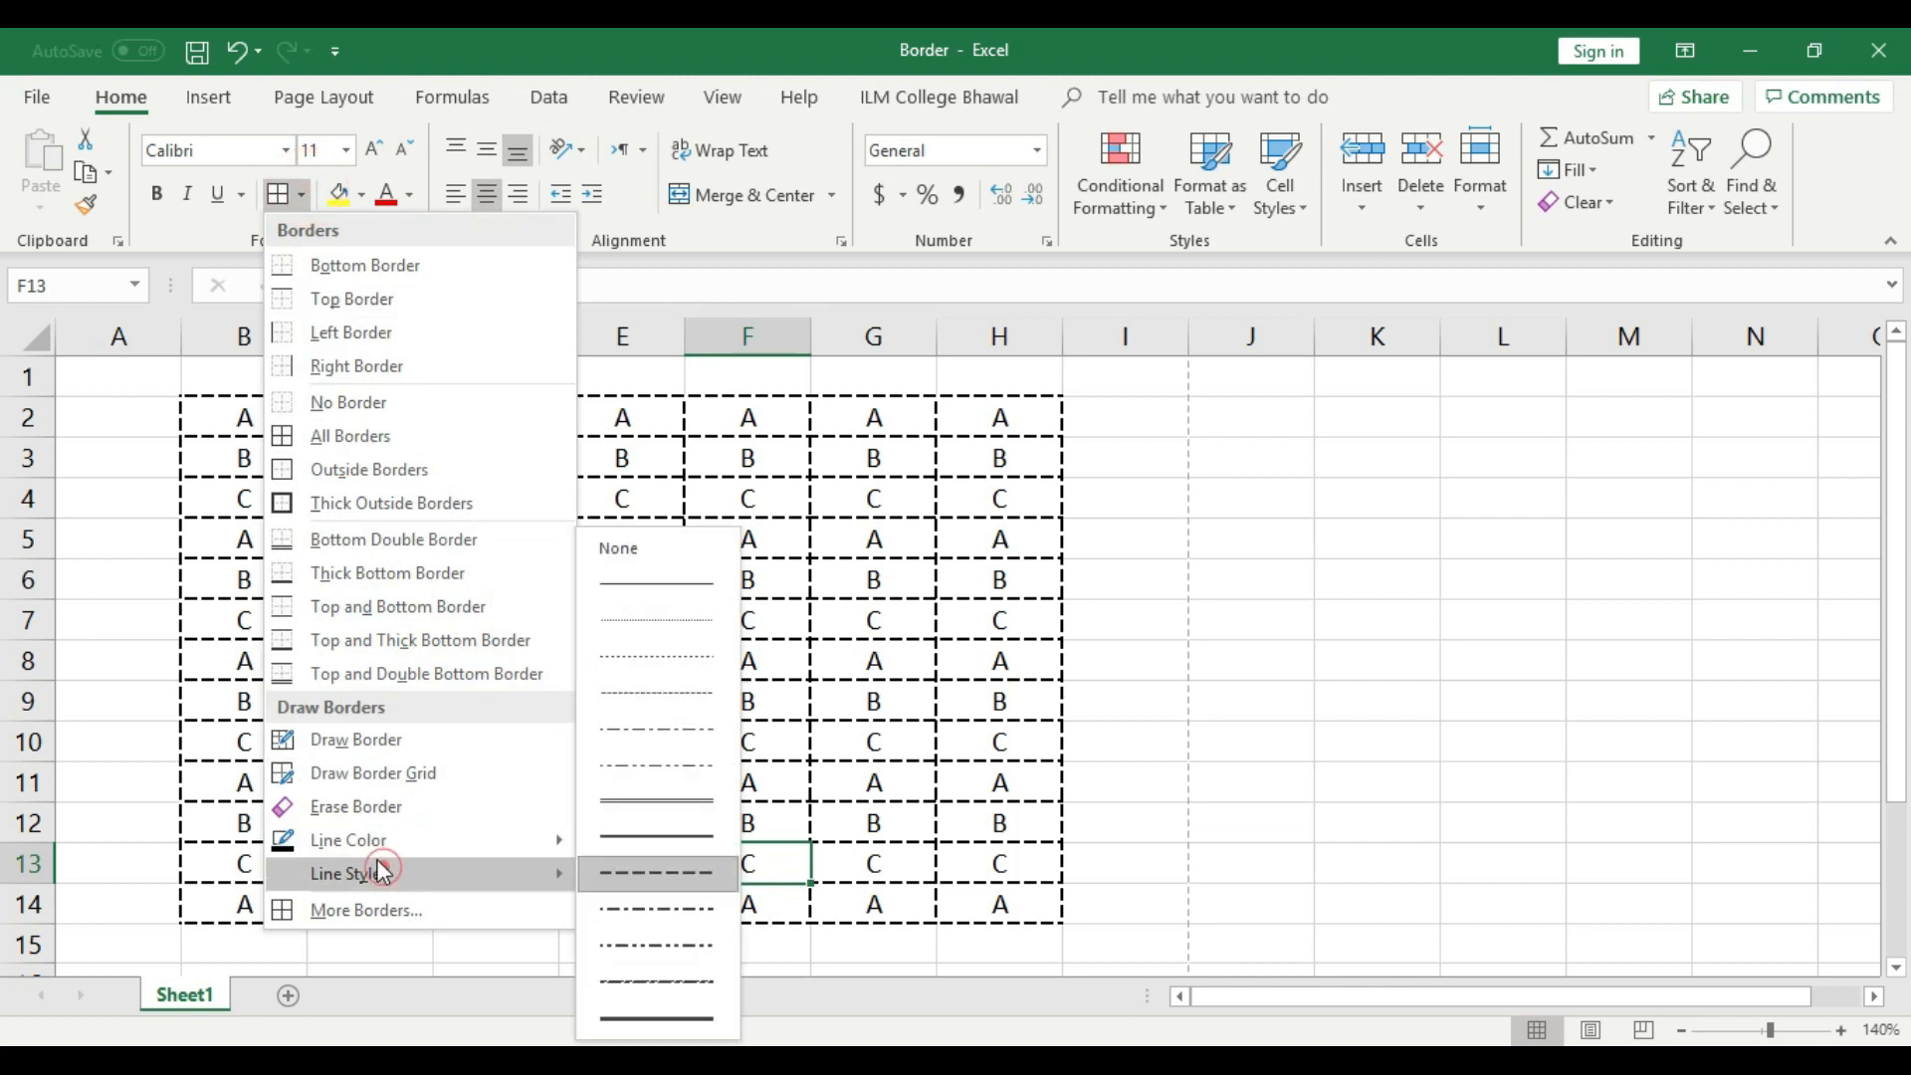
{"action": "left_click", "coordinate": [669, 811]}
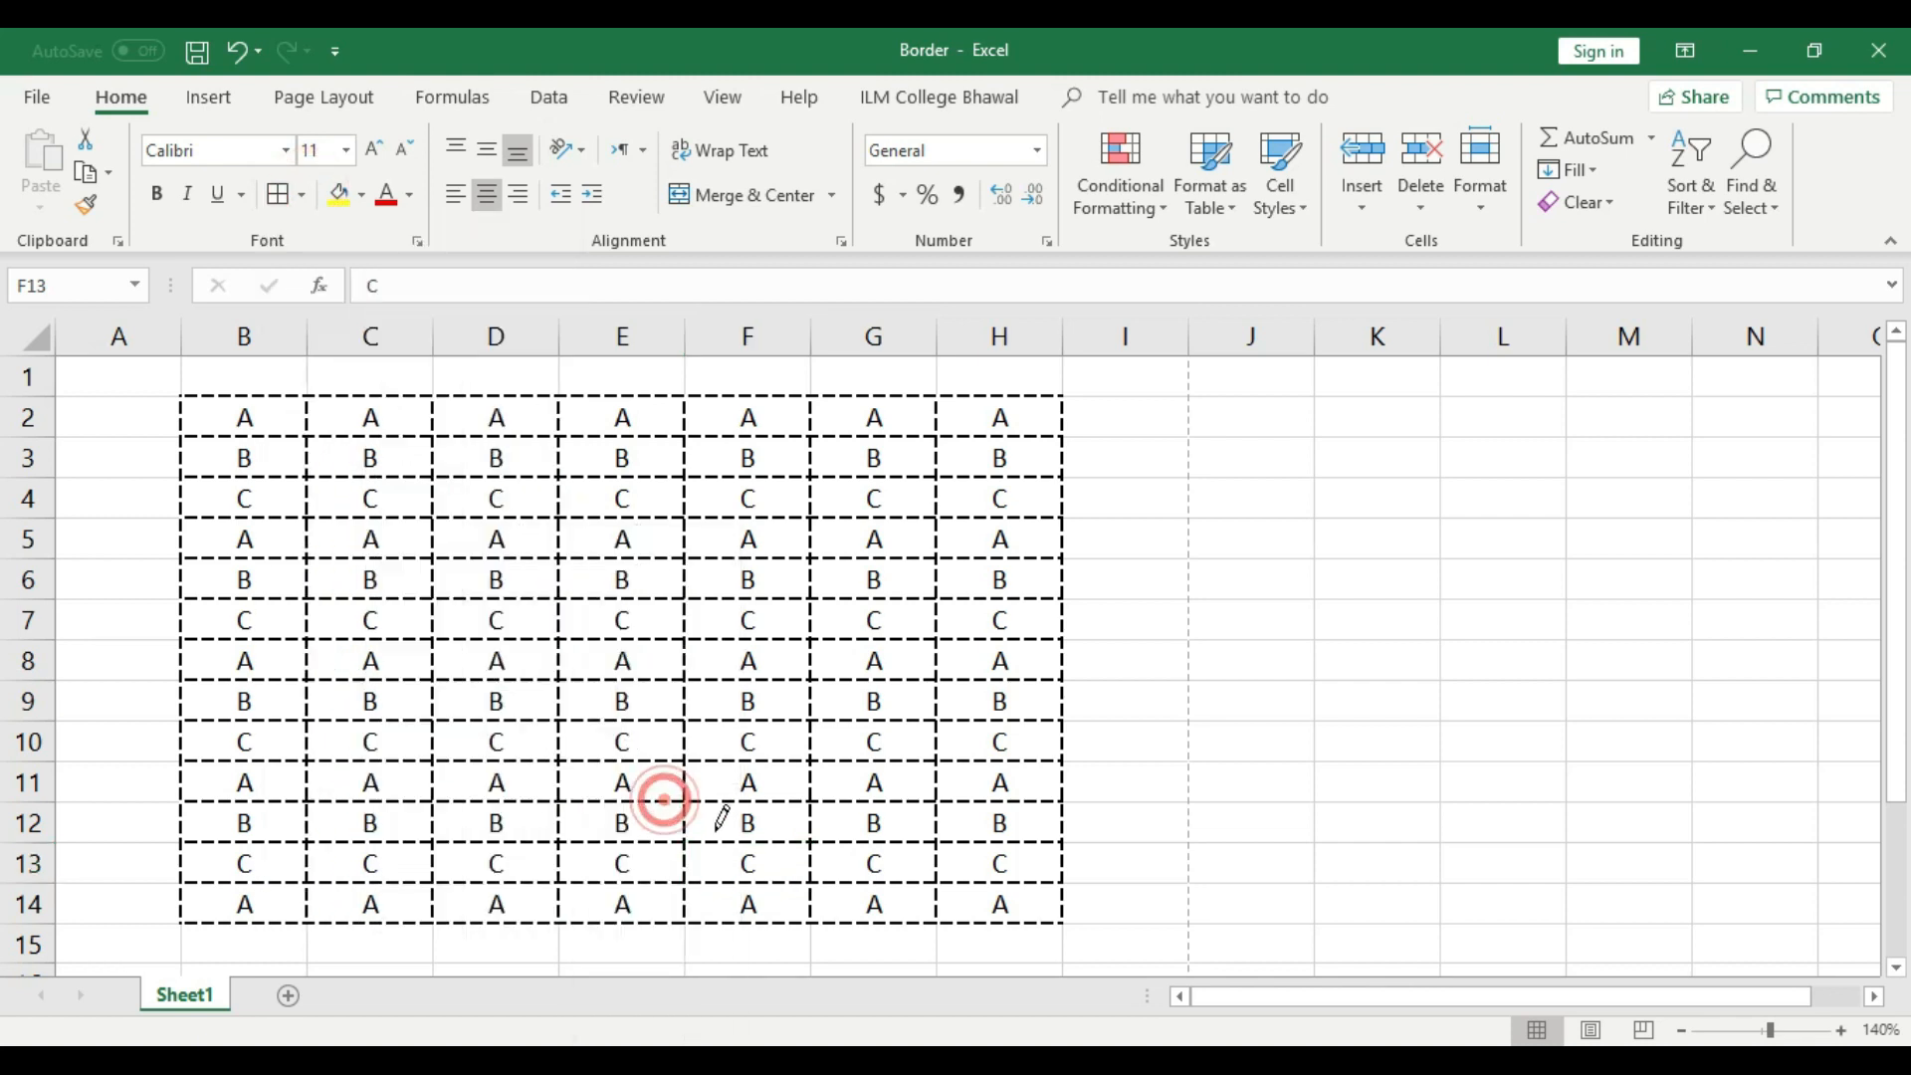
{"action": "left_click", "coordinate": [276, 194]}
{"action": "left_click_drag", "start_coordinate": [209, 700], "coordinate": [990, 905]}
{"action": "left_click", "coordinate": [280, 194]}
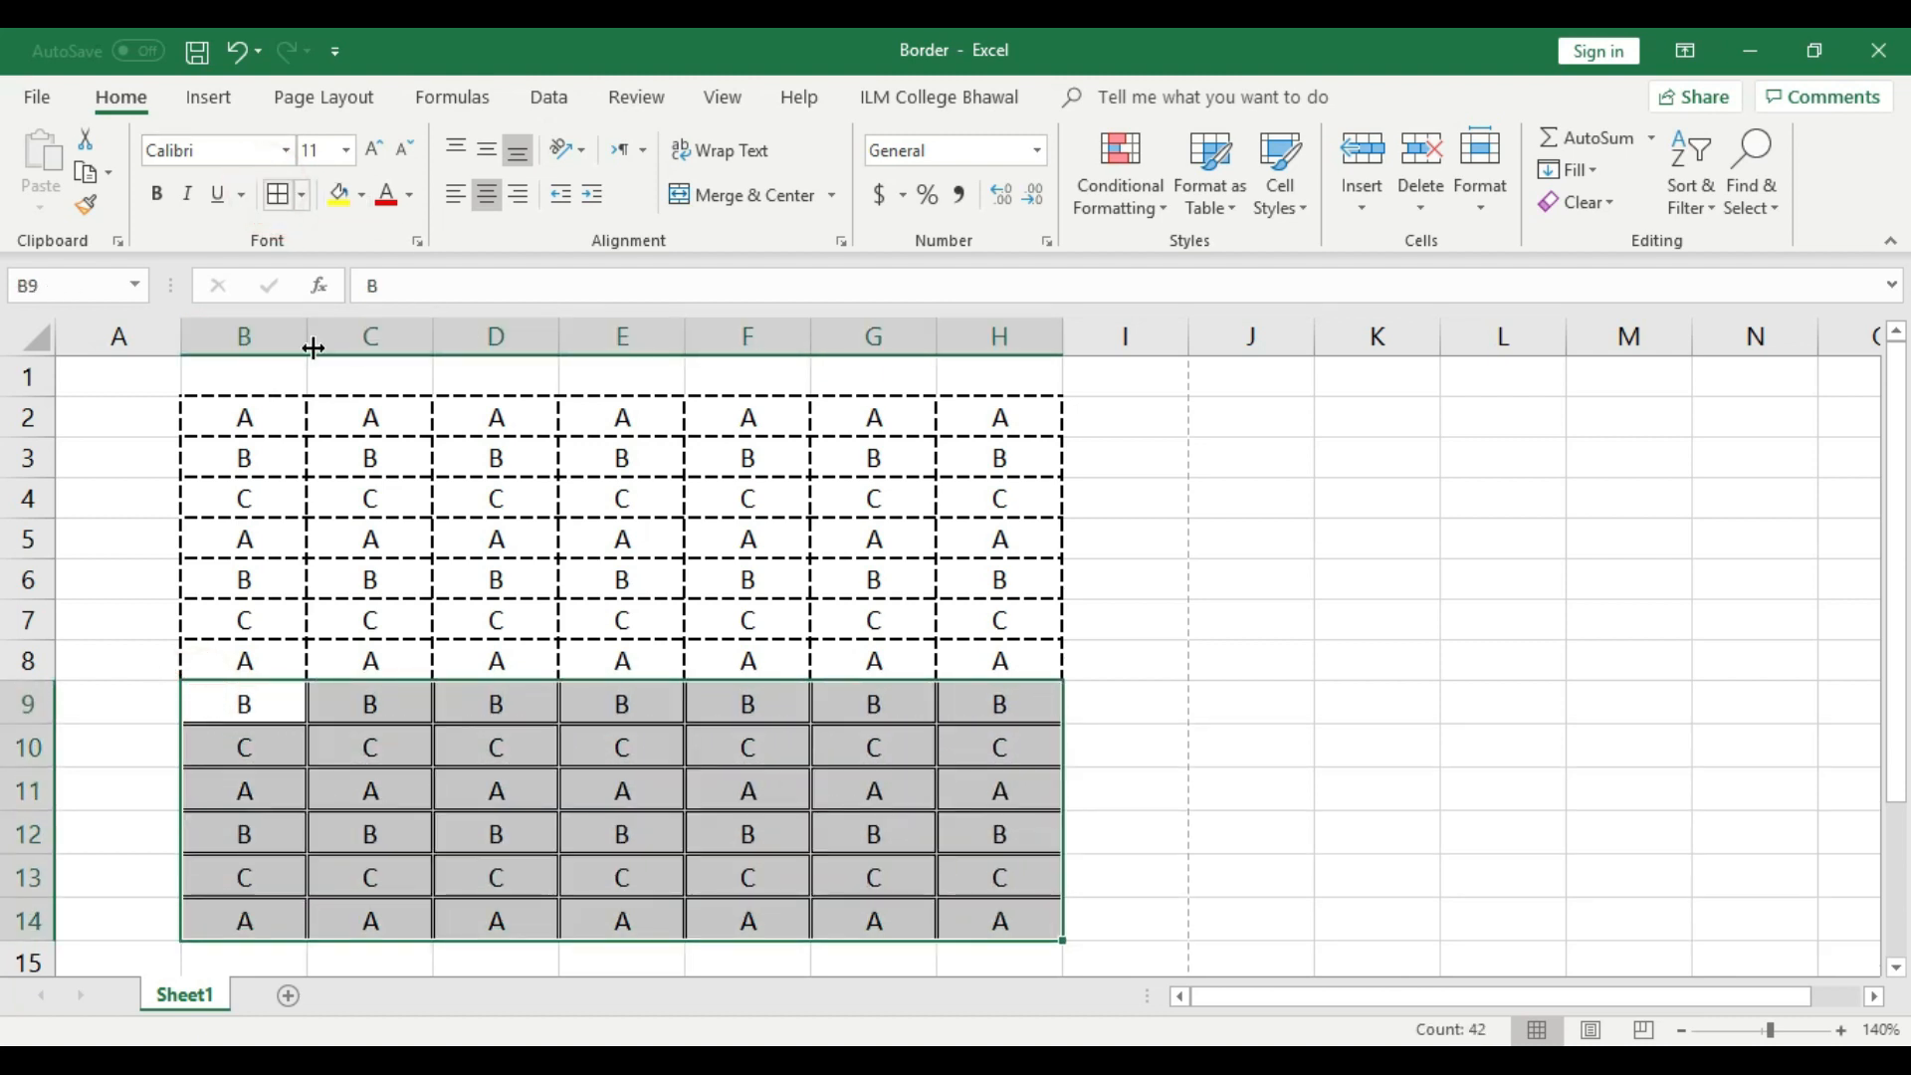
{"action": "left_click", "coordinate": [624, 594]}
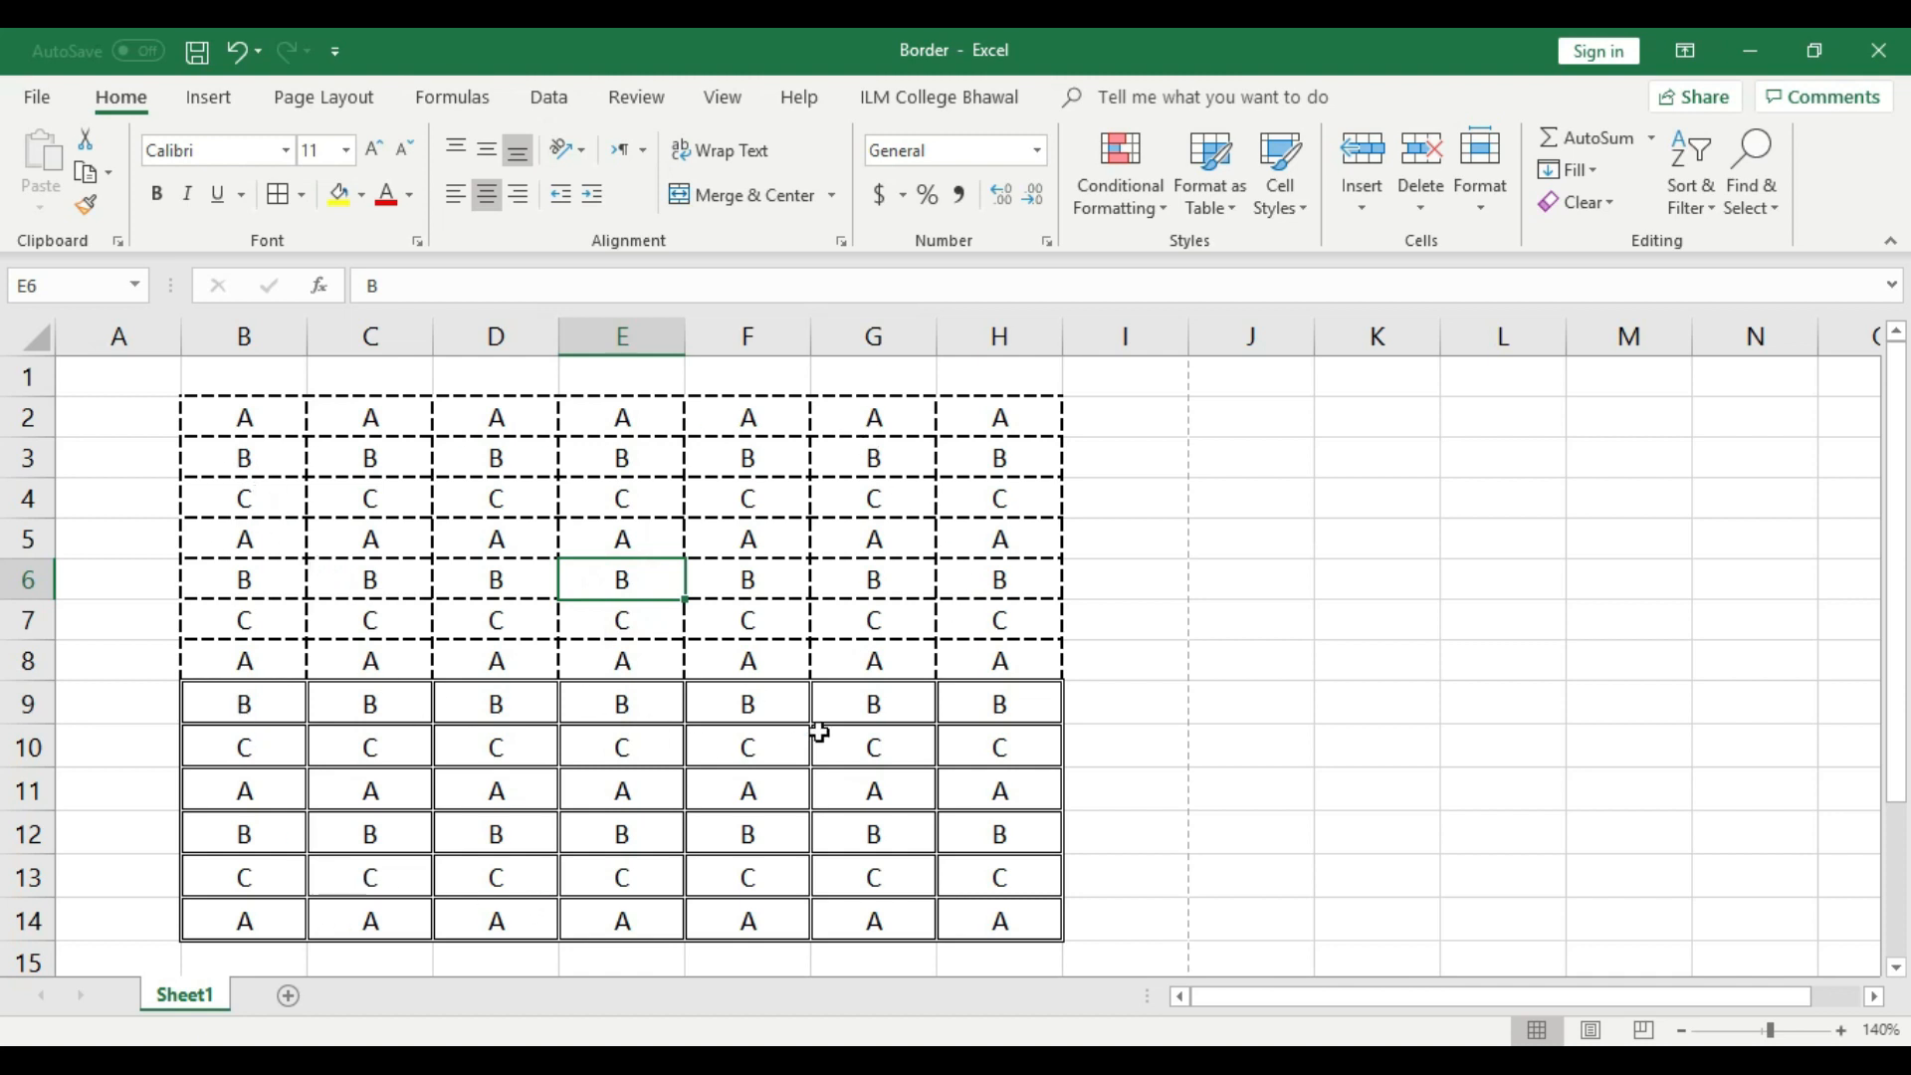
{"action": "key", "text": "ctrl+p"}
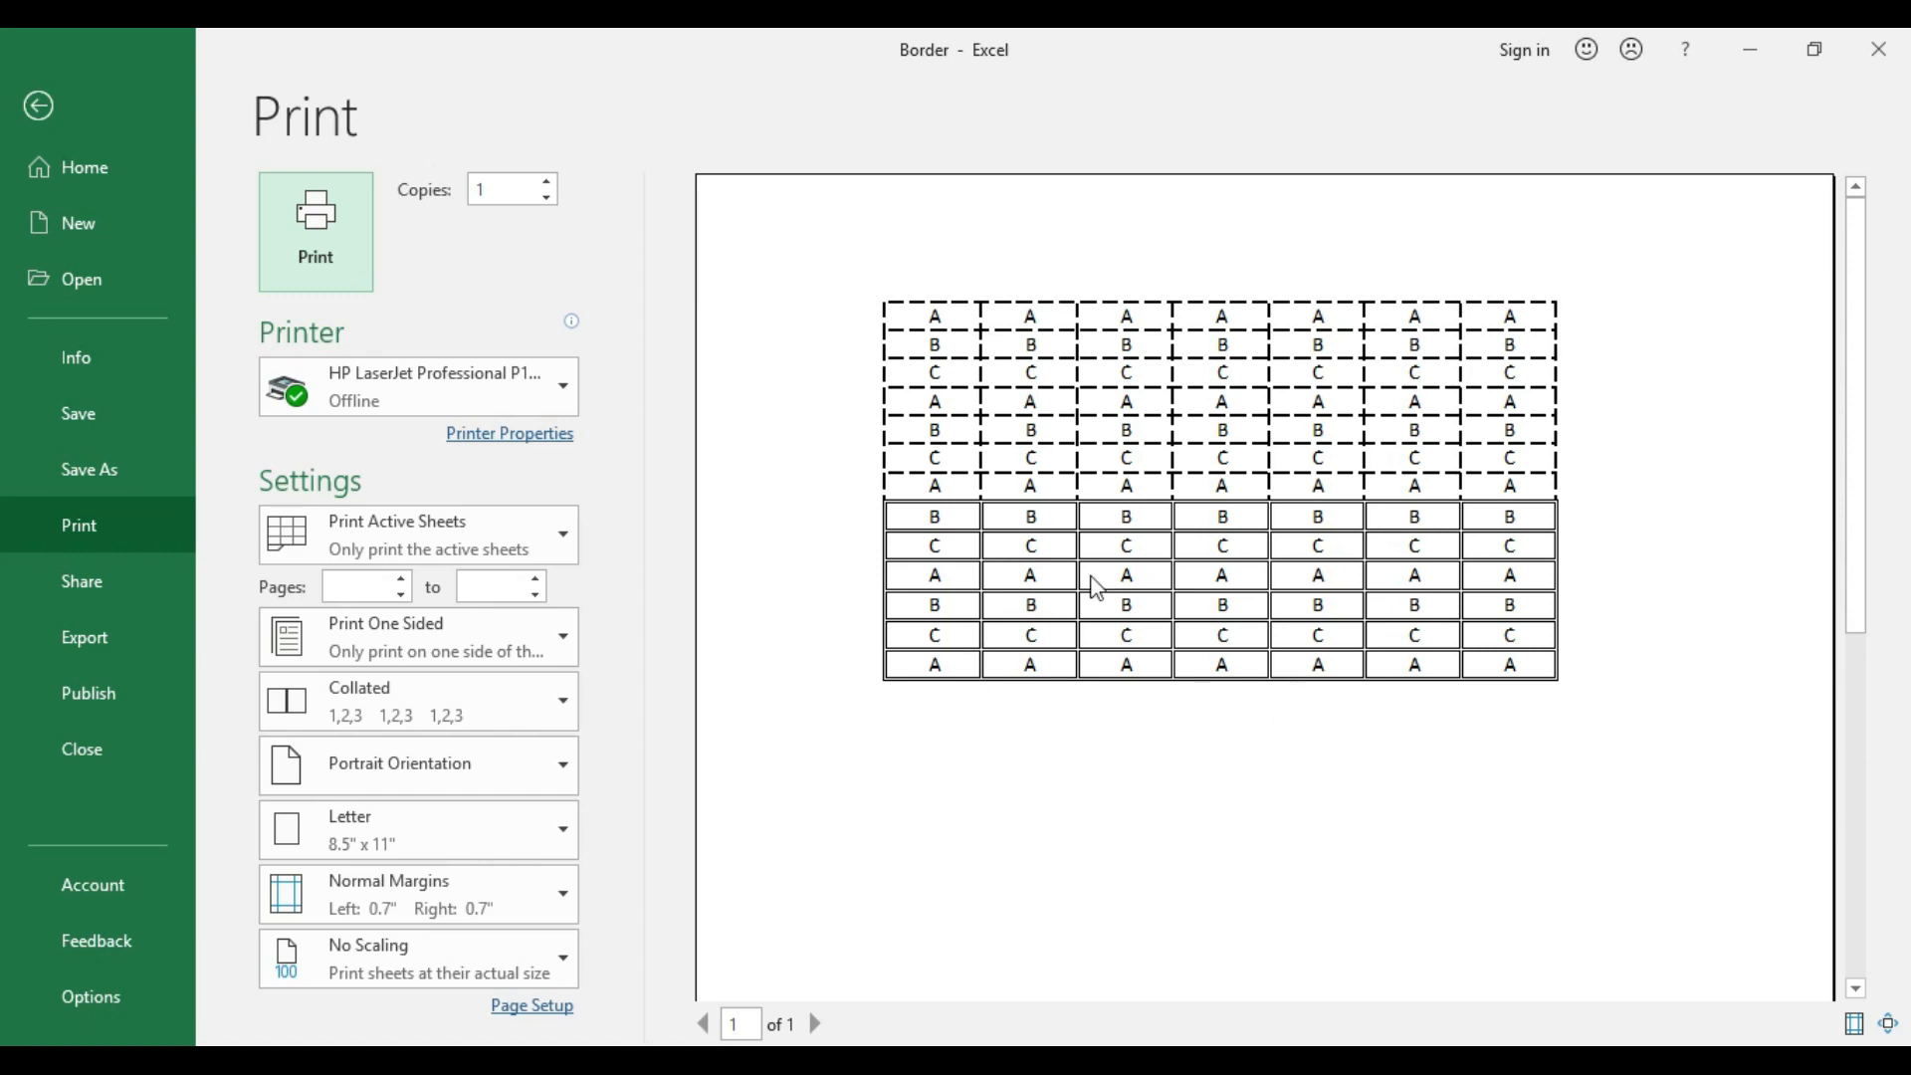
{"action": "left_click", "coordinate": [38, 106]}
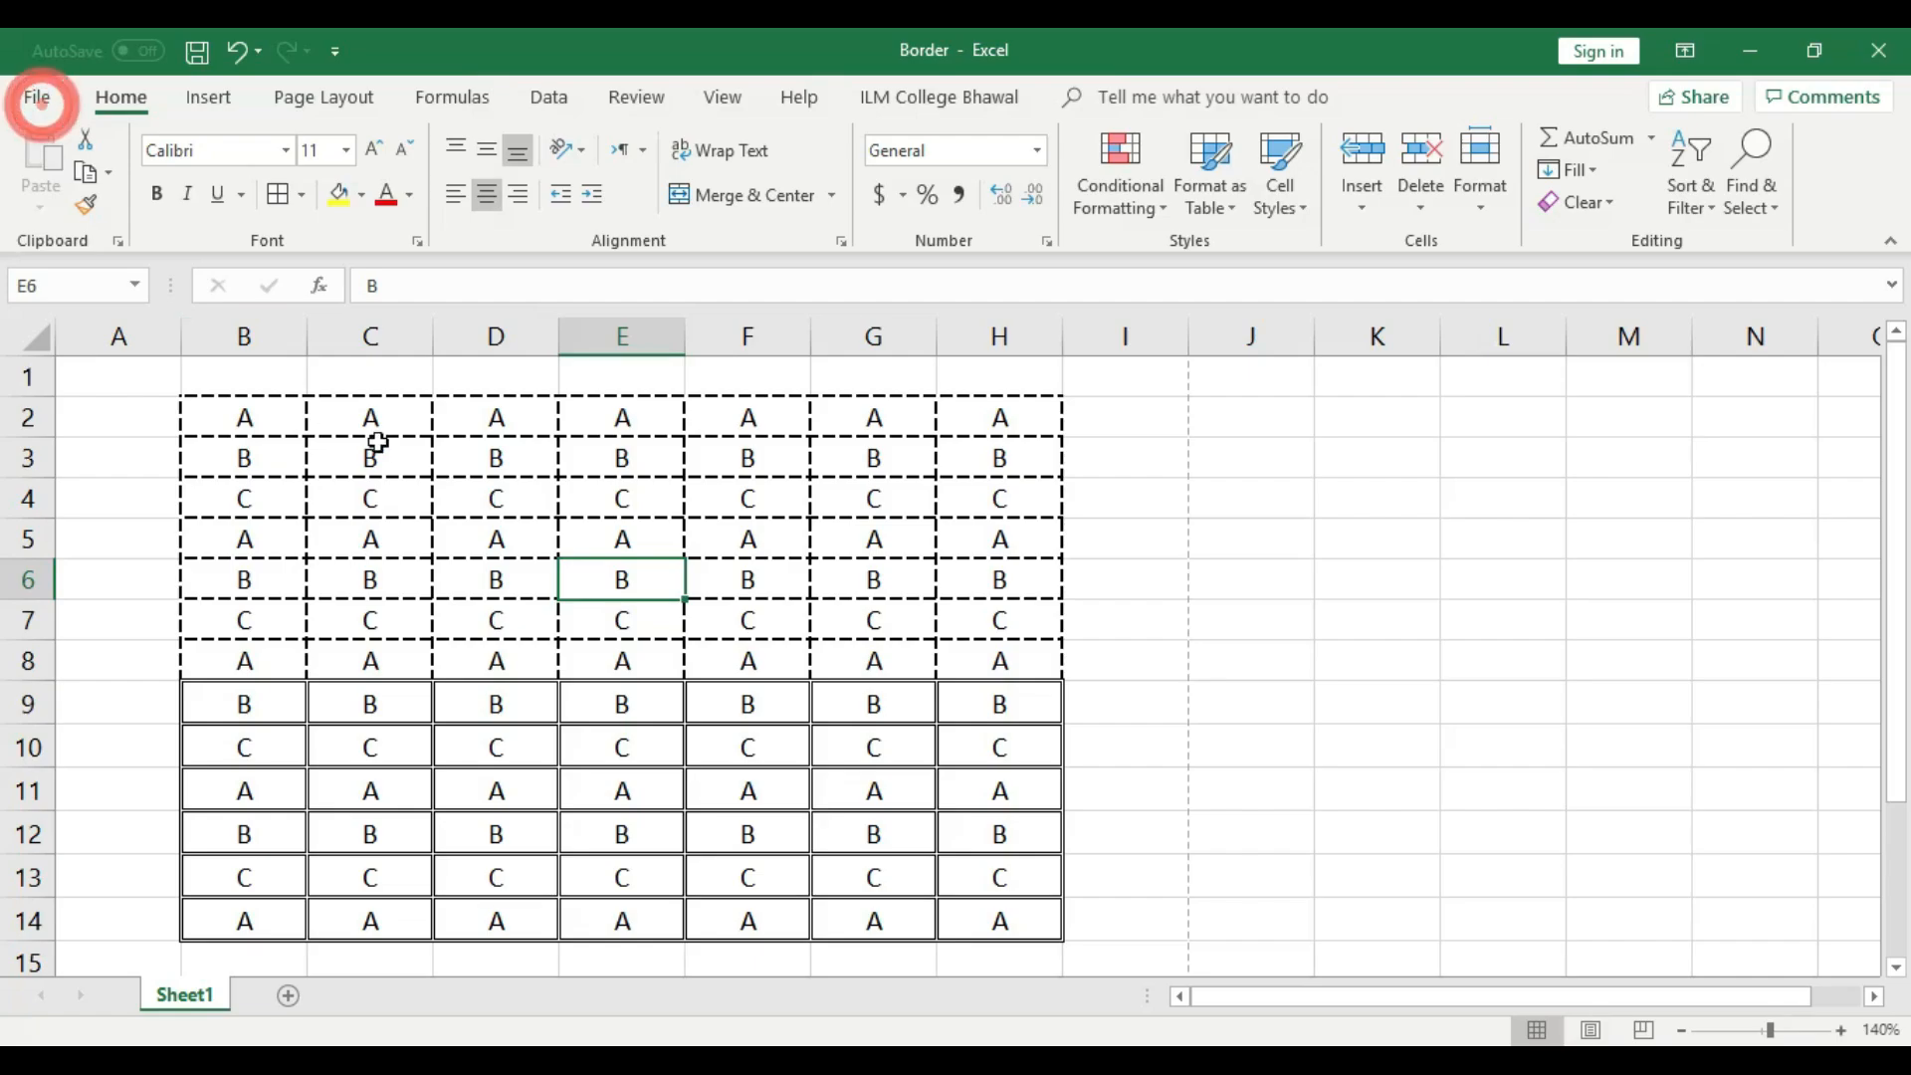
- Apply All Borders with the slanted dash-dot line style to cells C5:F12, and check them in the print preview before returning to the sheet
{"action": "left_click", "coordinate": [300, 195]}
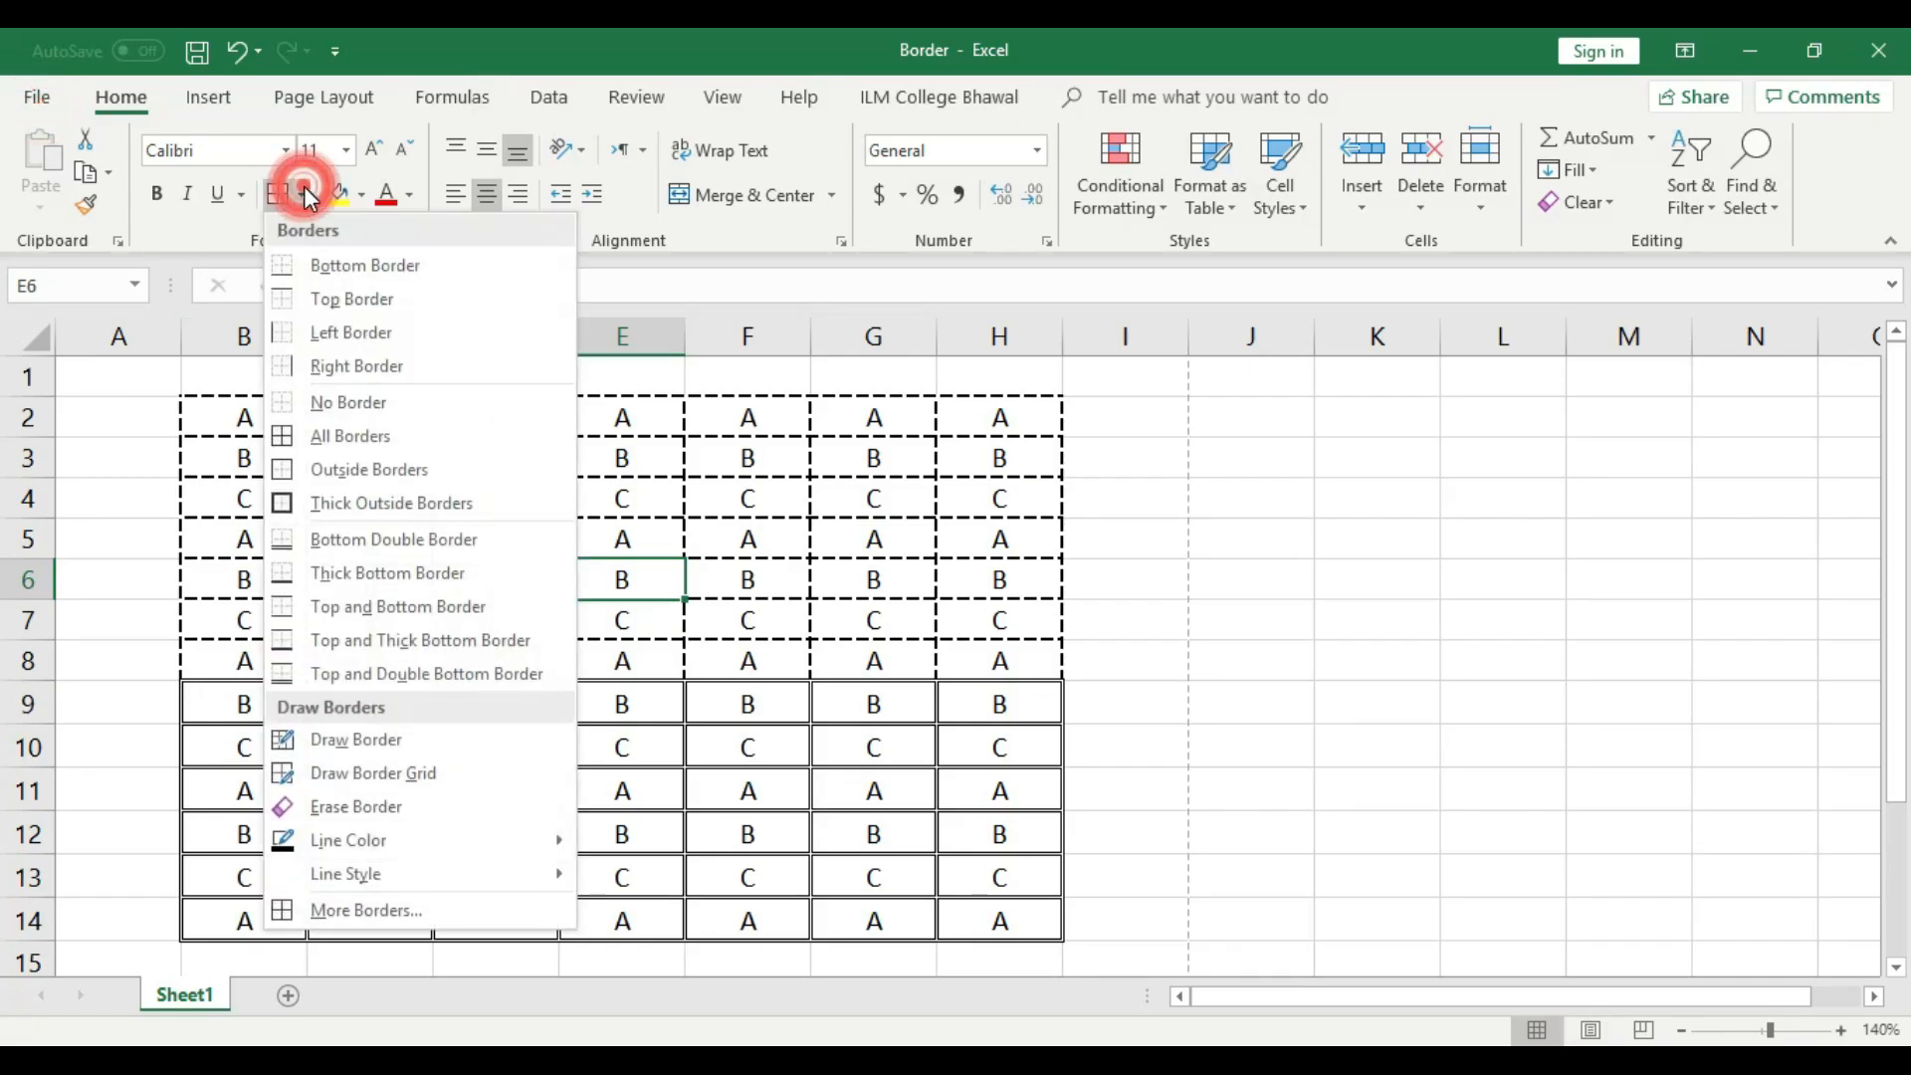
{"action": "left_click", "coordinate": [364, 876]}
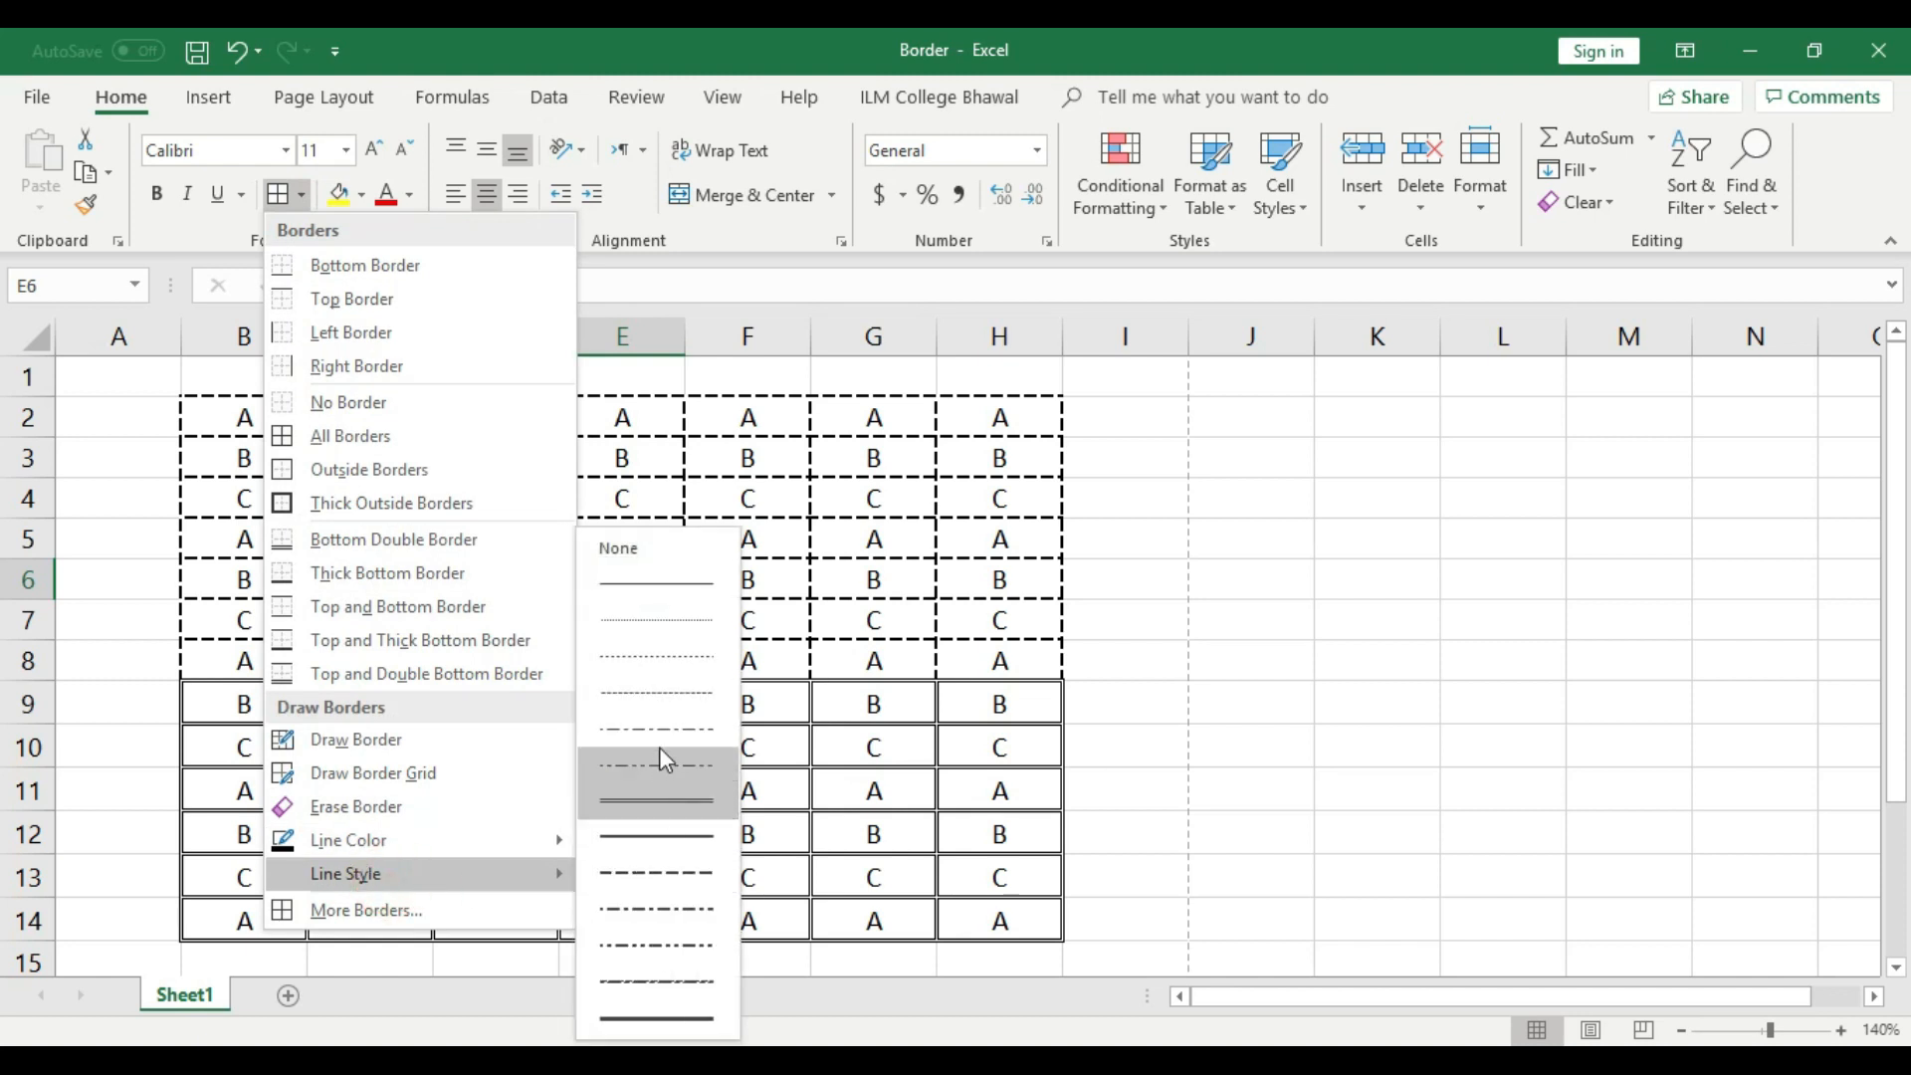
{"action": "left_click", "coordinate": [665, 992]}
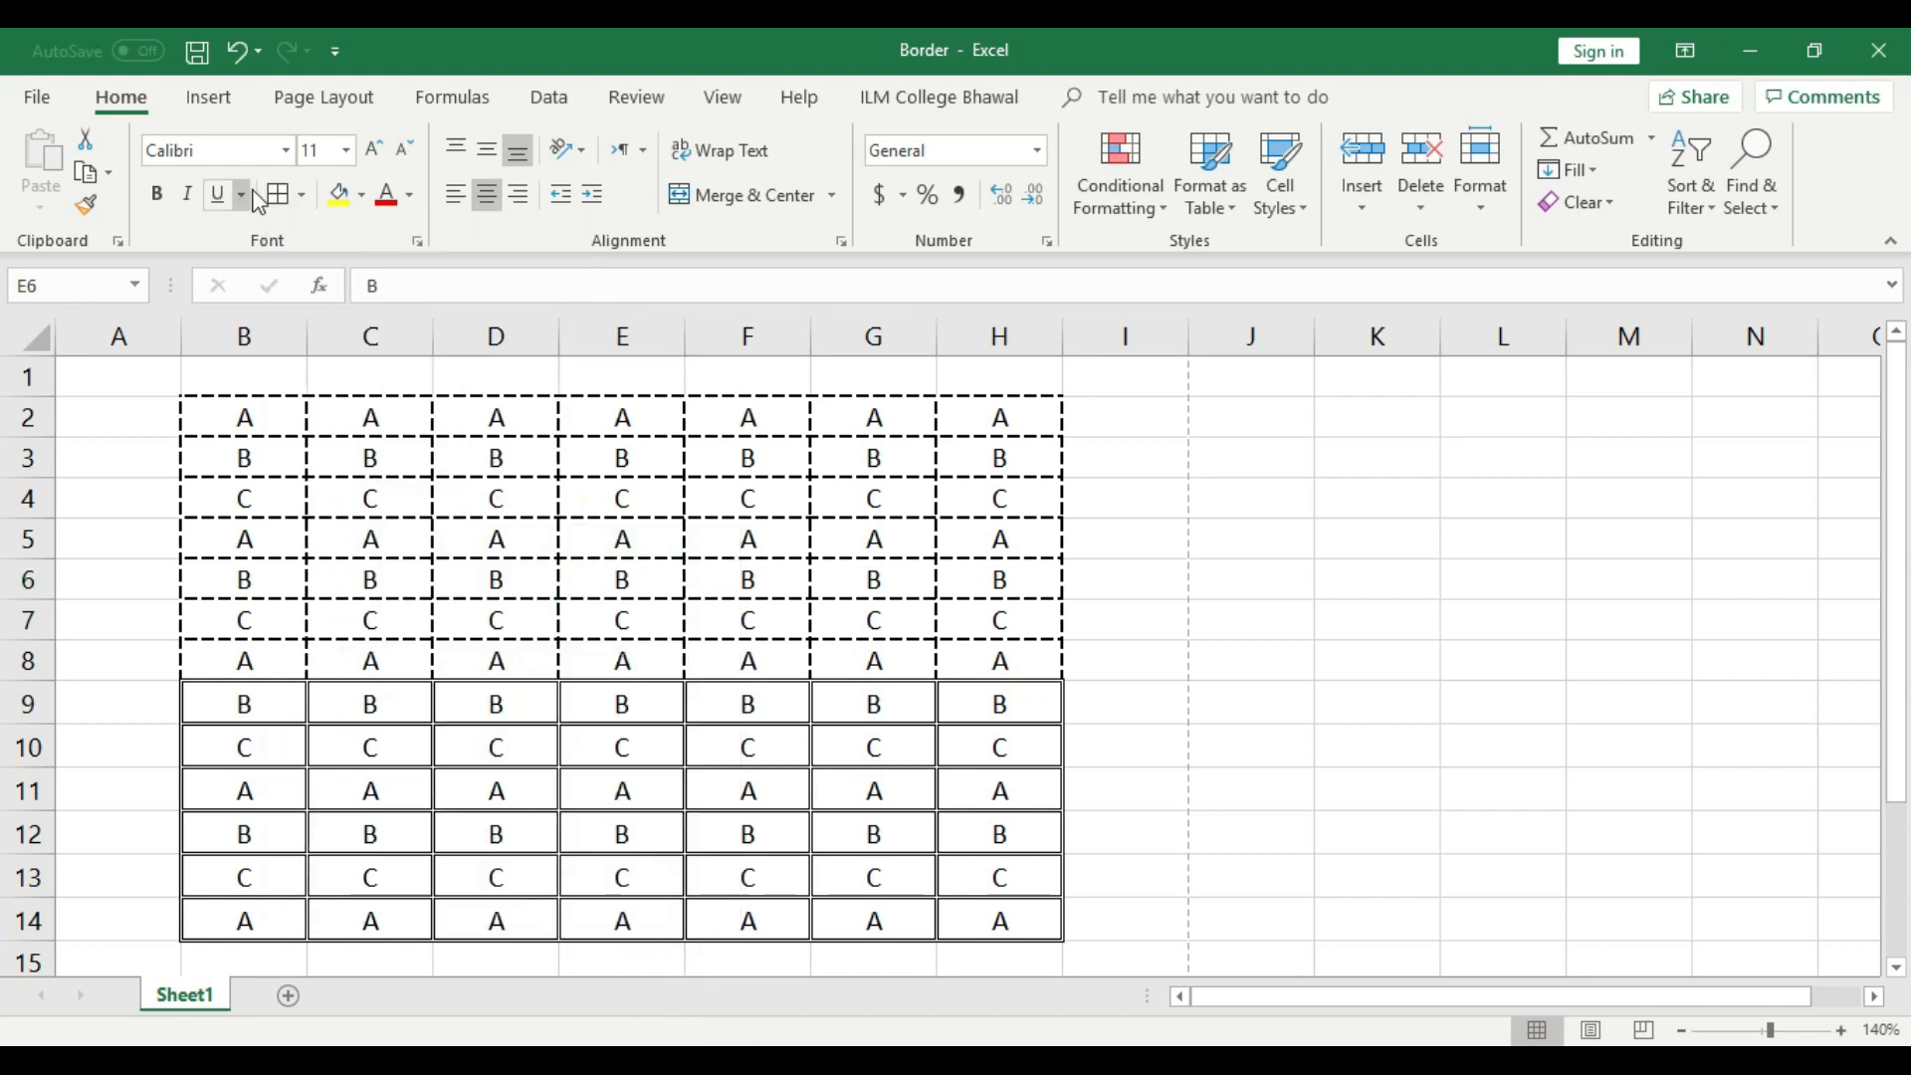
{"action": "left_click_drag", "start_coordinate": [371, 545], "coordinate": [801, 843]}
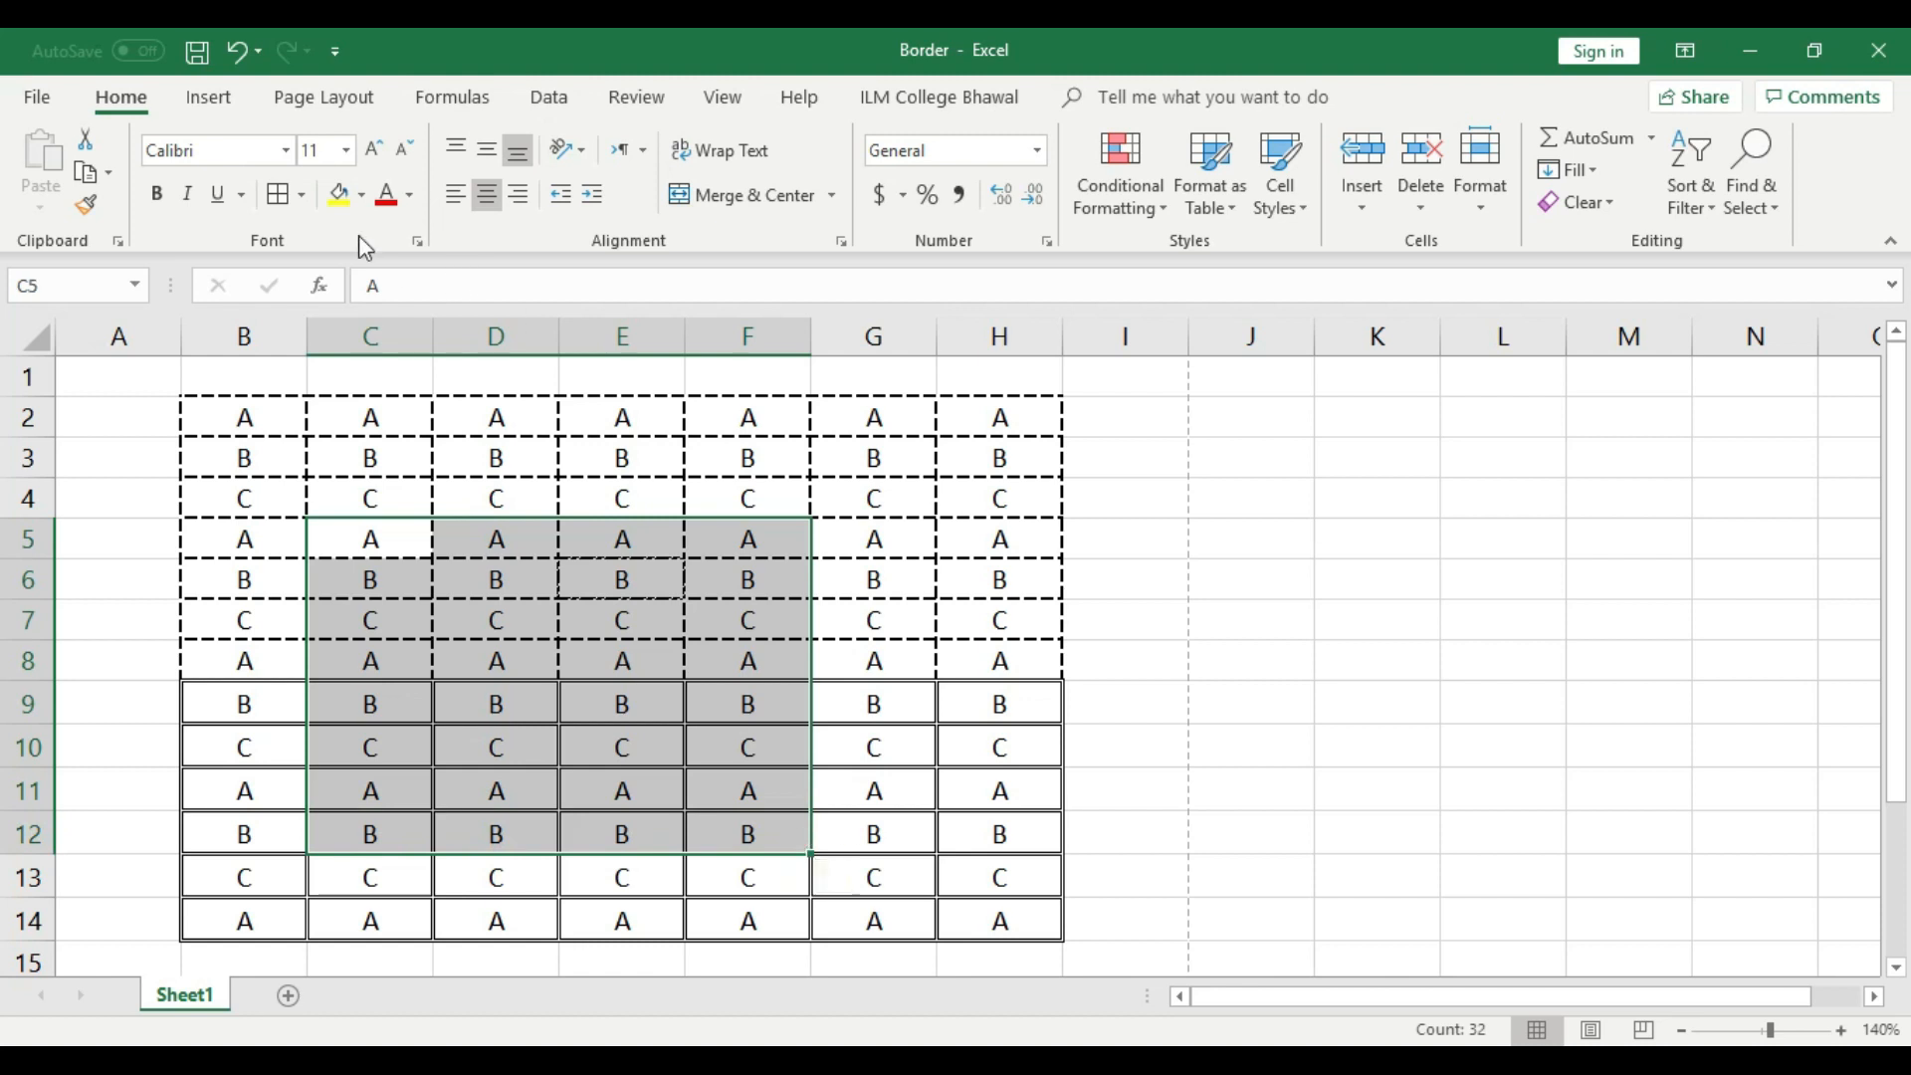
{"action": "left_click", "coordinate": [275, 195]}
{"action": "left_click", "coordinate": [586, 378]}
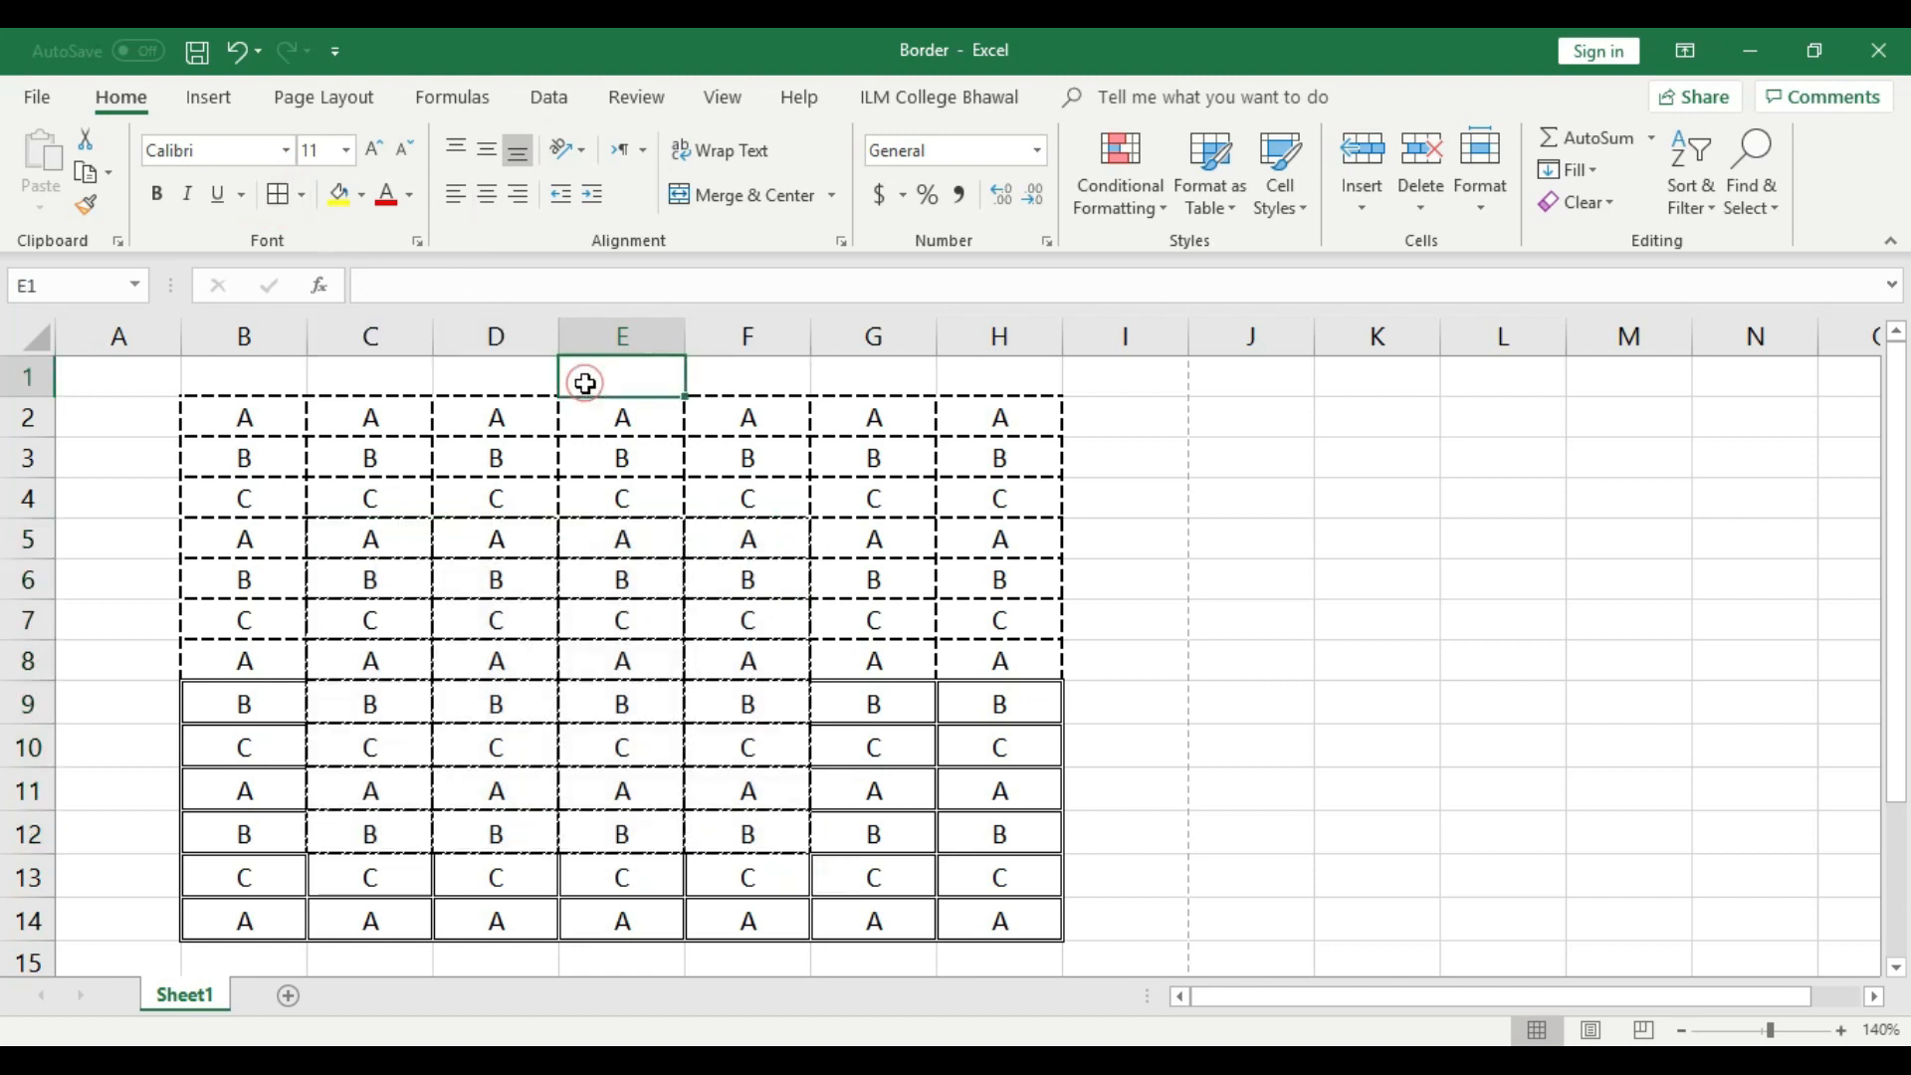
{"action": "key", "text": "ctrl+p"}
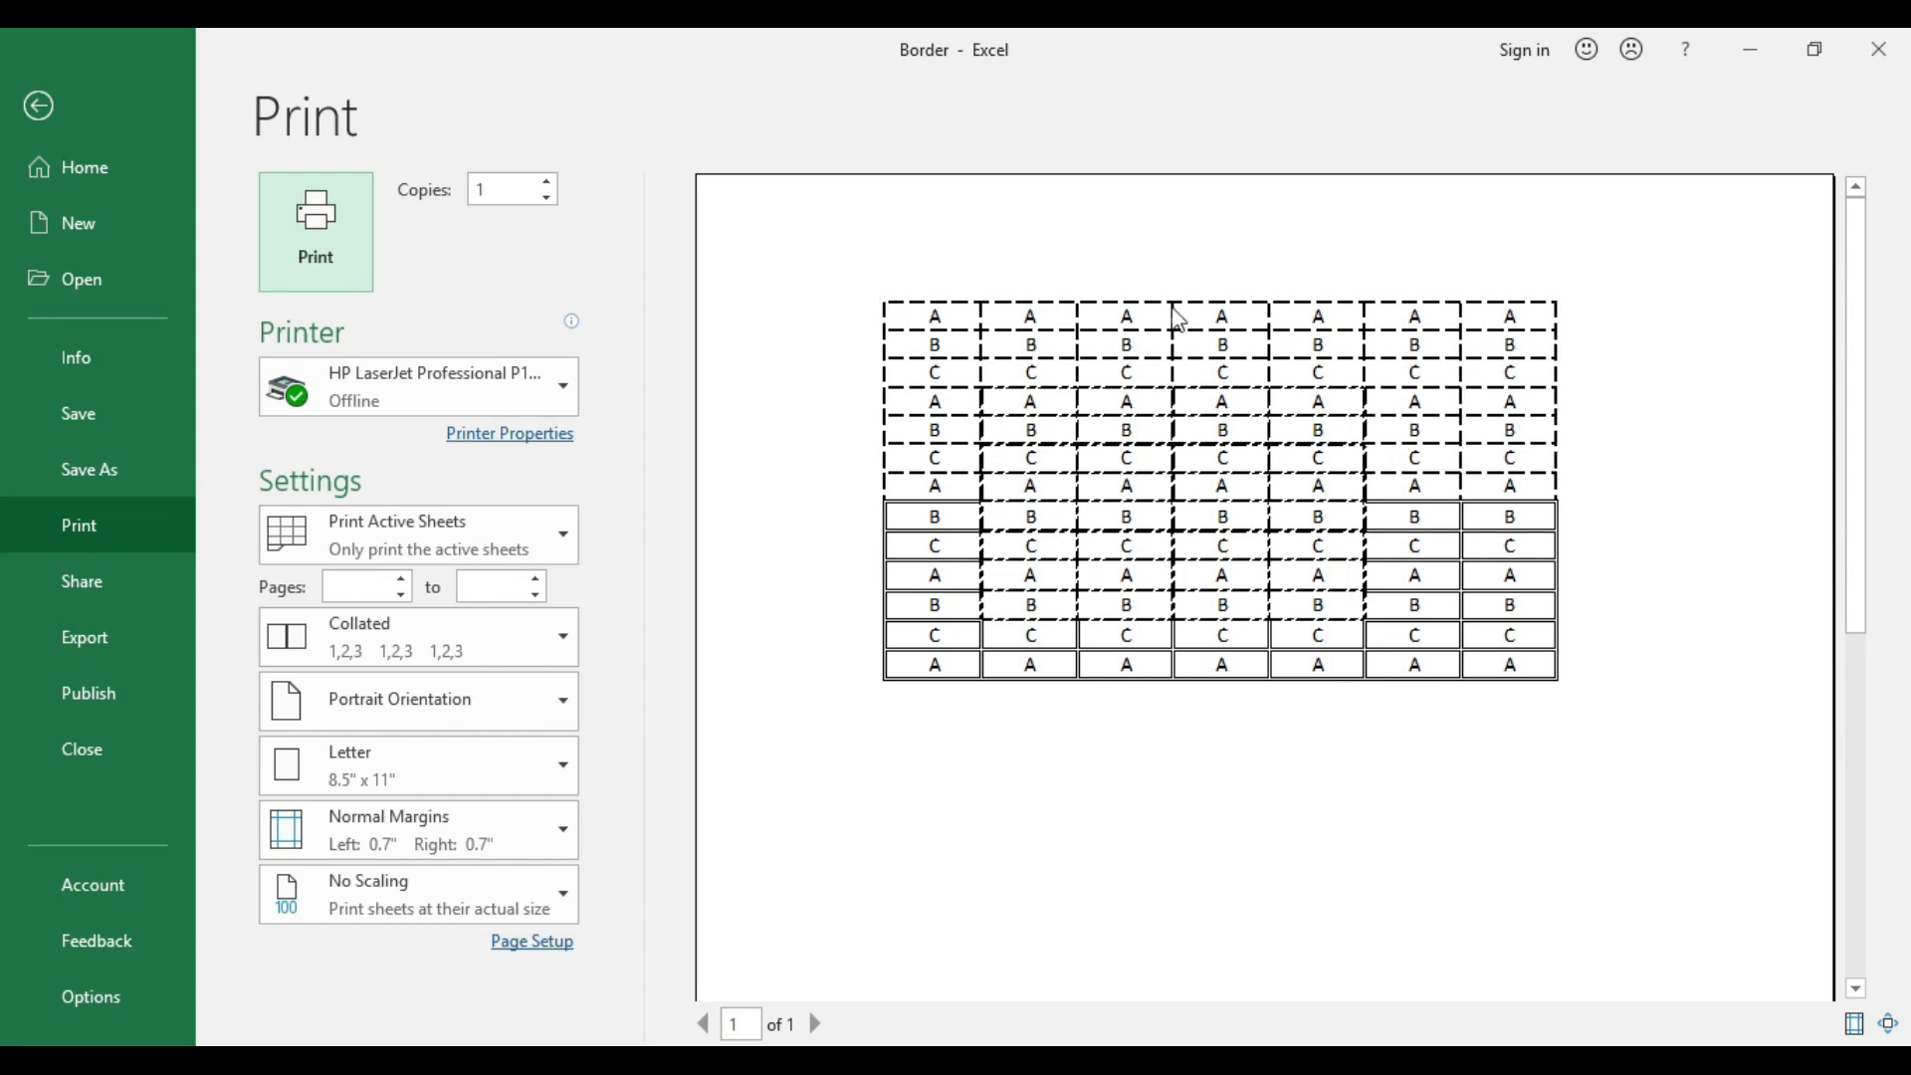
{"action": "left_click", "coordinate": [41, 109]}
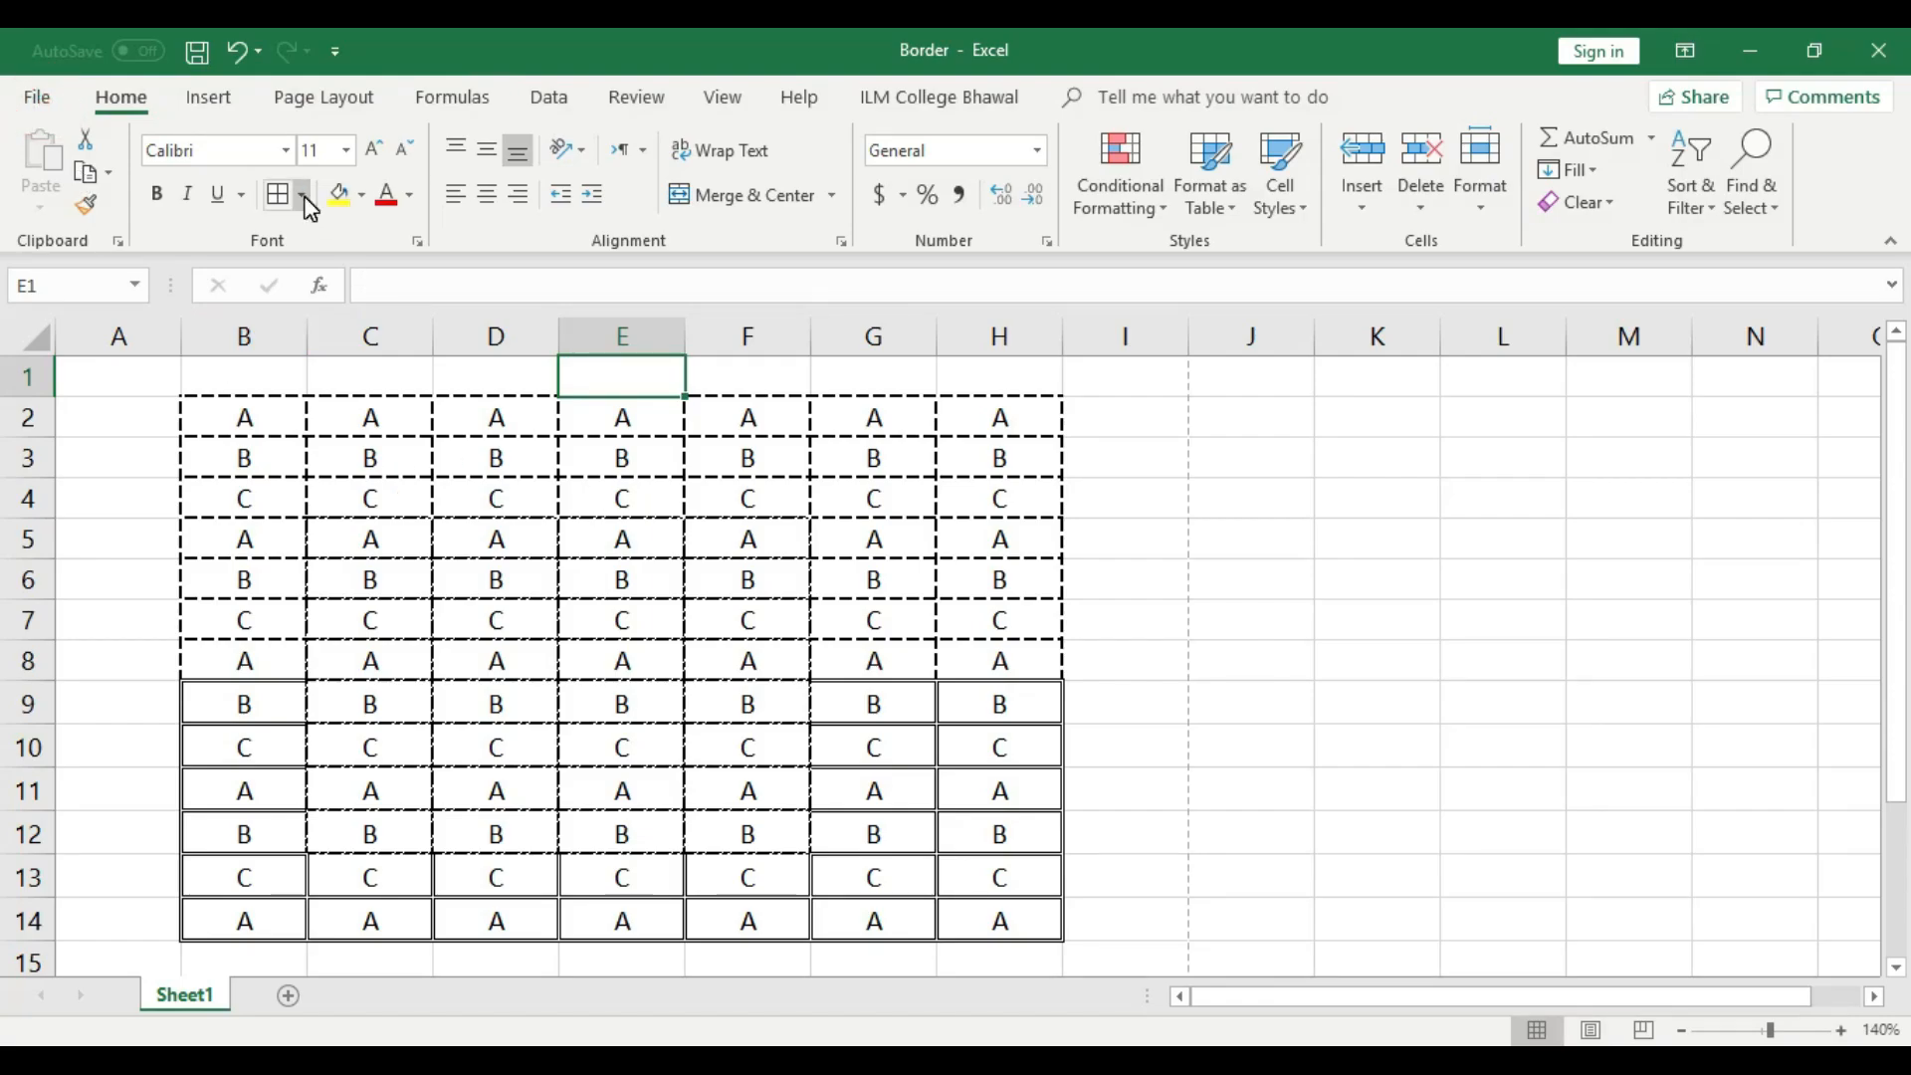
- Set the border line color to theme gold and the line style to hairline, and apply Thick Outside Borders to cell E1
{"action": "left_click", "coordinate": [361, 194]}
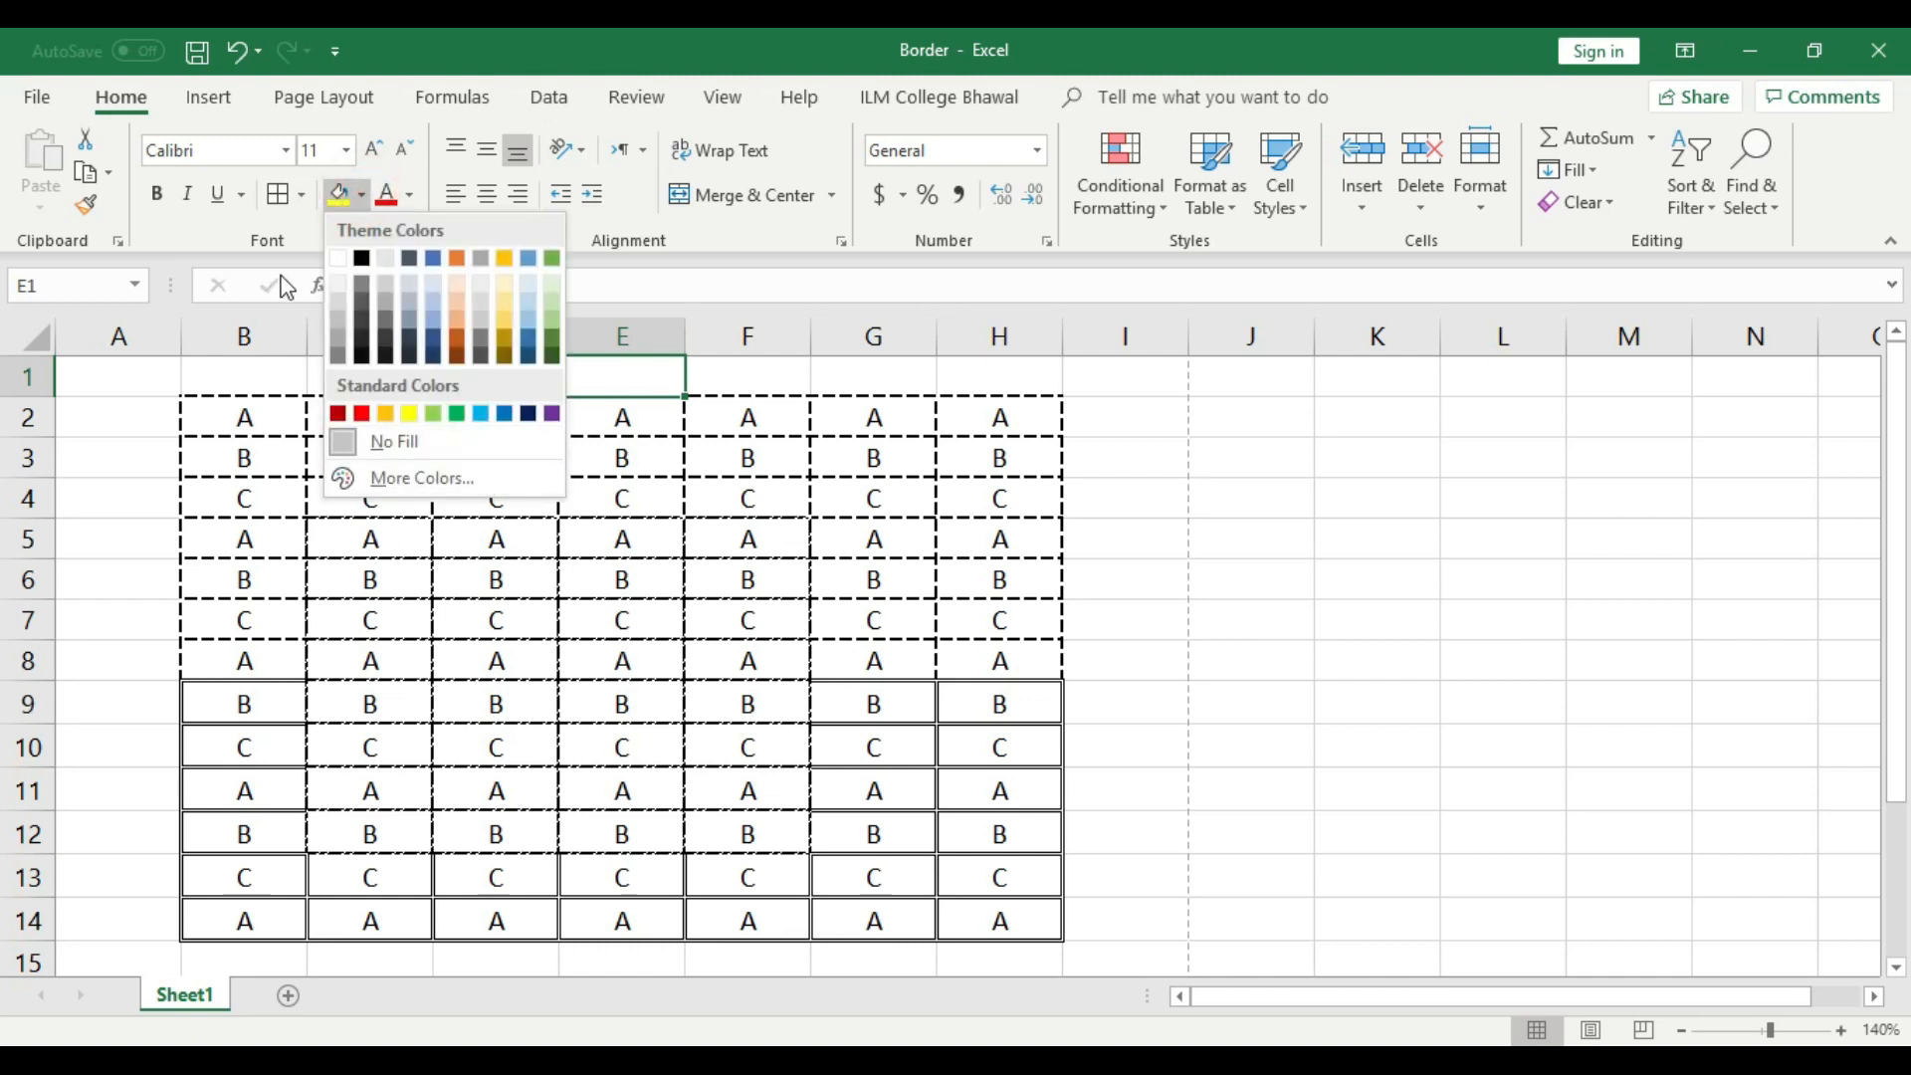
{"action": "left_click", "coordinate": [300, 194]}
{"action": "left_click", "coordinate": [411, 875]}
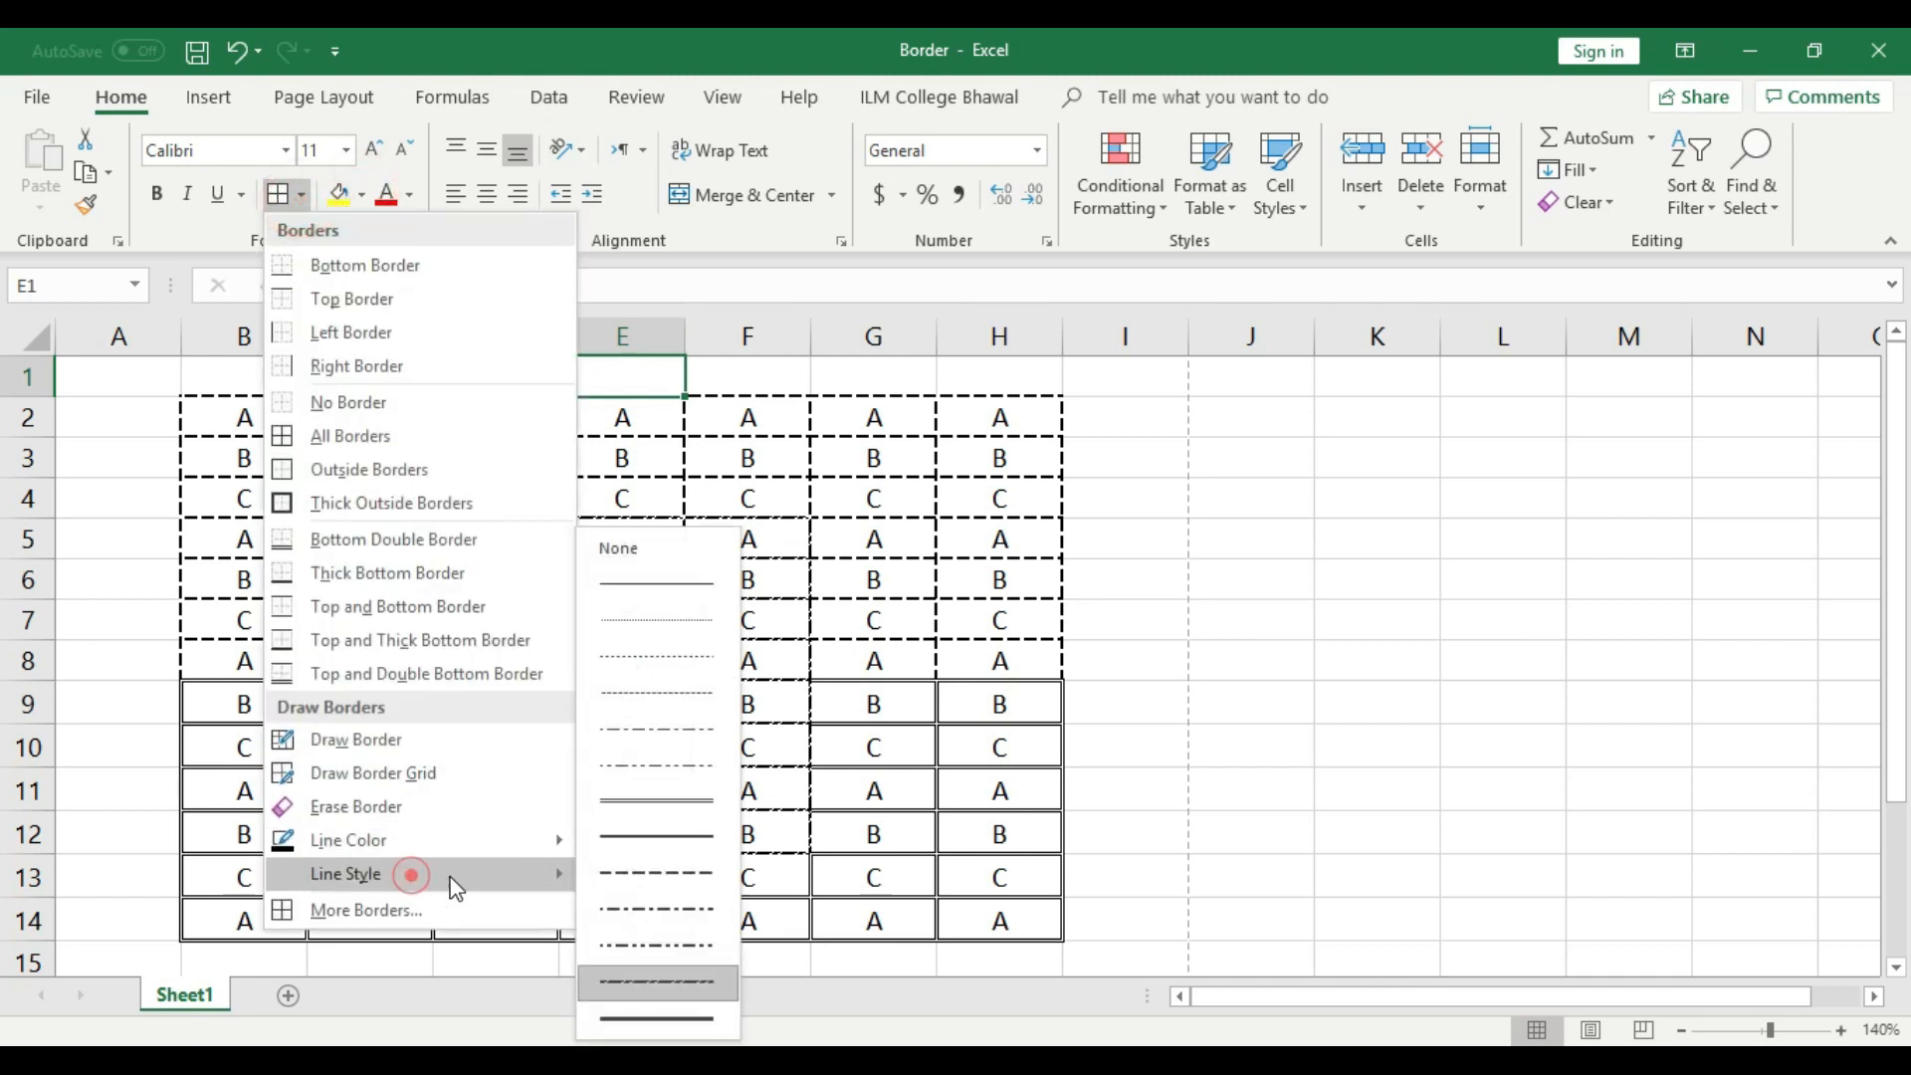
{"action": "left_click", "coordinate": [487, 839]}
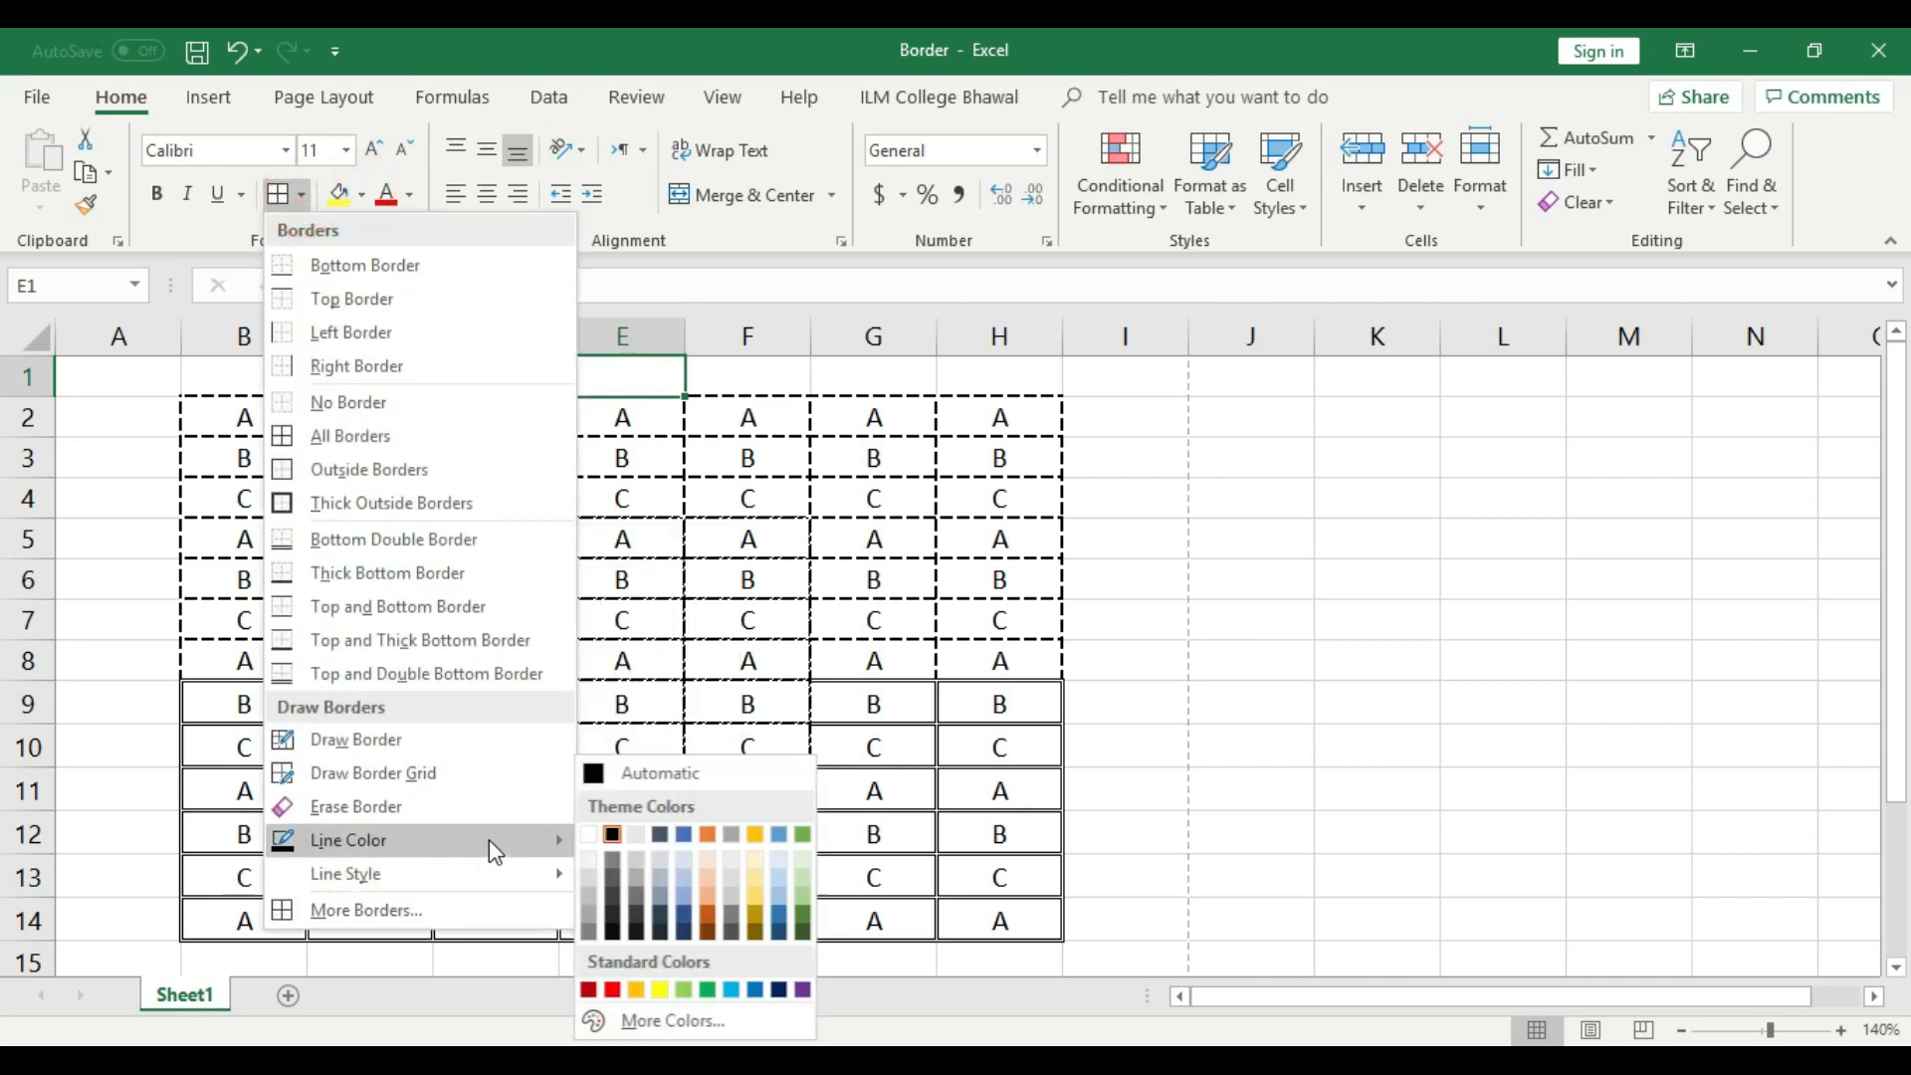
{"action": "left_click", "coordinate": [757, 832]}
{"action": "left_click", "coordinate": [300, 195]}
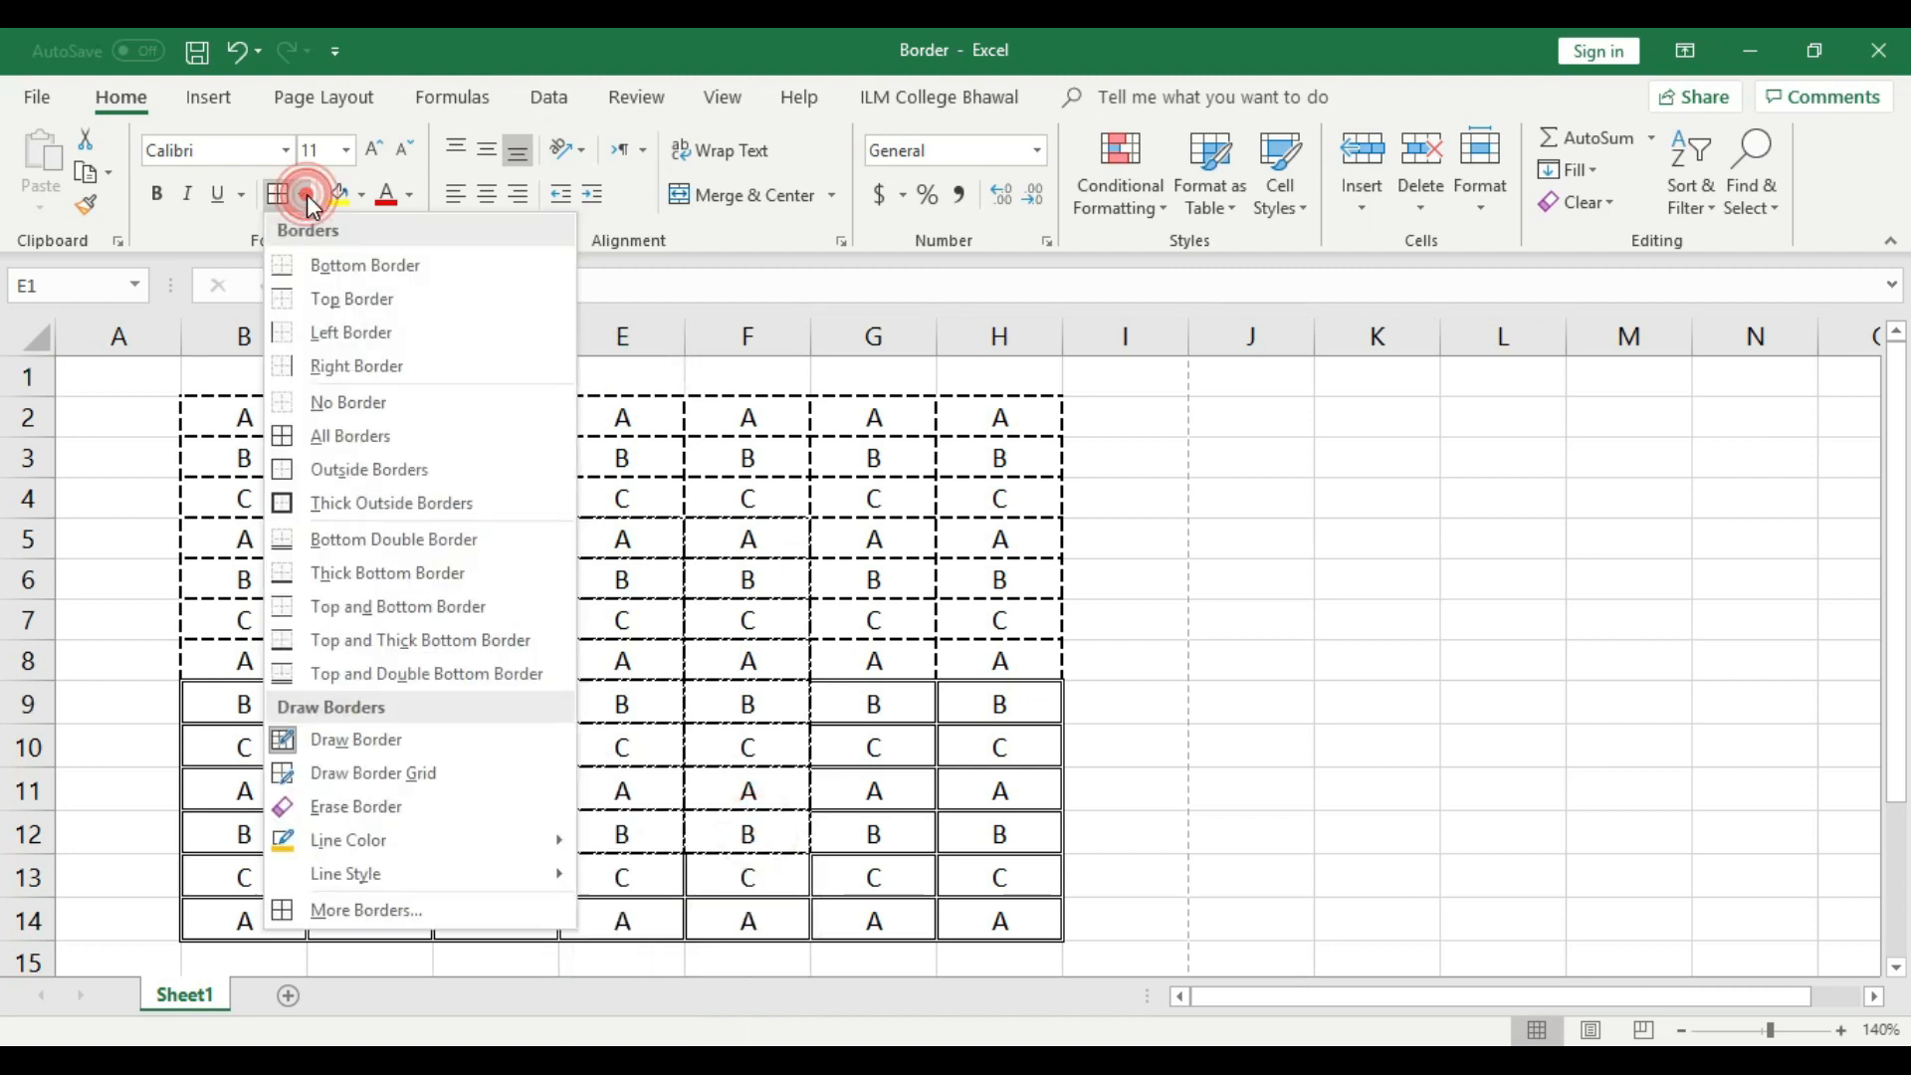
{"action": "left_click", "coordinate": [404, 881]}
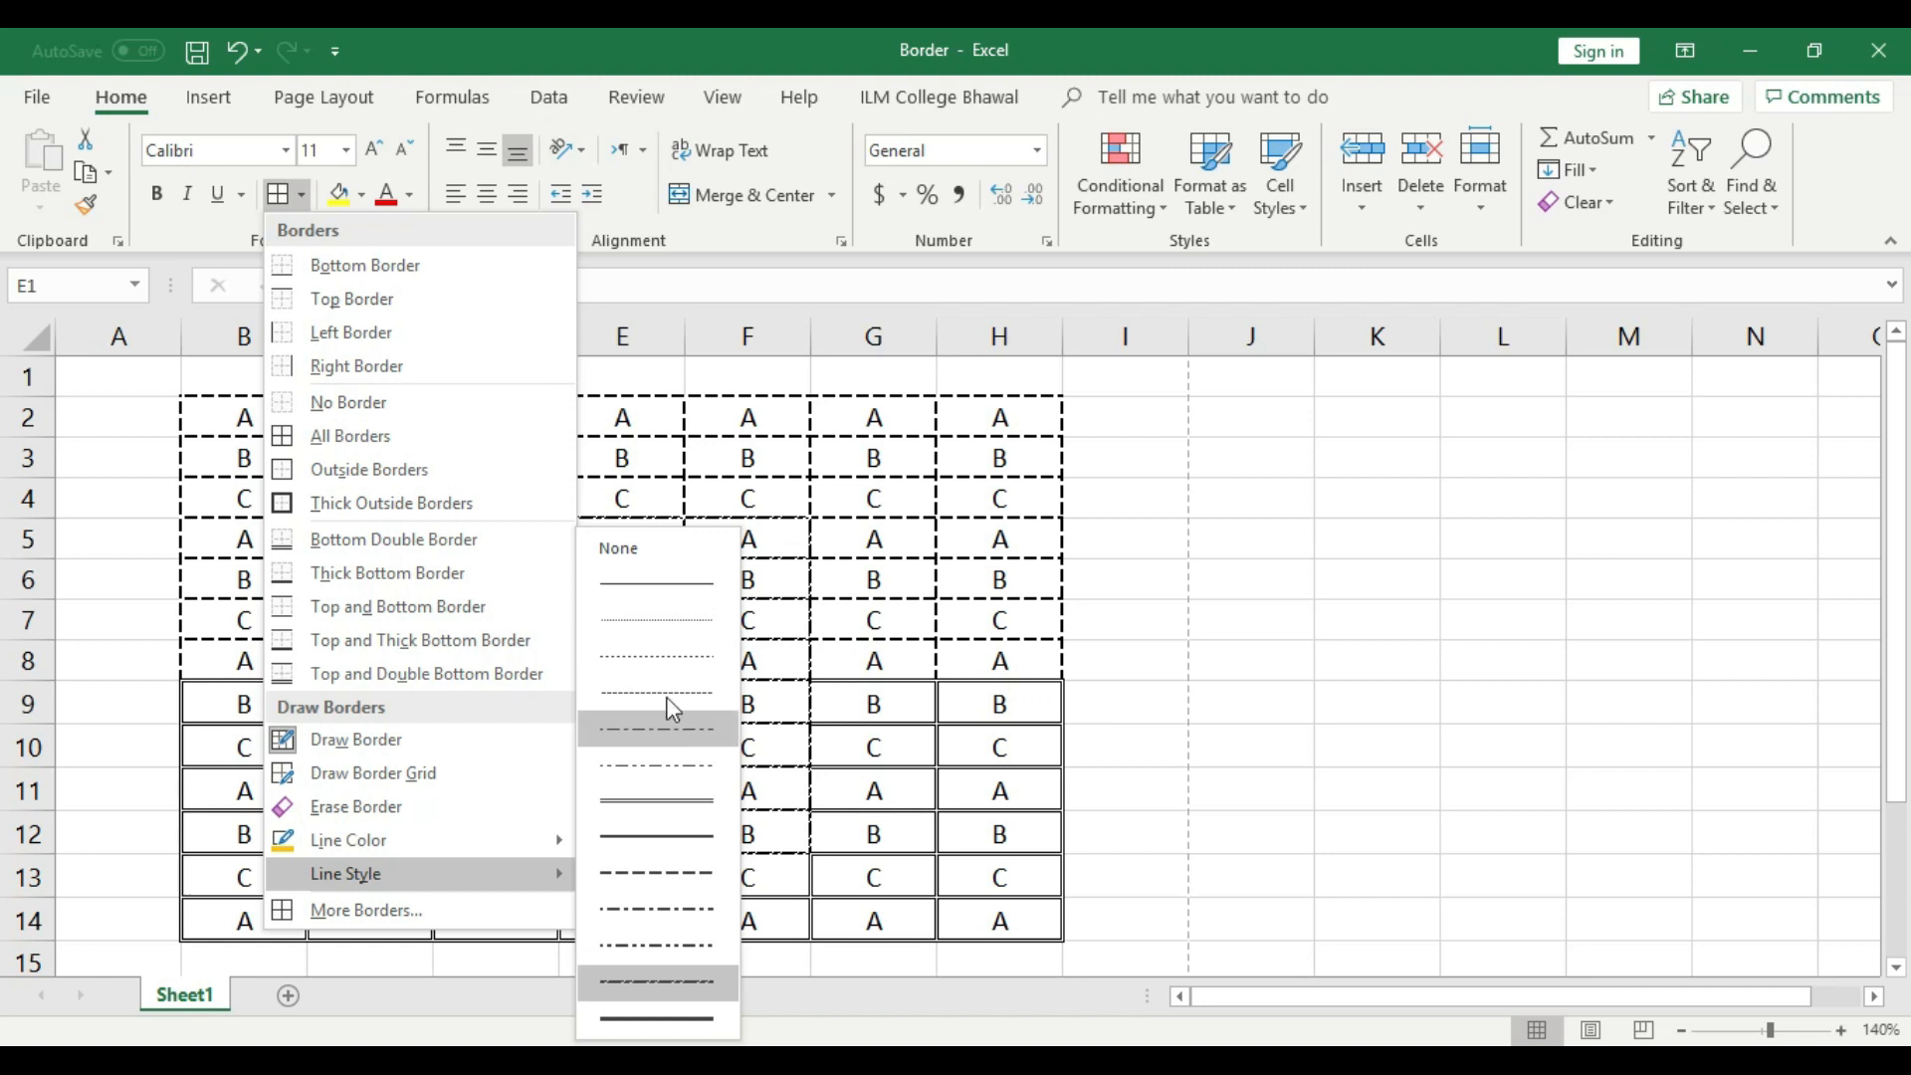
{"action": "left_click", "coordinate": [665, 620]}
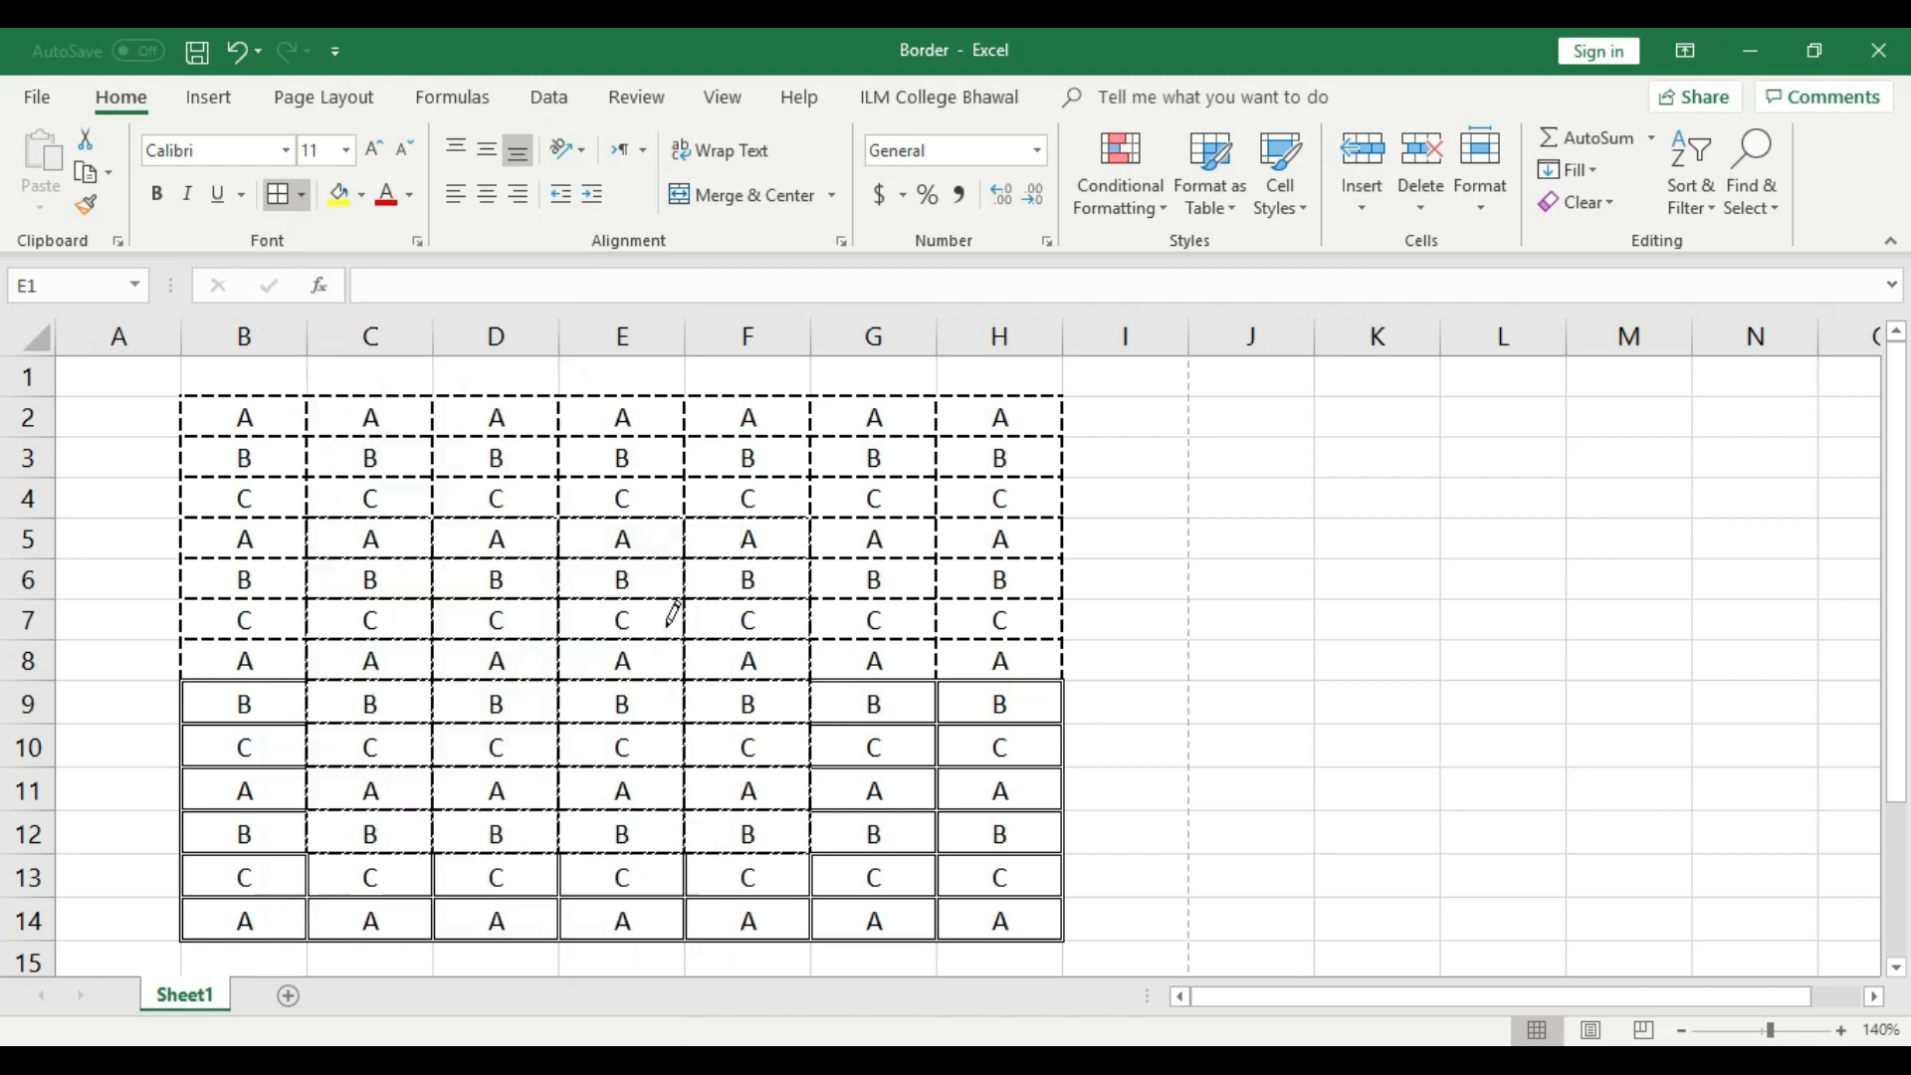
{"action": "left_click", "coordinate": [301, 195]}
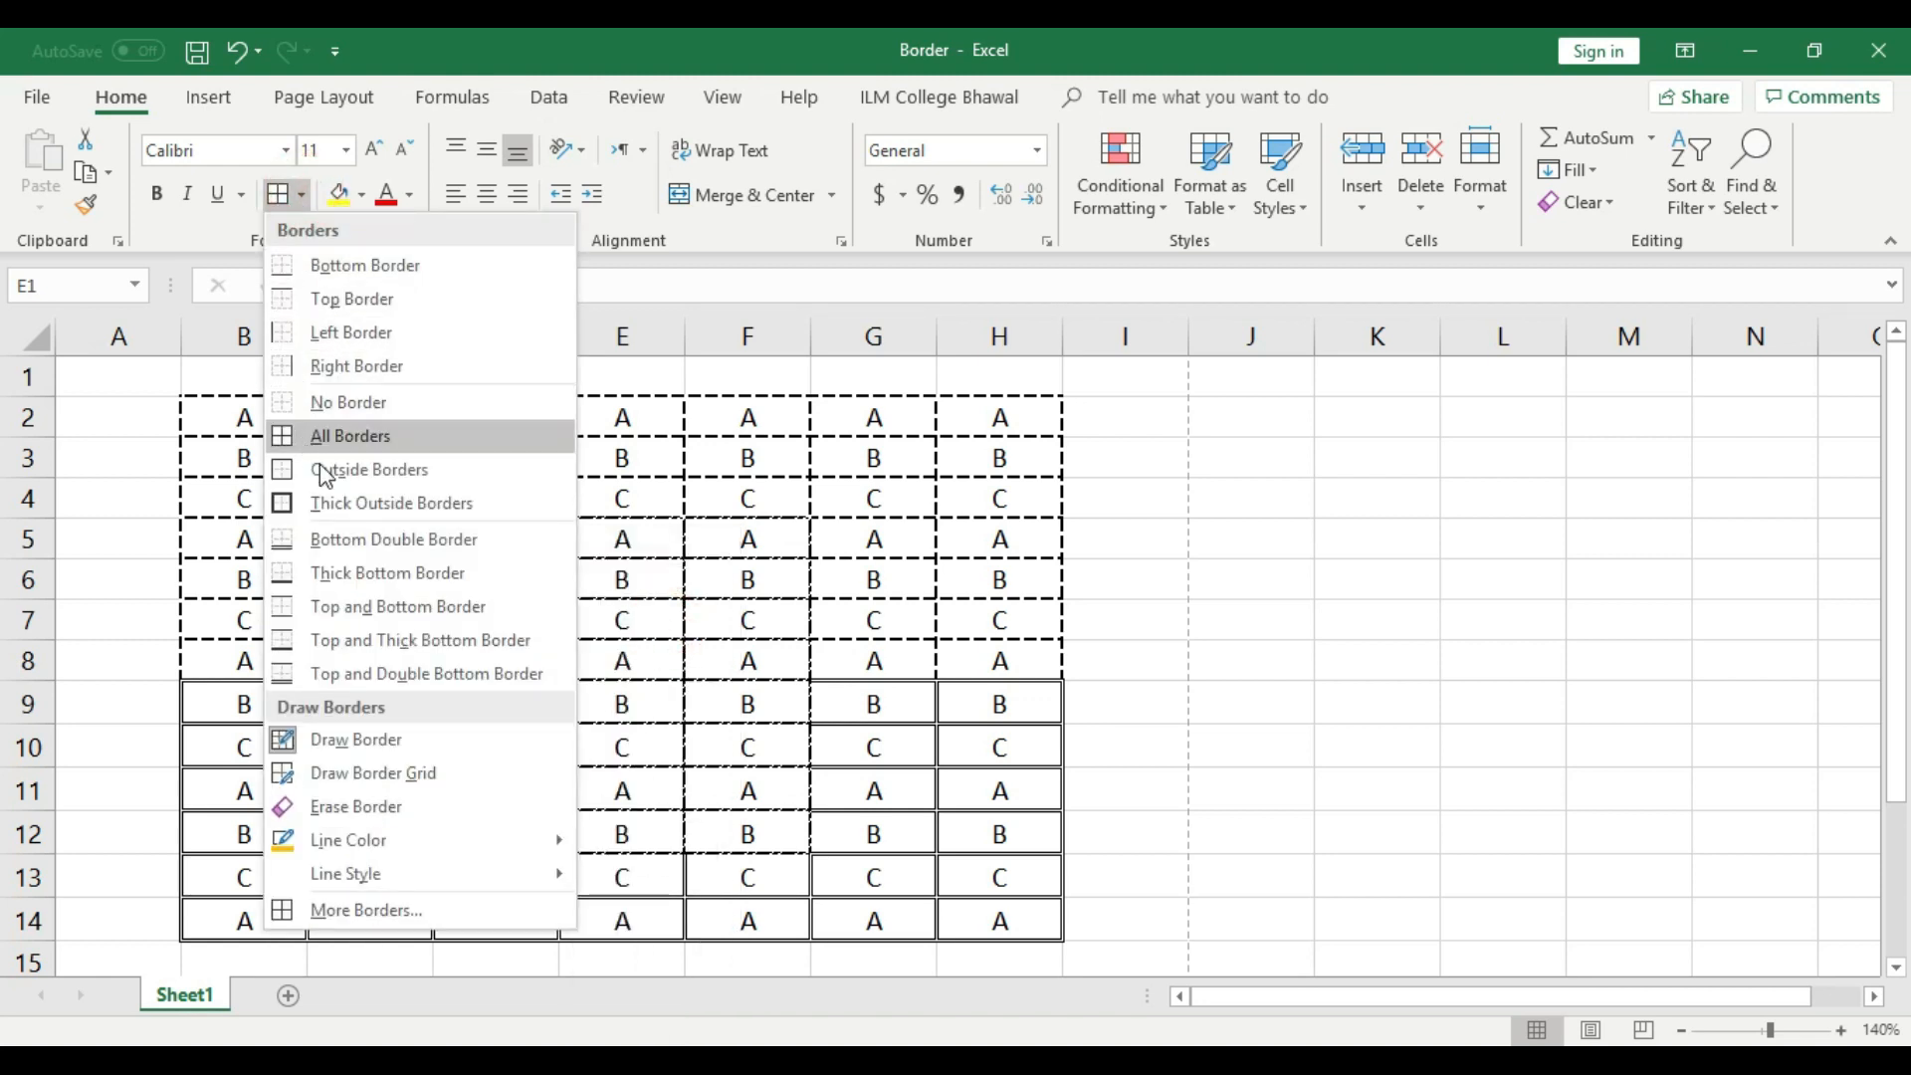
{"action": "left_click", "coordinate": [352, 505]}
- Apply Thick Outside Borders to cells C5:G11, and undo them
{"action": "left_click_drag", "start_coordinate": [324, 525], "coordinate": [849, 793]}
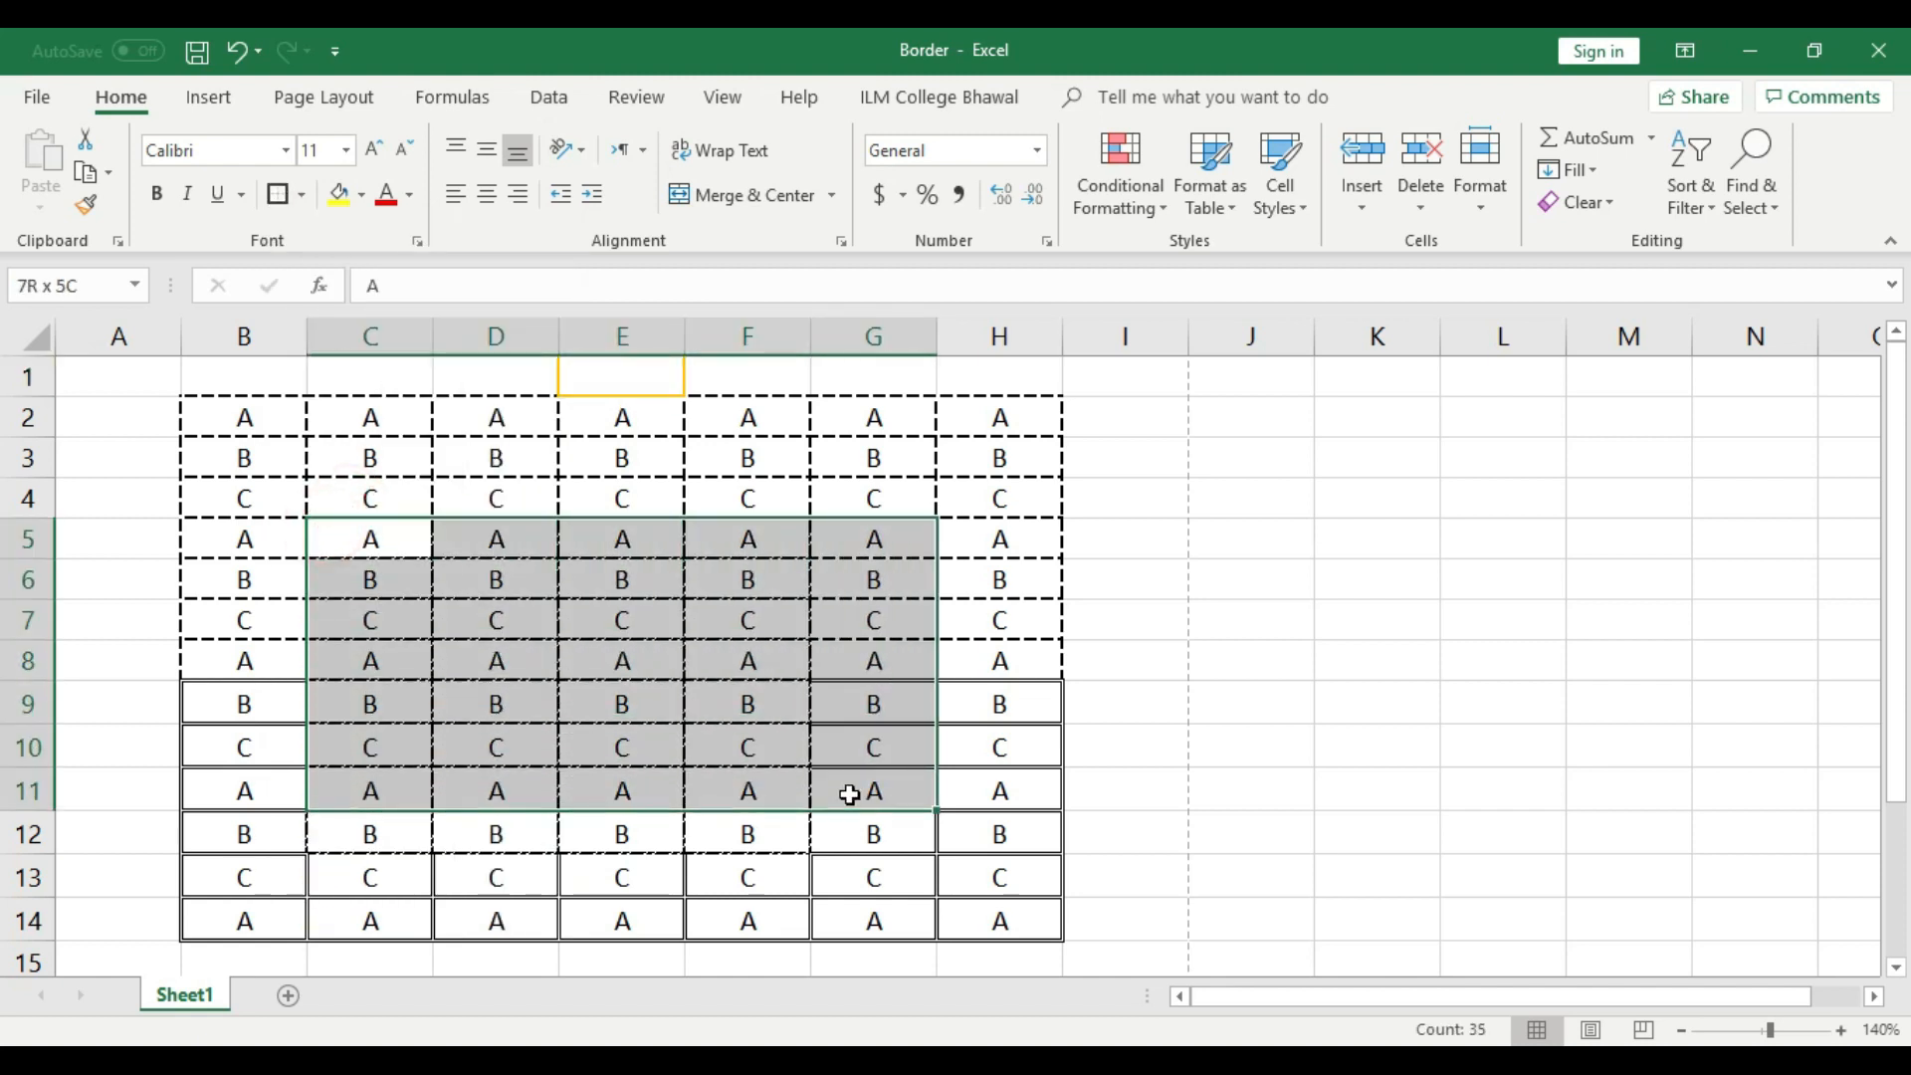
{"action": "left_click", "coordinate": [280, 195]}
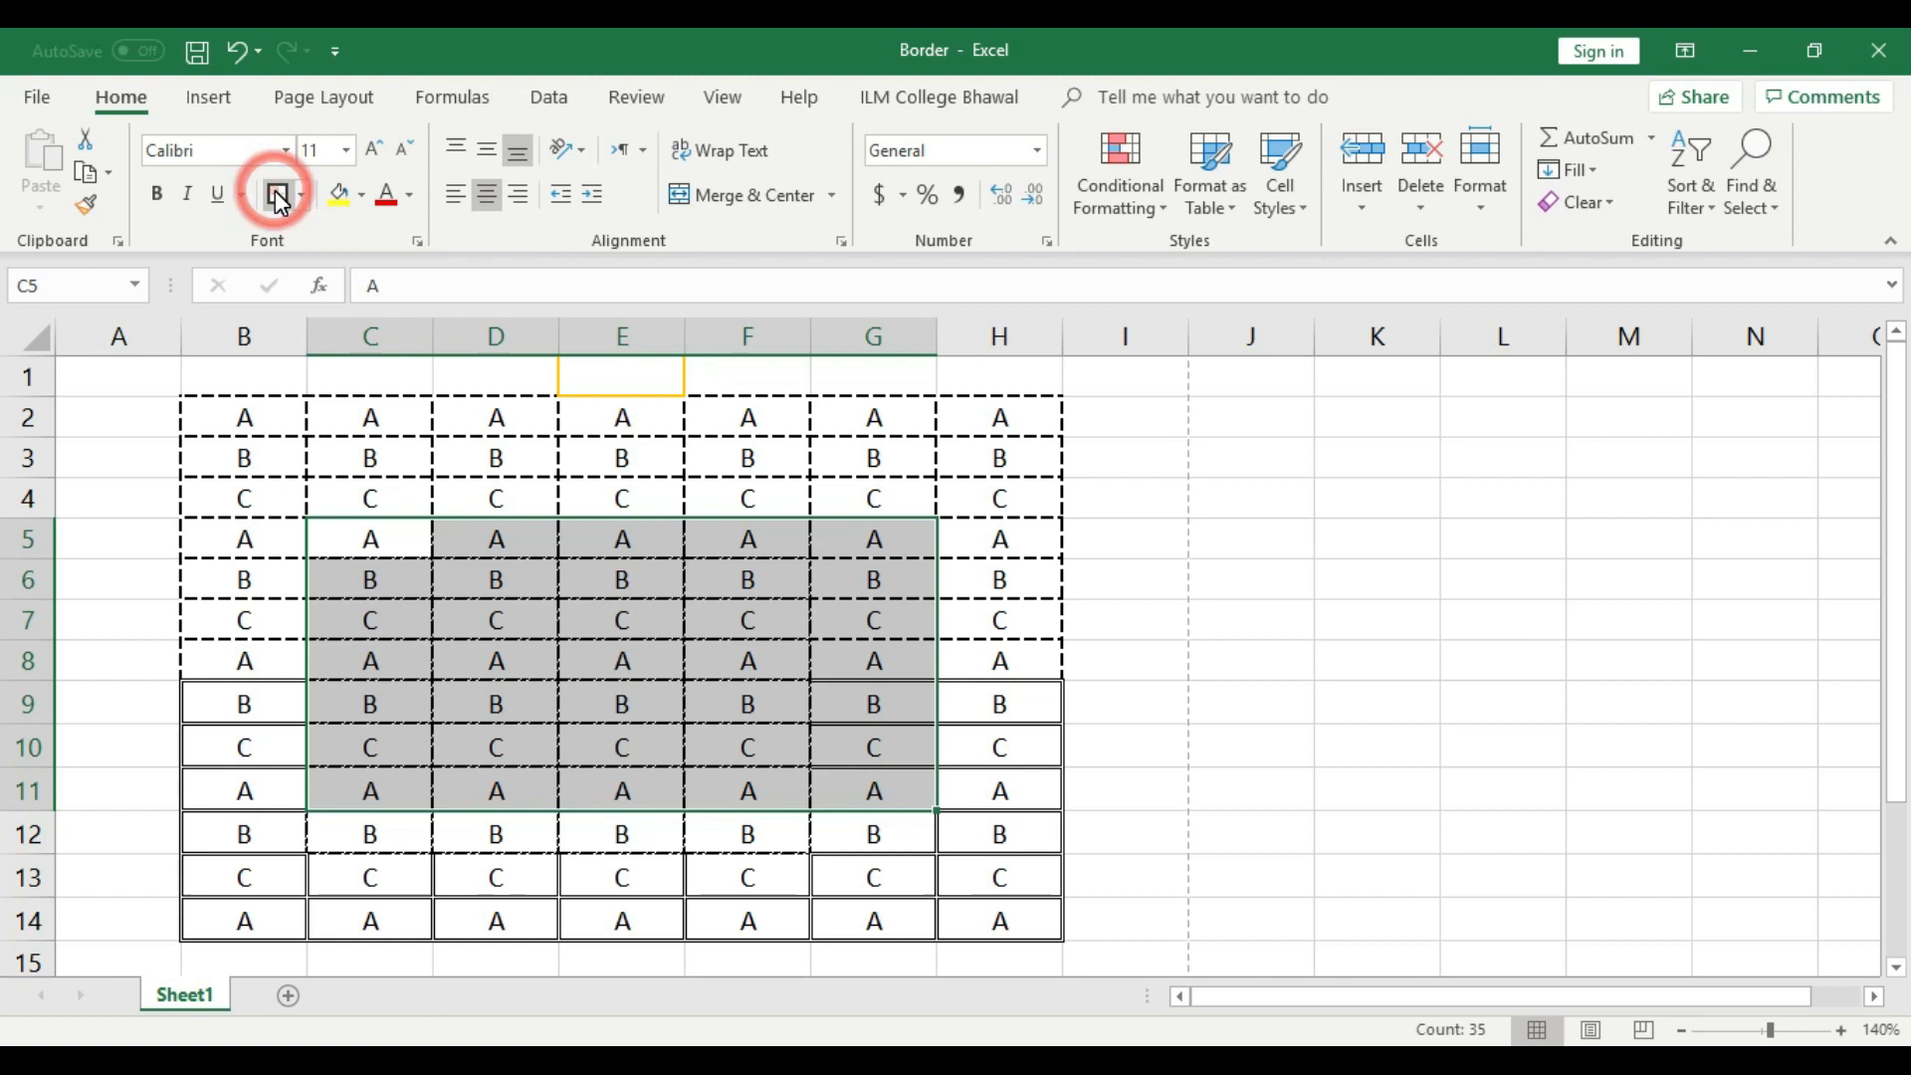
{"action": "left_click", "coordinate": [554, 711]}
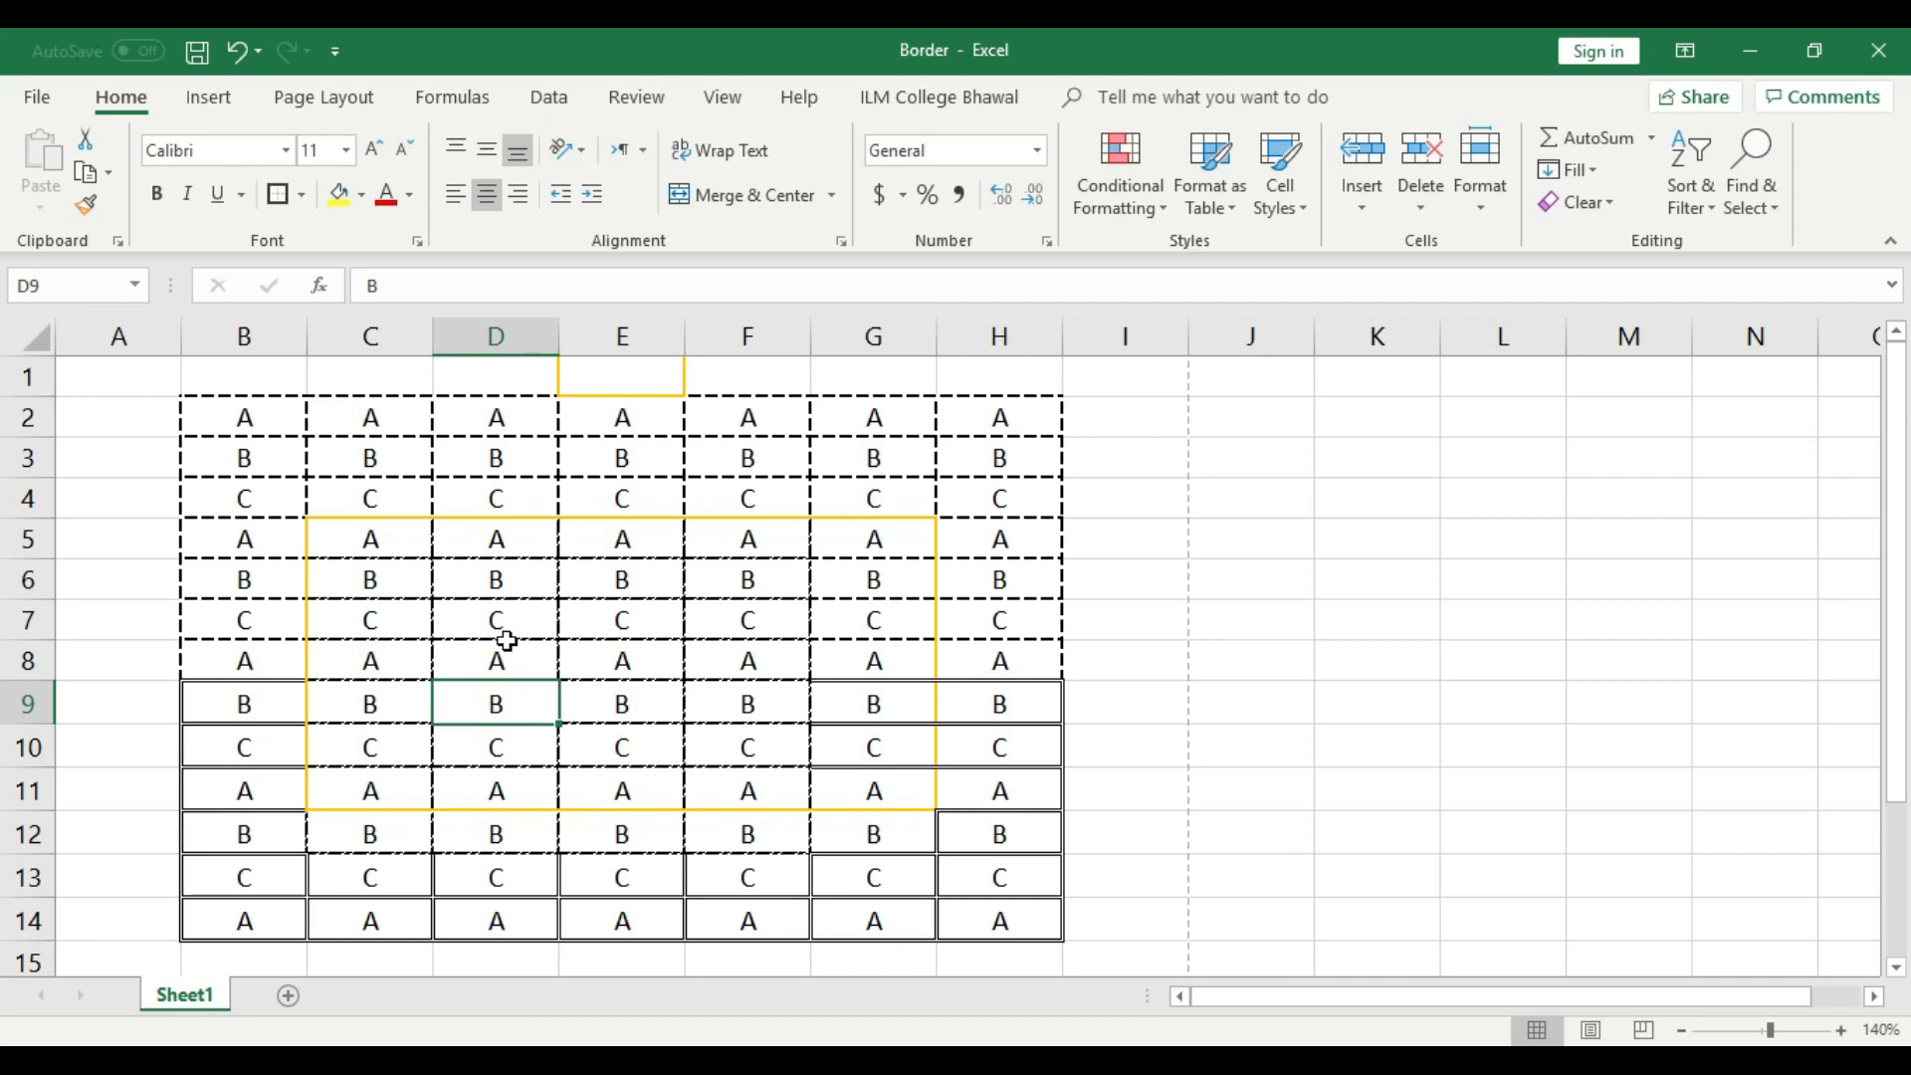
{"action": "key", "text": "ctrl+z"}
{"action": "left_click", "coordinate": [542, 635]}
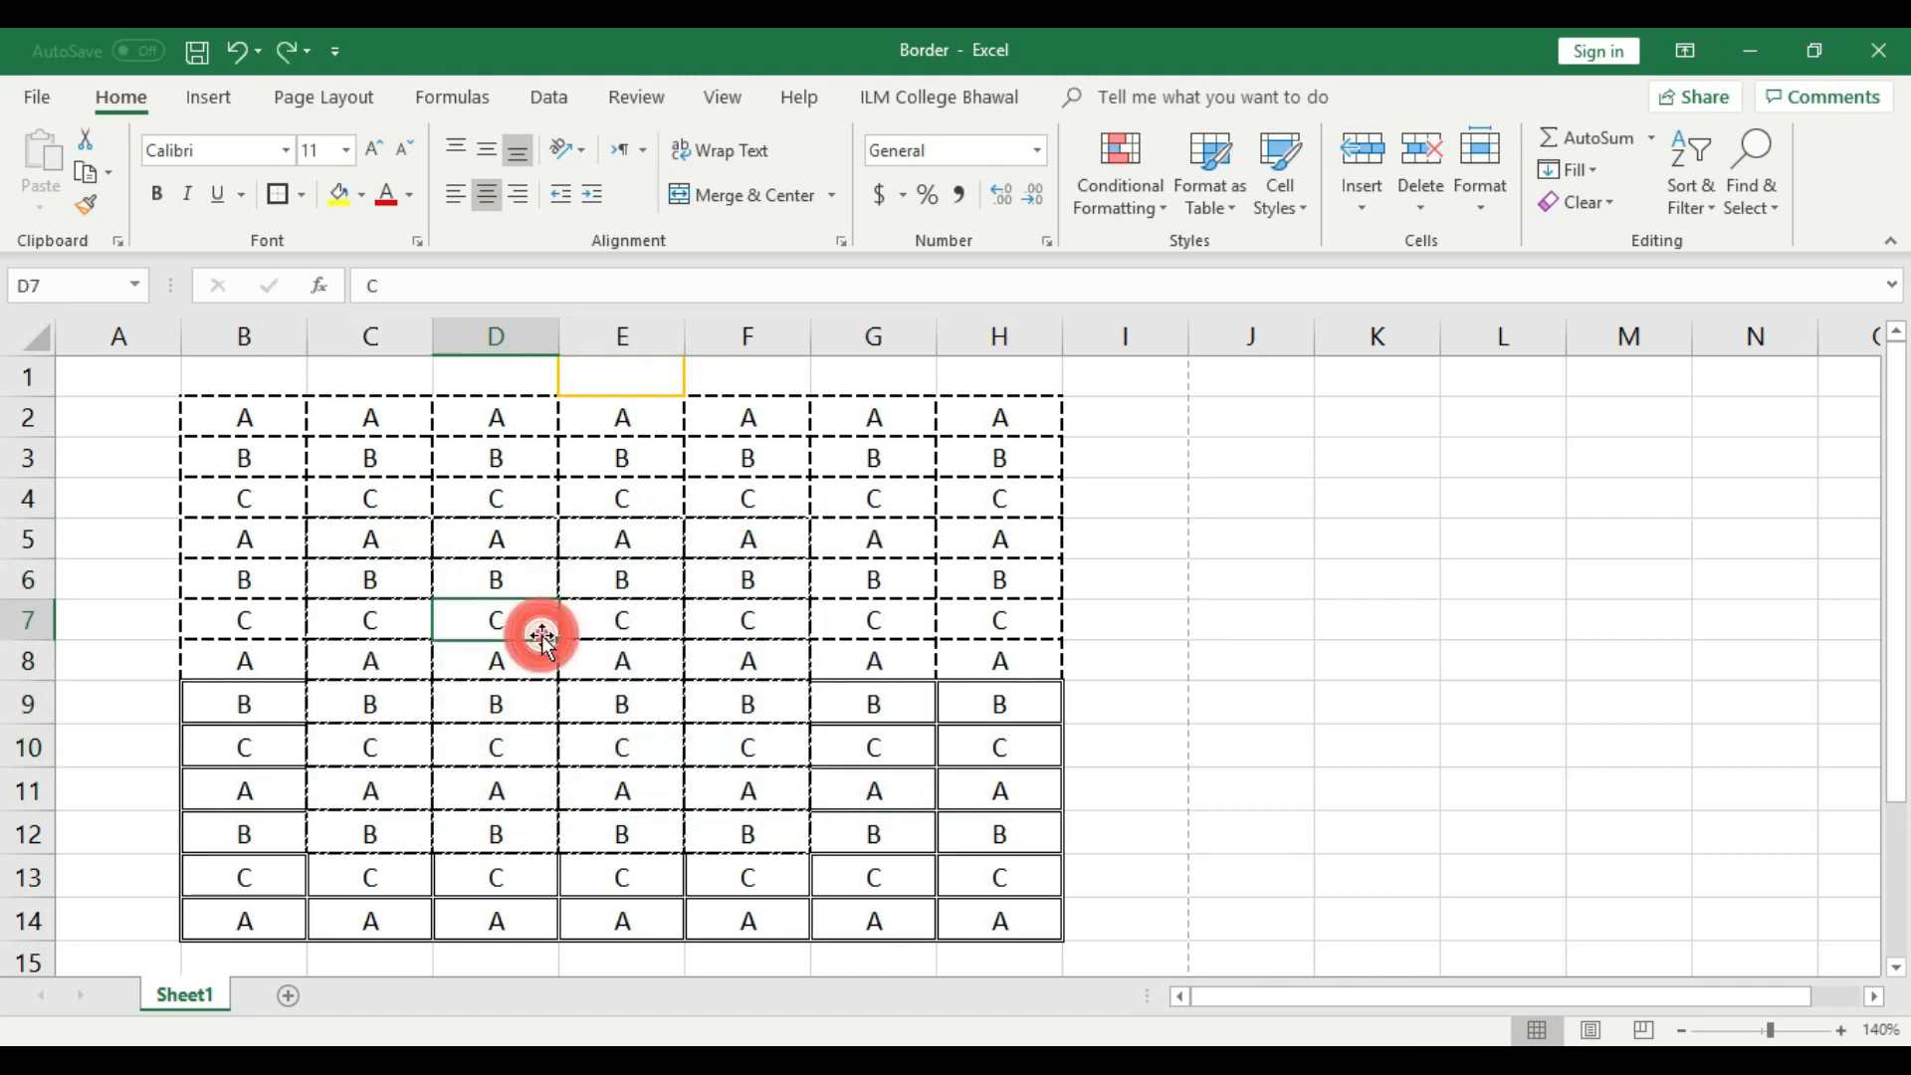
- Remove all borders from cells B2:H14
{"action": "left_click_drag", "start_coordinate": [239, 416], "coordinate": [1010, 926]}
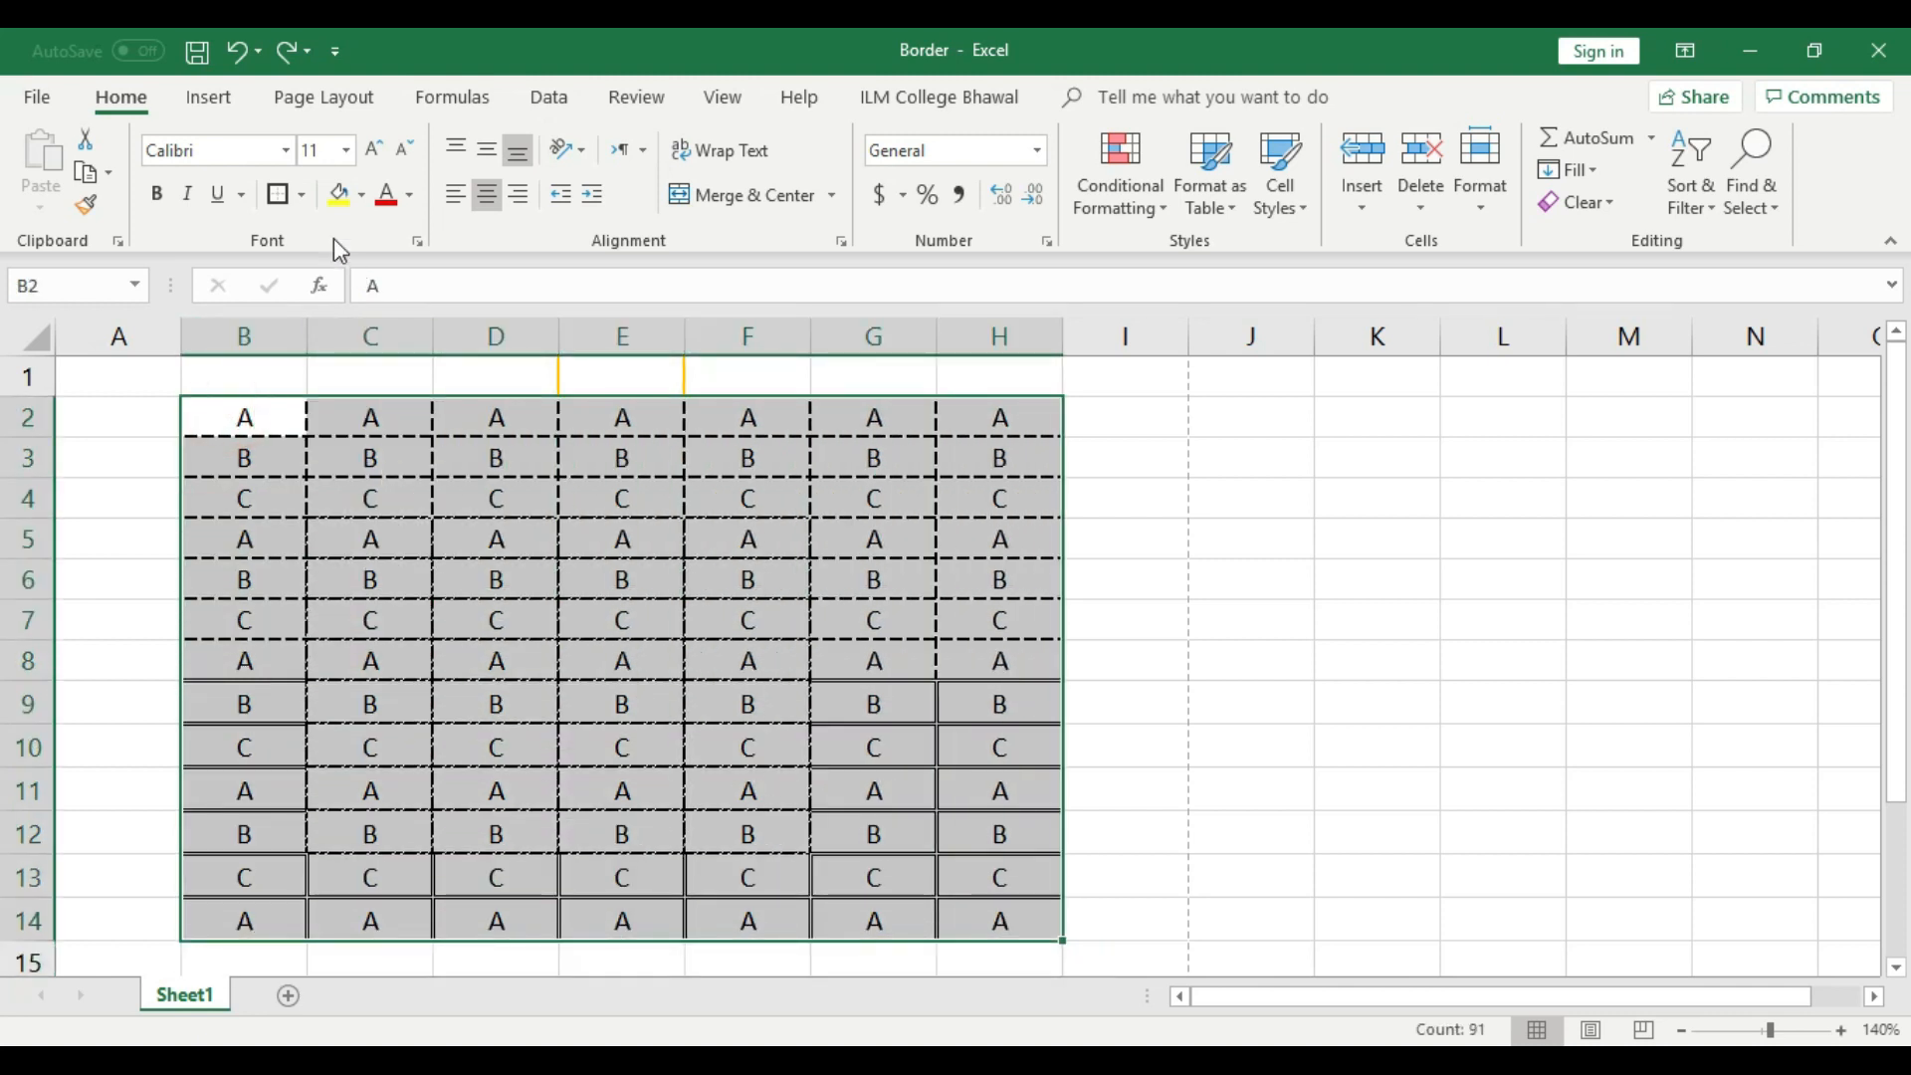
{"action": "left_click", "coordinate": [301, 194]}
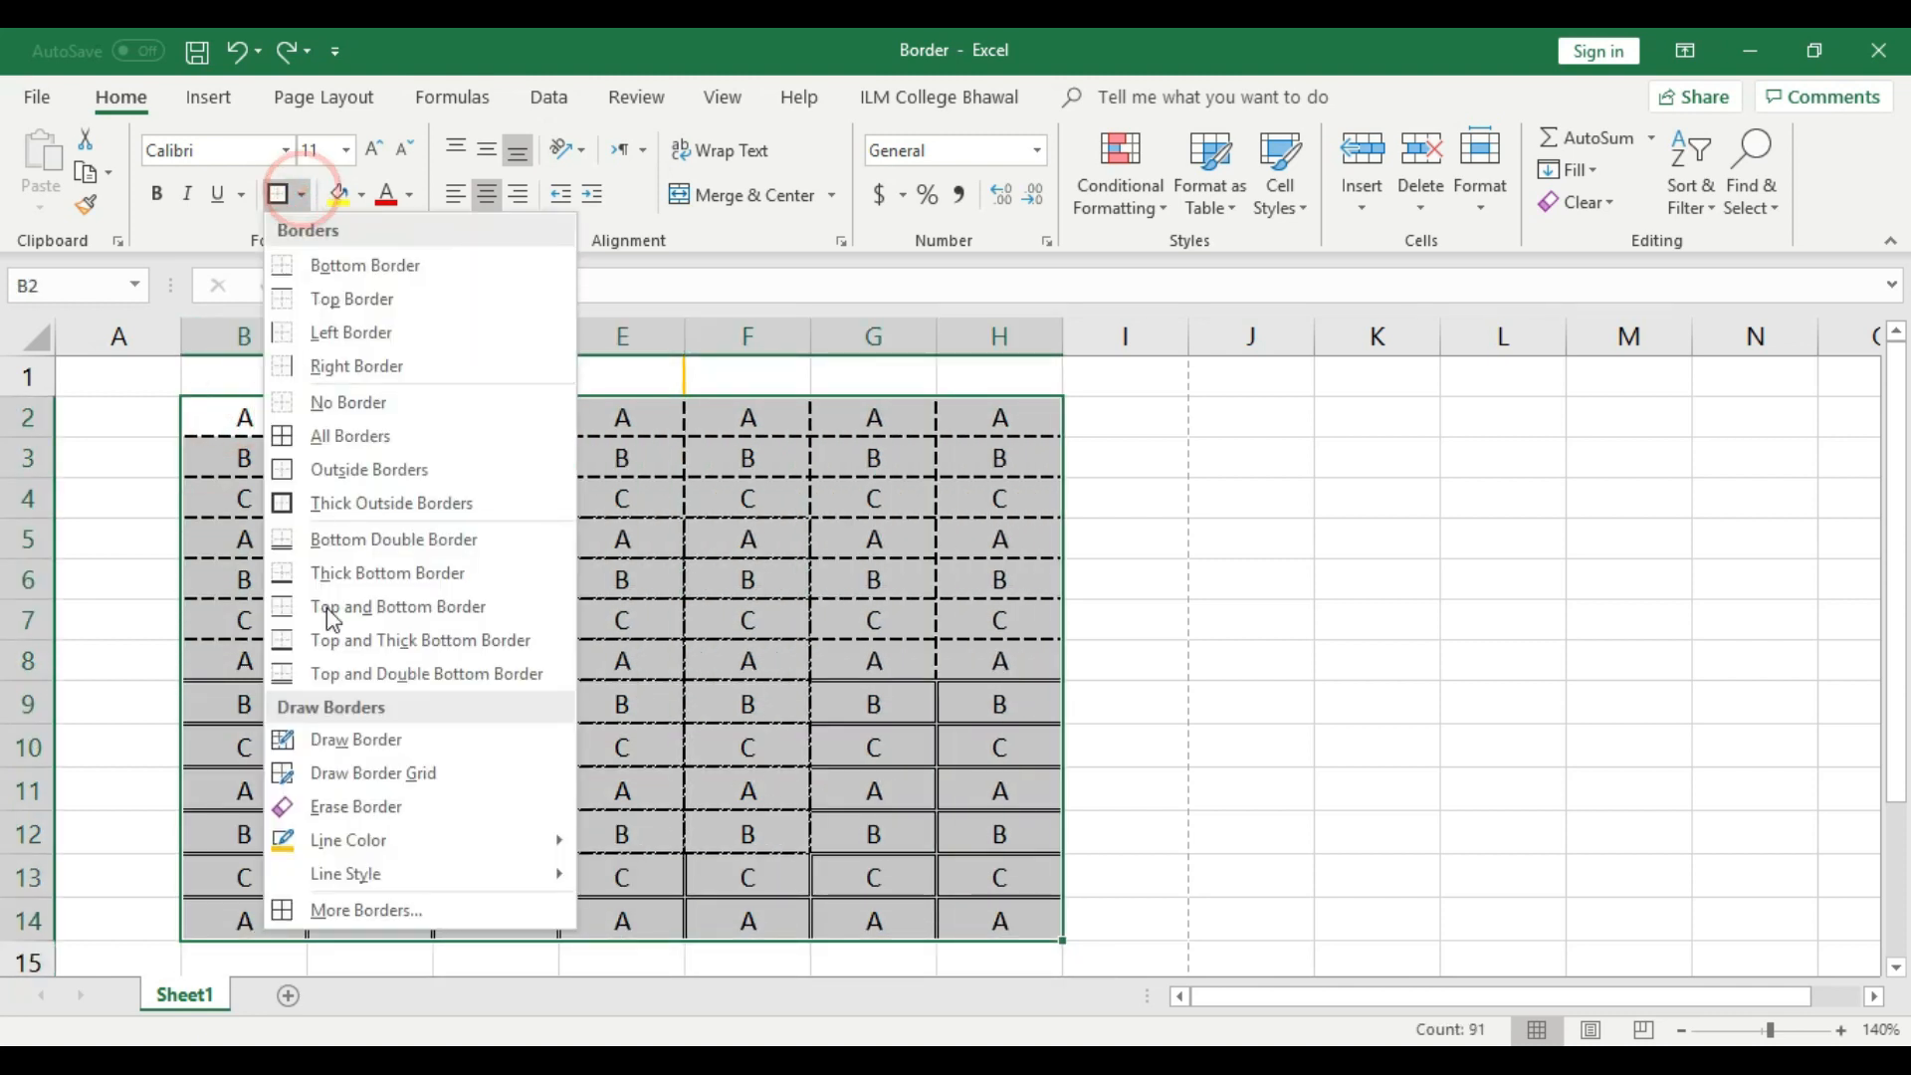
{"action": "left_click", "coordinate": [340, 404]}
{"action": "left_click", "coordinate": [747, 803]}
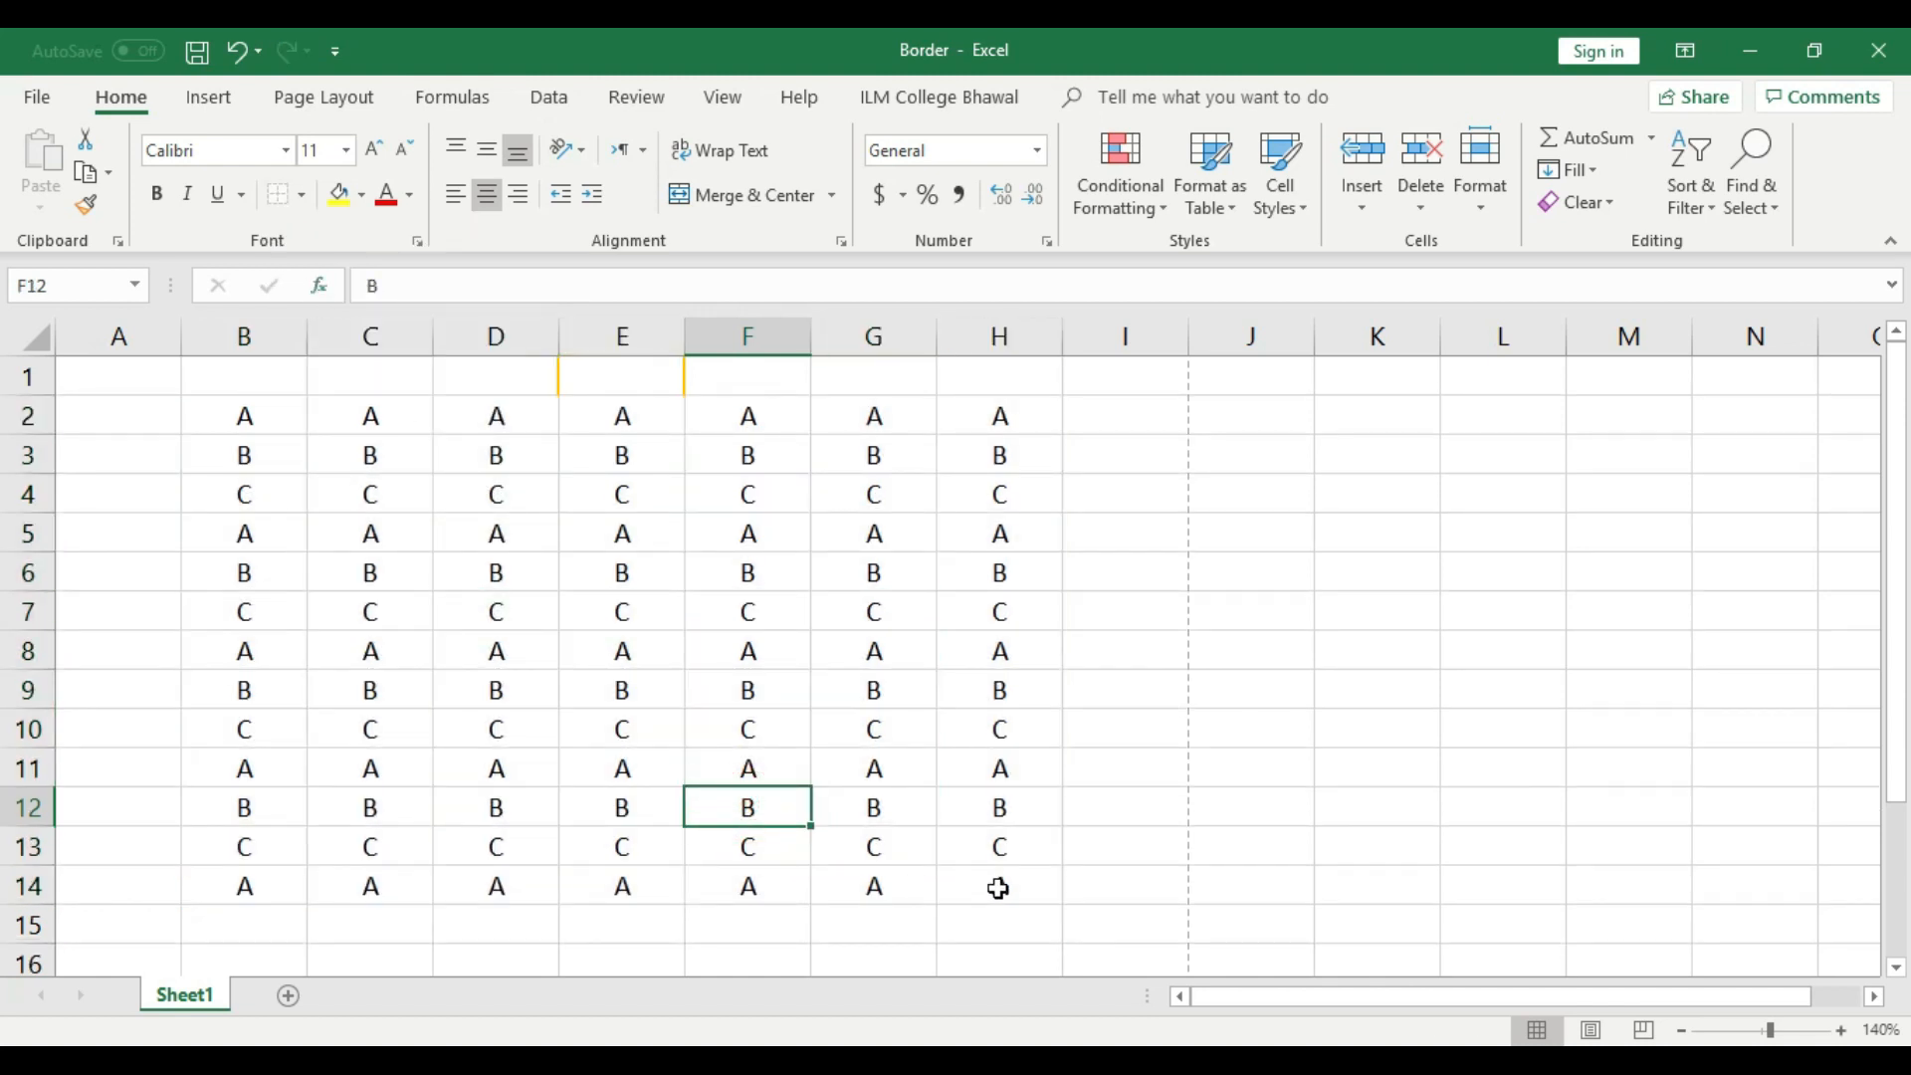
- Draw a hairline gold outside border around cells B2:H14 with the Draw Border tool, and undo it
{"action": "left_click", "coordinate": [305, 197]}
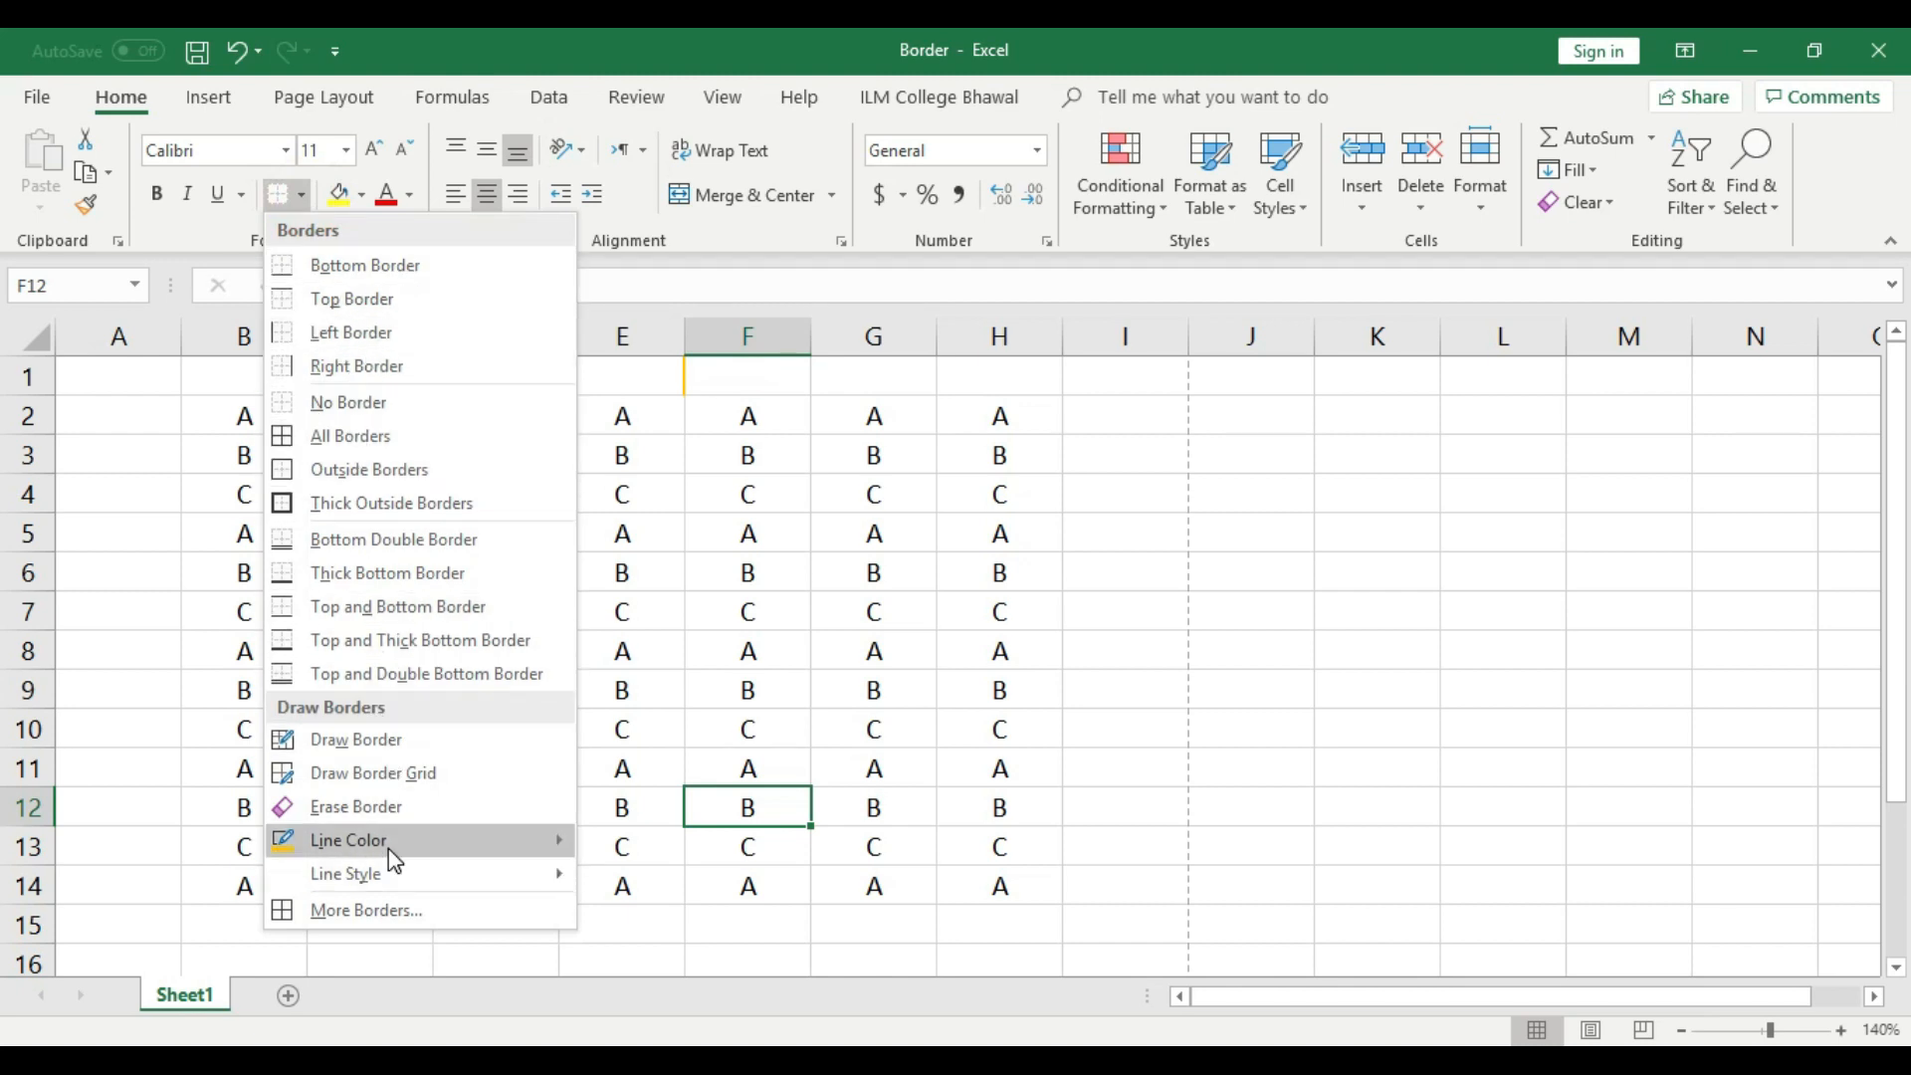
{"action": "mouse_move", "coordinate": [388, 844]}
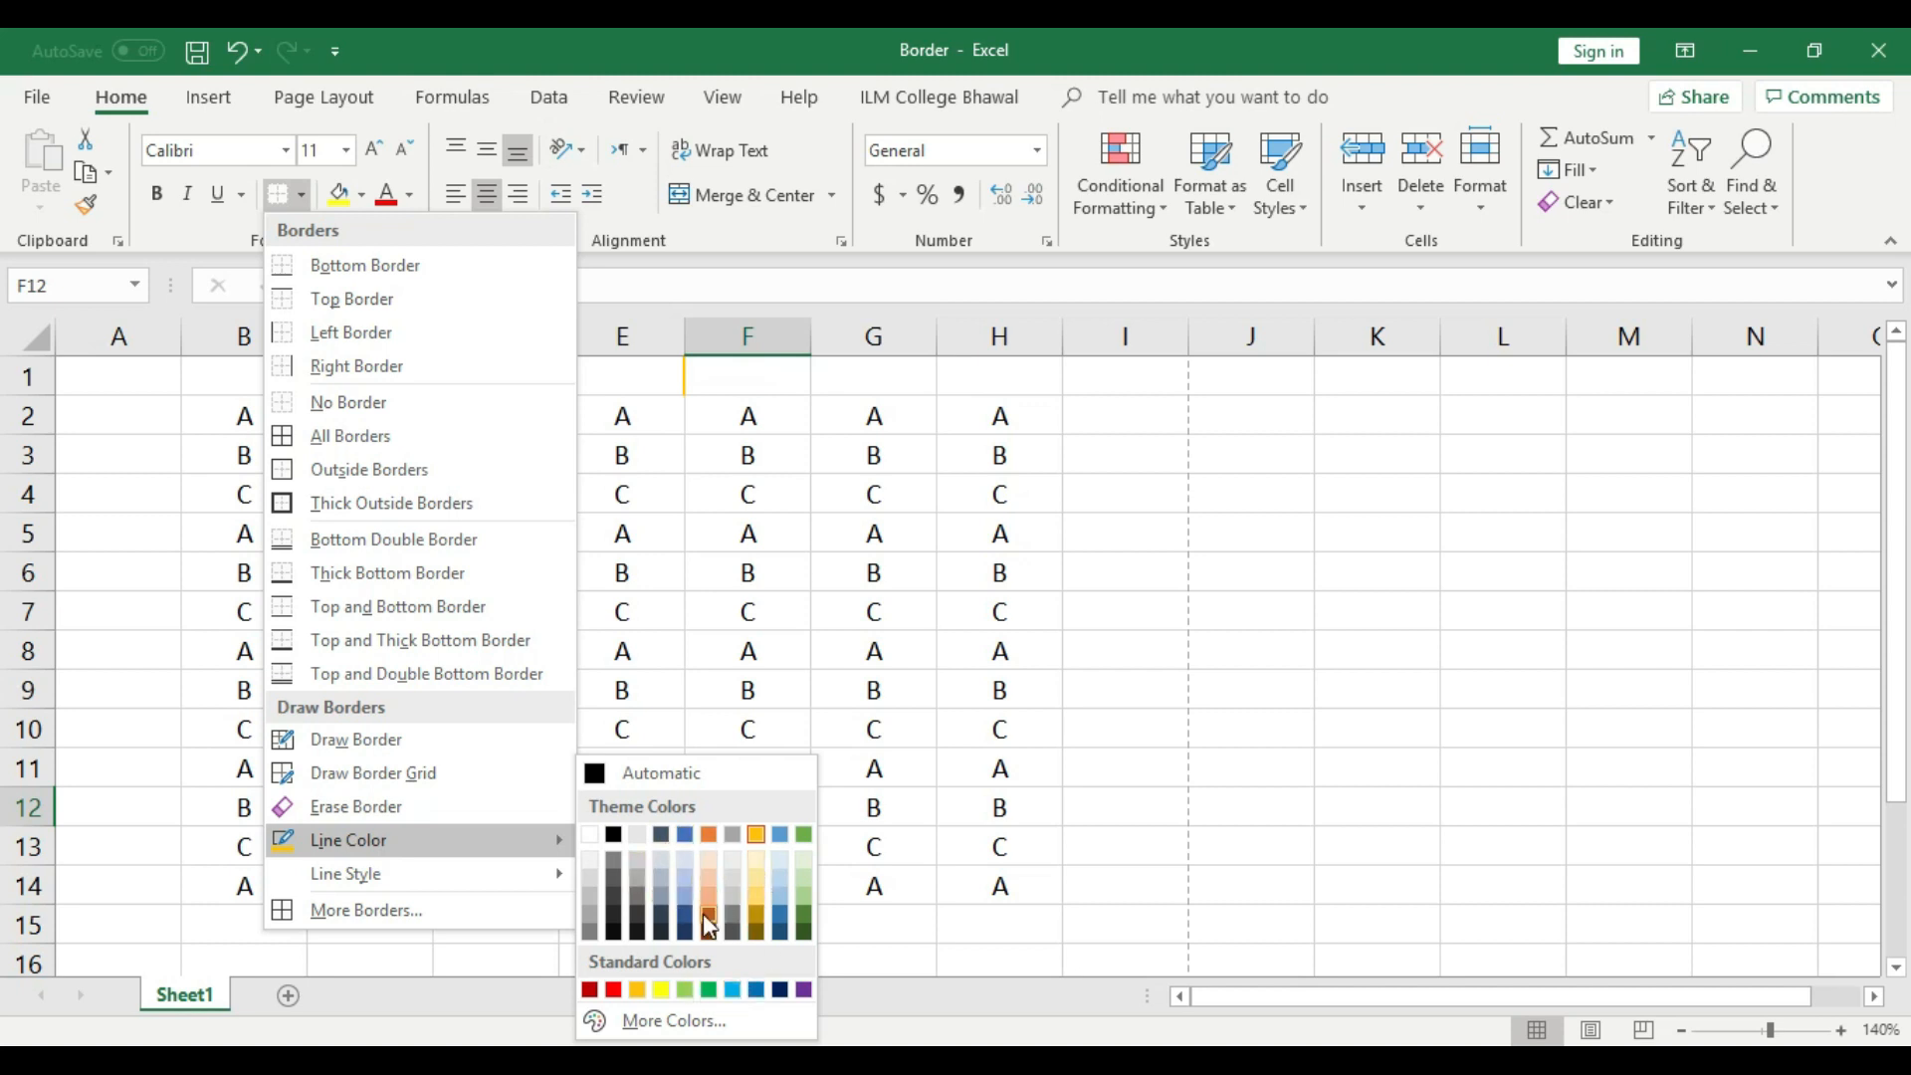
{"action": "mouse_move", "coordinate": [504, 880]}
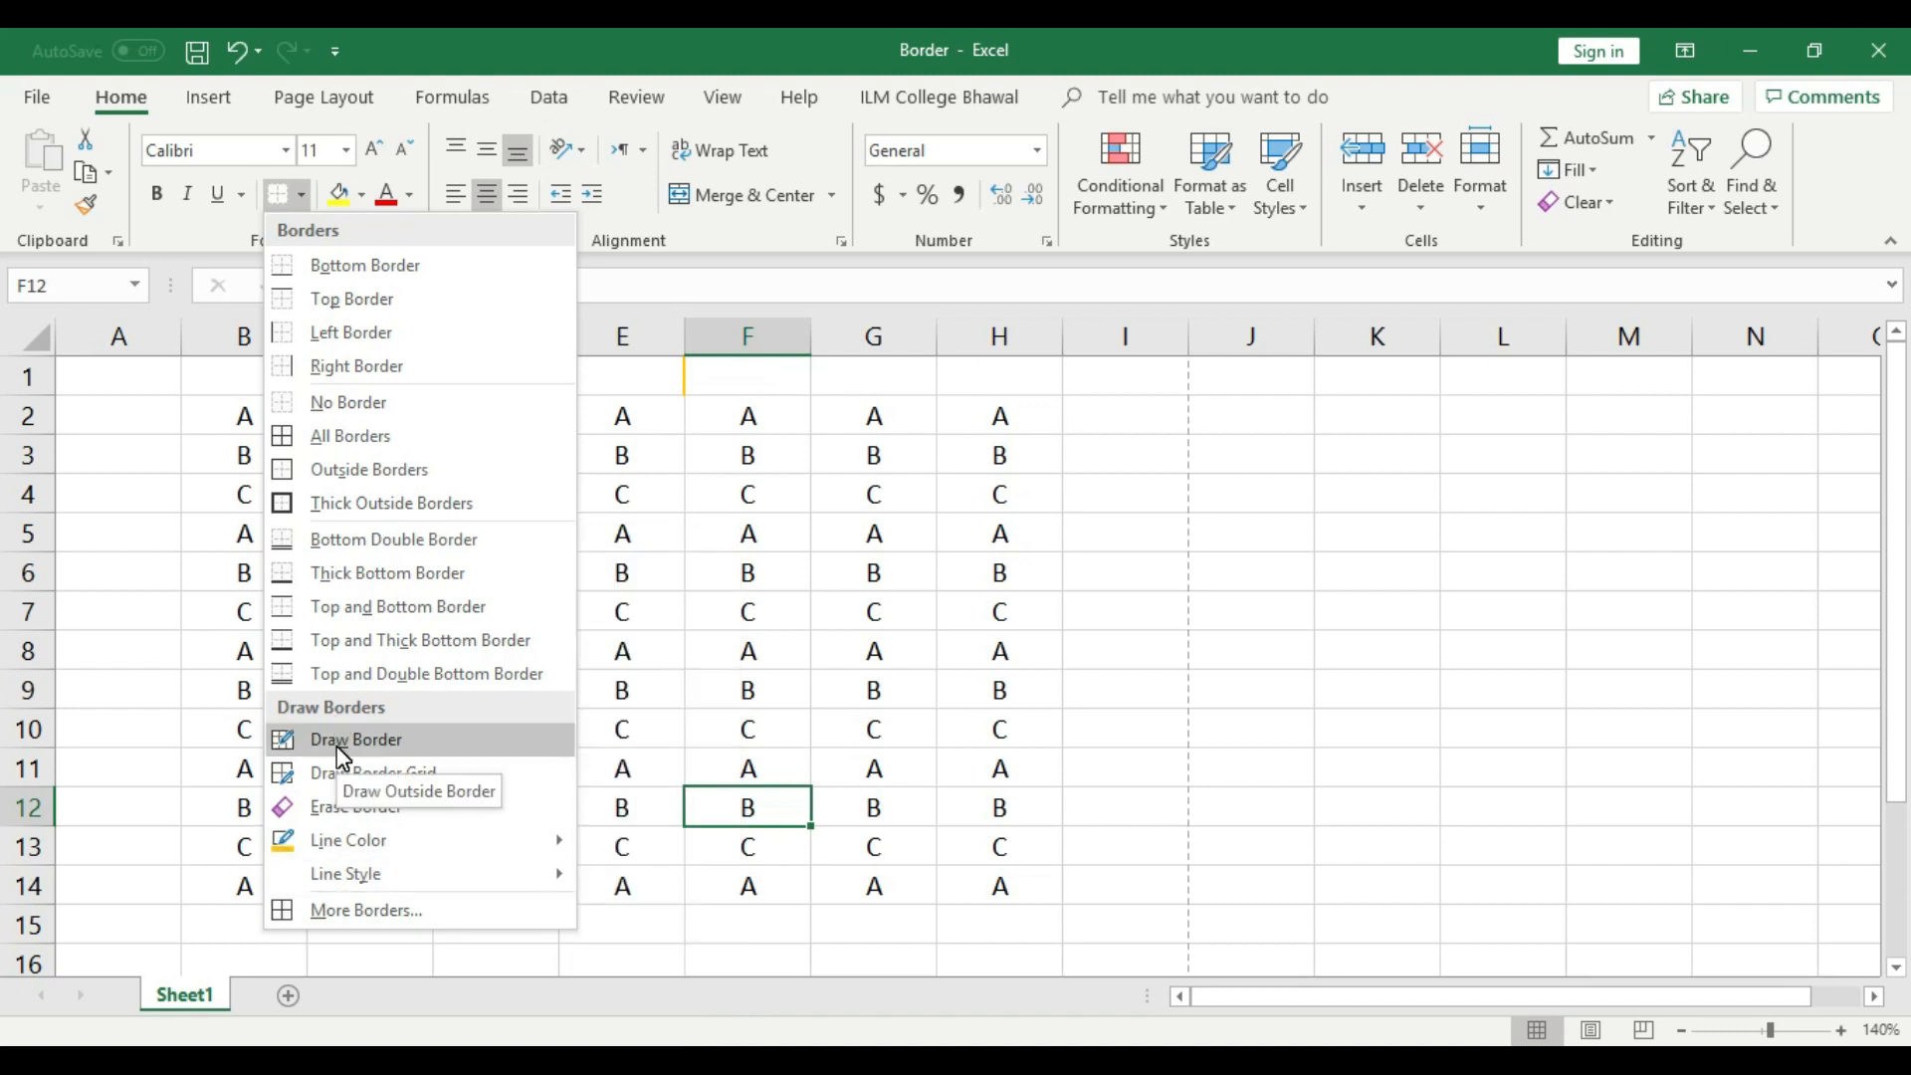
{"action": "left_click", "coordinate": [396, 742]}
{"action": "left_click_drag", "start_coordinate": [265, 403], "coordinate": [273, 479]}
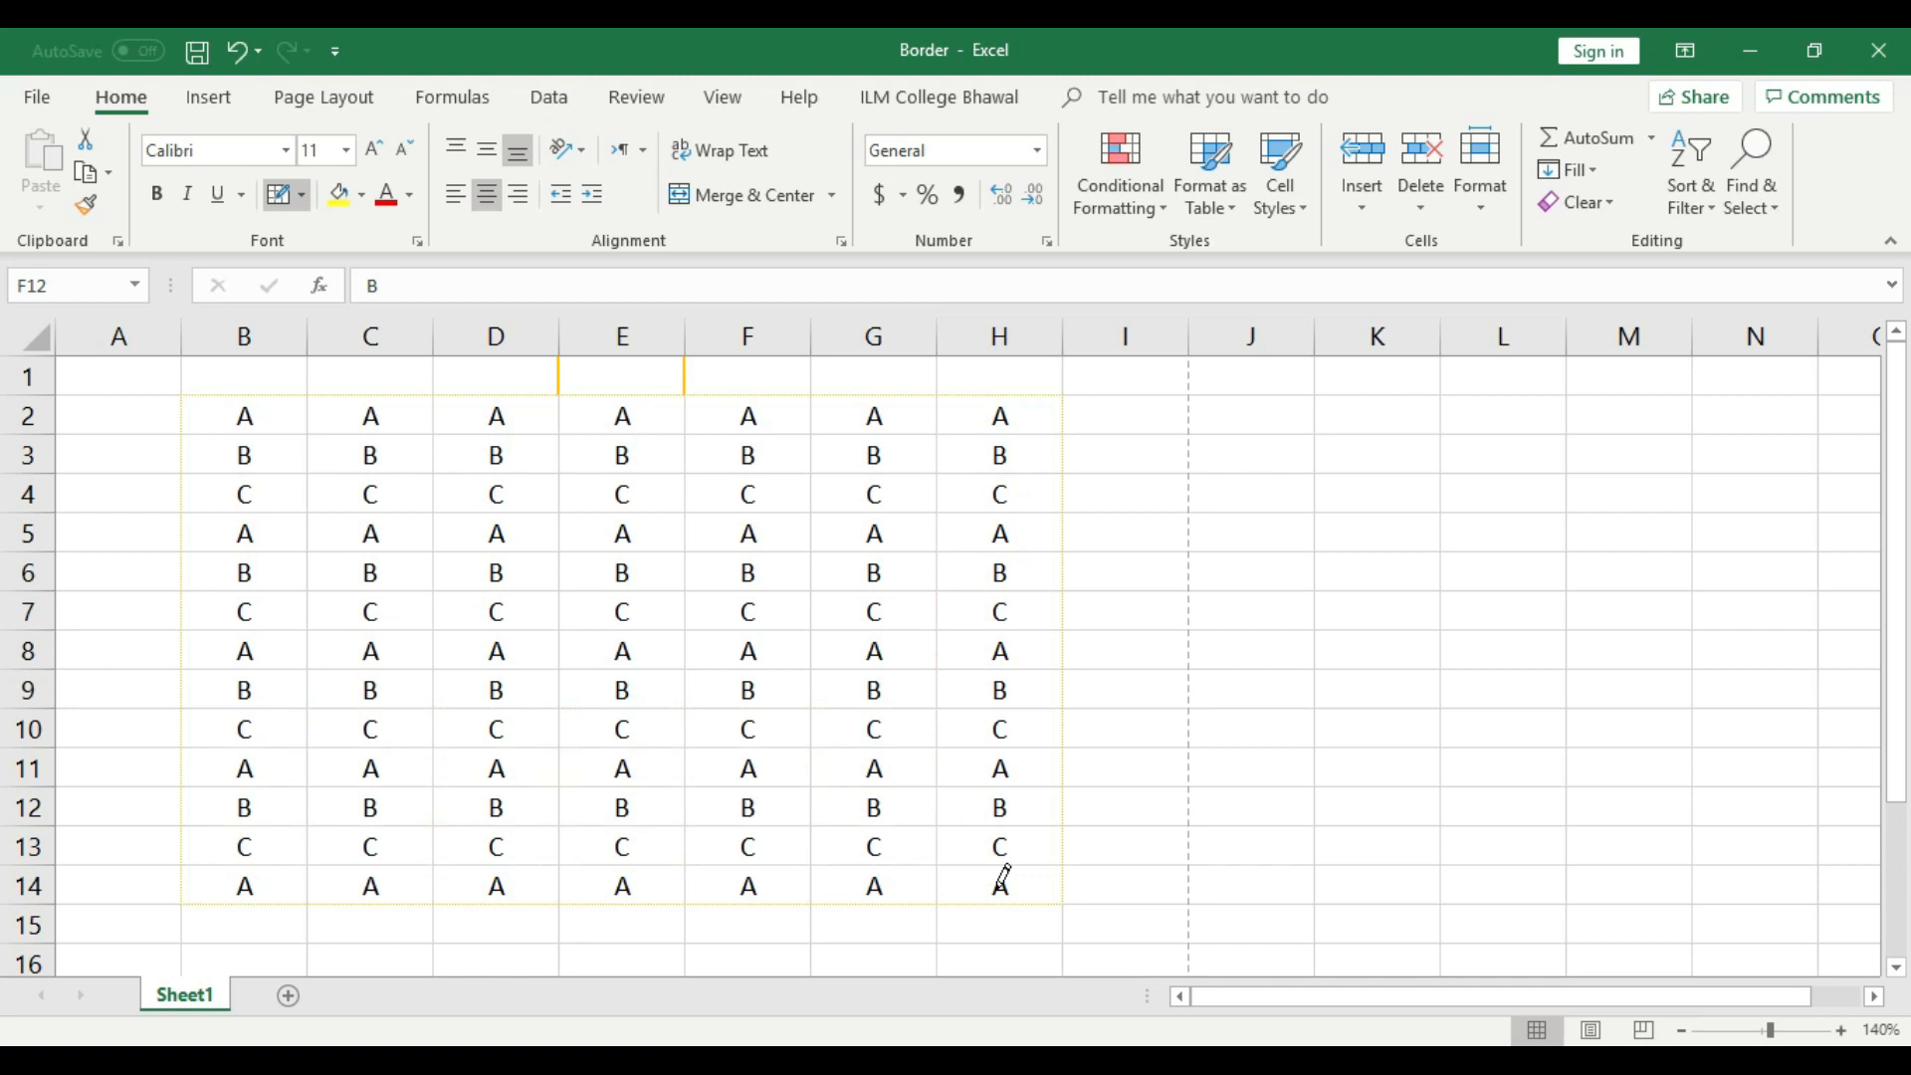
{"action": "left_click_drag", "start_coordinate": [990, 882], "coordinate": [986, 877]}
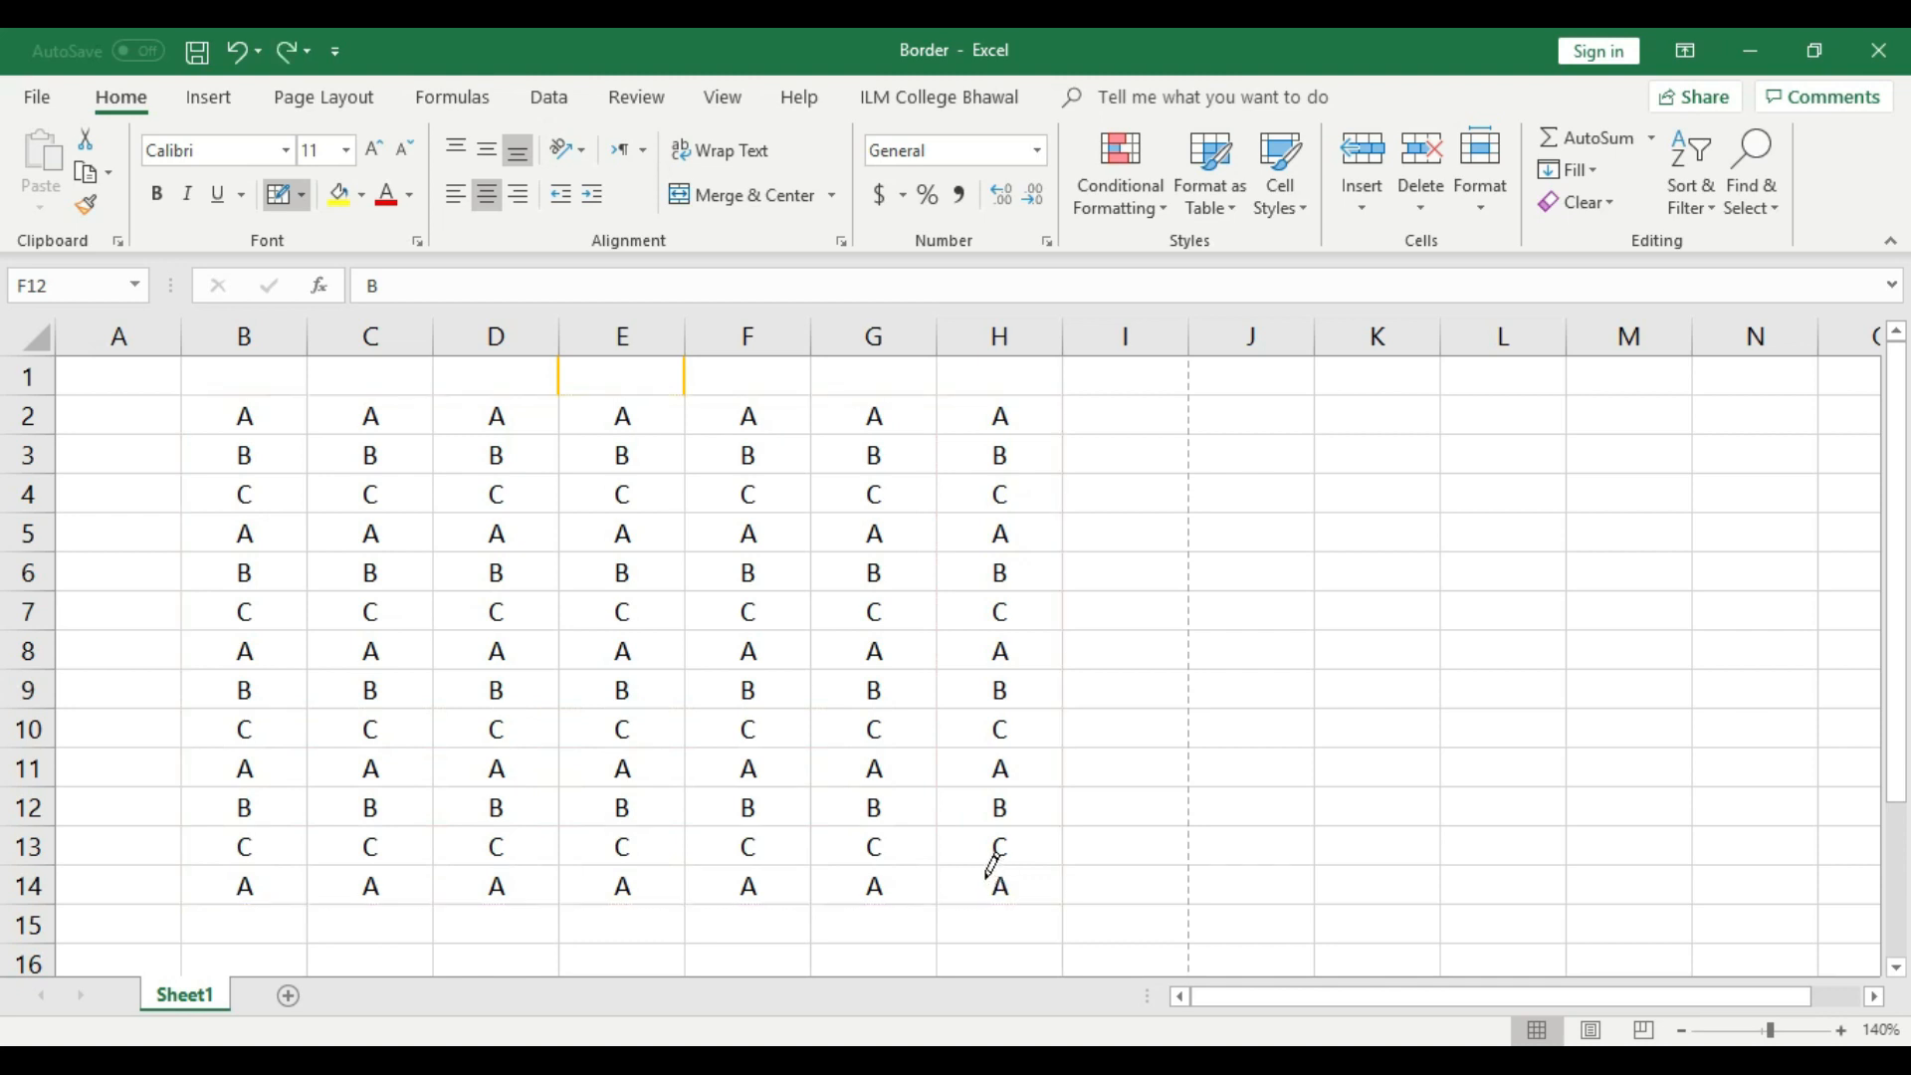
- Set the border line color to standard red and the line style to the thick solid line
{"action": "left_click", "coordinate": [361, 196]}
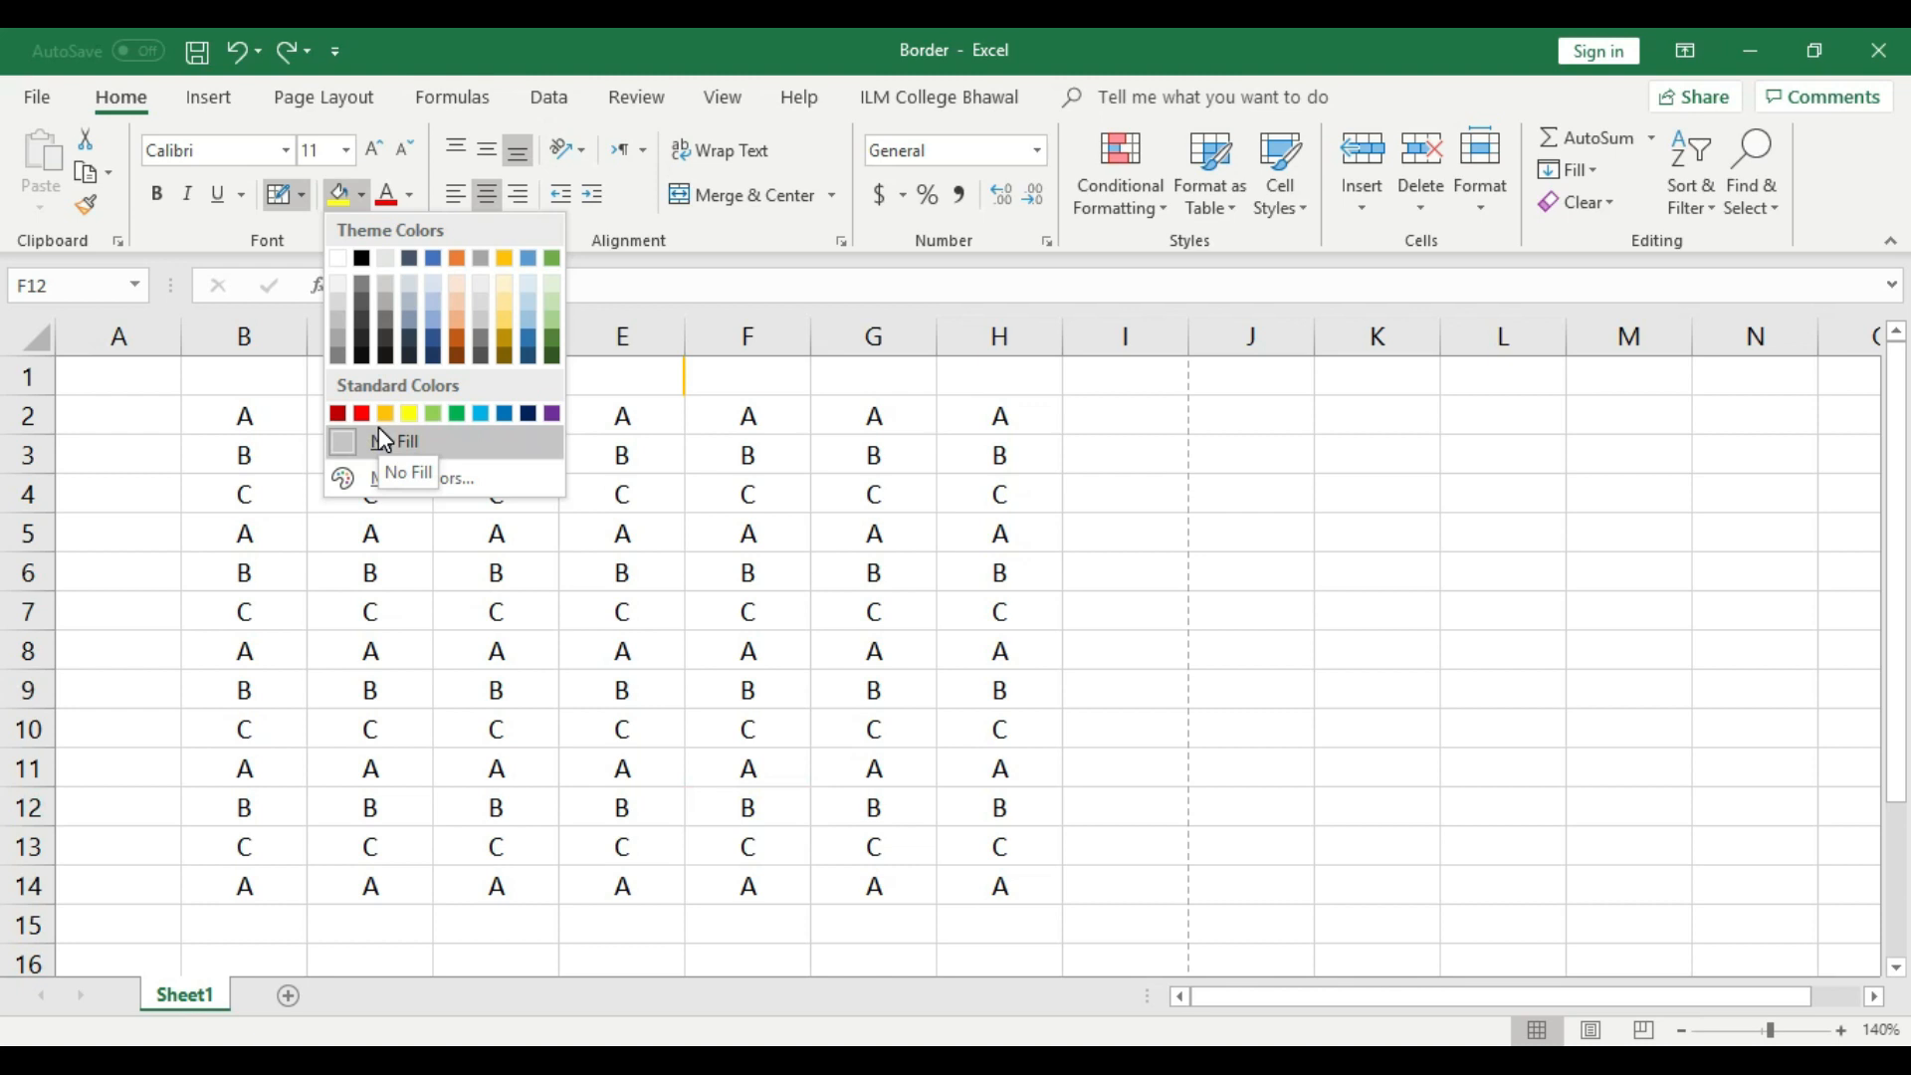
{"action": "left_click", "coordinate": [301, 195]}
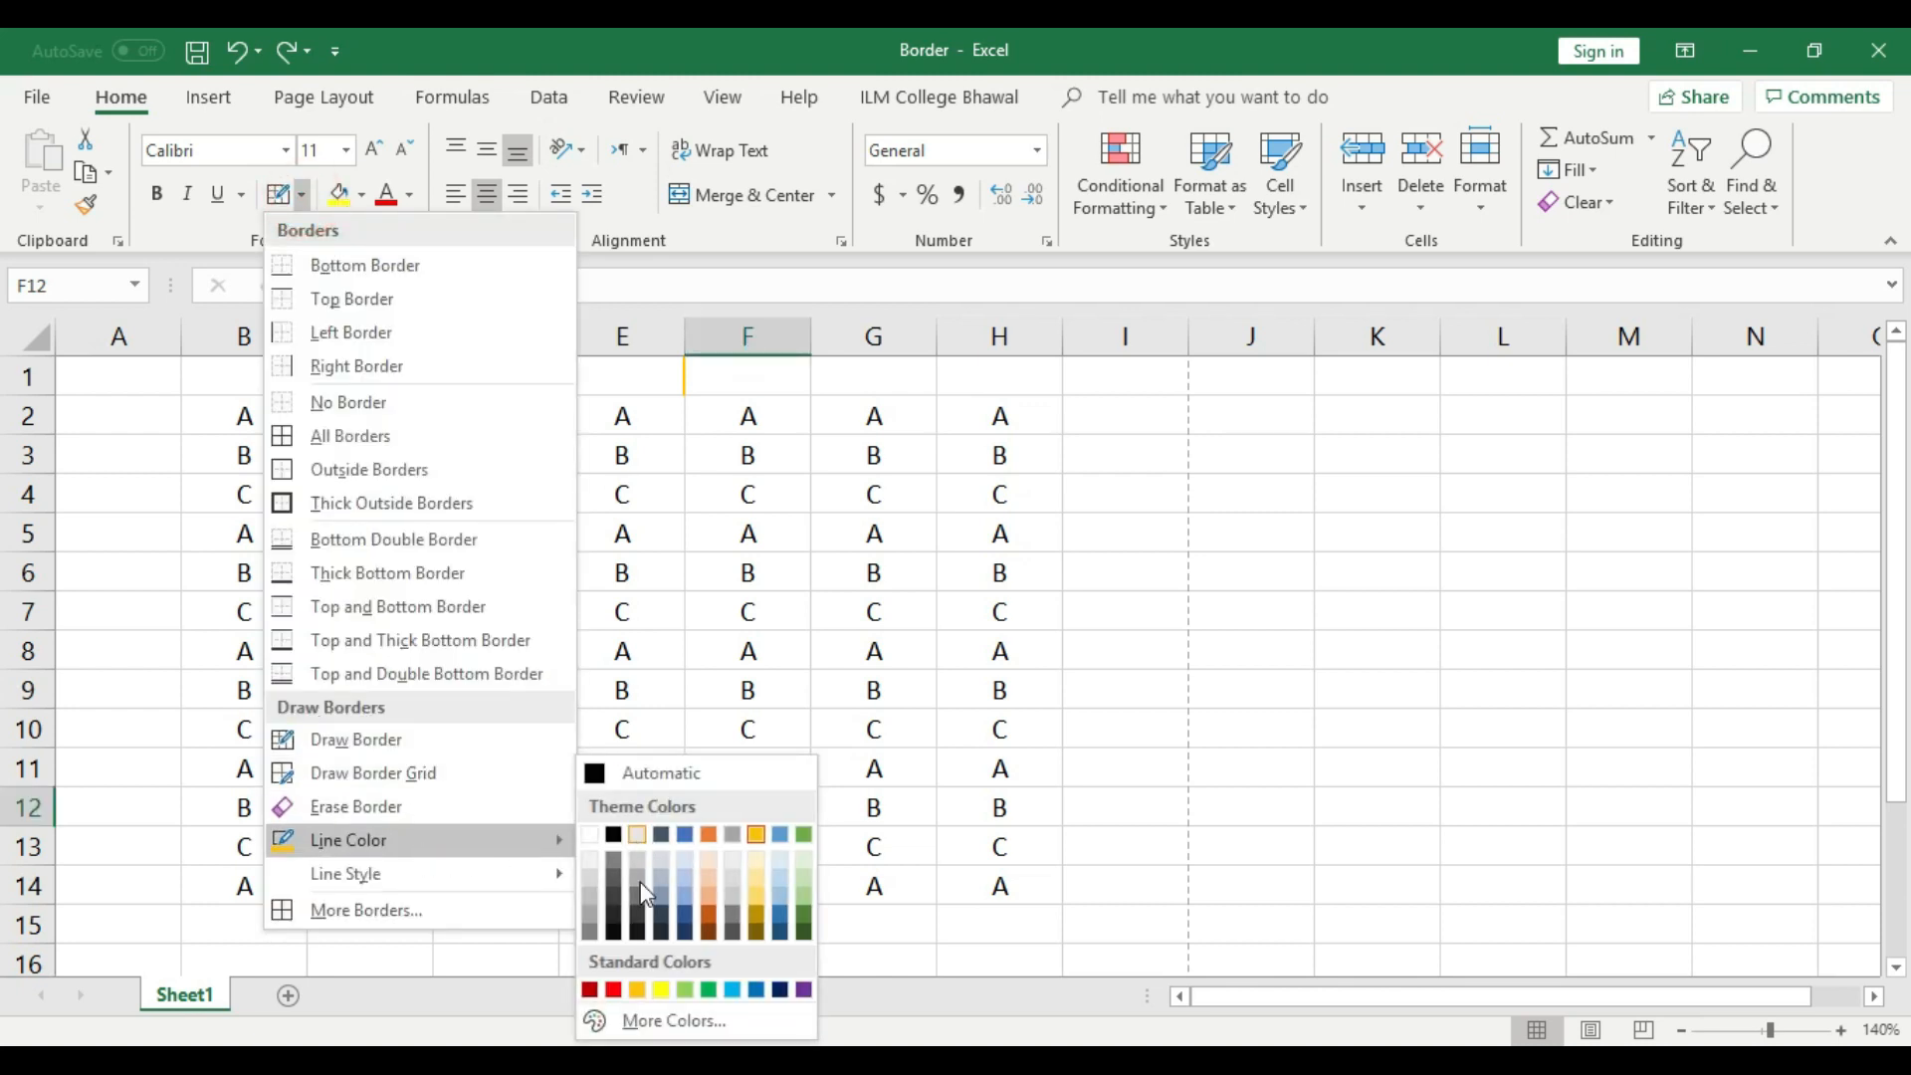
{"action": "left_click", "coordinate": [613, 989]}
{"action": "left_click", "coordinate": [301, 195]}
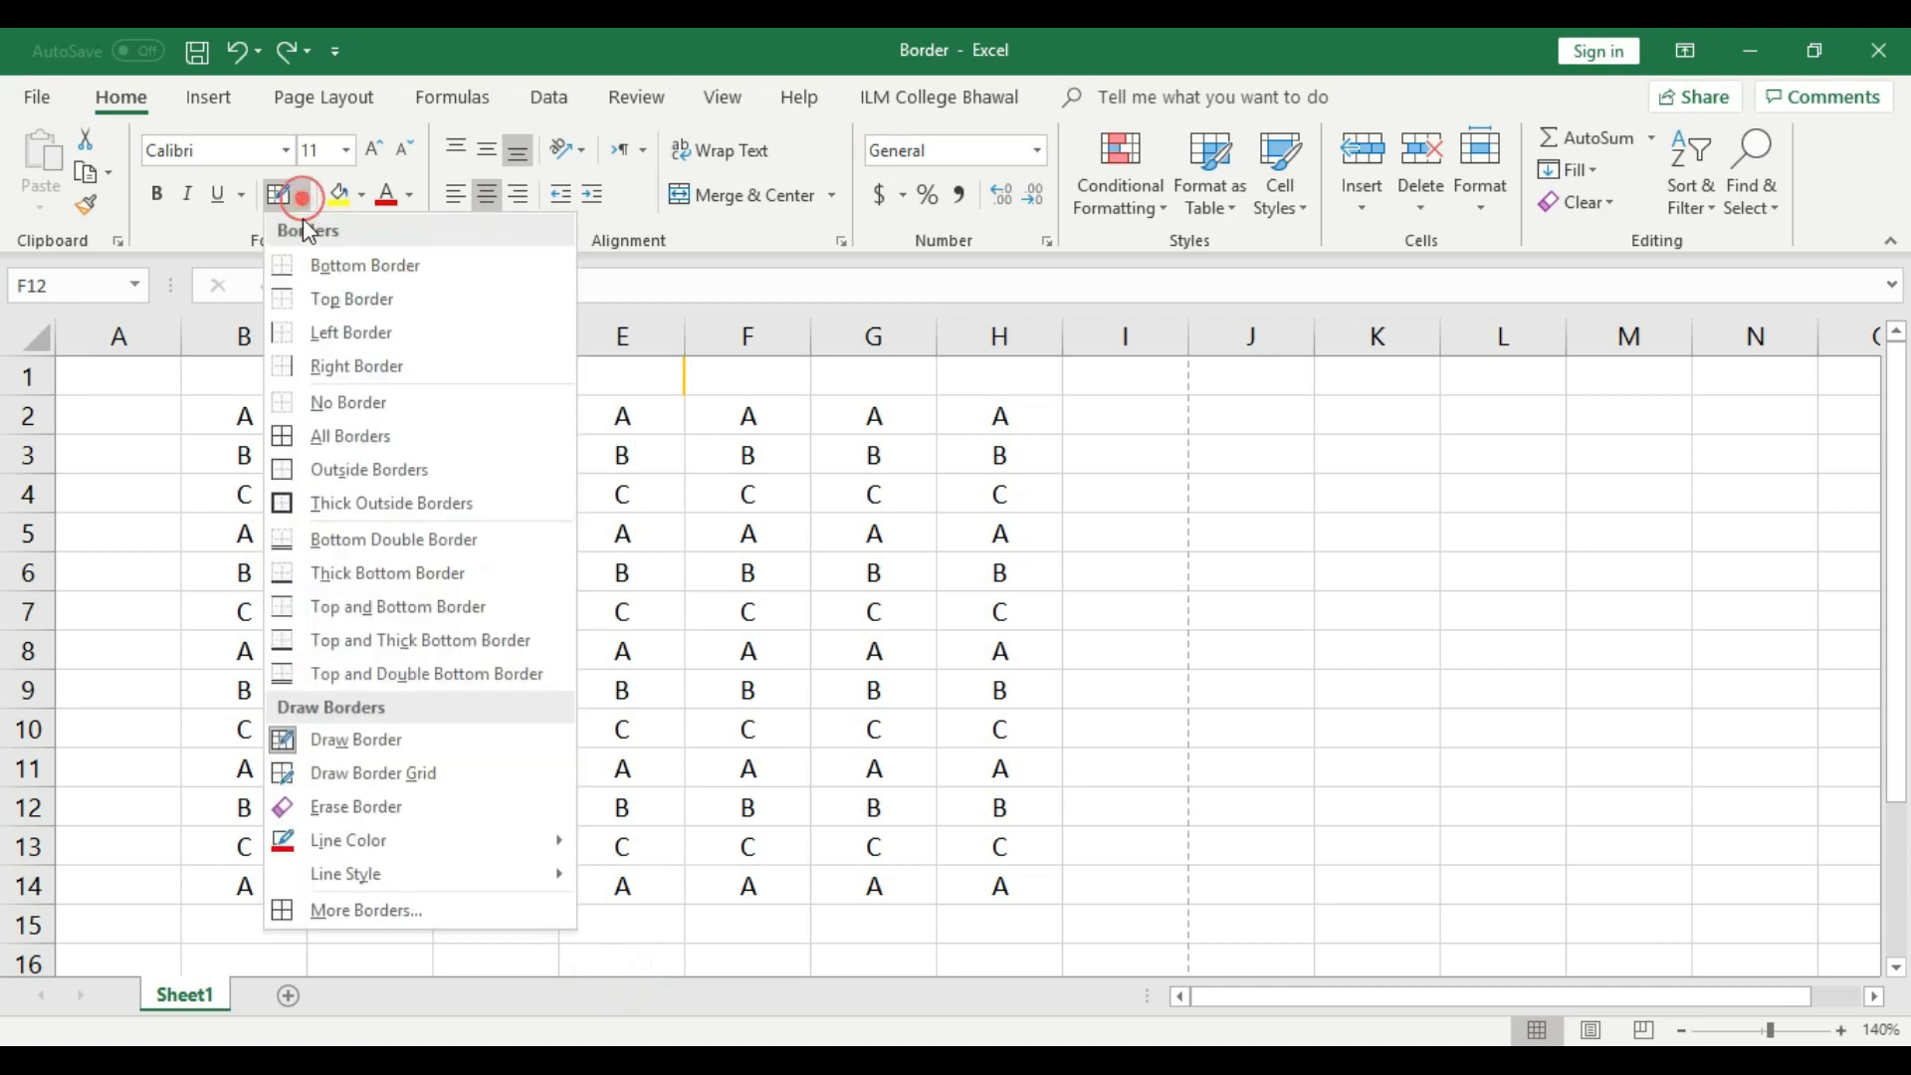
{"action": "mouse_move", "coordinate": [438, 874]}
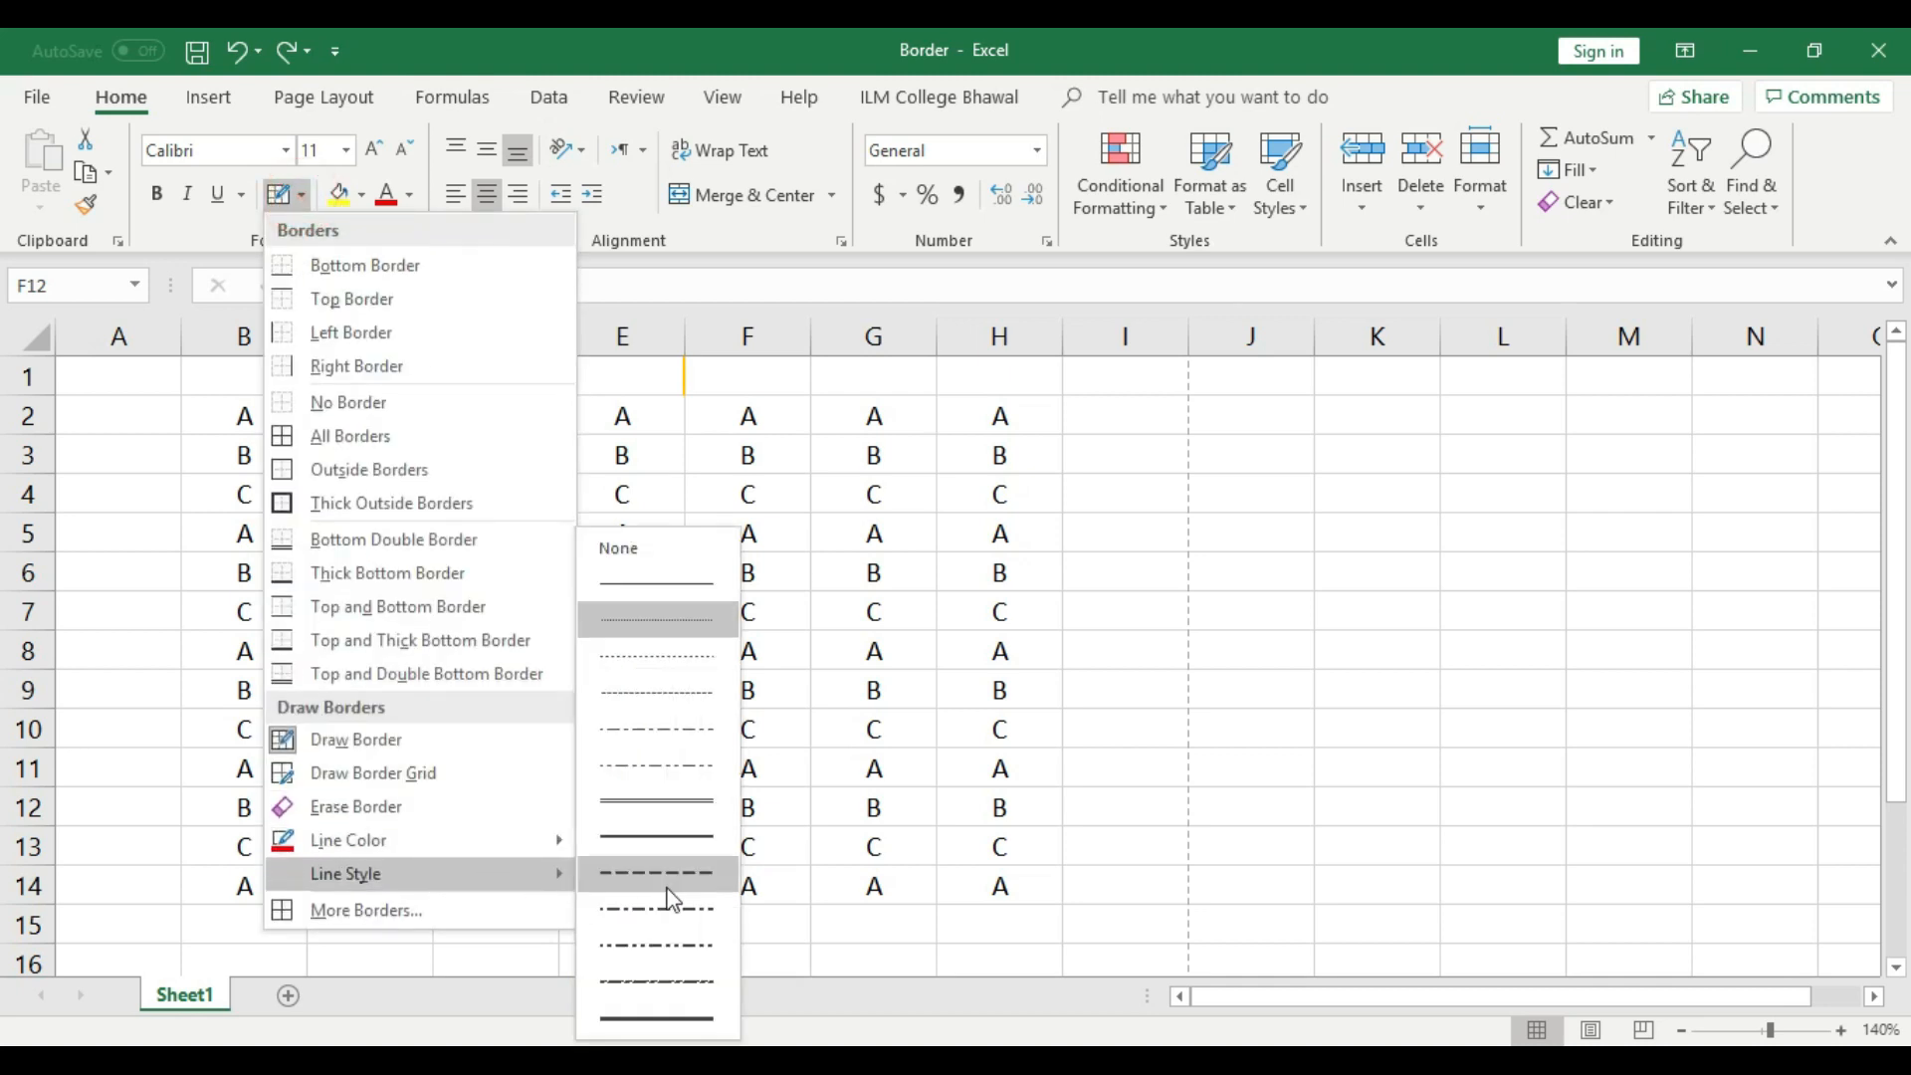
{"action": "left_click", "coordinate": [678, 1019]}
- Turn the Draw Border tool off, select cell F9, and turn the tool back on
{"action": "left_click", "coordinate": [300, 196]}
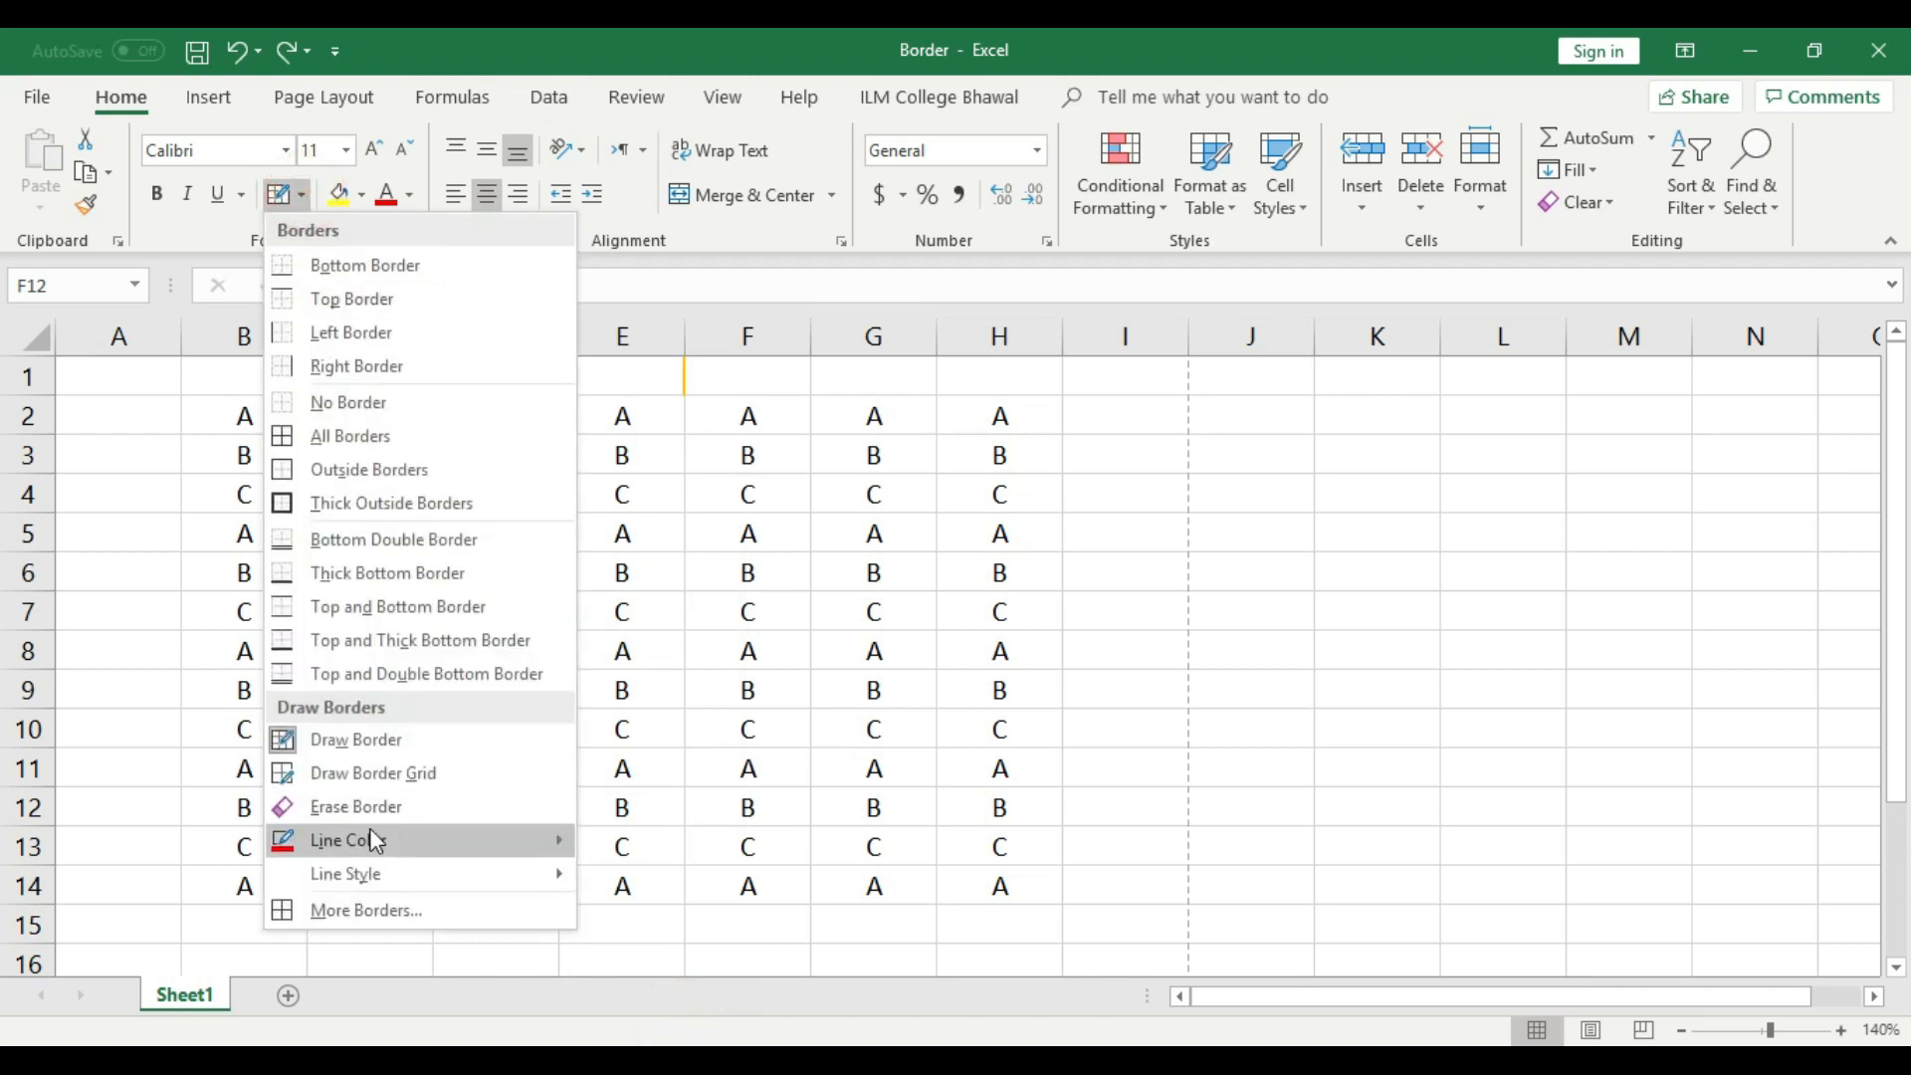
{"action": "left_click", "coordinate": [372, 745]}
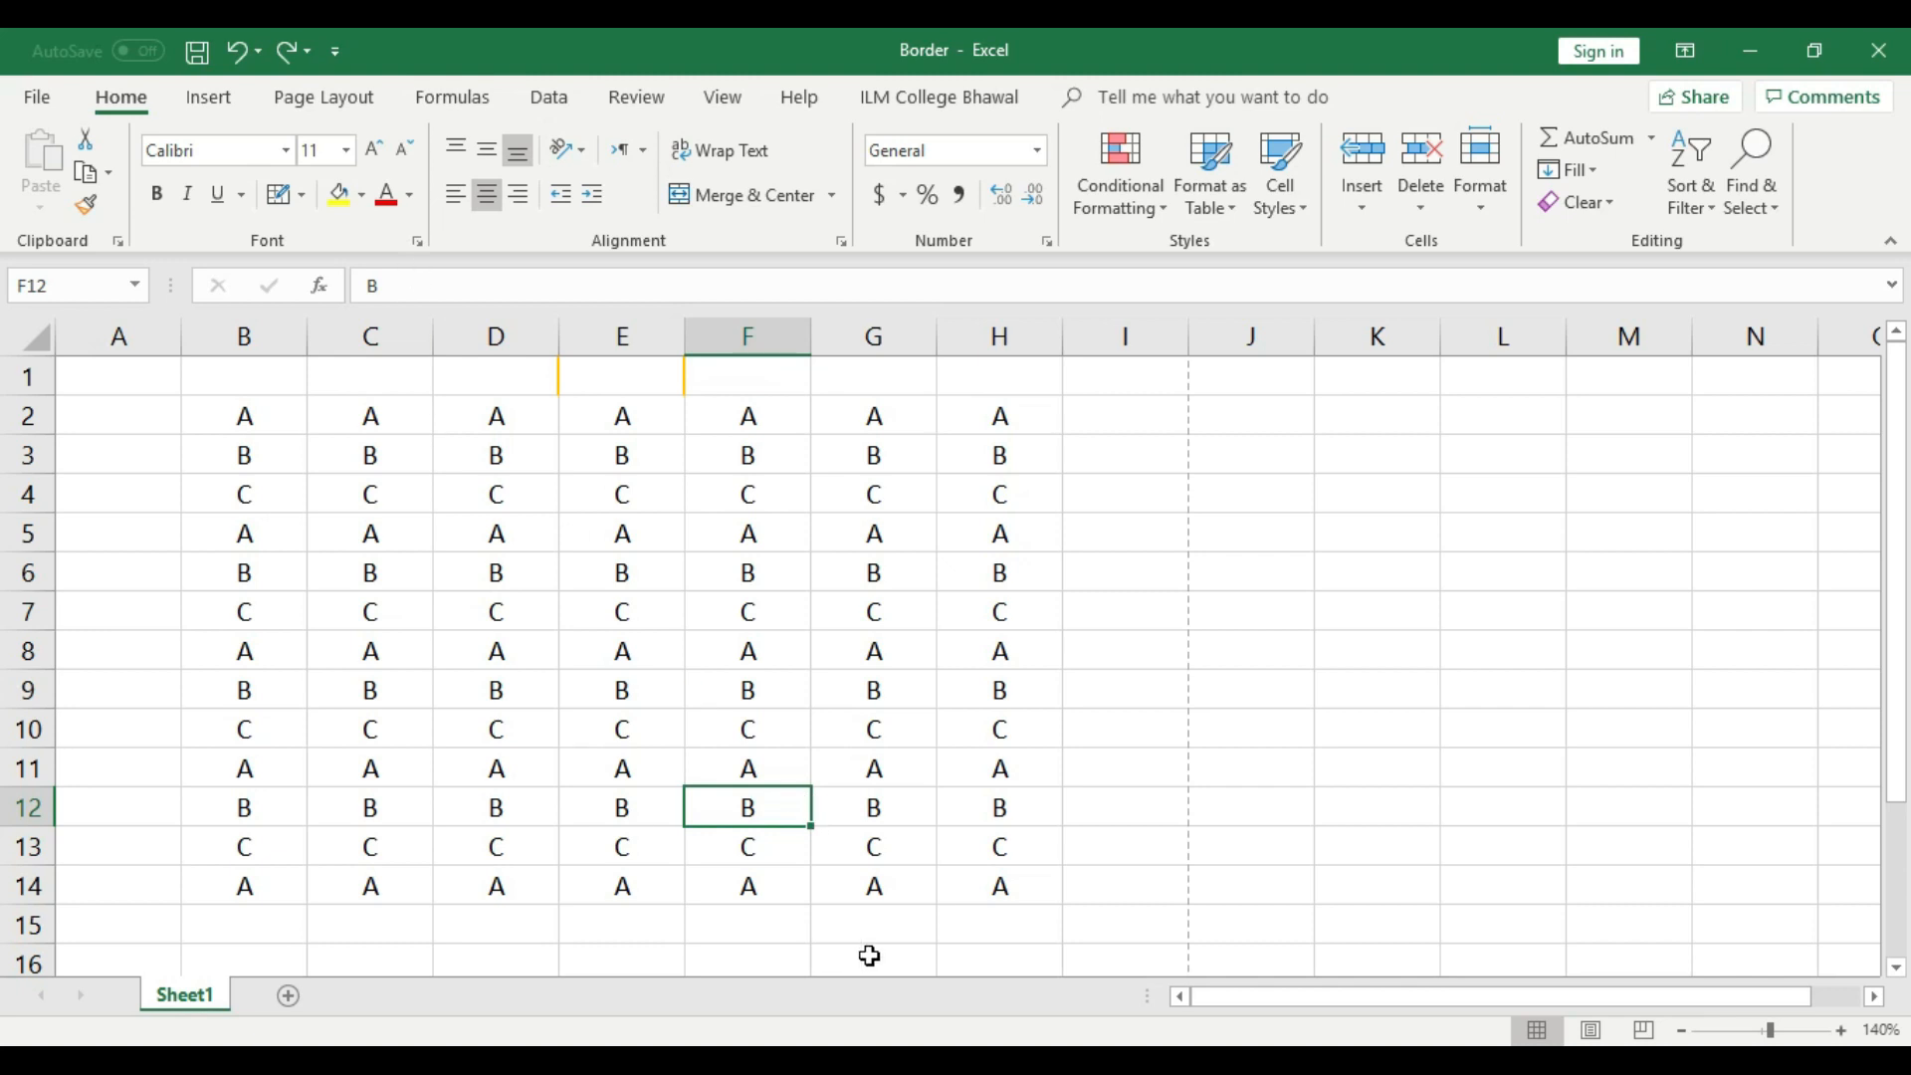
{"action": "left_click", "coordinate": [346, 611]}
{"action": "left_click", "coordinate": [759, 697]}
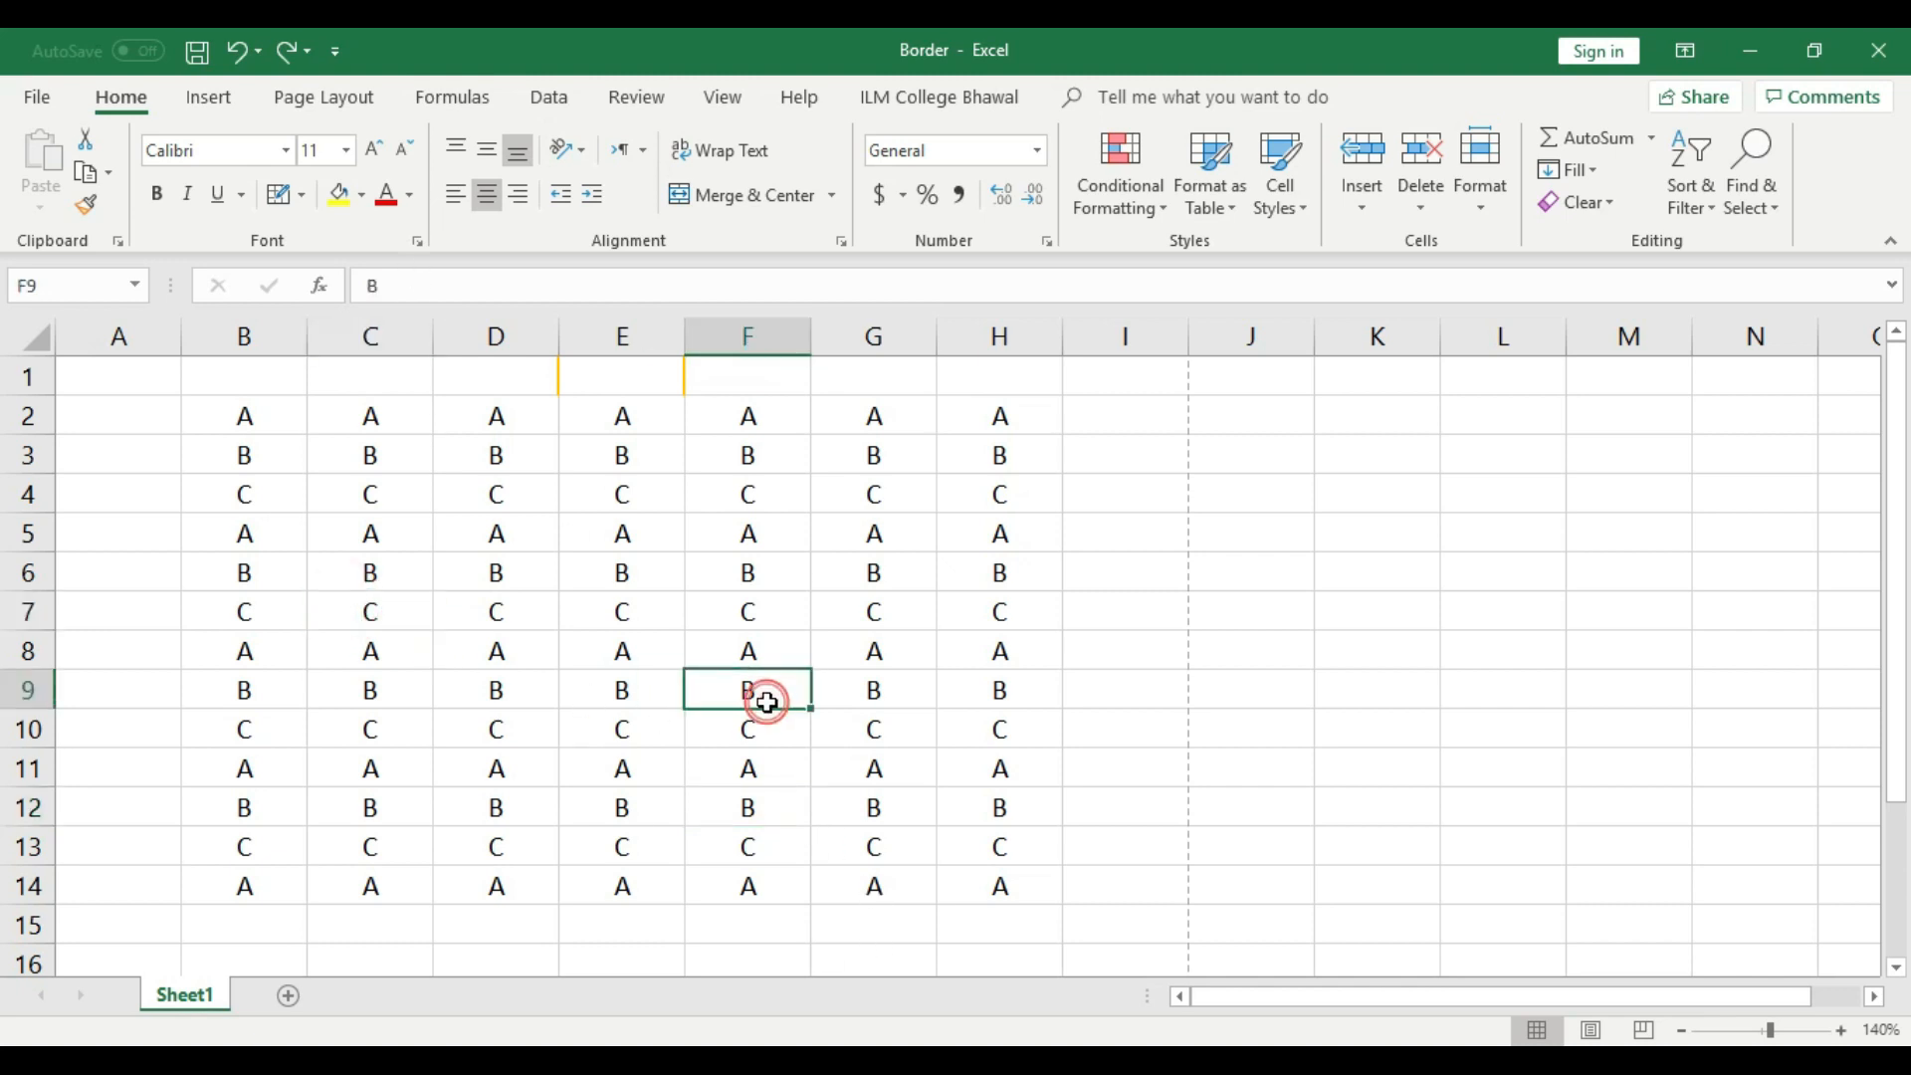
{"action": "left_click", "coordinate": [282, 195]}
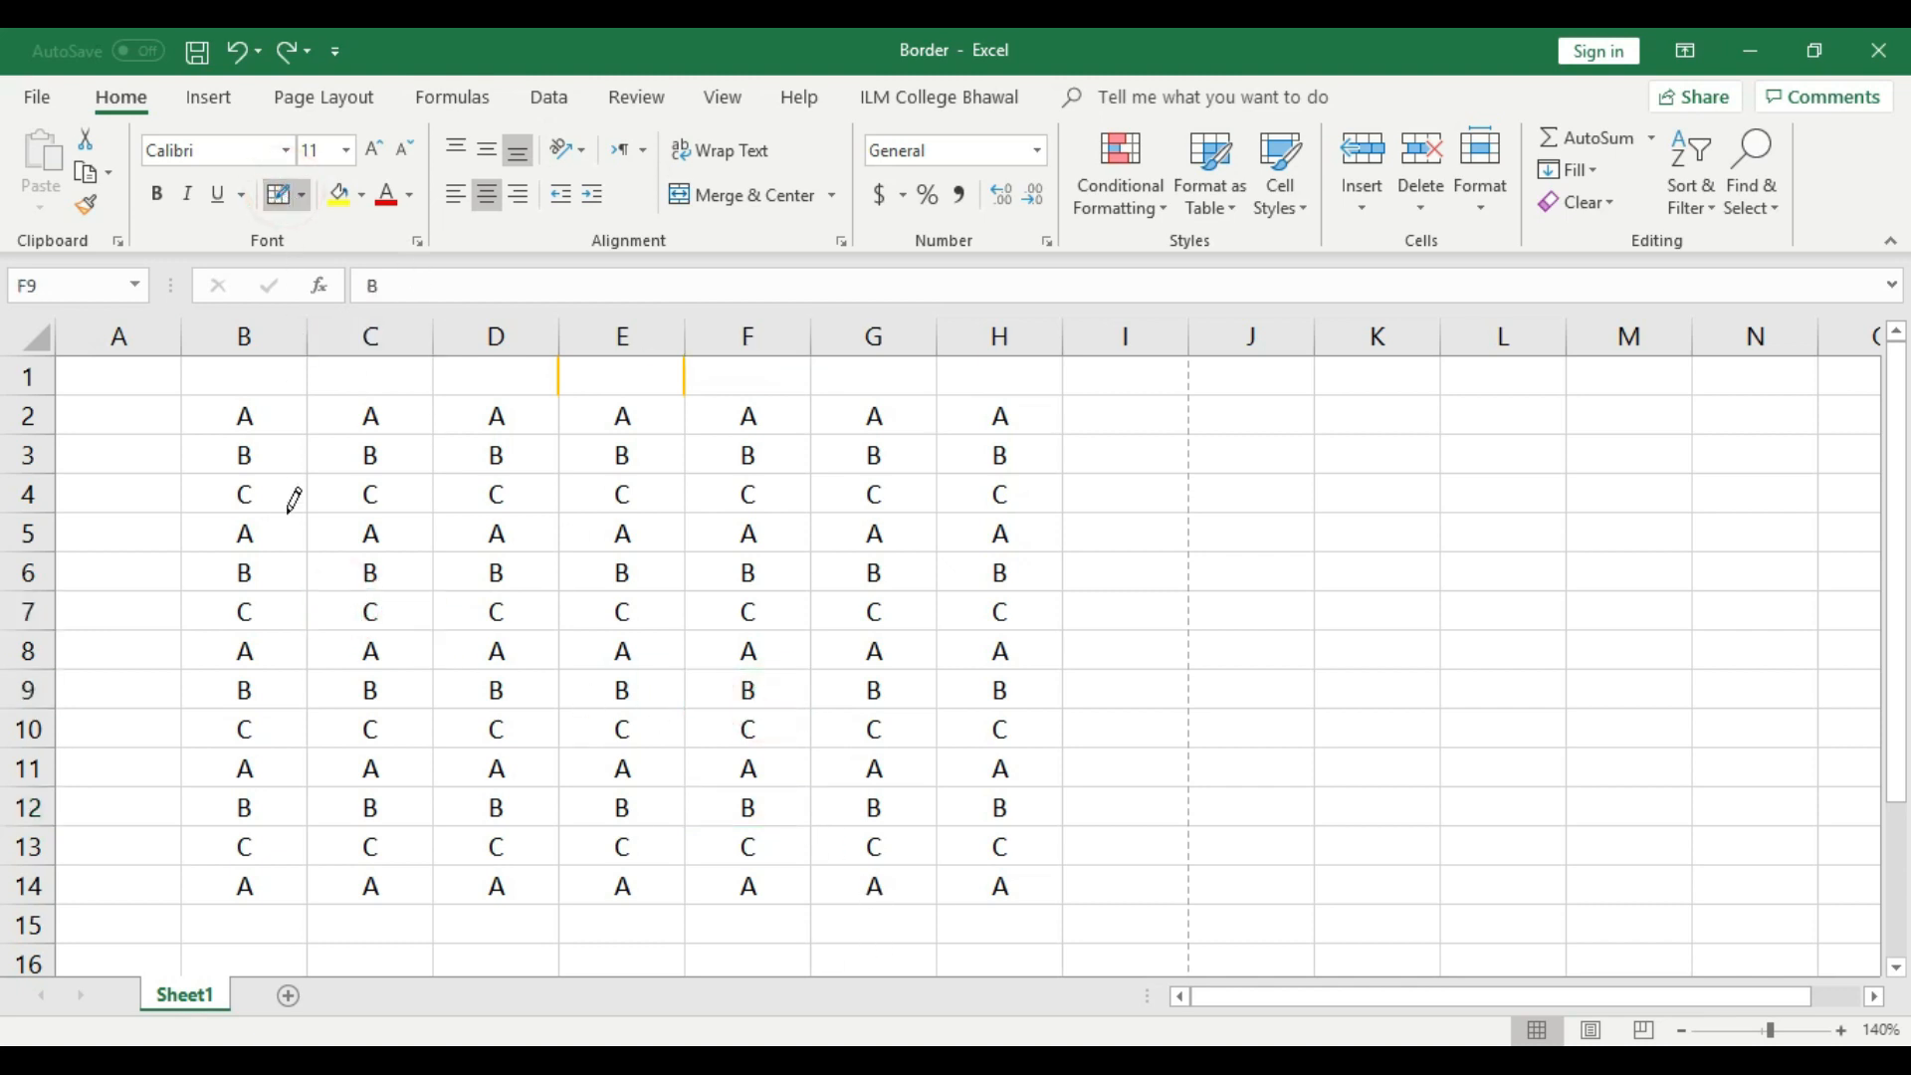
- Draw thick red border lines on the right edge of B2 and the bottom edges of B4, C6, C9, D10, E8 and E6
{"action": "left_click", "coordinate": [254, 411]}
{"action": "left_click", "coordinate": [269, 412]}
{"action": "left_click", "coordinate": [279, 499]}
{"action": "left_click", "coordinate": [379, 590]}
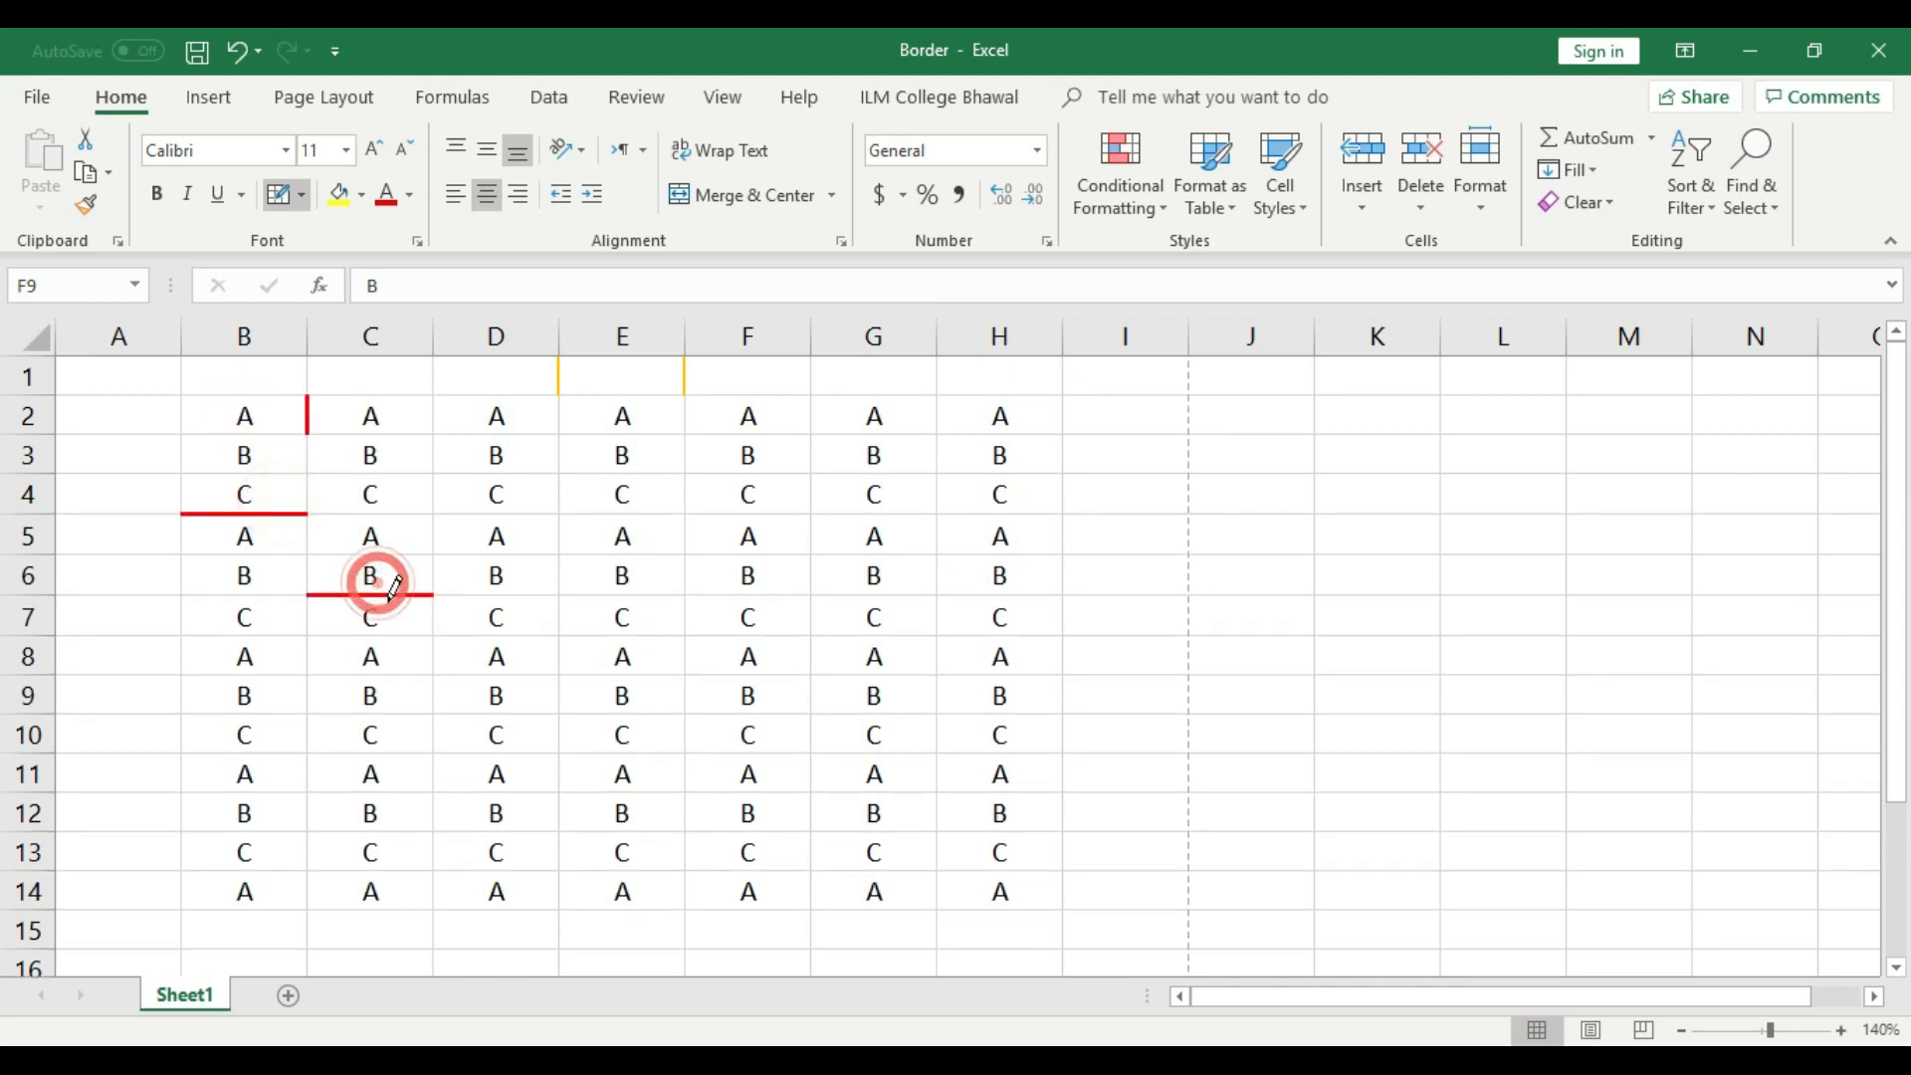
{"action": "left_click", "coordinate": [399, 710]}
{"action": "left_click", "coordinate": [548, 759]}
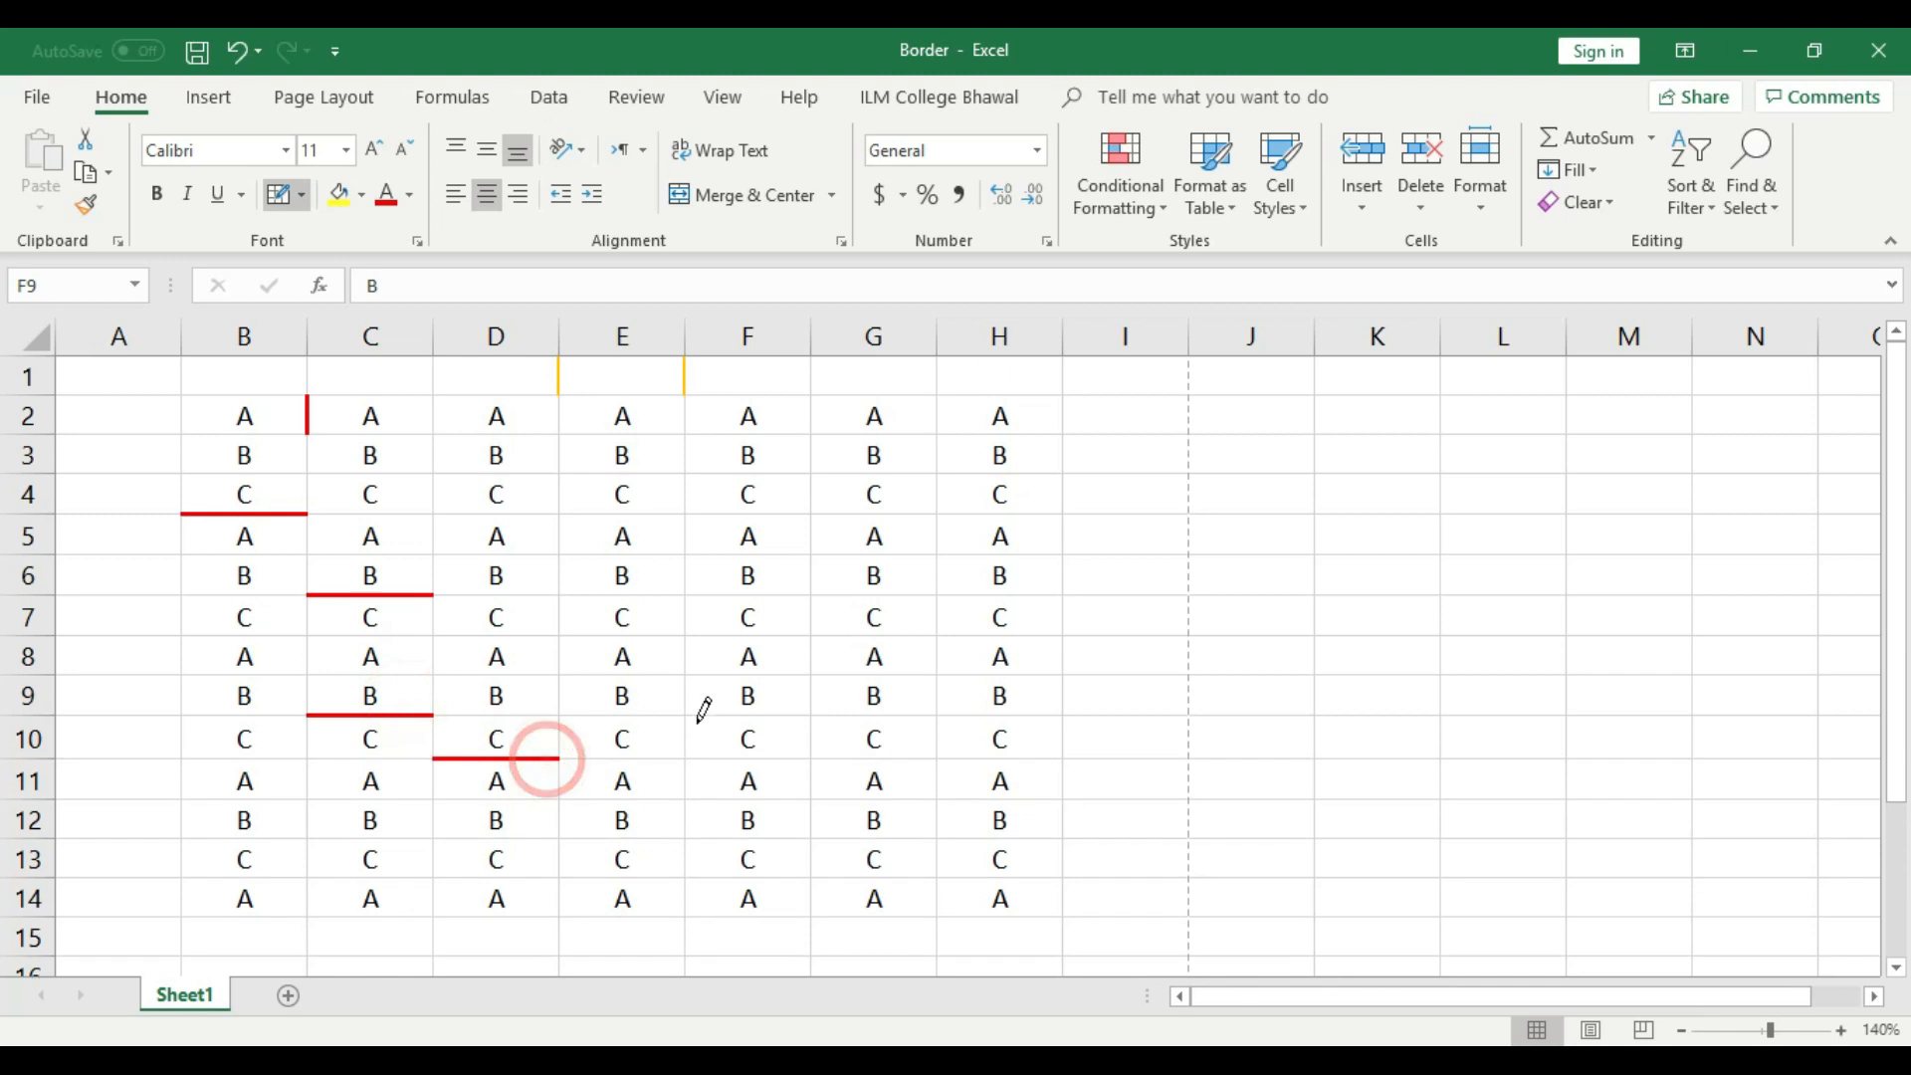
{"action": "left_click", "coordinate": [629, 672]}
{"action": "left_click", "coordinate": [652, 596]}
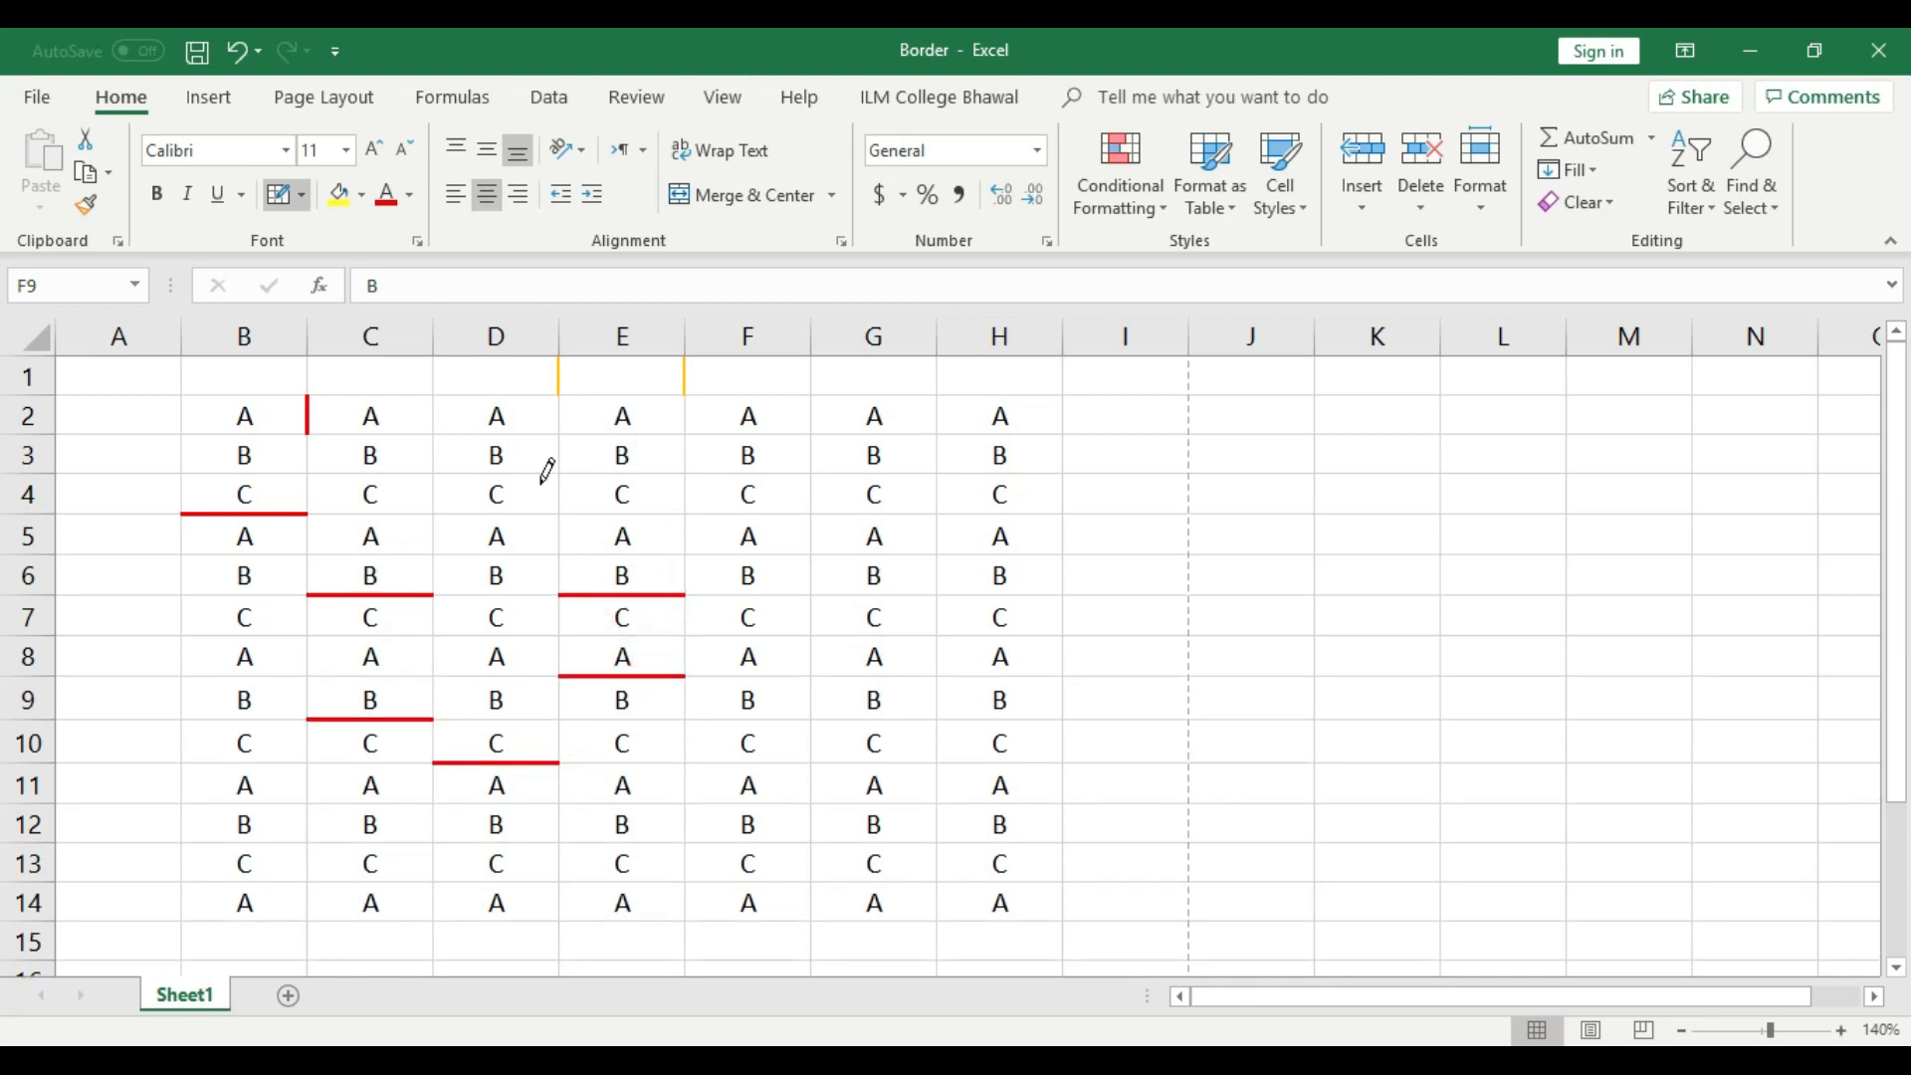
- Restart the Draw Border tool and draw thick red lines along the bottom edges of C4 and D4
{"action": "left_click", "coordinate": [304, 195]}
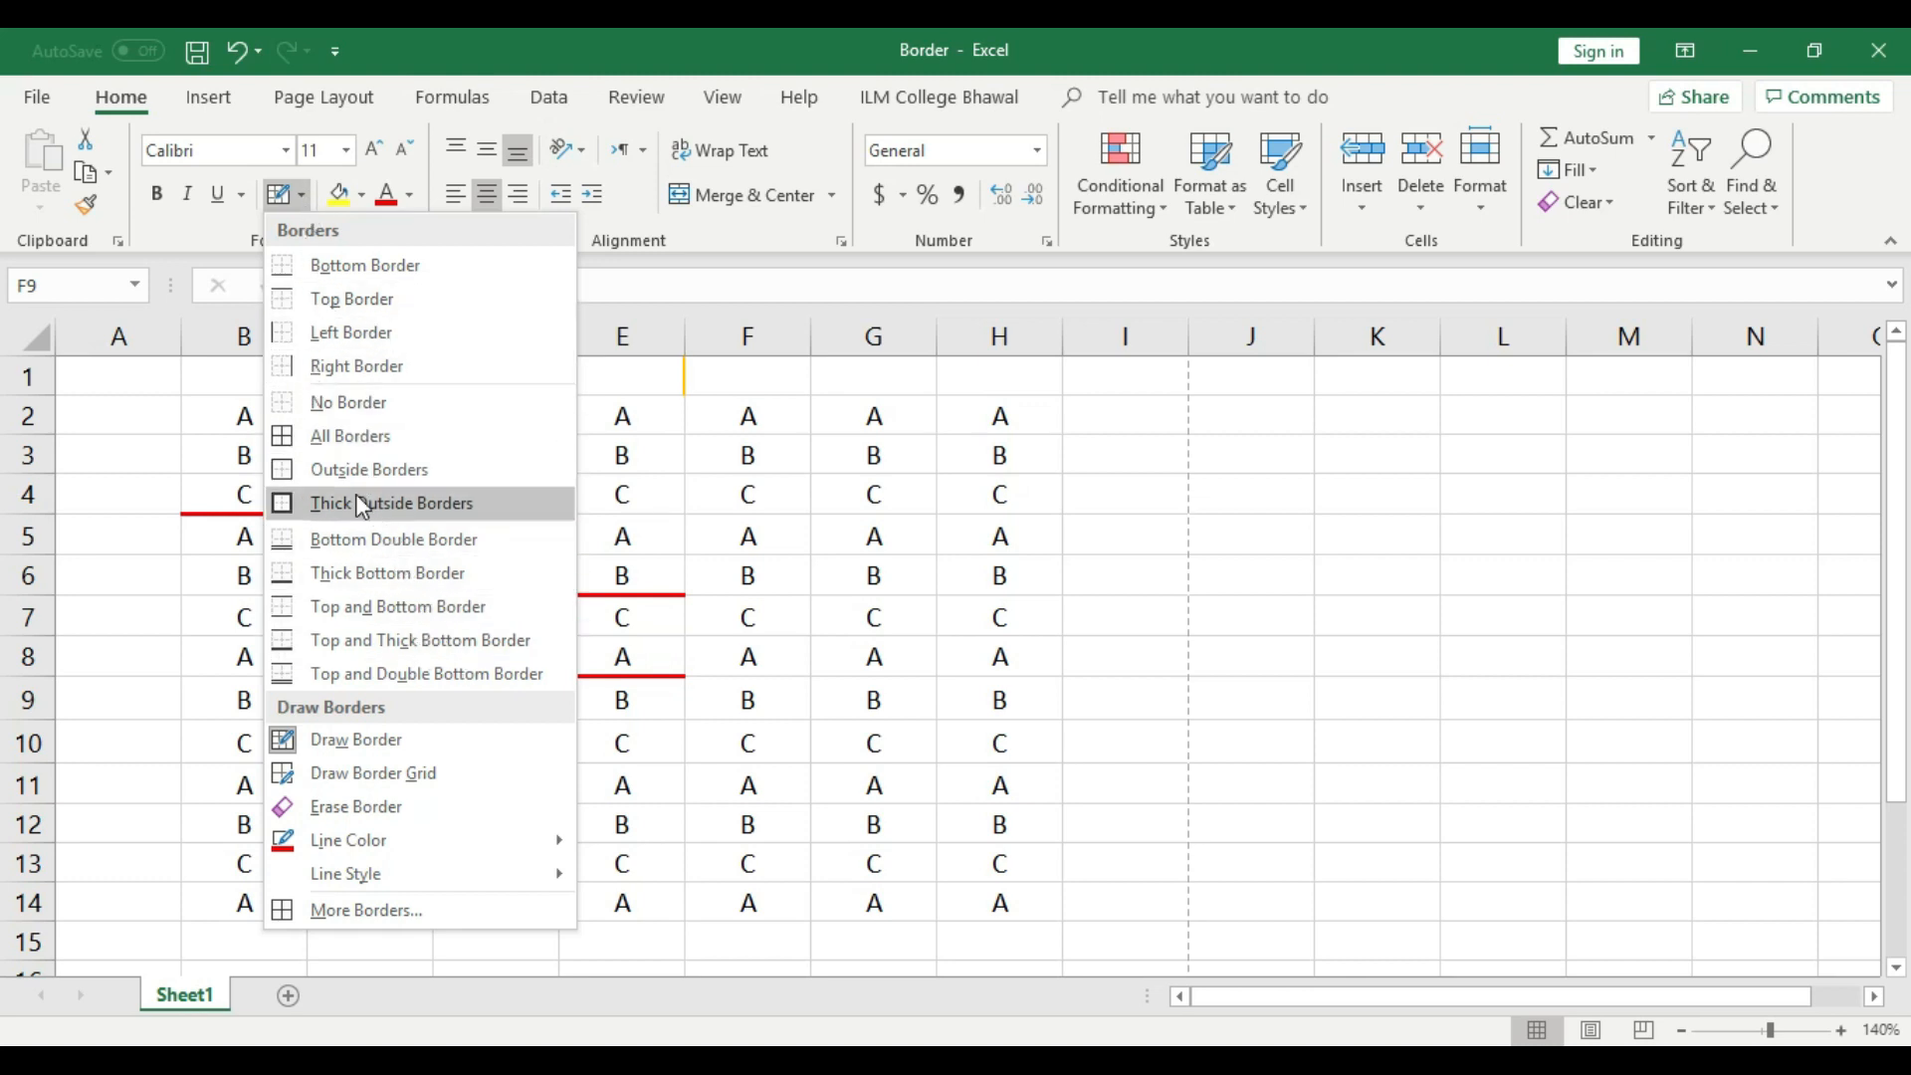
{"action": "left_click", "coordinate": [385, 742]}
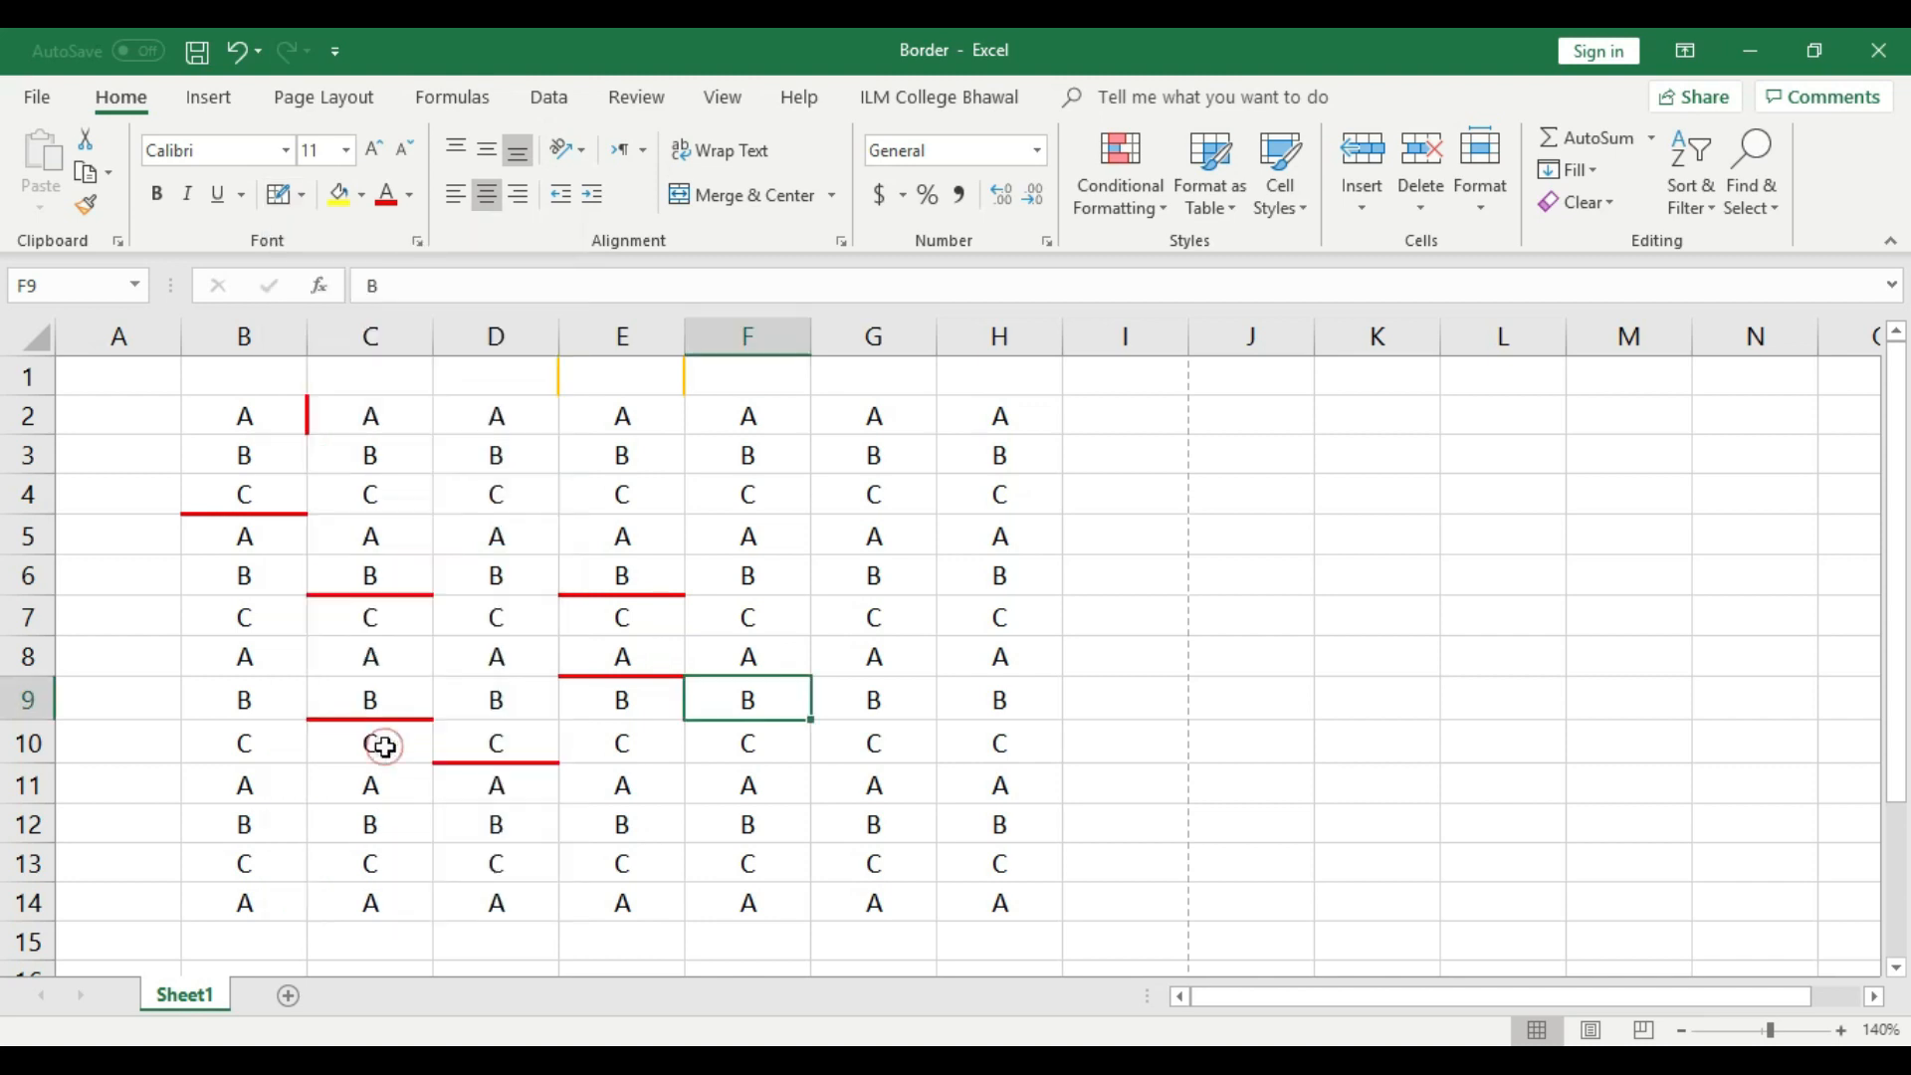
{"action": "left_click", "coordinate": [278, 195]}
{"action": "left_click", "coordinate": [393, 512]}
{"action": "left_click", "coordinate": [506, 513]}
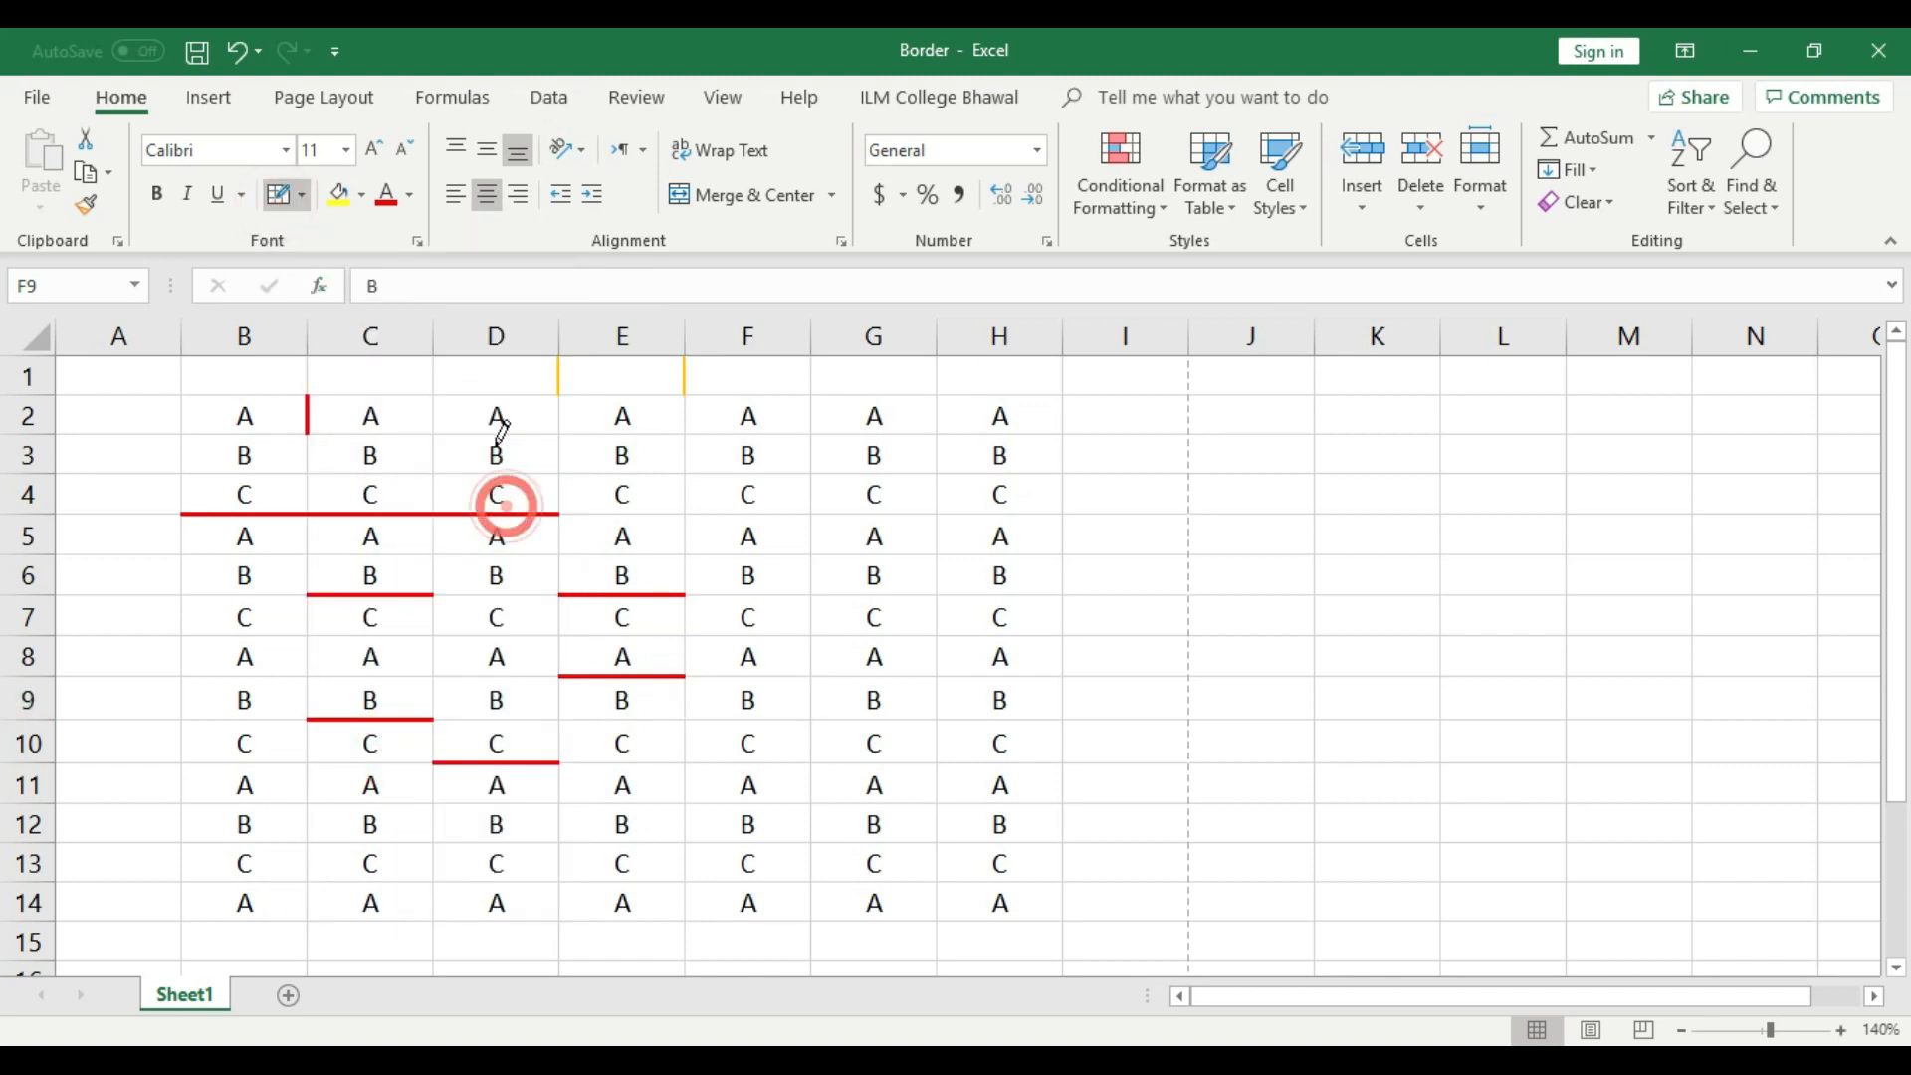
- Draw thick red lines along the bottom edges of D2, D3, C3, B3, B2 and F3, and the right edges of F4 and G7
{"action": "left_click", "coordinate": [496, 438]}
{"action": "left_click", "coordinate": [493, 476]}
{"action": "left_click", "coordinate": [386, 478]}
{"action": "left_click", "coordinate": [267, 474]}
{"action": "left_click", "coordinate": [267, 435]}
{"action": "left_click", "coordinate": [774, 478]}
{"action": "left_click", "coordinate": [812, 502]}
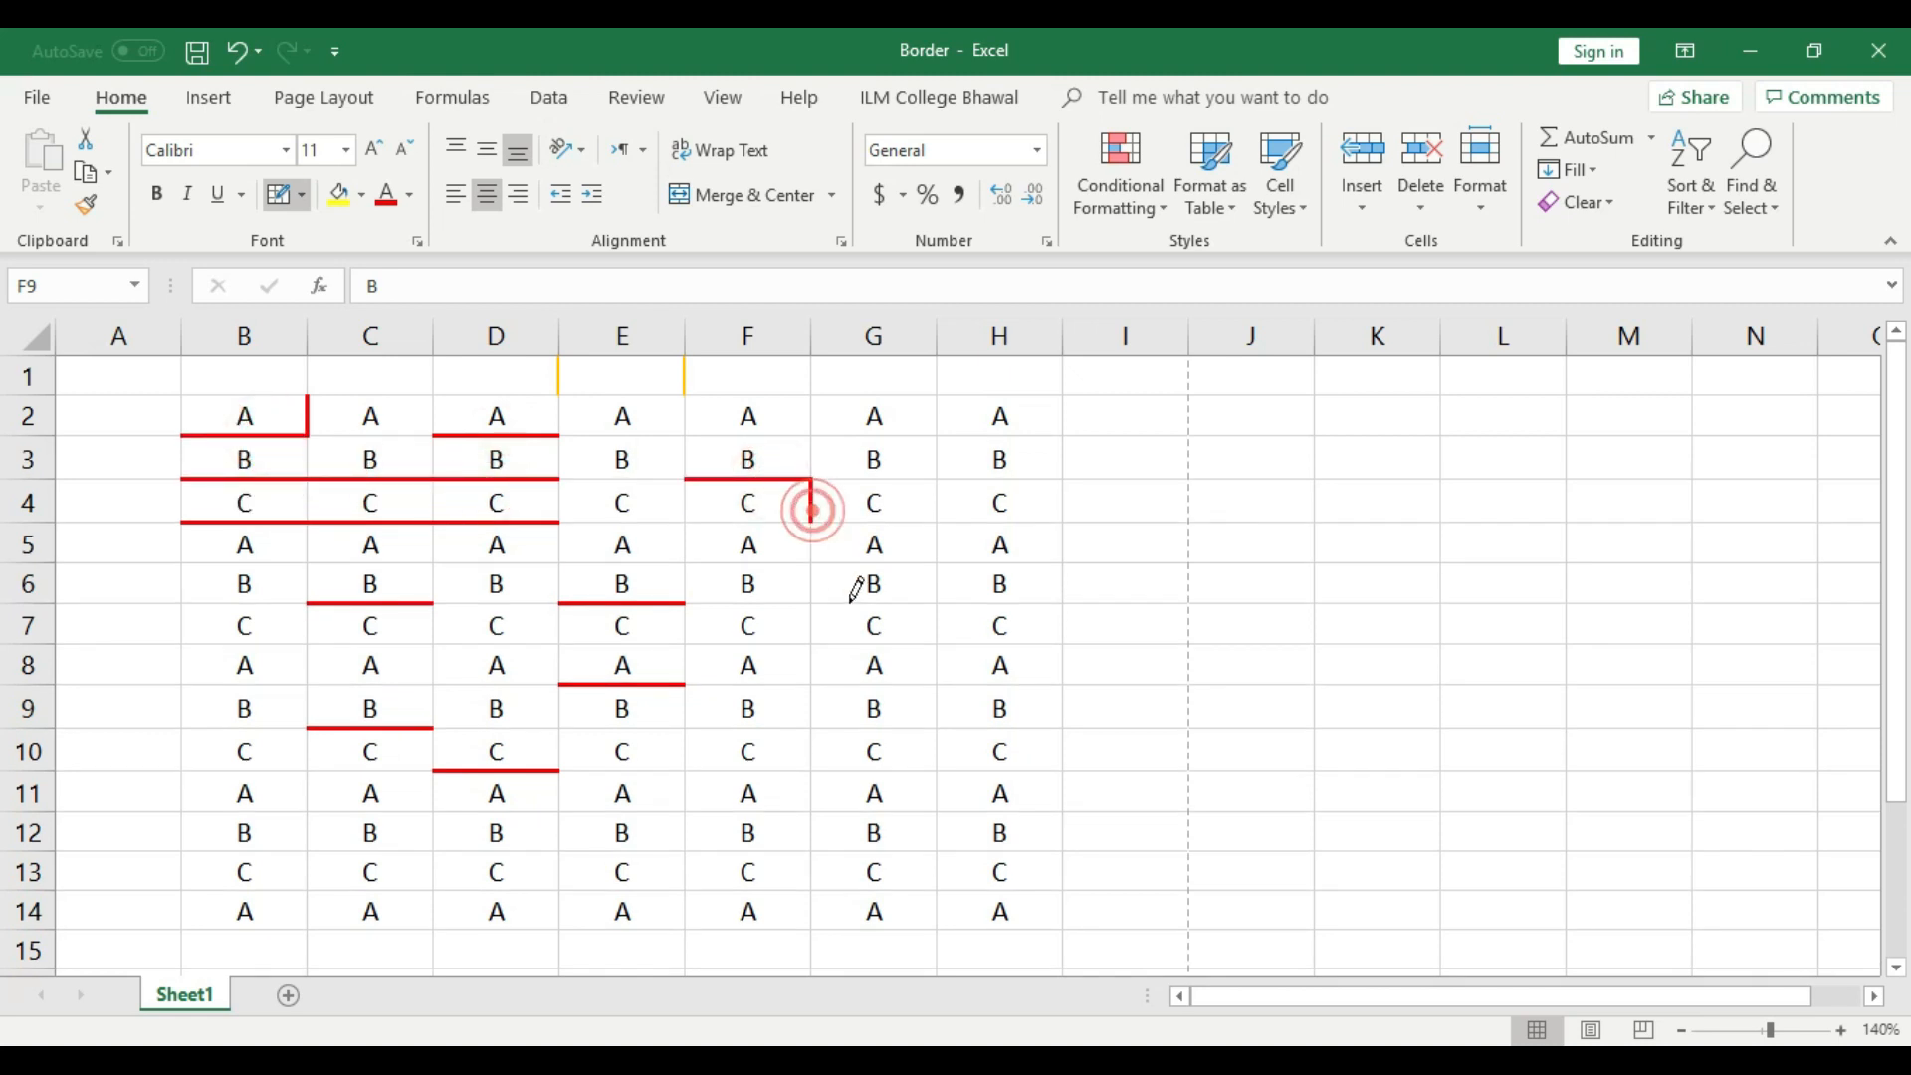
{"action": "left_click", "coordinate": [938, 624]}
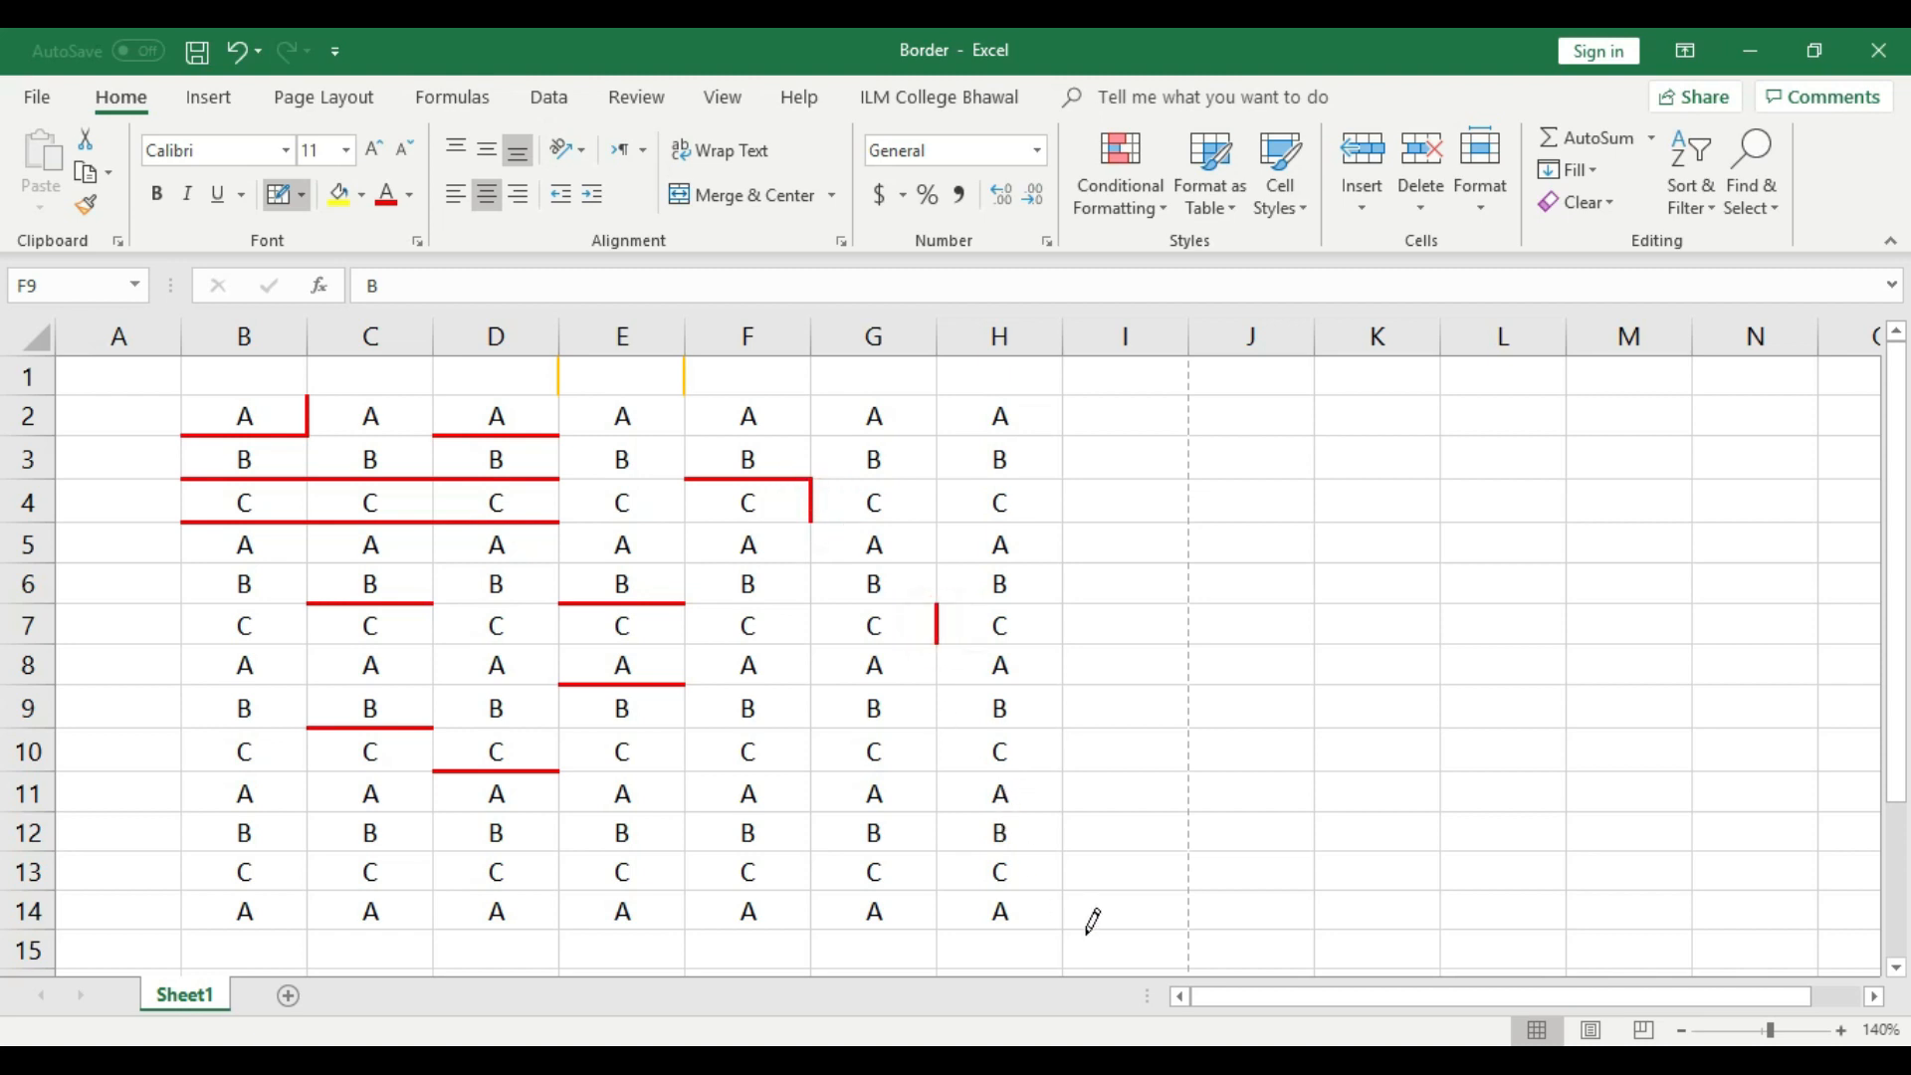
- Draw thick red lines on the bottoms of H13, G12, F11, E10, B9 and B8, and the right edges of H14, G13, F12 and C10
{"action": "left_click", "coordinate": [1063, 911]}
{"action": "left_click", "coordinate": [1000, 891]}
{"action": "left_click", "coordinate": [937, 862]}
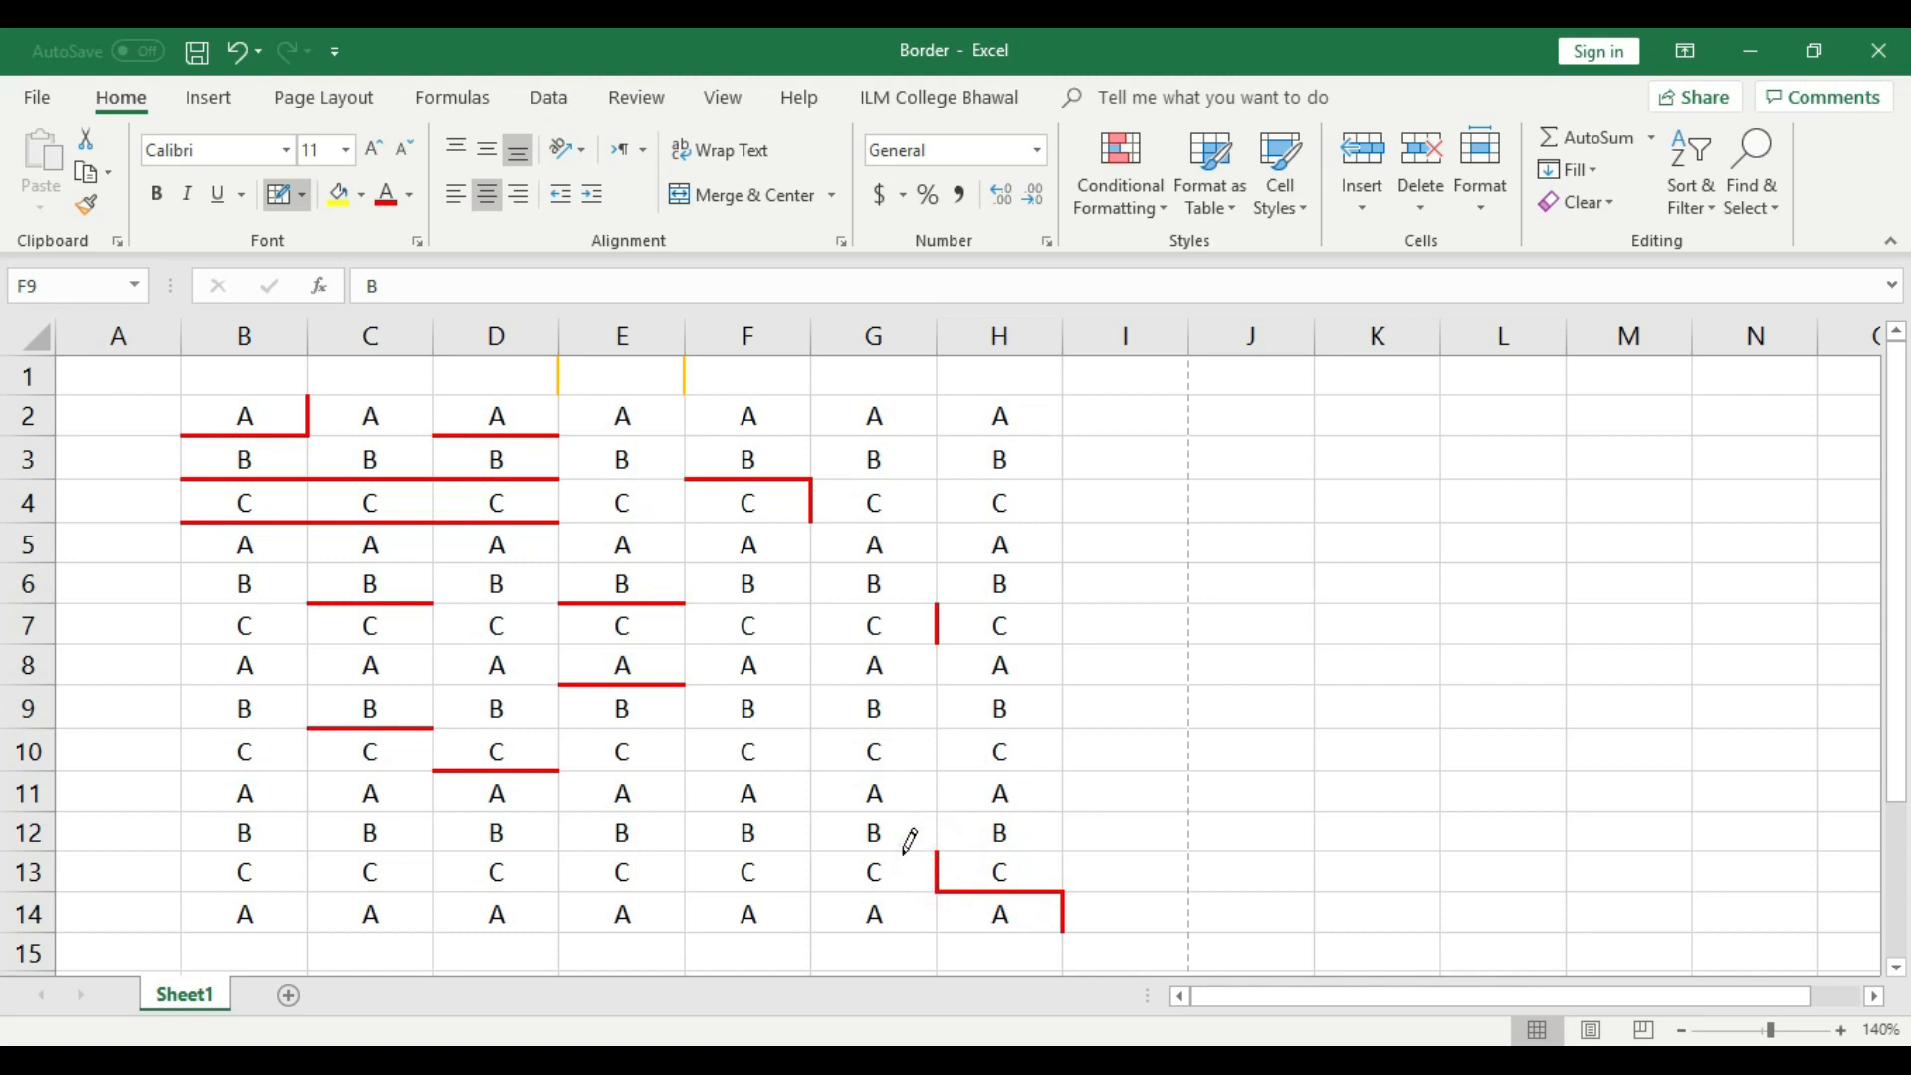
{"action": "left_click", "coordinate": [896, 853]}
{"action": "left_click", "coordinate": [811, 832]}
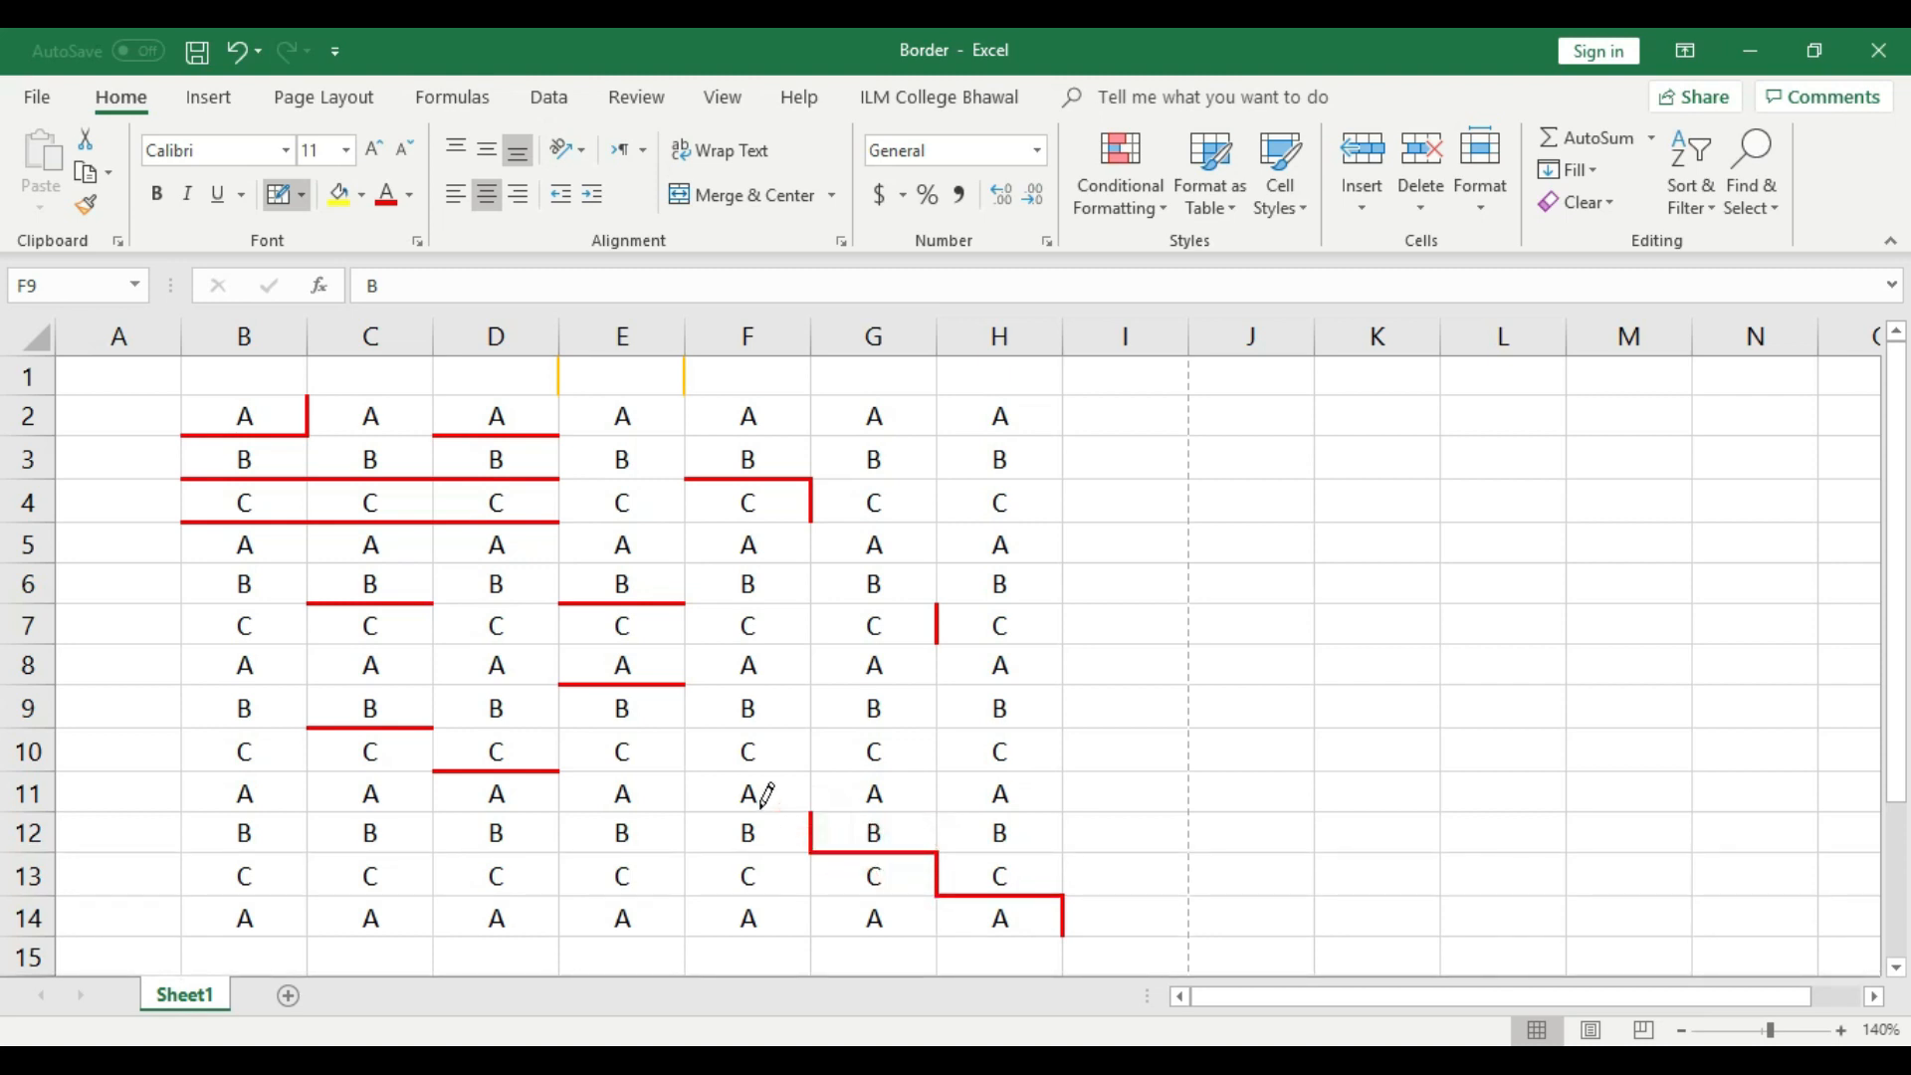
{"action": "left_click", "coordinate": [749, 812]}
{"action": "left_click", "coordinate": [657, 771]}
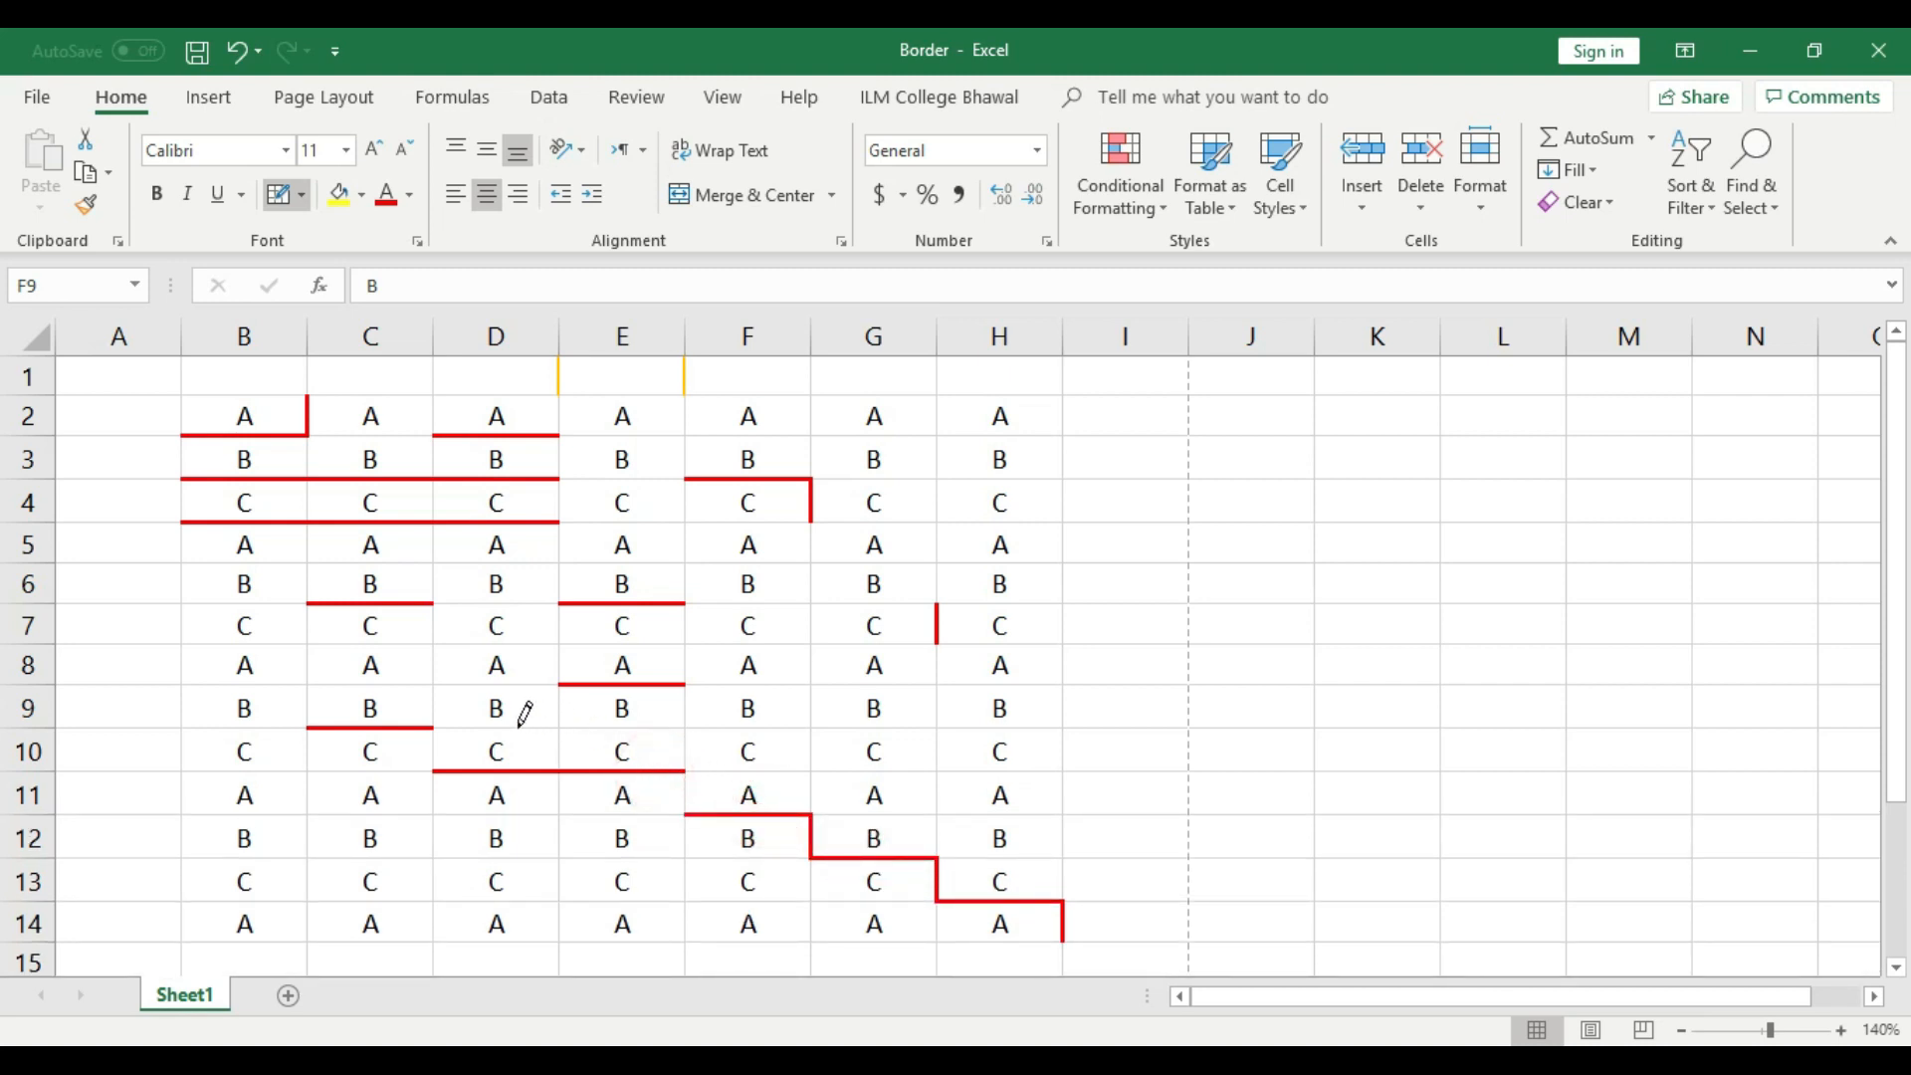
{"action": "left_click", "coordinate": [285, 727]}
{"action": "left_click", "coordinate": [281, 684]}
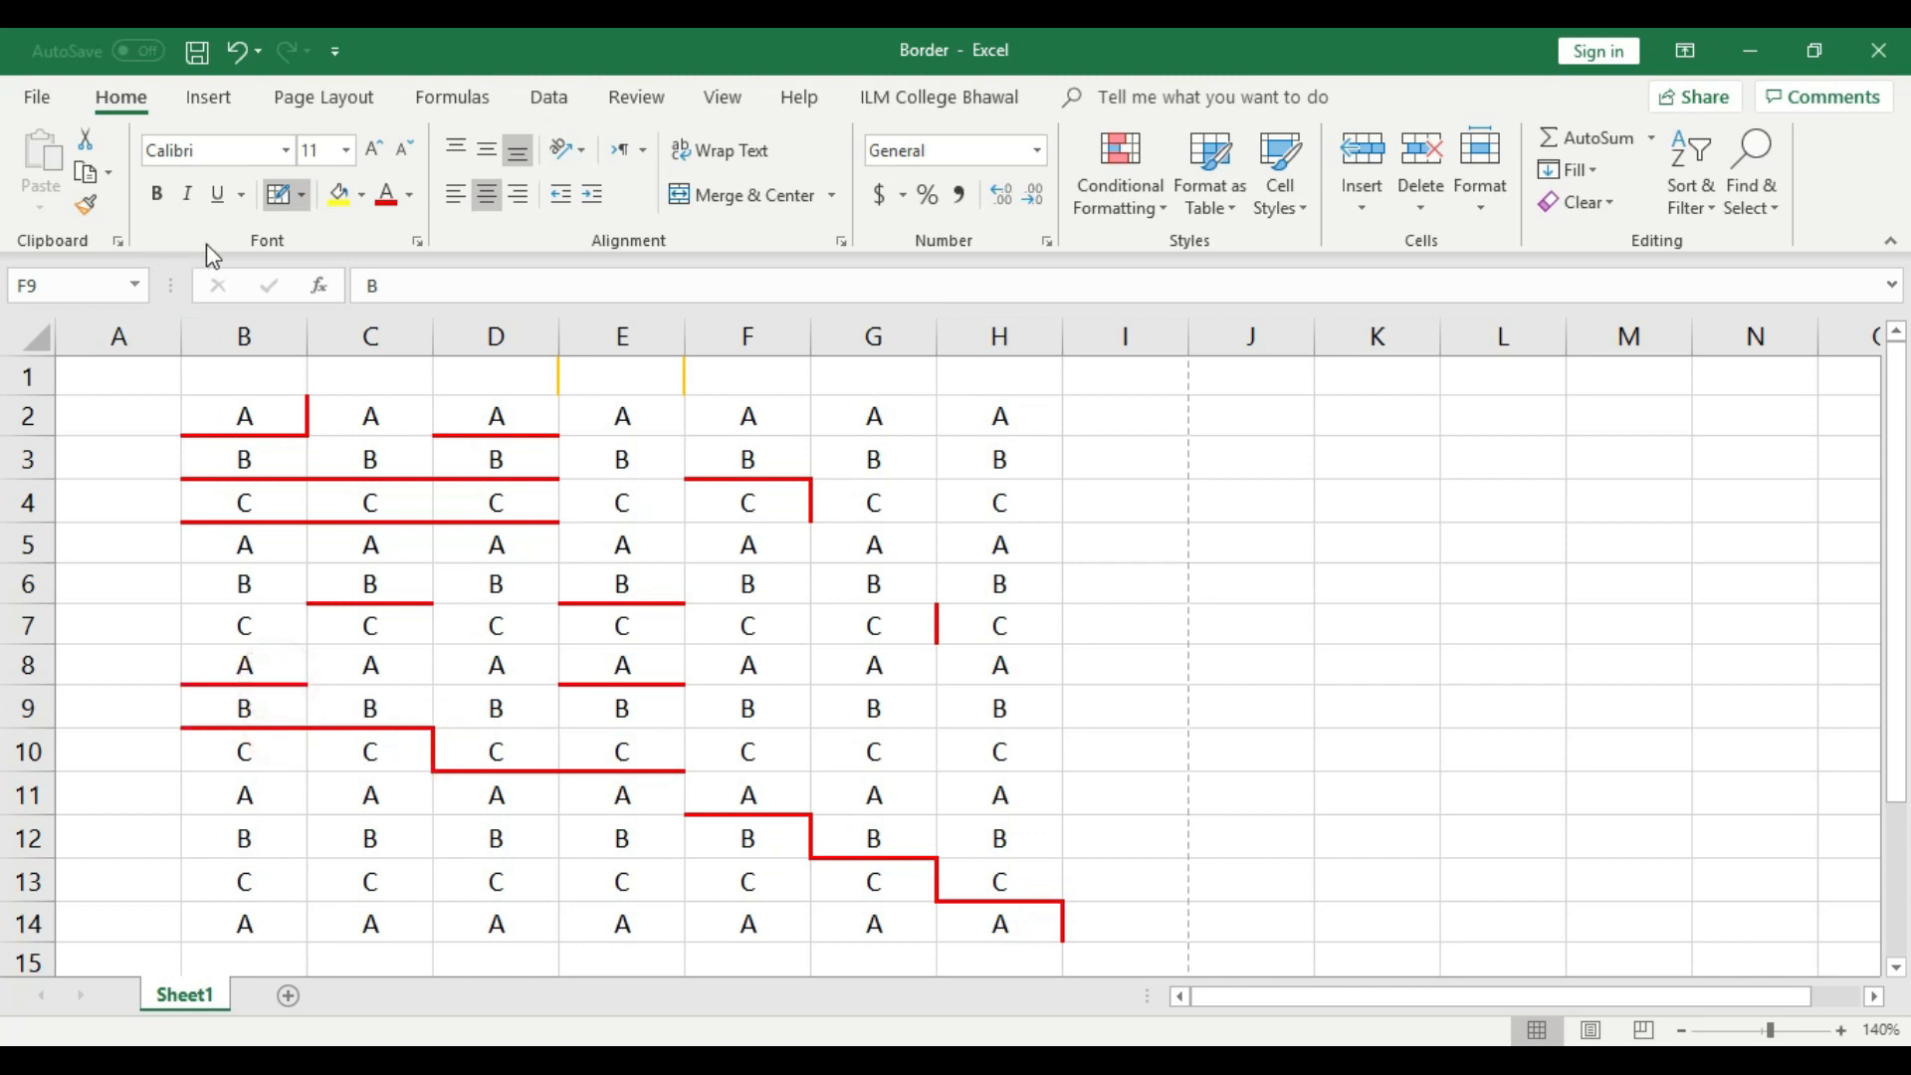
- Remove all borders from the table range B2:H14 and select cell E6
{"action": "left_click", "coordinate": [300, 194]}
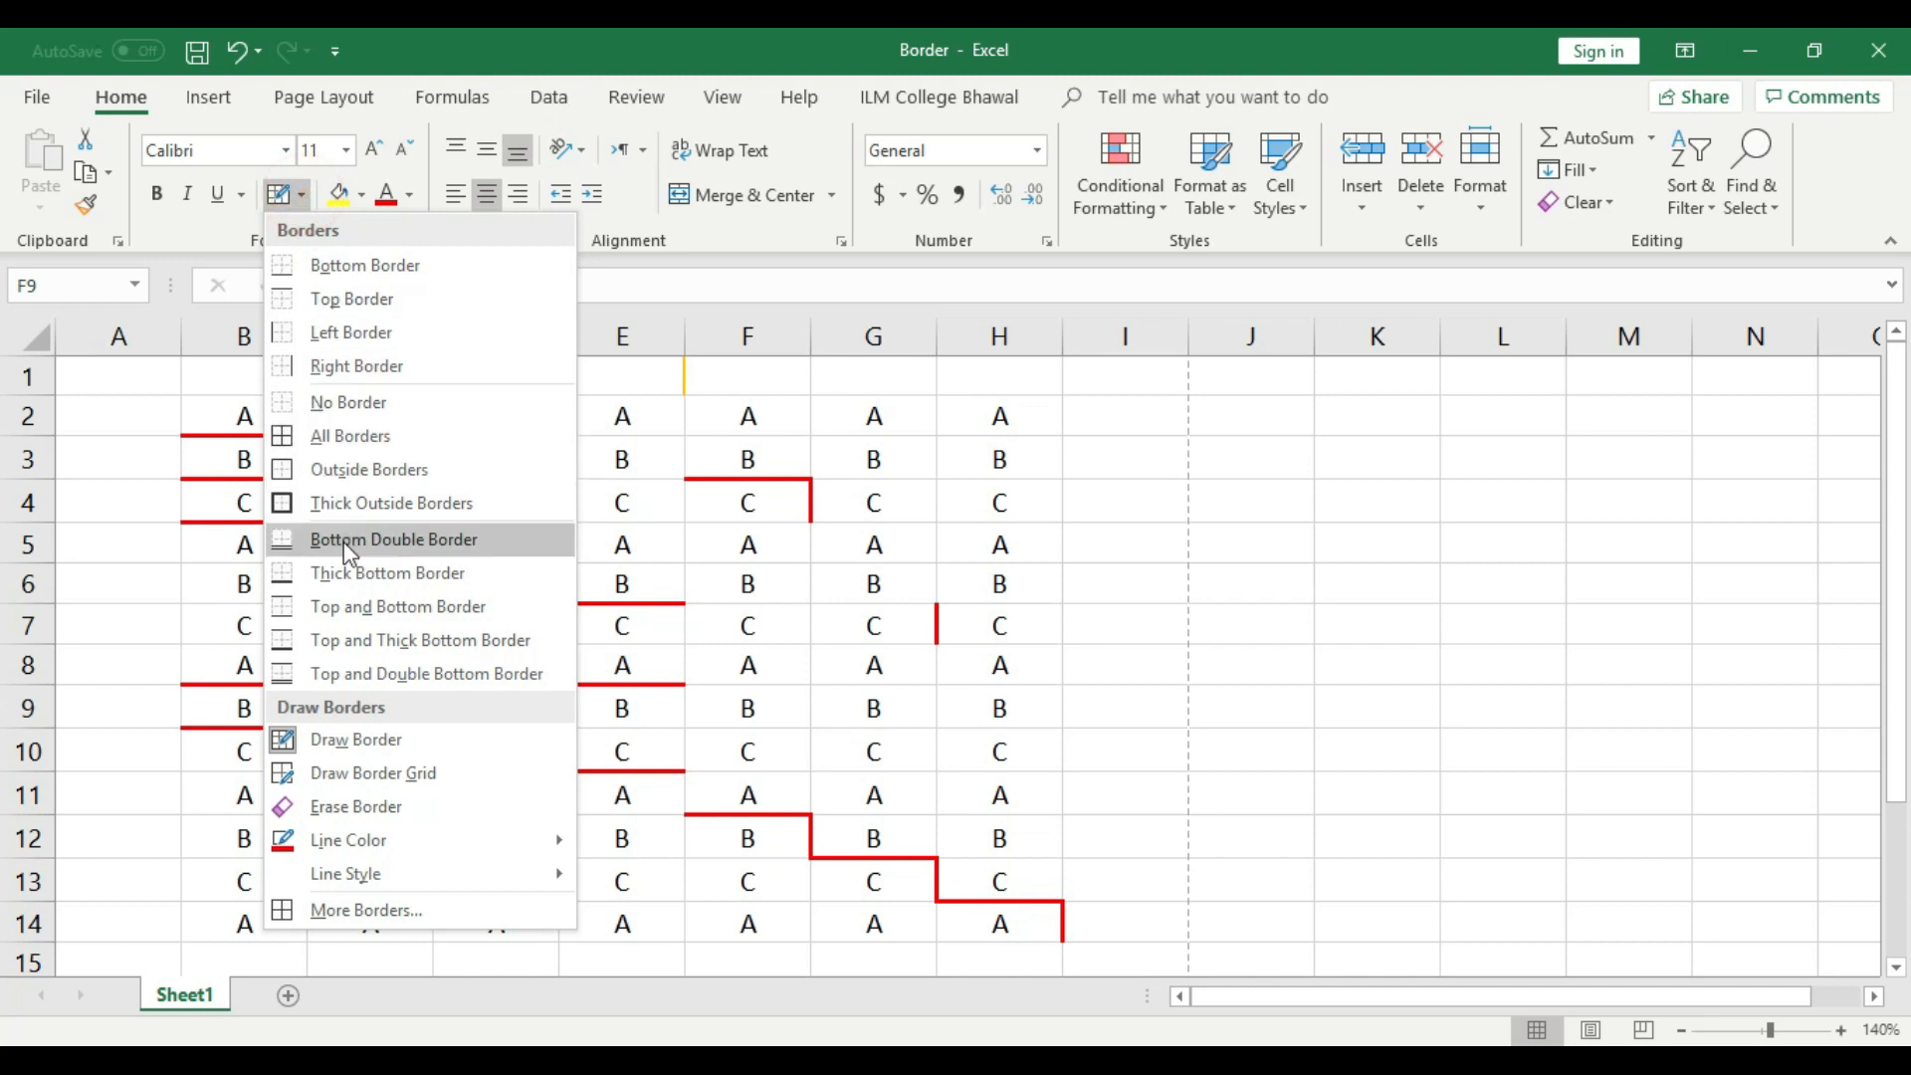
{"action": "left_click", "coordinate": [848, 696]}
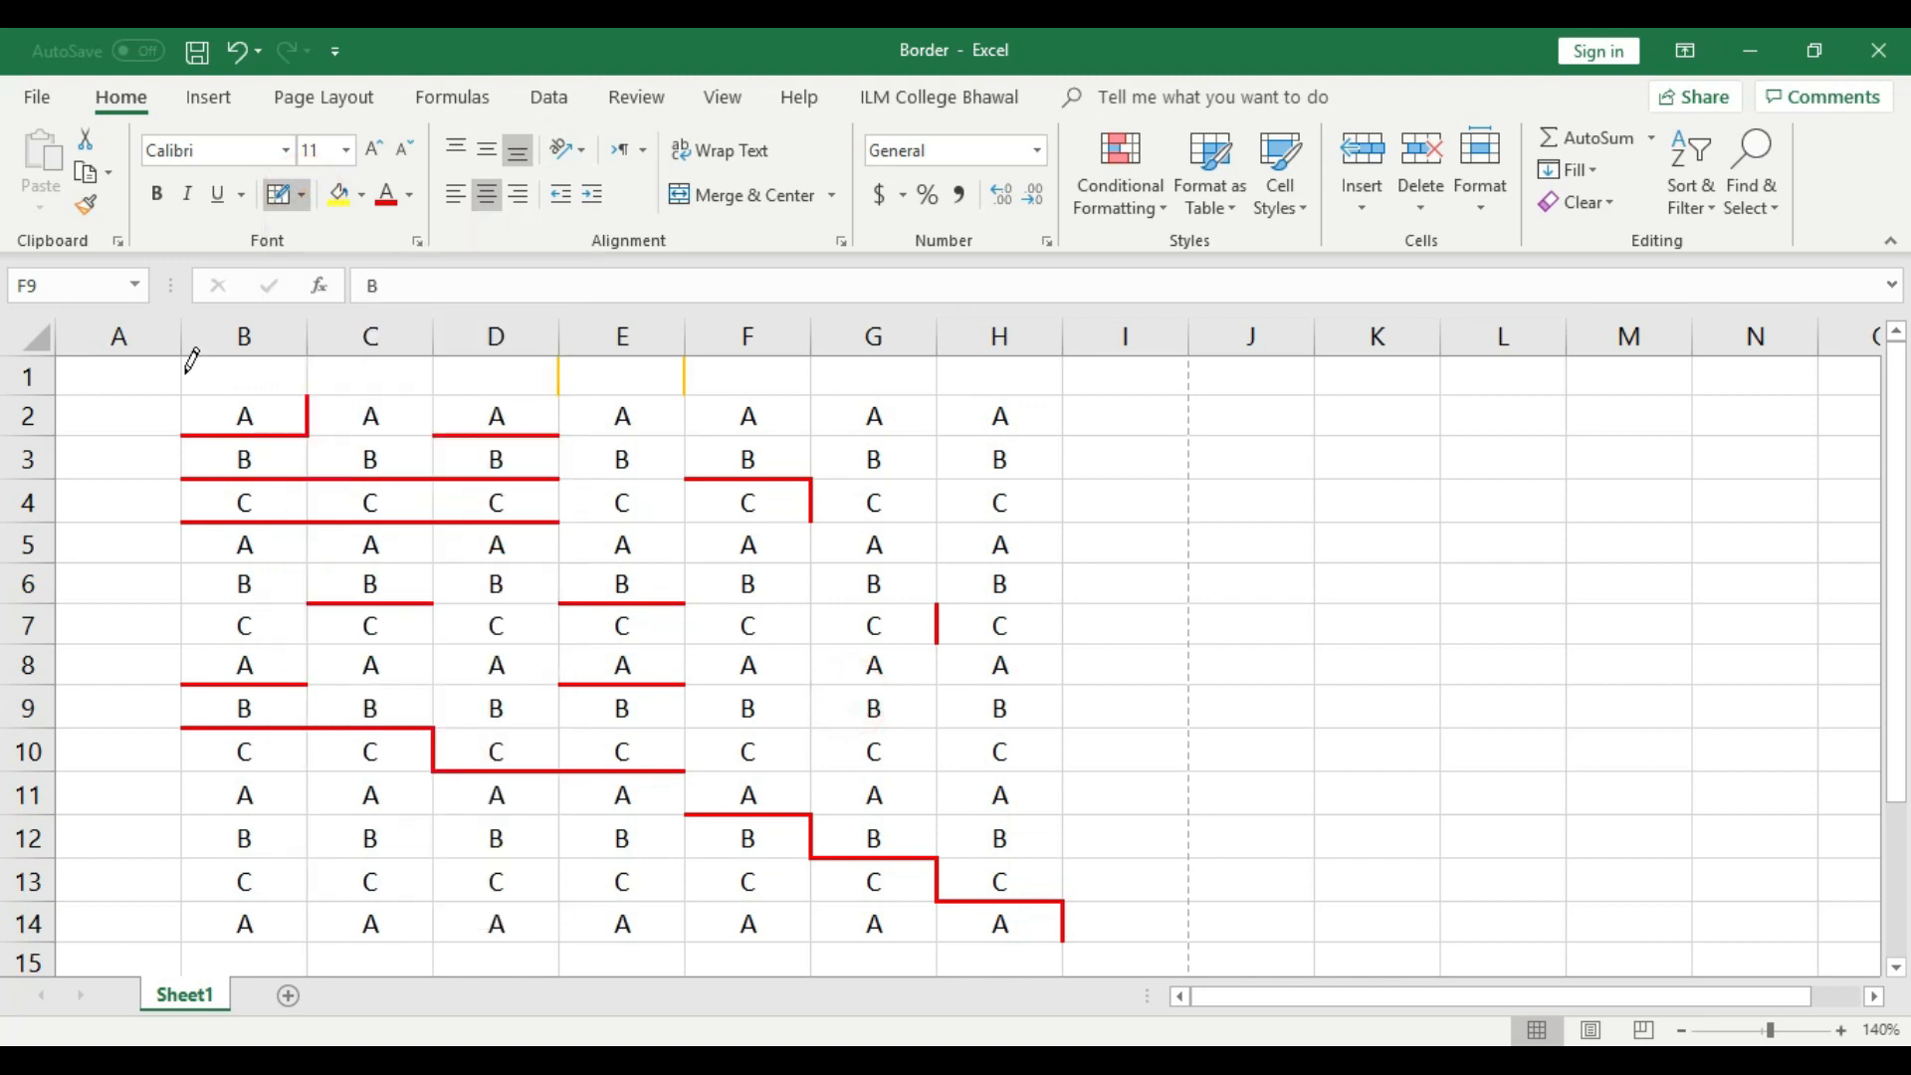
{"action": "left_click_drag", "start_coordinate": [239, 414], "coordinate": [976, 912]}
{"action": "left_click", "coordinate": [301, 195]}
{"action": "left_click", "coordinate": [348, 403]}
{"action": "left_click", "coordinate": [597, 565]}
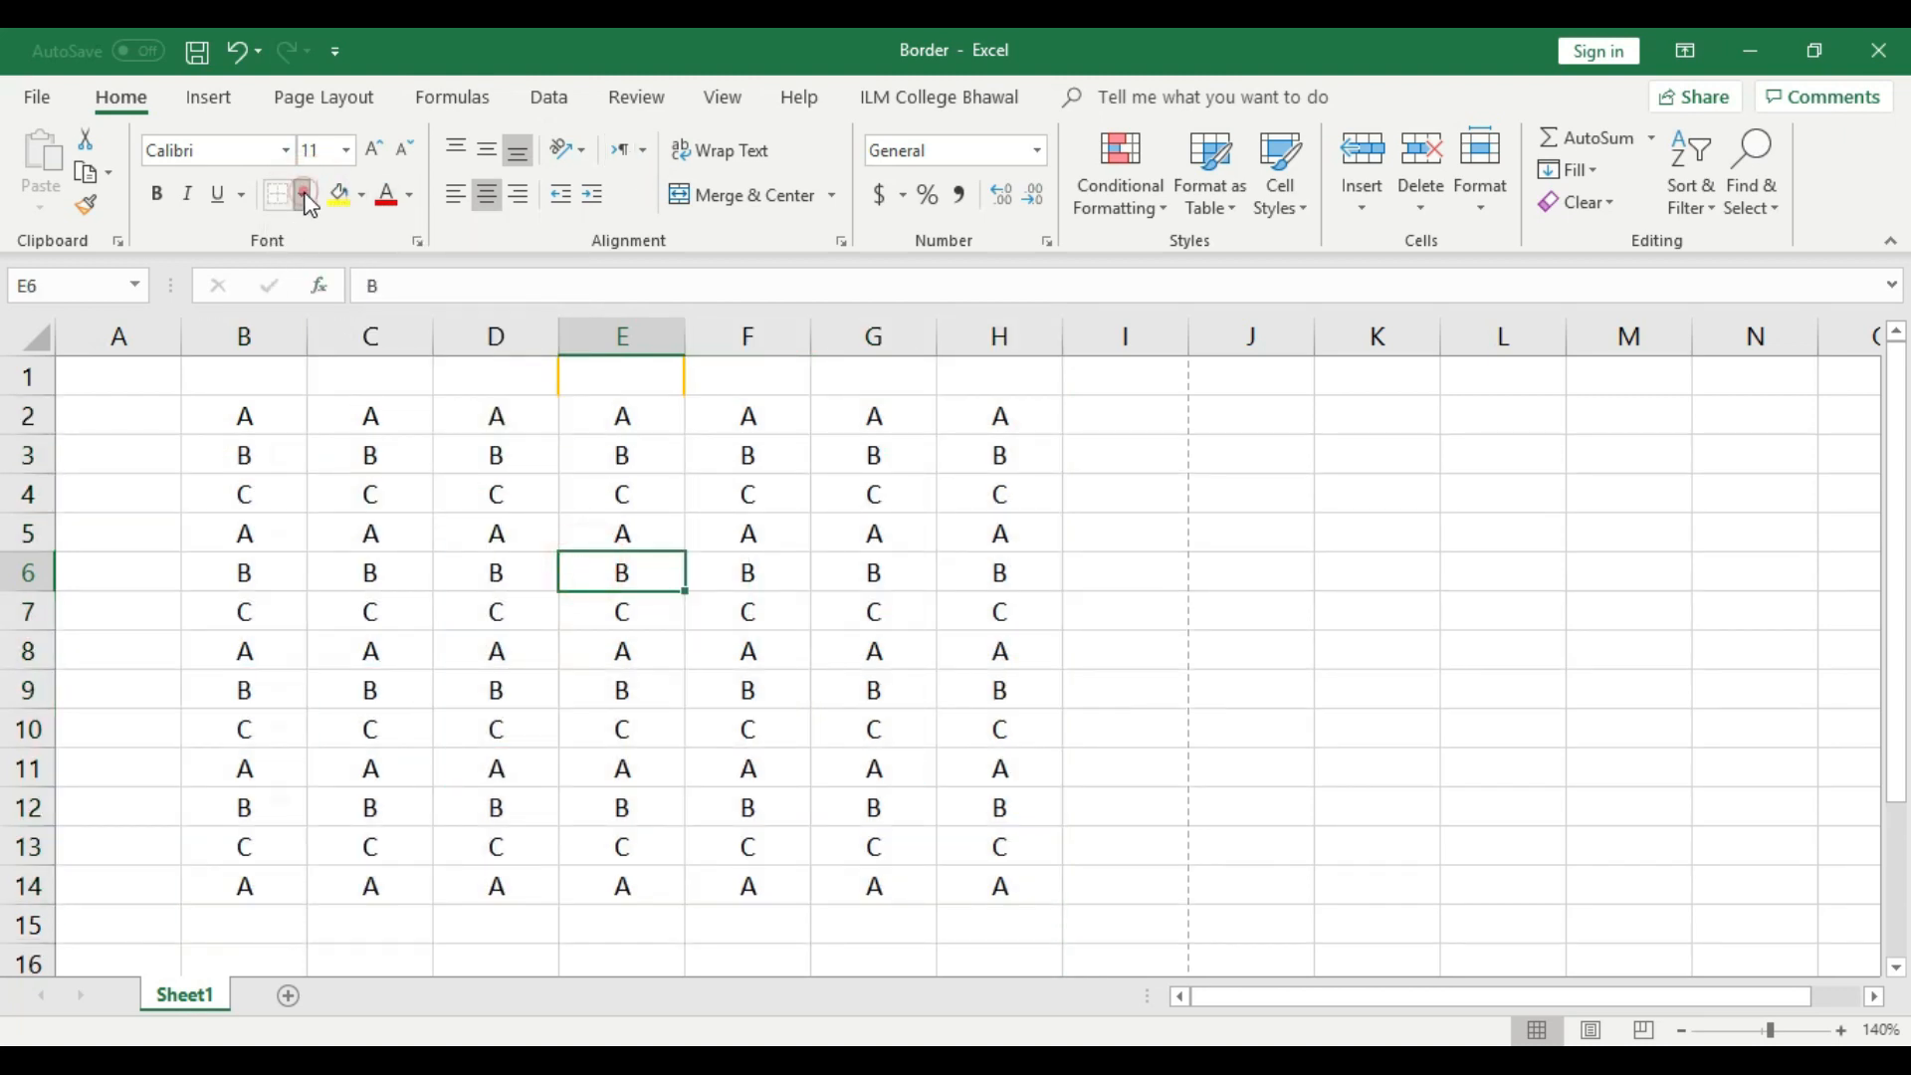
- Set the border line style to medium dashed in red and turn on the Draw Border tool
{"action": "left_click", "coordinate": [301, 194]}
{"action": "mouse_move", "coordinate": [438, 839]}
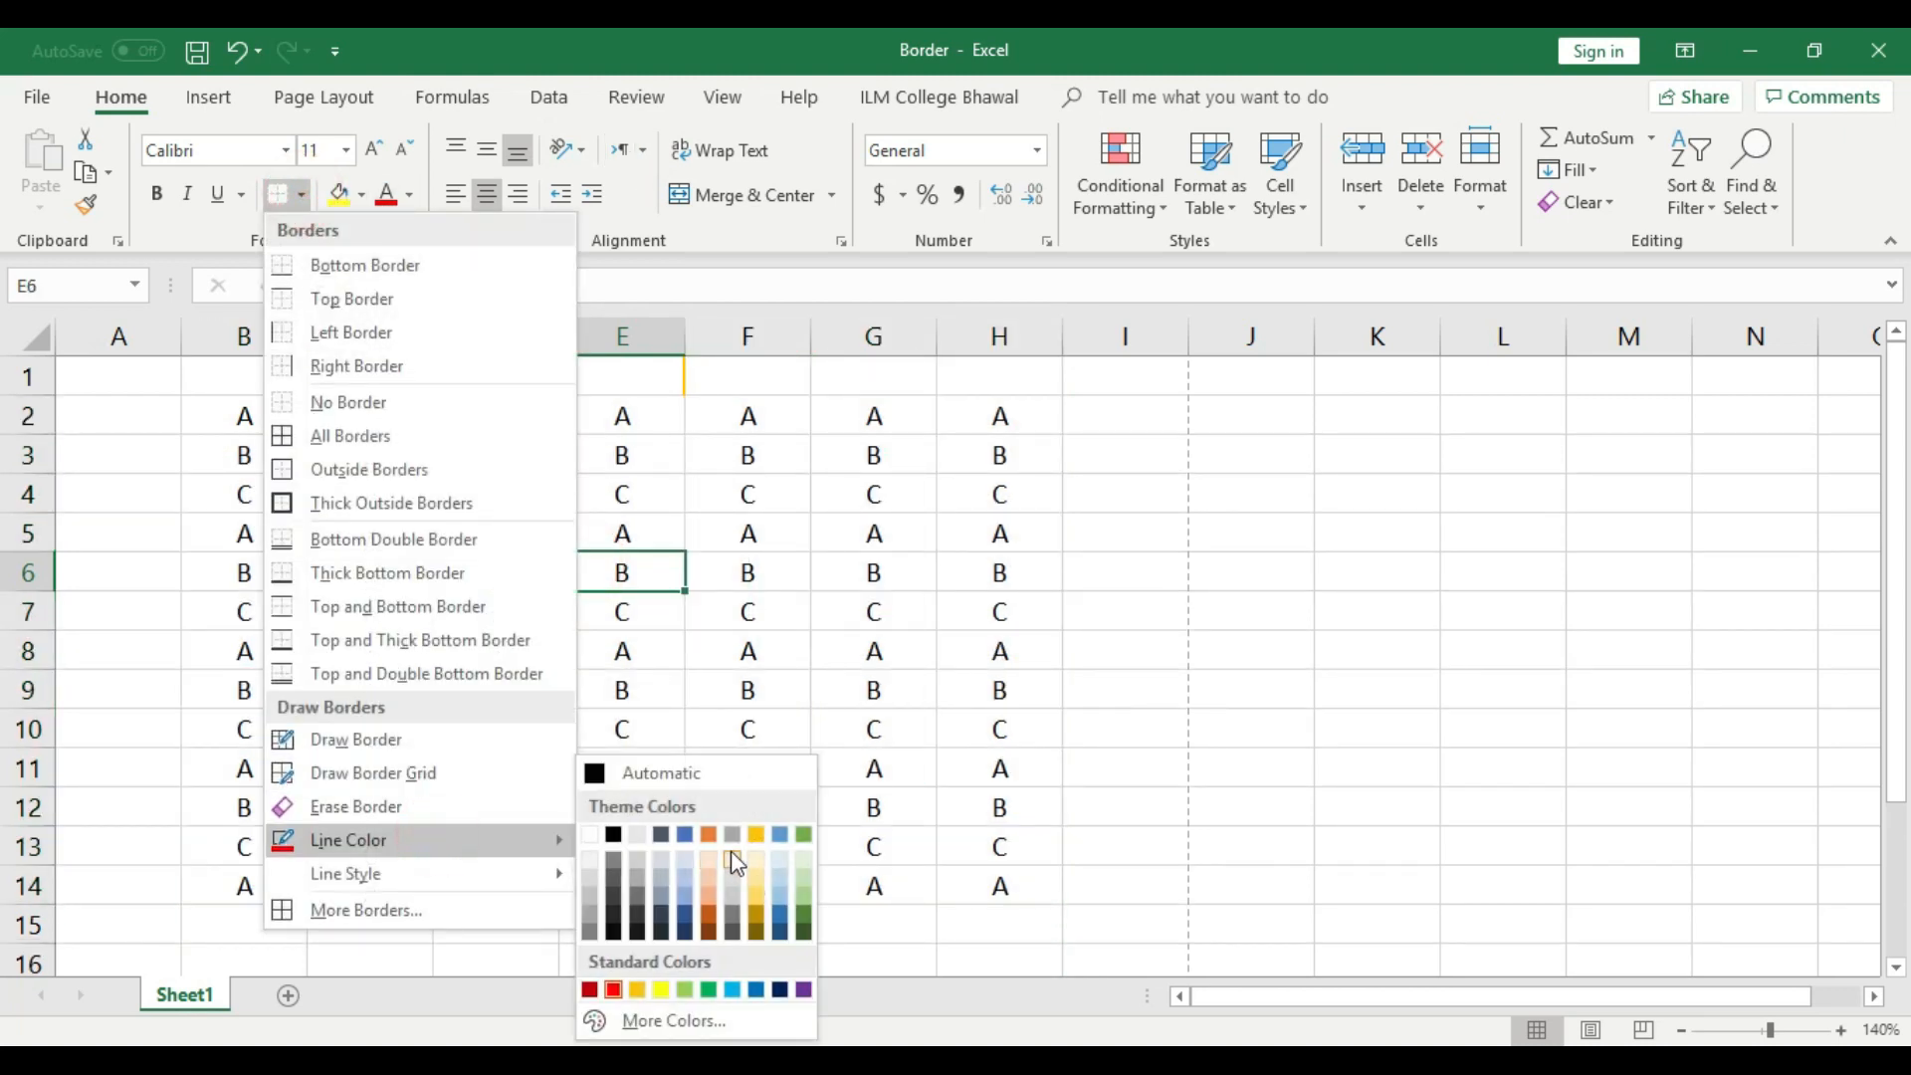
{"action": "left_click", "coordinate": [635, 991]}
{"action": "left_click", "coordinate": [299, 194]}
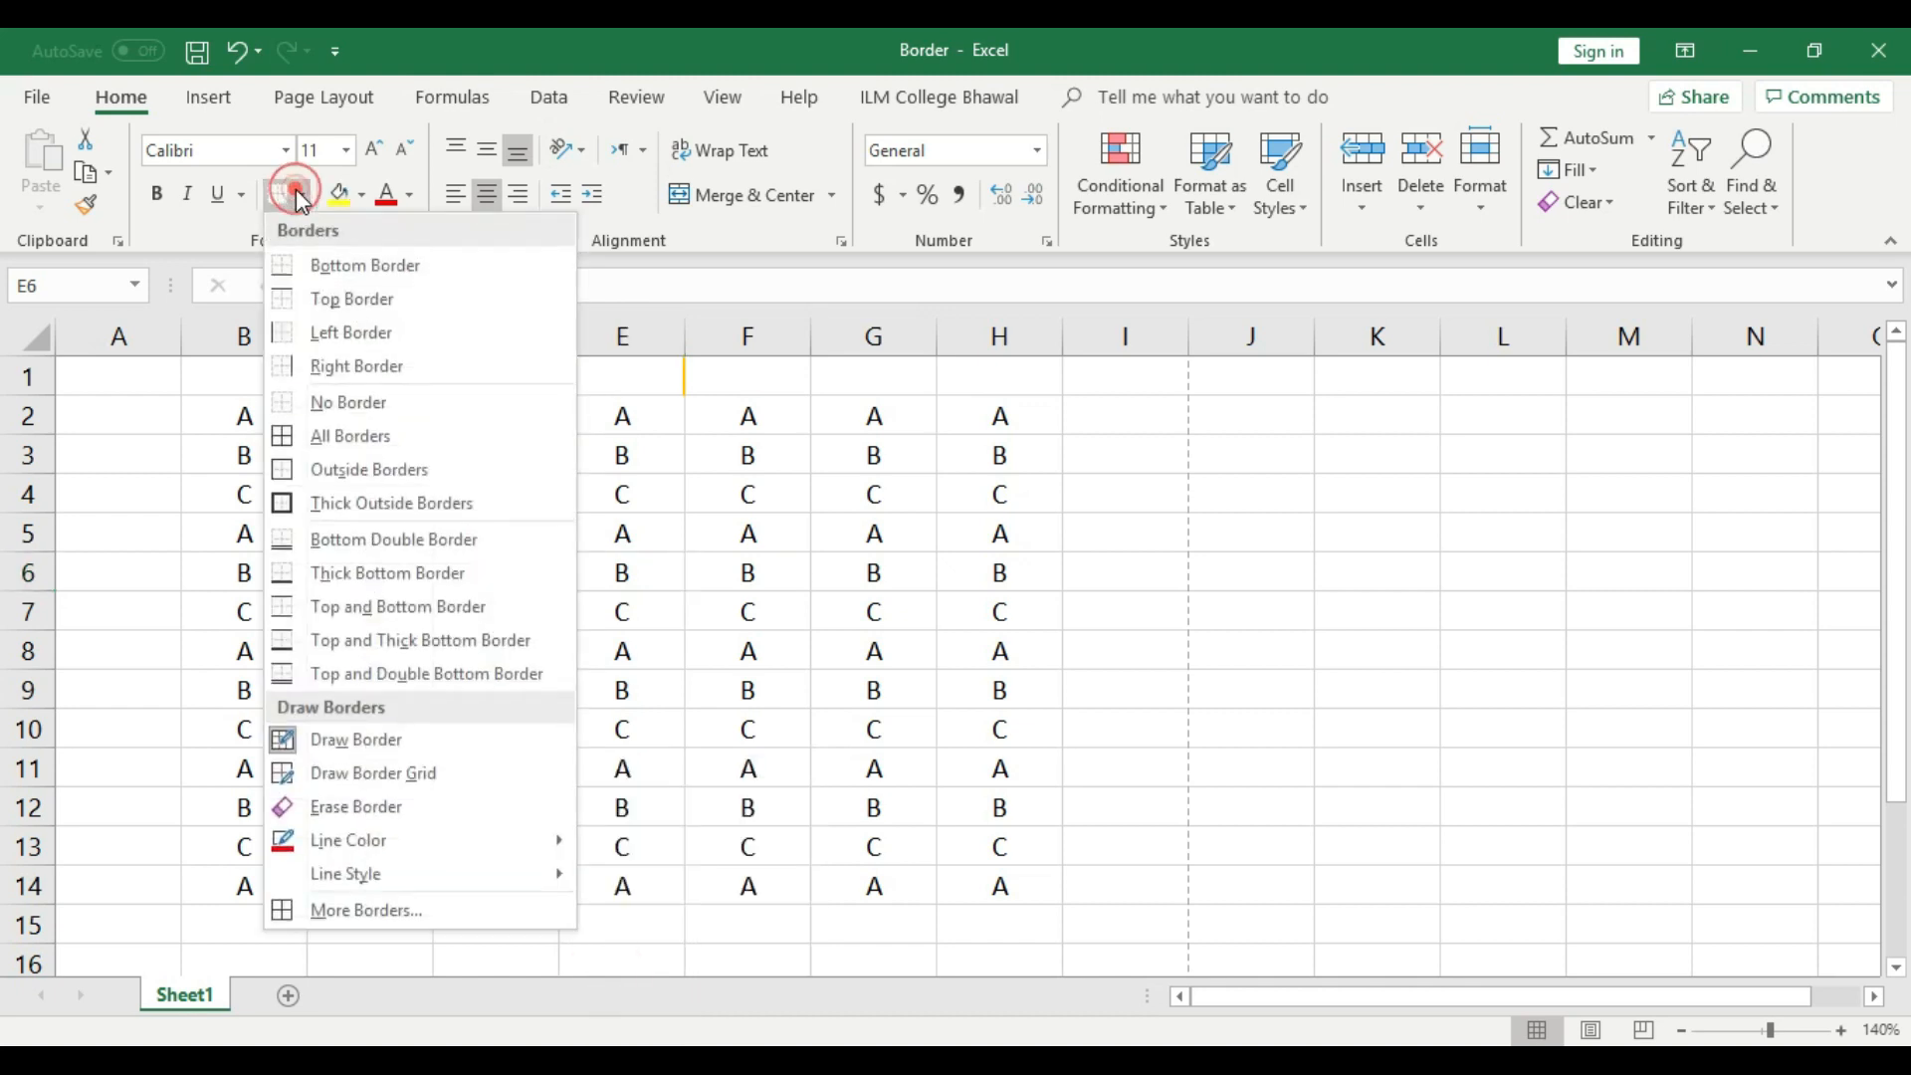
{"action": "mouse_move", "coordinate": [474, 875]}
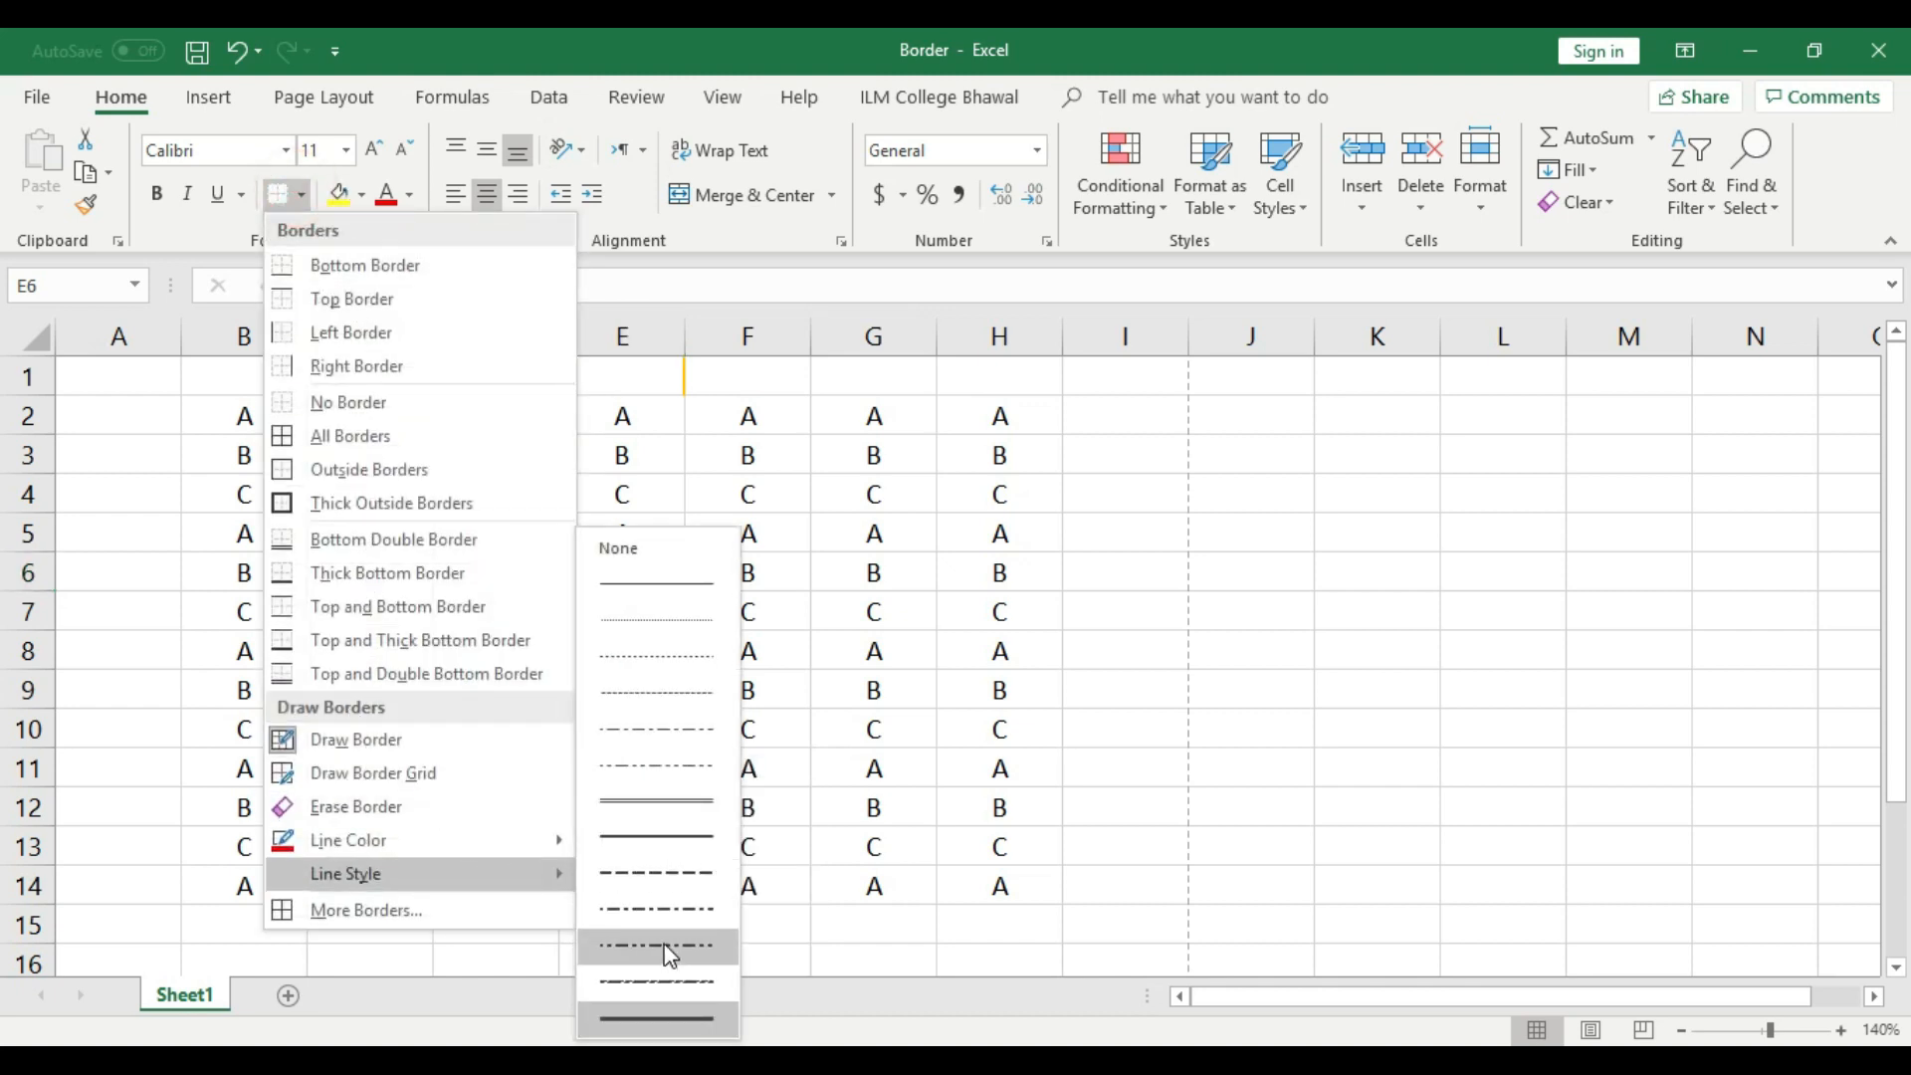
{"action": "left_click", "coordinate": [662, 876]}
{"action": "left_click", "coordinate": [301, 195]}
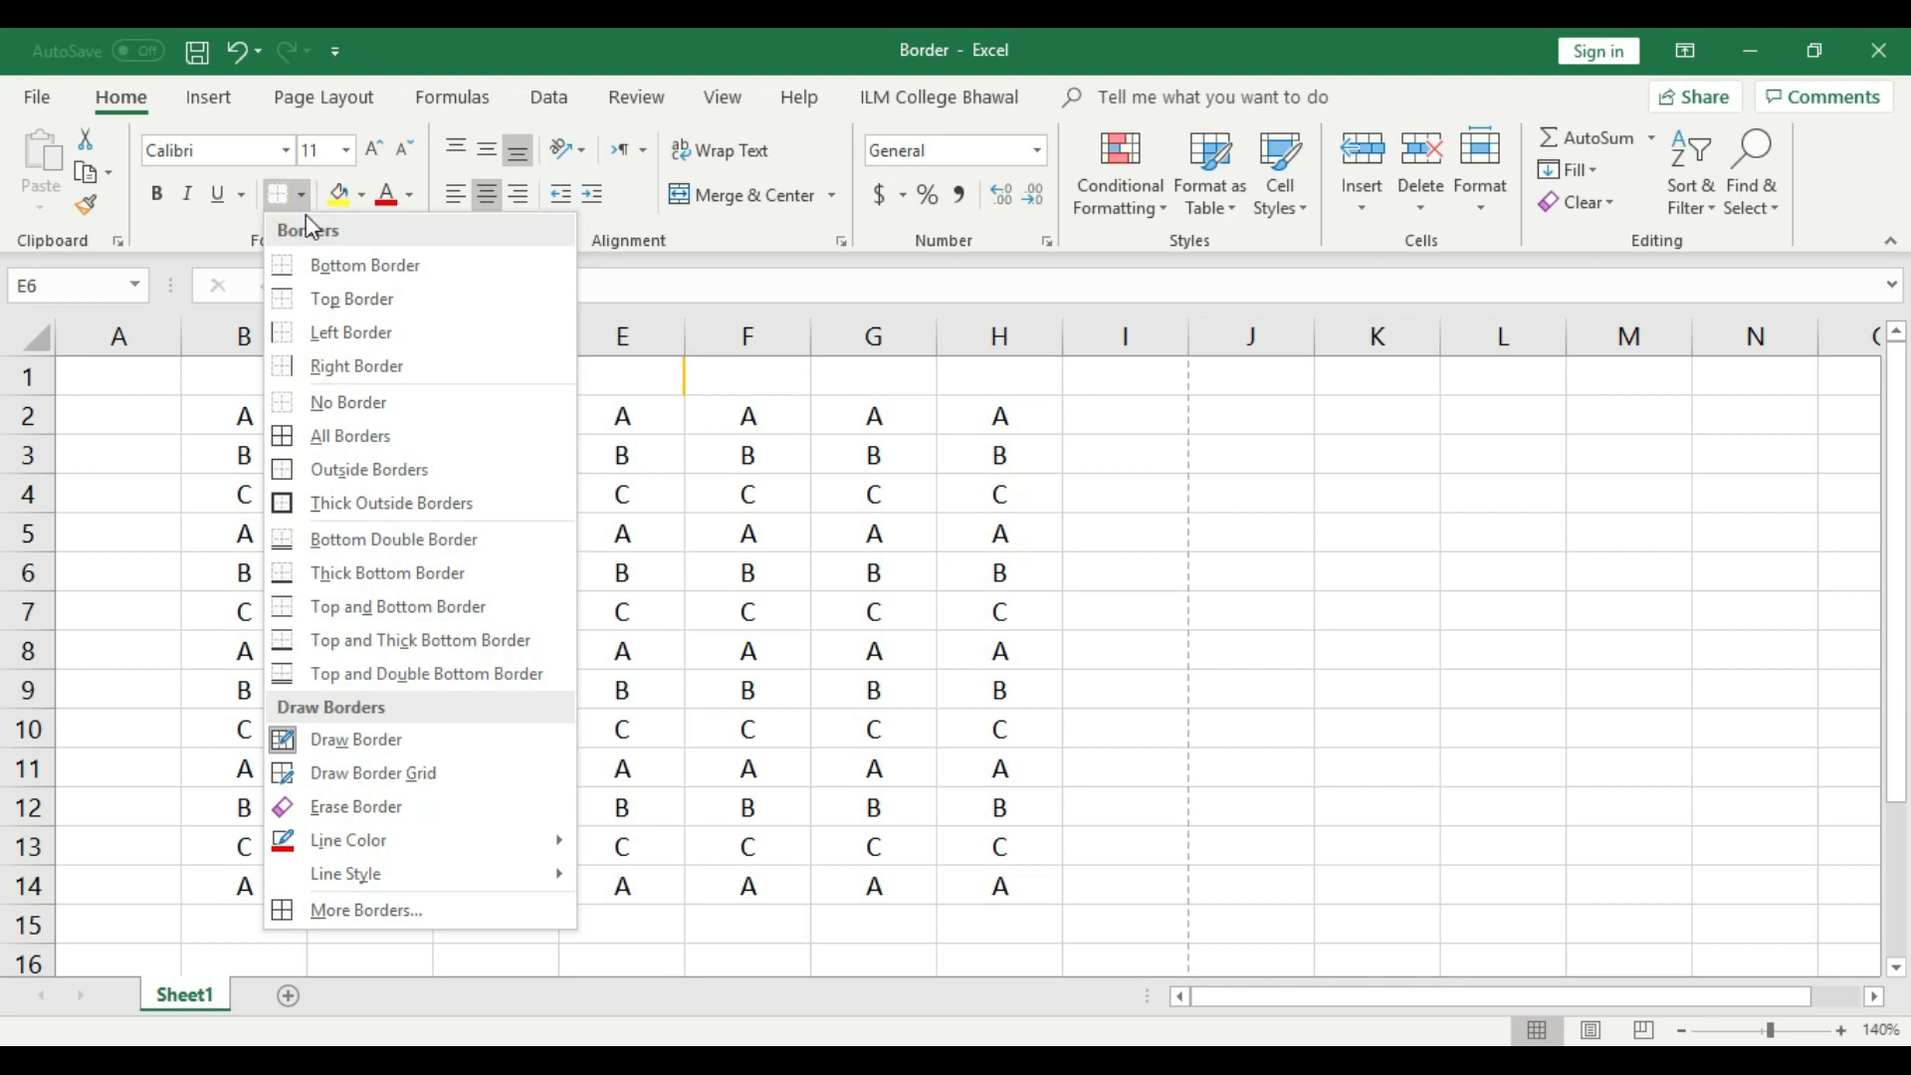
{"action": "left_click", "coordinate": [366, 739]}
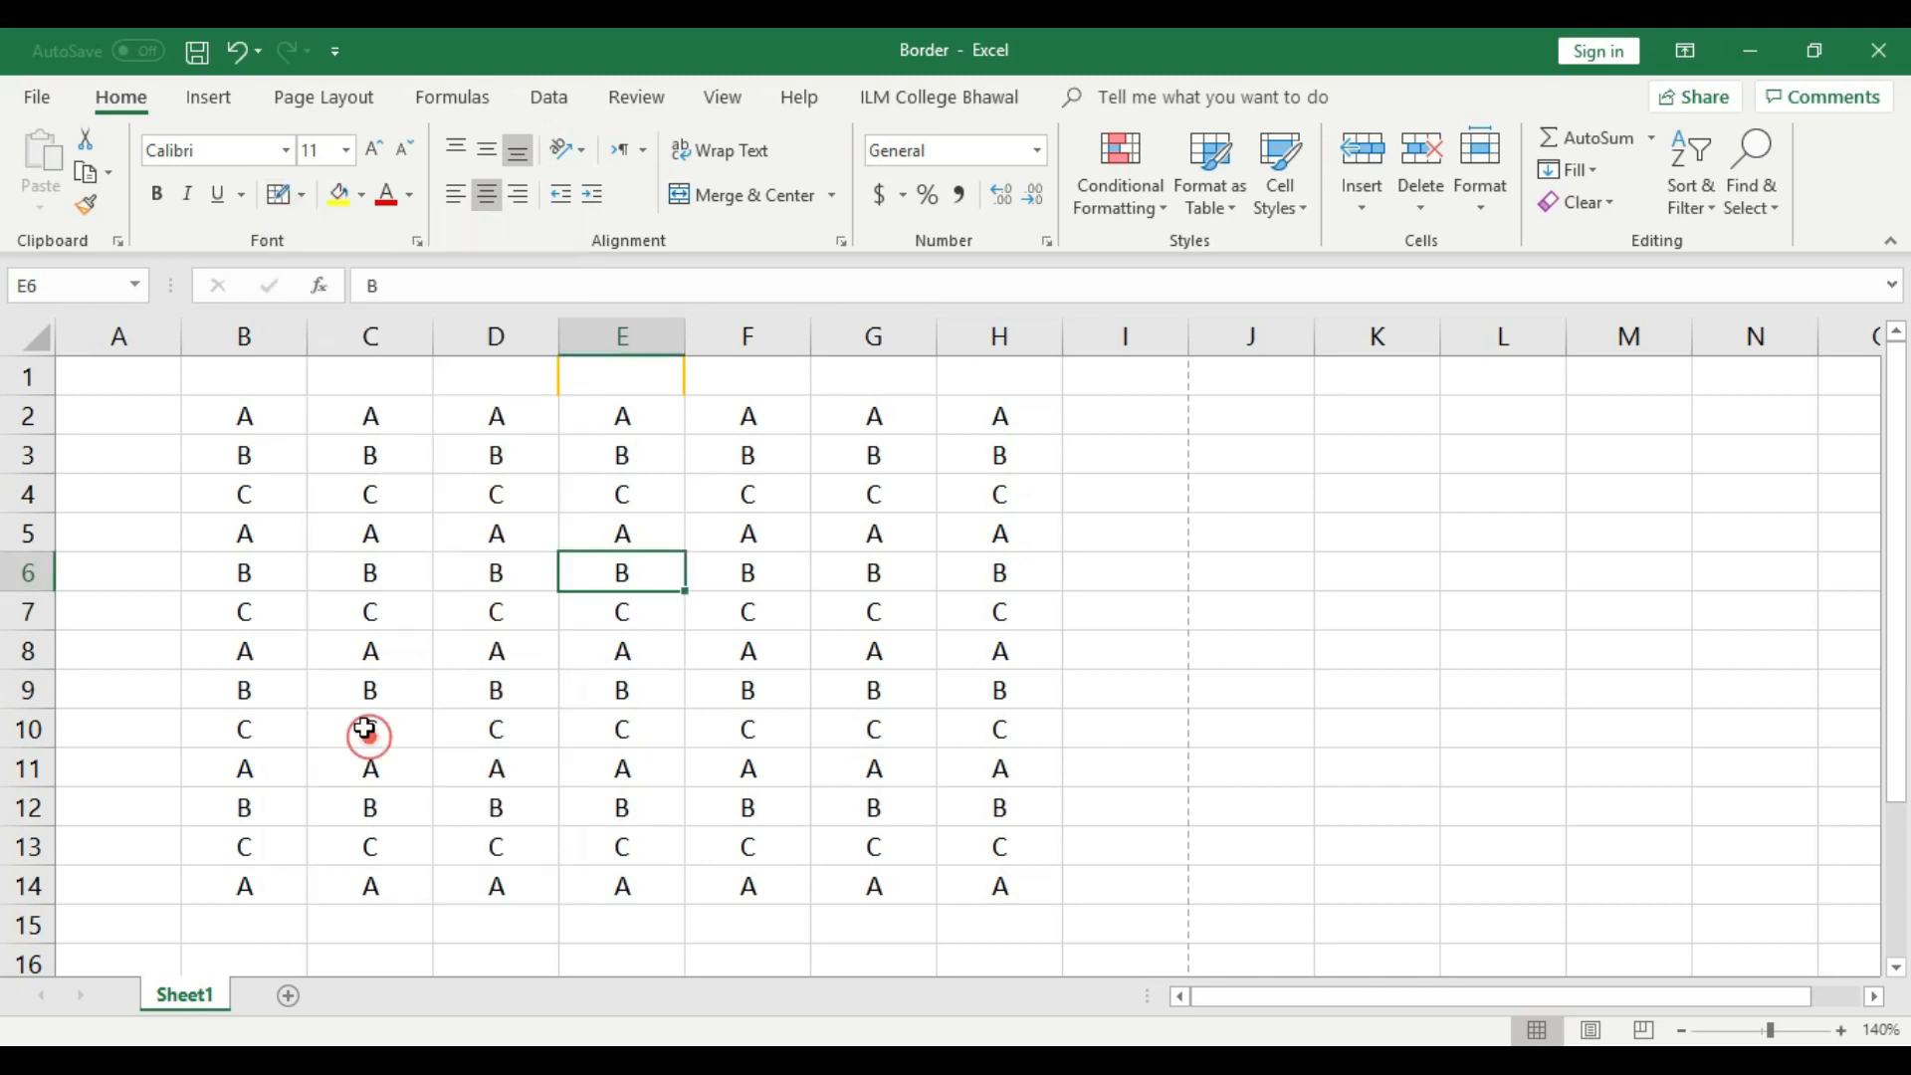
{"action": "left_click", "coordinate": [279, 194]}
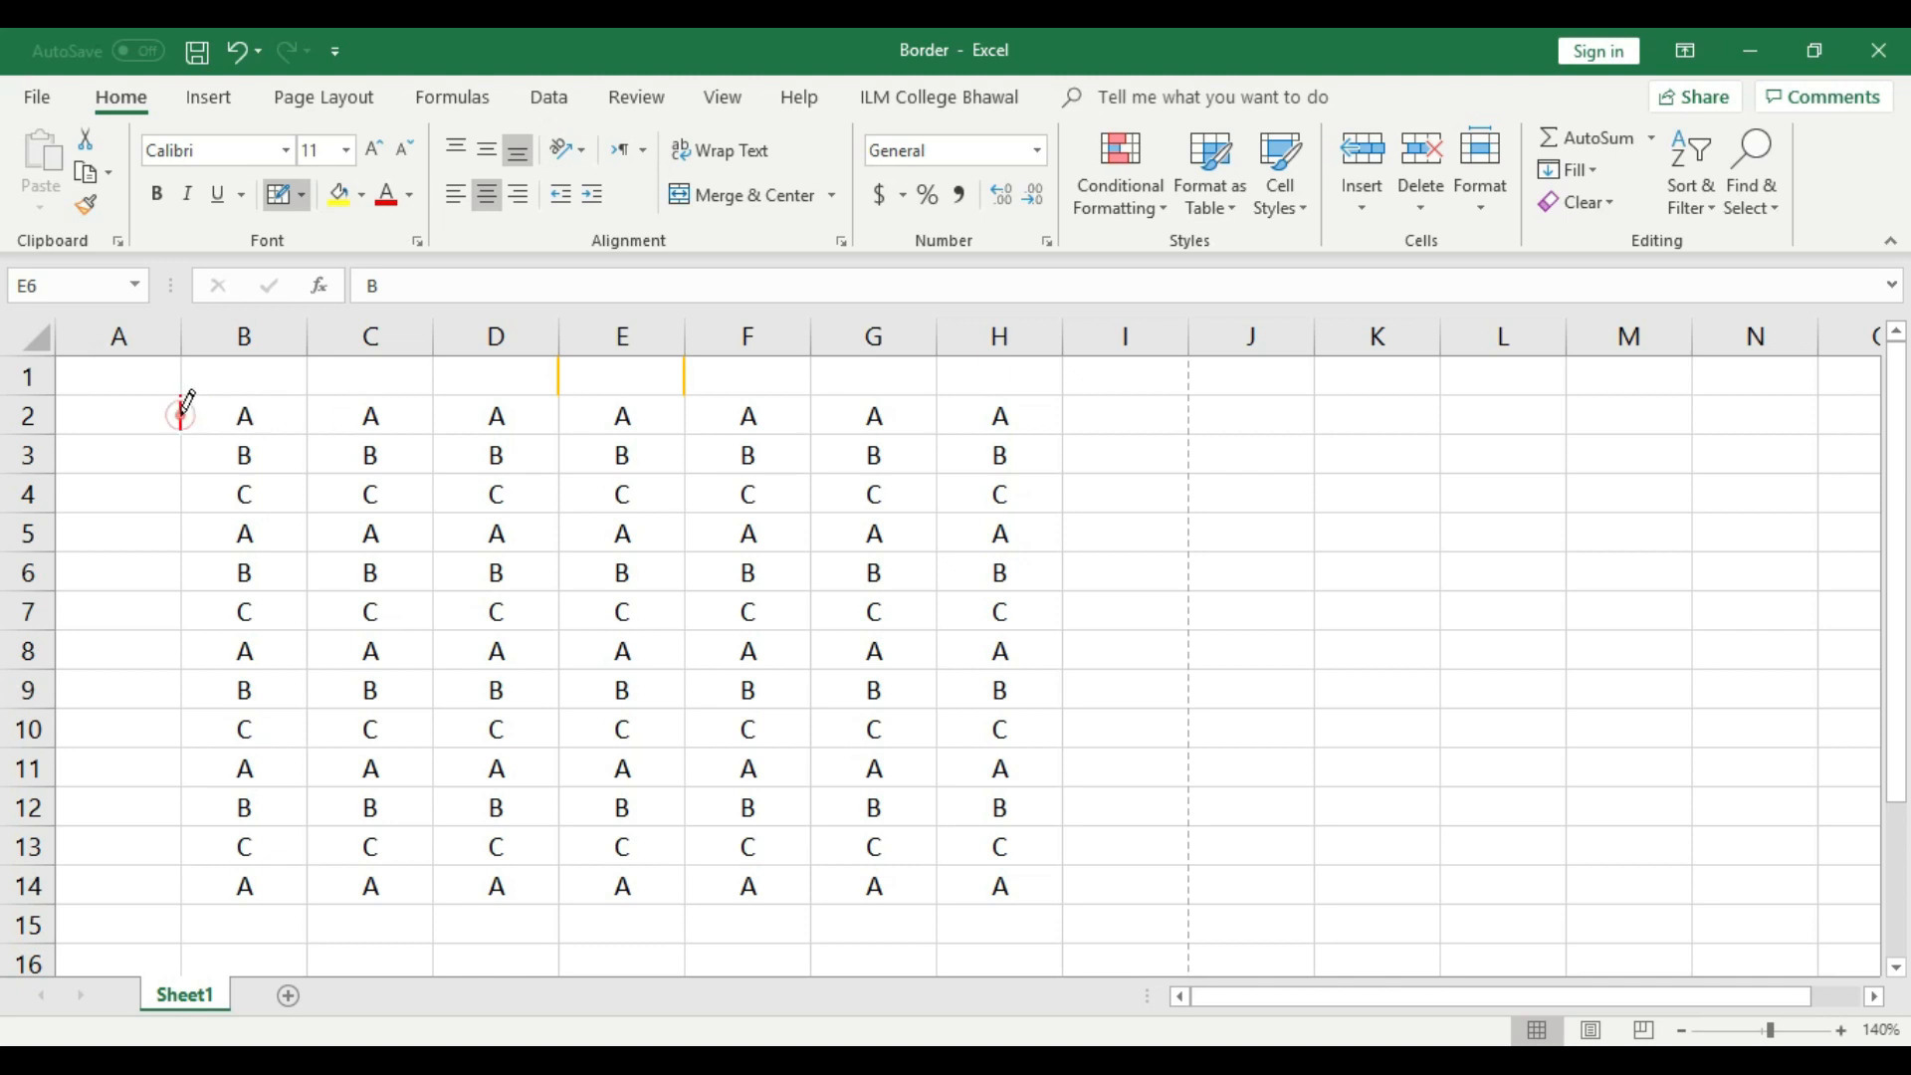
- Draw a red dashed staircase border from the left edge of B2 diagonally down to the bottom edge of H8
{"action": "left_click", "coordinate": [220, 431]}
{"action": "left_click", "coordinate": [307, 456]}
{"action": "left_click", "coordinate": [358, 475]}
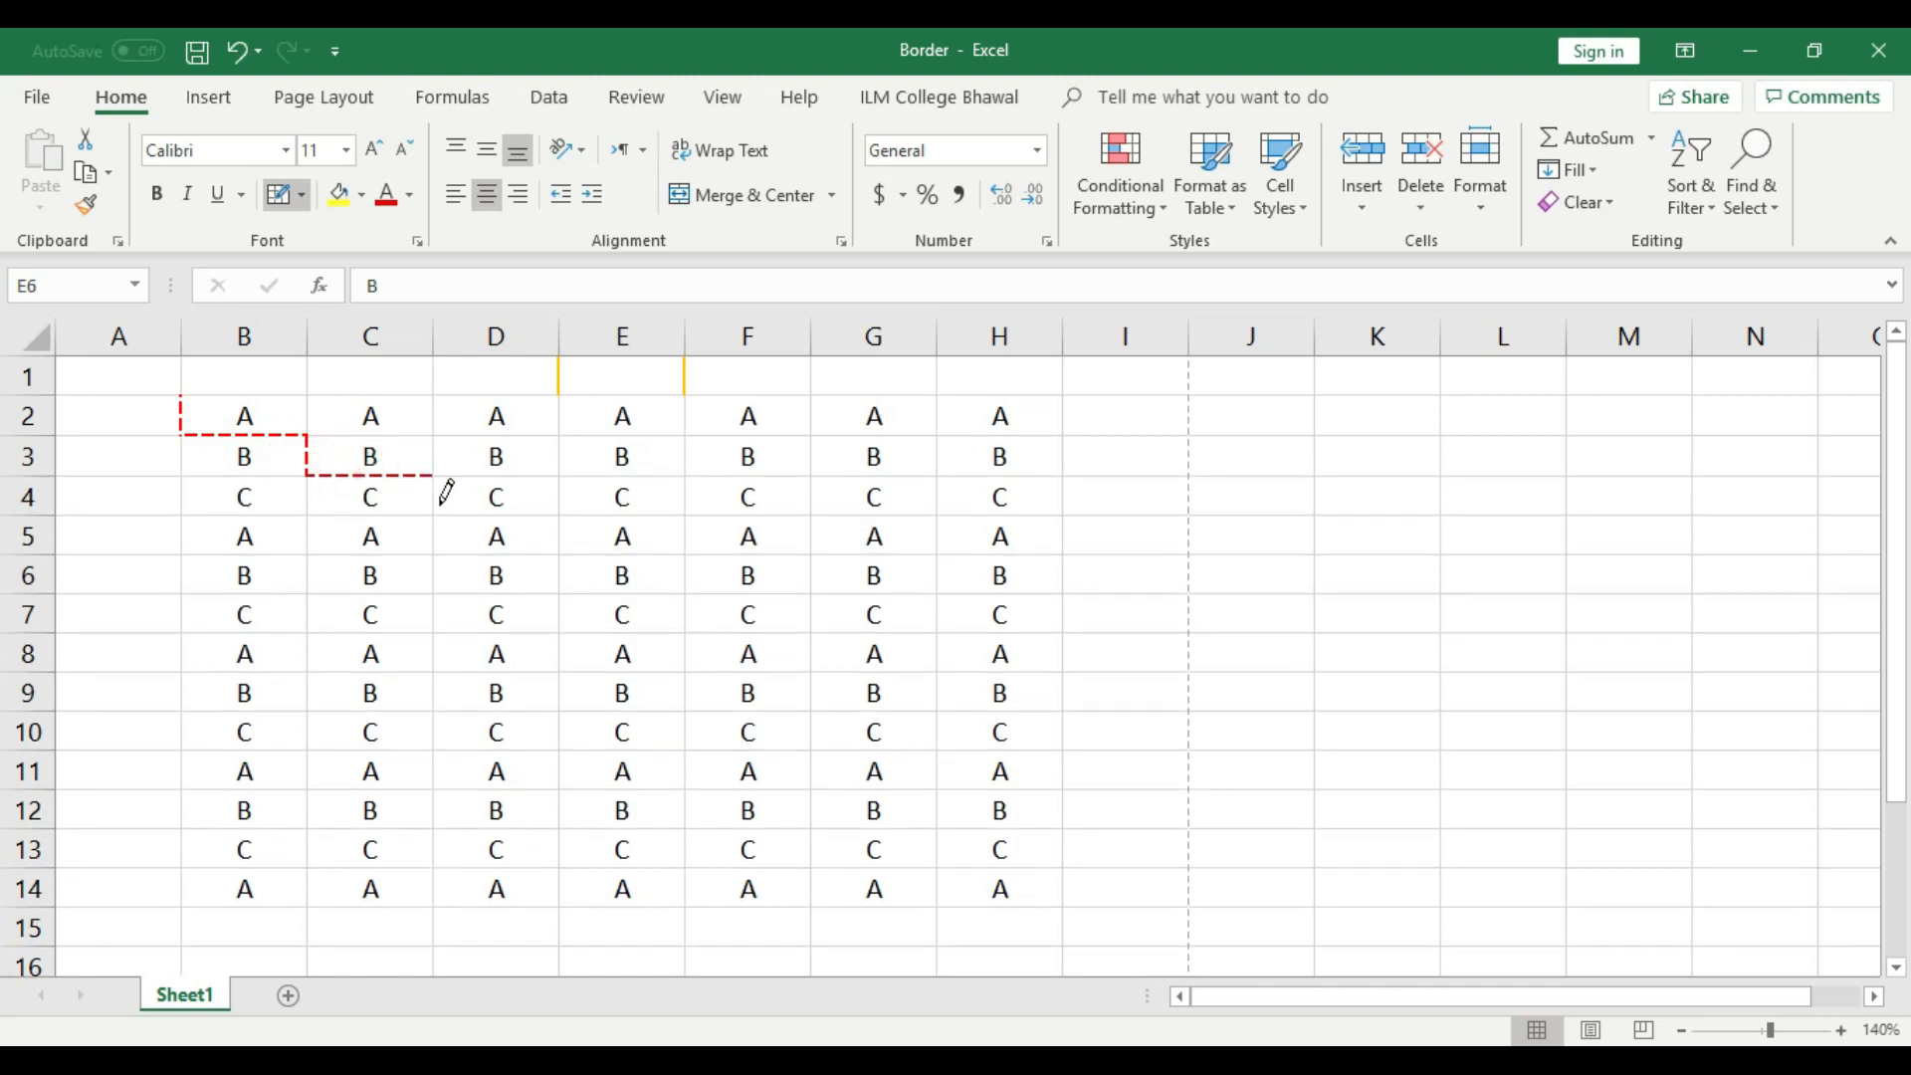
{"action": "left_click", "coordinate": [433, 495]}
{"action": "left_click", "coordinate": [493, 515]}
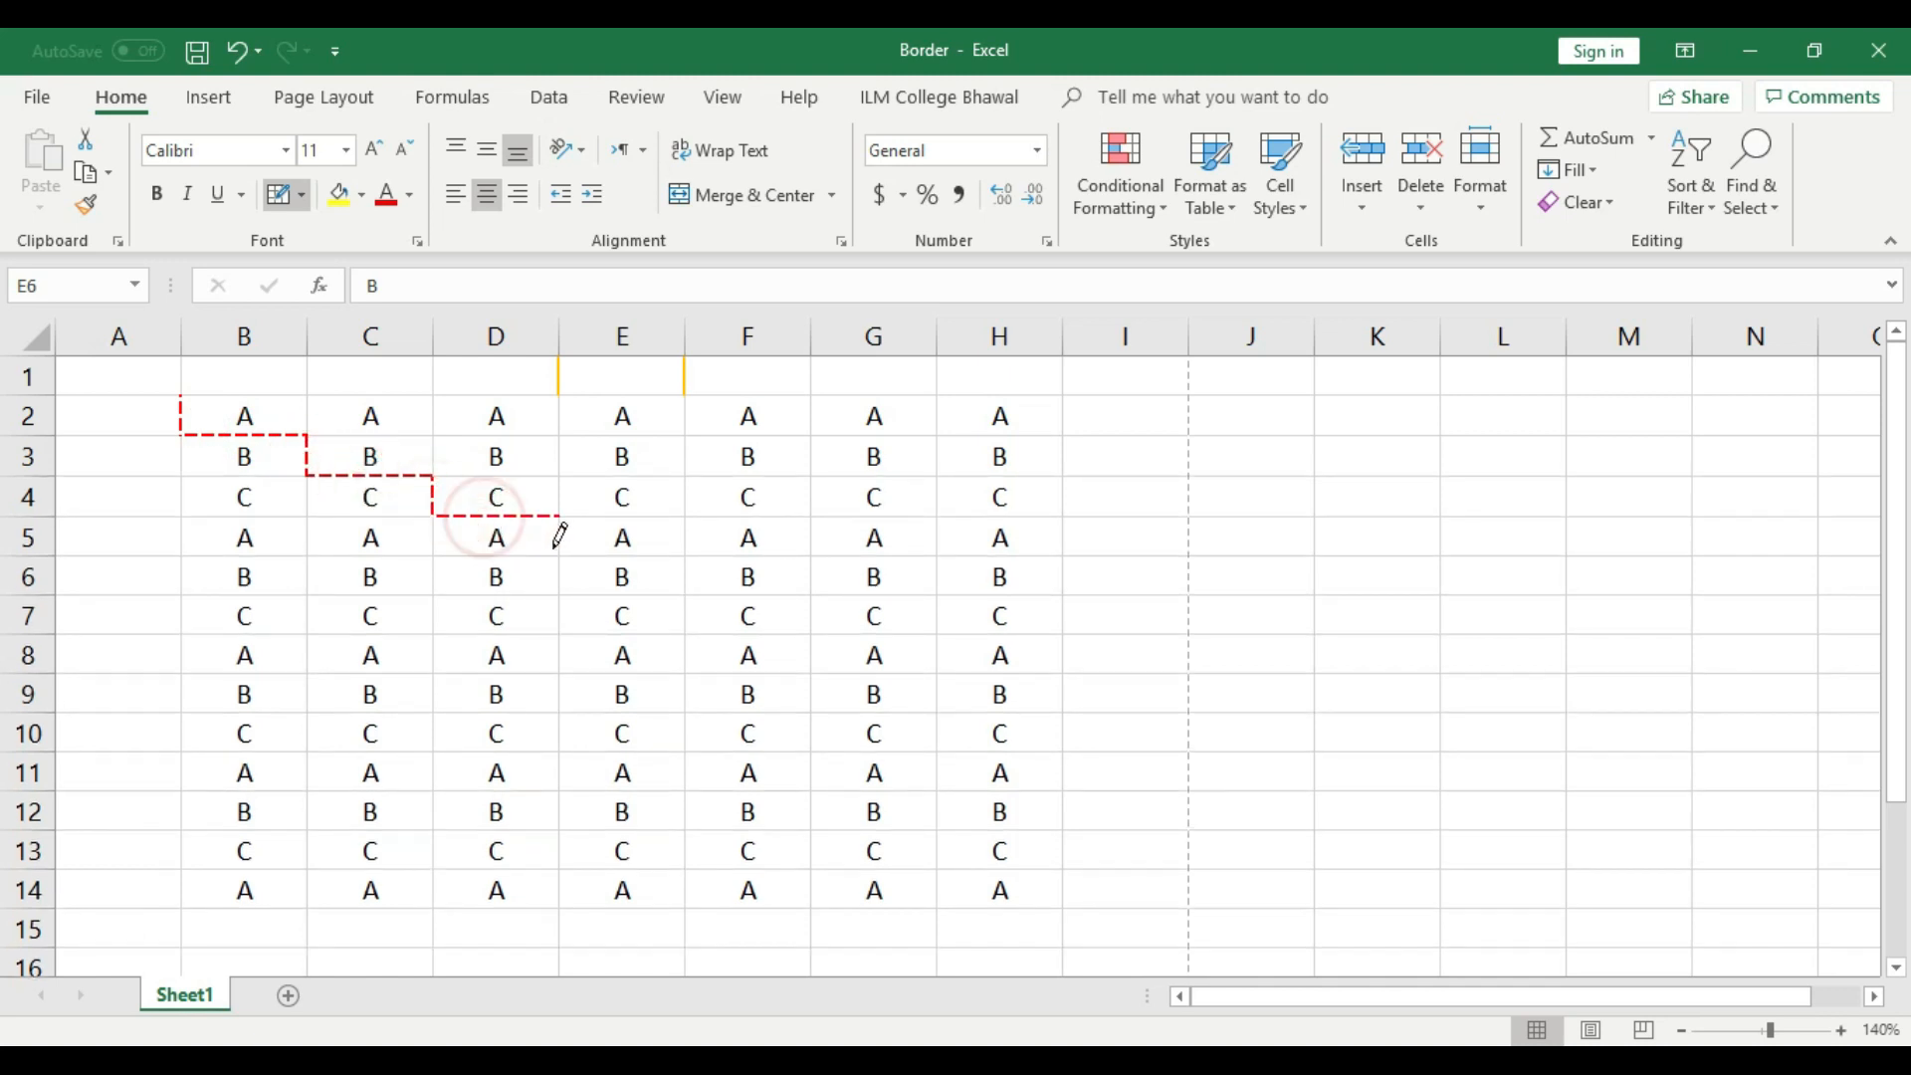
{"action": "left_click", "coordinate": [562, 539]}
{"action": "left_click", "coordinate": [614, 554]}
{"action": "left_click", "coordinate": [685, 577]}
{"action": "left_click", "coordinate": [746, 597]}
{"action": "left_click", "coordinate": [811, 617]}
{"action": "left_click", "coordinate": [876, 636]}
{"action": "left_click", "coordinate": [976, 677]}
- Draw a red dashed staircase border from the right edge of G9 diagonally down to the bottom edge of B14
{"action": "left_click", "coordinate": [935, 693]}
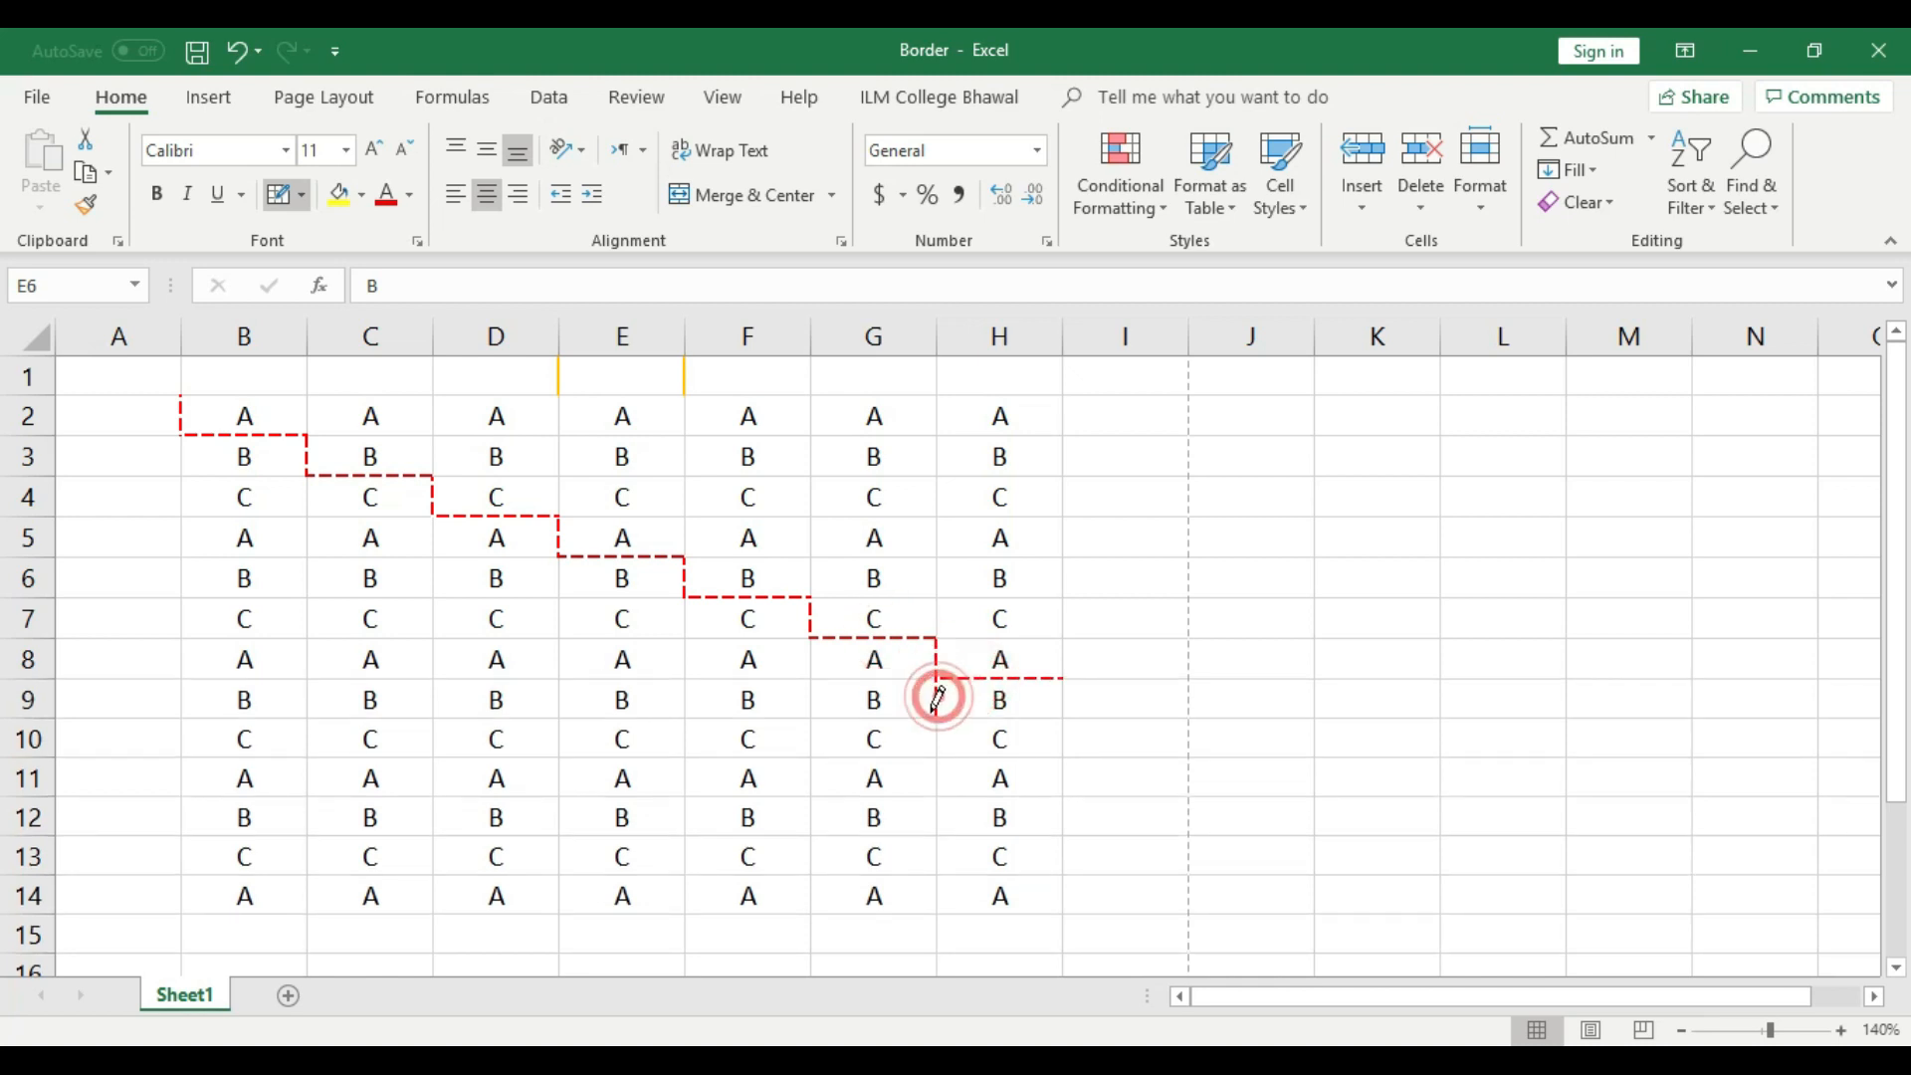
{"action": "left_click", "coordinate": [900, 716]}
{"action": "left_click", "coordinate": [811, 737]}
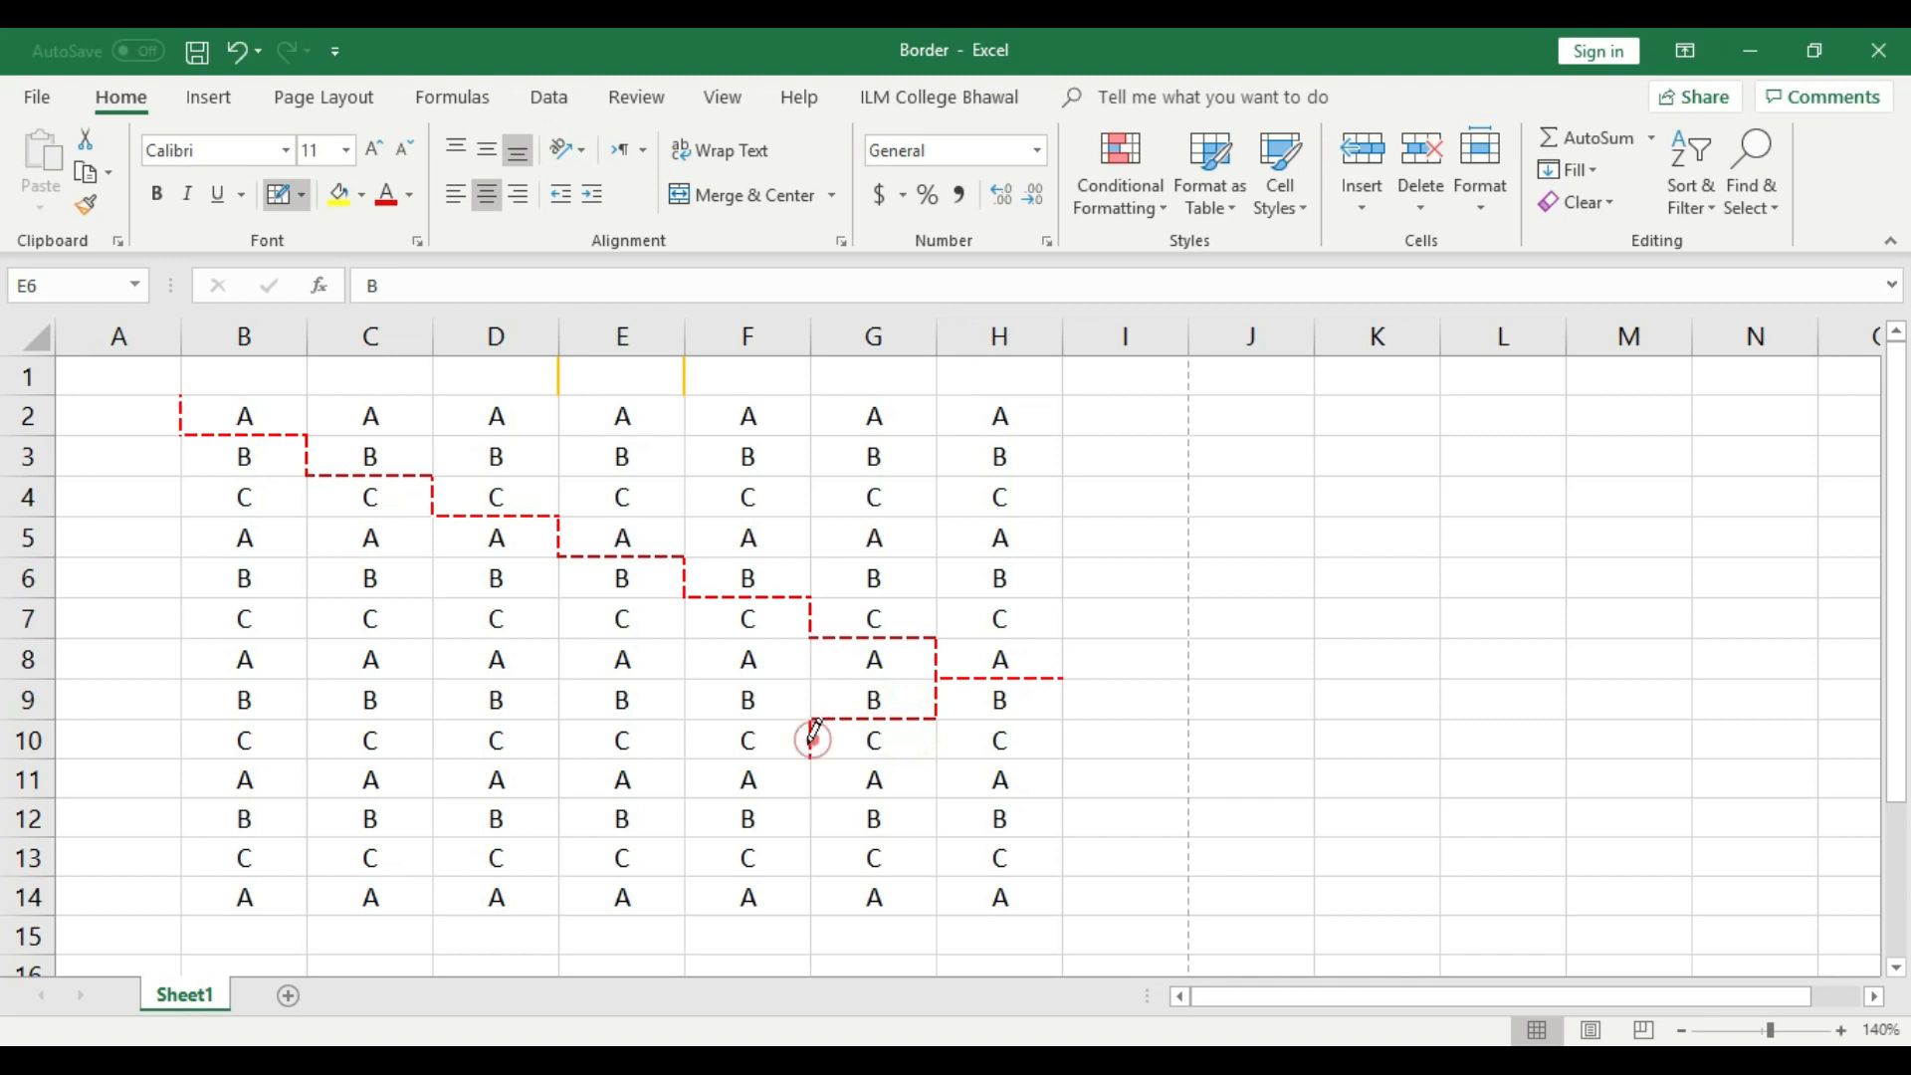
{"action": "left_click", "coordinate": [779, 759]}
{"action": "left_click", "coordinate": [685, 776]}
{"action": "left_click", "coordinate": [621, 796]}
{"action": "left_click", "coordinate": [559, 821]}
{"action": "left_click", "coordinate": [503, 841]}
{"action": "left_click", "coordinate": [431, 860]}
{"action": "left_click", "coordinate": [400, 880]}
{"action": "left_click", "coordinate": [306, 901]}
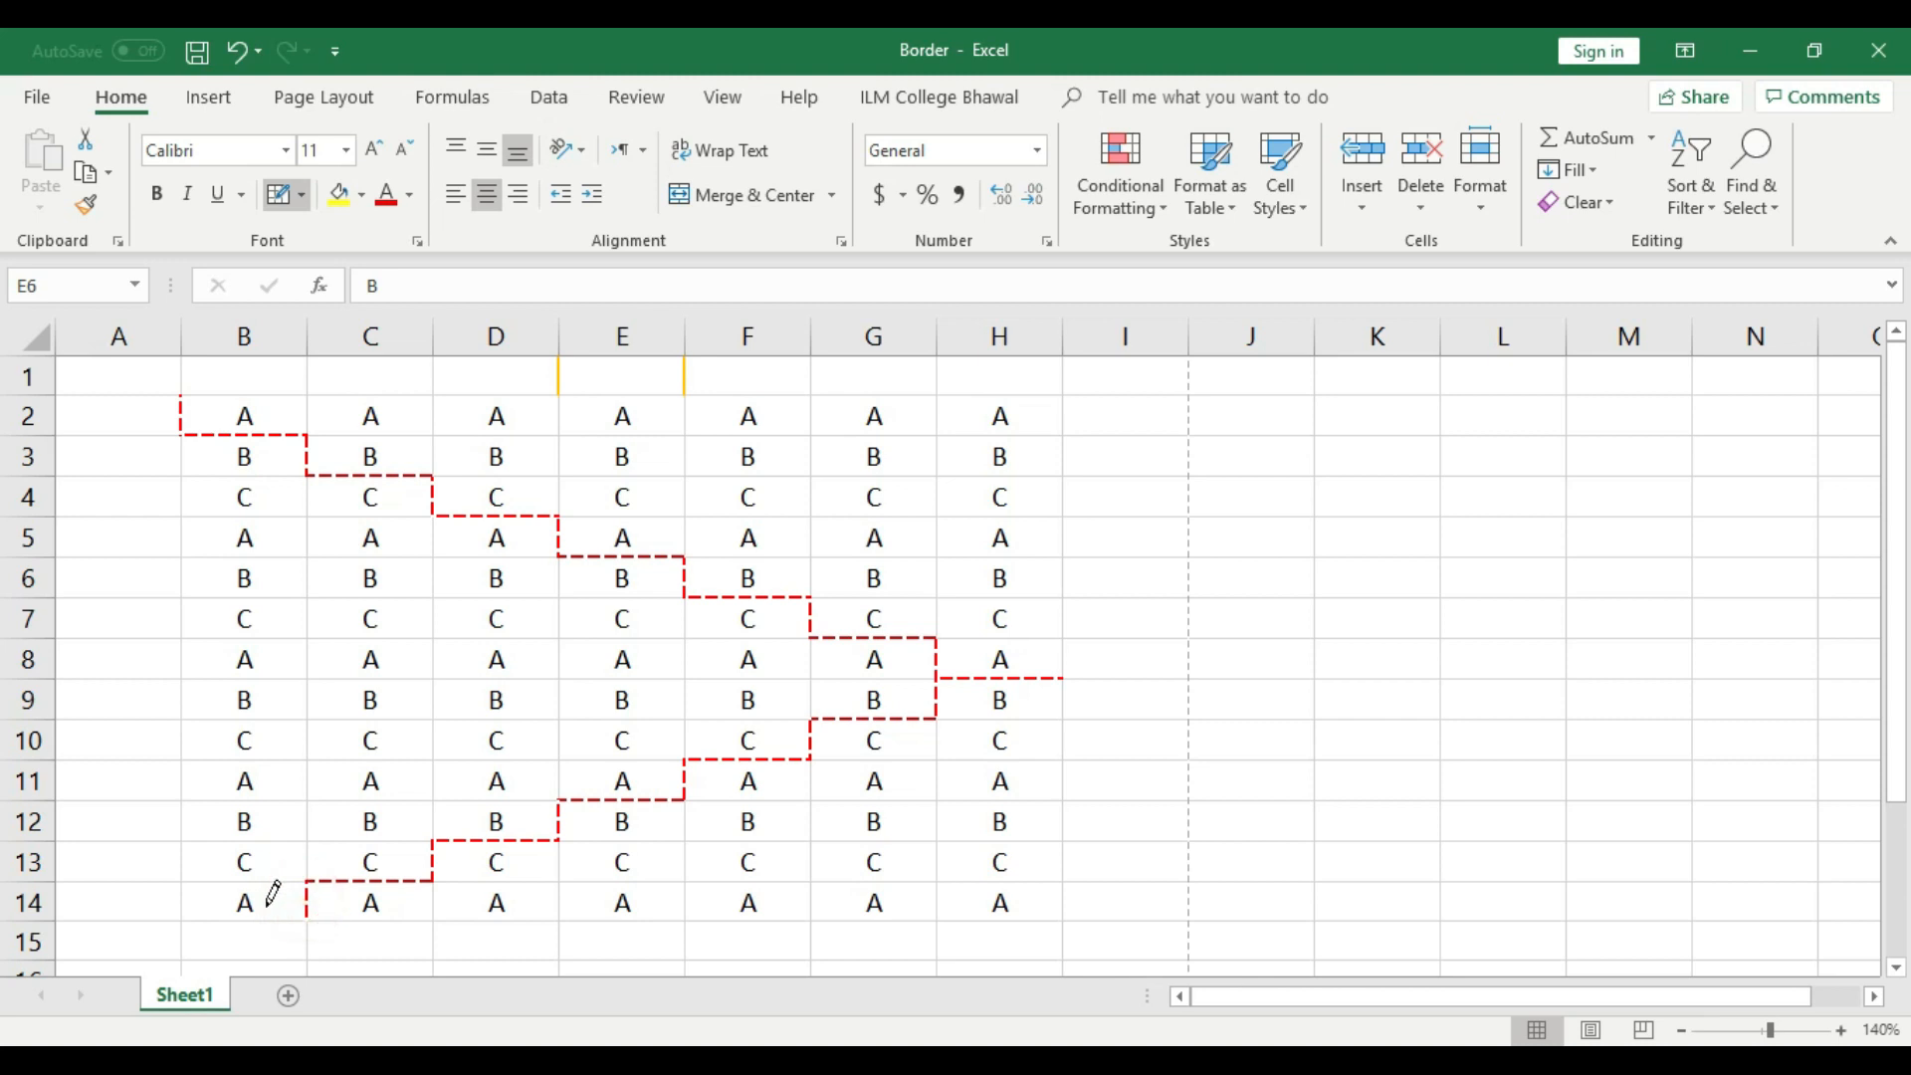
{"action": "left_click", "coordinate": [257, 920]}
- Draw red dashed lines along the left edges of B14 up through B3 to close the shape
{"action": "left_click", "coordinate": [181, 901]}
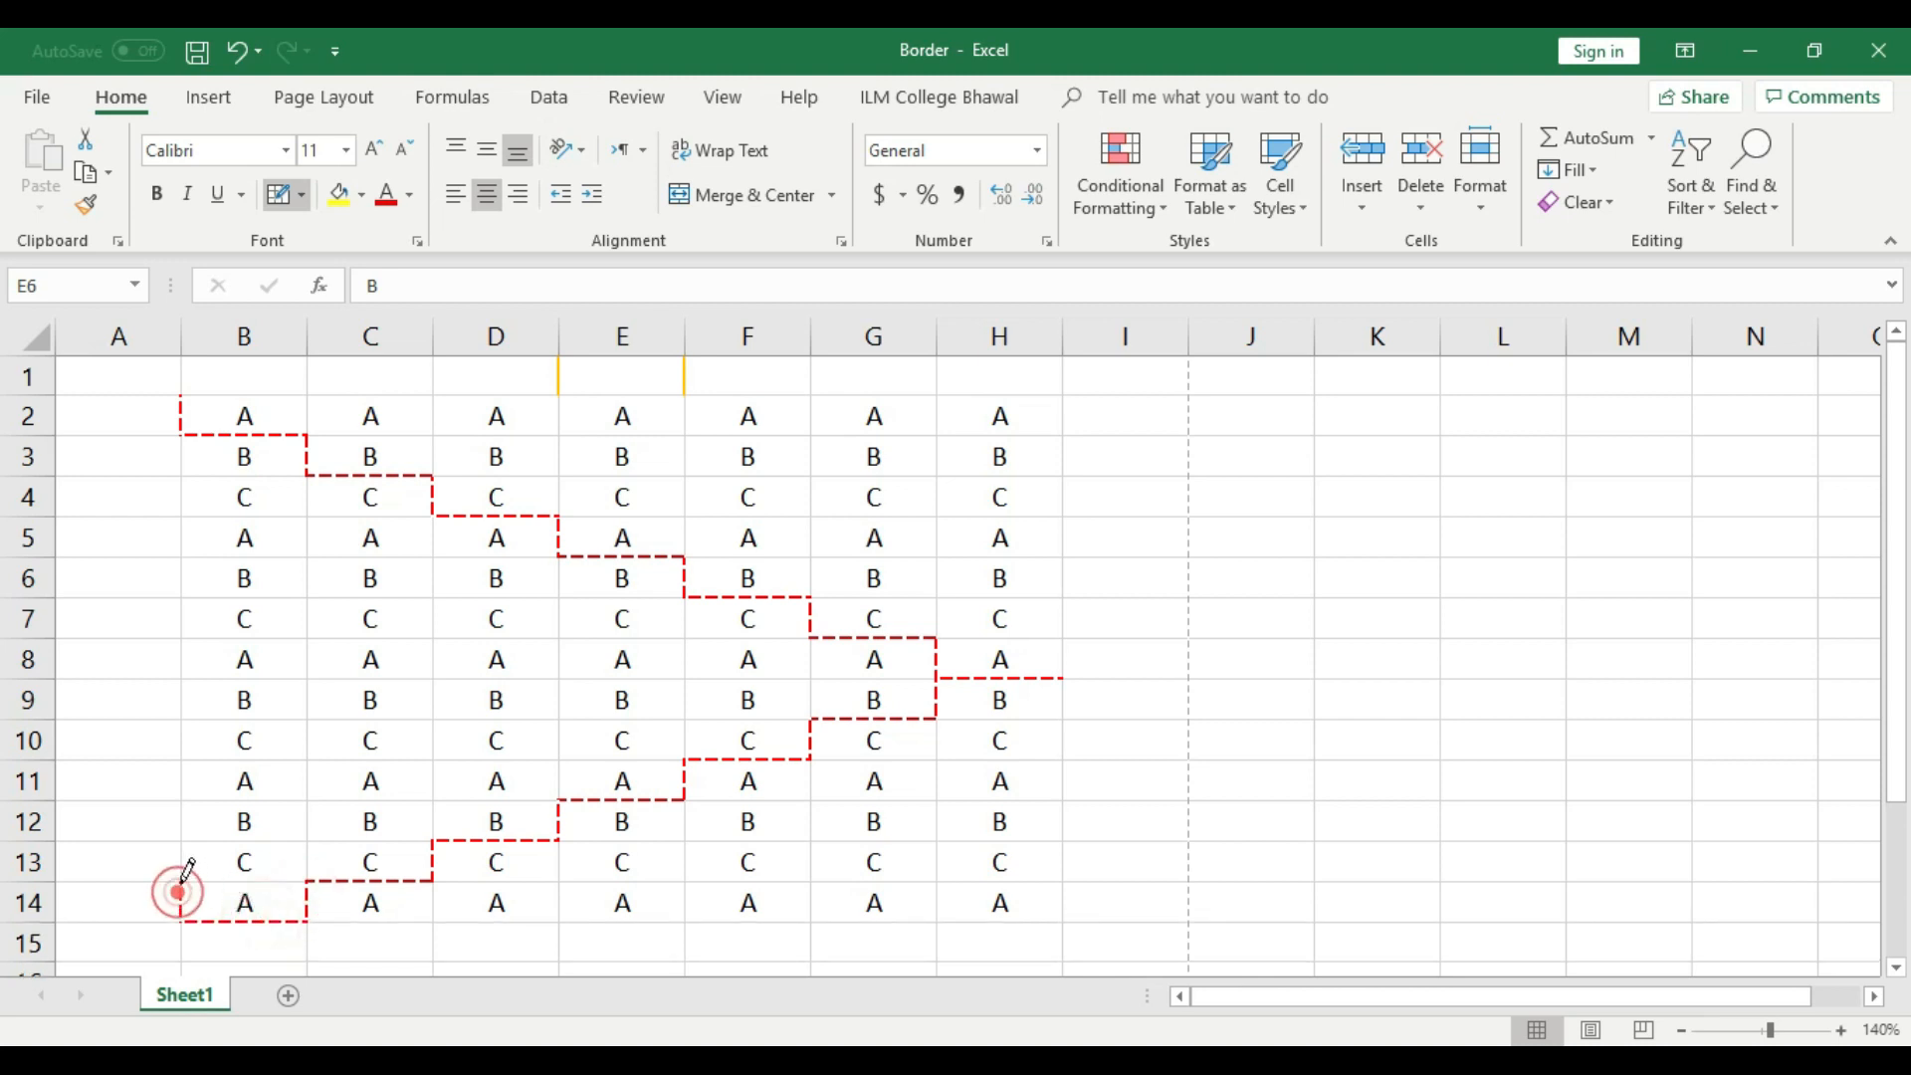
{"action": "left_click", "coordinate": [181, 860]}
{"action": "left_click", "coordinate": [182, 819]}
{"action": "left_click", "coordinate": [181, 780]}
{"action": "left_click", "coordinate": [181, 738]}
{"action": "left_click", "coordinate": [181, 700]}
{"action": "left_click", "coordinate": [181, 657]}
{"action": "left_click", "coordinate": [181, 621]}
{"action": "left_click", "coordinate": [181, 576]}
{"action": "left_click", "coordinate": [181, 537]}
{"action": "left_click", "coordinate": [182, 498]}
{"action": "left_click", "coordinate": [183, 453]}
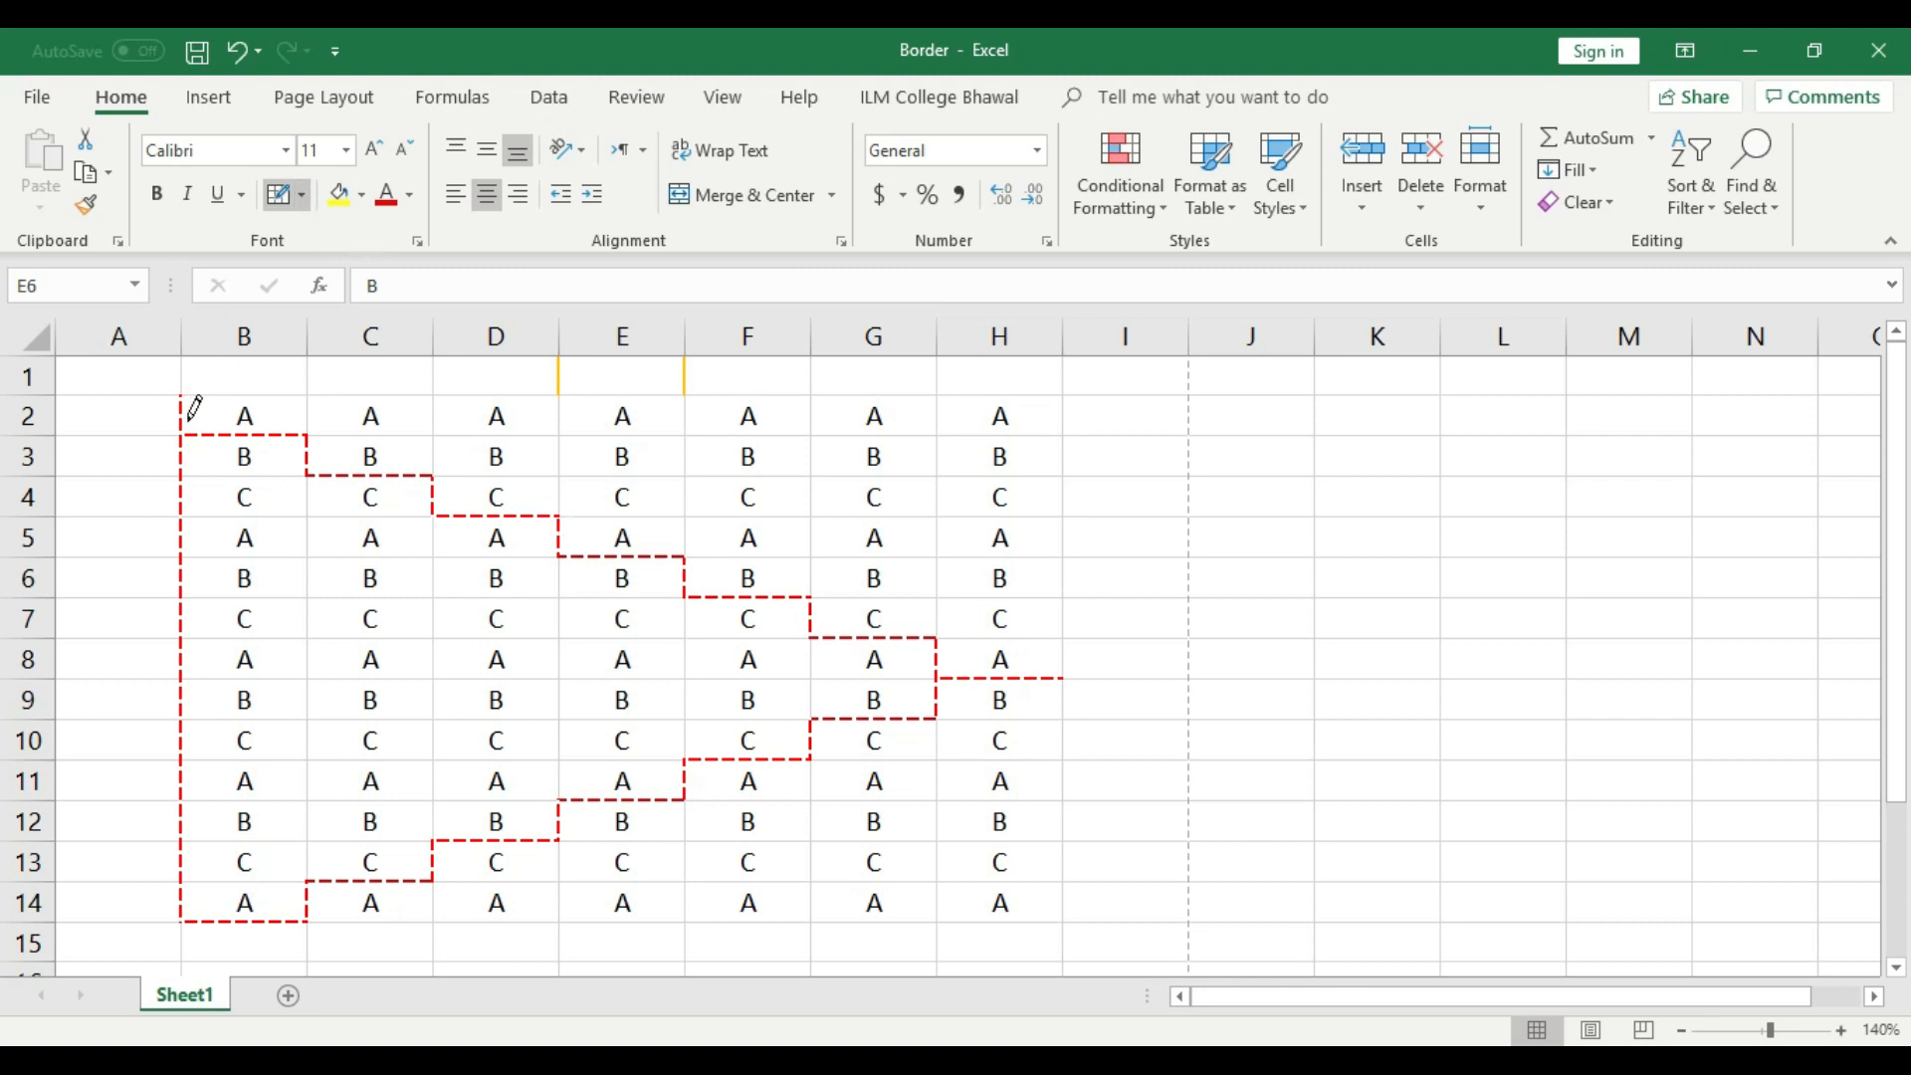
- Erase the dashed line on the left edge of B2 and check the borders in the print preview
{"action": "left_click", "coordinate": [300, 195]}
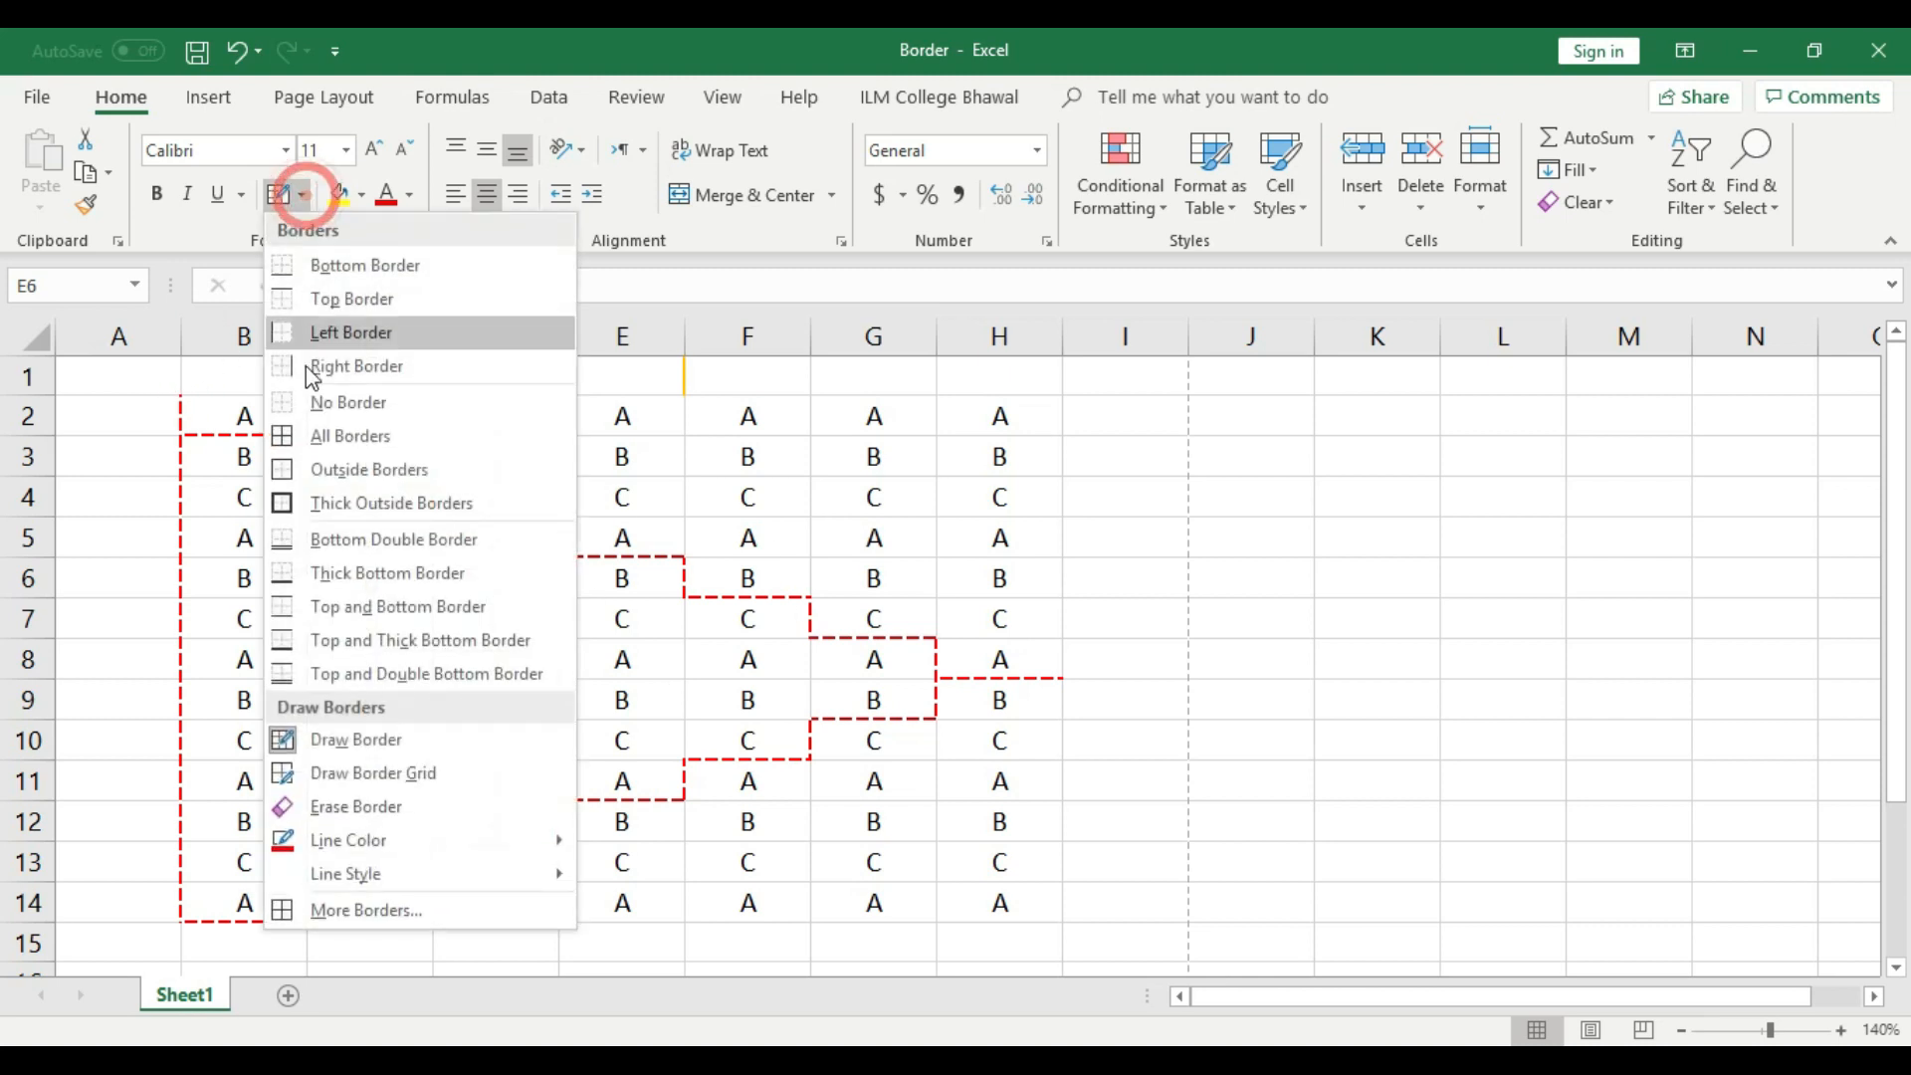
{"action": "left_click", "coordinate": [334, 806]}
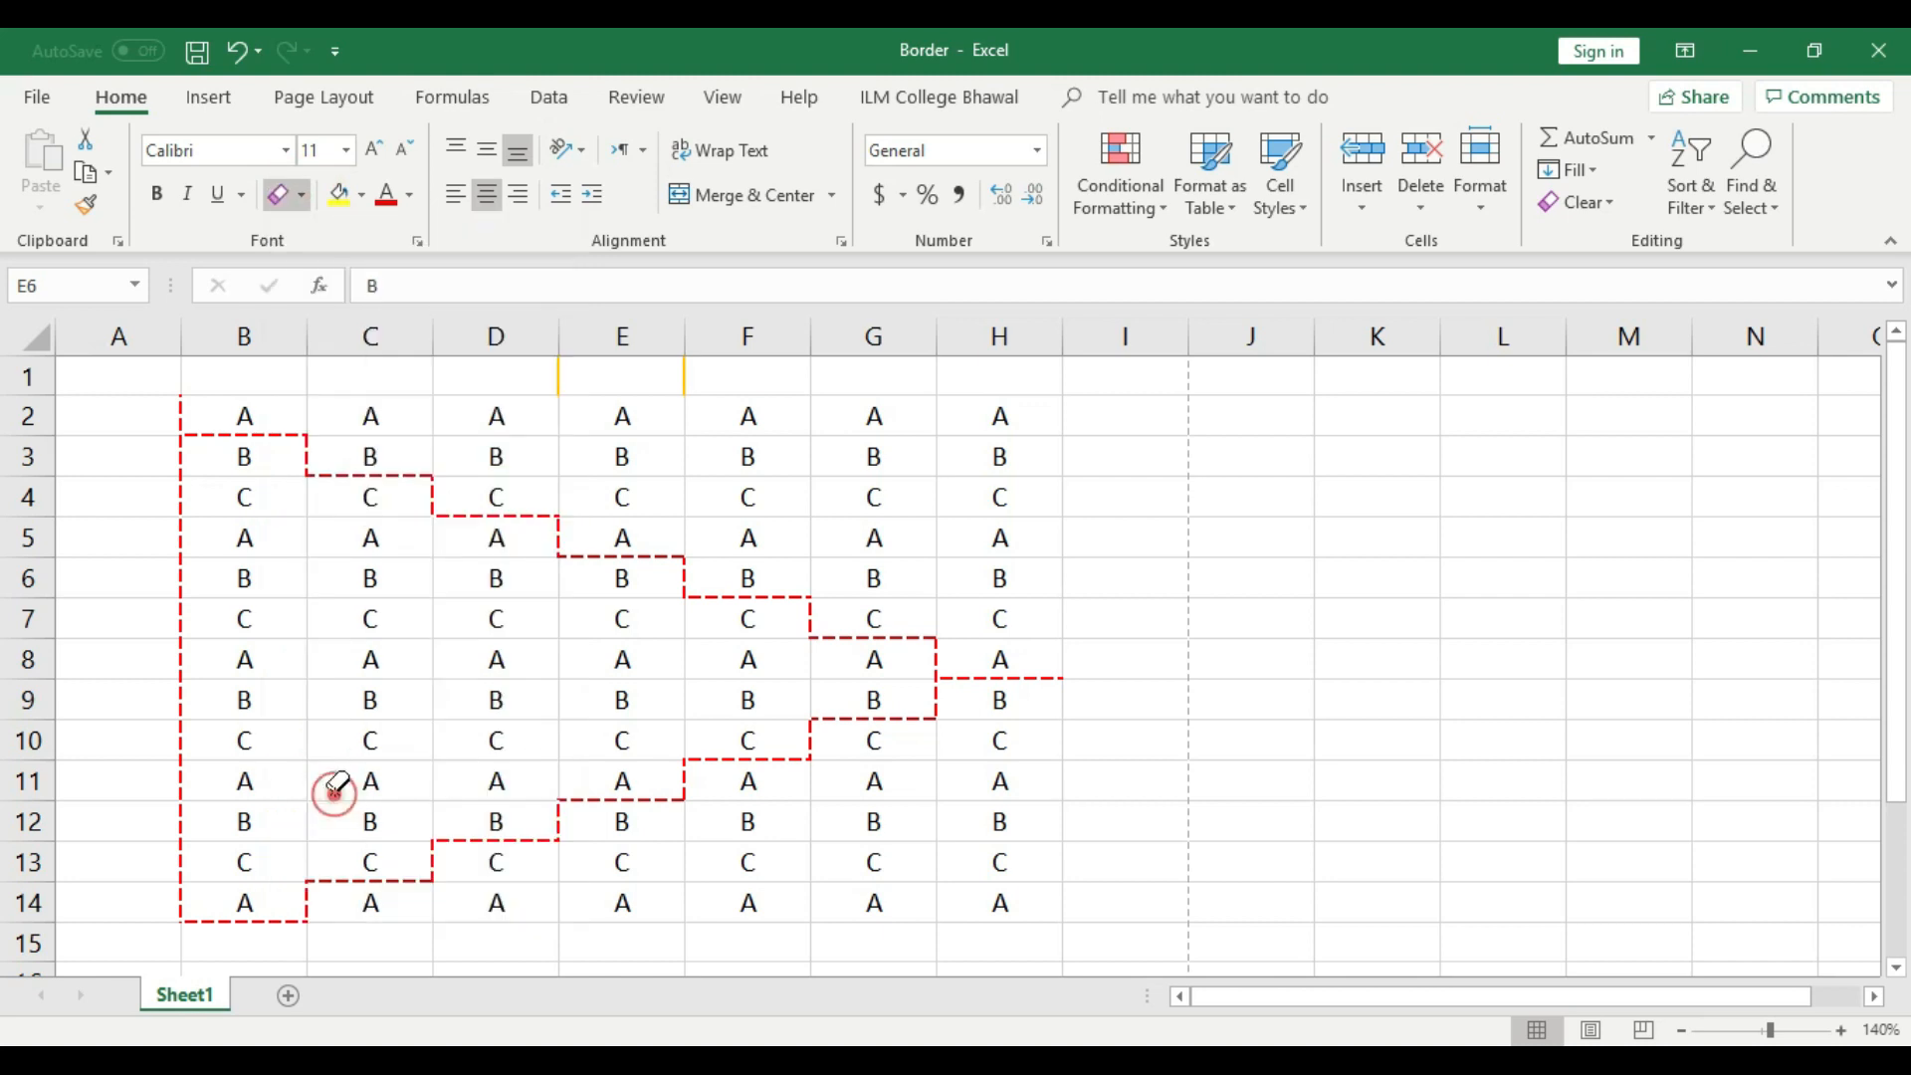
{"action": "left_click", "coordinate": [177, 405]}
{"action": "key", "text": "ctrl+p"}
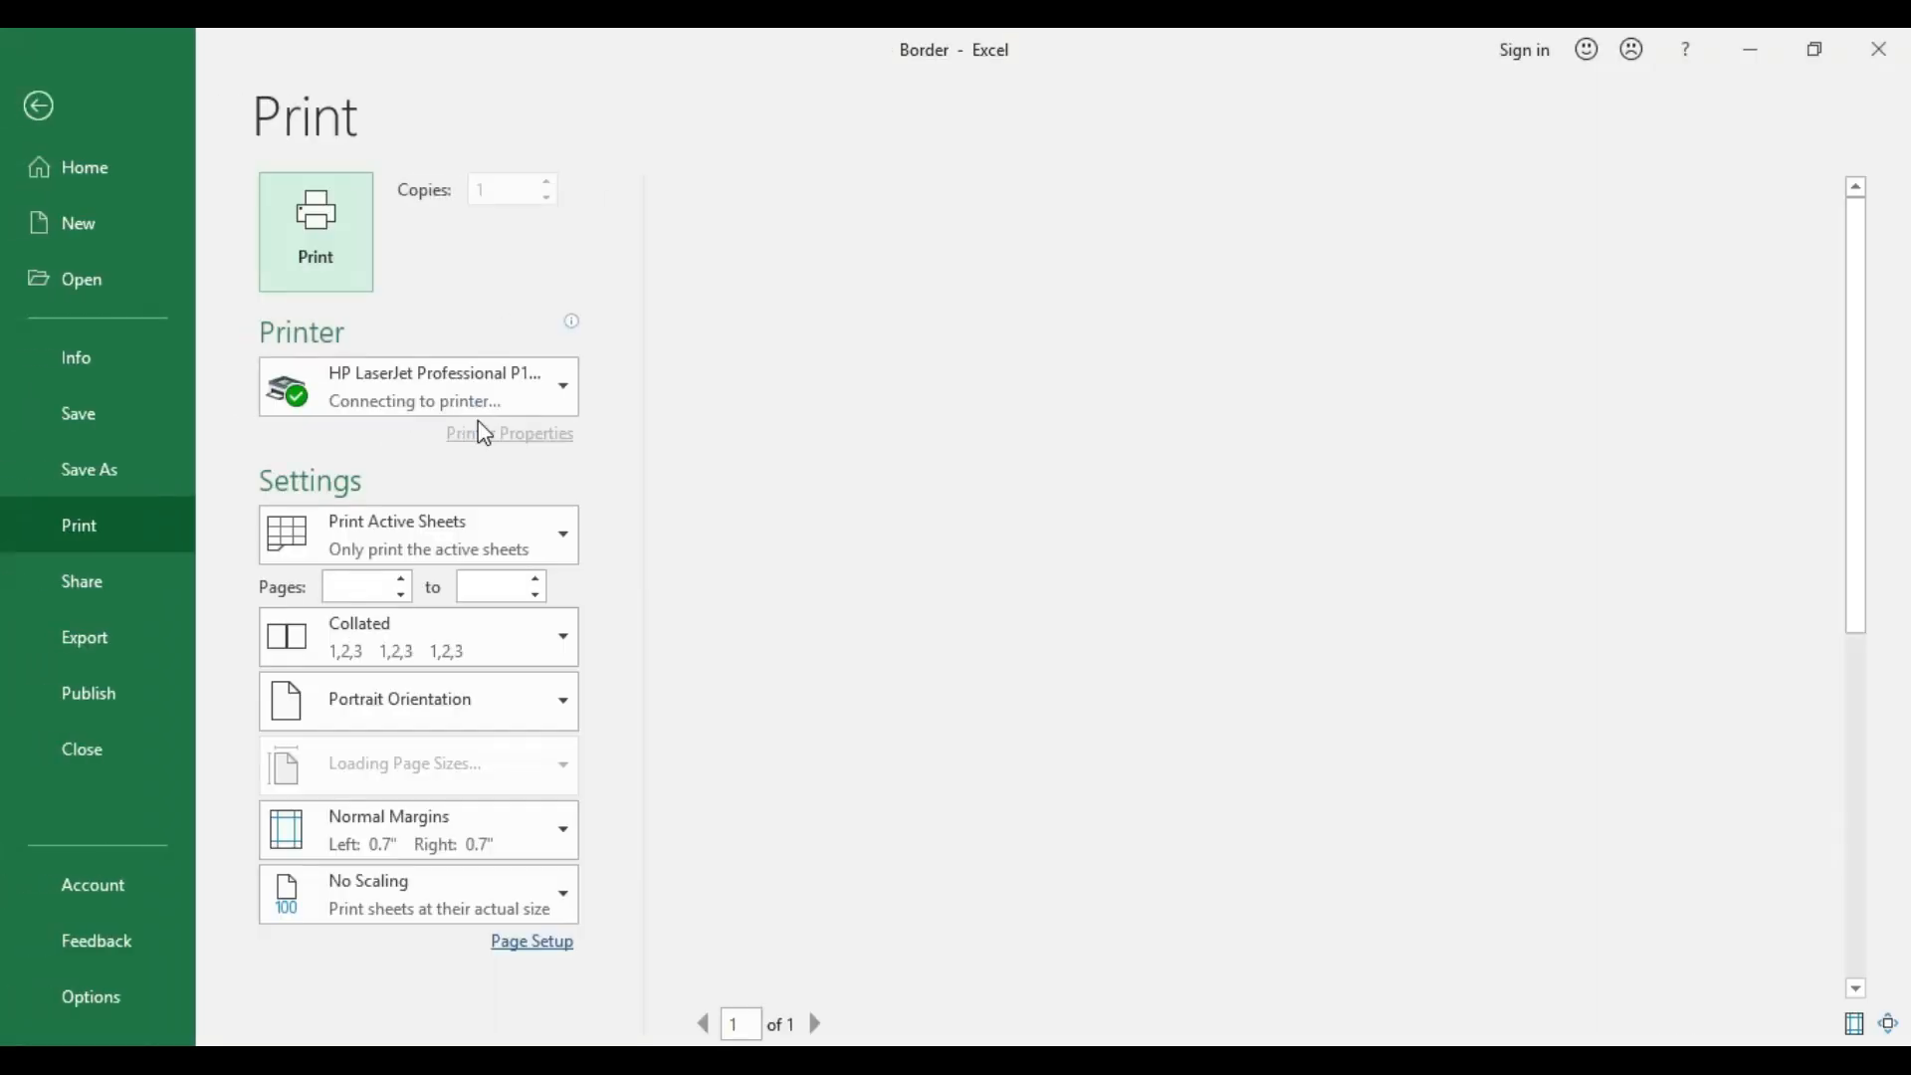
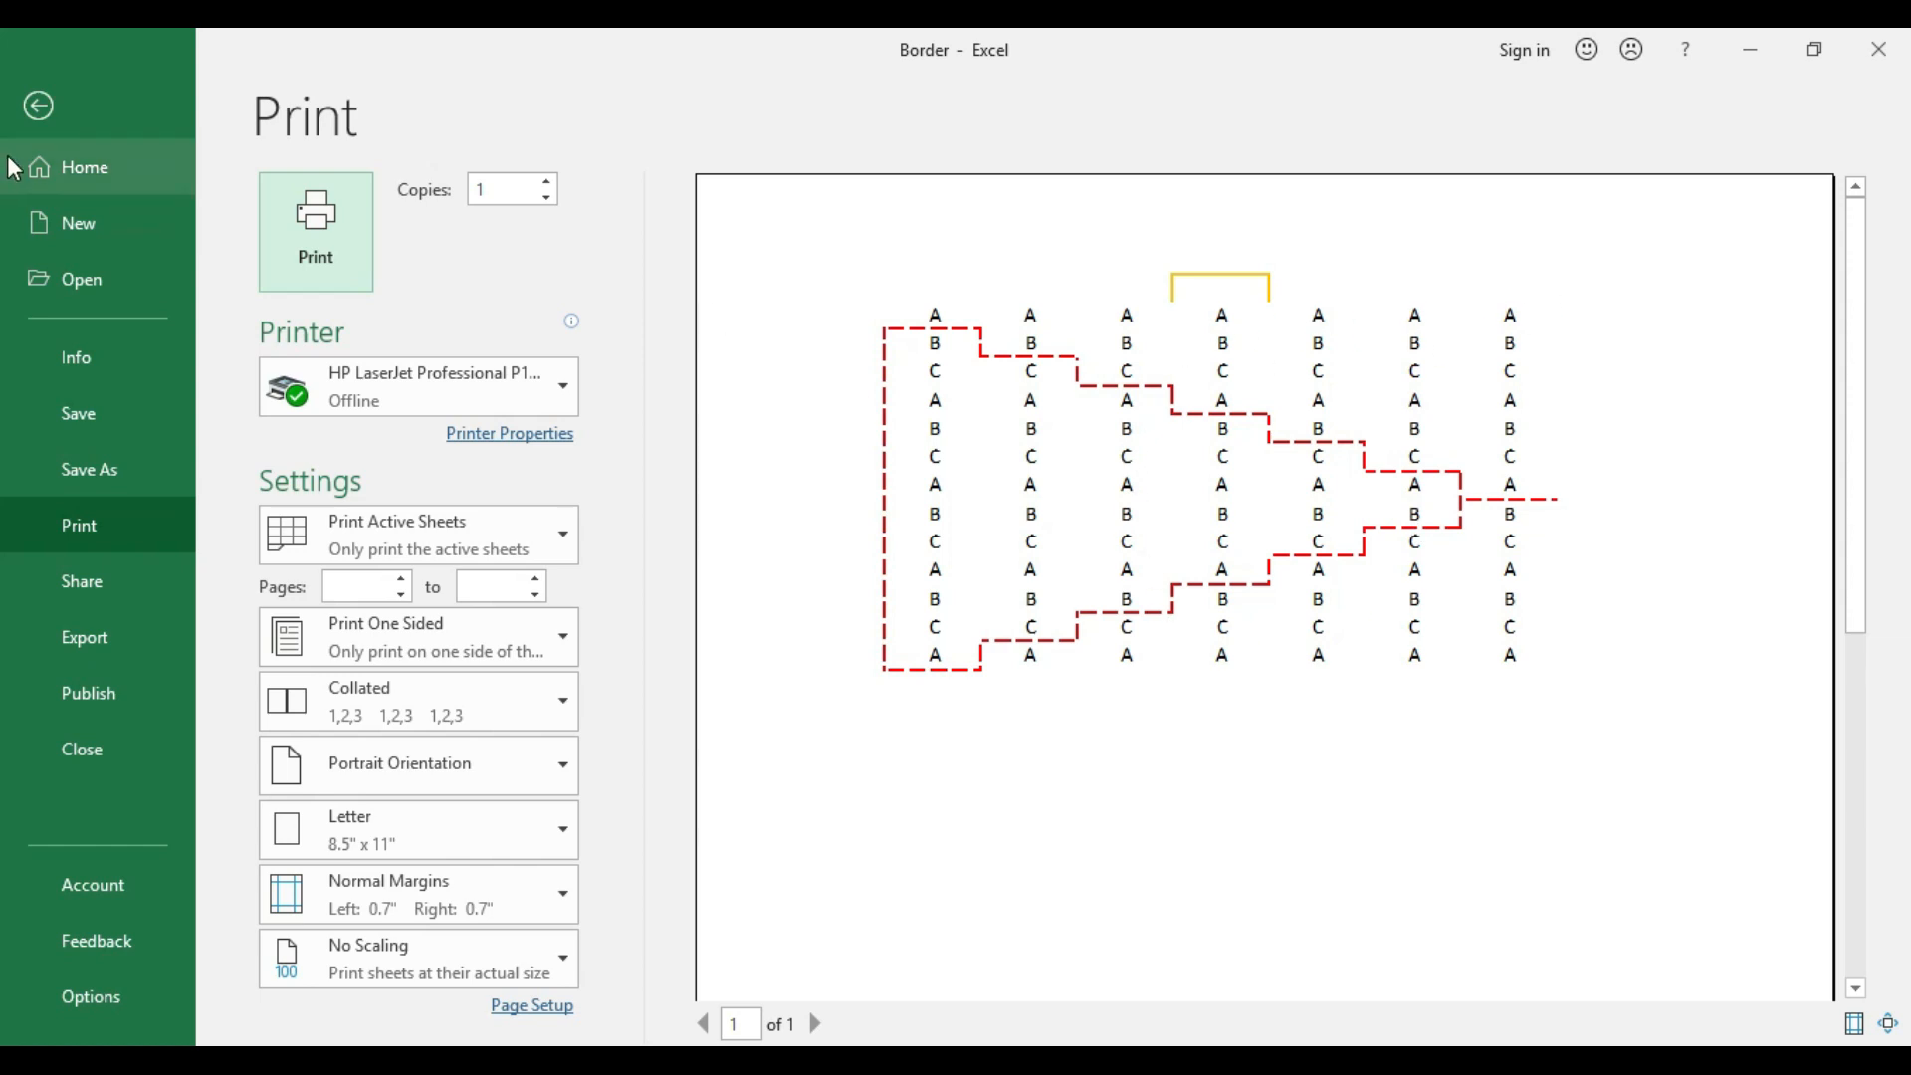
{"action": "left_click", "coordinate": [38, 106]}
- Clear the dashed borders from the range B2:H14 with No Border
{"action": "mouse_move", "coordinate": [249, 414]}
{"action": "left_mouse_down"}
{"action": "mouse_move", "coordinate": [439, 571]}
{"action": "mouse_move", "coordinate": [999, 862]}
{"action": "mouse_move", "coordinate": [995, 904]}
{"action": "mouse_move", "coordinate": [563, 670]}
{"action": "mouse_move", "coordinate": [962, 914]}
{"action": "mouse_move", "coordinate": [461, 597]}
{"action": "mouse_move", "coordinate": [231, 405]}
{"action": "left_mouse_up"}
{"action": "left_click", "coordinate": [303, 195]}
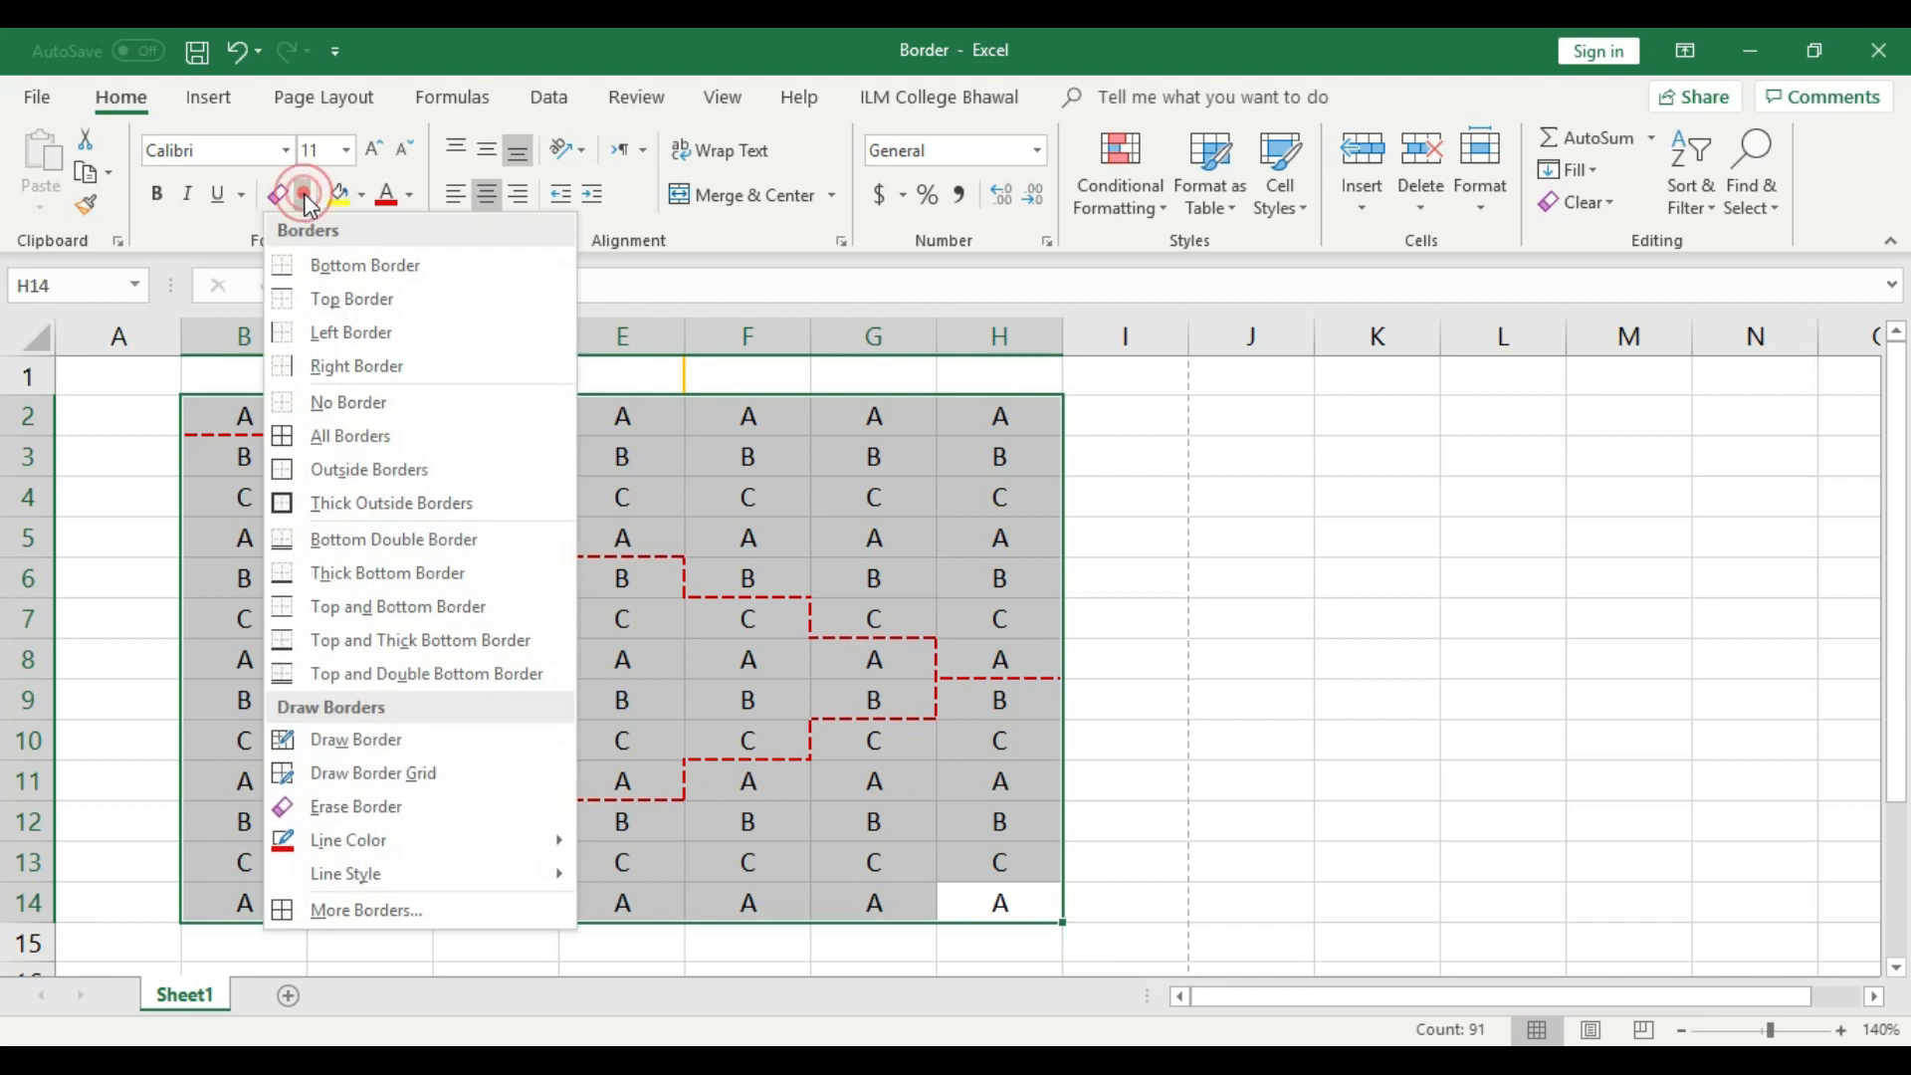
{"action": "left_click", "coordinate": [348, 415]}
{"action": "left_click", "coordinate": [870, 659]}
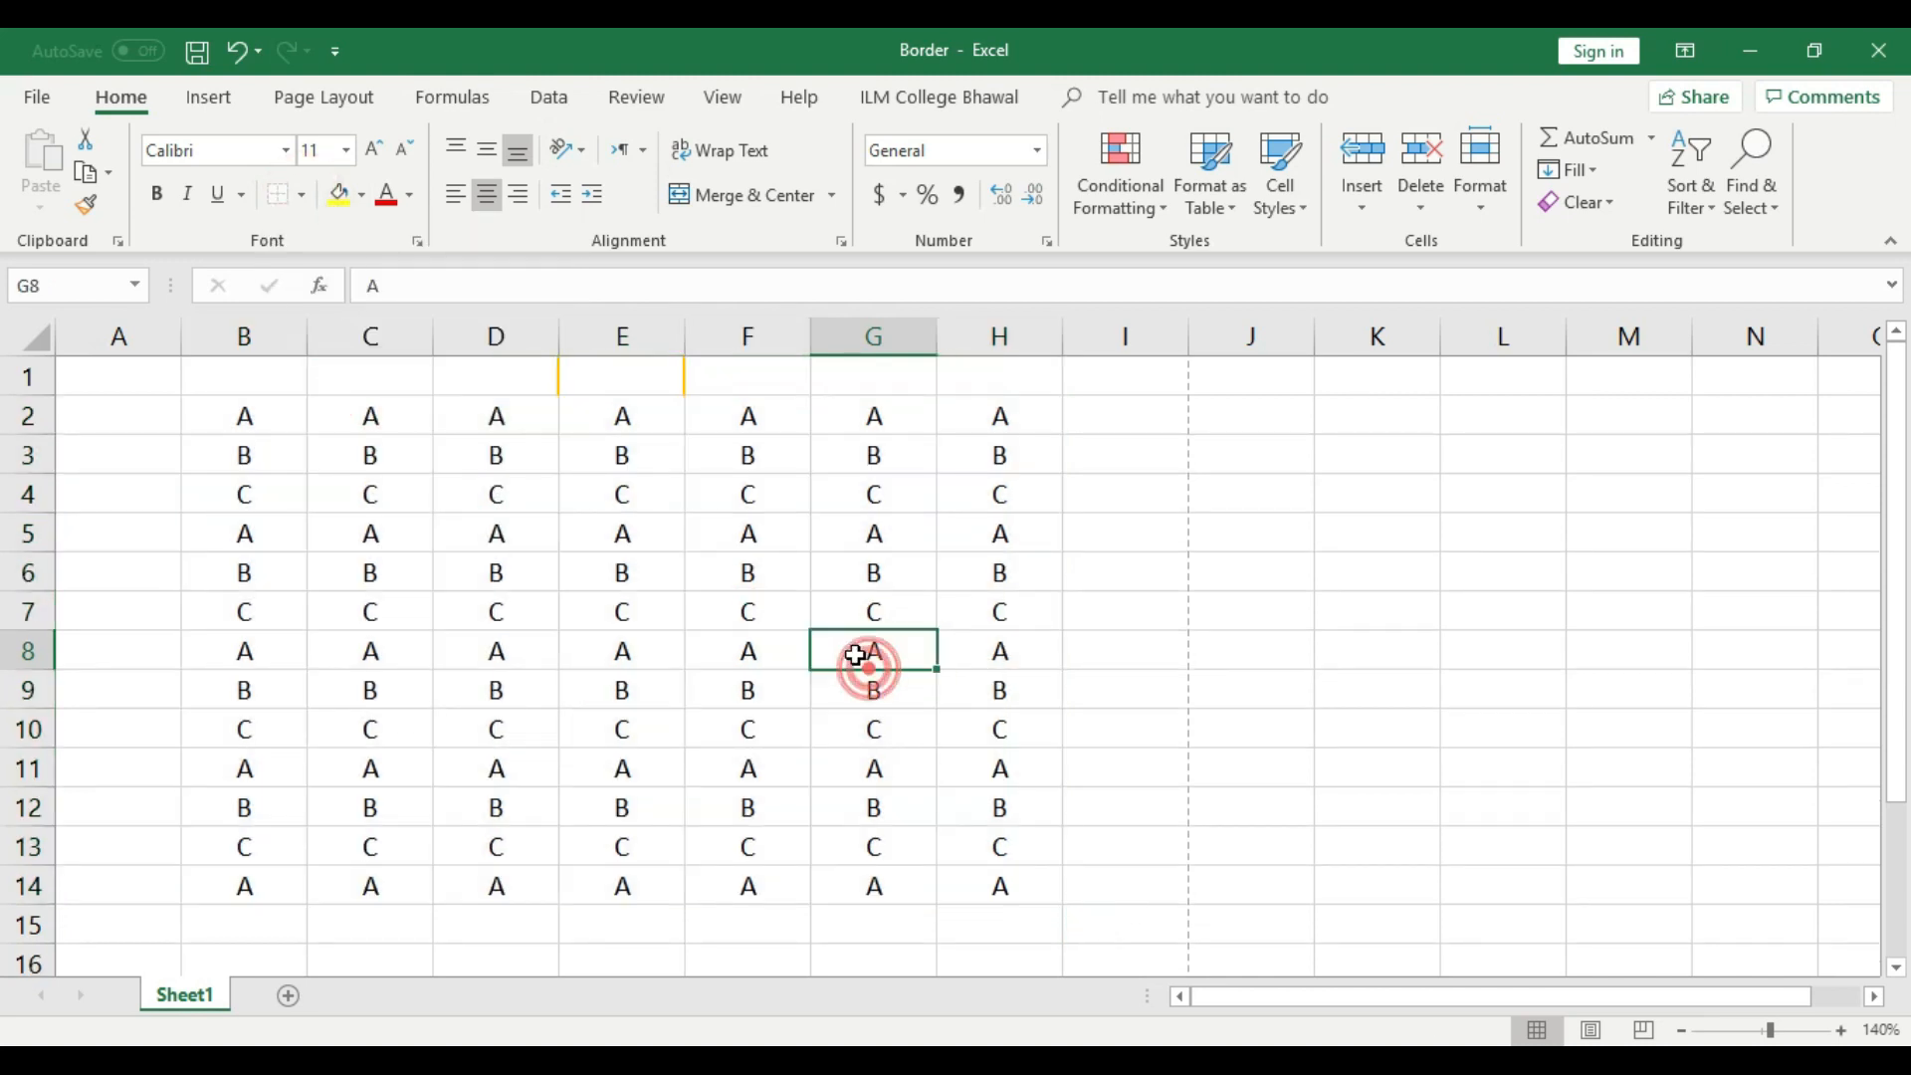
- Select cell G10 and open the Format Cells border settings, keeping the dialog clear of the table's first columns
{"action": "left_click", "coordinate": [303, 191]}
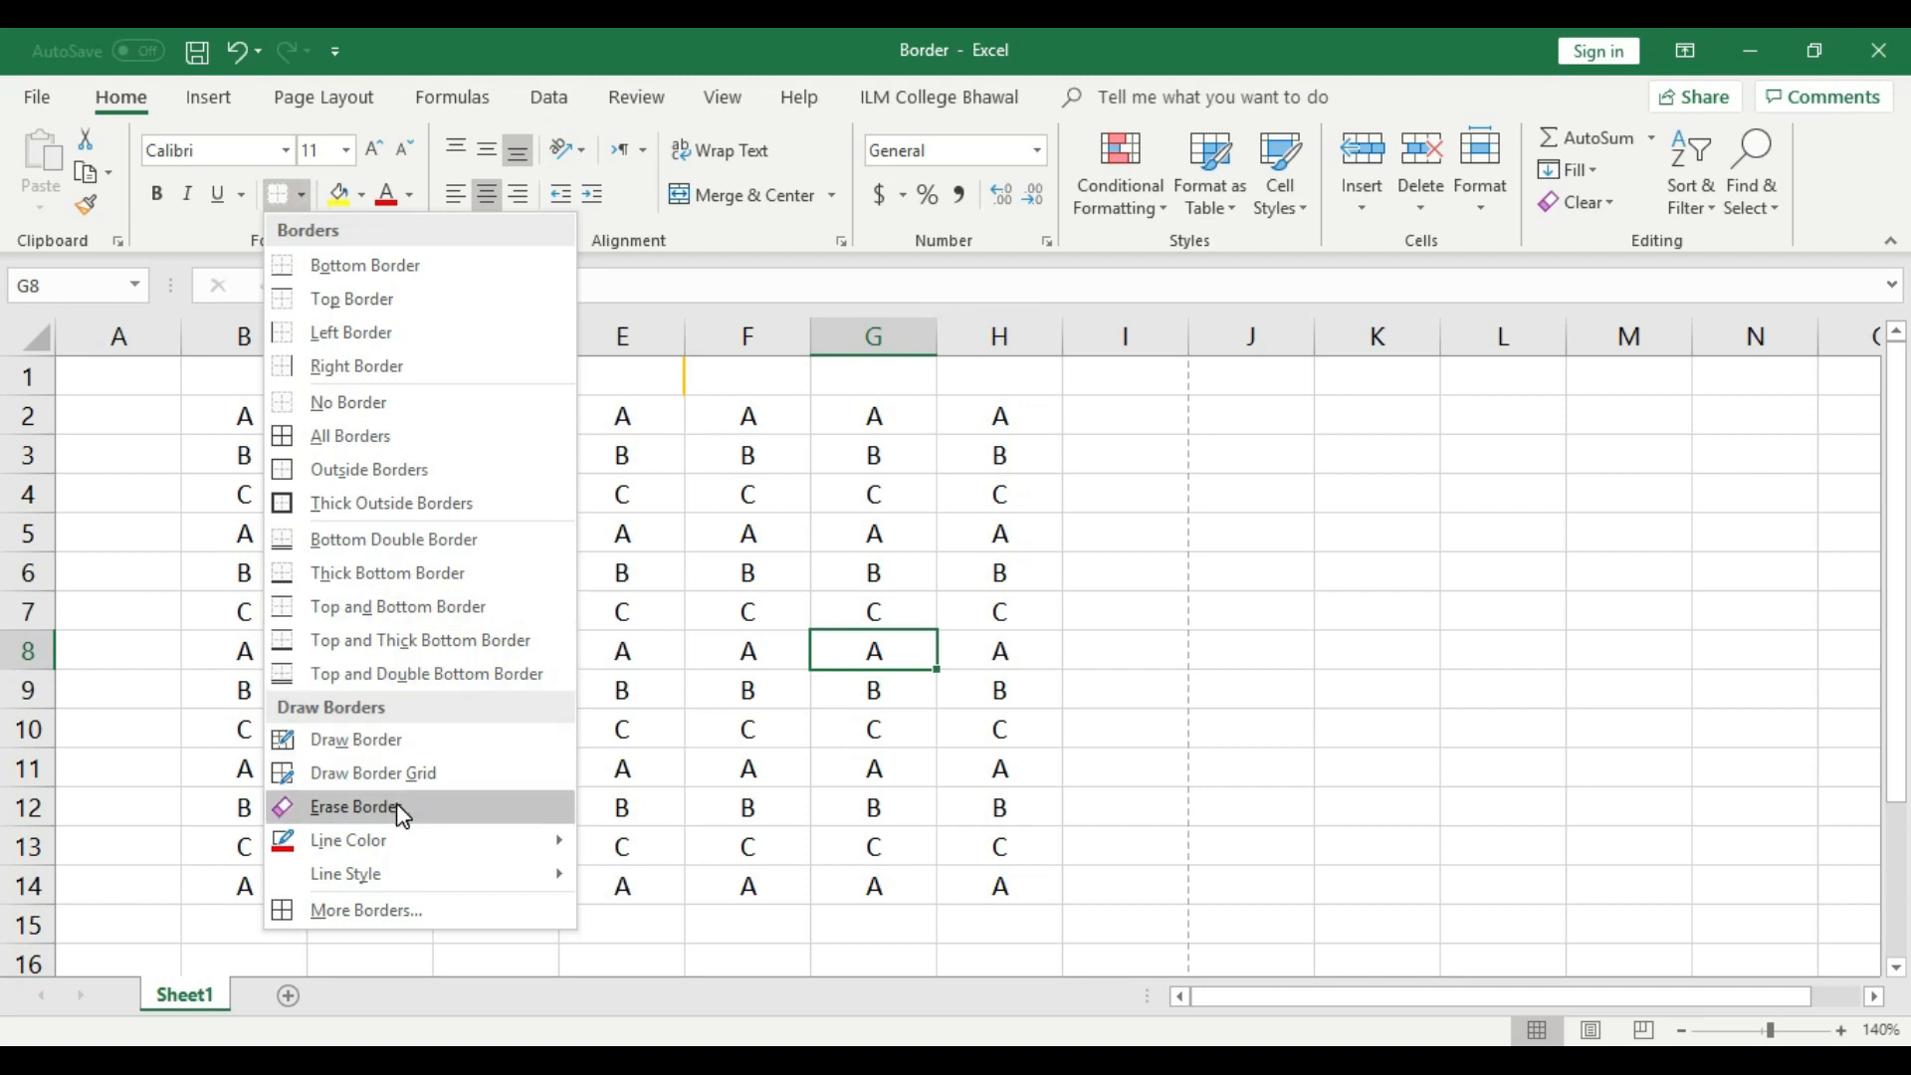
{"action": "left_click", "coordinate": [777, 625]}
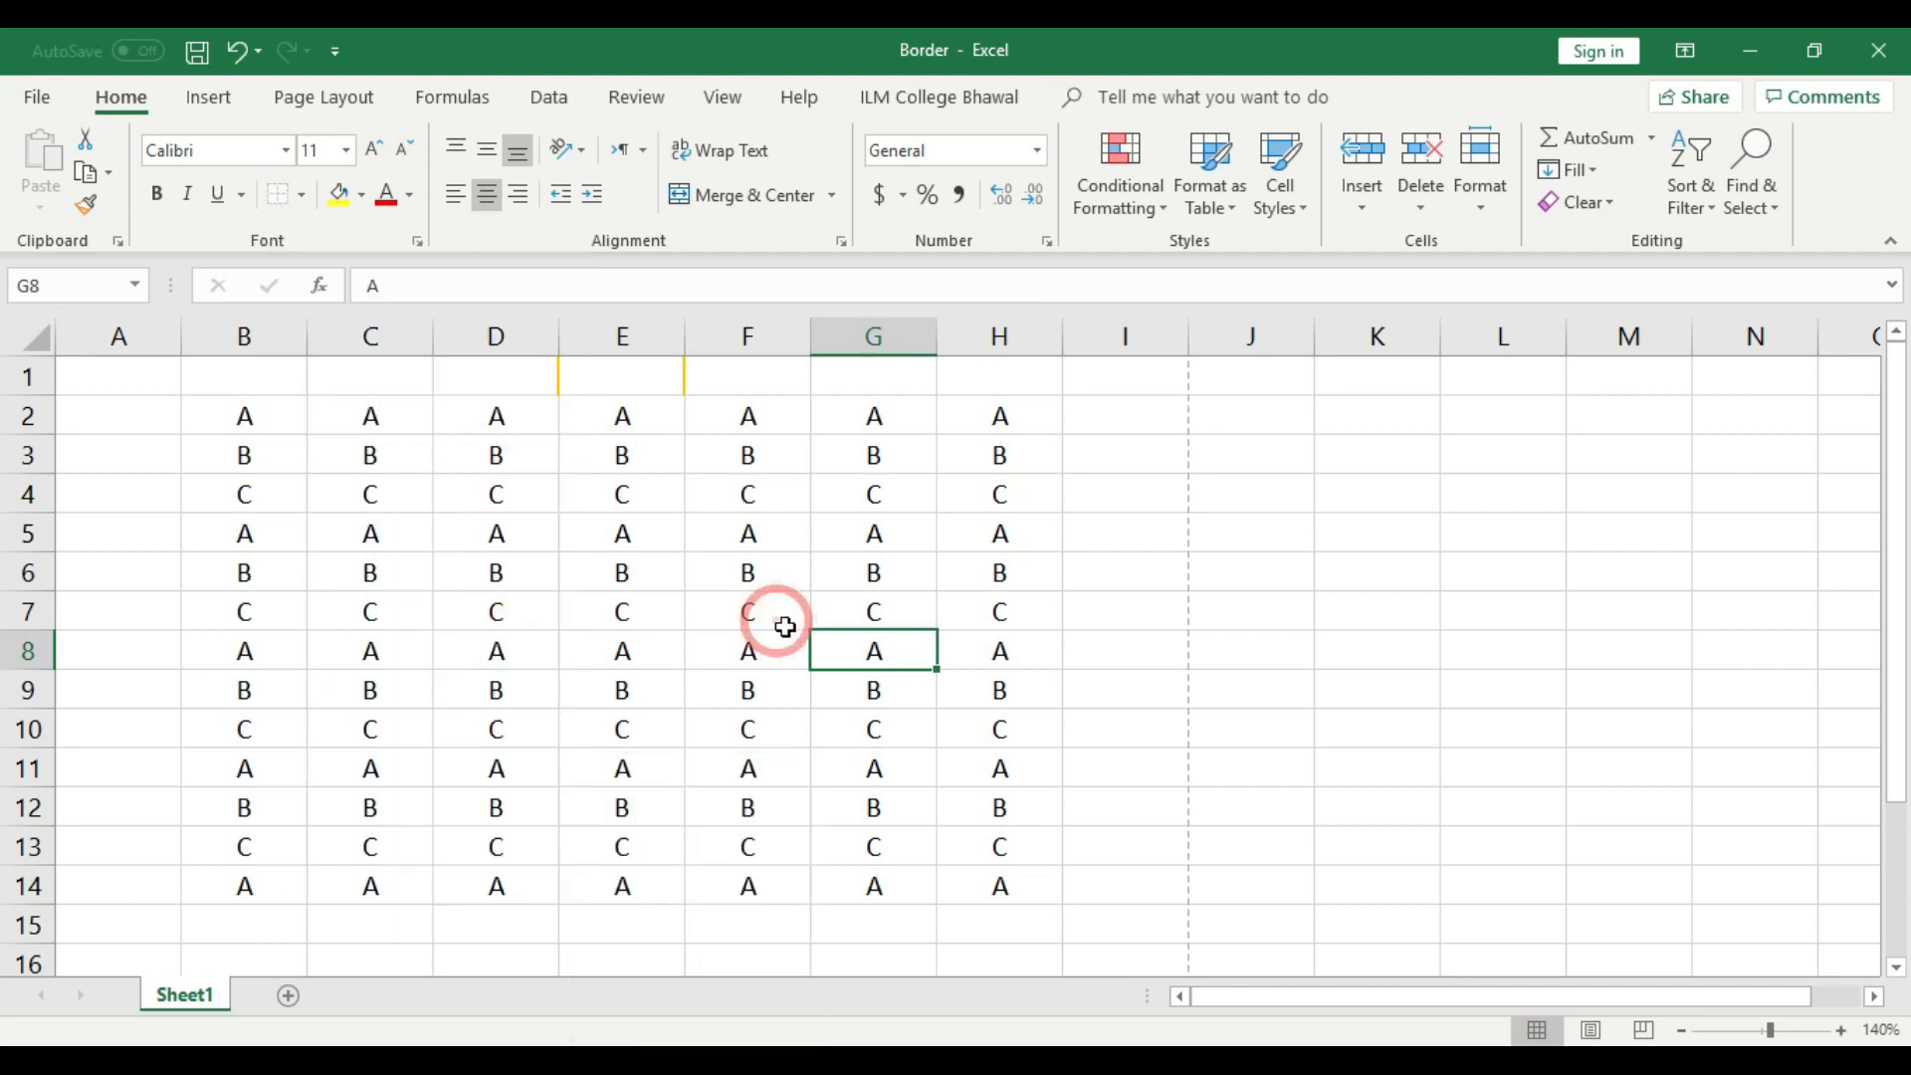
{"action": "left_click", "coordinate": [901, 718]}
{"action": "left_click", "coordinate": [303, 194]}
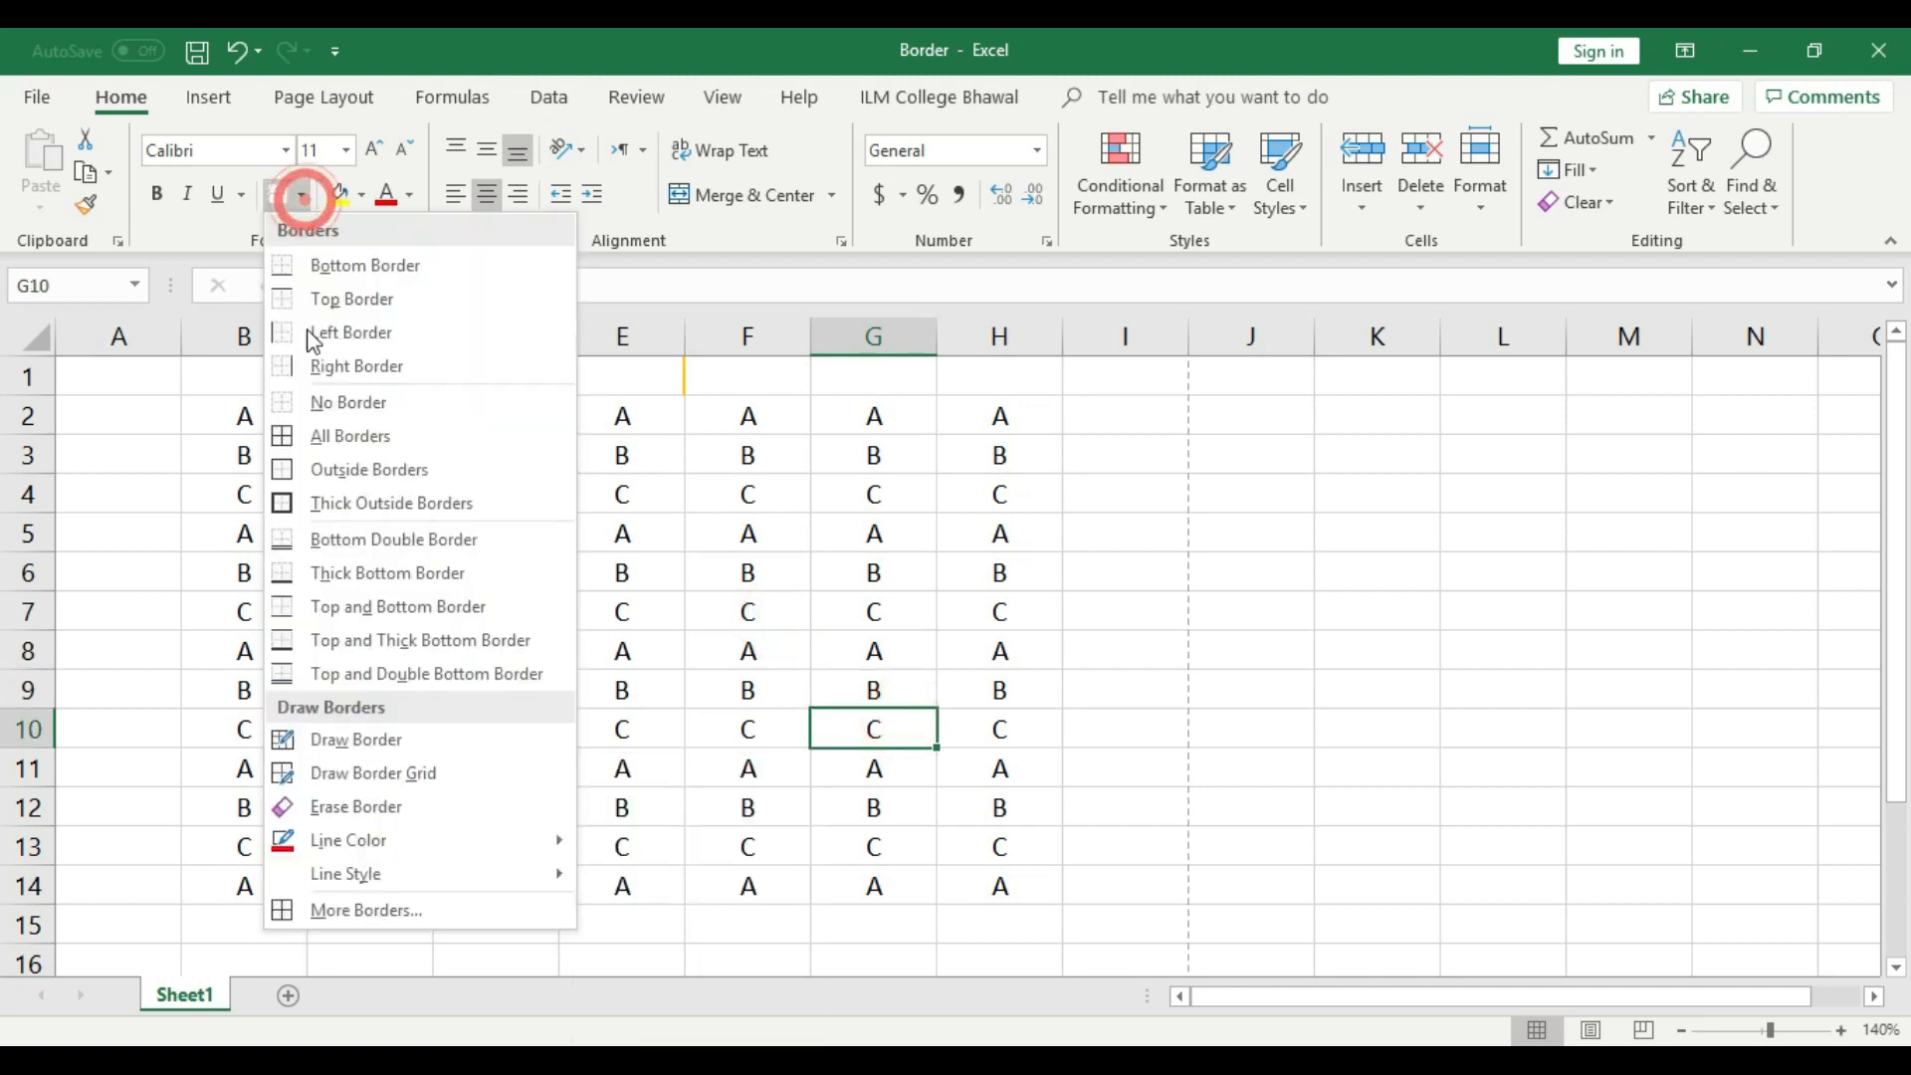
{"action": "left_click", "coordinate": [366, 908]}
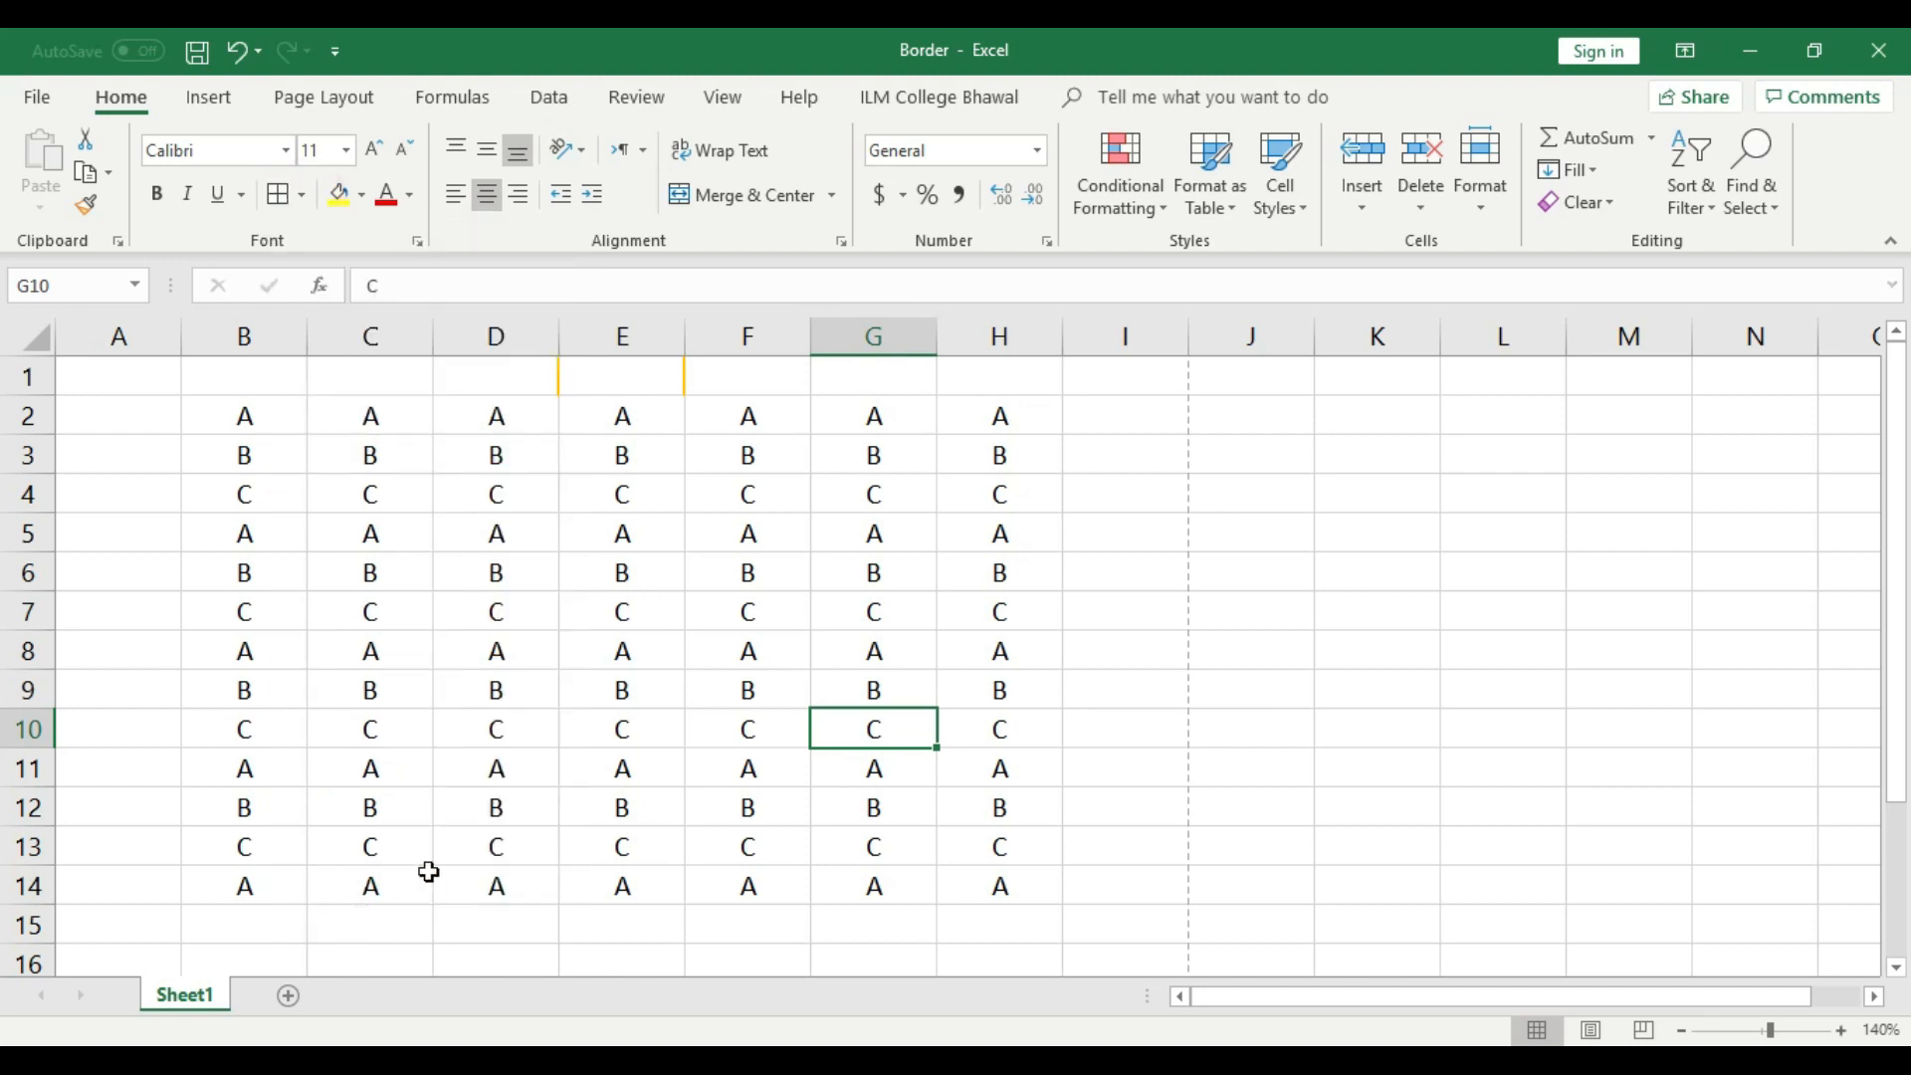
{"action": "left_click_drag", "start_coordinate": [980, 296], "coordinate": [1220, 316]}
- Choose the double line style and the light blue color for the border of G10
{"action": "left_click", "coordinate": [1017, 538]}
{"action": "left_click", "coordinate": [1017, 486]}
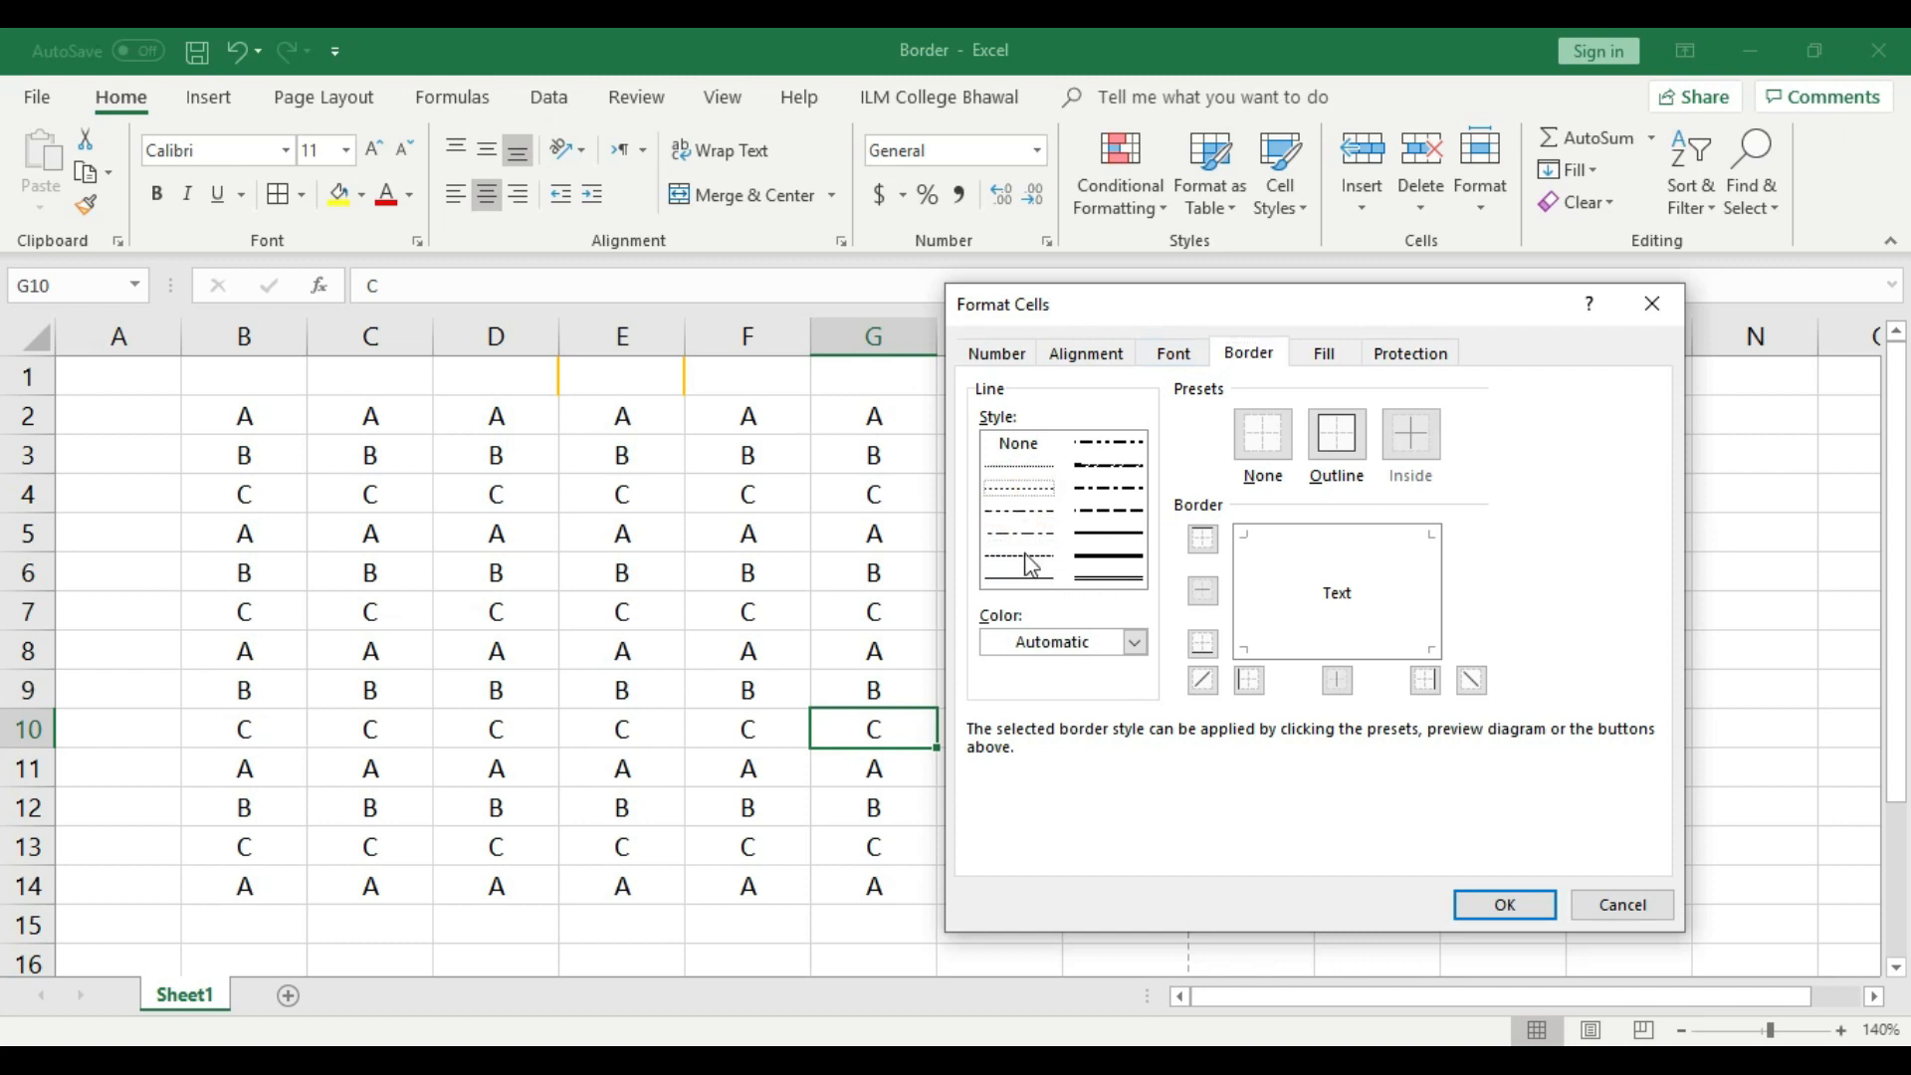
{"action": "left_click", "coordinate": [1027, 580]}
{"action": "left_click", "coordinate": [1108, 579]}
{"action": "left_click", "coordinate": [1135, 643]}
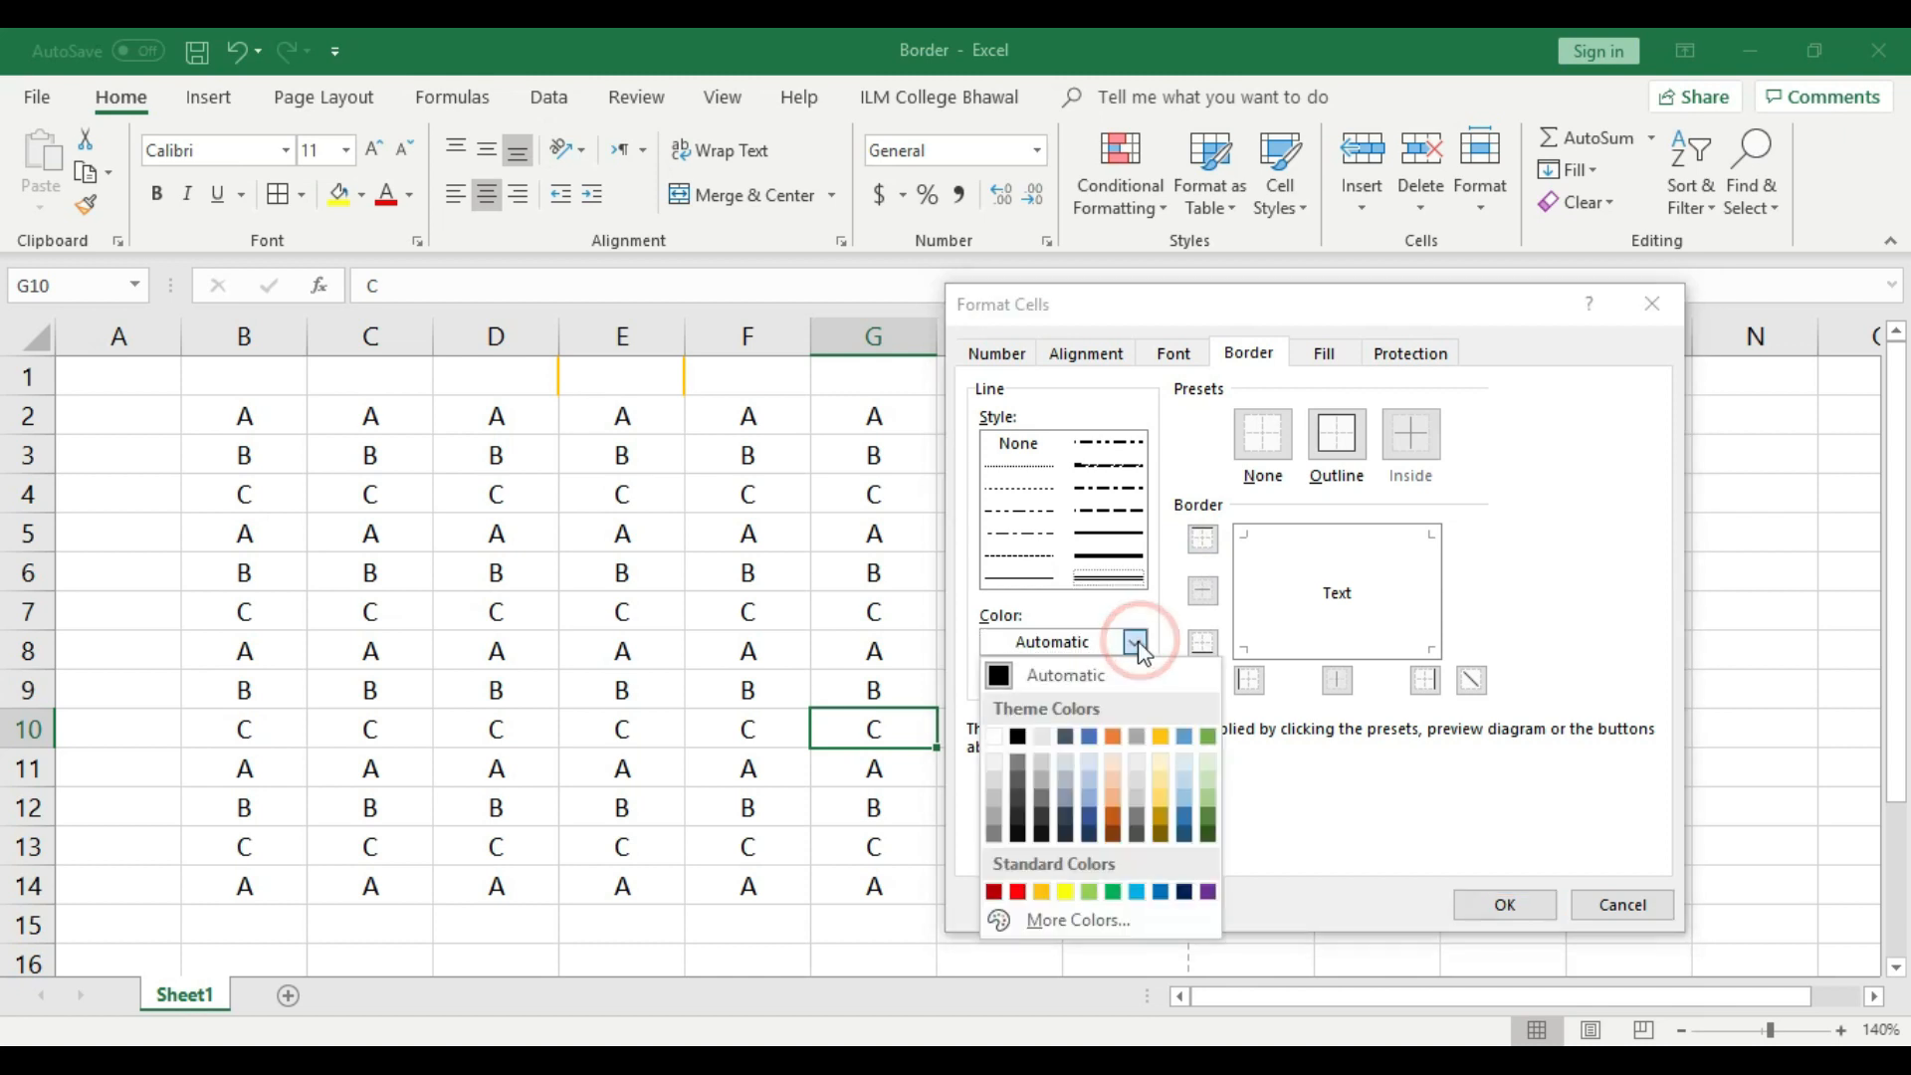
{"action": "left_click", "coordinate": [1140, 893]}
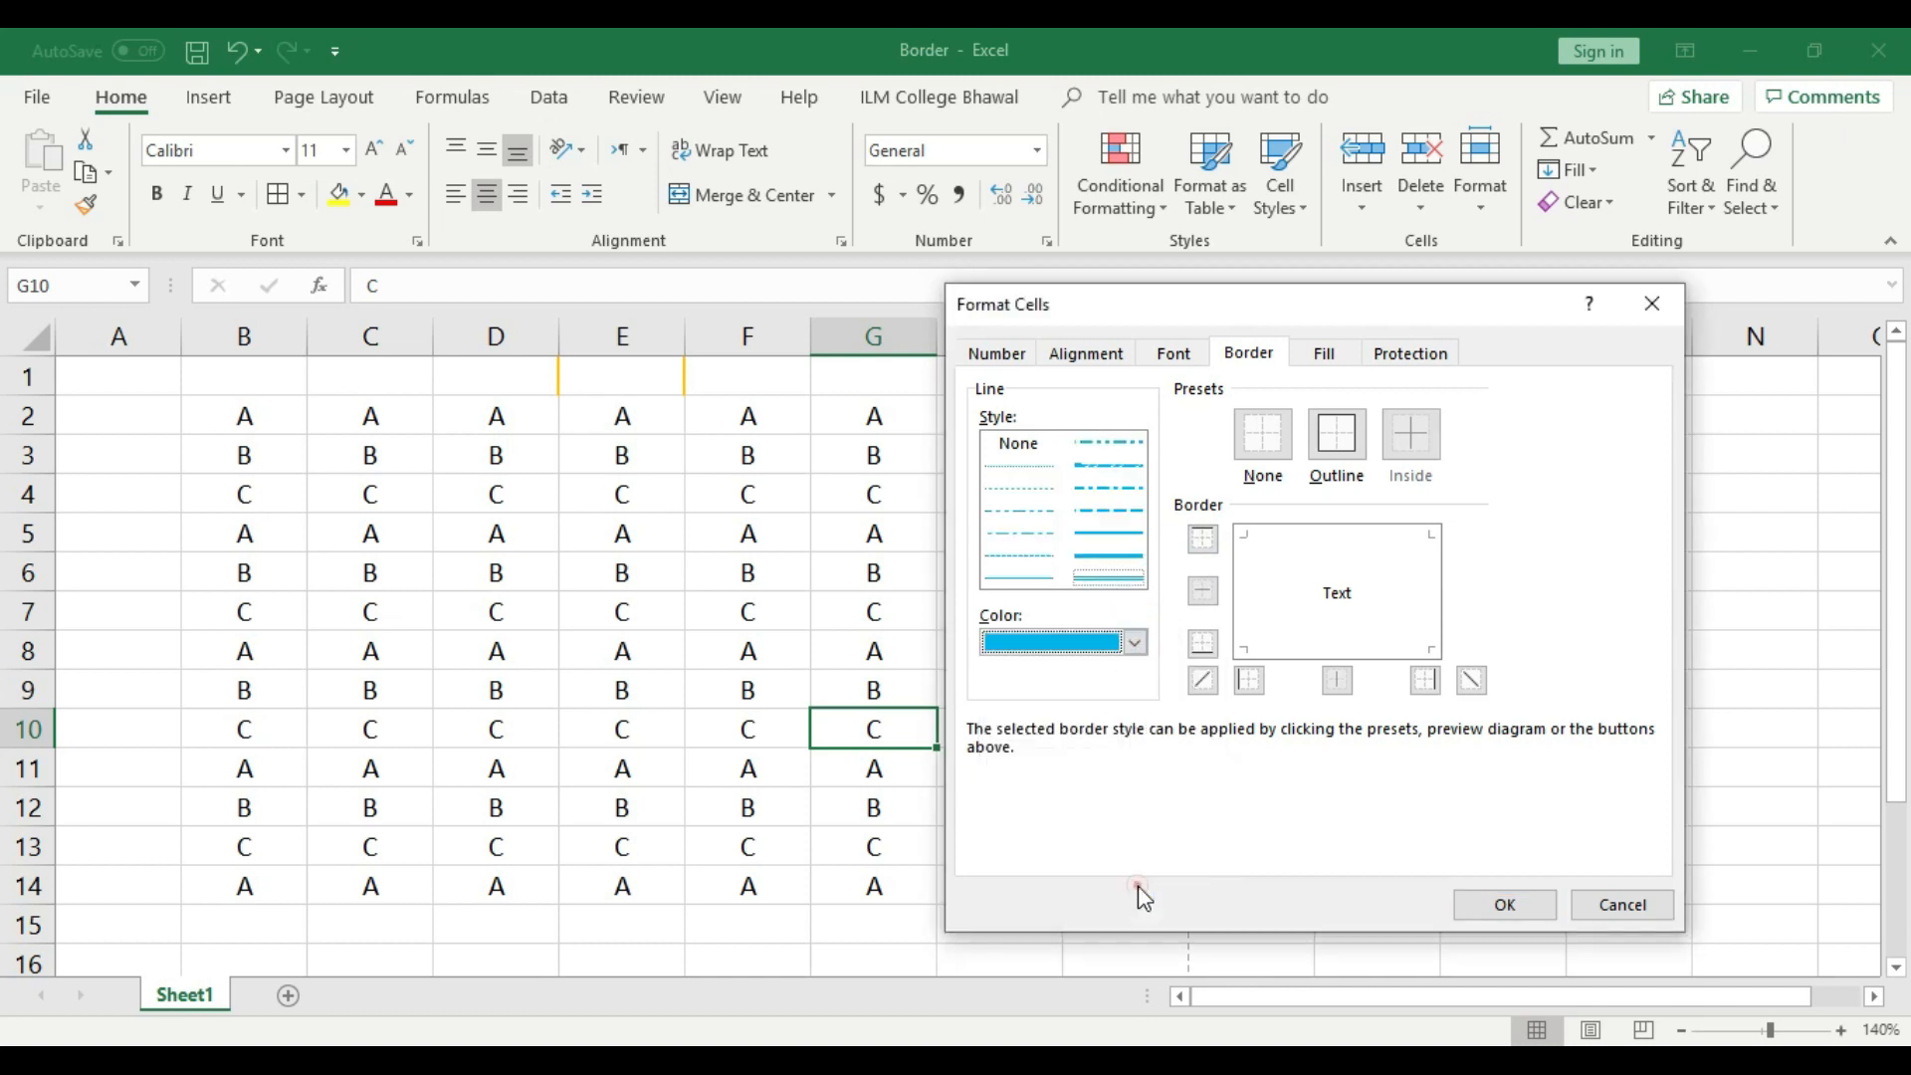
- Apply the double light blue line to all four edges and both diagonals of G10, and undo it
{"action": "left_click", "coordinate": [1203, 682]}
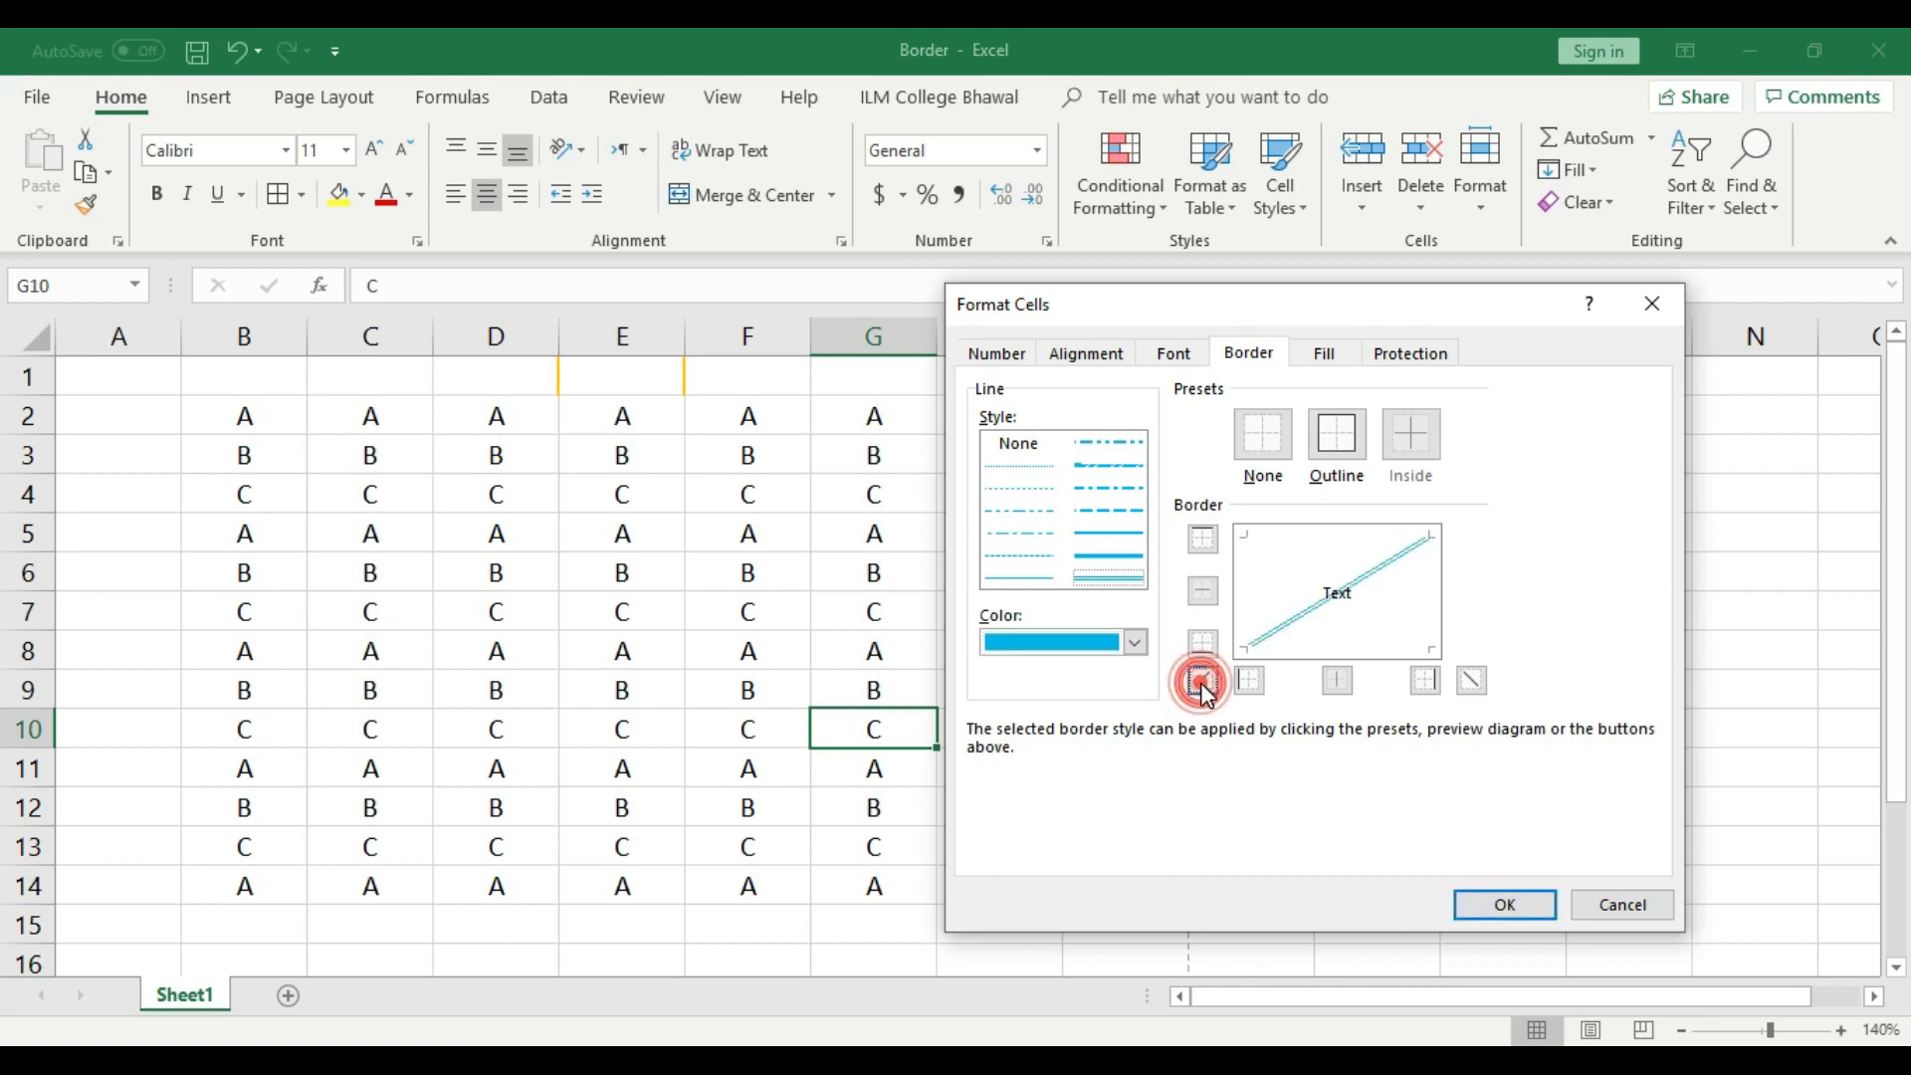
{"action": "left_click", "coordinate": [1202, 542]}
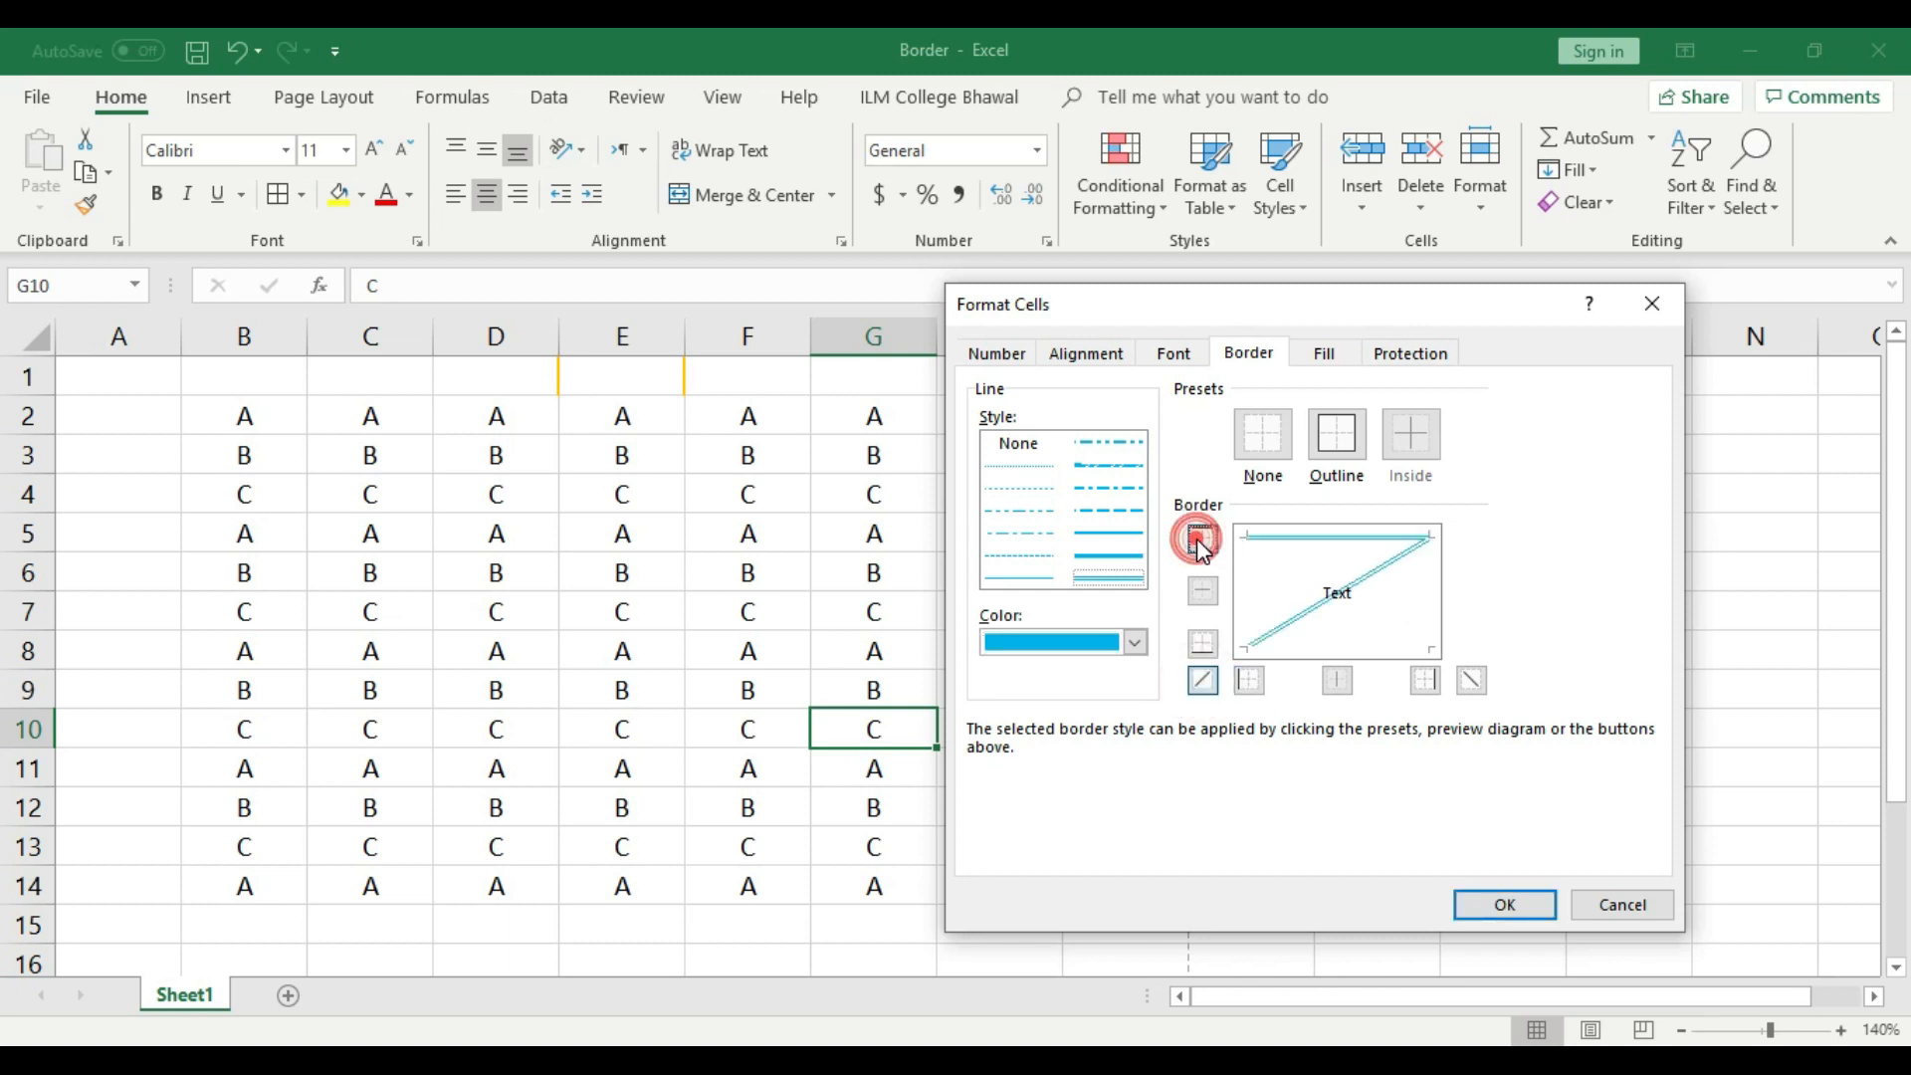
{"action": "left_click", "coordinate": [1472, 683]}
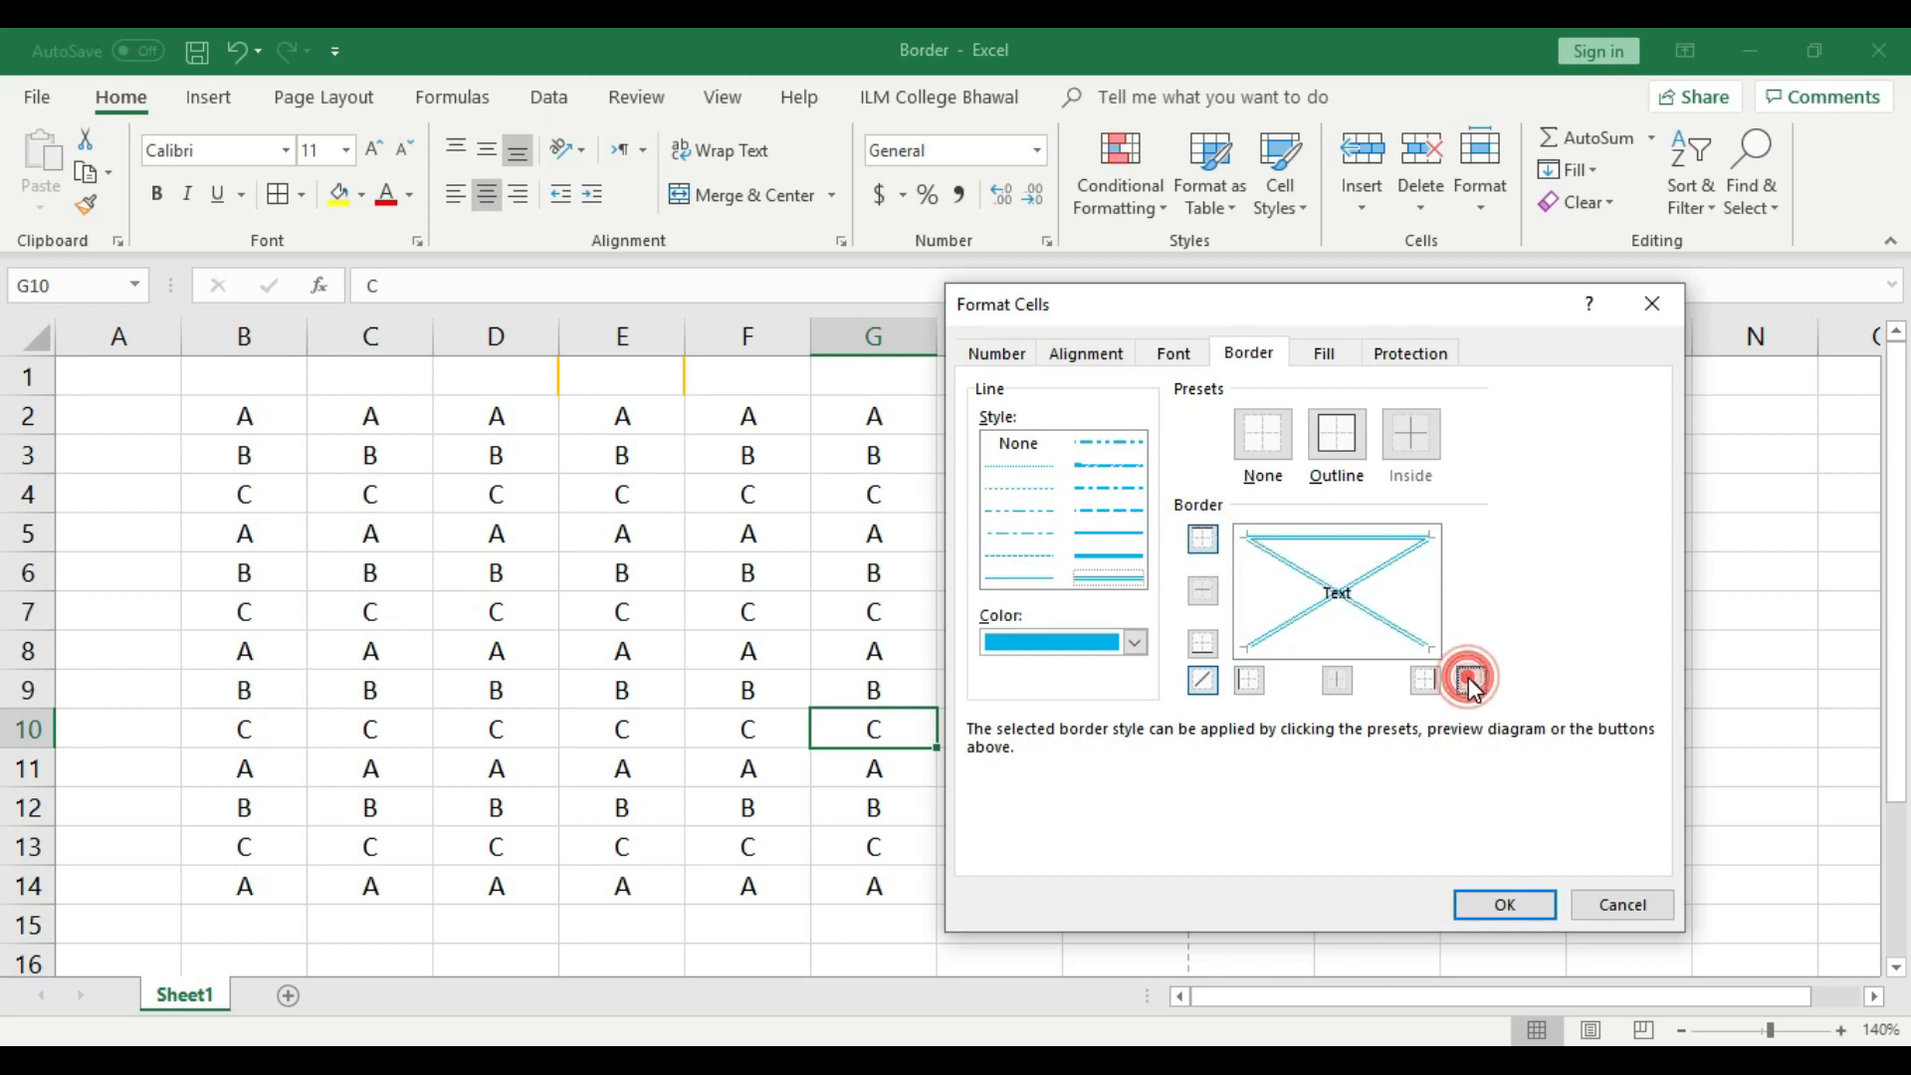
{"action": "left_click", "coordinate": [1252, 683]}
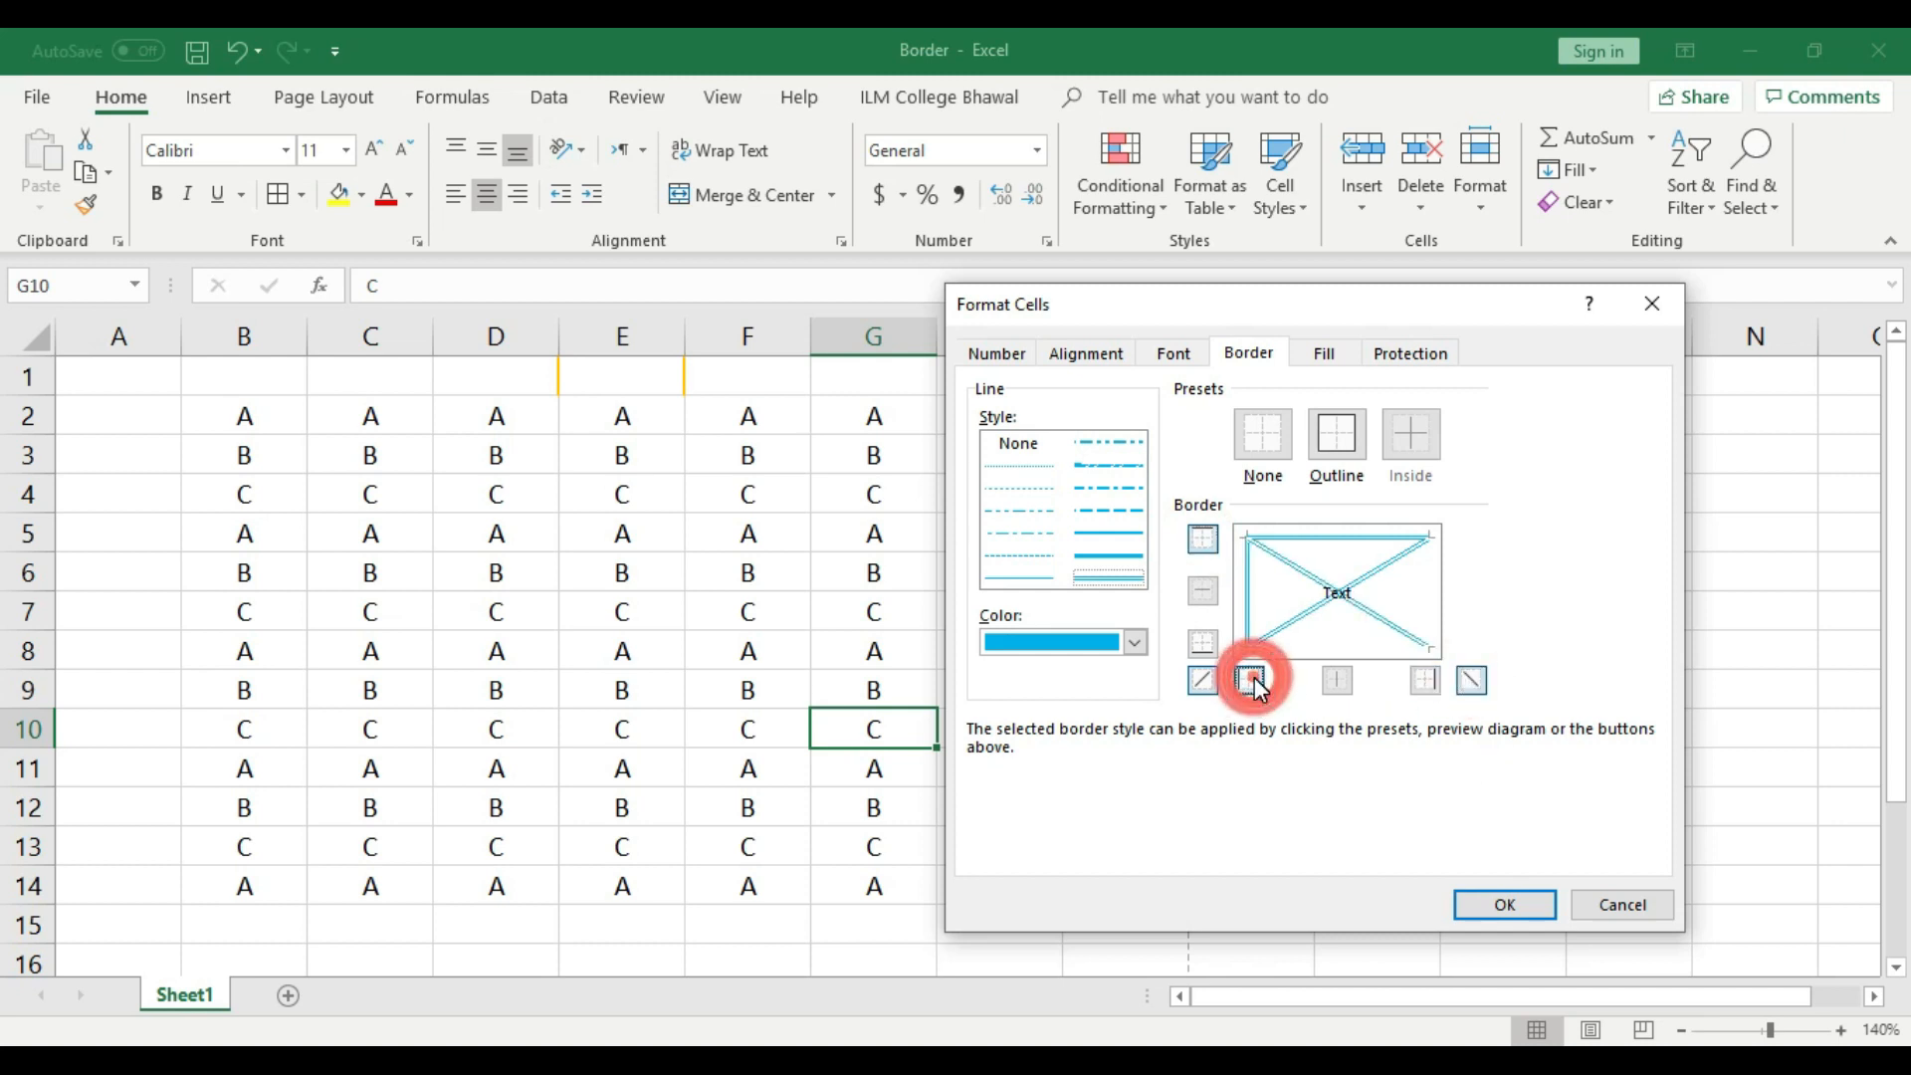
{"action": "left_click", "coordinate": [1344, 679]}
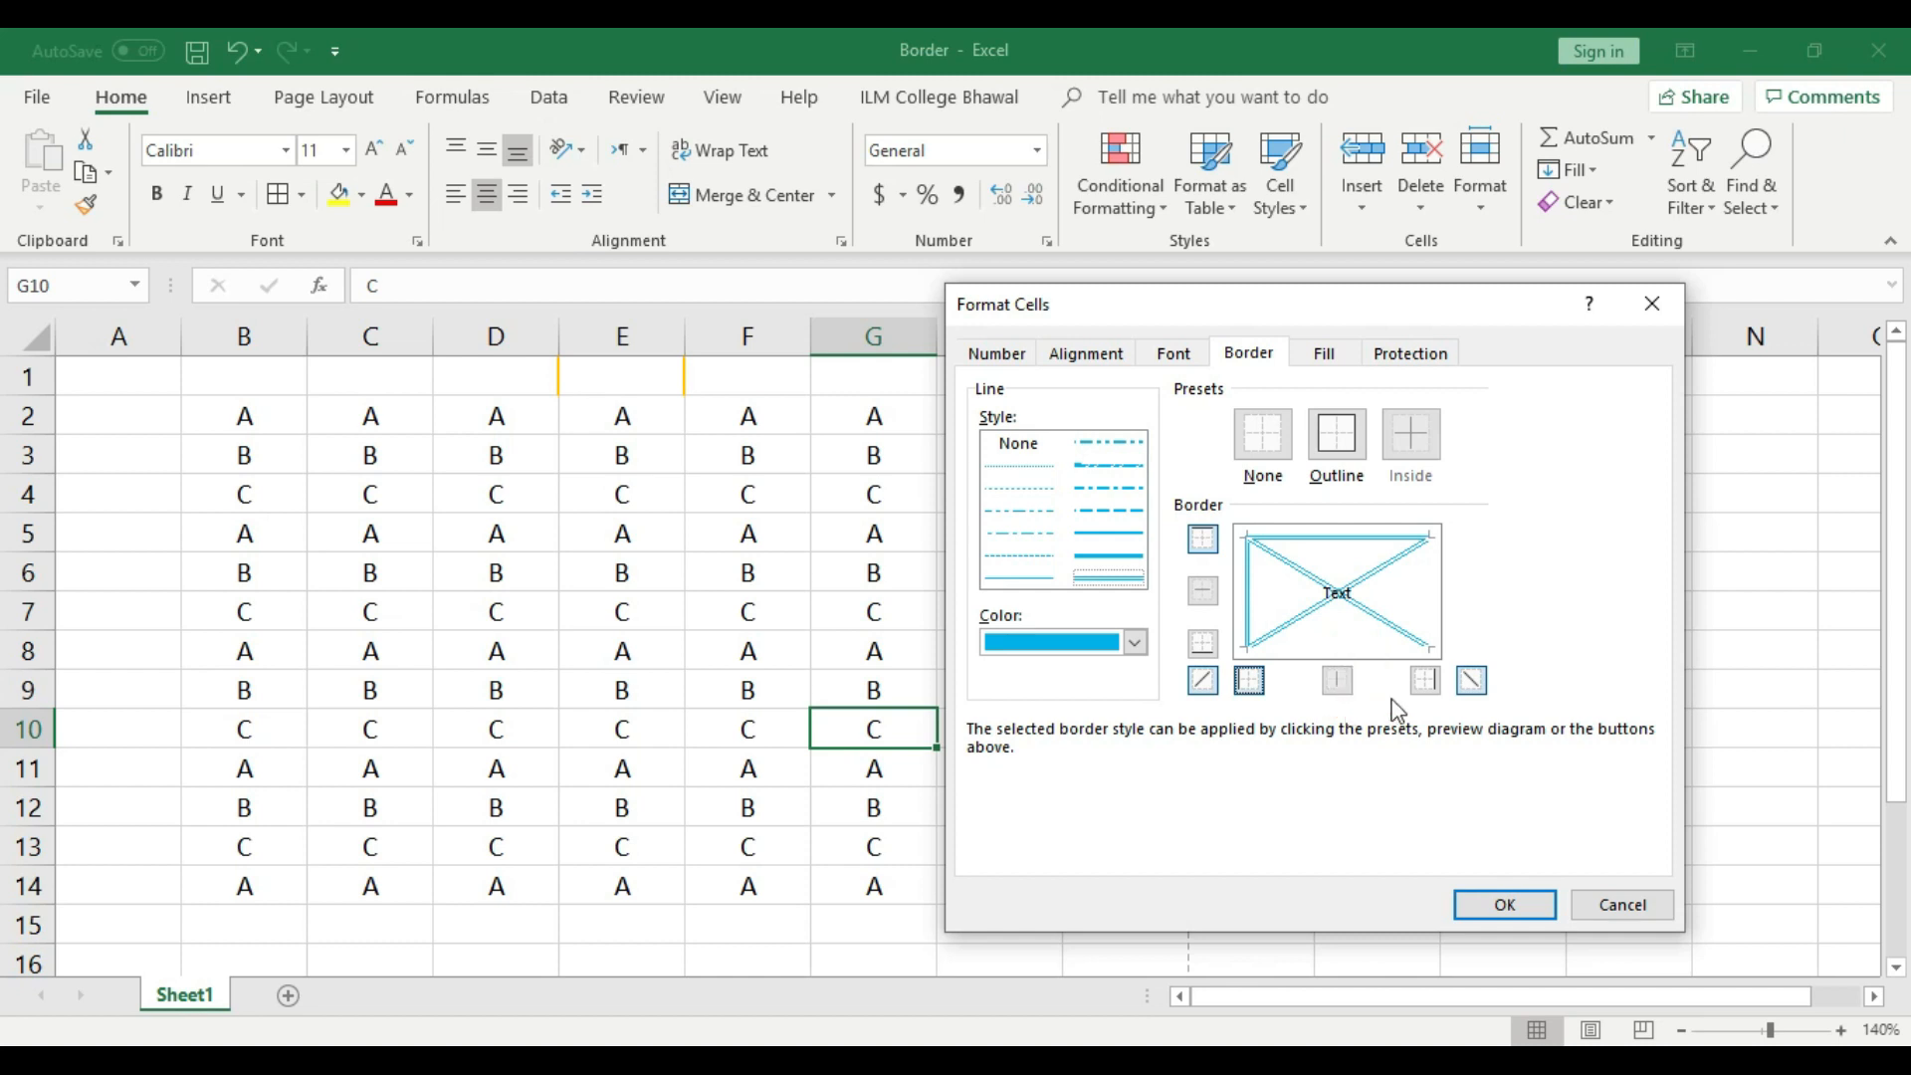
{"action": "left_click", "coordinate": [1424, 681]}
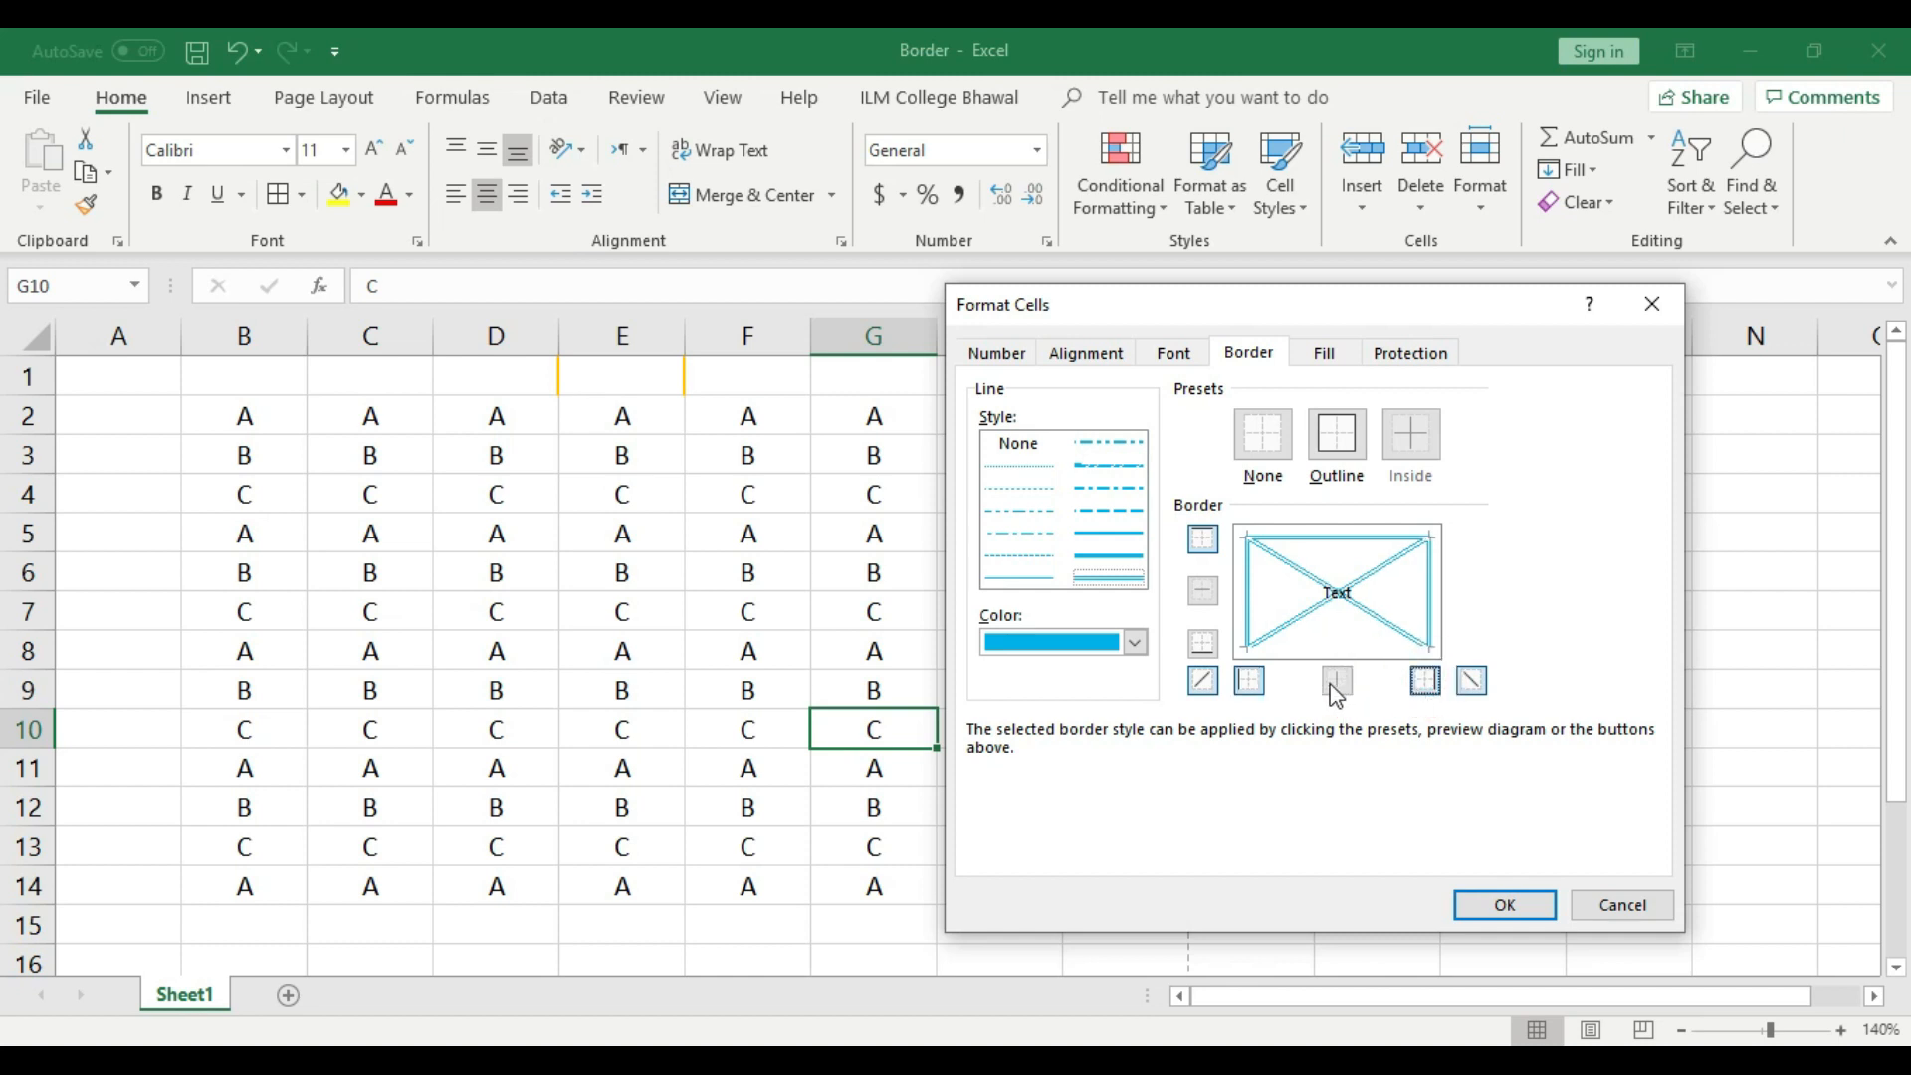
{"action": "left_click", "coordinate": [1203, 645]}
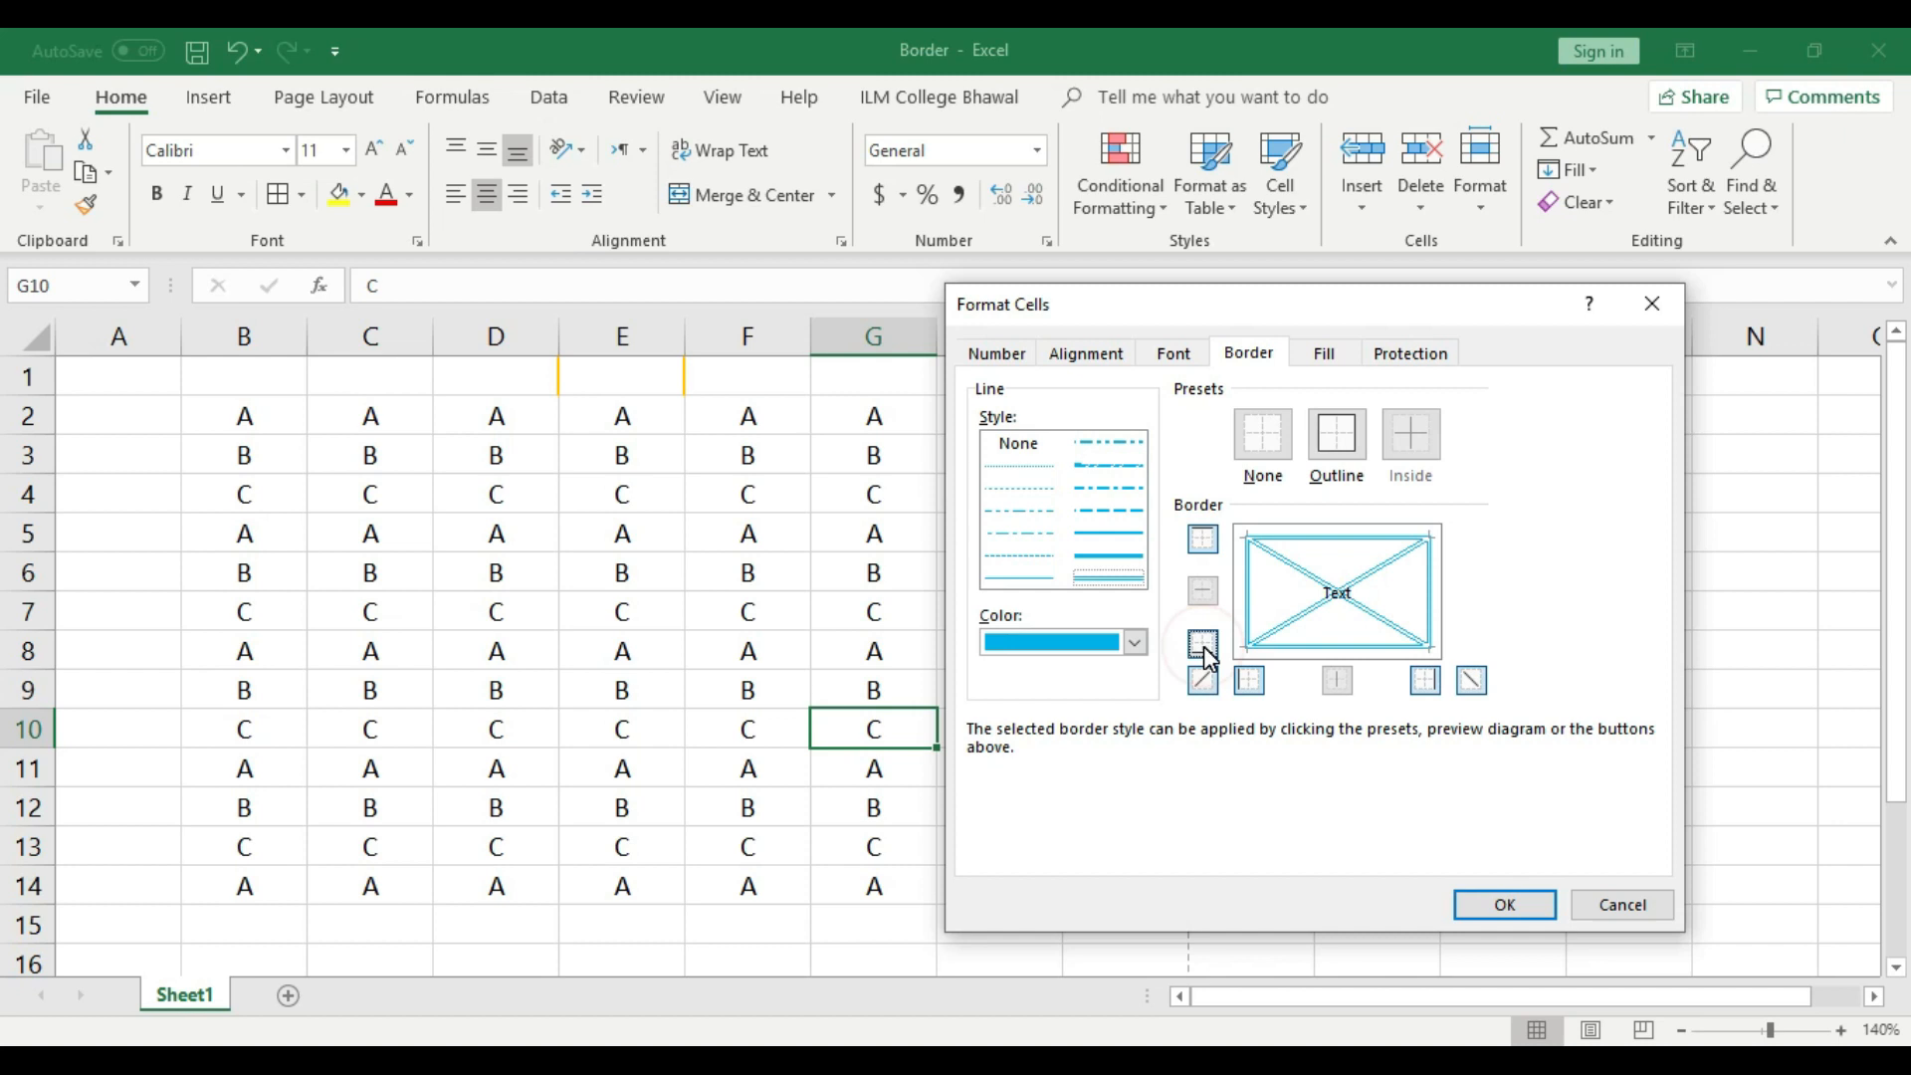
{"action": "left_click", "coordinate": [1534, 913]}
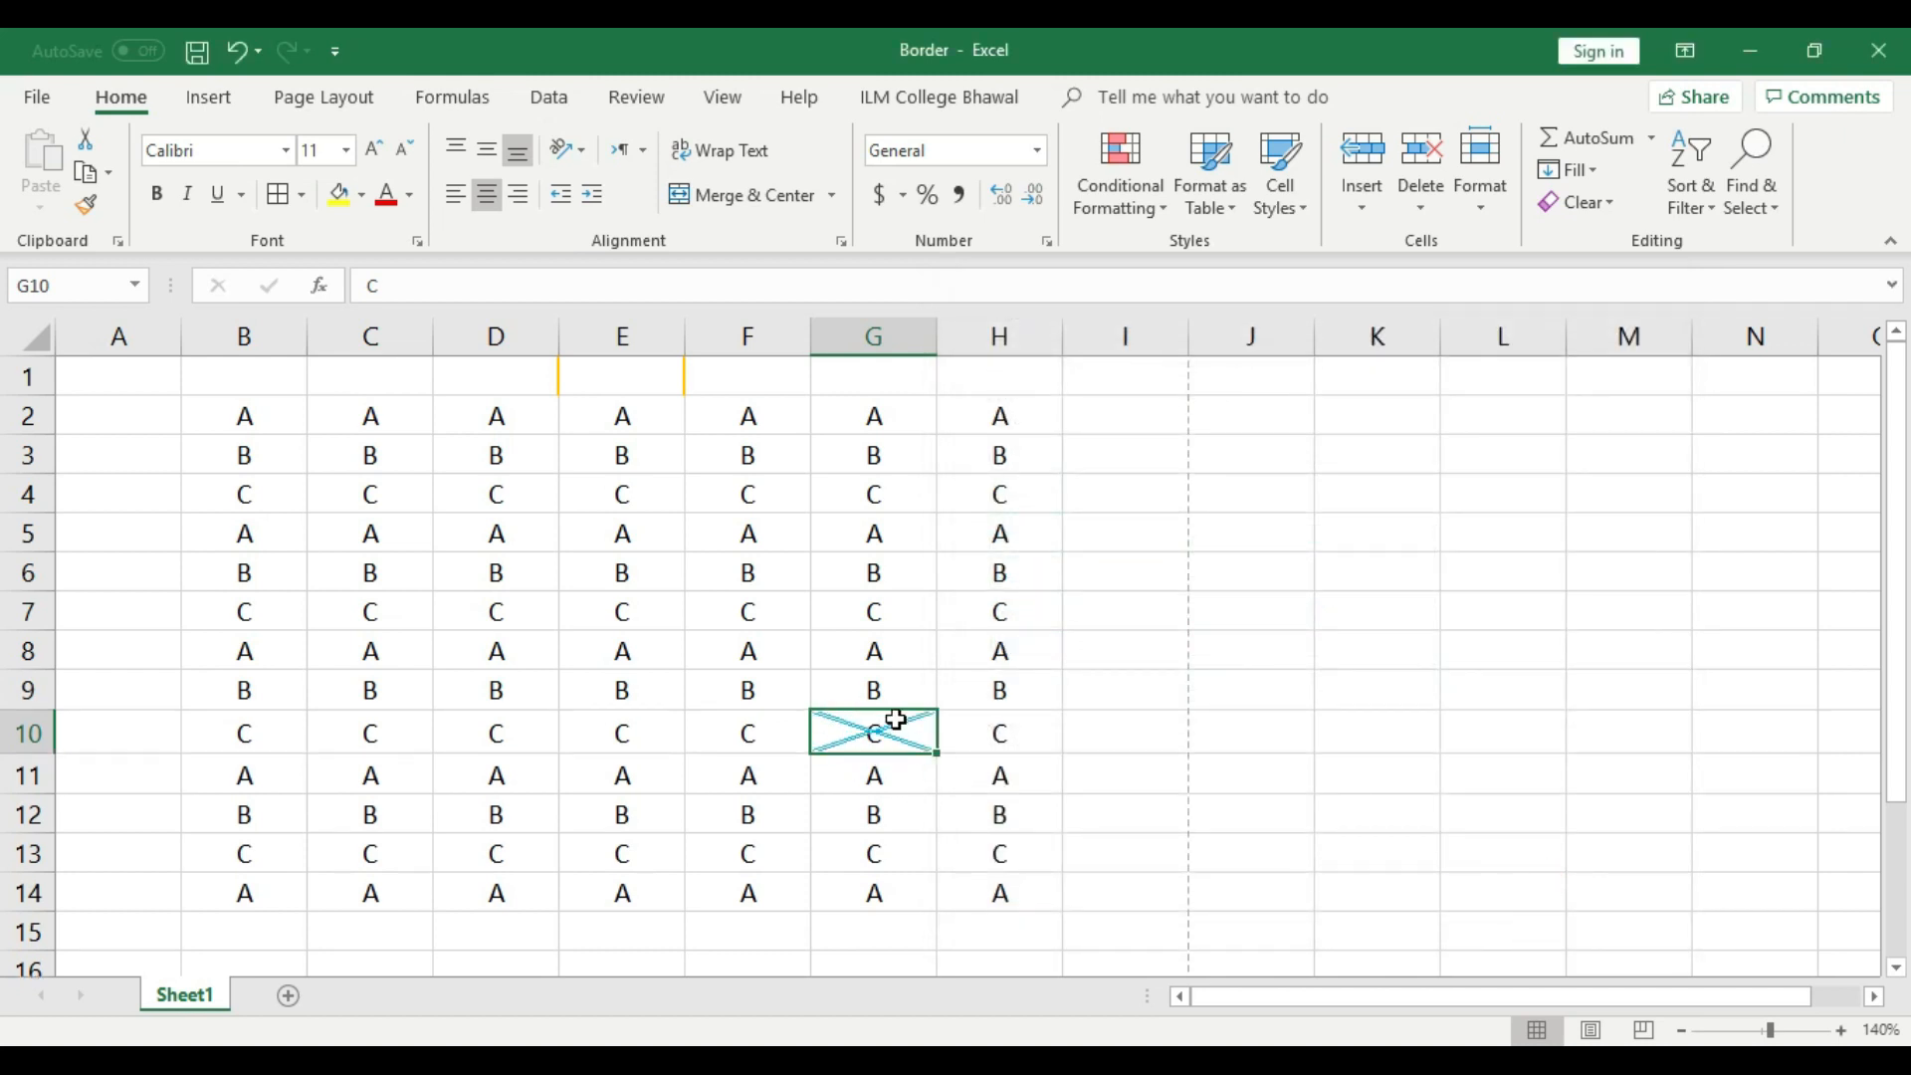
{"action": "key", "text": "ctrl+z"}
- Apply top, bottom, left and right borders plus both diagonals to B2:H14 through the Format Cells border settings
{"action": "left_click_drag", "start_coordinate": [1022, 888], "coordinate": [256, 414]}
{"action": "left_click", "coordinate": [301, 195]}
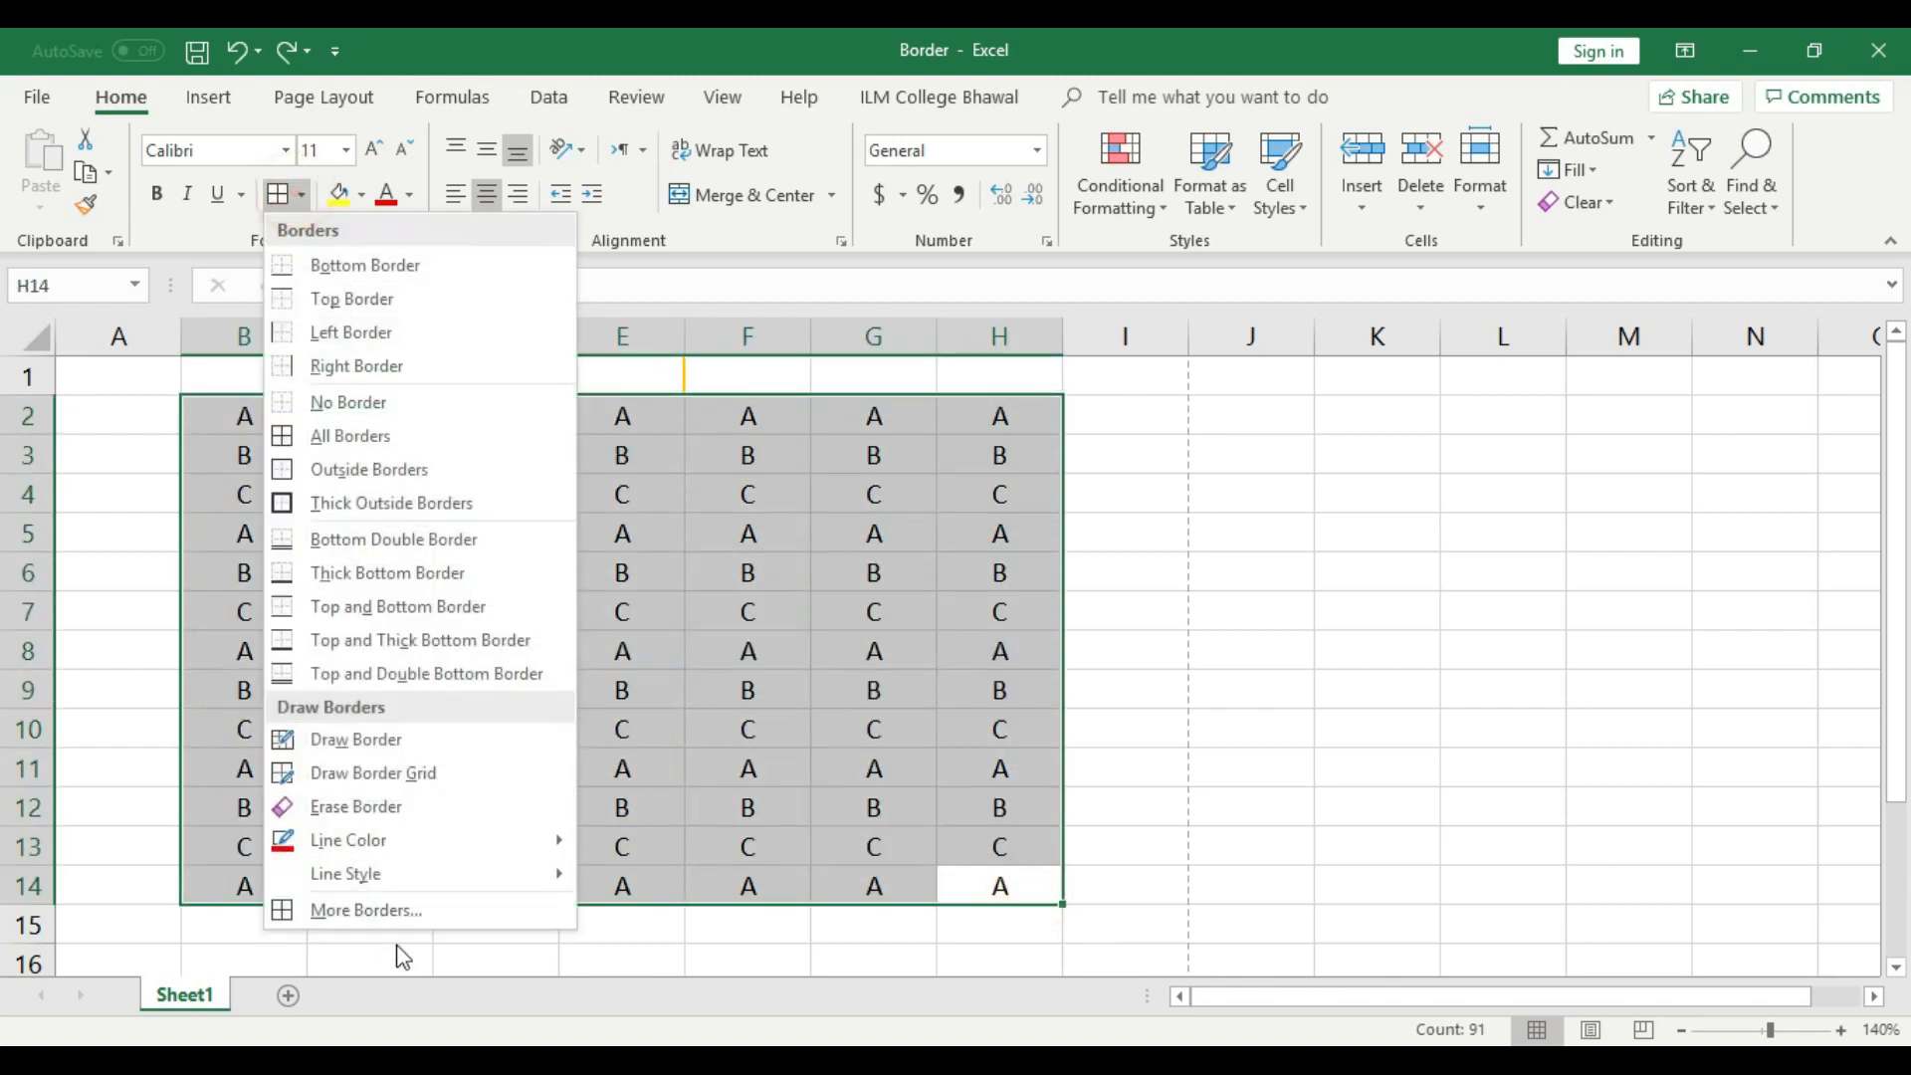
{"action": "left_click", "coordinate": [404, 916]}
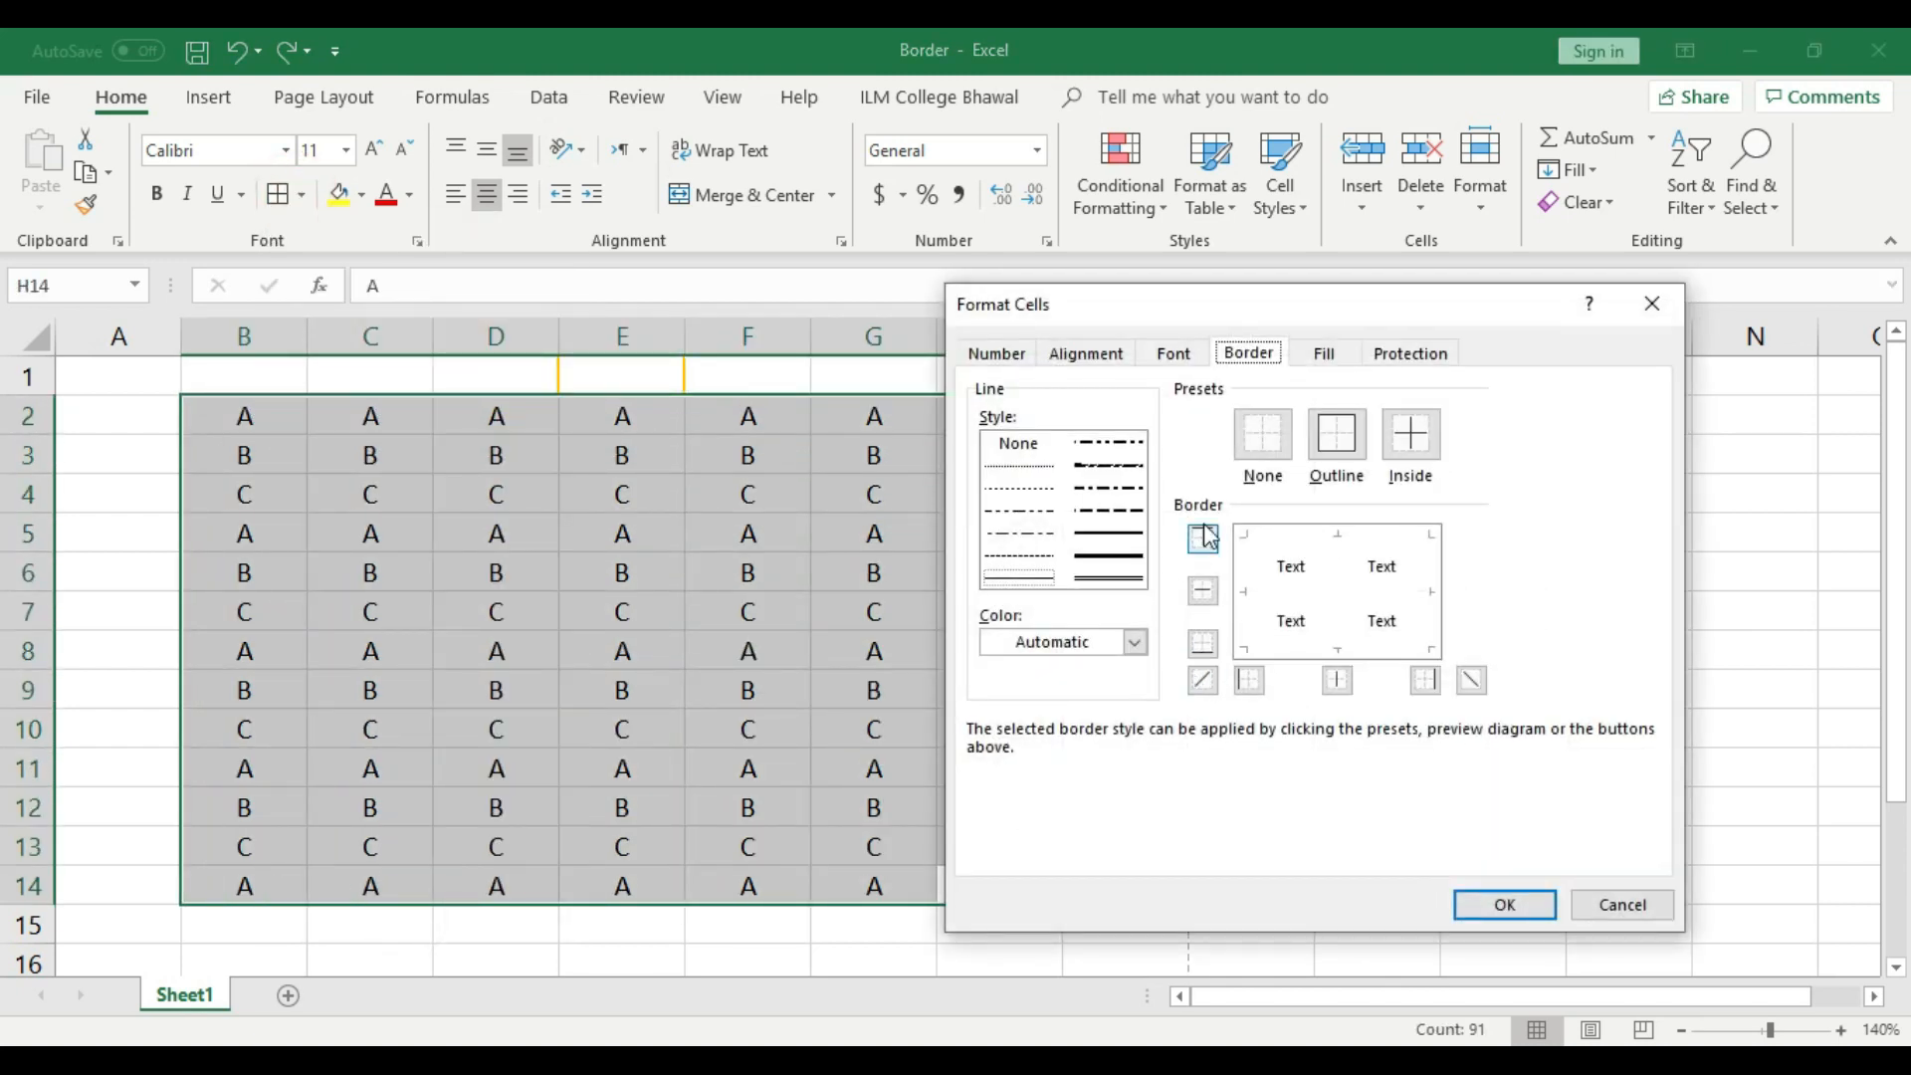
{"action": "left_click", "coordinate": [1202, 539]}
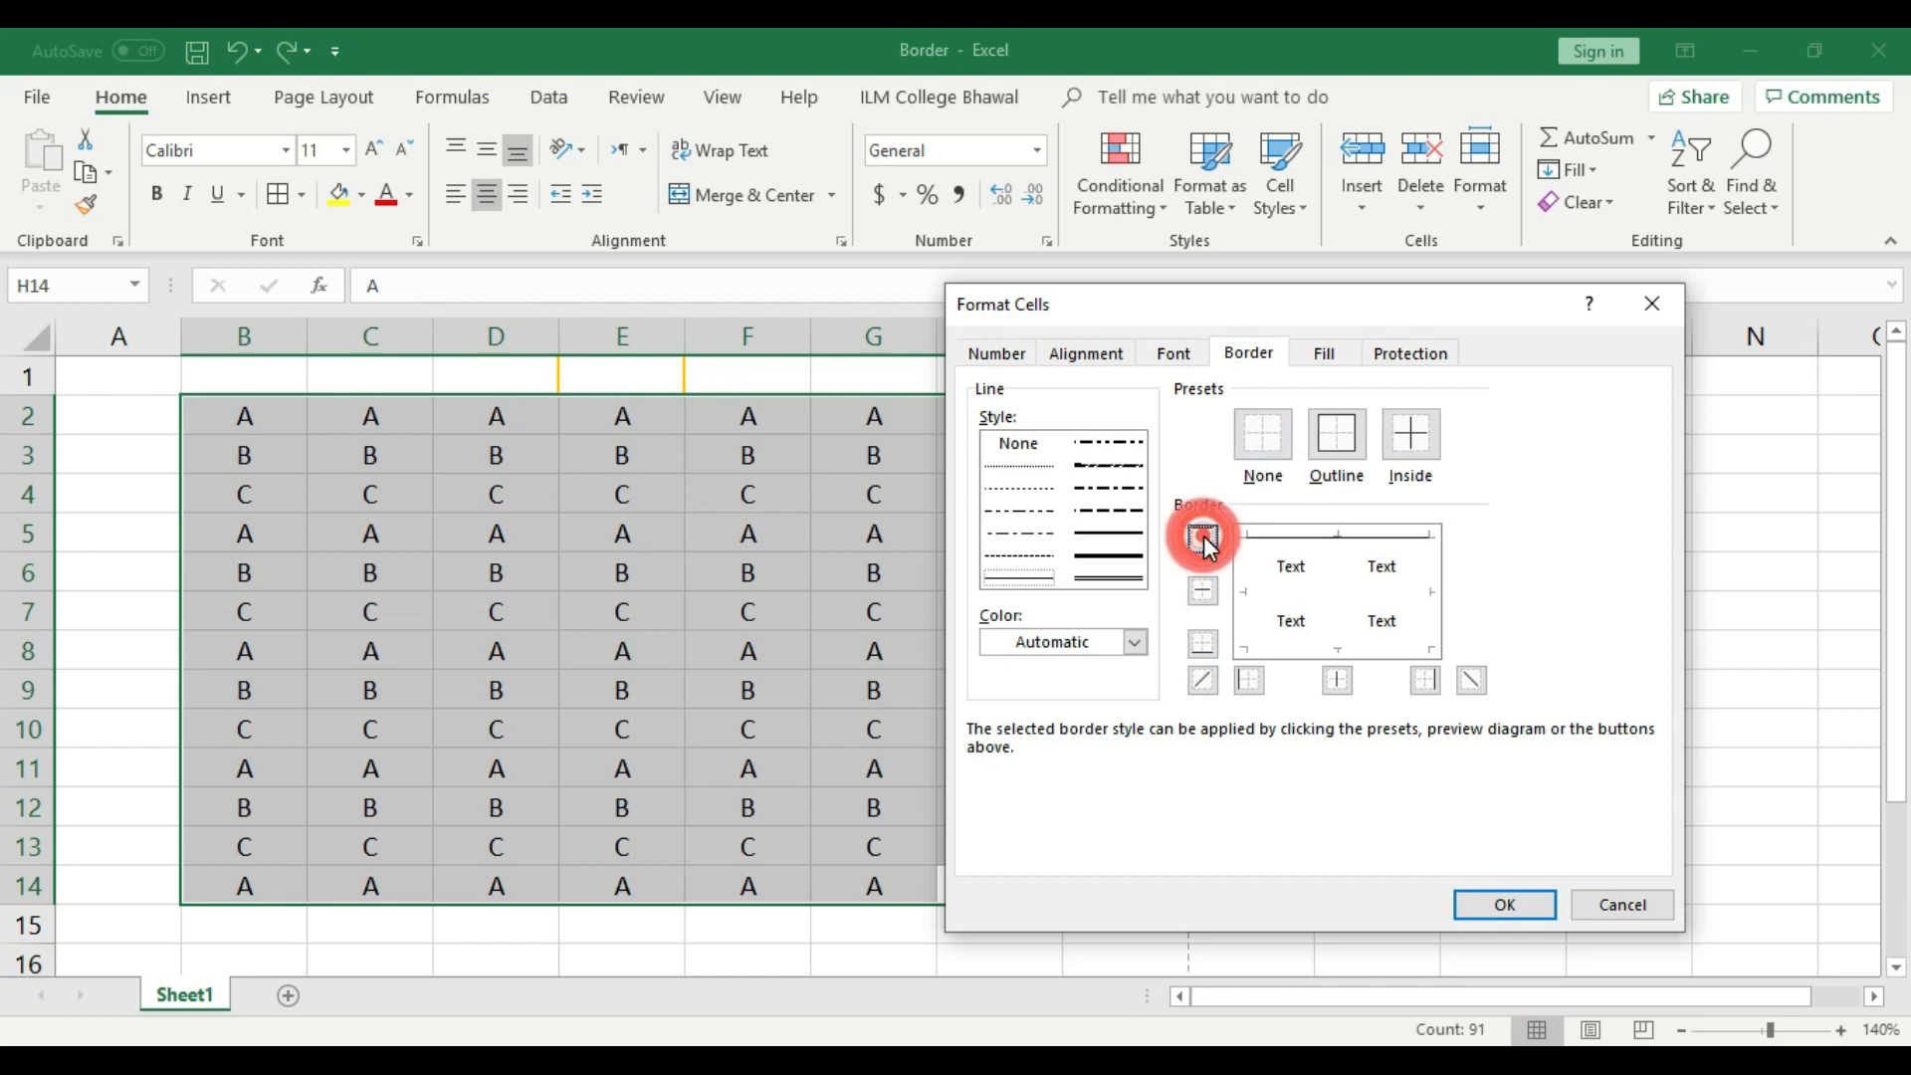
{"action": "left_click", "coordinate": [1205, 645]}
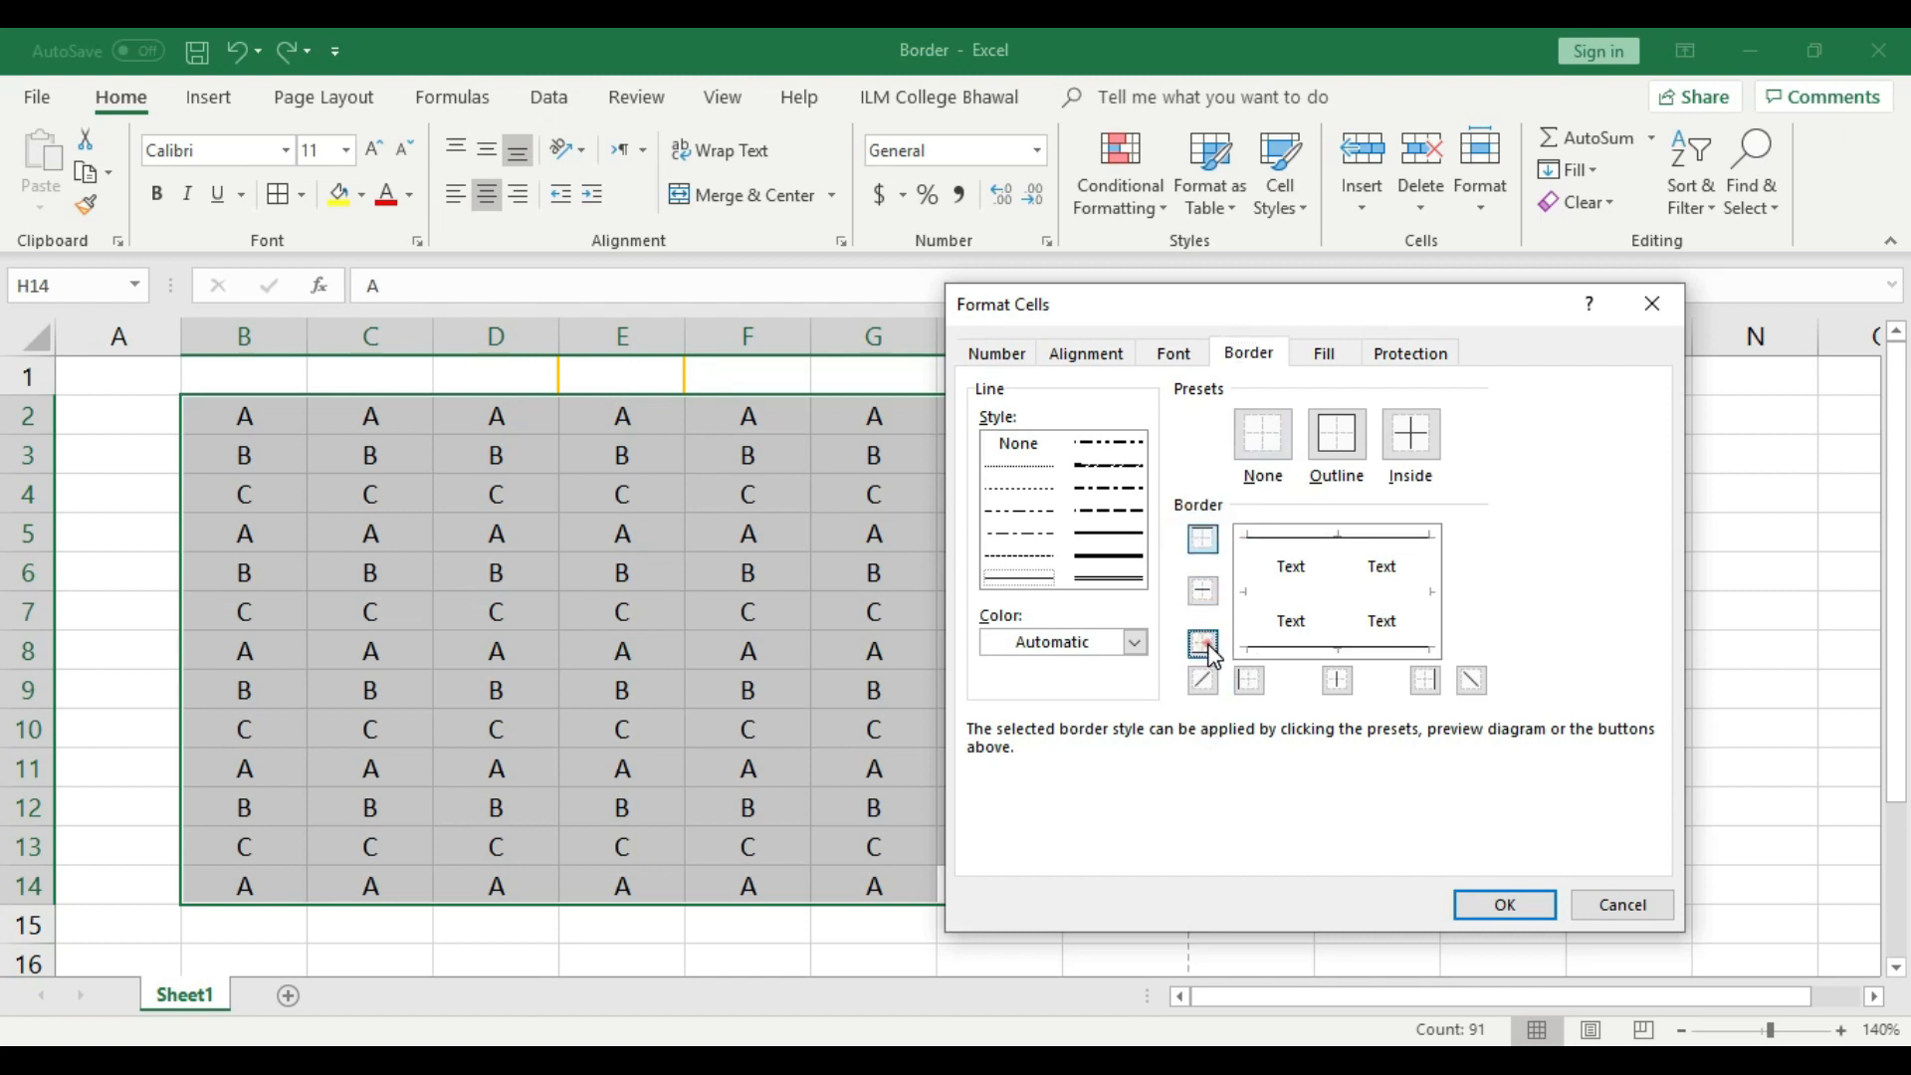
{"action": "left_click", "coordinate": [1249, 680]}
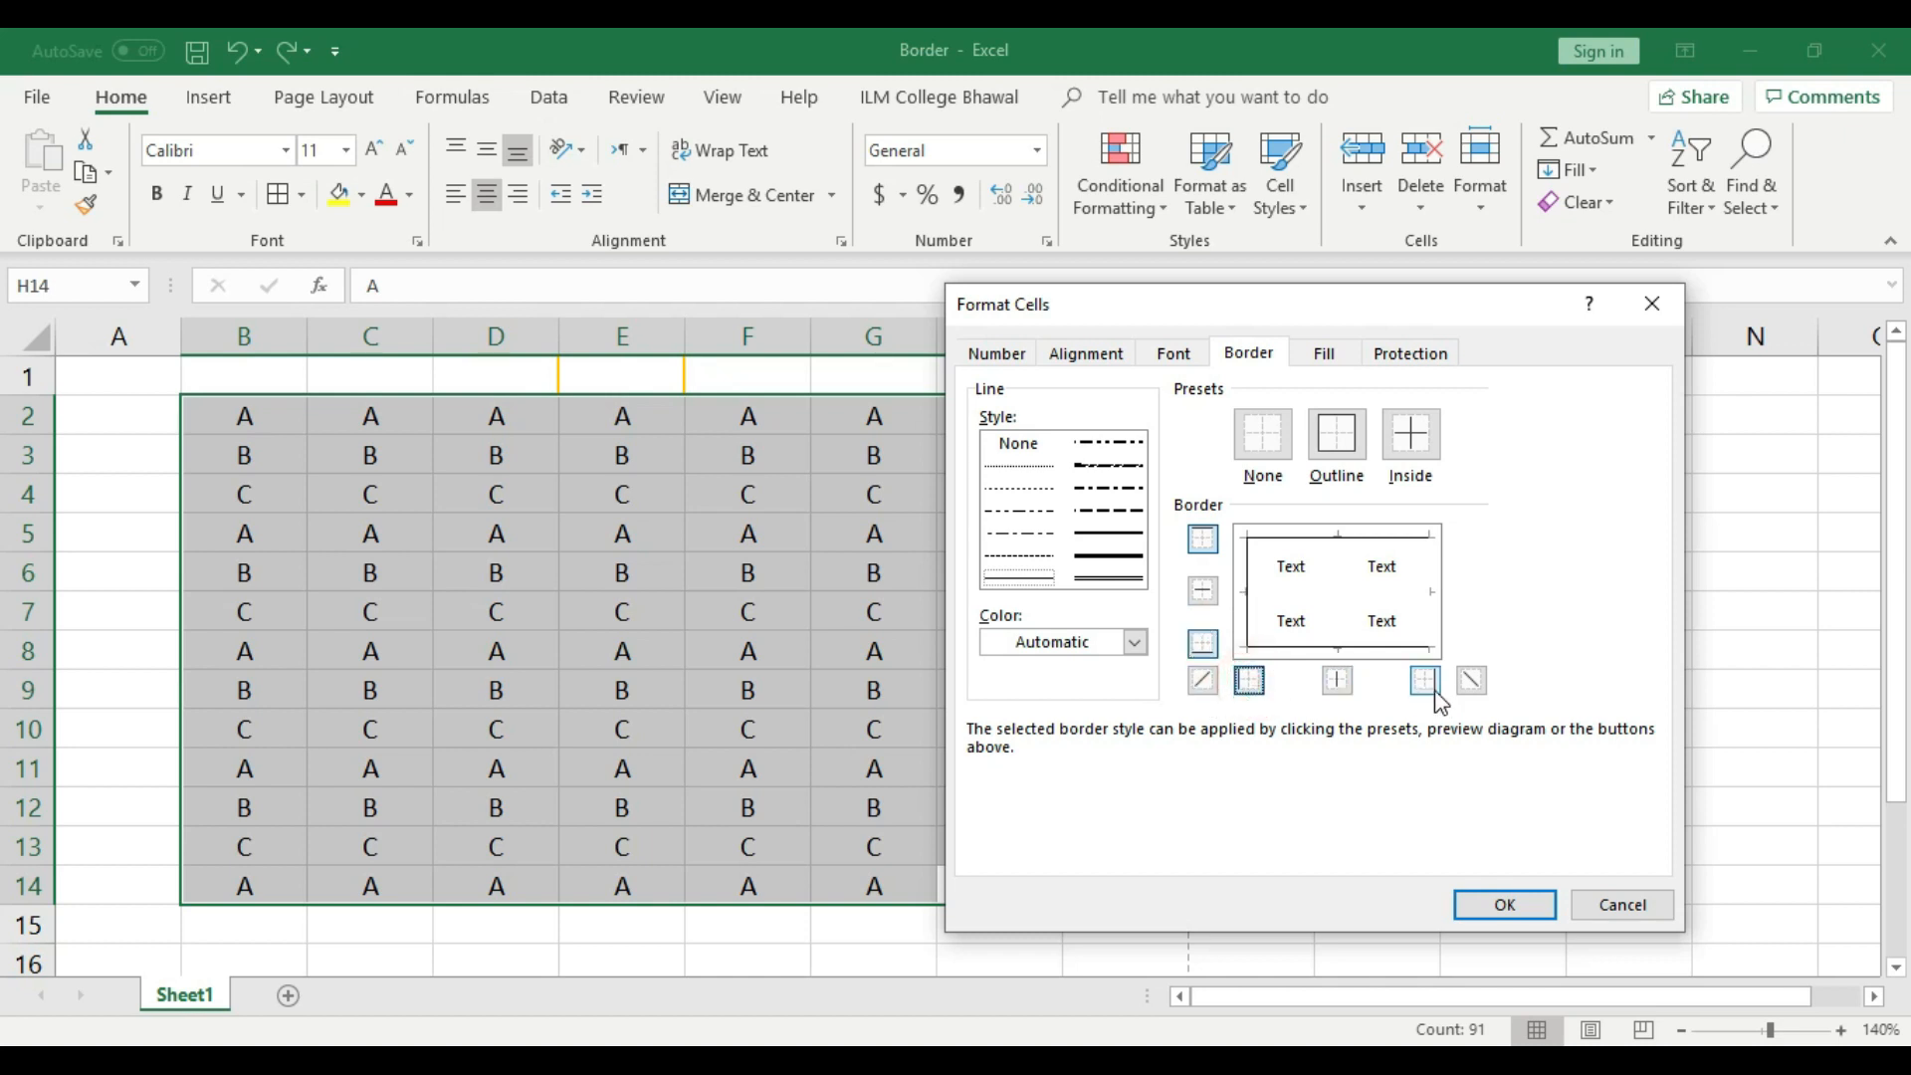
{"action": "left_click", "coordinate": [1437, 683]}
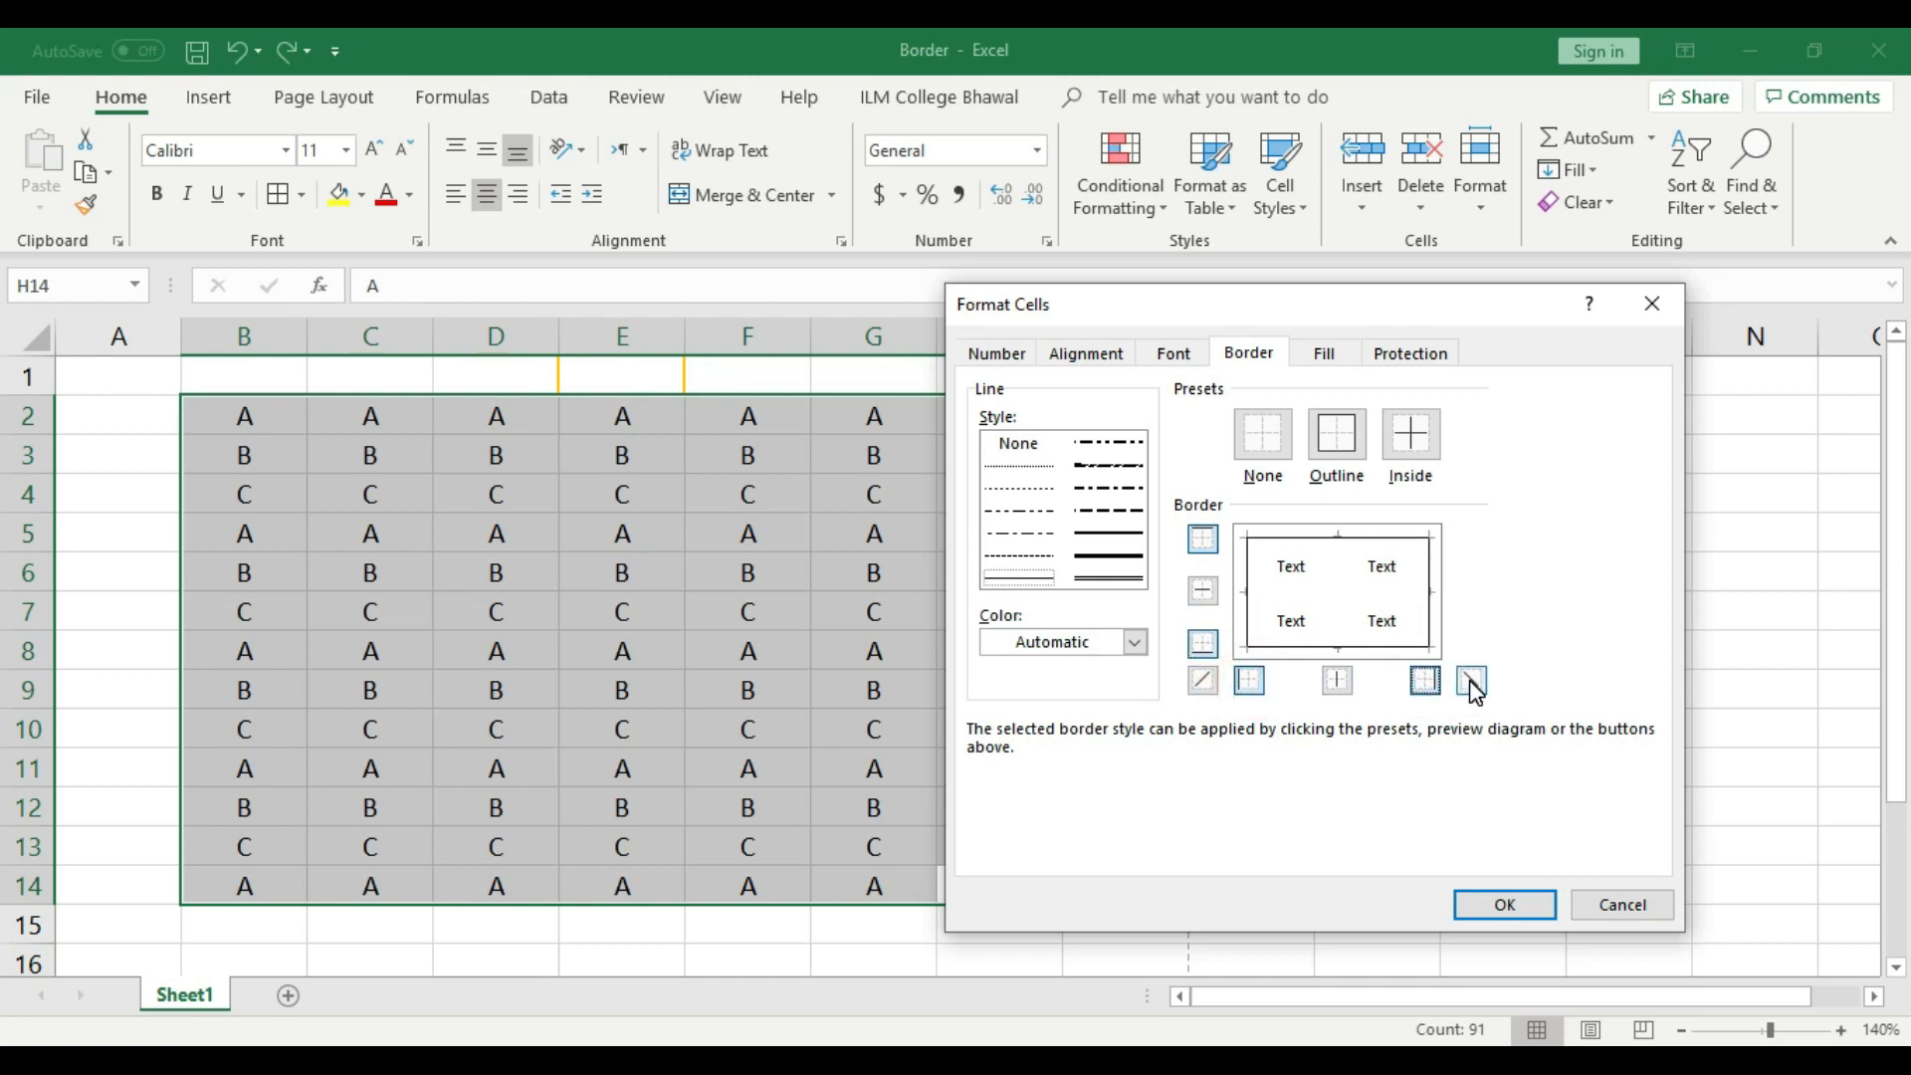
{"action": "left_click", "coordinate": [1471, 683]}
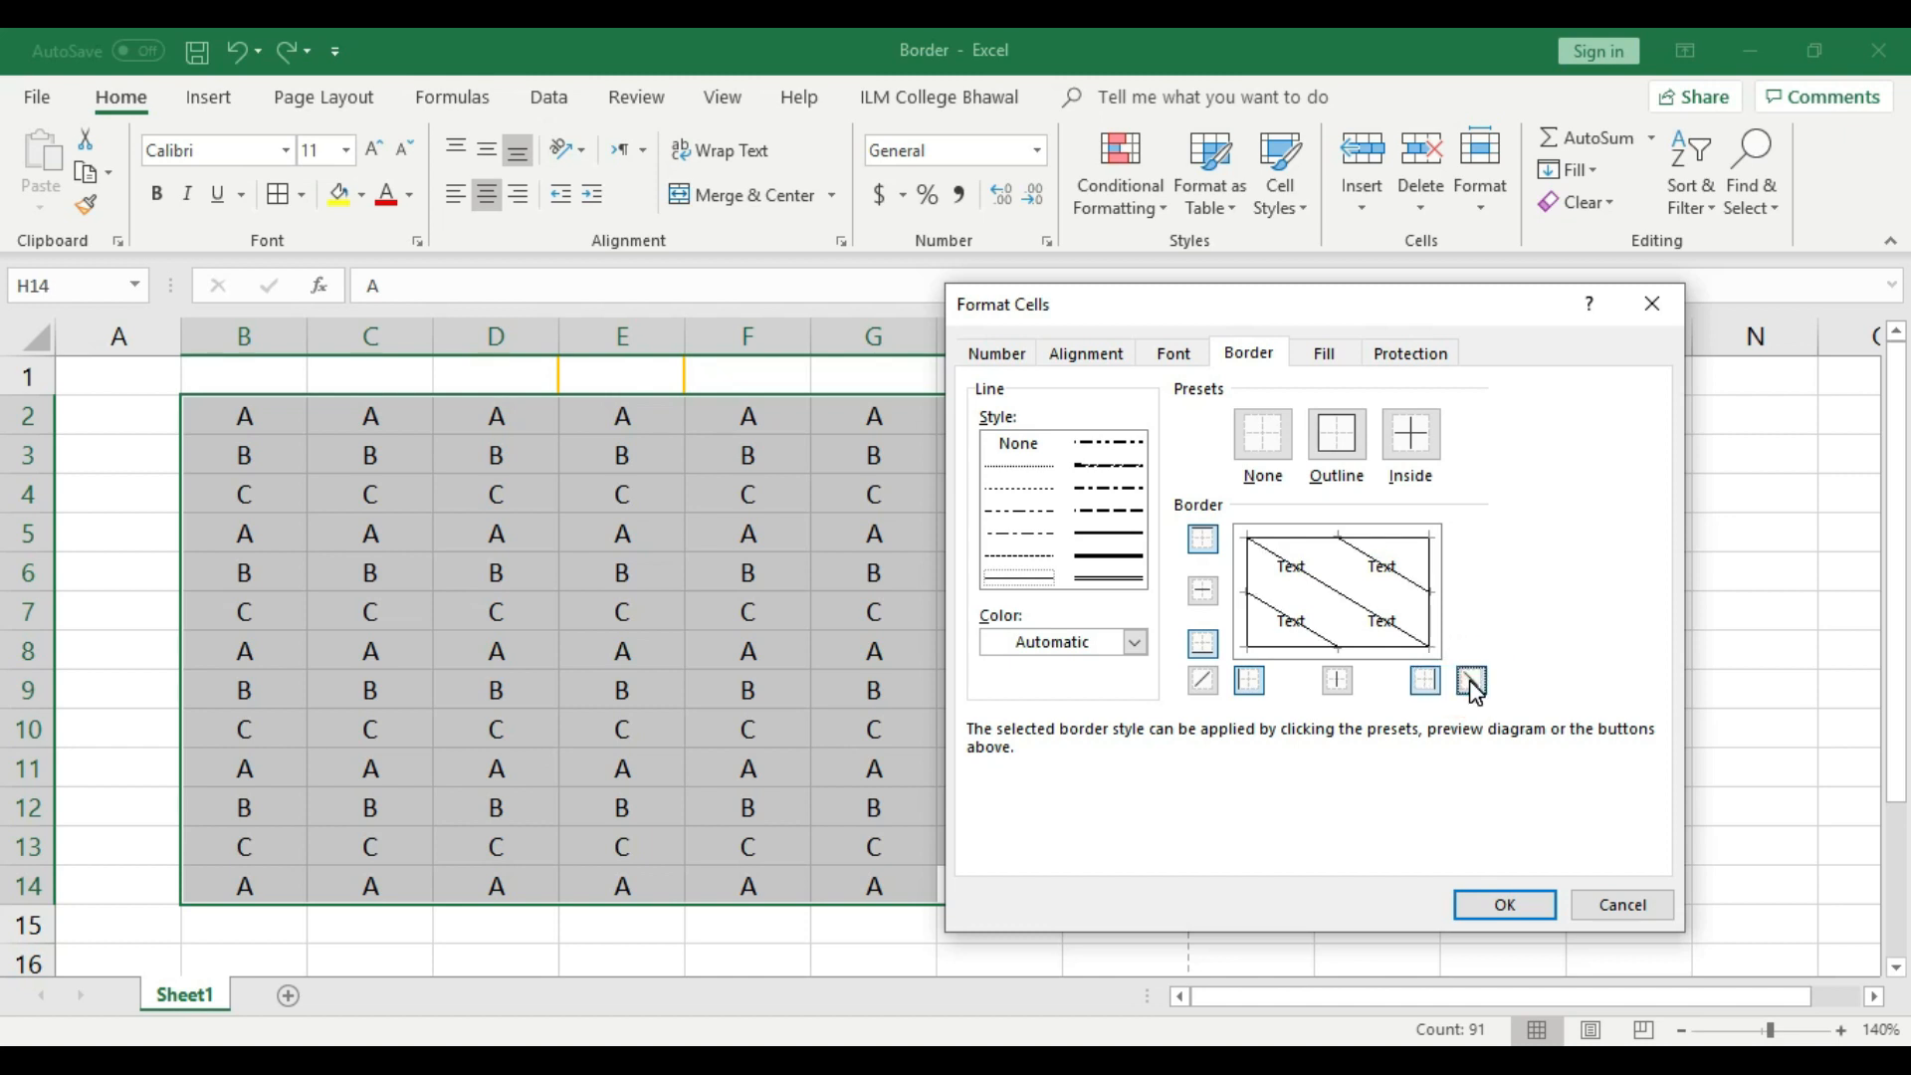
{"action": "left_click", "coordinate": [1202, 681]}
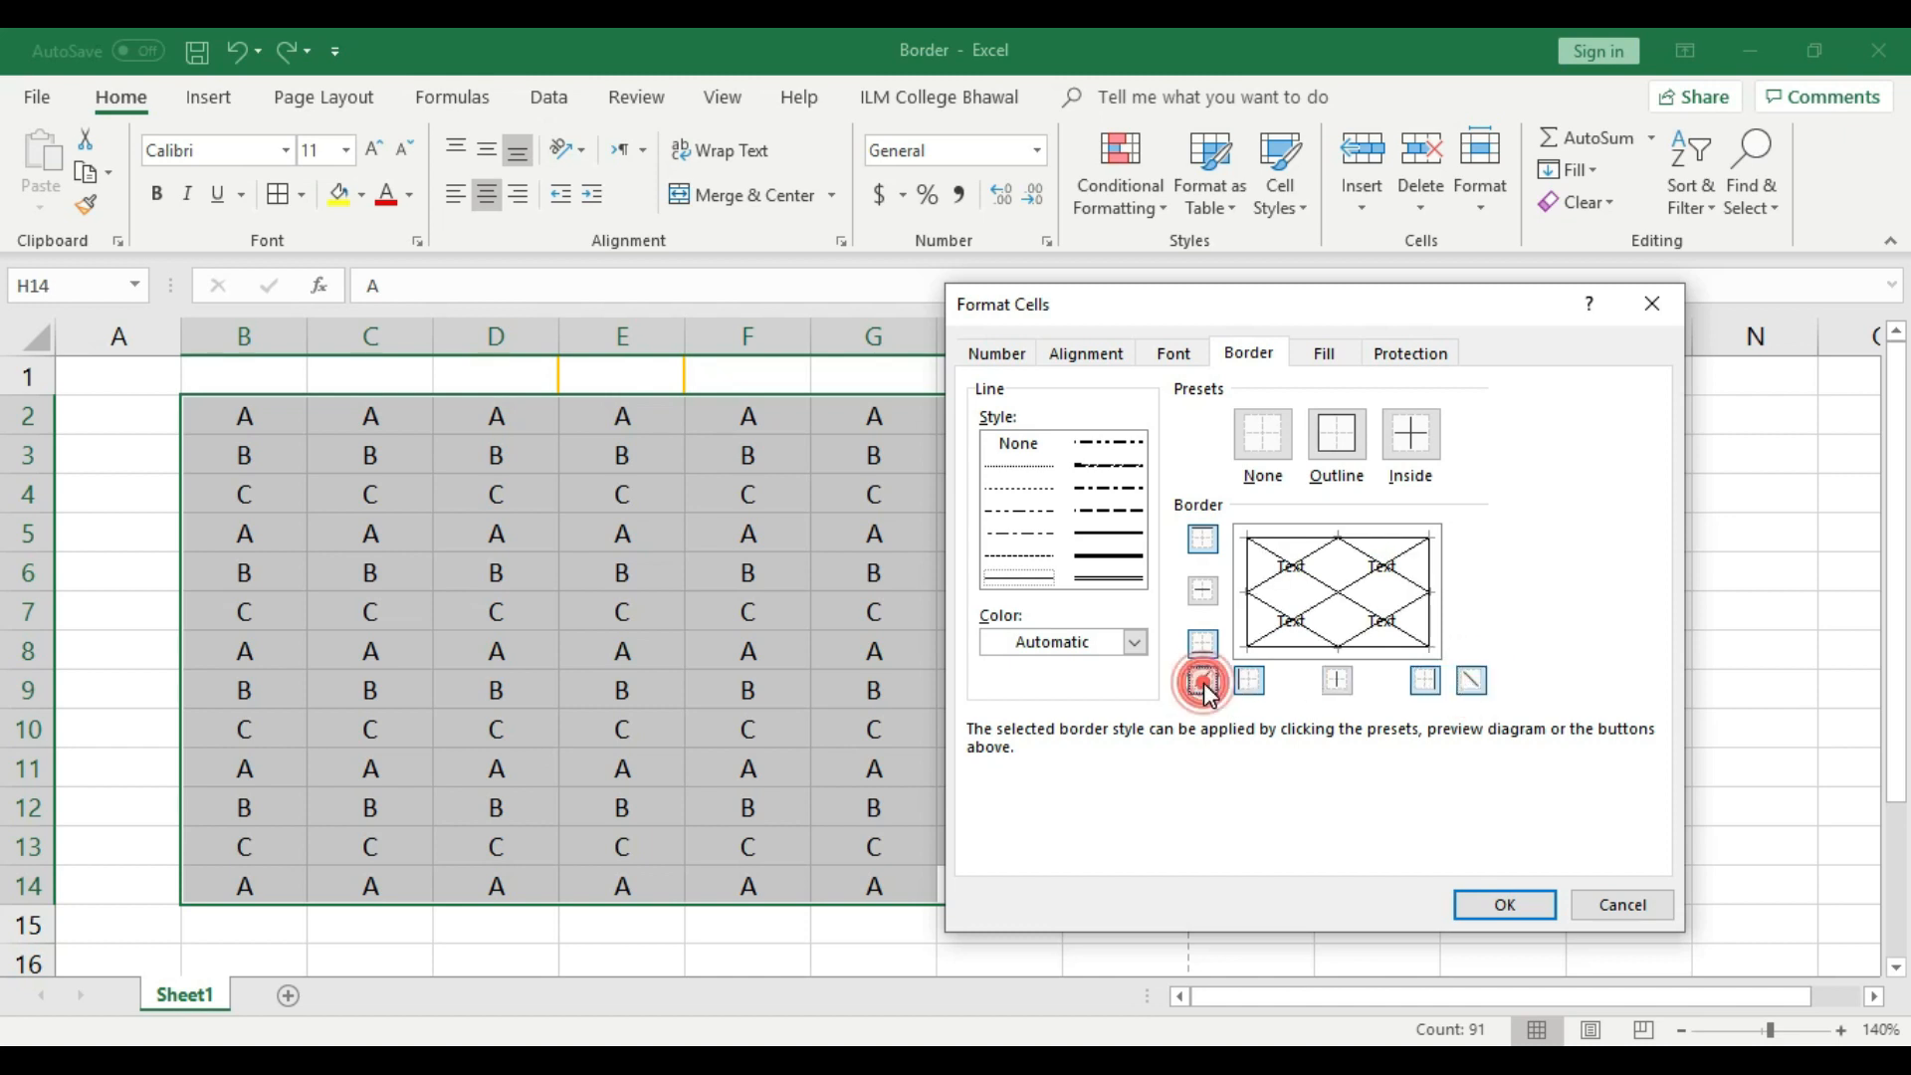
{"action": "left_click", "coordinate": [1515, 918]}
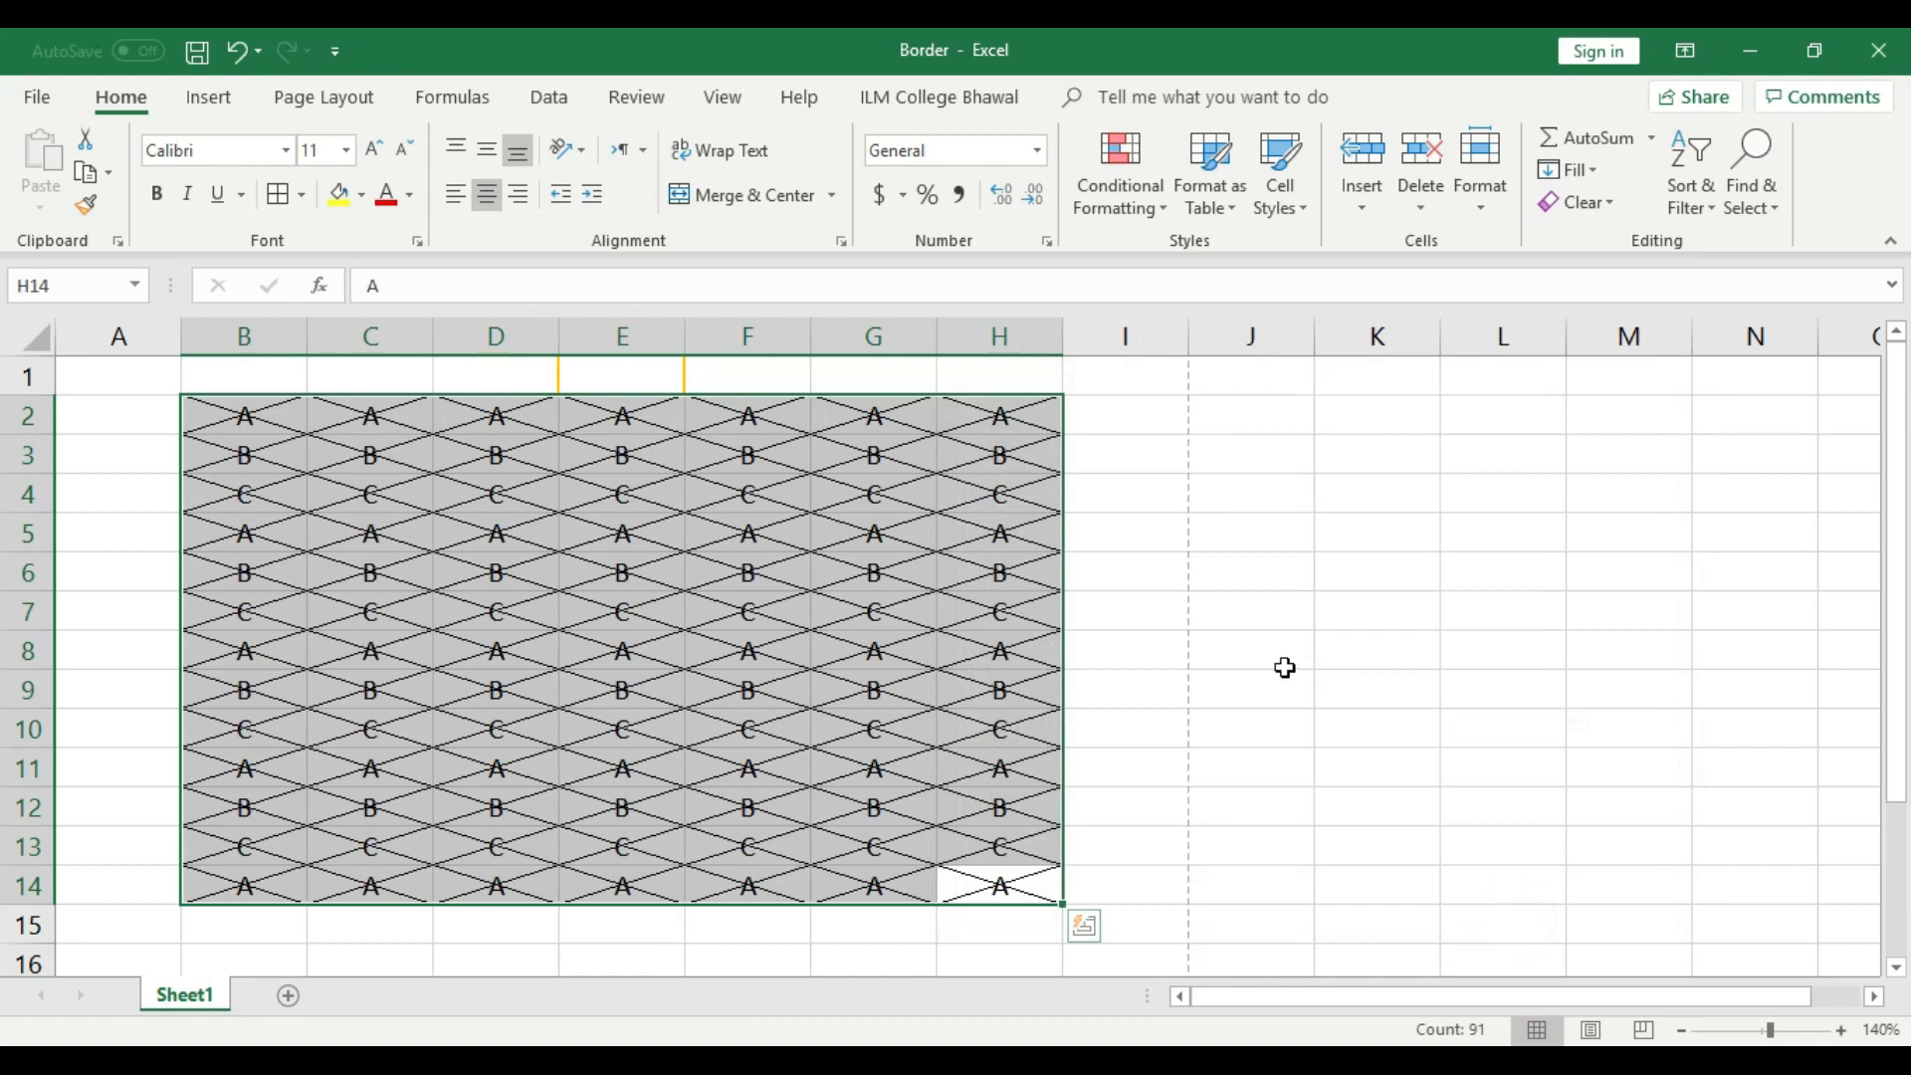
- Examine the table's diagonal and outer borders in the print preview and return to the sheet
{"action": "left_click", "coordinate": [1282, 662]}
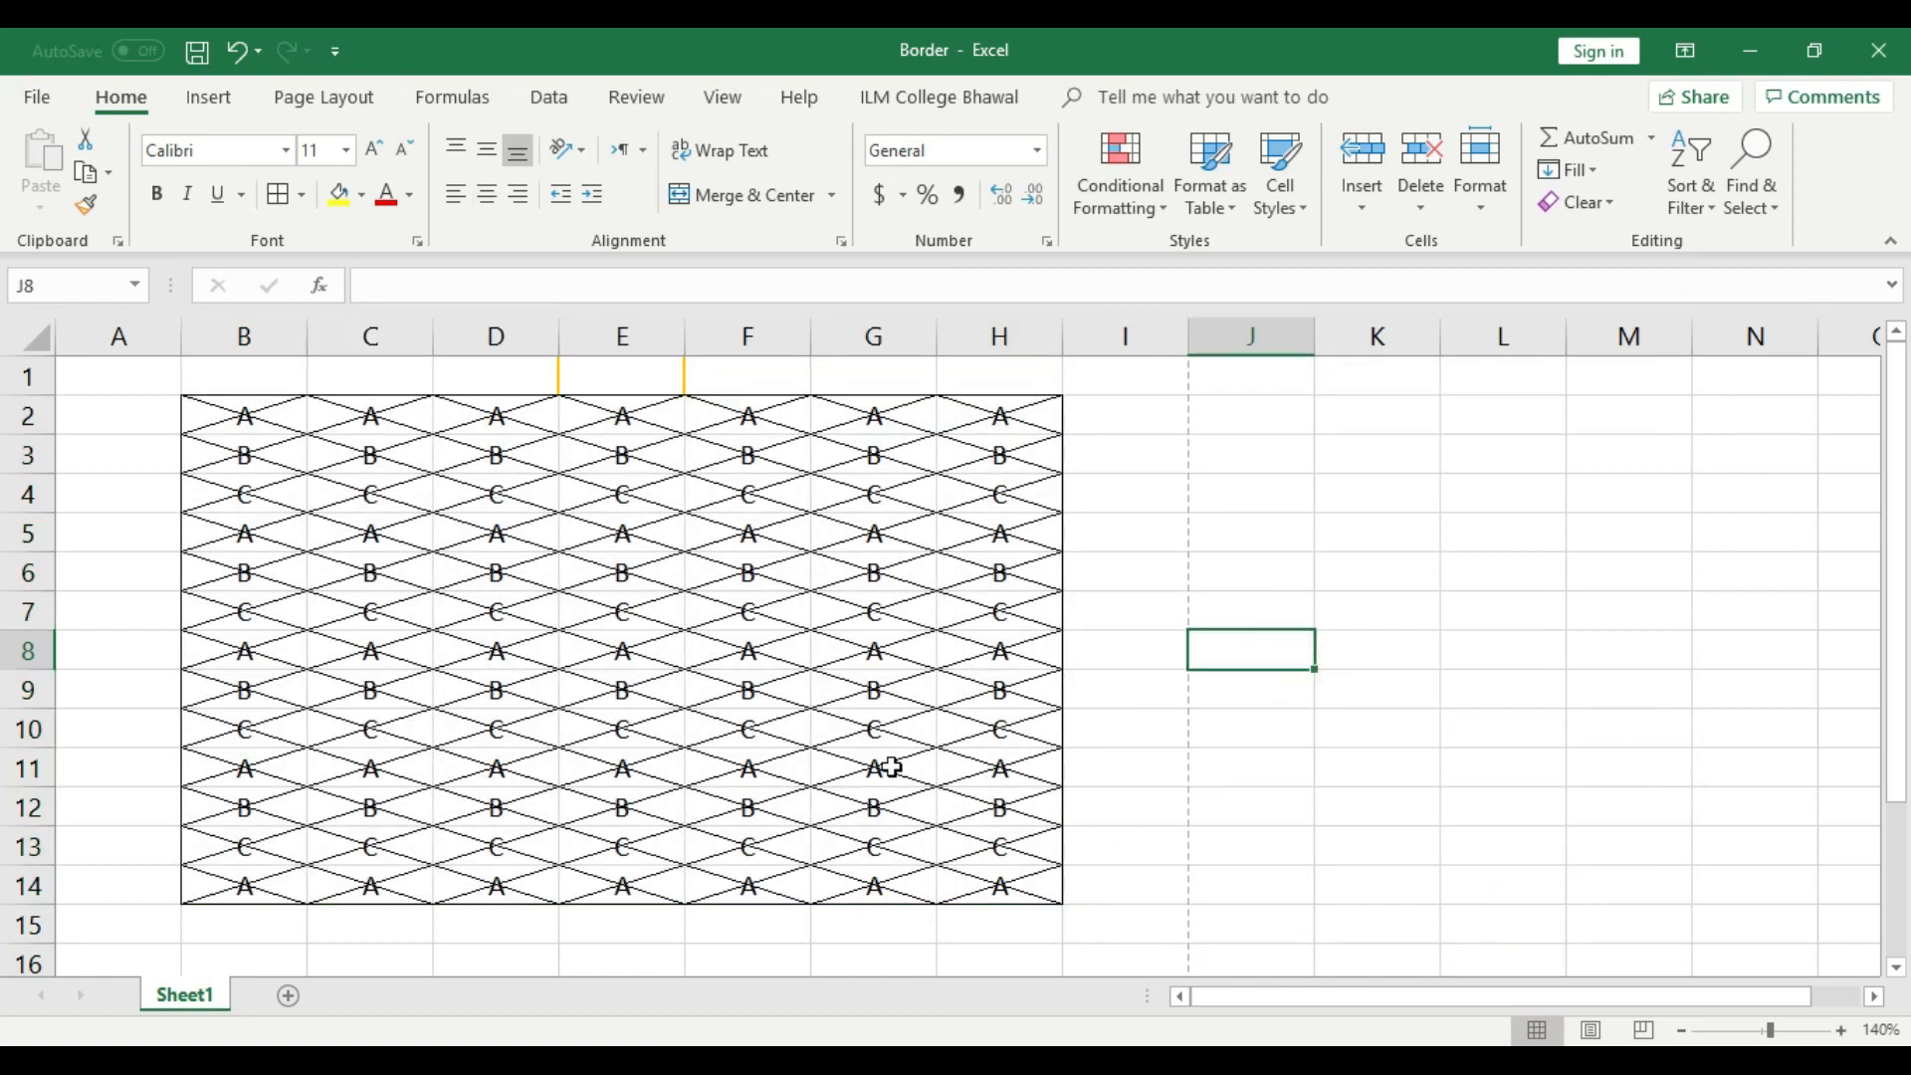
{"action": "key", "text": "ctrl+p"}
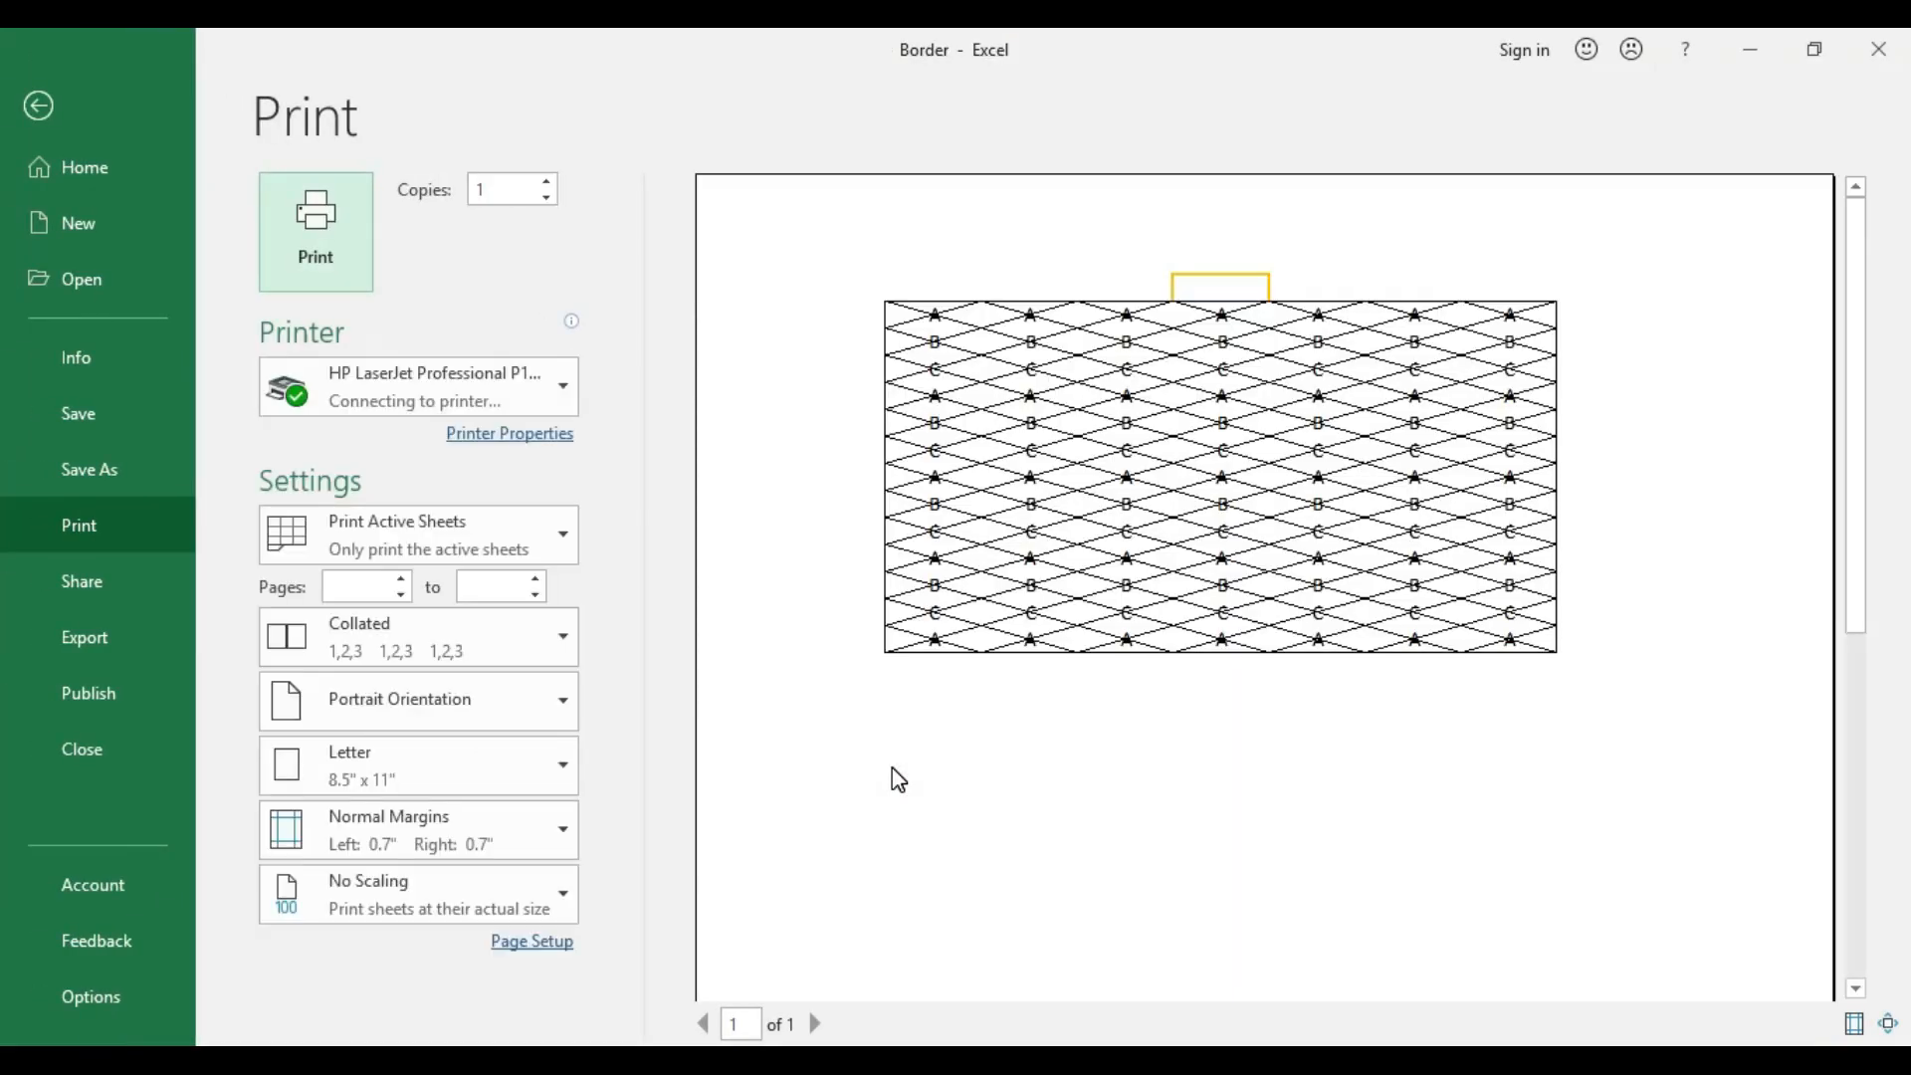
{"action": "left_click", "coordinate": [1404, 802]}
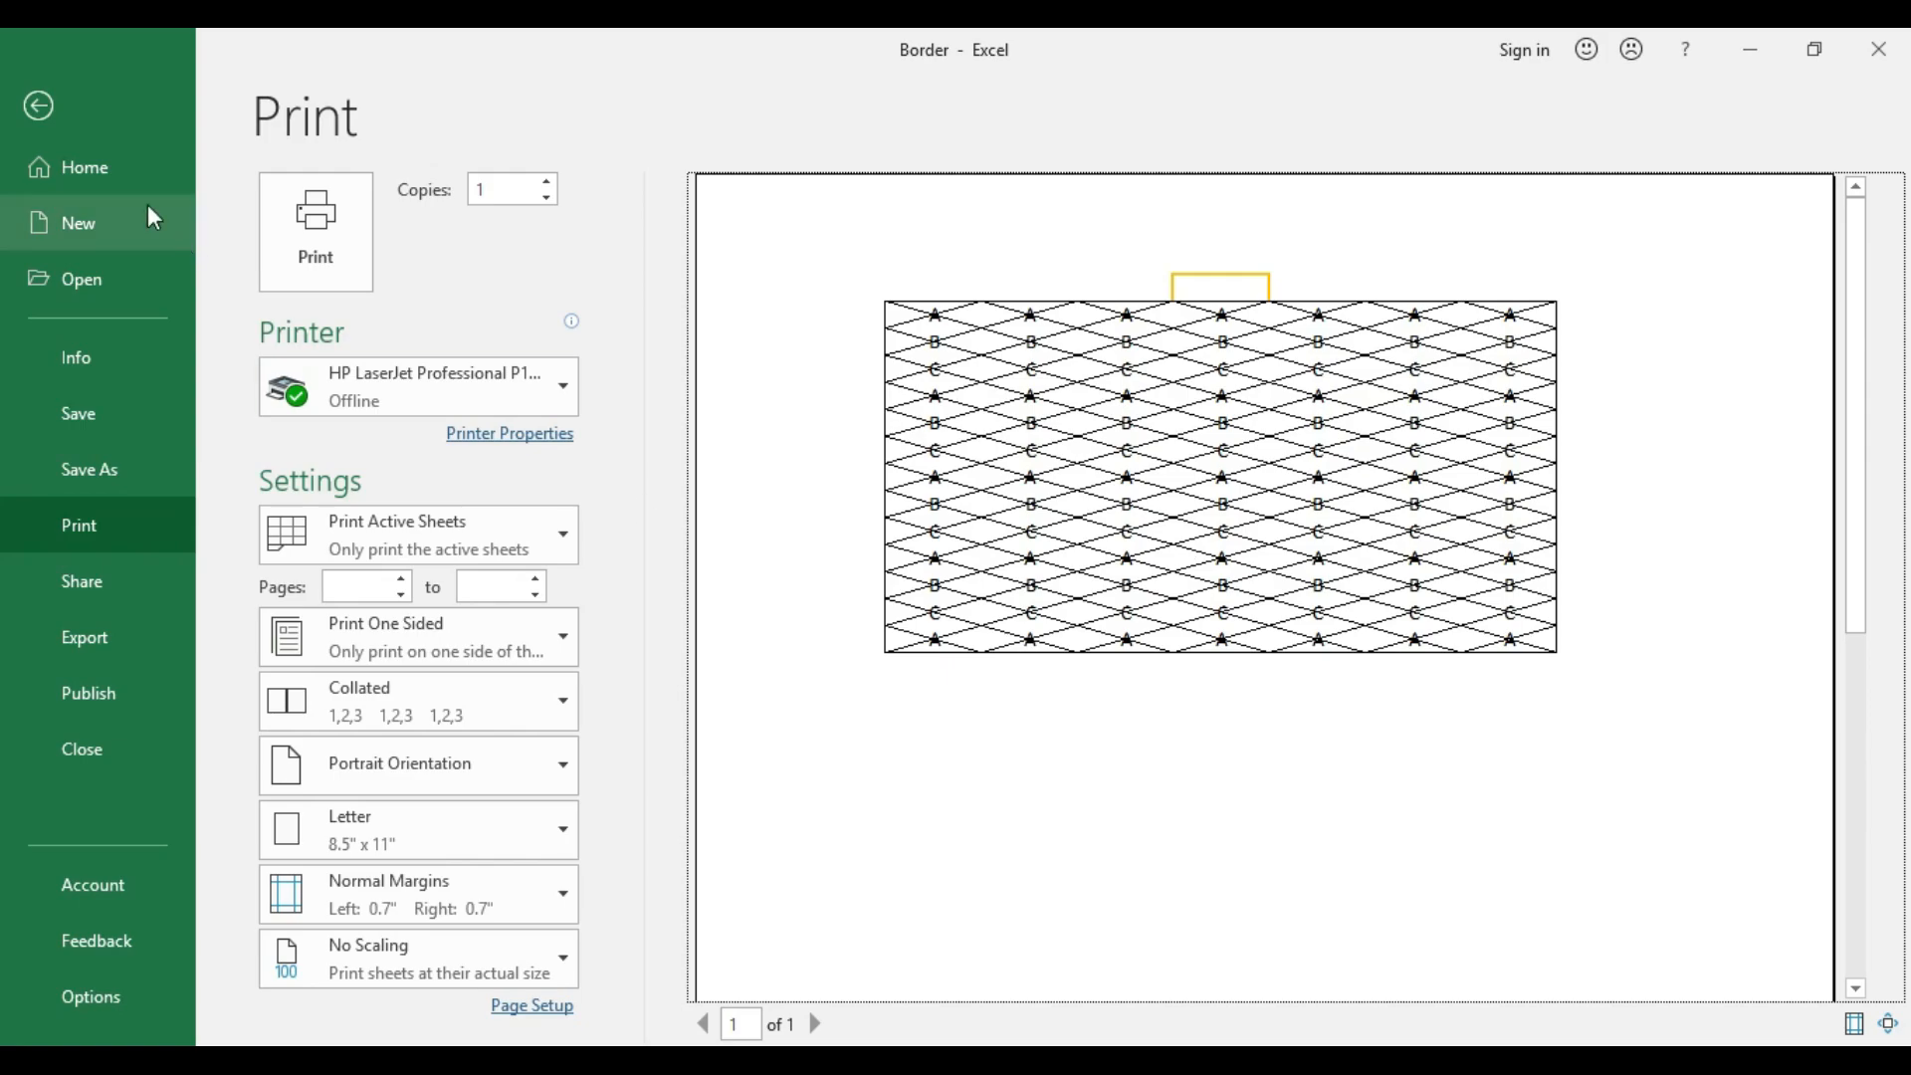
{"action": "left_click", "coordinate": [38, 105]}
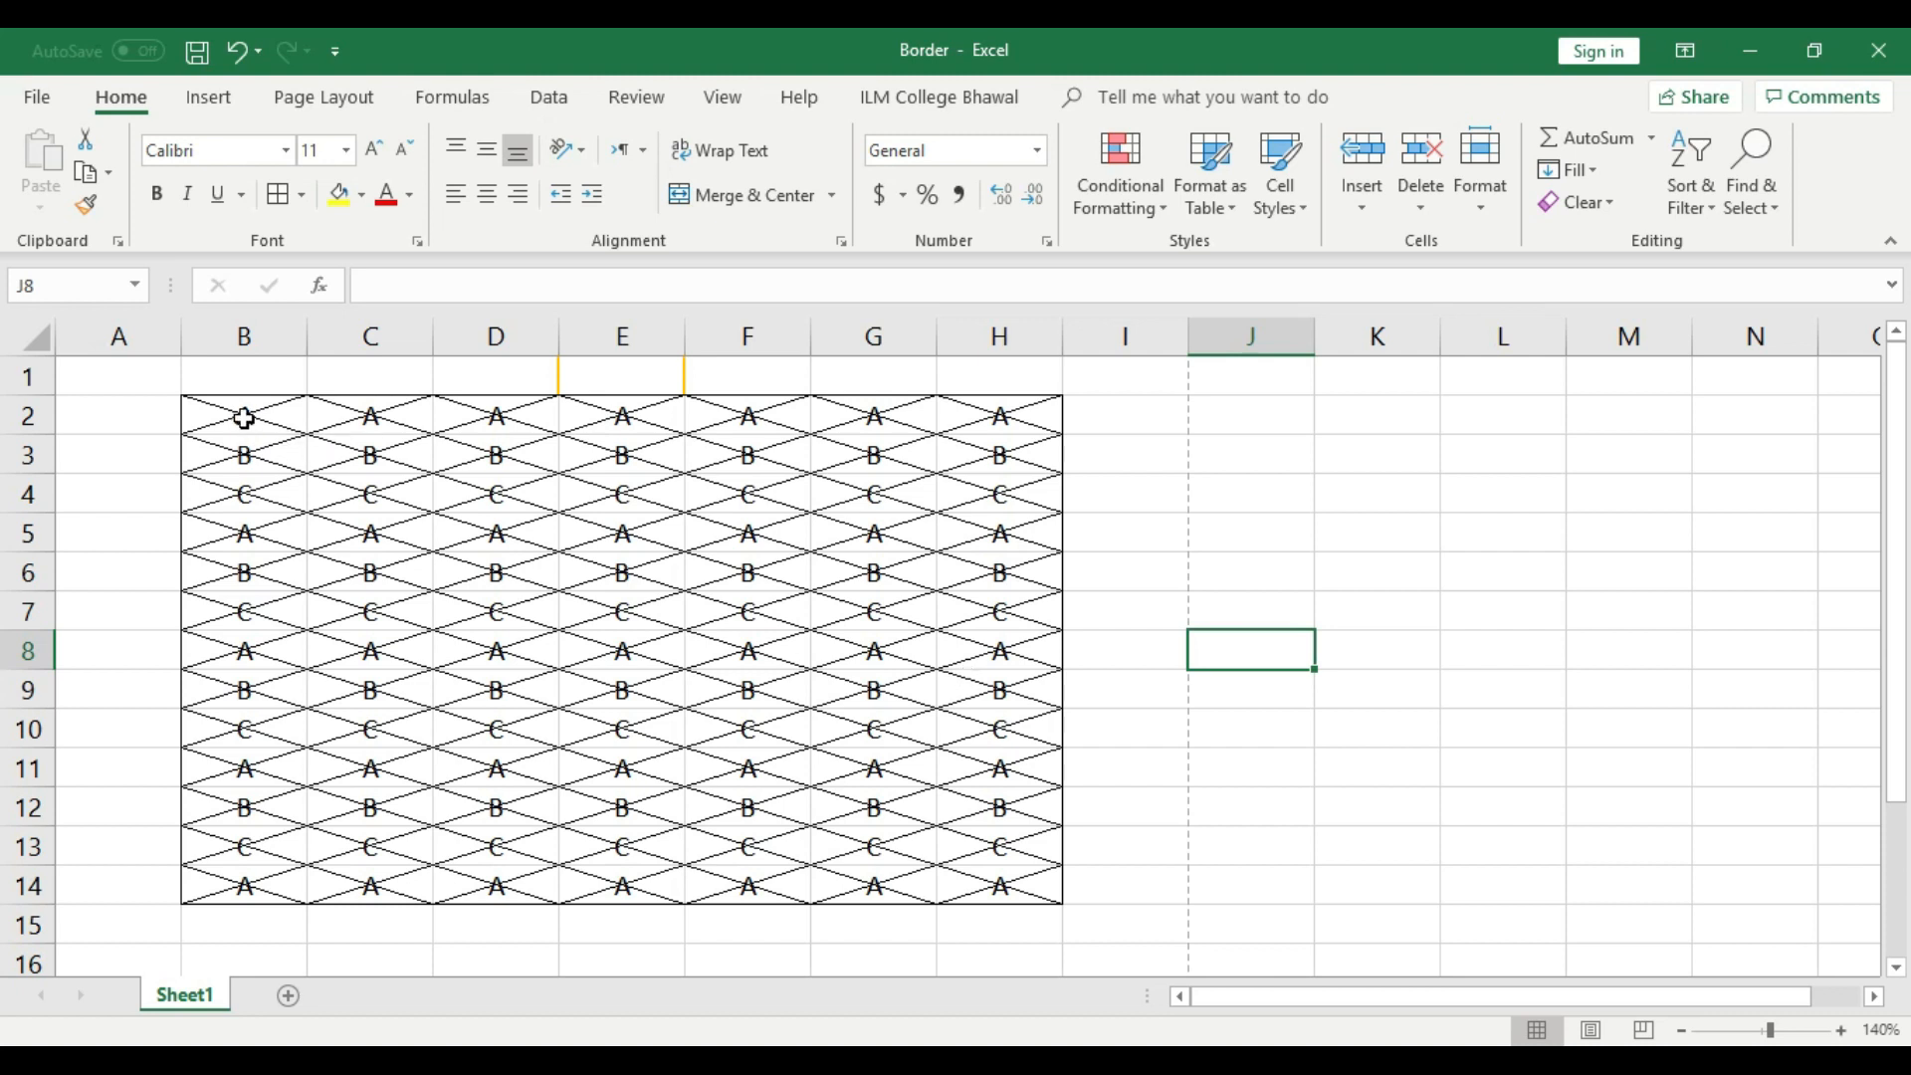
- Copy the range B2:G10 with its borders and paste it at J4
{"action": "left_click_drag", "start_coordinate": [245, 416], "coordinate": [931, 732]}
{"action": "right_click", "coordinate": [792, 638]}
{"action": "left_click", "coordinate": [870, 430]}
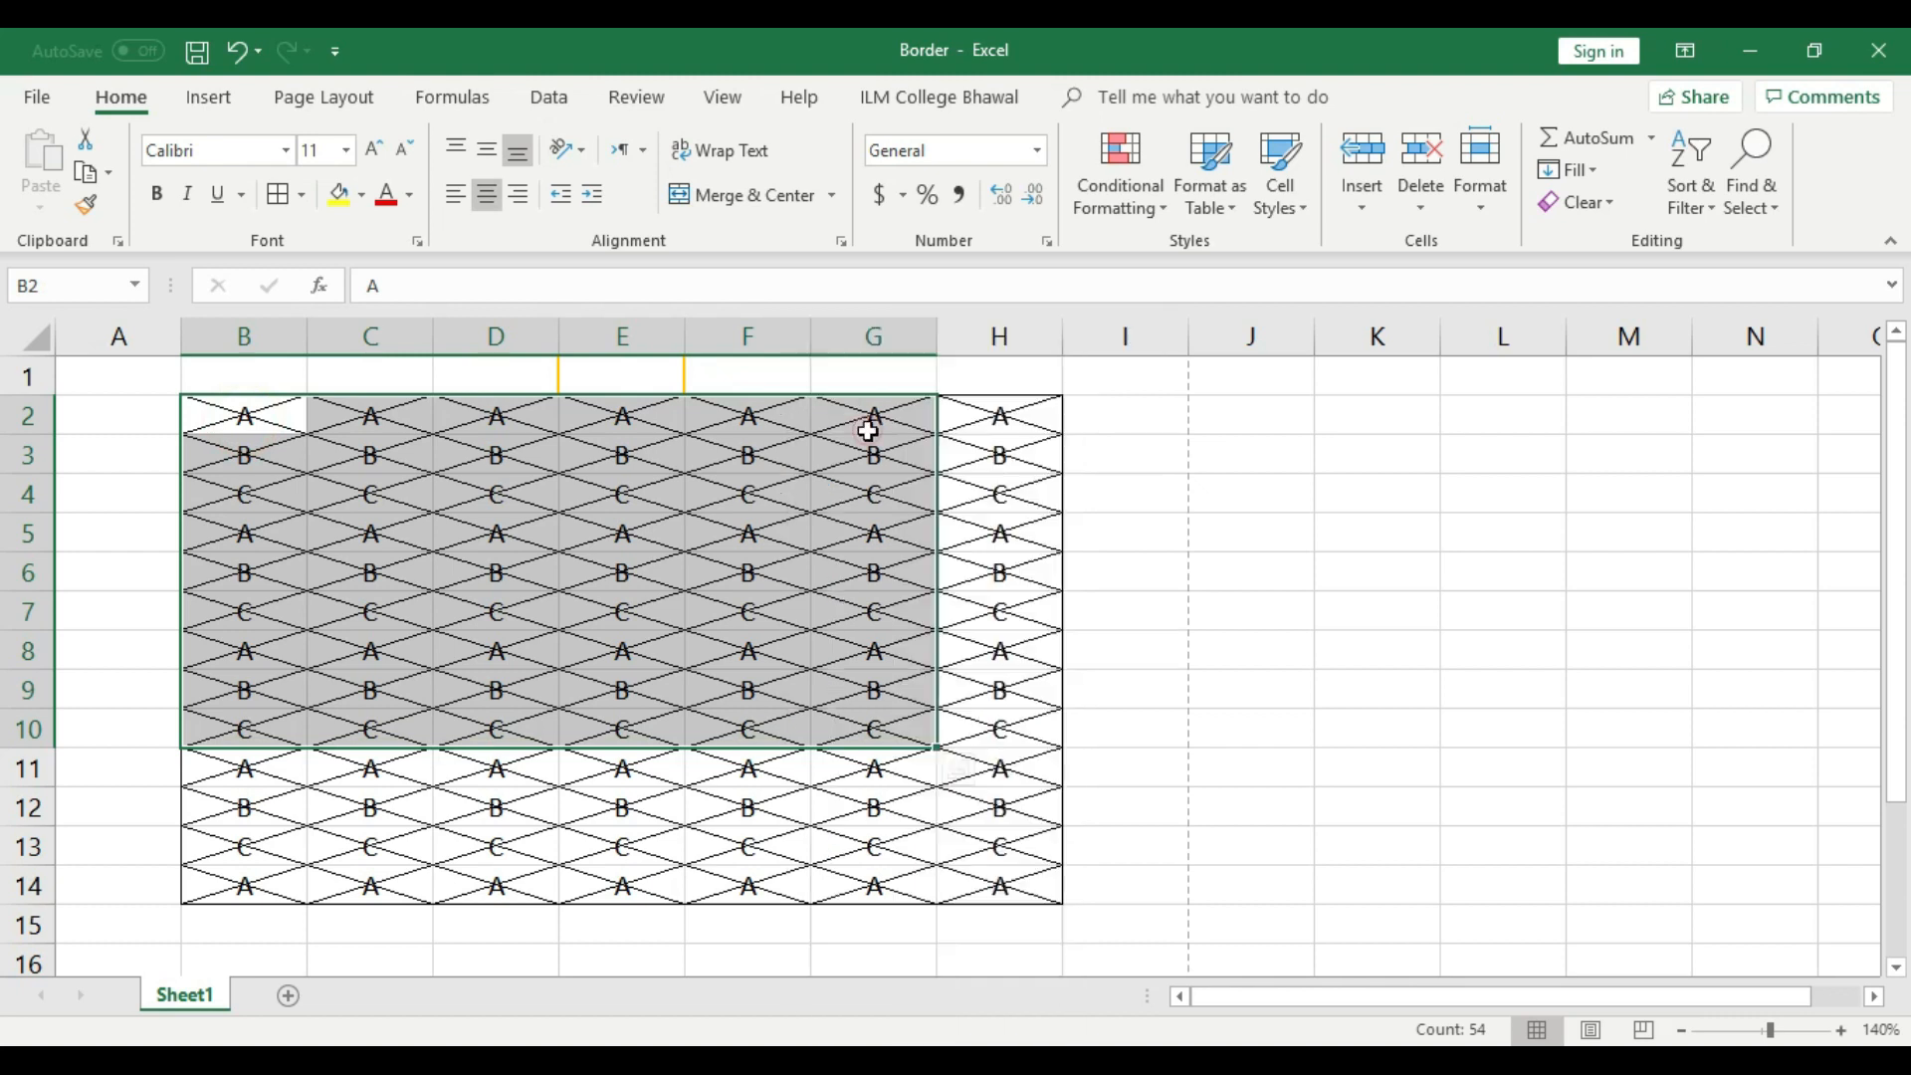
{"action": "left_click", "coordinate": [1271, 487]}
{"action": "key", "text": "ctrl+v"}
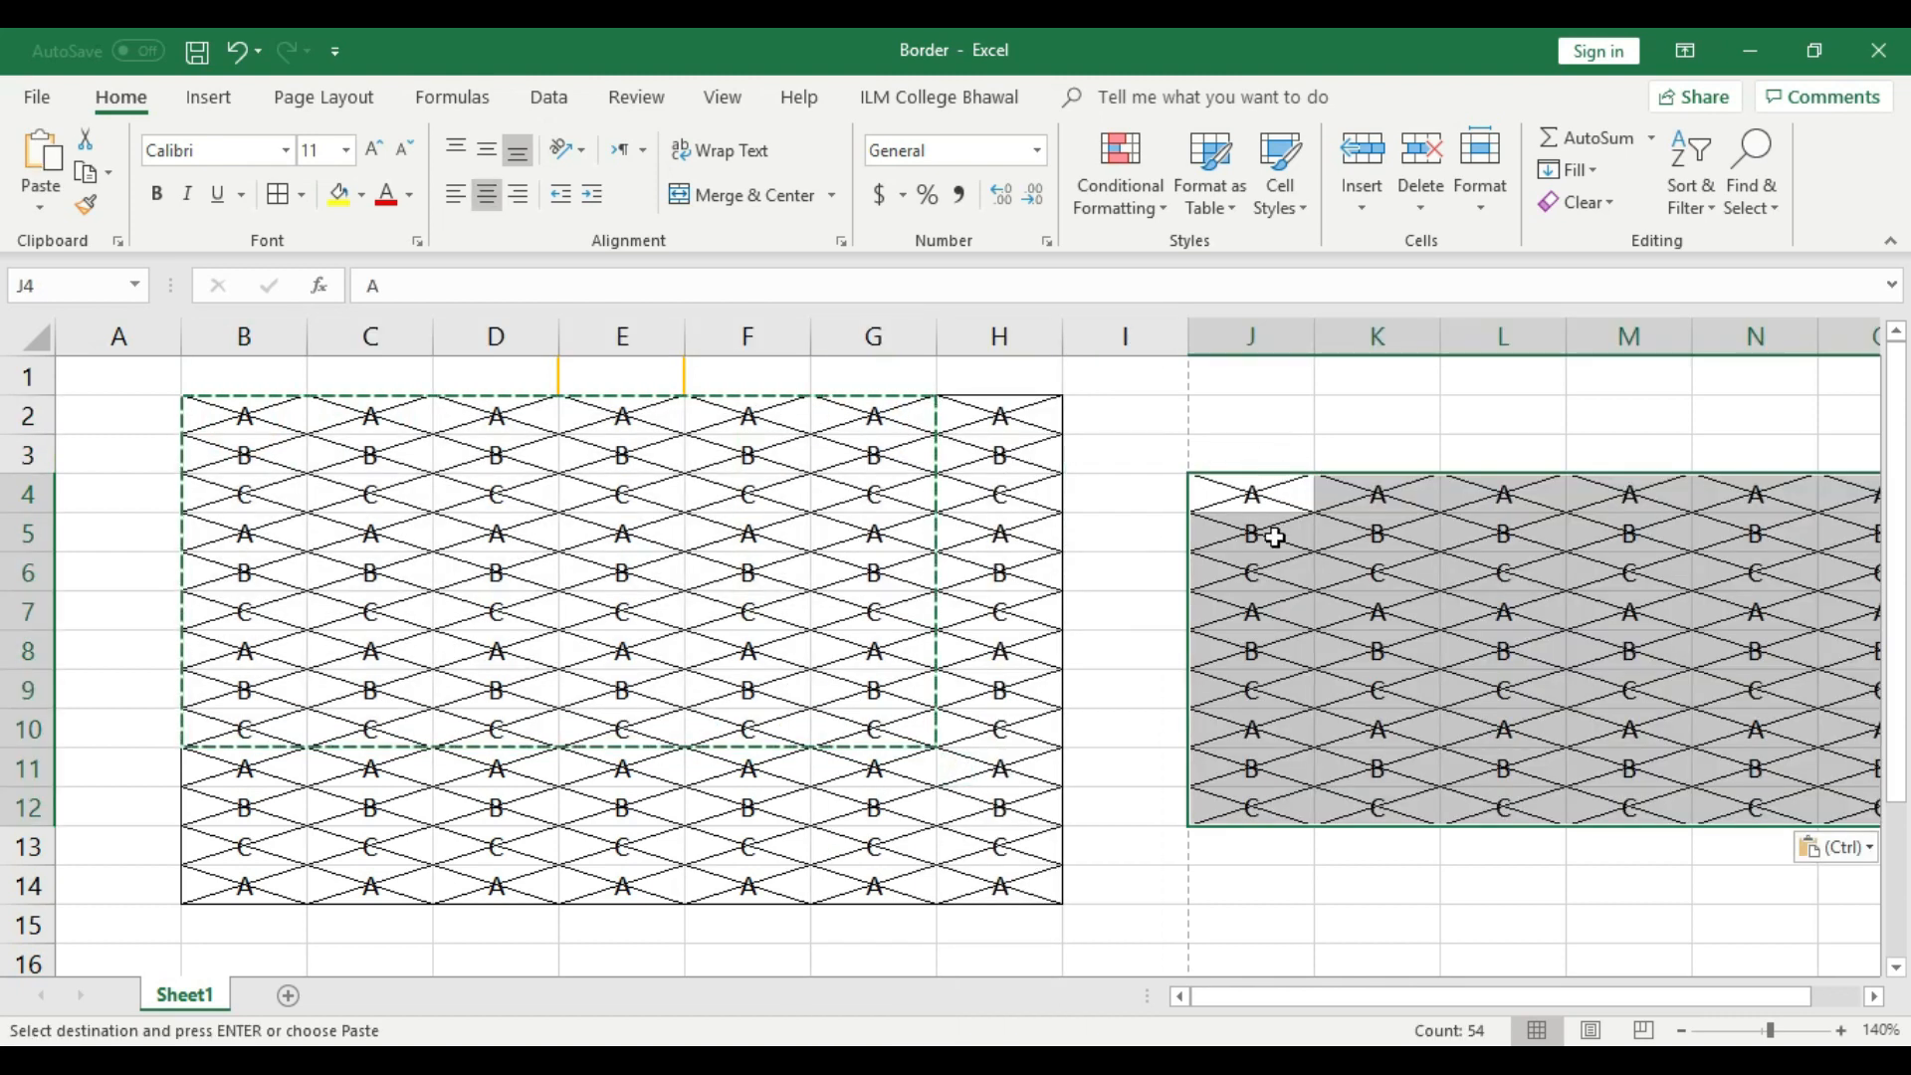
{"action": "key", "text": "ctrl+z"}
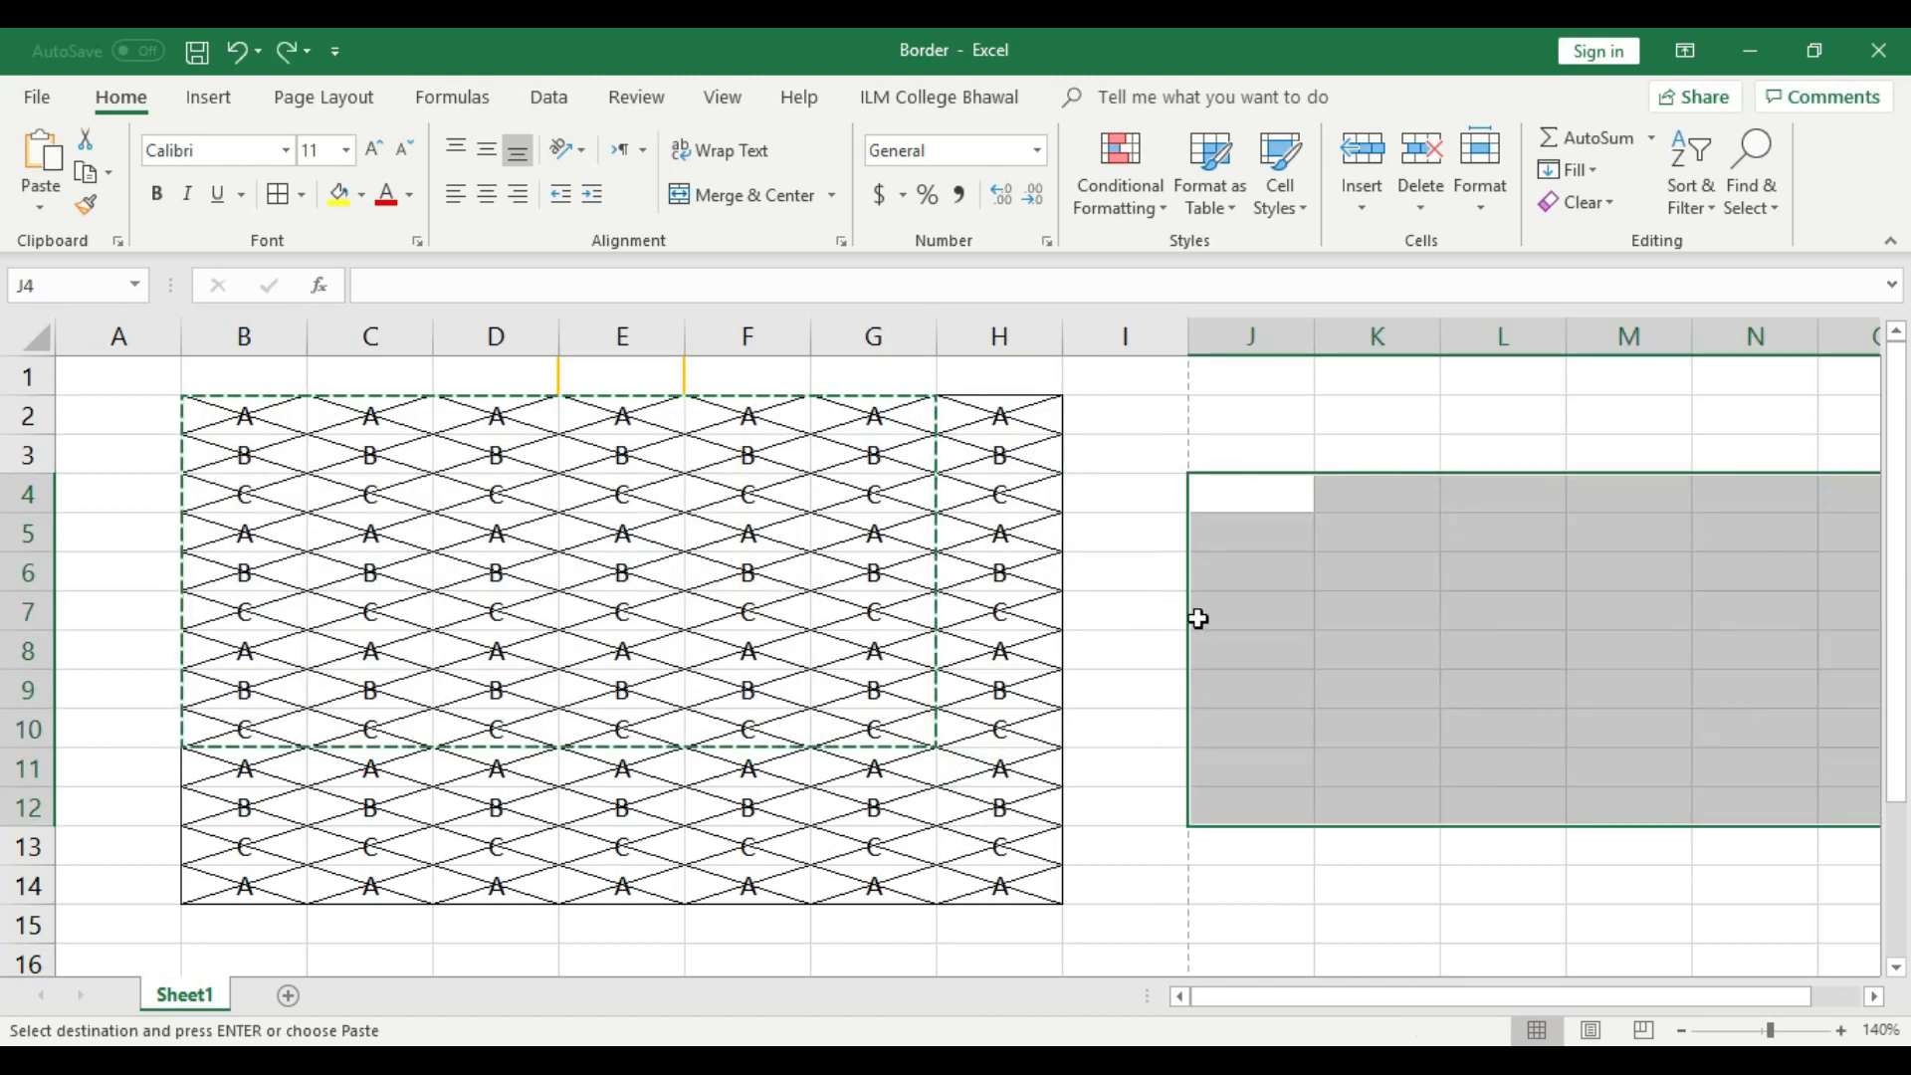
{"action": "key", "text": "ctrl+v"}
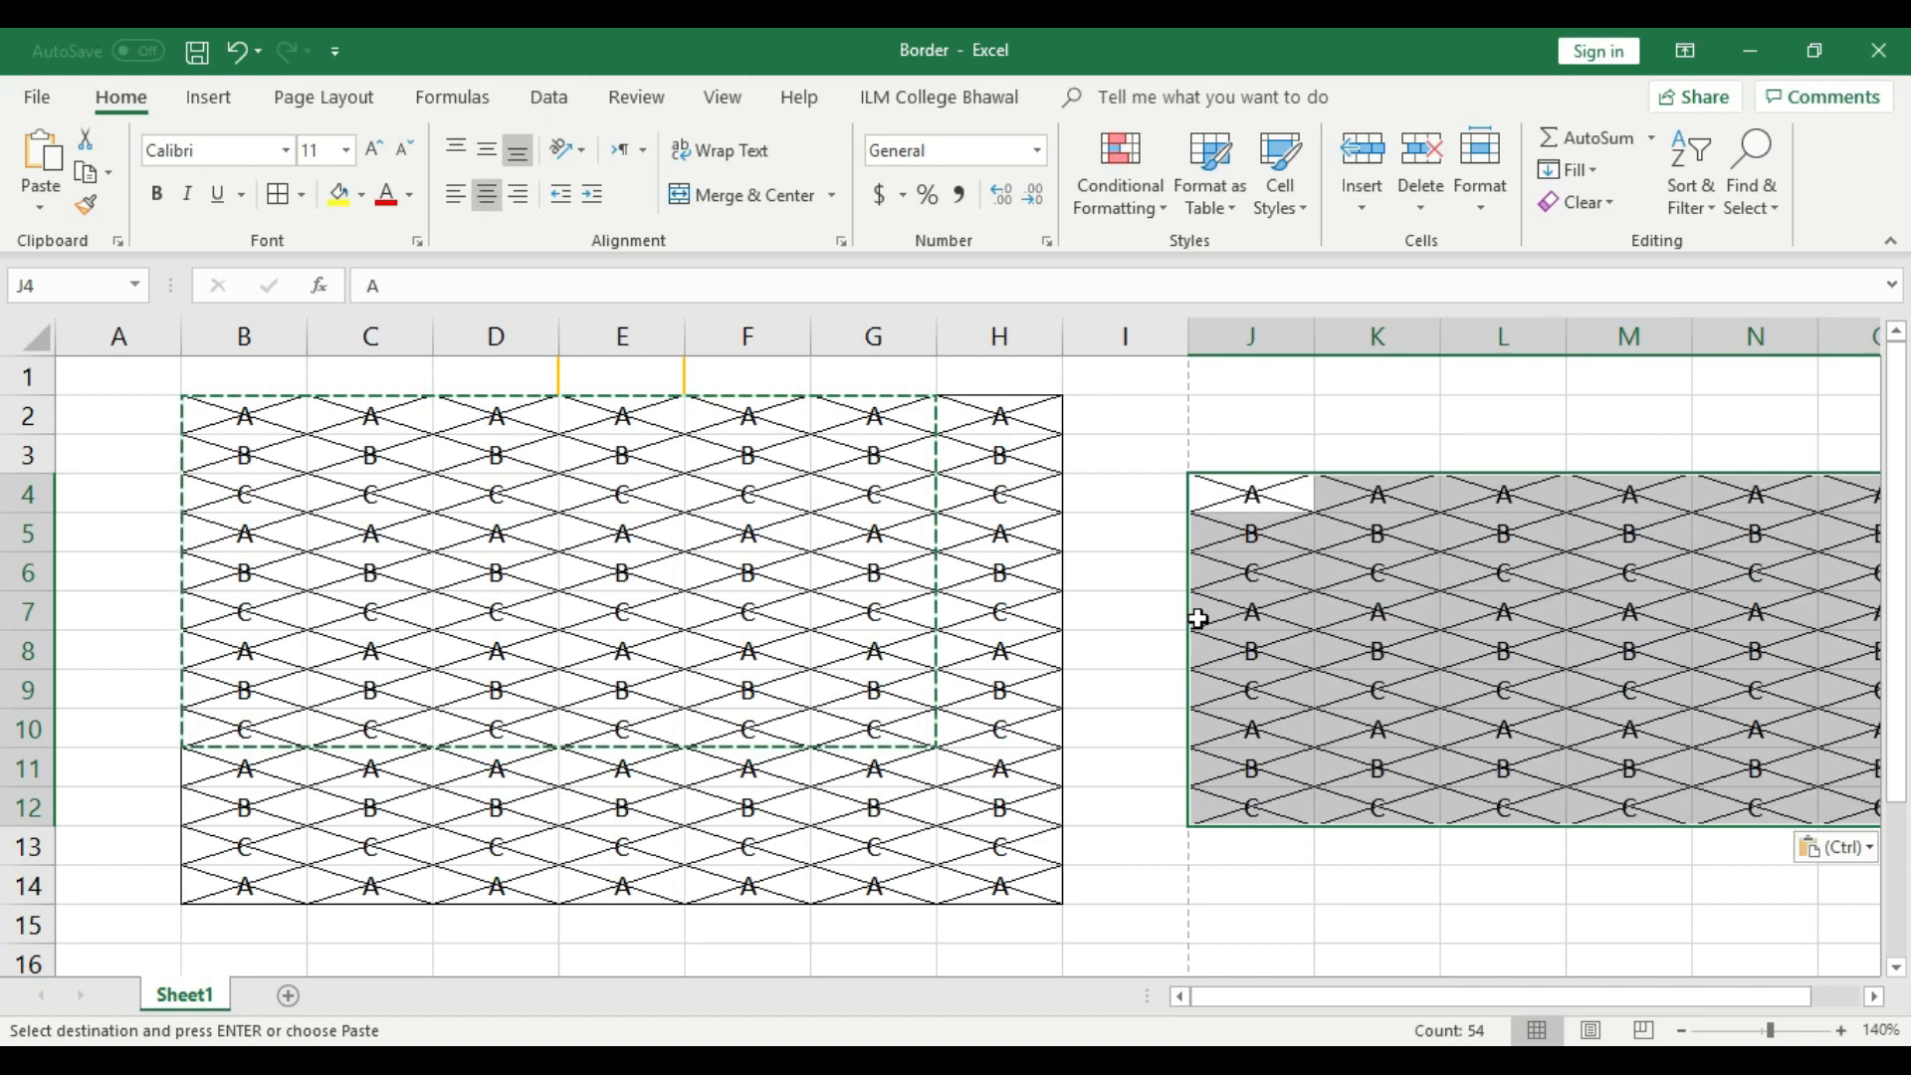
- Apply All Borders in the red dashed line to the table copy starting at J4
{"action": "left_click", "coordinate": [299, 195]}
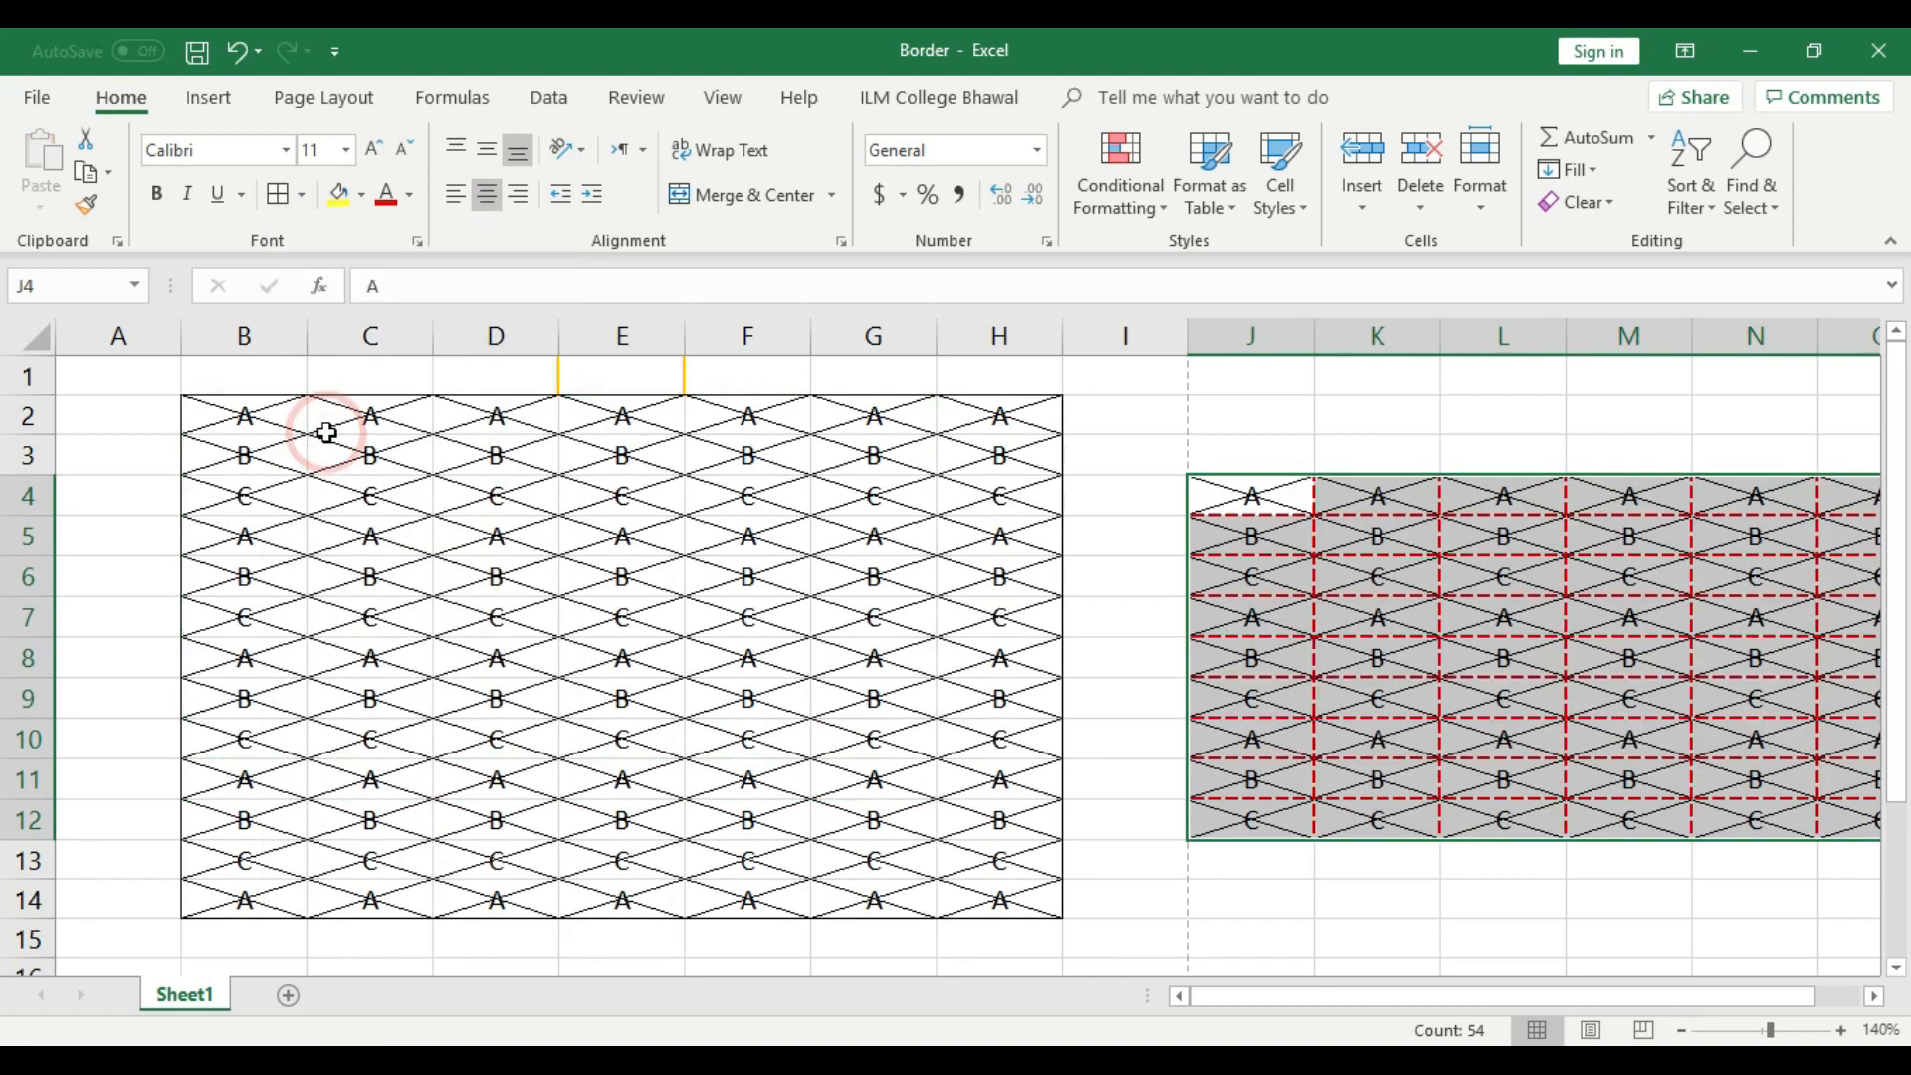
{"action": "left_click", "coordinate": [1252, 627]}
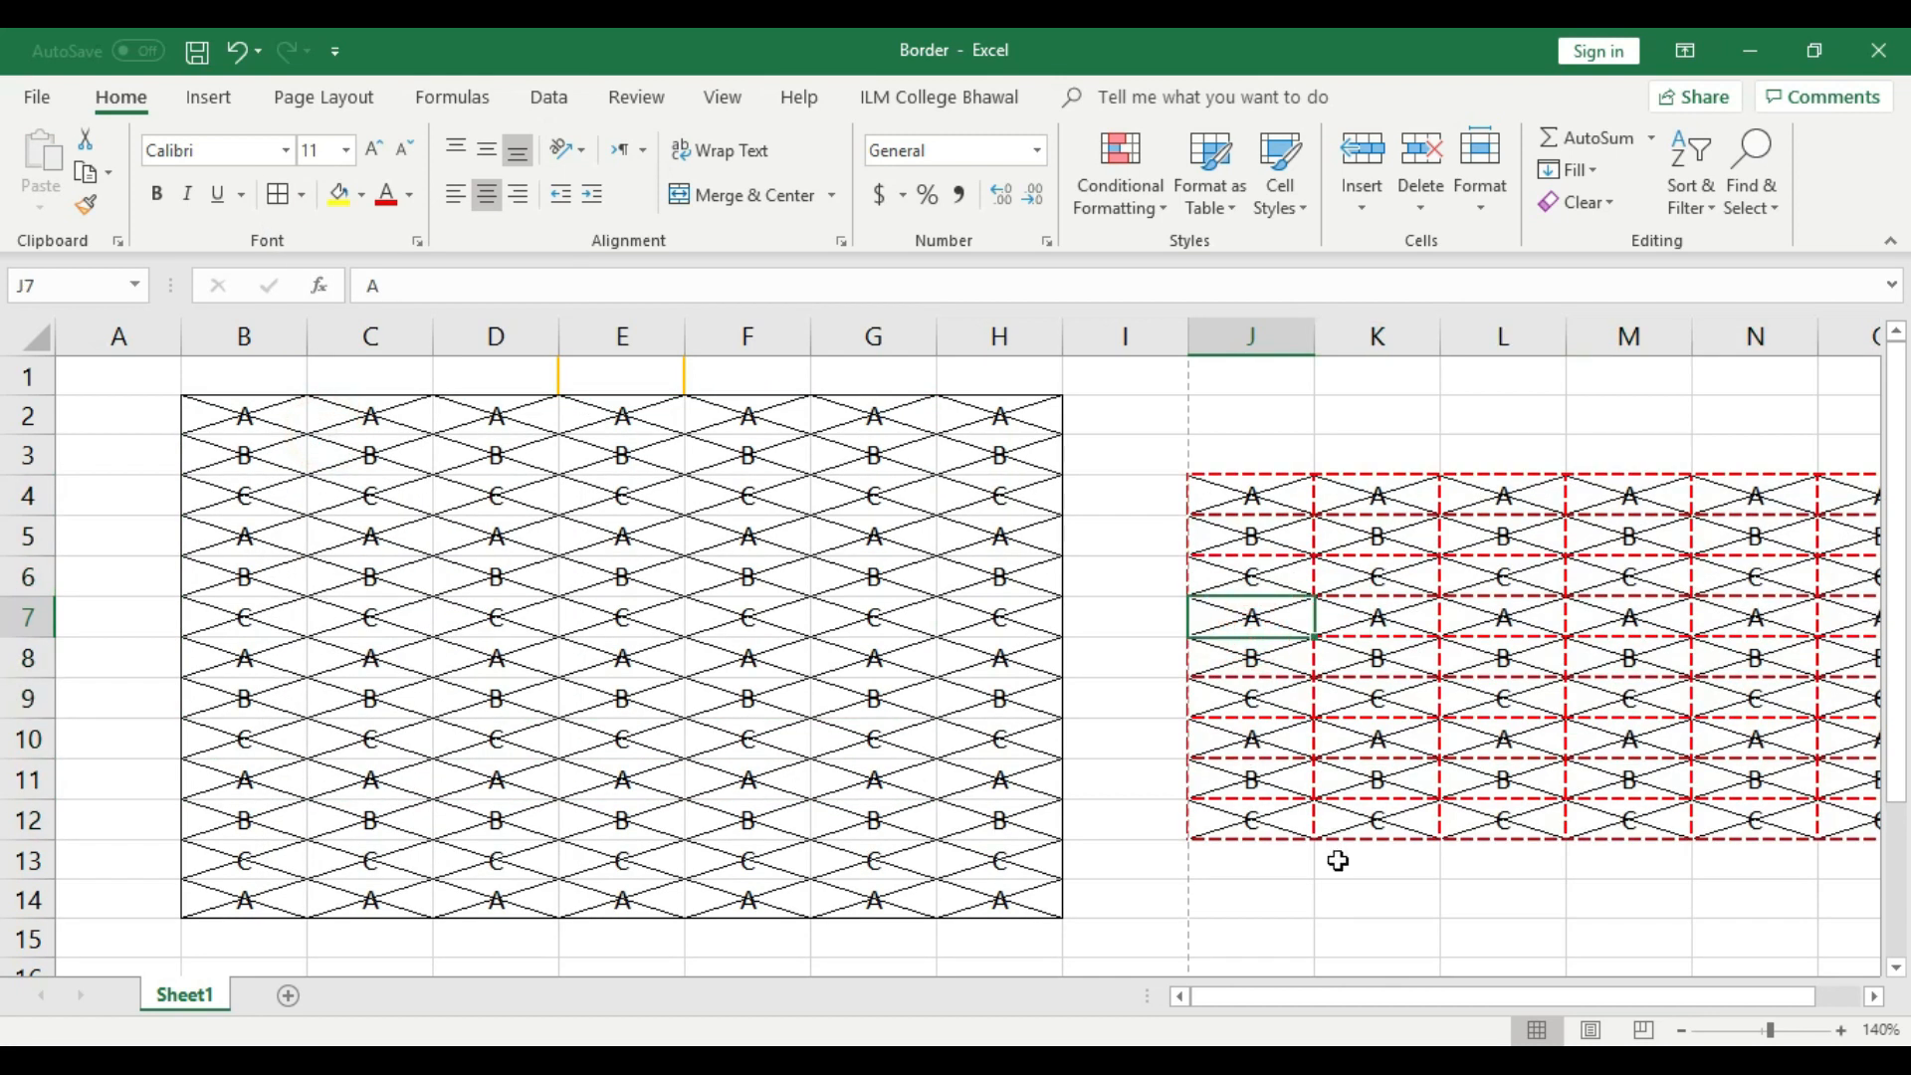
{"action": "scroll", "coordinate": [1336, 858], "scroll_direction": "down", "scroll_amount": 2}
{"action": "scroll", "coordinate": [1464, 541], "scroll_direction": "up", "scroll_amount": 2}
{"action": "left_click", "coordinate": [1521, 721]}
- Apply All Borders in the red dashed line to the empty range B16:H21
{"action": "scroll", "coordinate": [1360, 852], "scroll_direction": "down", "scroll_amount": 2}
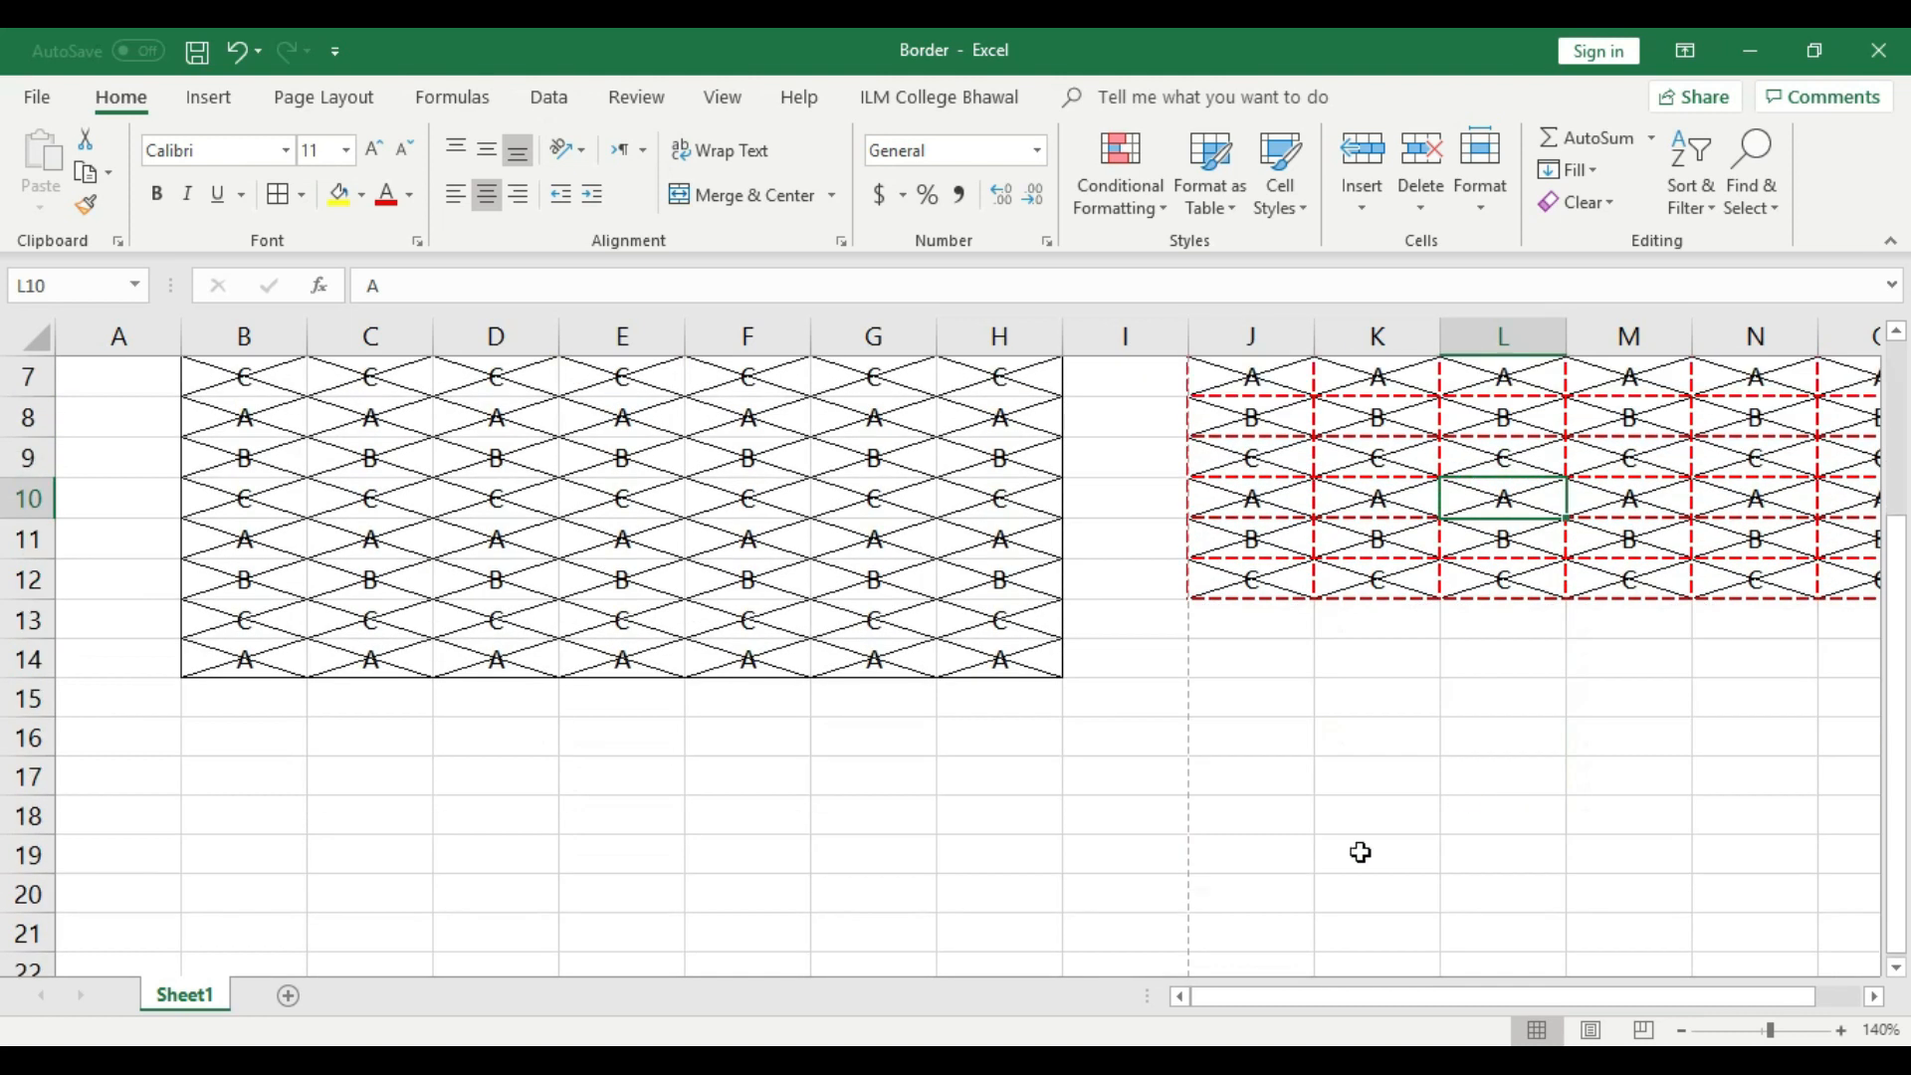
{"action": "left_click_drag", "start_coordinate": [218, 737], "coordinate": [1036, 934]}
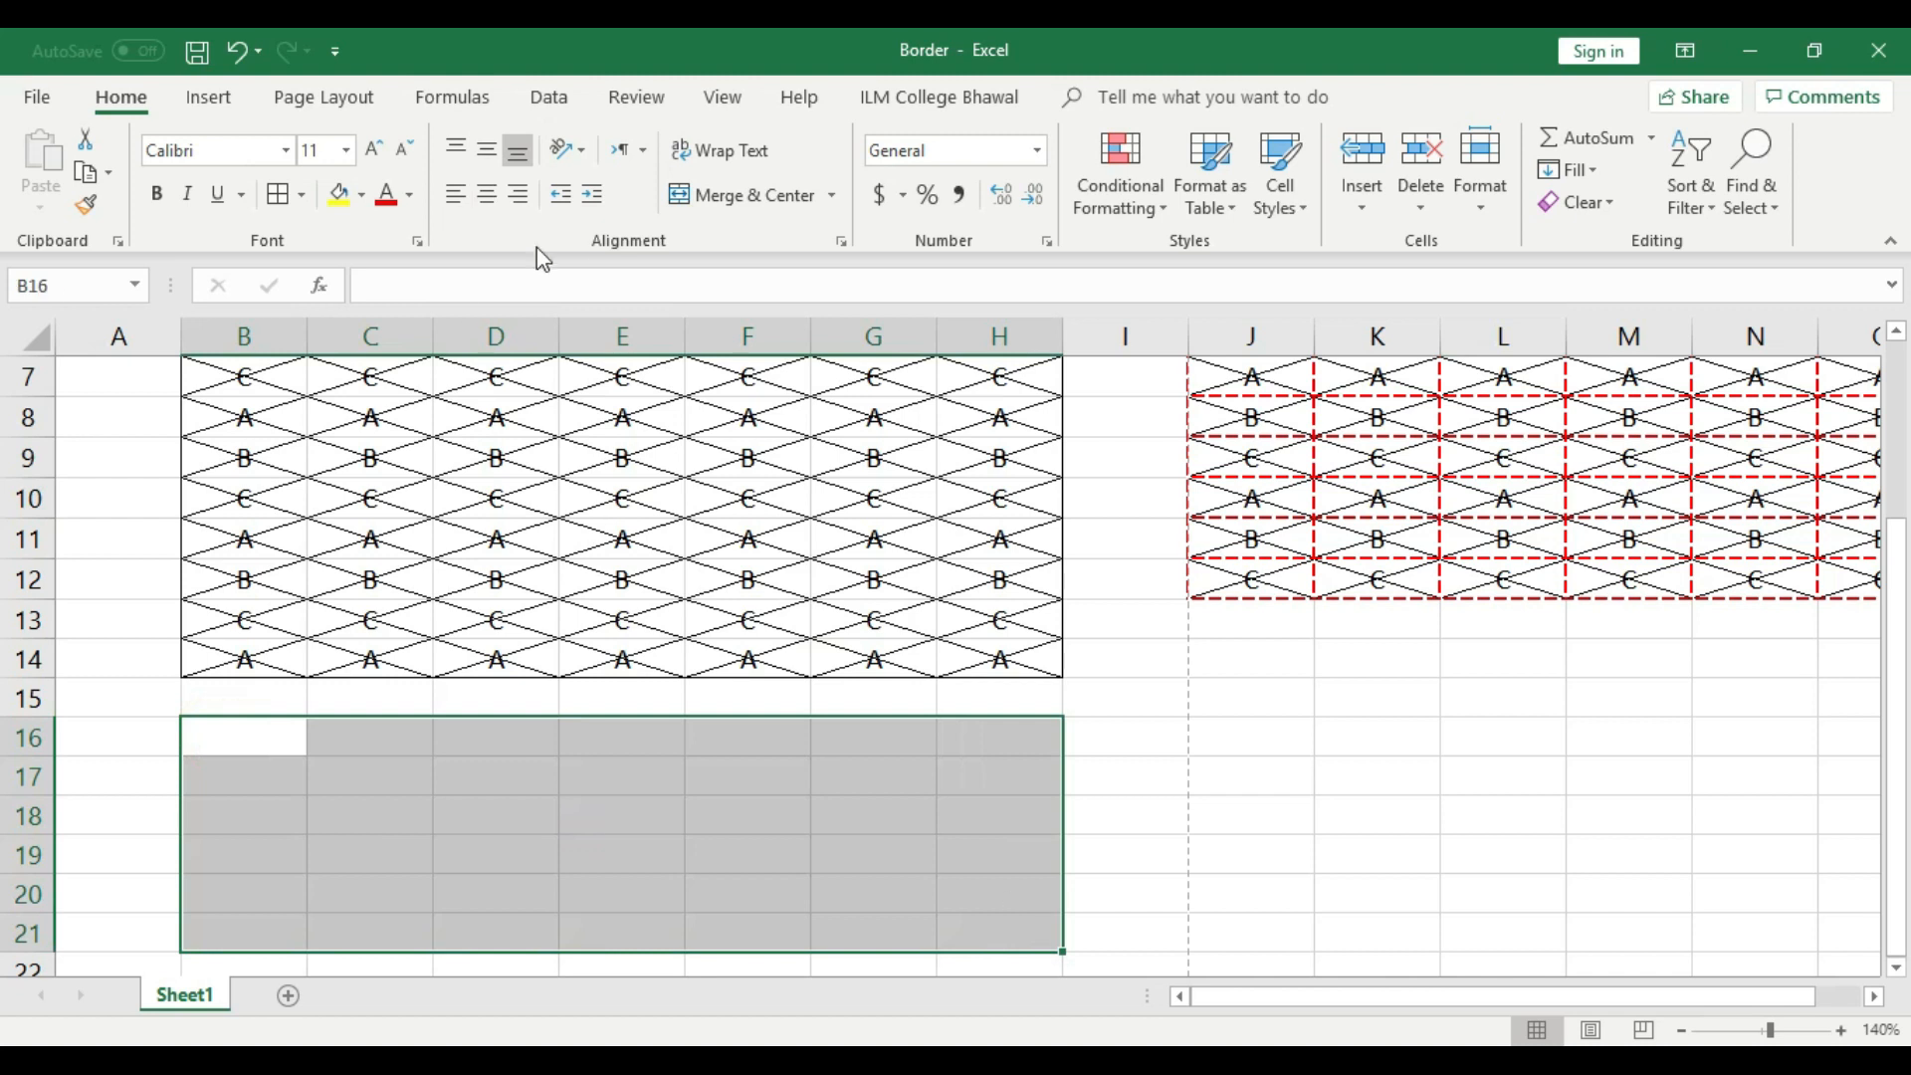
{"action": "left_click", "coordinate": [299, 197]}
{"action": "left_click", "coordinate": [335, 431]}
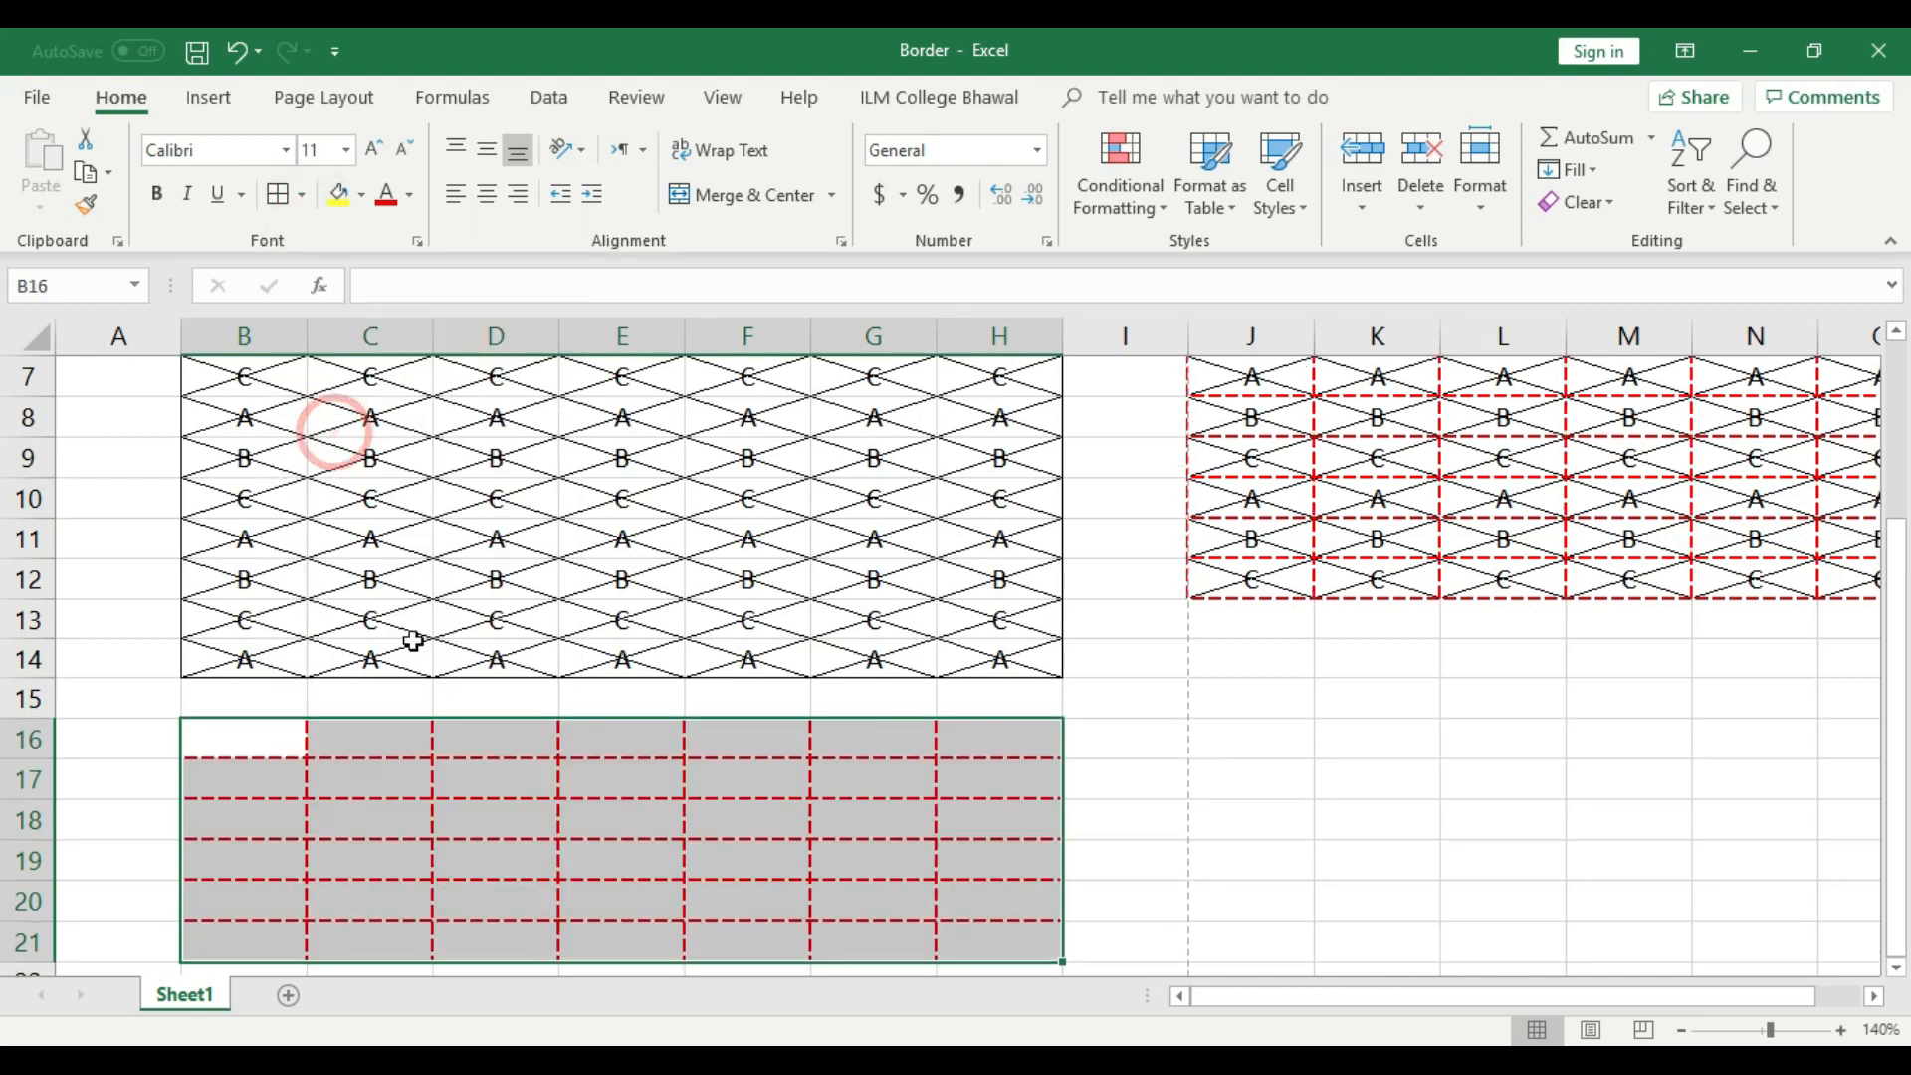
{"action": "left_click", "coordinate": [1237, 806]}
- Set the border line color to the green theme color and apply All Borders to the range J15:M21
{"action": "left_click_drag", "start_coordinate": [1299, 701], "coordinate": [1613, 929]}
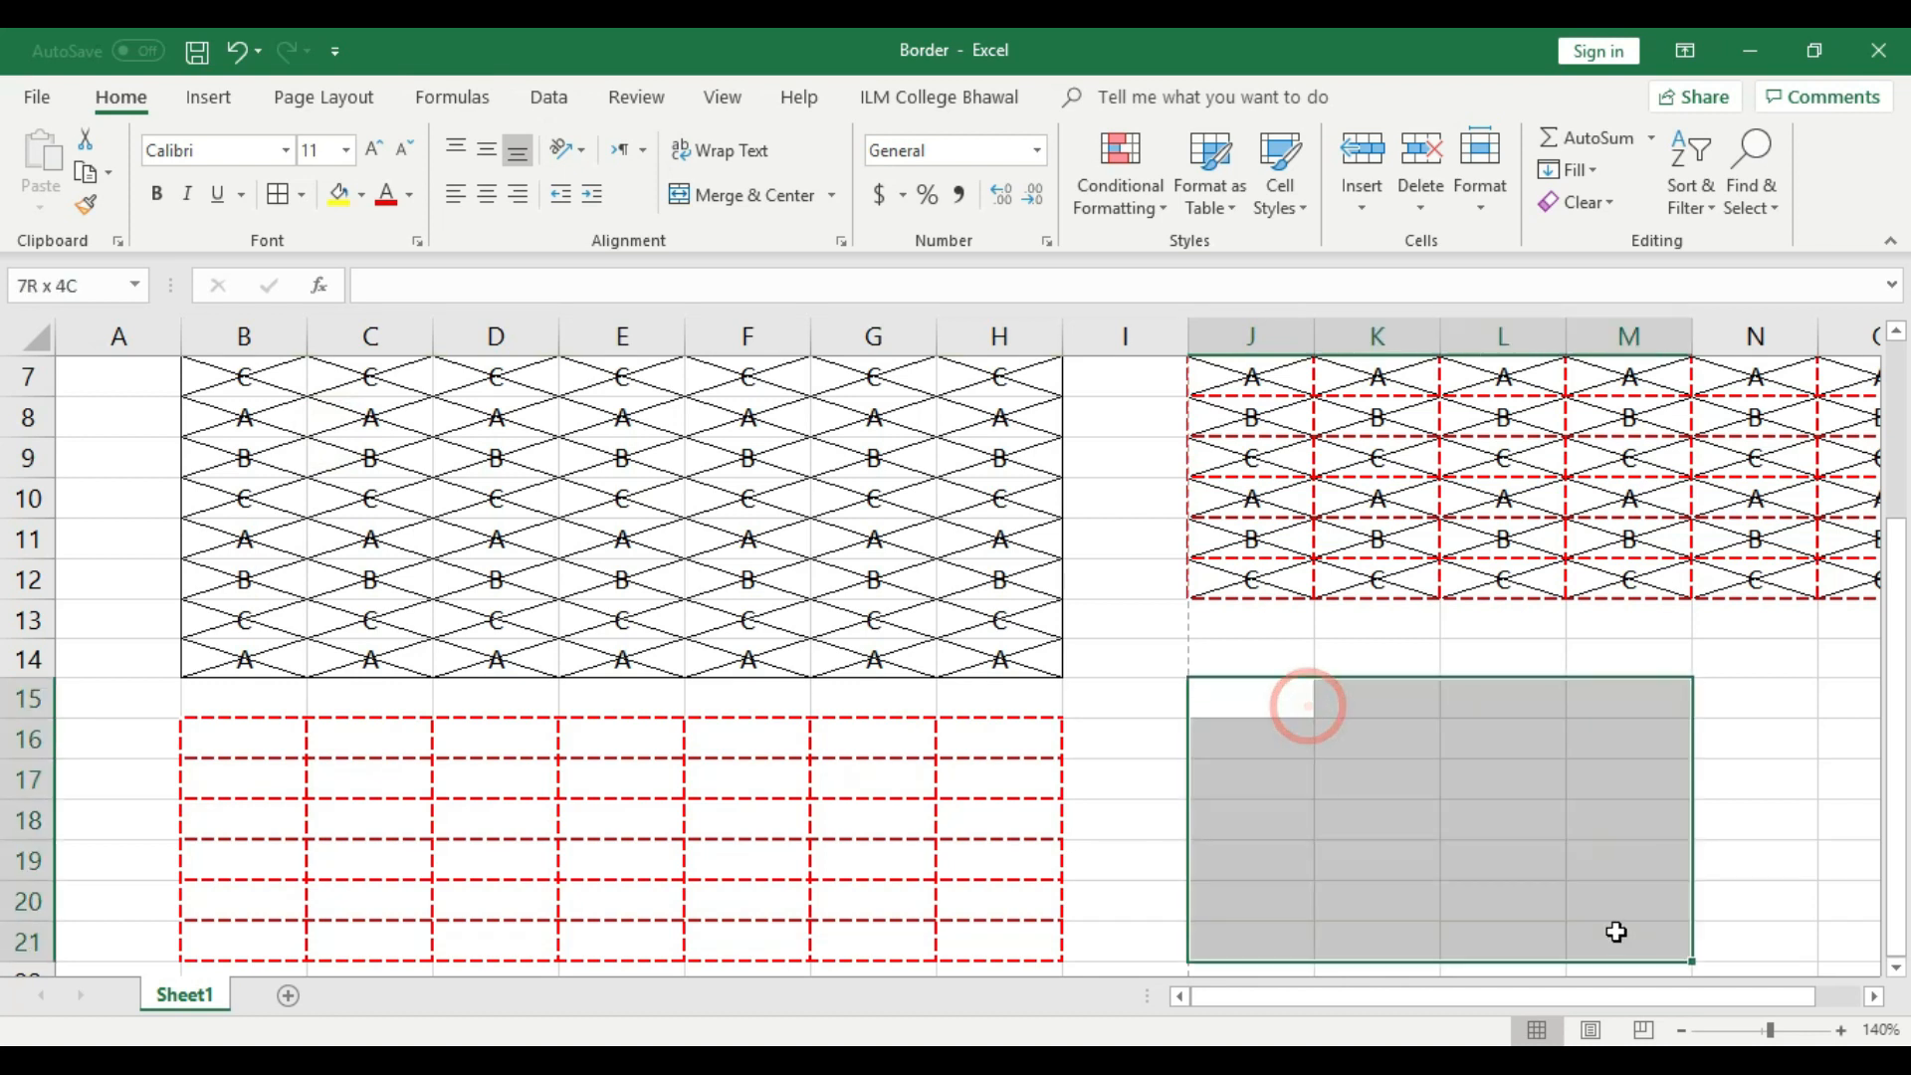
{"action": "left_click", "coordinate": [300, 196]}
{"action": "left_click", "coordinate": [415, 834]}
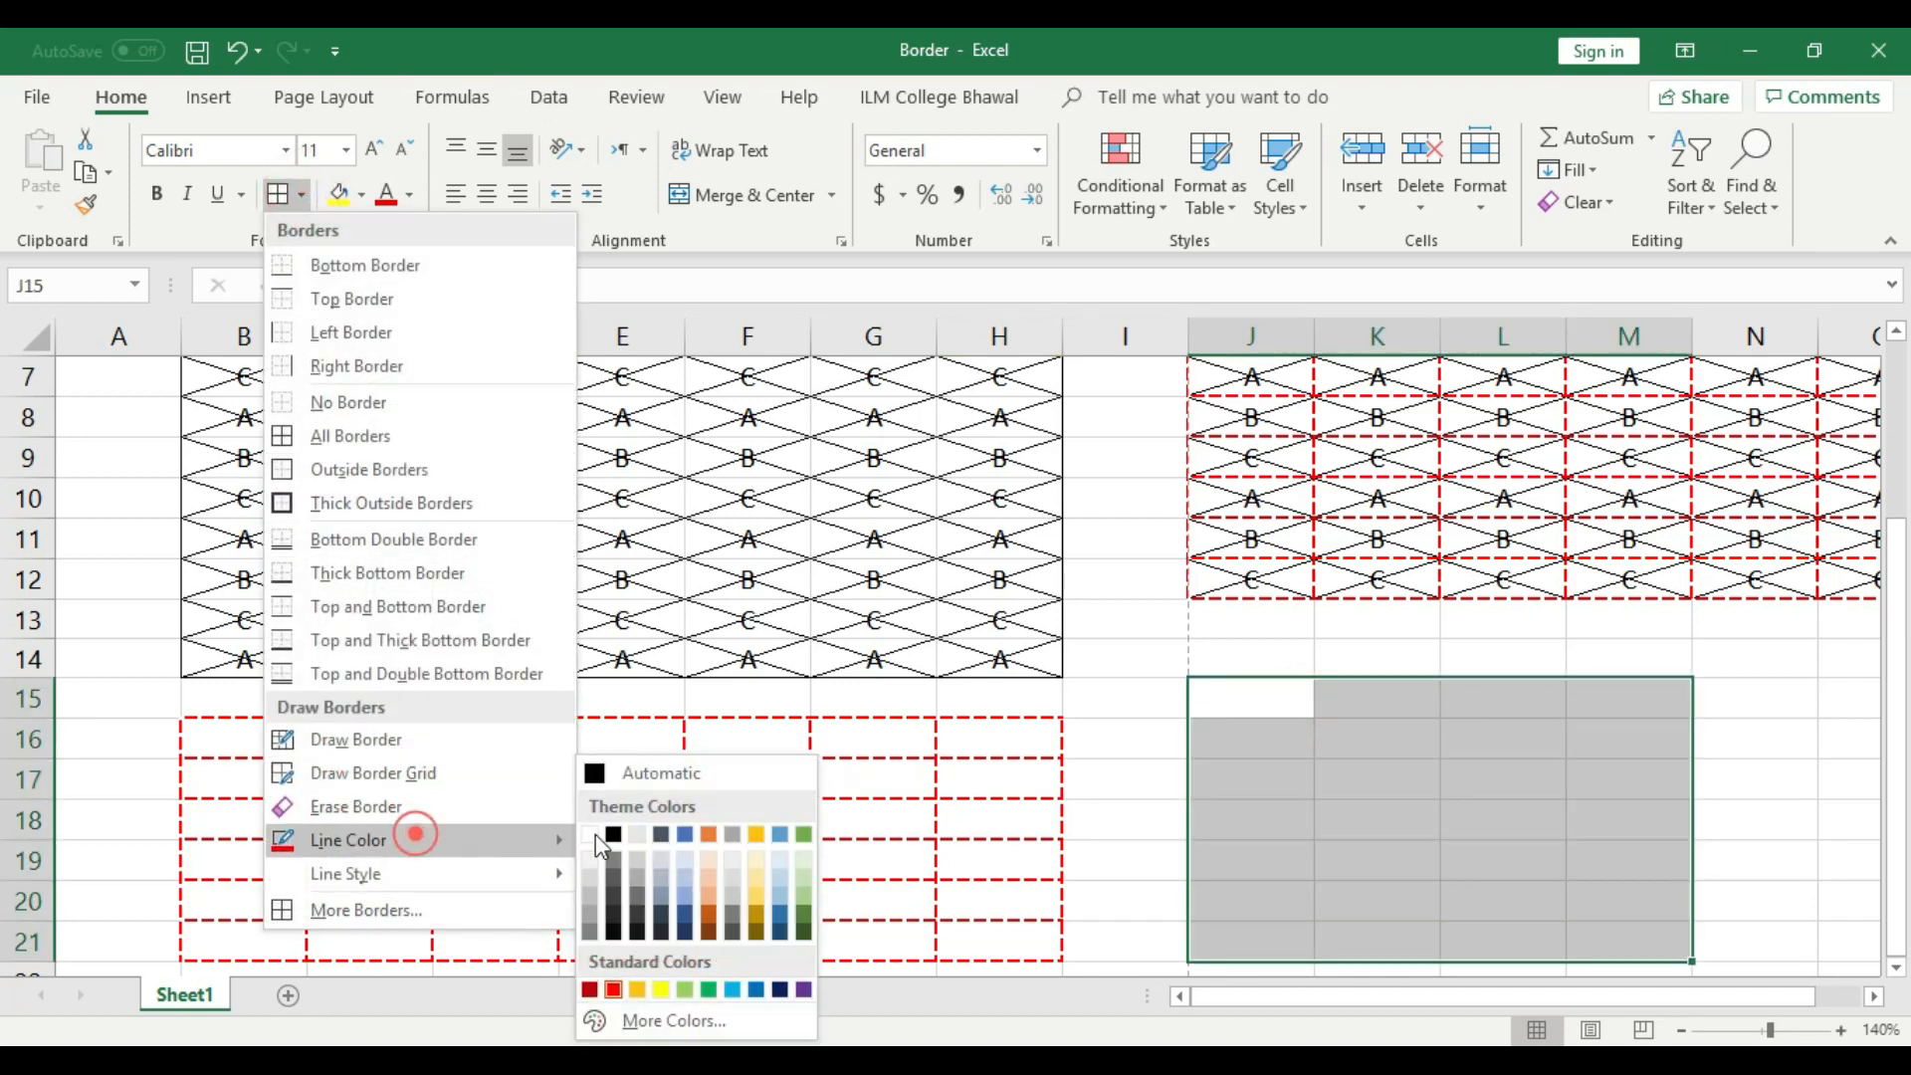
{"action": "left_click", "coordinate": [797, 841]}
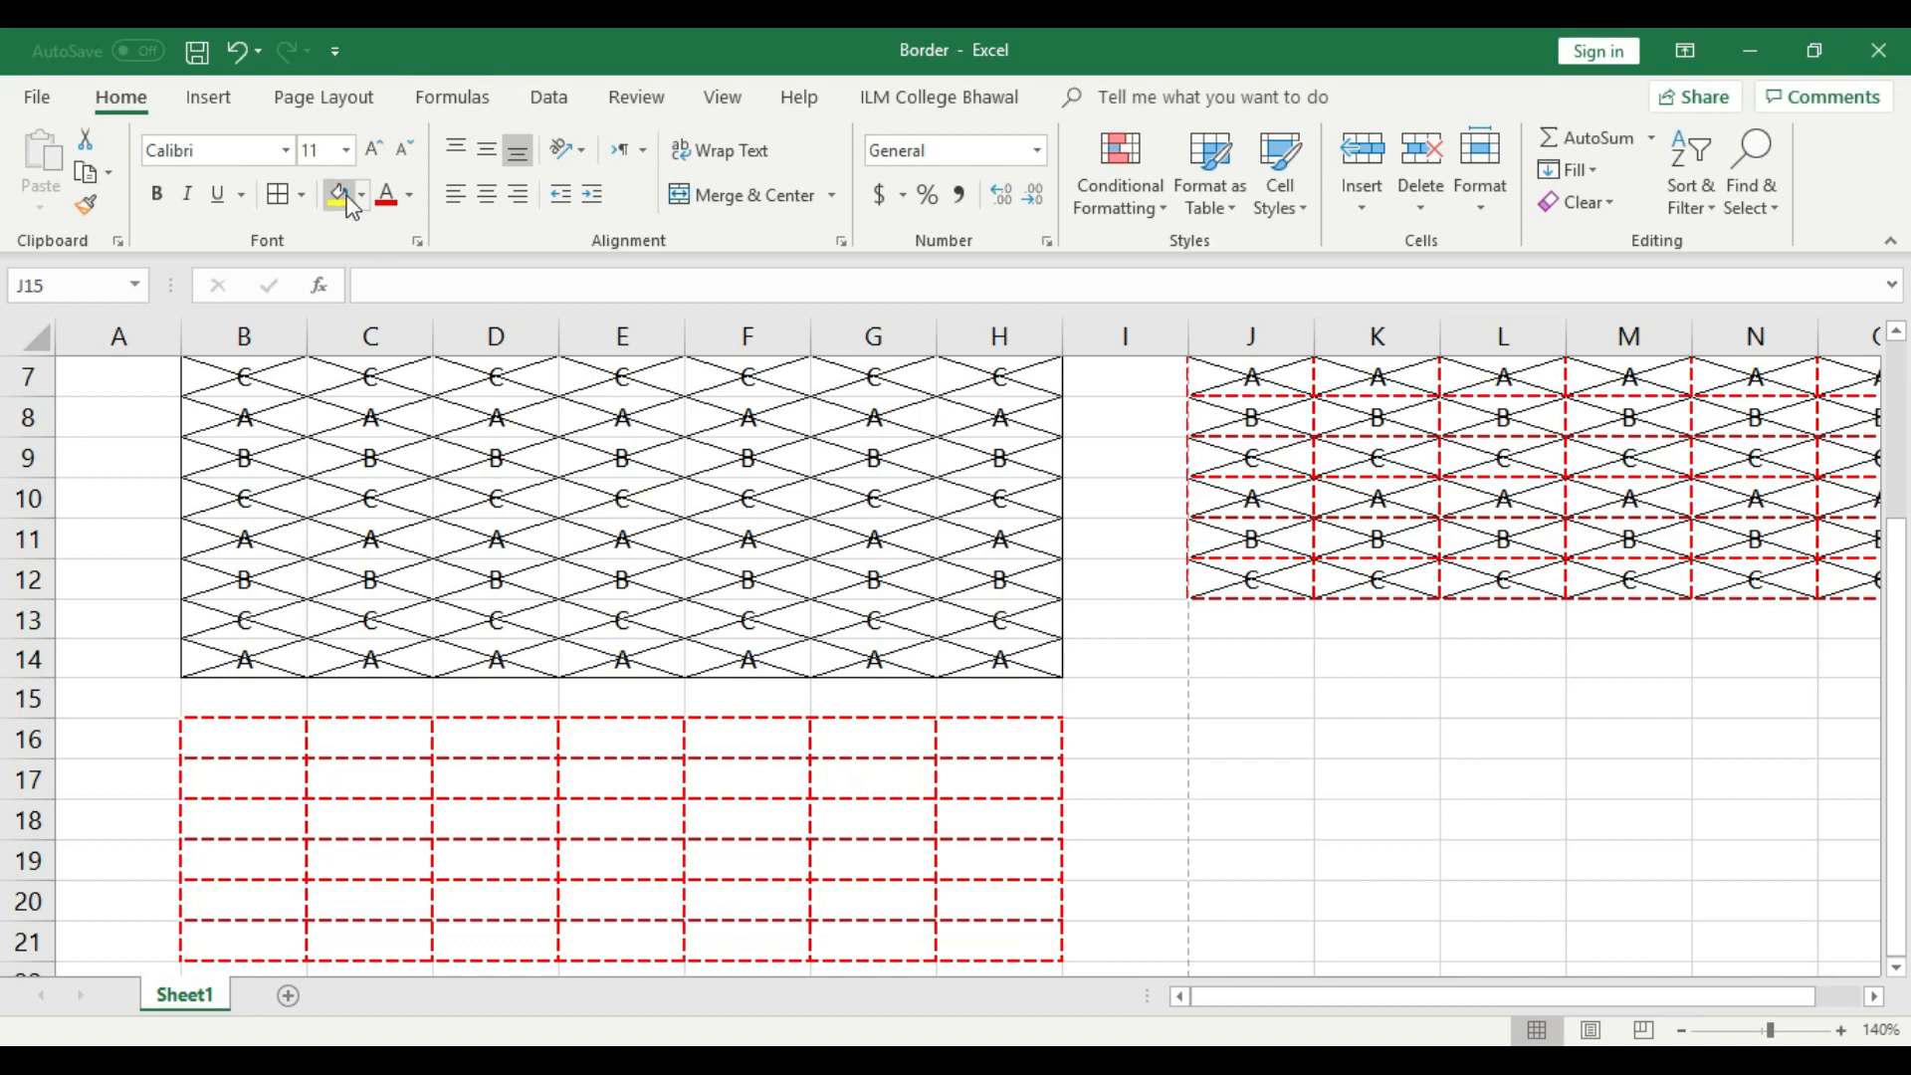
{"action": "left_click", "coordinate": [278, 195]}
{"action": "left_click", "coordinate": [1708, 804]}
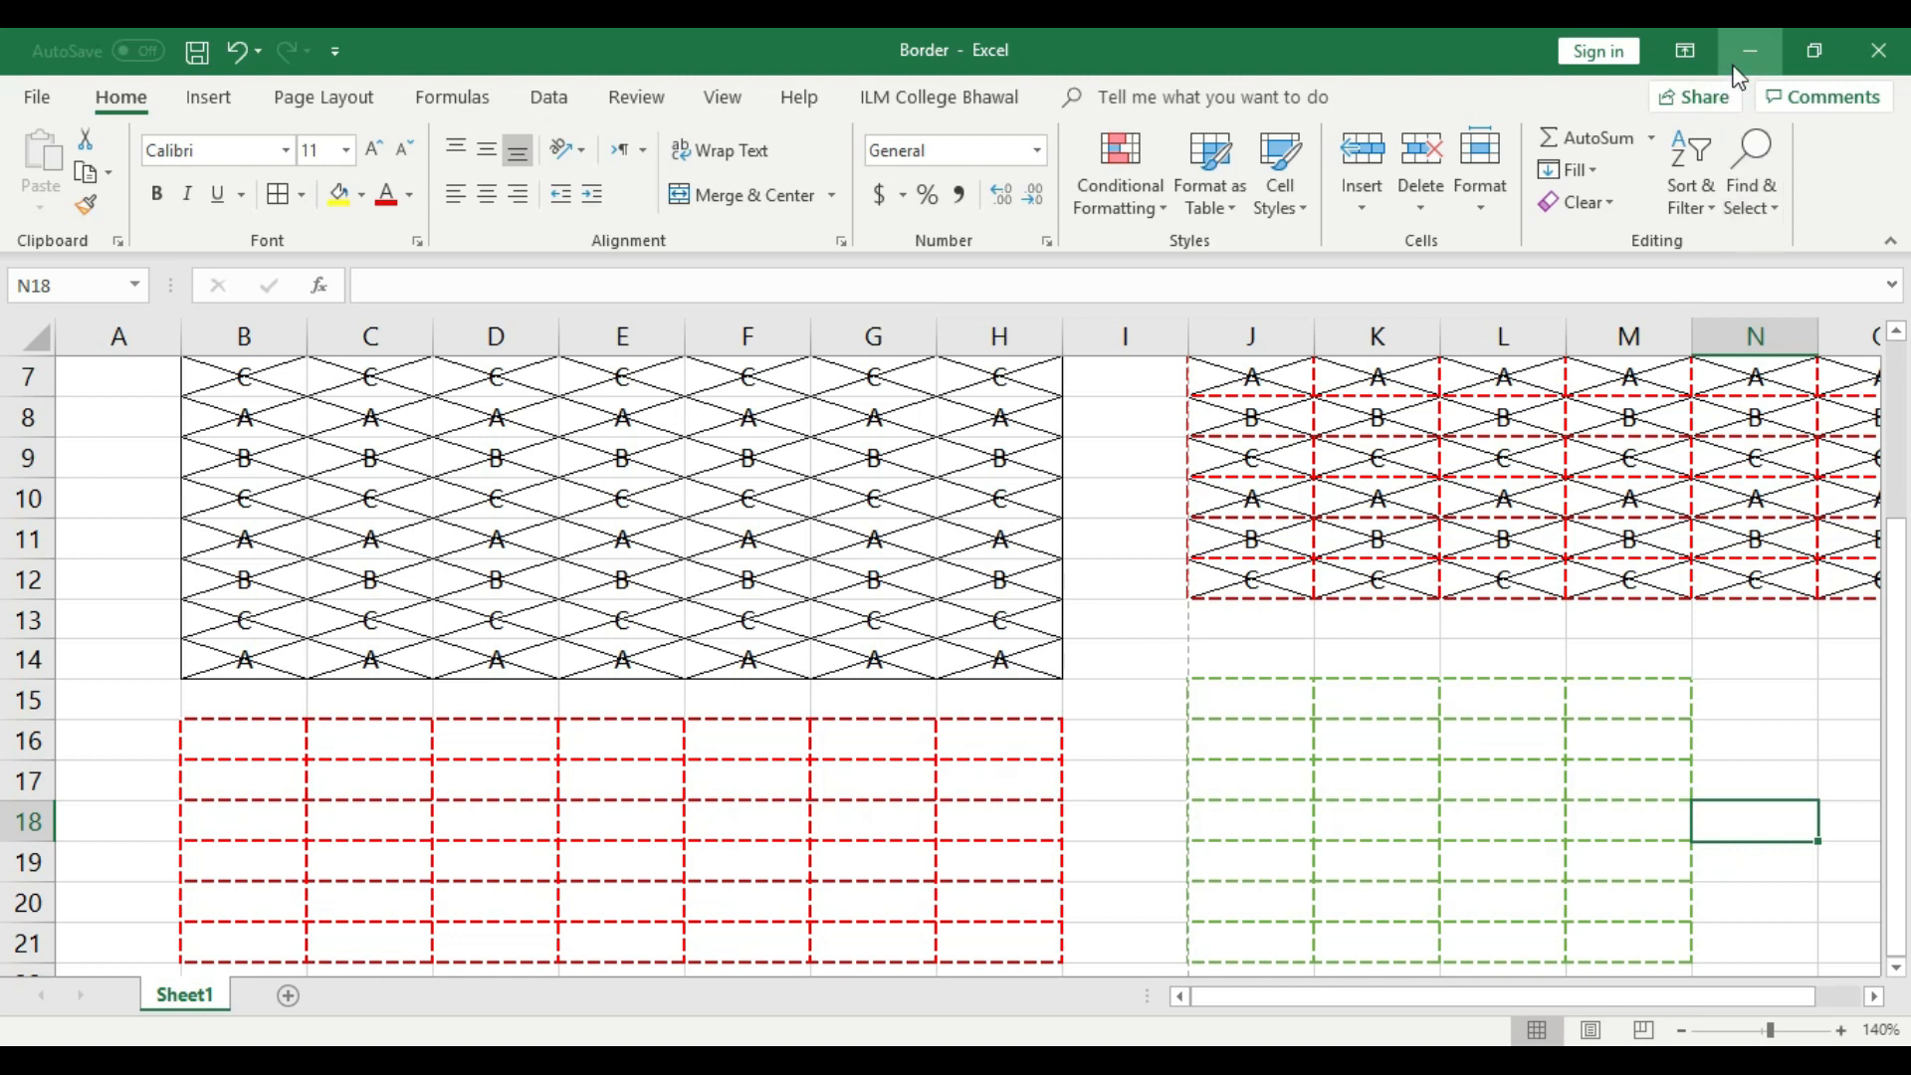
- Look over the bordered tables on the sheet and minimize the Border workbook window
{"action": "scroll", "coordinate": [1735, 583], "scroll_direction": "up", "scroll_amount": 2}
{"action": "scroll", "coordinate": [1735, 583], "scroll_direction": "down", "scroll_amount": 3}
{"action": "scroll", "coordinate": [1735, 582], "scroll_direction": "up", "scroll_amount": 3}
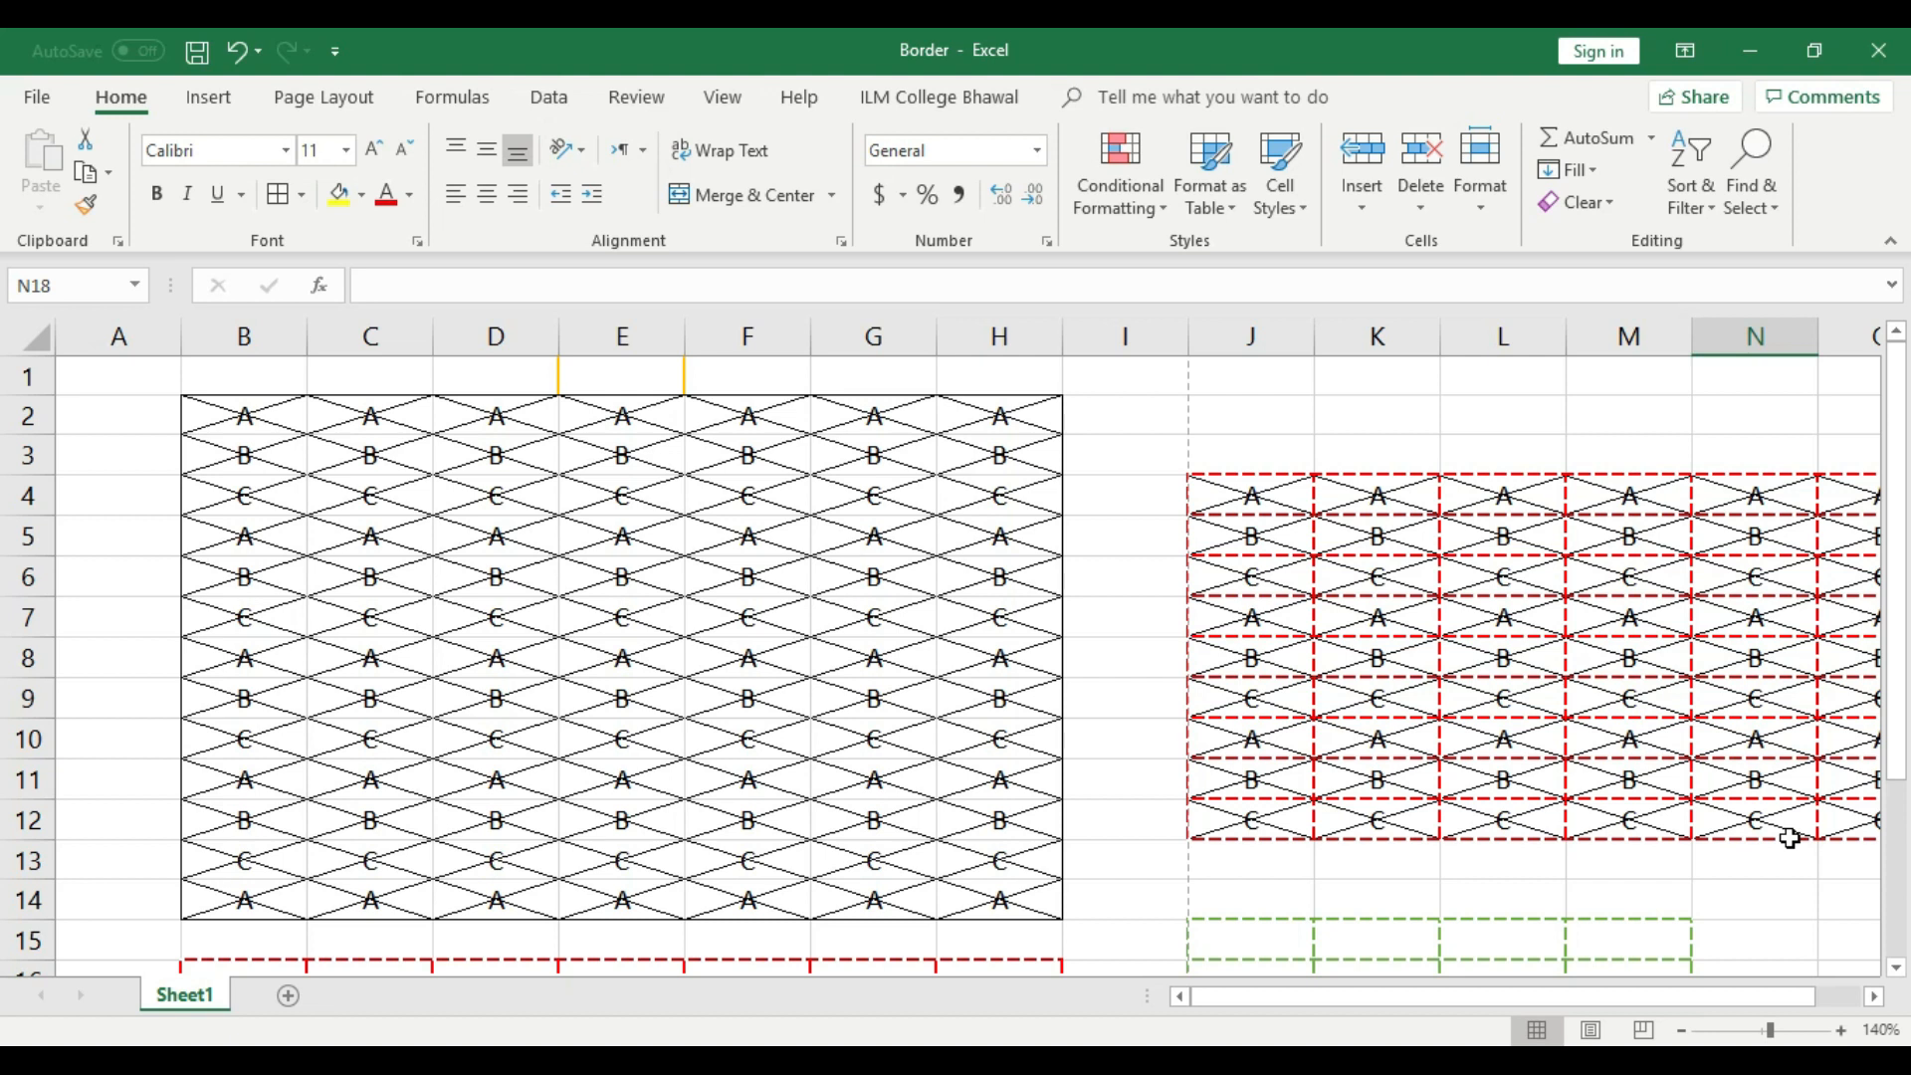
{"action": "left_click_drag", "start_coordinate": [1207, 495], "coordinate": [1752, 824]}
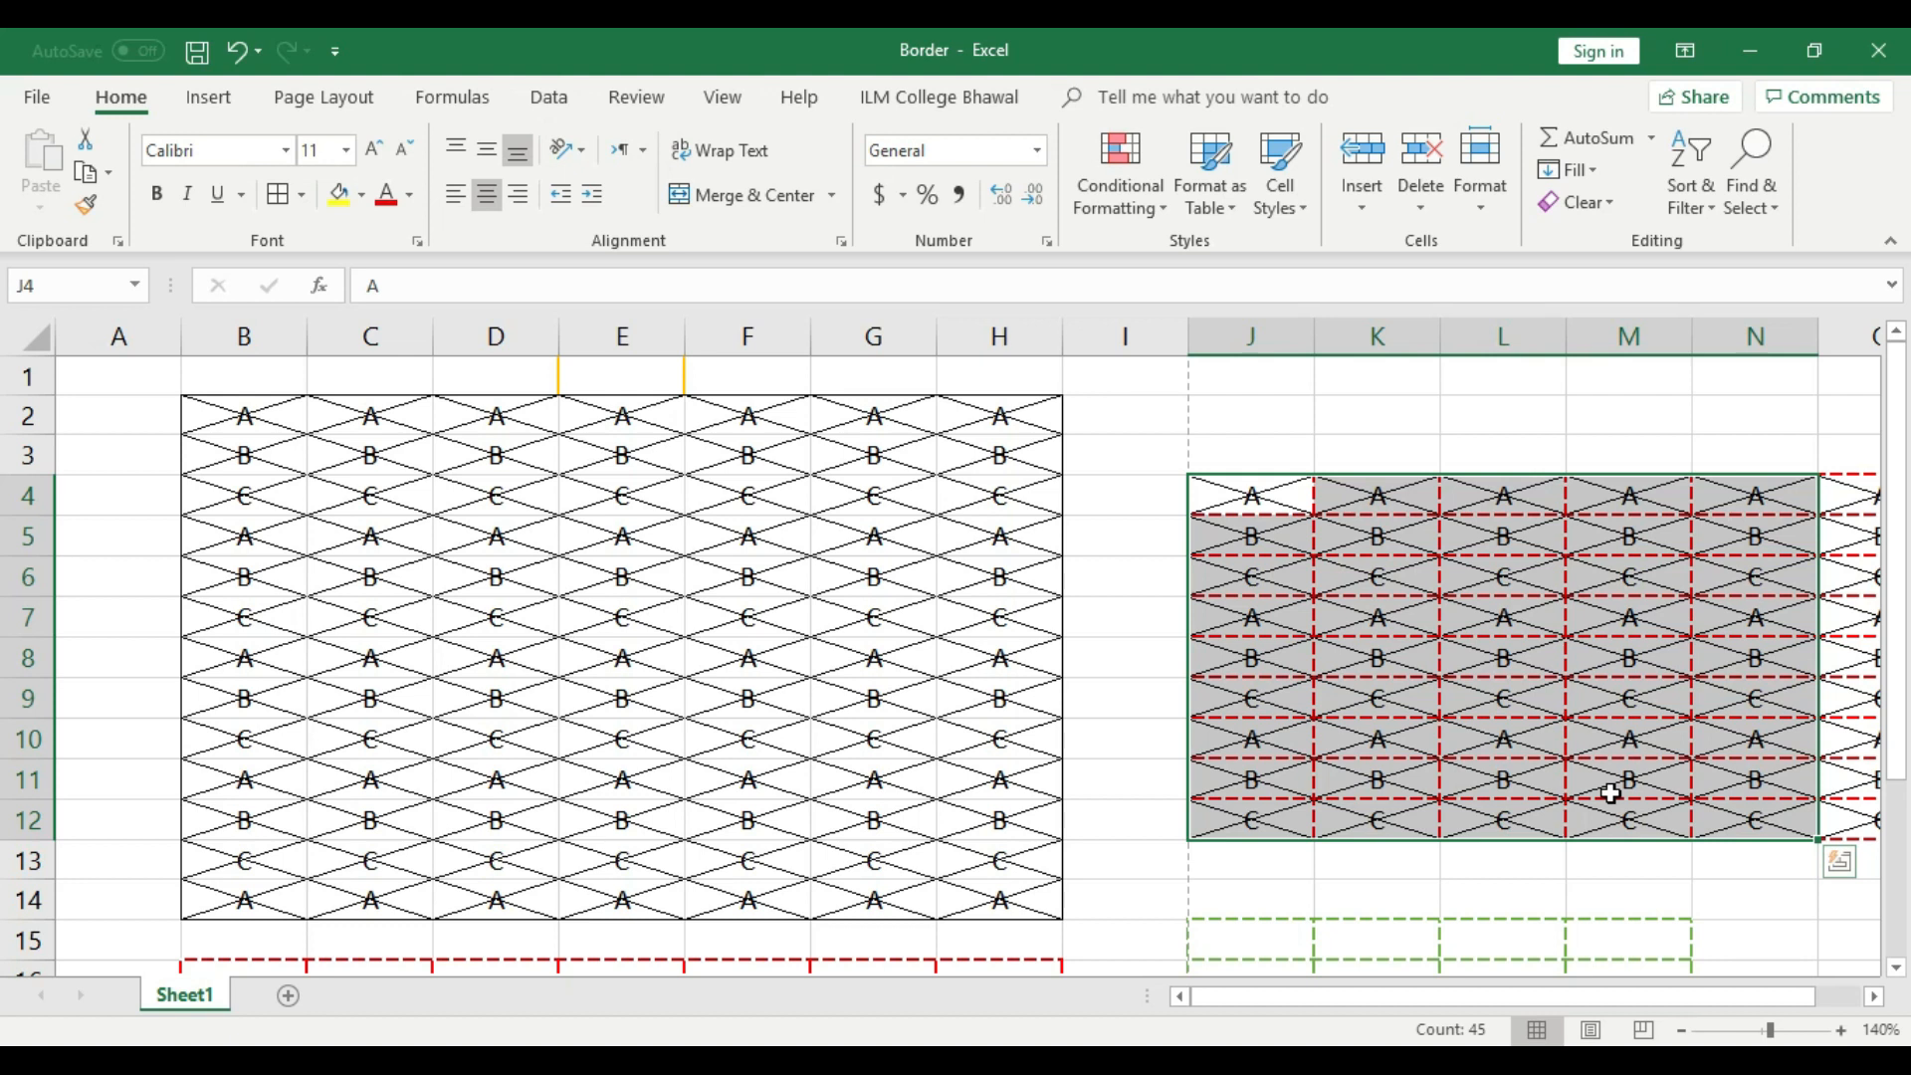
{"action": "left_click", "coordinate": [1549, 458]}
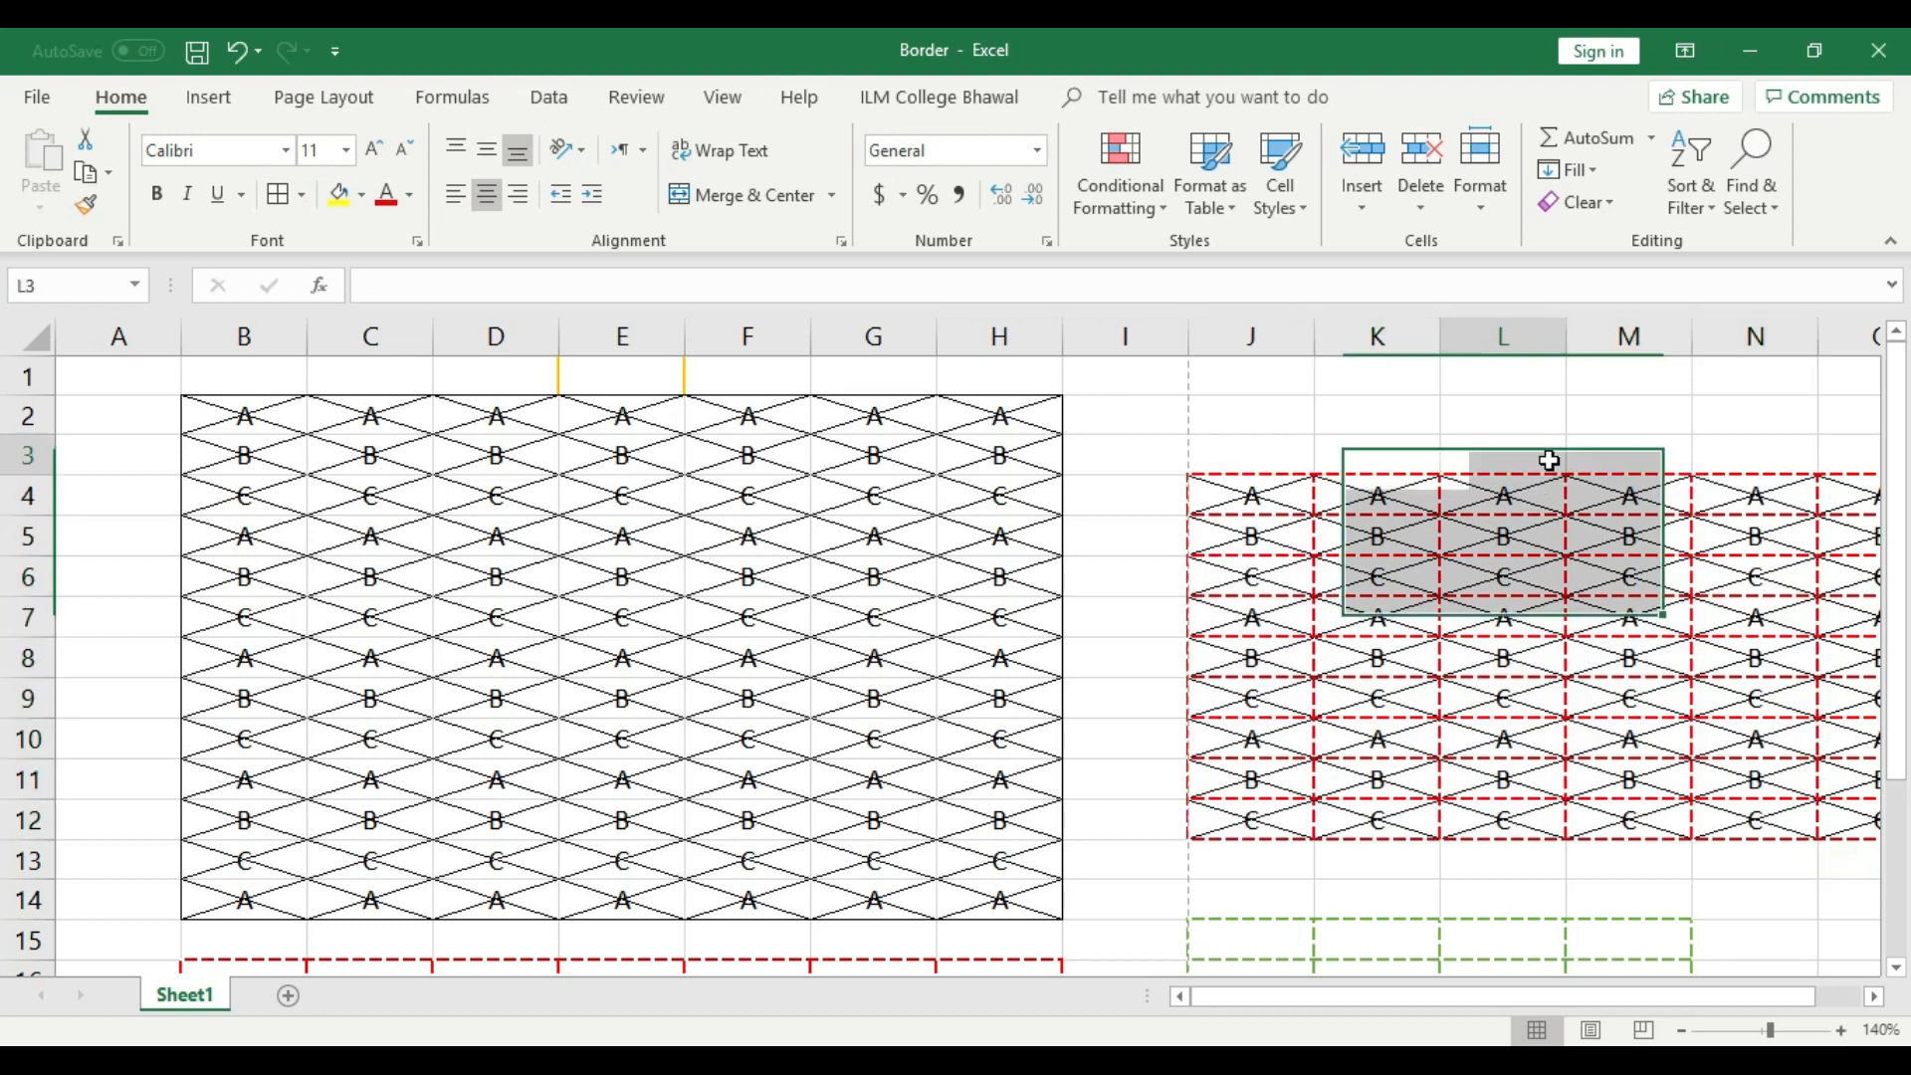
{"action": "left_click", "coordinate": [1747, 48]}
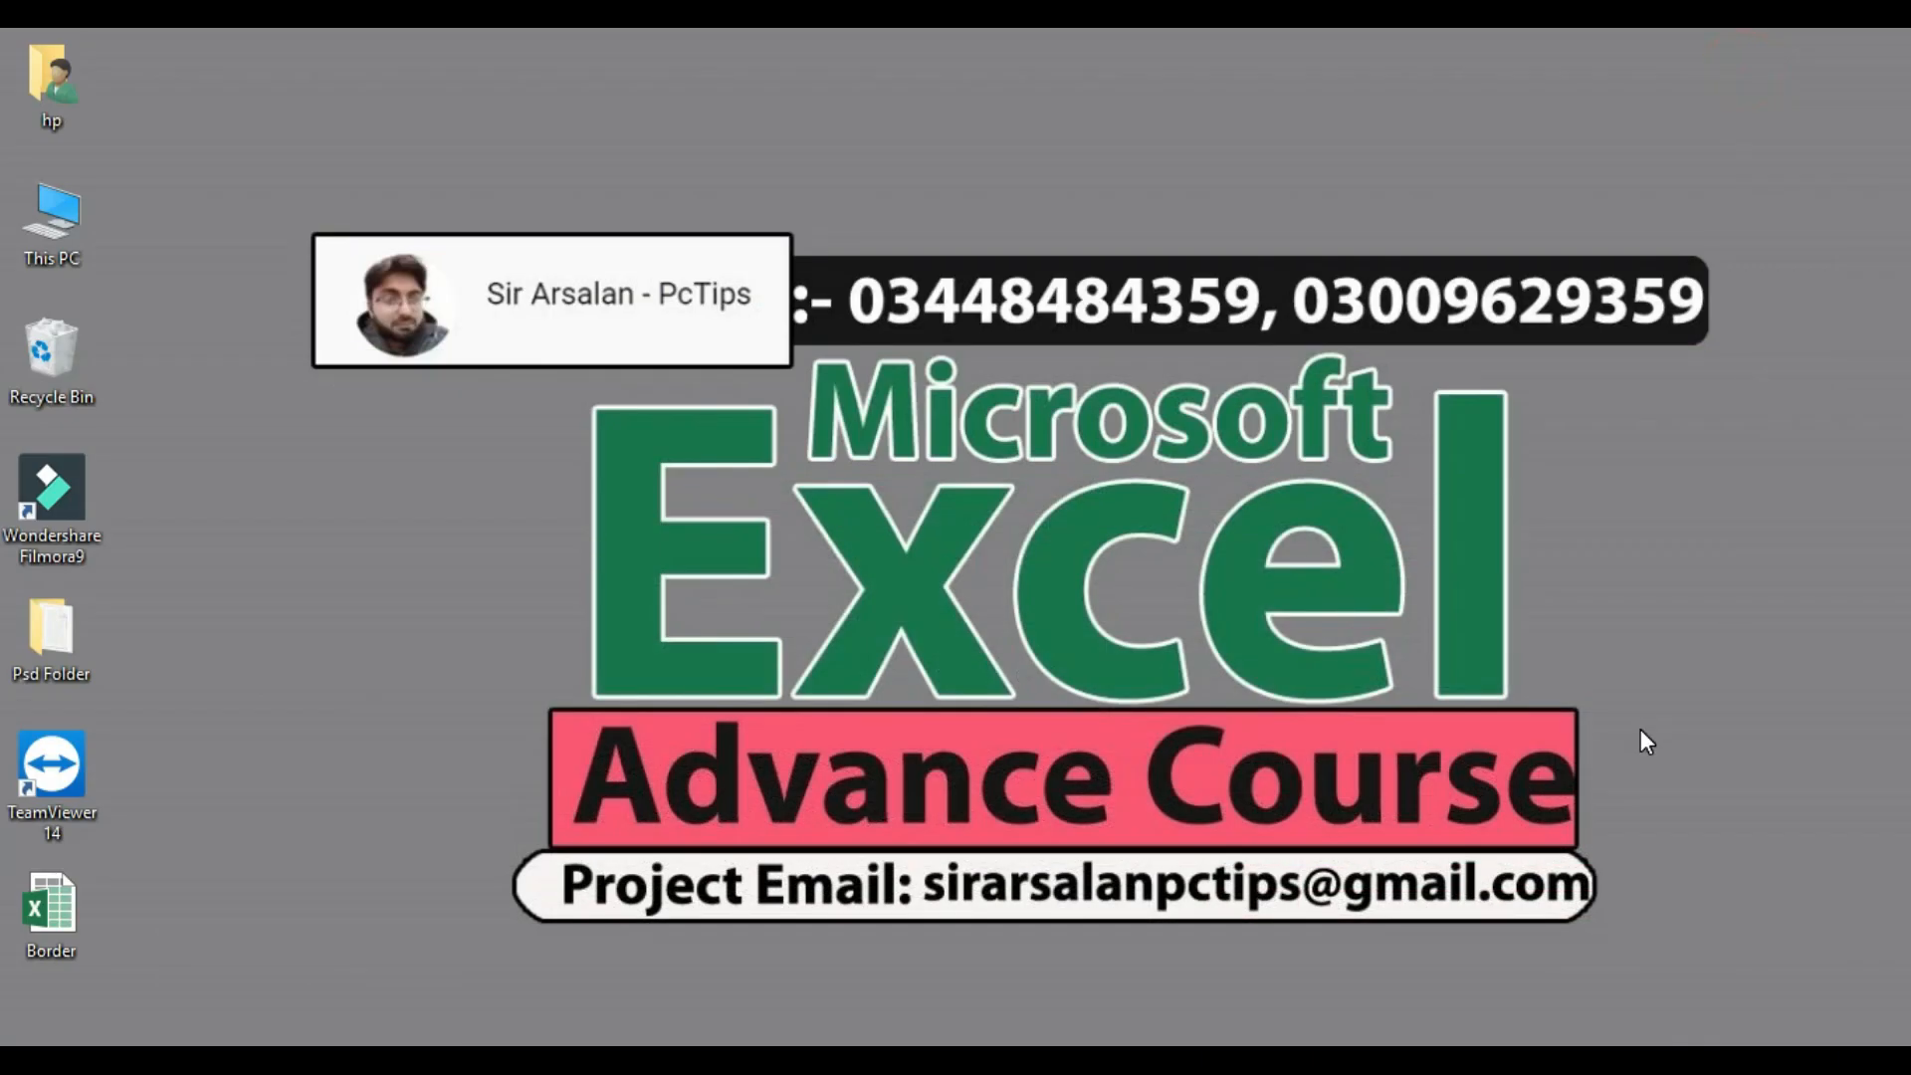